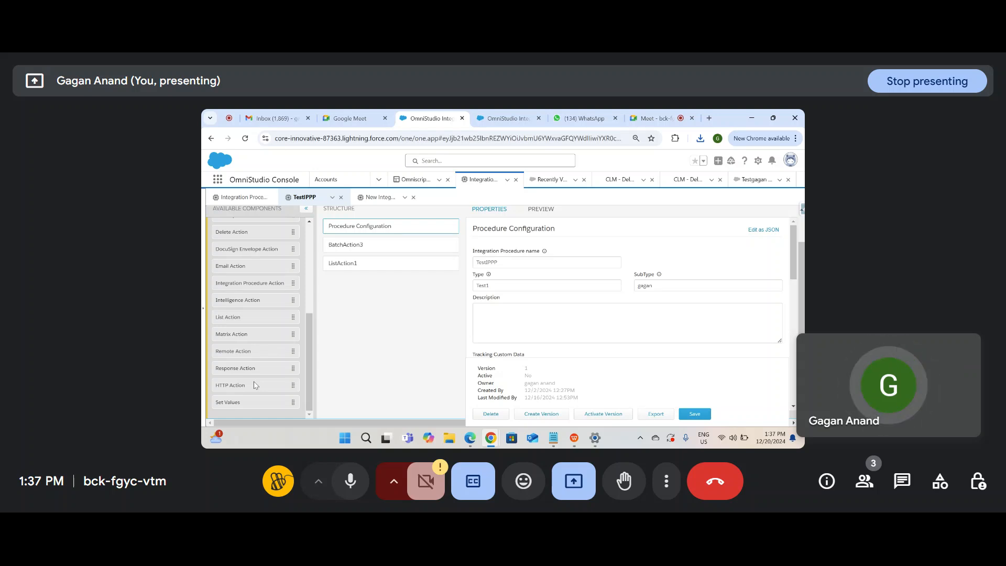
# Step: Scroll through the page and look at the Omniscript workspace tab options
pyautogui.scroll(1, 227, 351)
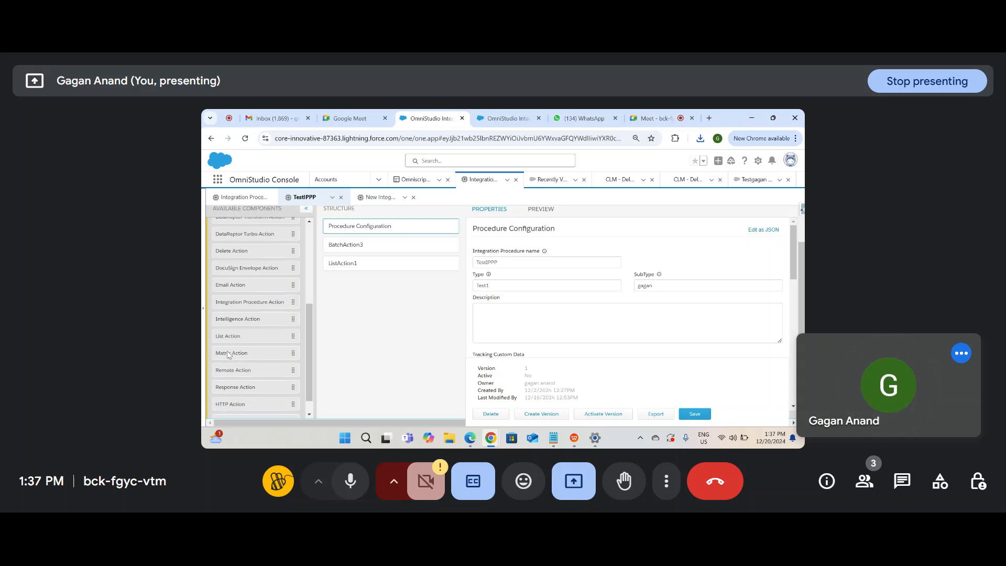
pyautogui.scroll(1, 227, 351)
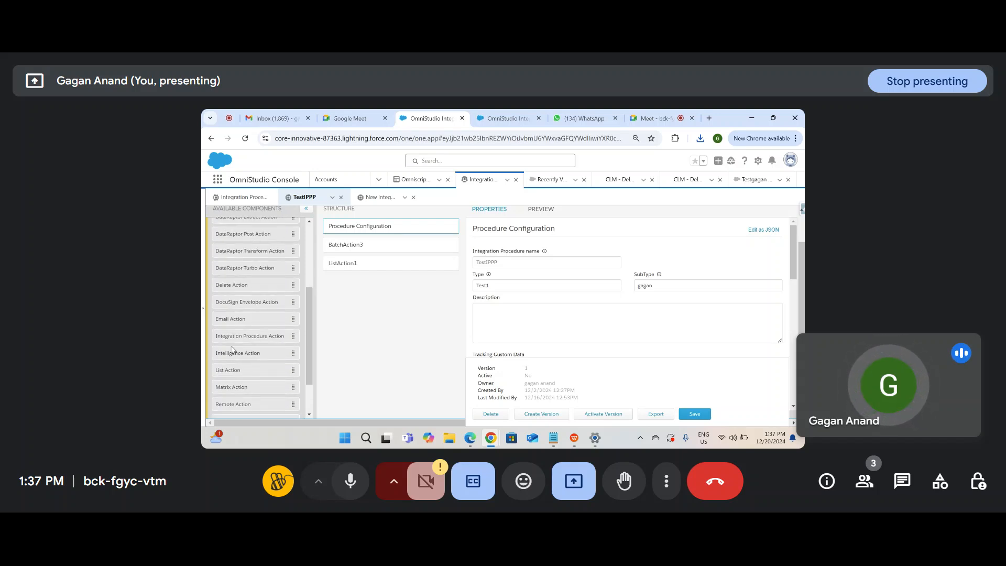
pyautogui.scroll(-3, 496, 319)
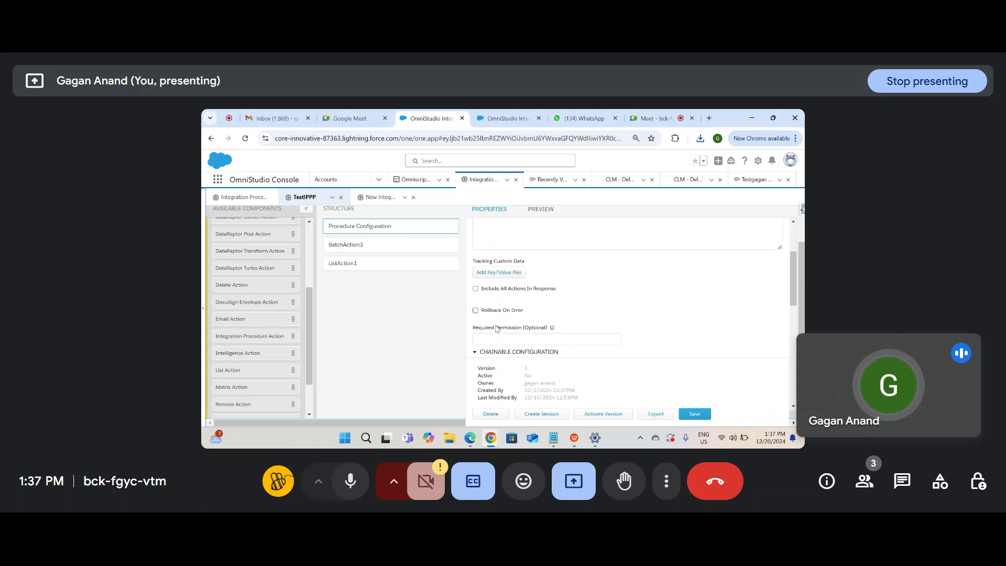
pyautogui.scroll(1, 250, 334)
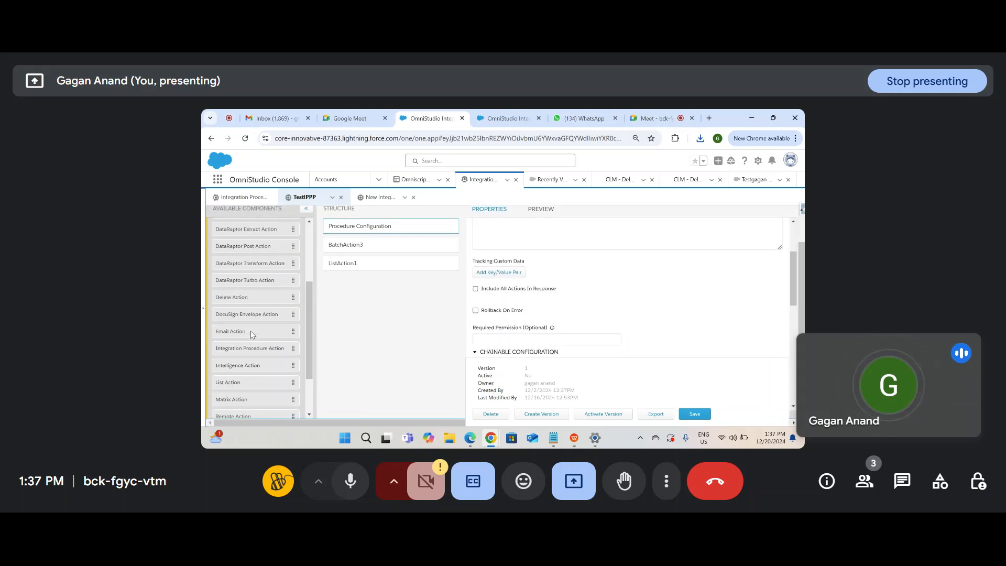
pyautogui.scroll(1, 250, 331)
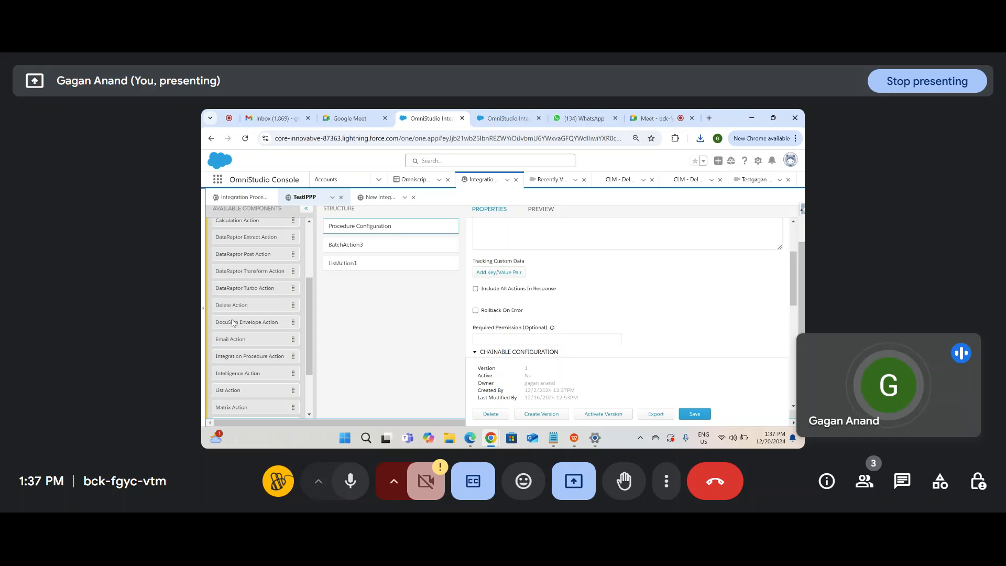
pyautogui.scroll(1, 232, 339)
pyautogui.scroll(1, 244, 321)
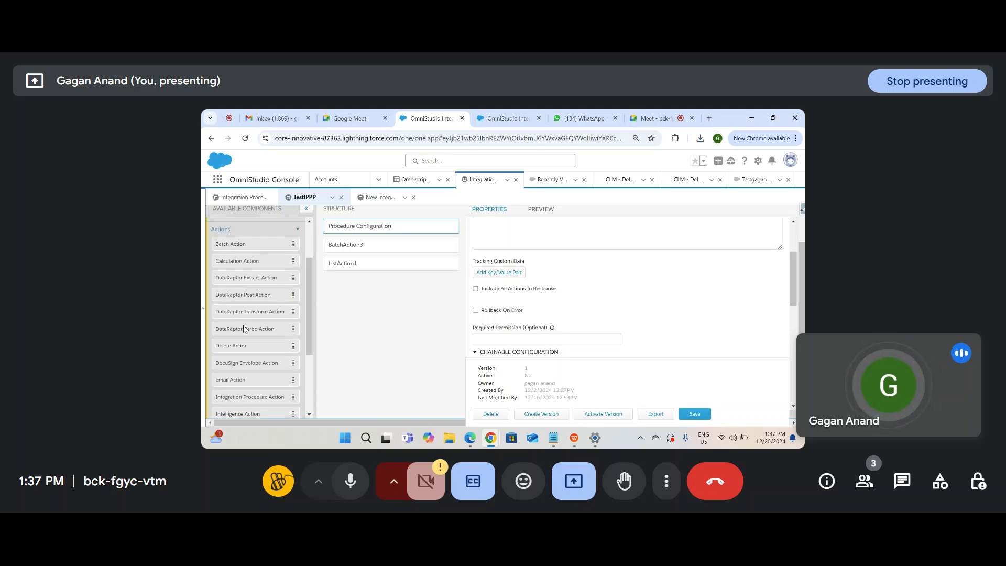
pyautogui.scroll(1, 270, 303)
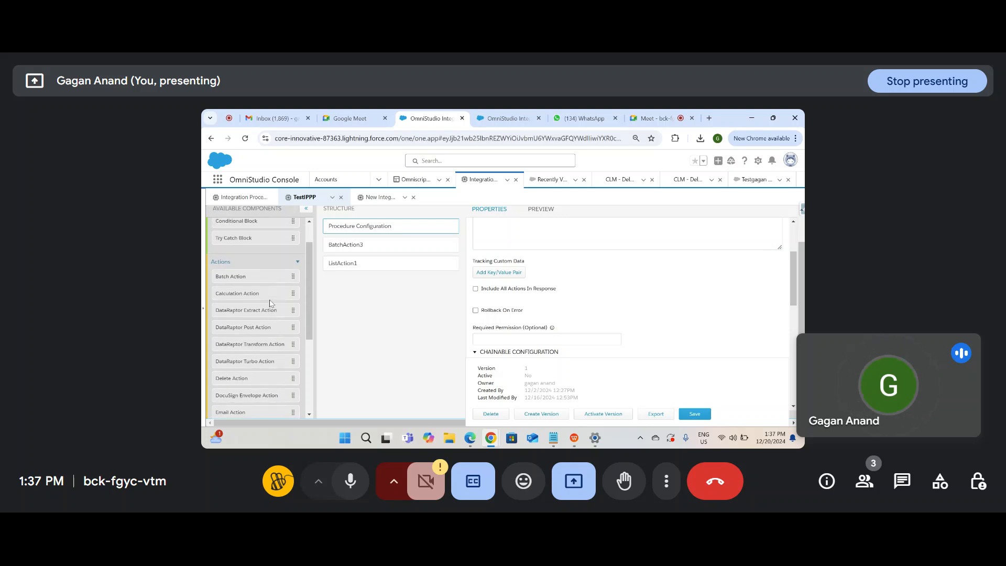
pyautogui.scroll(1, 256, 298)
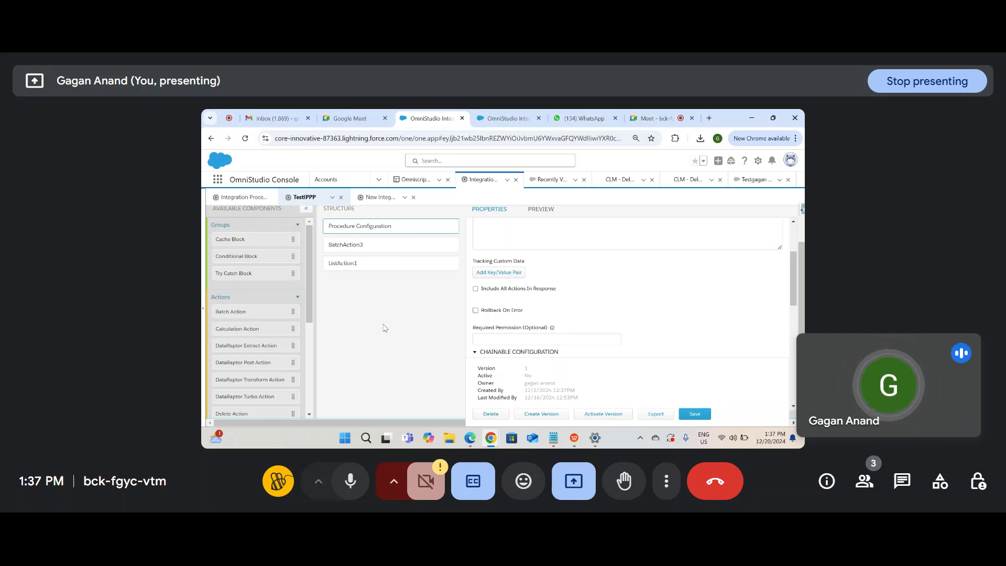
pyautogui.scroll(1, 234, 293)
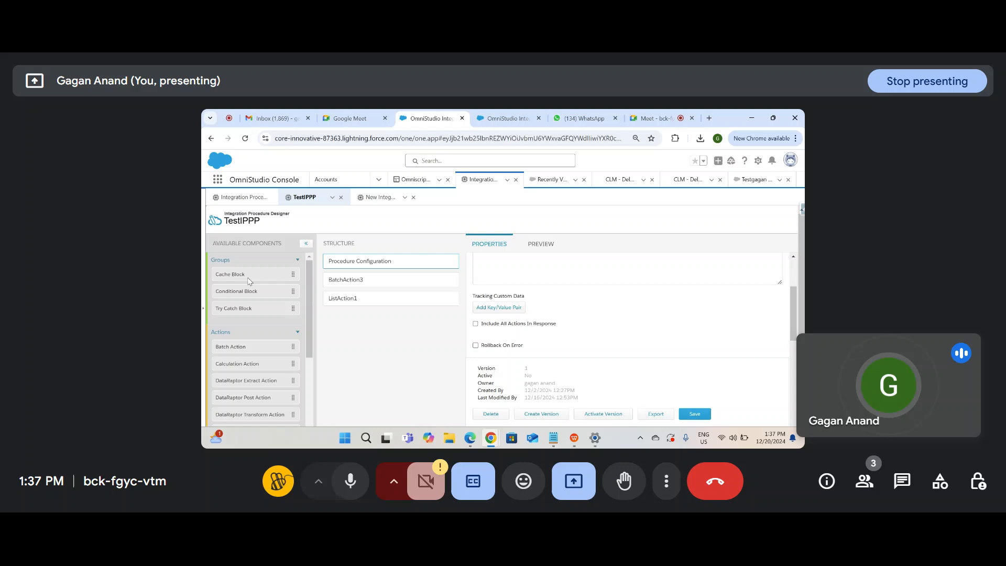
pyautogui.scroll(-10, 257, 366)
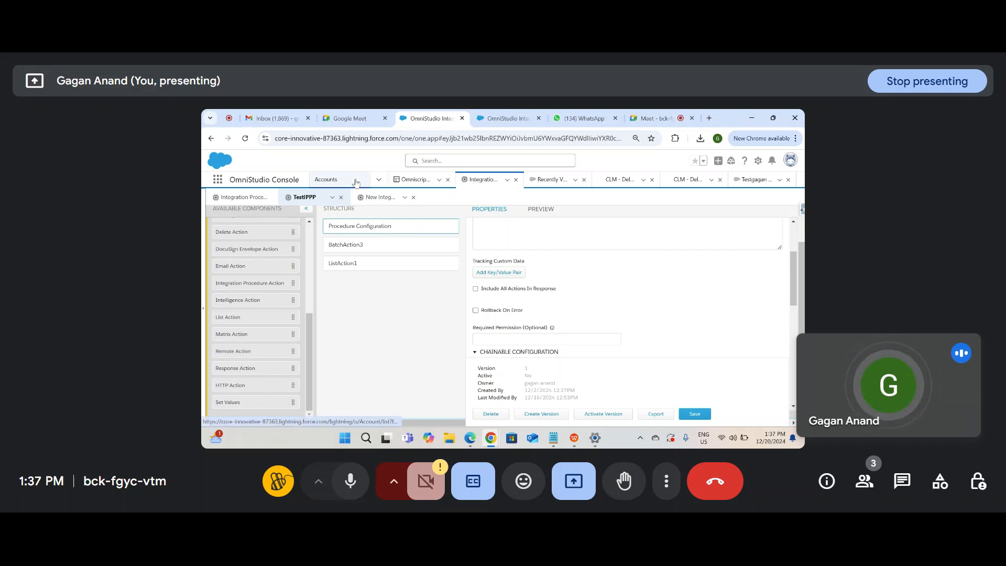
pyautogui.click(378, 180)
pyautogui.click(439, 179)
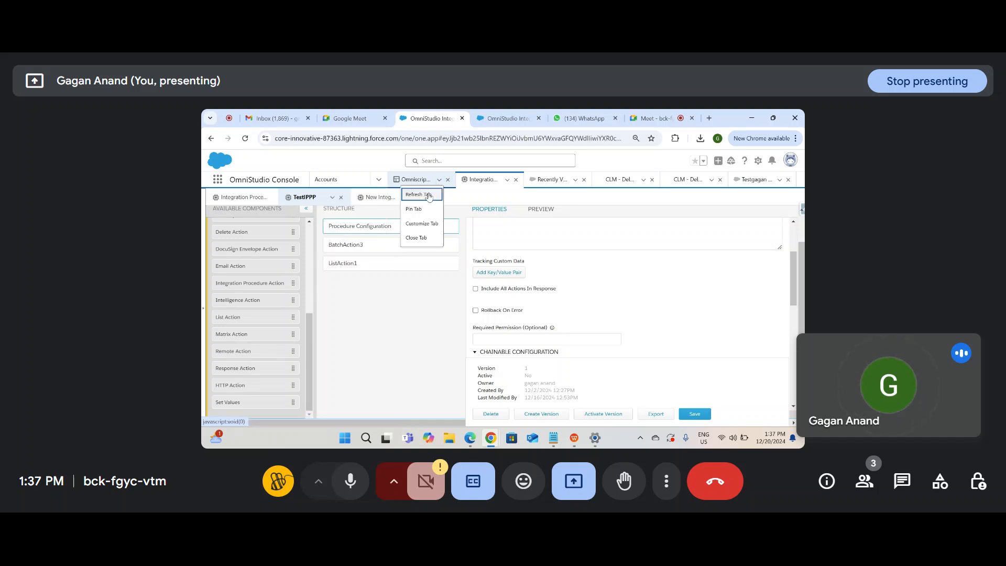
pyautogui.click(222, 183)
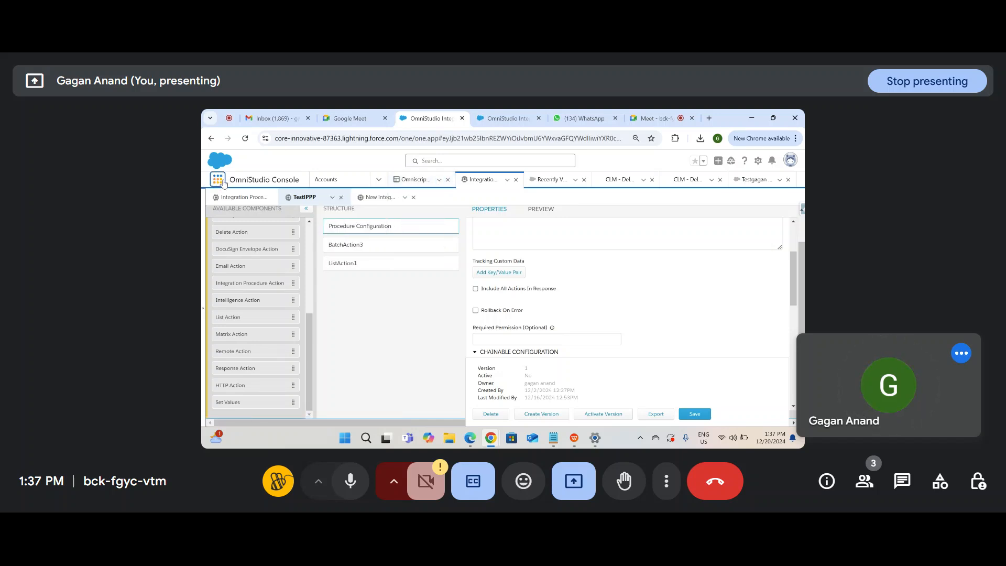
# Step: Find OmniStudio Integration Procedures through the App Launcher with 'Integra' and start a new one
pyautogui.click(224, 183)
pyautogui.click(224, 184)
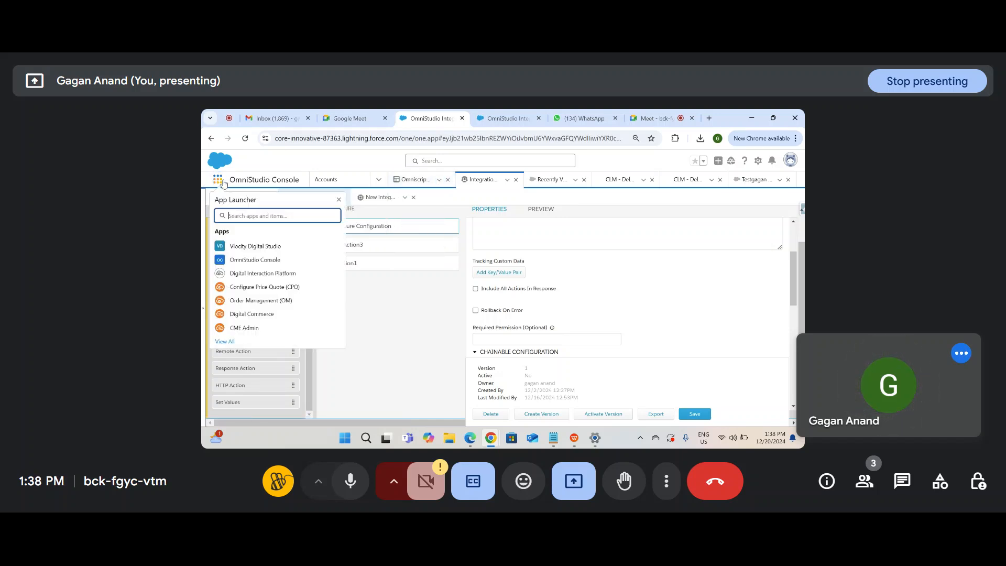
pyautogui.write('Integra')
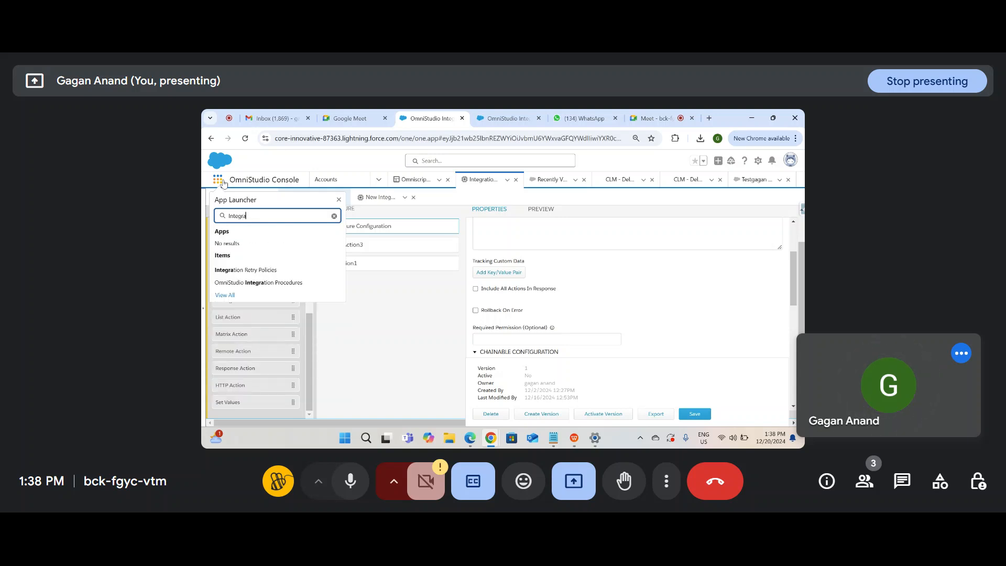
pyautogui.click(250, 282)
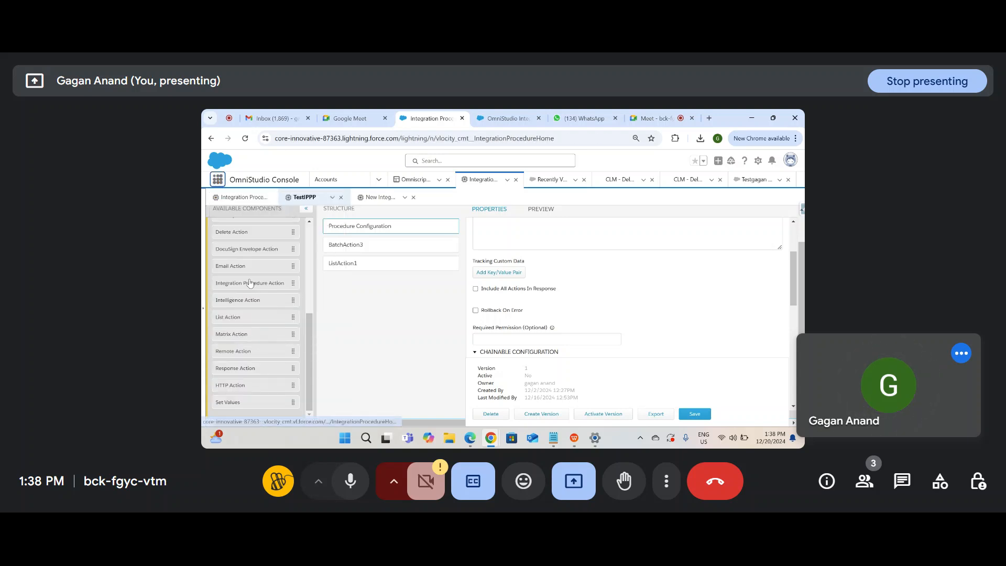
pyautogui.click(250, 283)
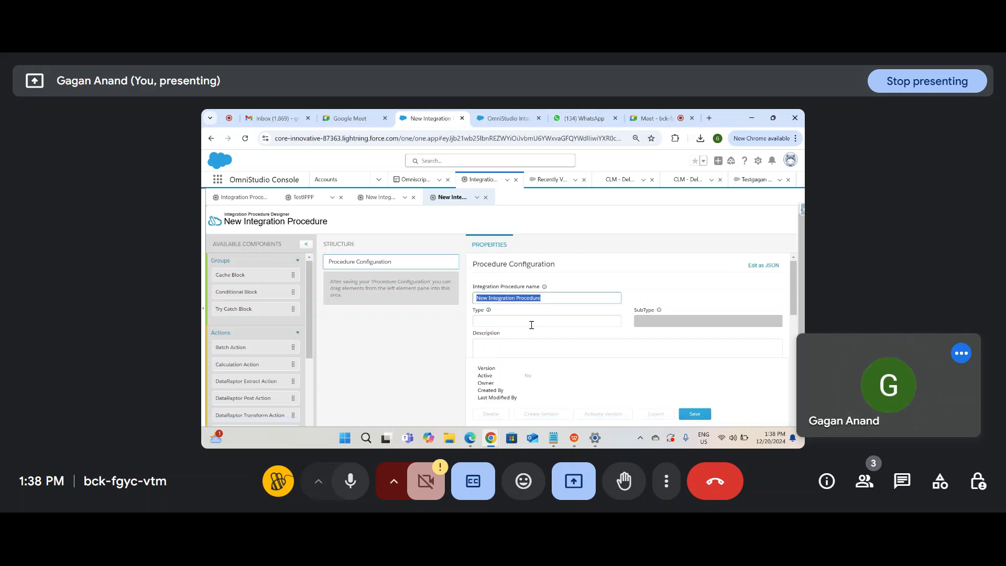
# Step: Give the procedure Type Http and a SubType, save it as version 1, then bring up notes.txt
pyautogui.click(531, 325)
pyautogui.write('Http')
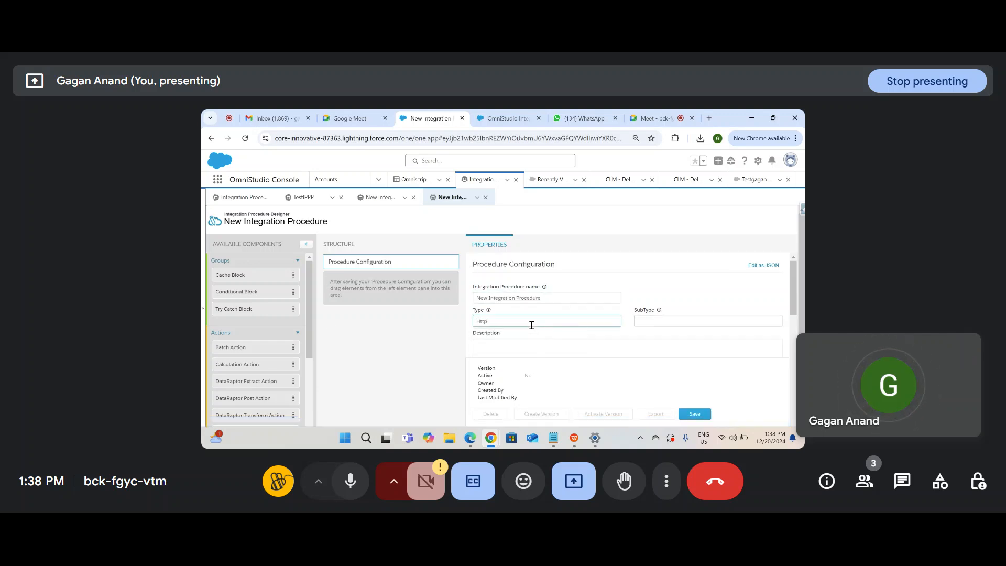
pyautogui.click(642, 321)
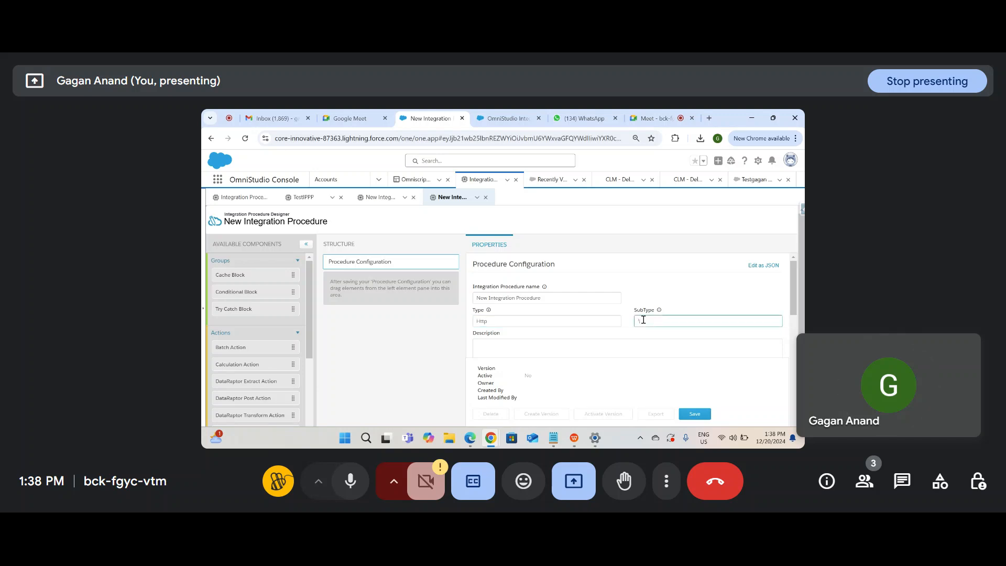
pyautogui.write('Version')
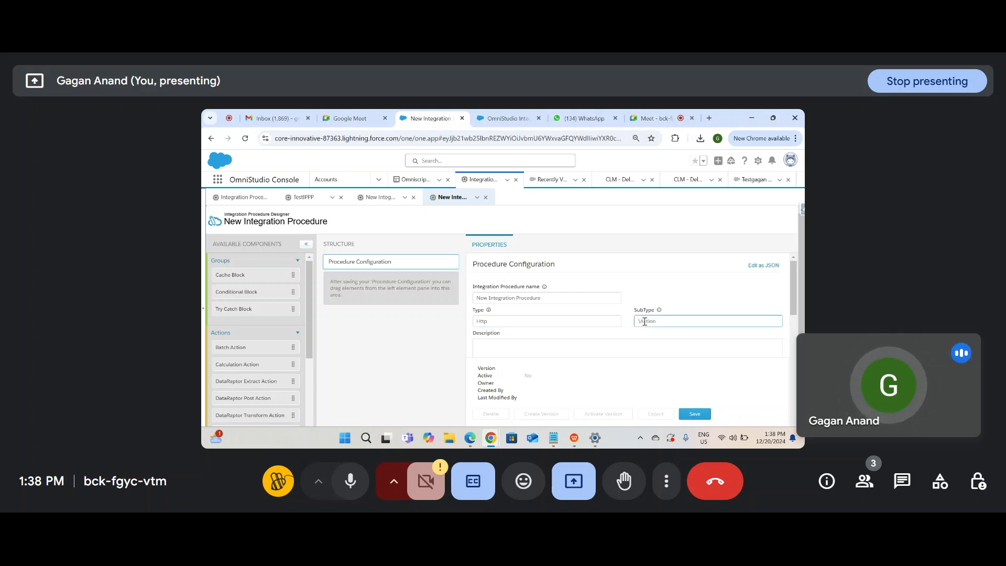
pyautogui.scroll(-3, 669, 339)
pyautogui.scroll(3, 670, 342)
pyautogui.click(695, 413)
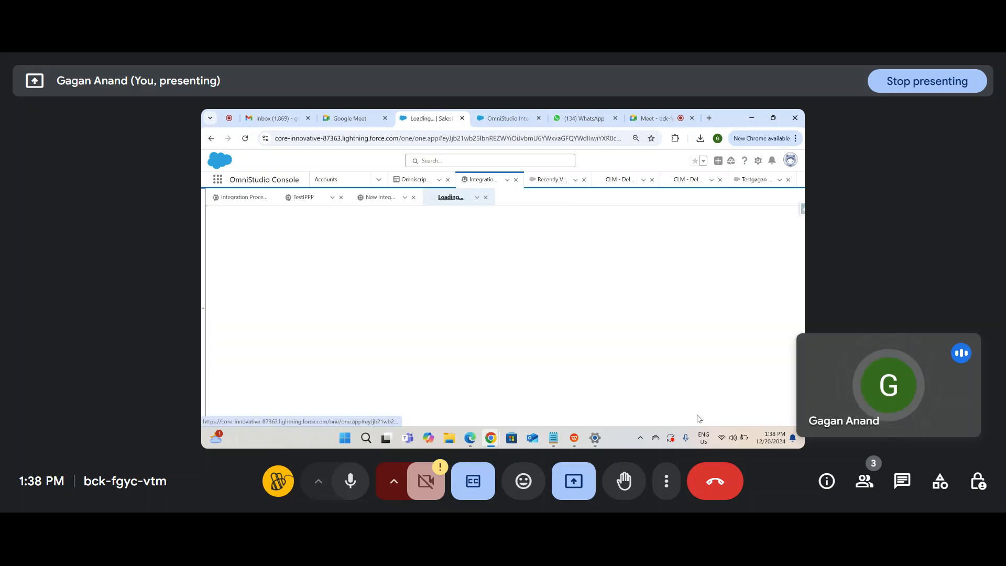
pyautogui.click(554, 438)
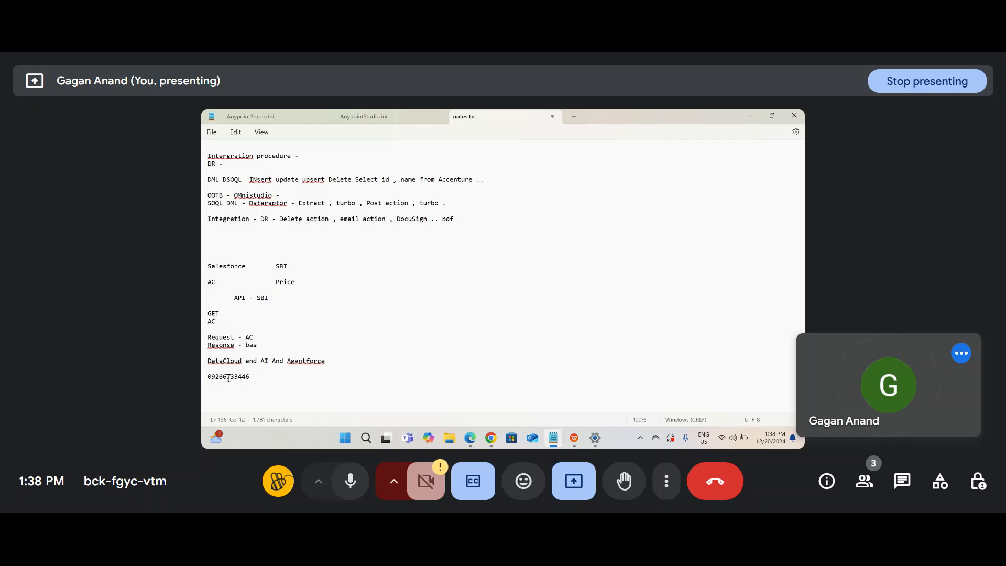
# Step: Swap the phone number line for 'HTTP Callout - INtegration ..' and 'Salesforce - Outside - communicate', then return to Chrome
pyautogui.tripleClick(227, 378)
pyautogui.press('BackSpace')
pyautogui.press('Return')
pyautogui.write('Inte')
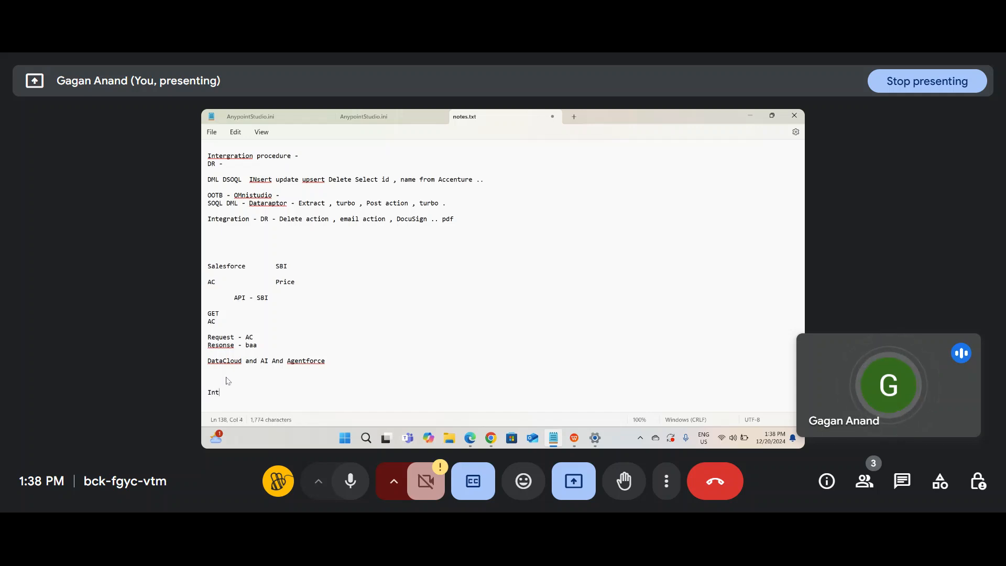
pyautogui.press('BackSpace')
pyautogui.press('BackSpace')
pyautogui.press('BackSpace')
pyautogui.press('BackSpace')
pyautogui.write('HT')
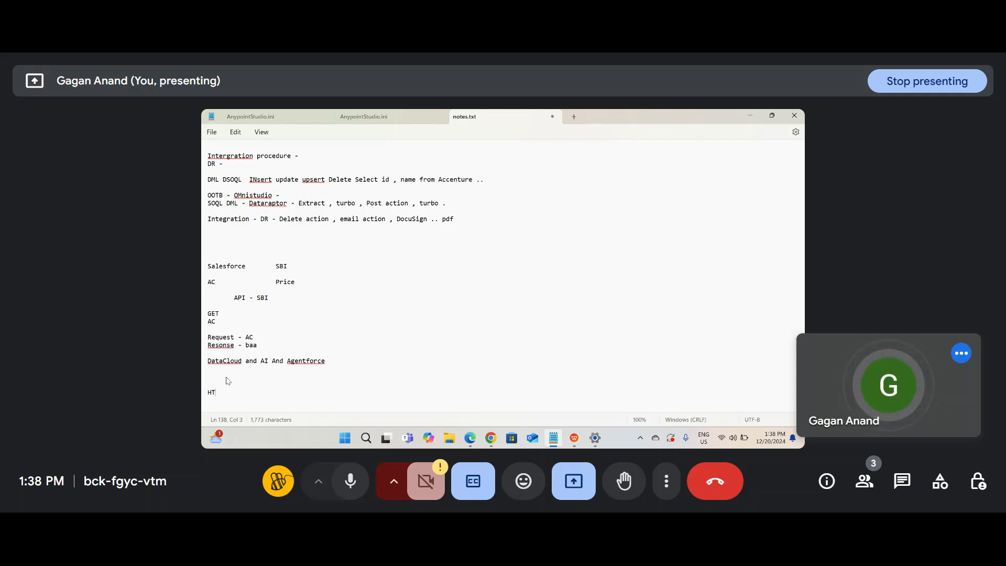
pyautogui.write('TP Callo')
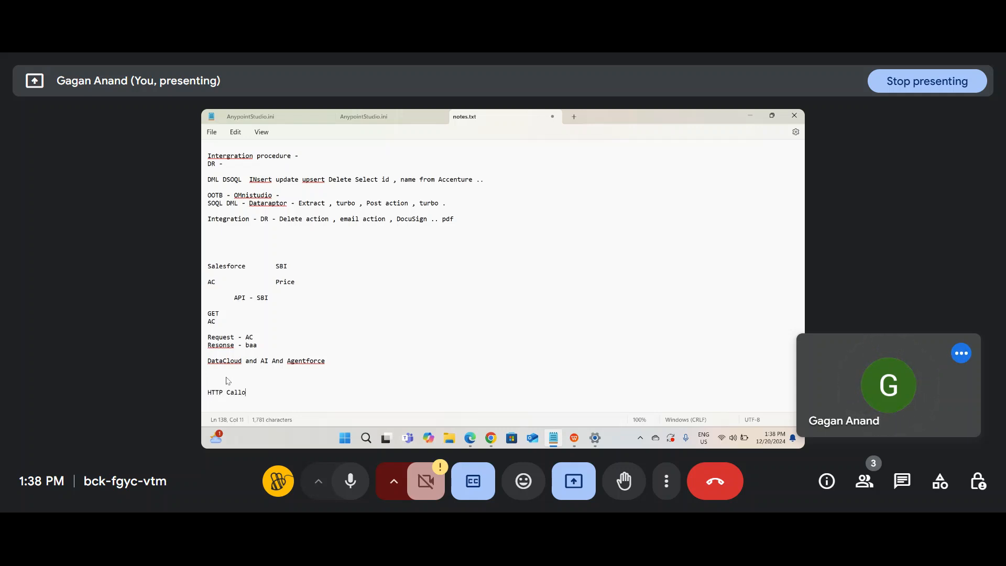
pyautogui.write('ut - I')
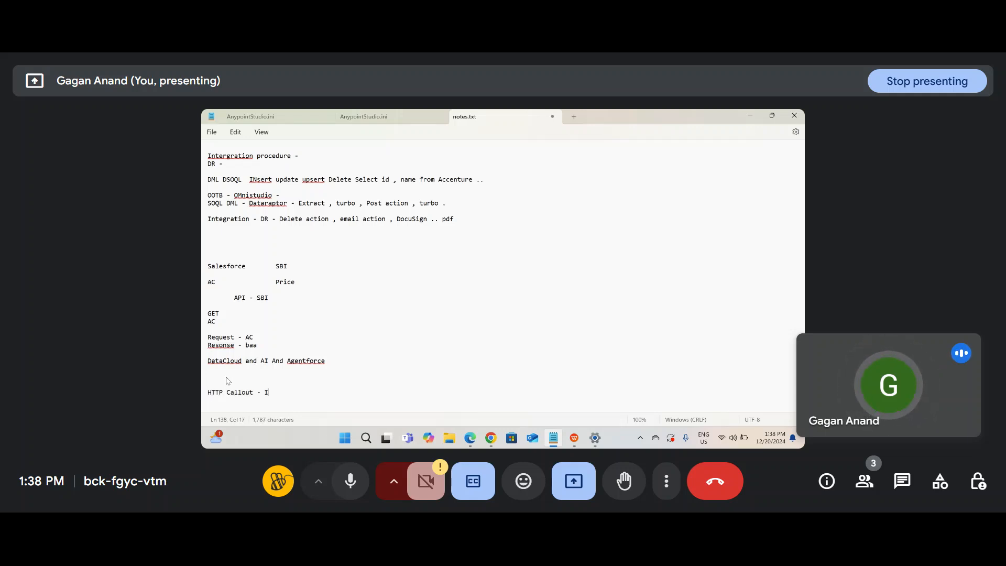
pyautogui.write('Ntegration ..')
pyautogui.press('Return')
pyautogui.write('Salesforc')
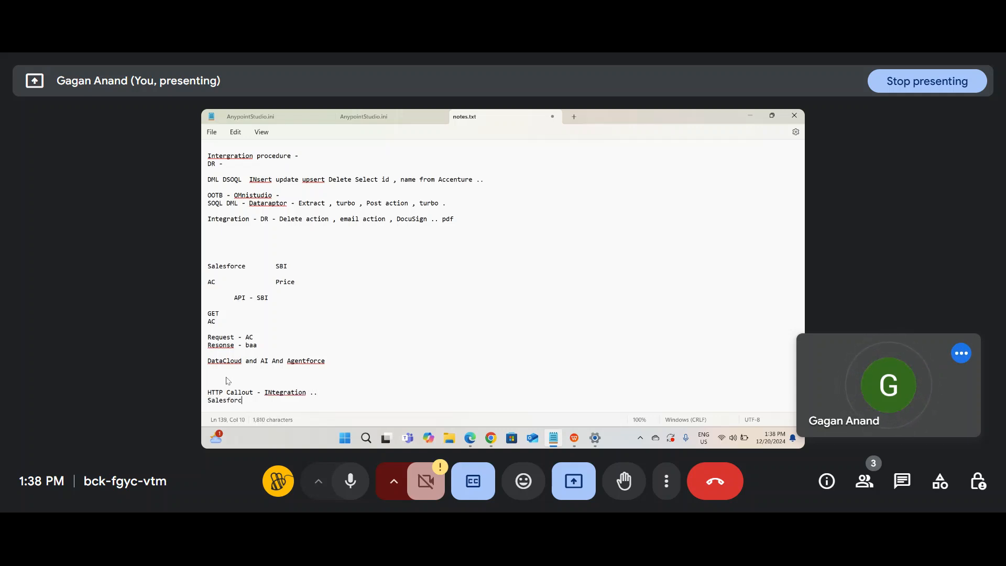
pyautogui.write('e - Outsid')
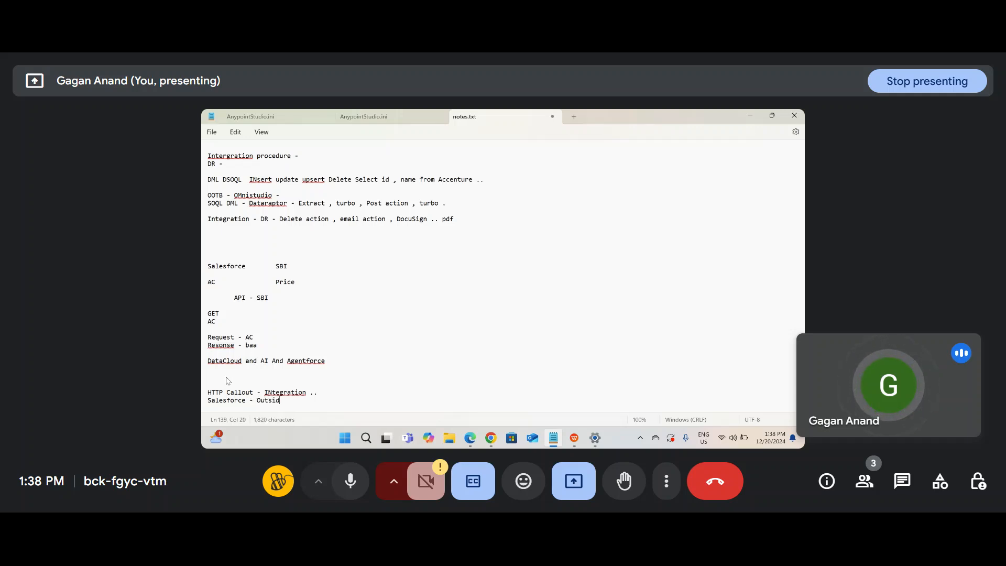
pyautogui.write('e - communi')
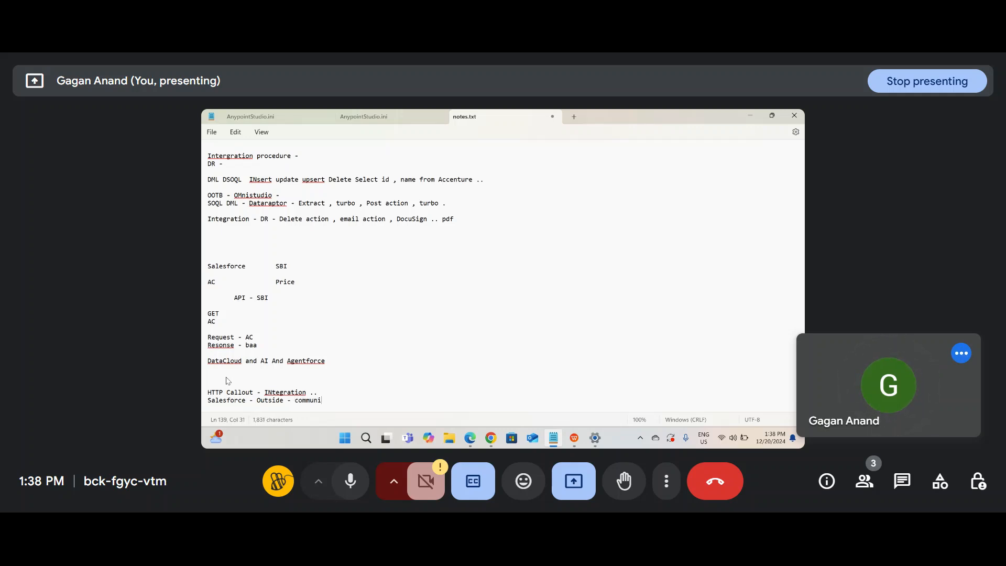
pyautogui.write('cate -')
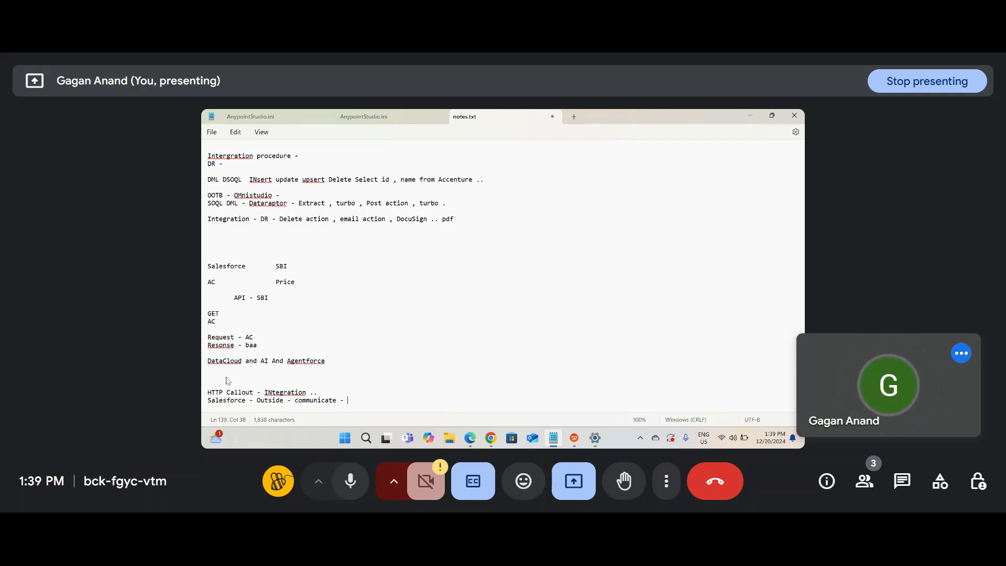
pyautogui.press('Return')
pyautogui.press('Return')
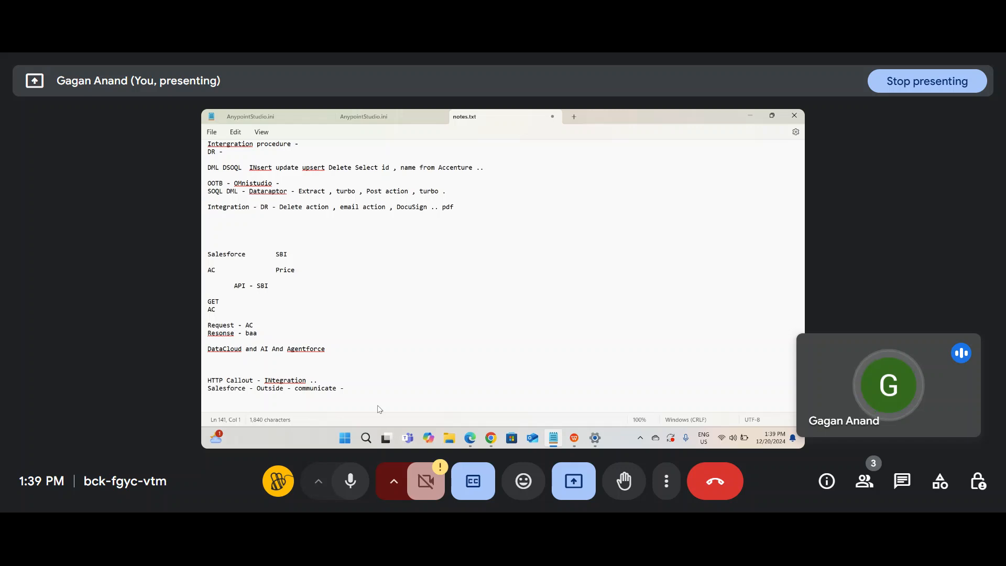
pyautogui.hotkey('alt', 'Tab')
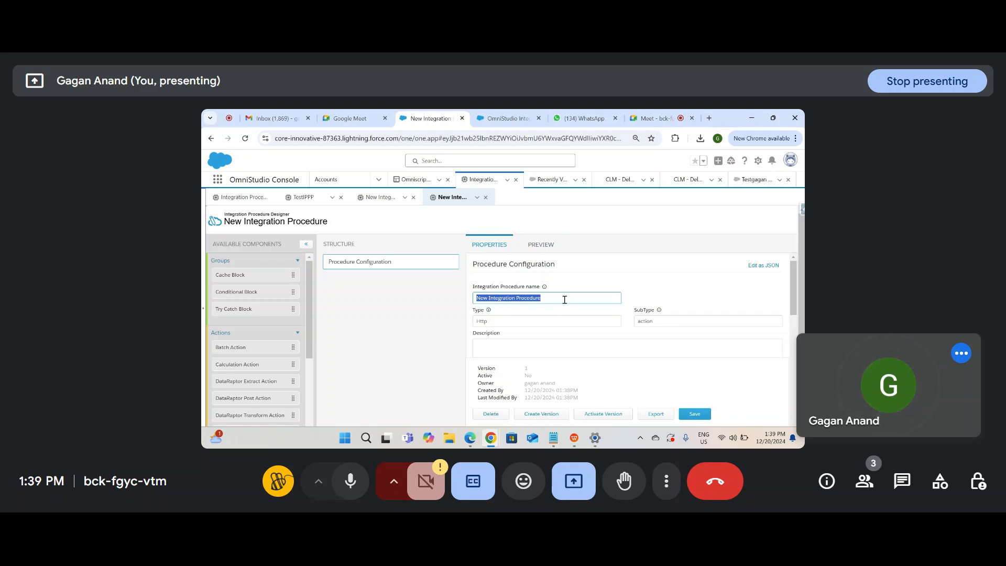
# Step: Scroll the Available Components list down to HTTP Action, then go back to notes.txt
pyautogui.click(652, 259)
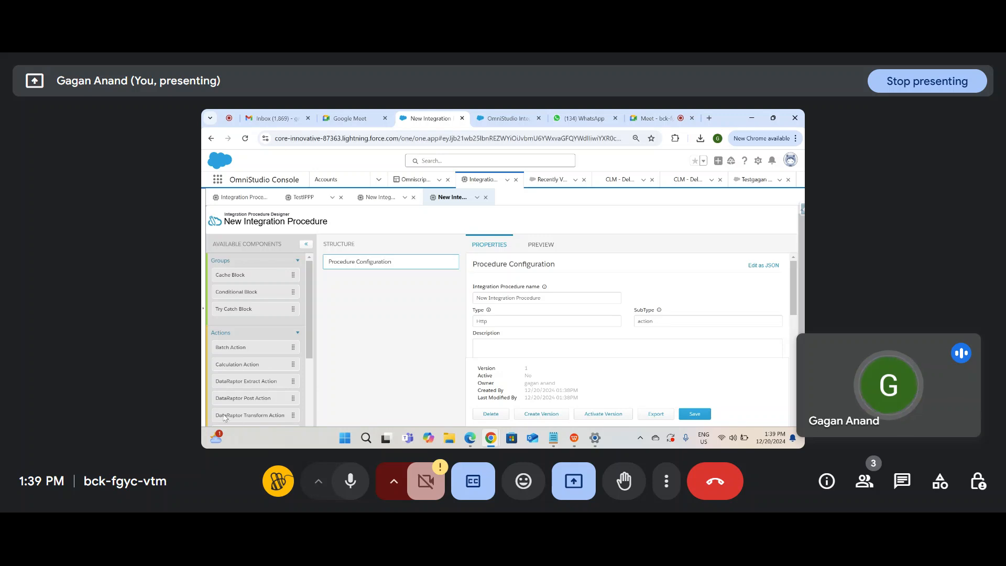
pyautogui.scroll(-3, 243, 387)
pyautogui.scroll(-5, 244, 387)
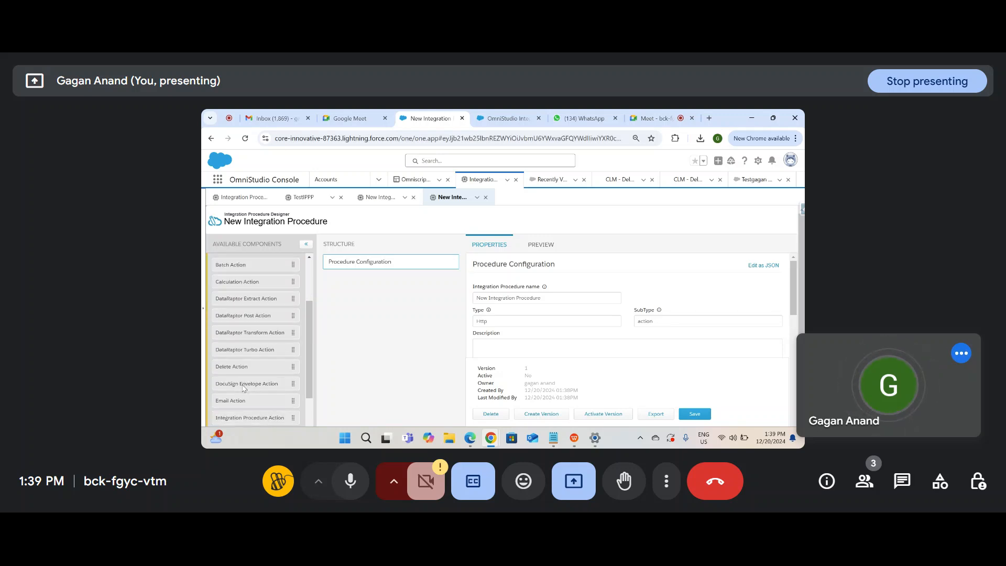
pyautogui.scroll(8, 243, 387)
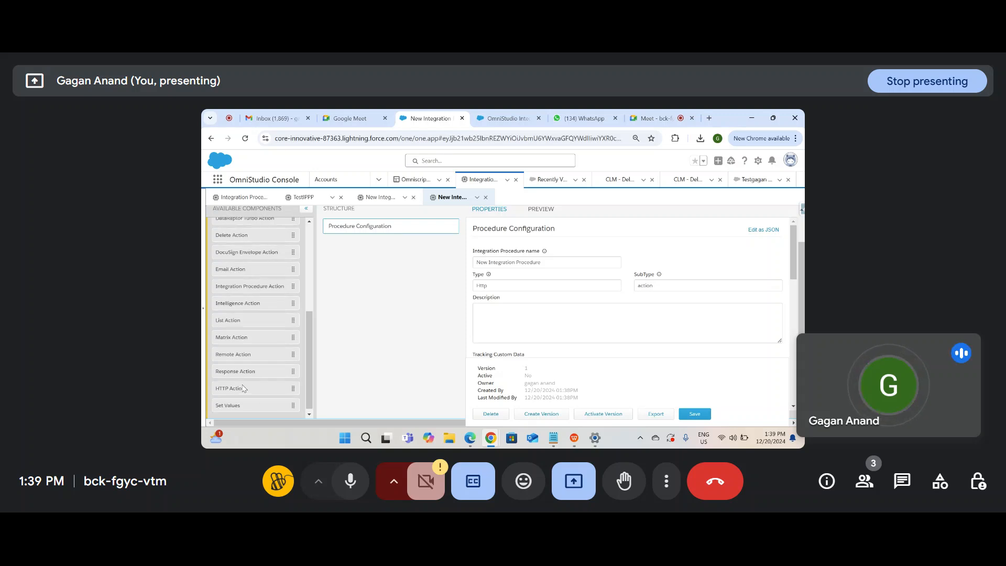
pyautogui.hotkey('alt', 'Tab')
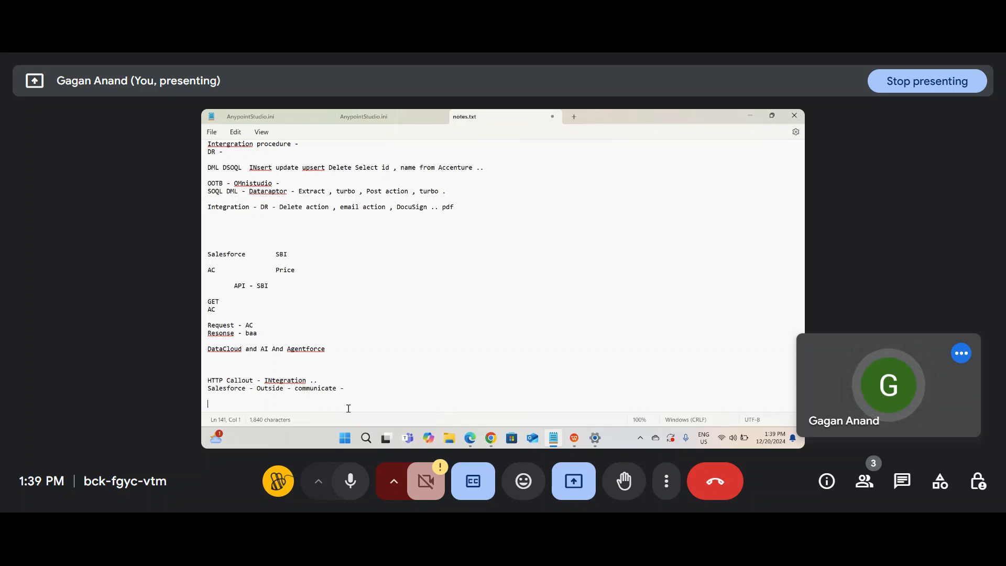
# Step: Add the note lines 'API -', 'Method', 'Request -' and 'Autho--'
pyautogui.write('API -')
pyautogui.press('Return')
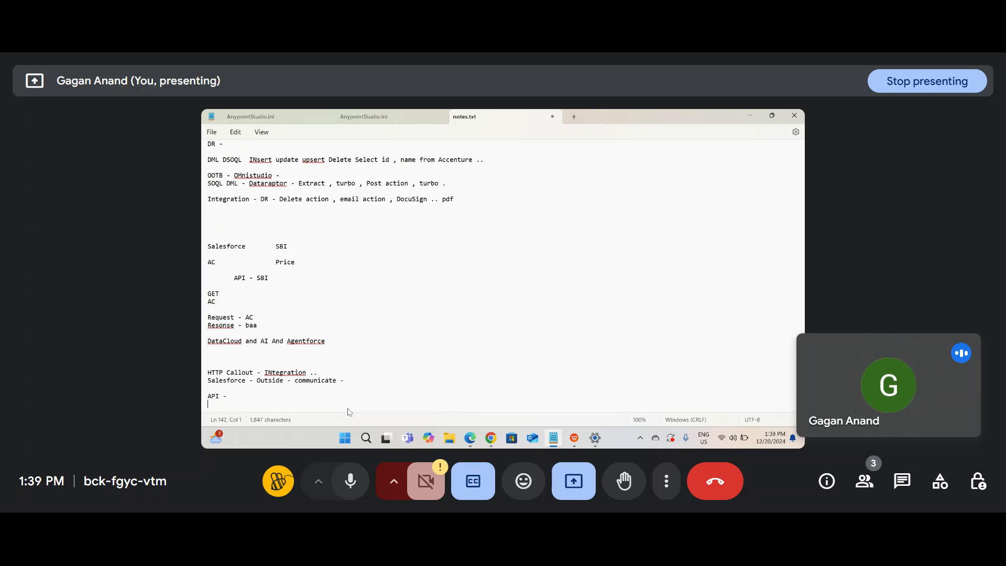
pyautogui.write('Method')
pyautogui.press('Return')
pyautogui.write('Request ')
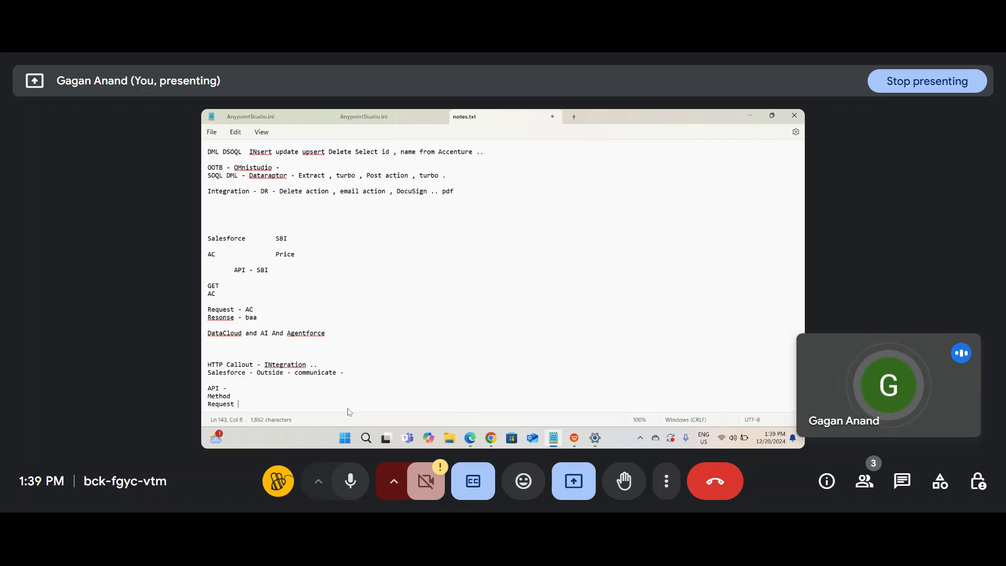
pyautogui.write('-')
pyautogui.press('Return')
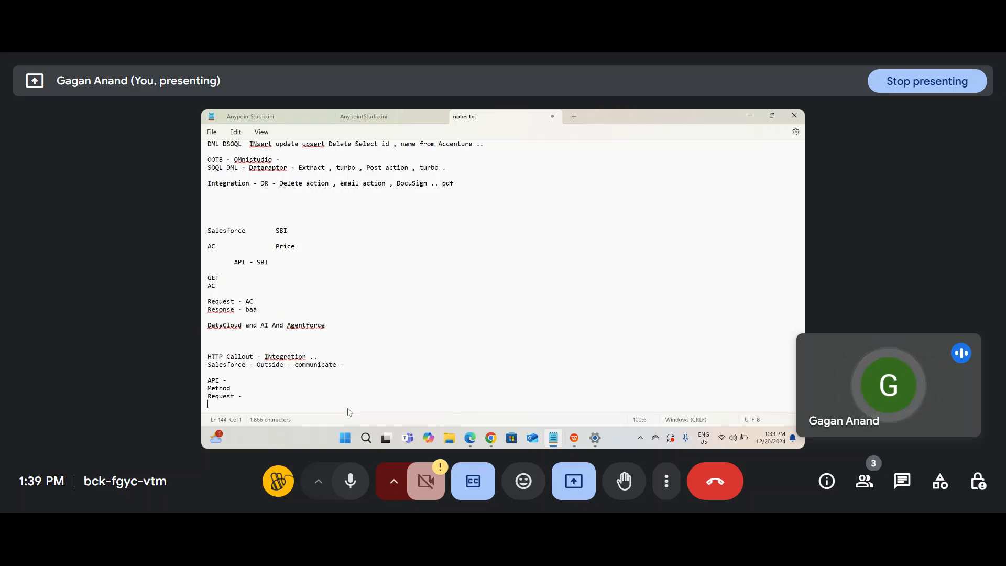
pyautogui.write('Cu')
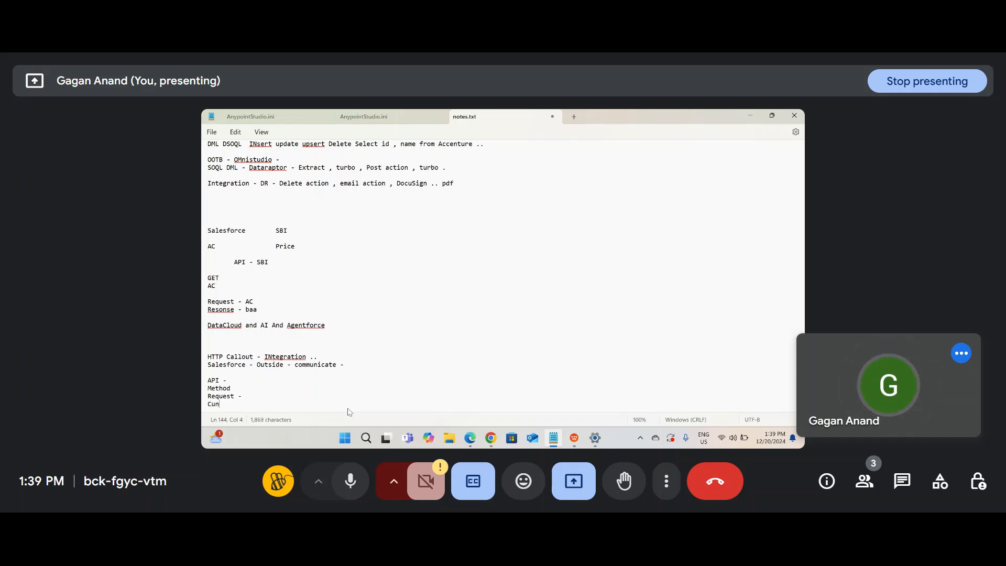
pyautogui.press('BackSpace')
pyautogui.write('Au')
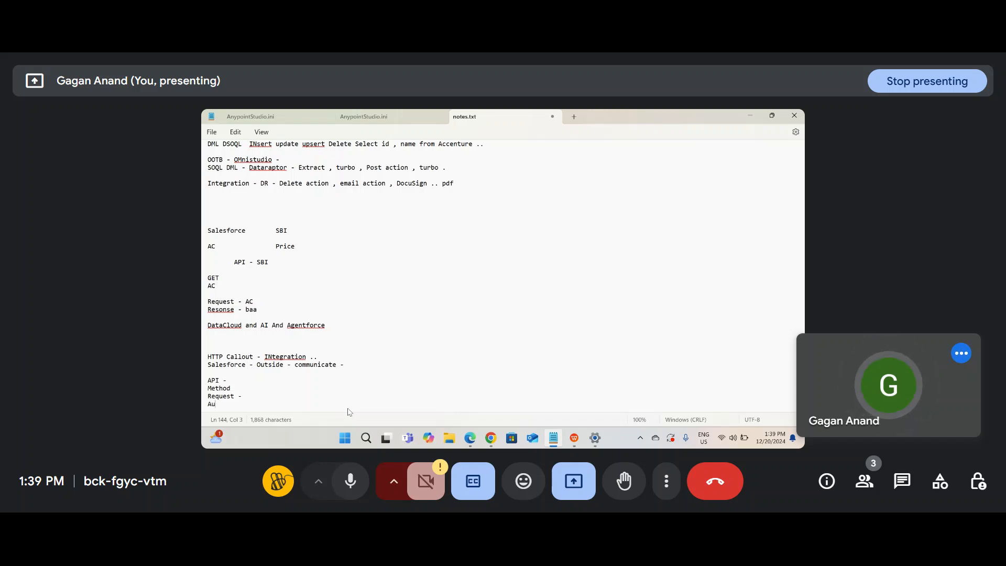
pyautogui.write('tho--')
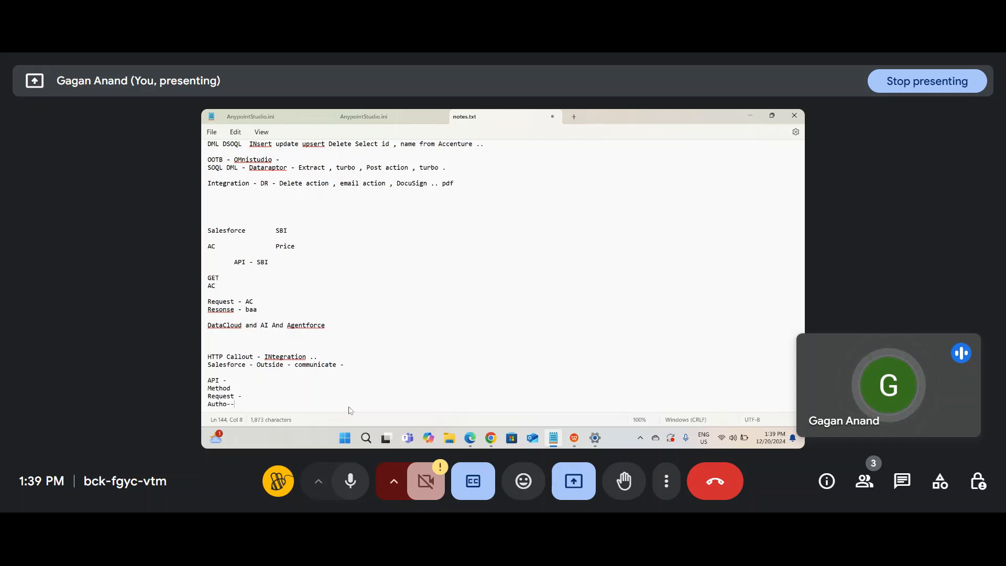
pyautogui.press('Return')
pyautogui.press('Return')
# Step: Add the lines 'Salesforce -- Google maps' and 'API - Address' below them
pyautogui.write('Salesfo')
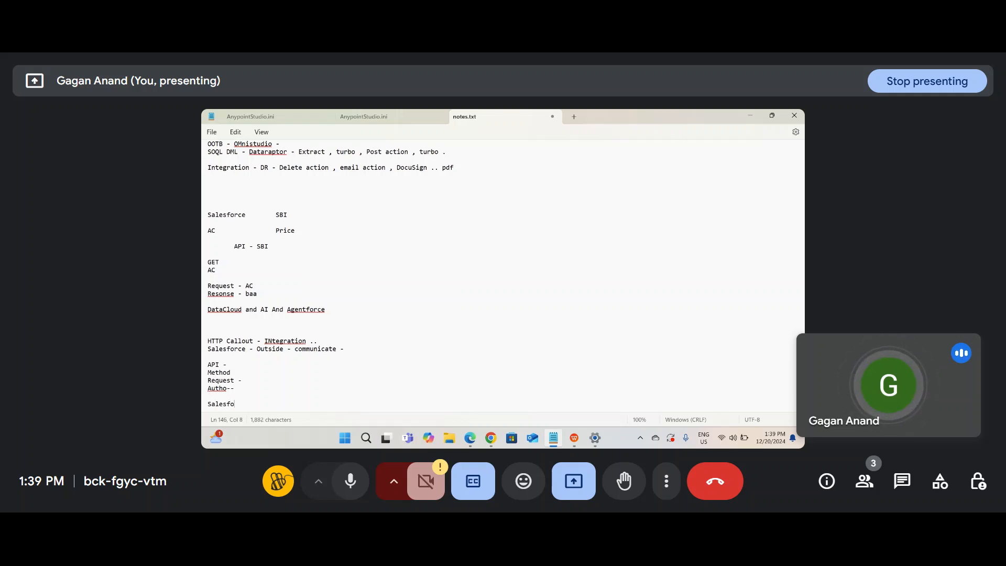
pyautogui.write('rce -- Google')
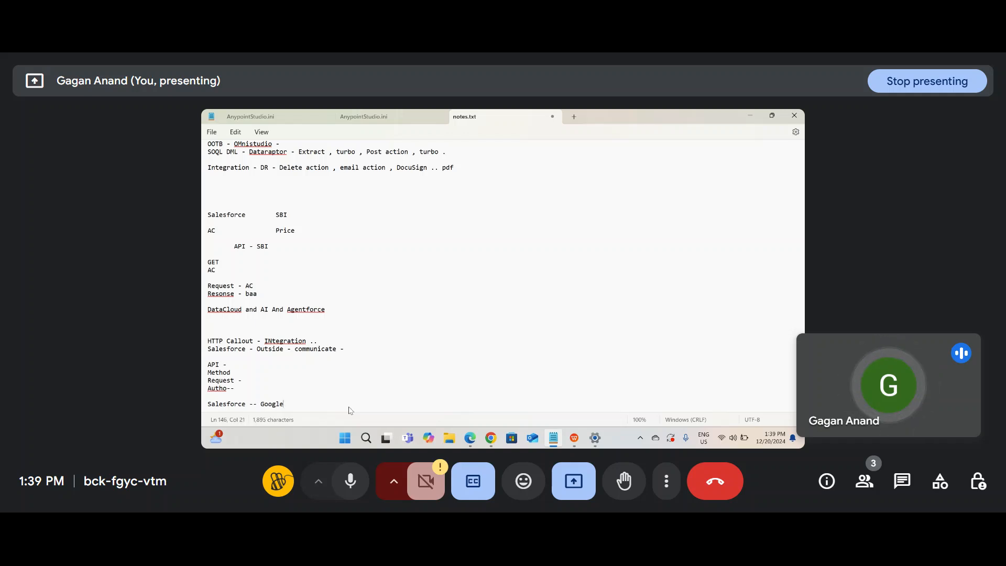
pyautogui.press('Return')
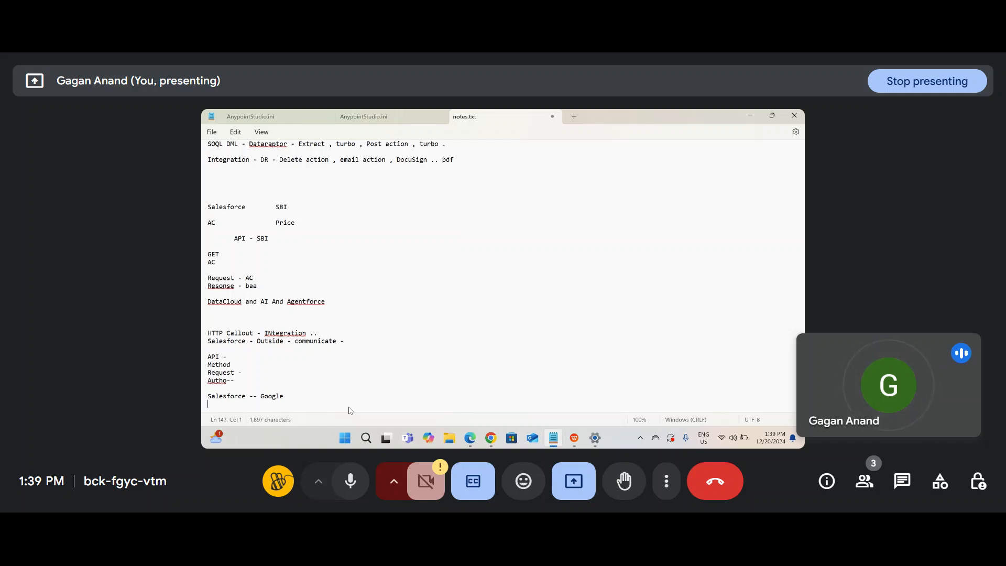
pyautogui.press('BackSpace')
pyautogui.write('maps')
pyautogui.press('Return')
pyautogui.press('Return')
pyautogui.write('A')
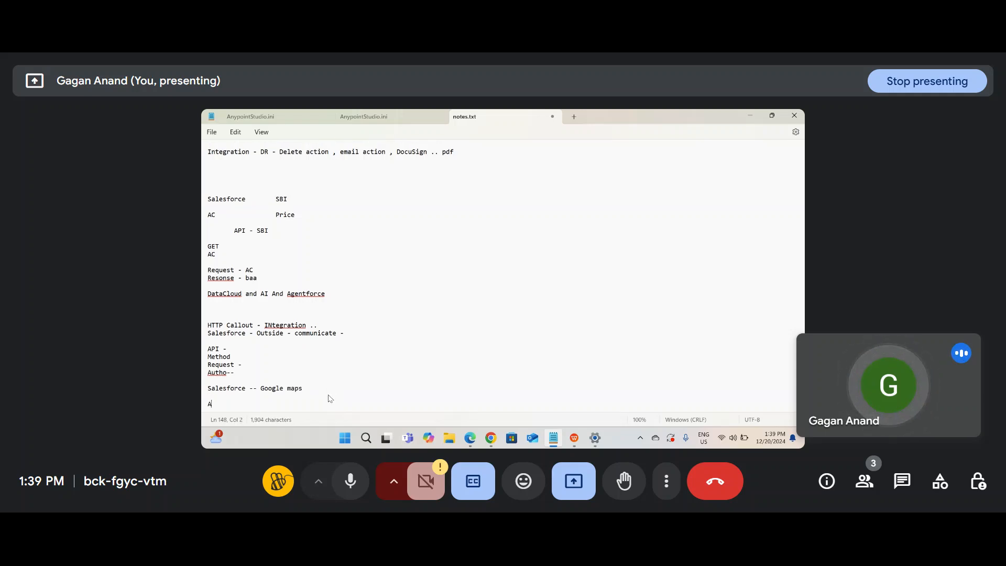
pyautogui.write('PI - Address')
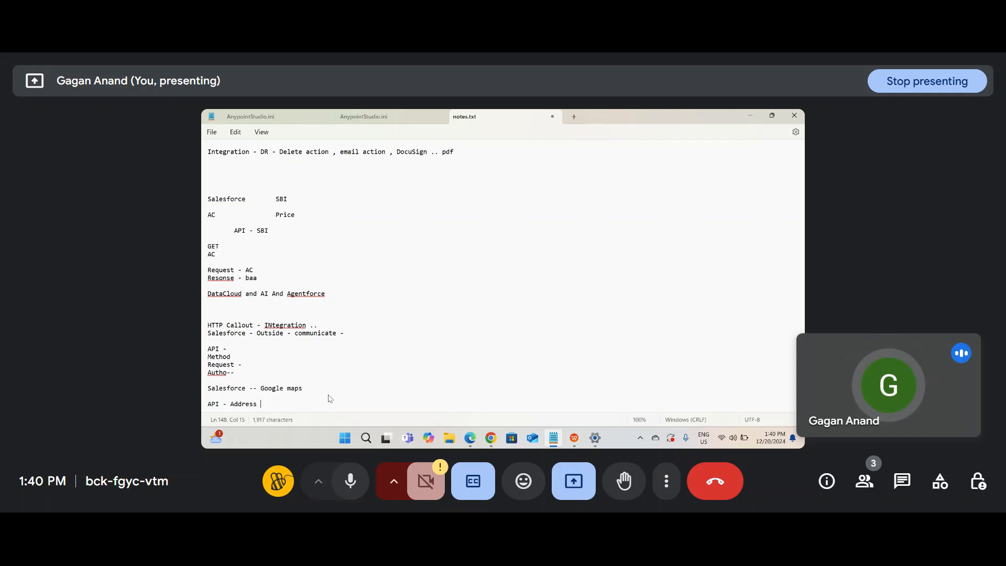
pyautogui.write('Htt')
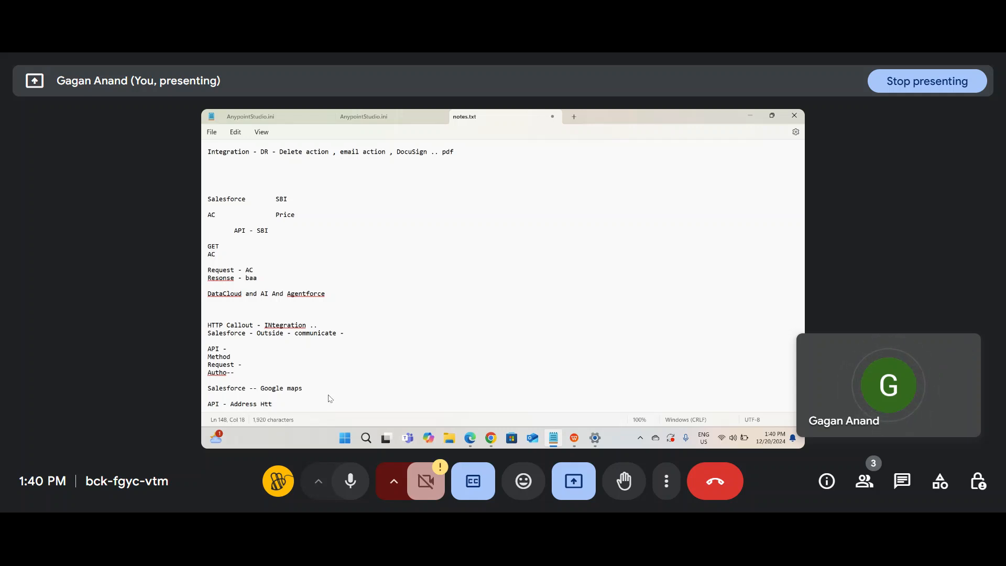
pyautogui.press('BackSpace')
pyautogui.write('tp')
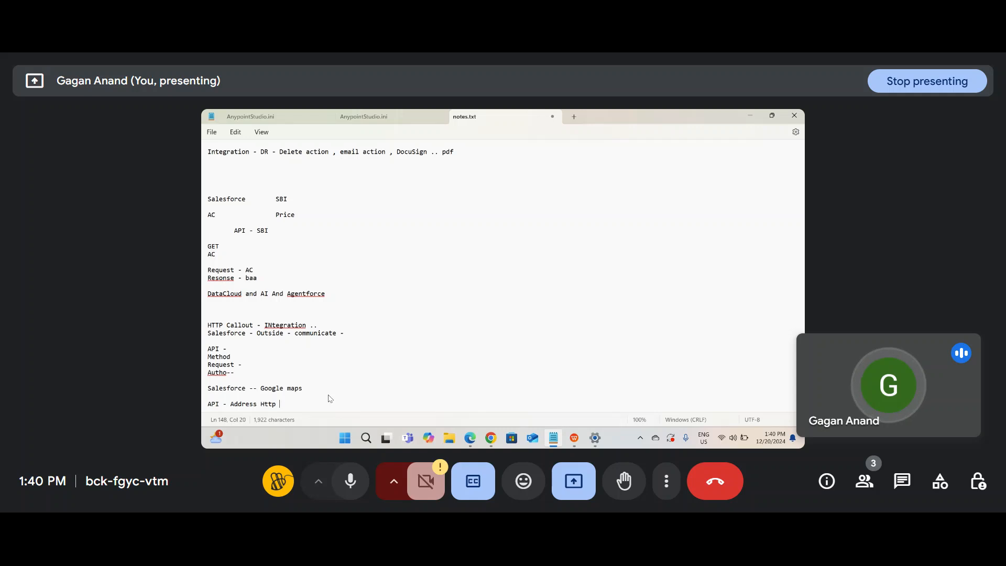
pyautogui.press('BackSpace')
pyautogui.press('BackSpace')
pyautogui.press('BackSpace')
pyautogui.press('BackSpace')
pyautogui.press('BackSpace')
pyautogui.press('Return')
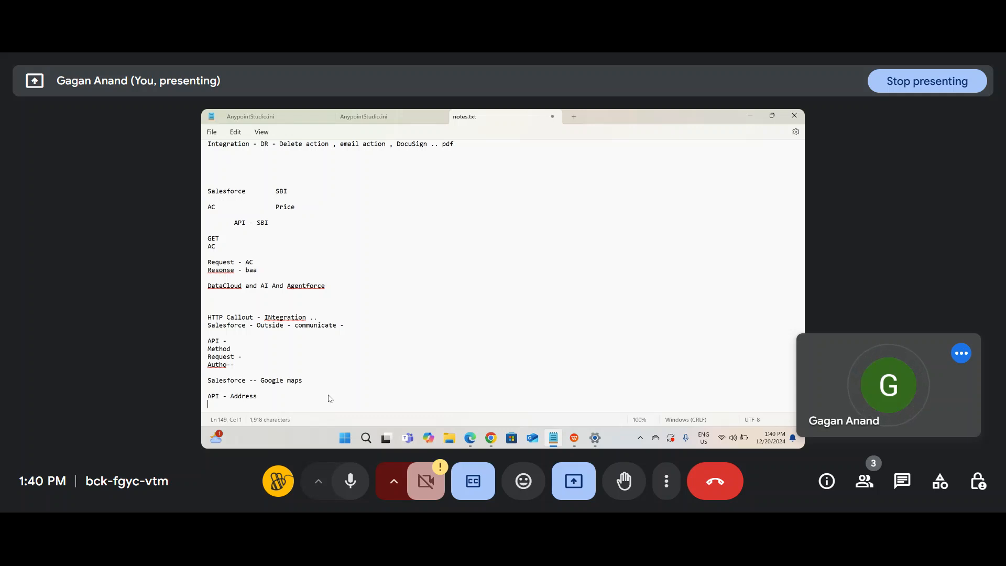
# Step: Highlight parts of the 'Salesforce -- Google maps' line, then start a new line beneath it
pyautogui.tripleClick(237, 382)
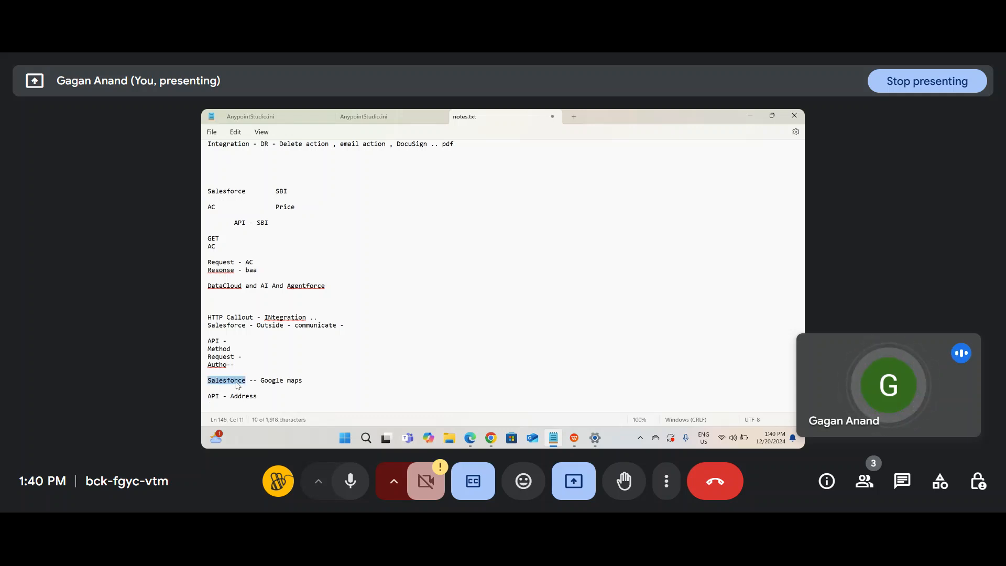
pyautogui.click(312, 380)
pyautogui.doubleClick(231, 381)
pyautogui.moveTo(306, 380); pyautogui.dragTo(251, 382)
pyautogui.click(314, 376)
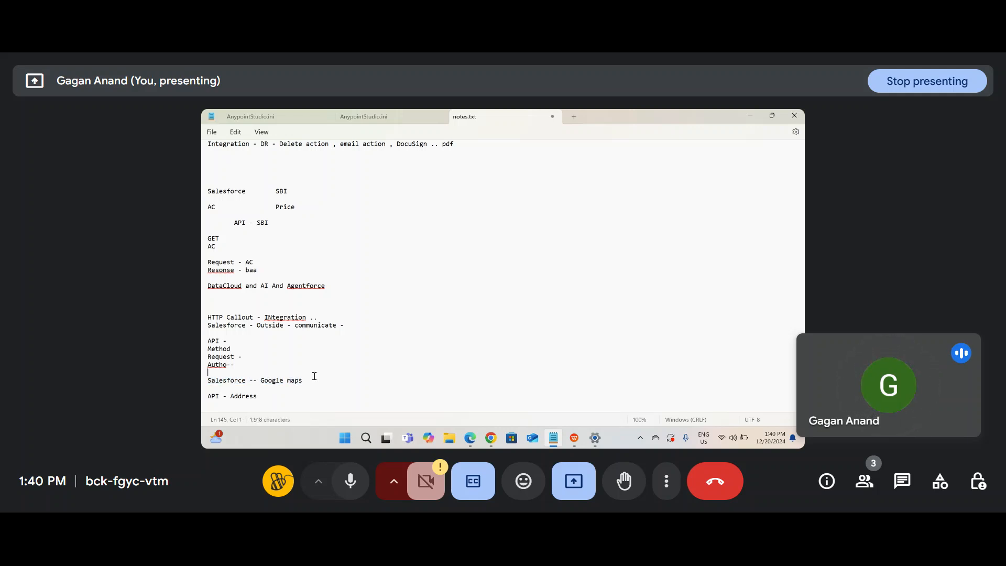
pyautogui.moveTo(318, 380); pyautogui.dragTo(260, 381)
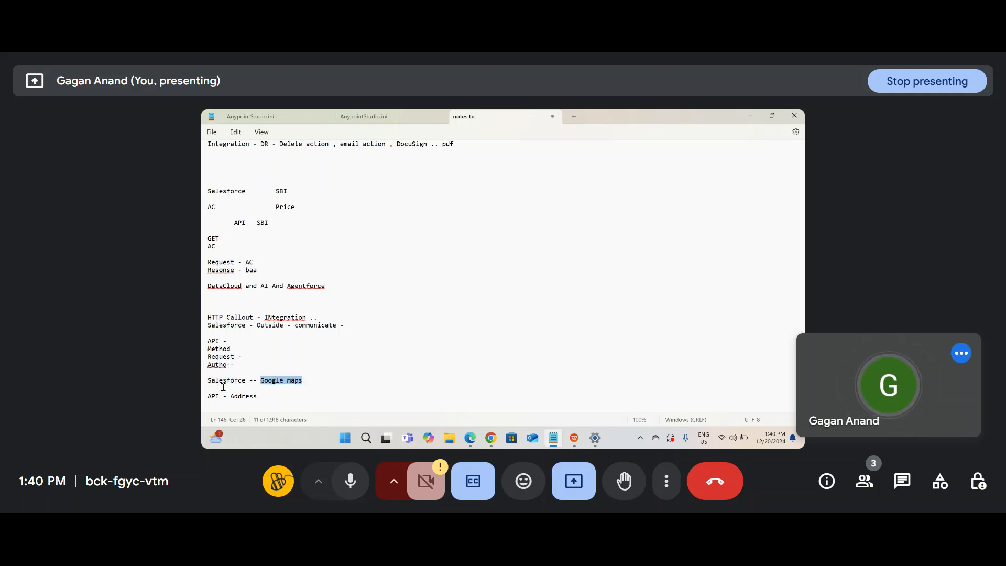
pyautogui.click(247, 382)
pyautogui.click(304, 377)
pyautogui.press('Return')
# Step: Add an example account line with a person's name and a Delhi location line below it
pyautogui.write('G')
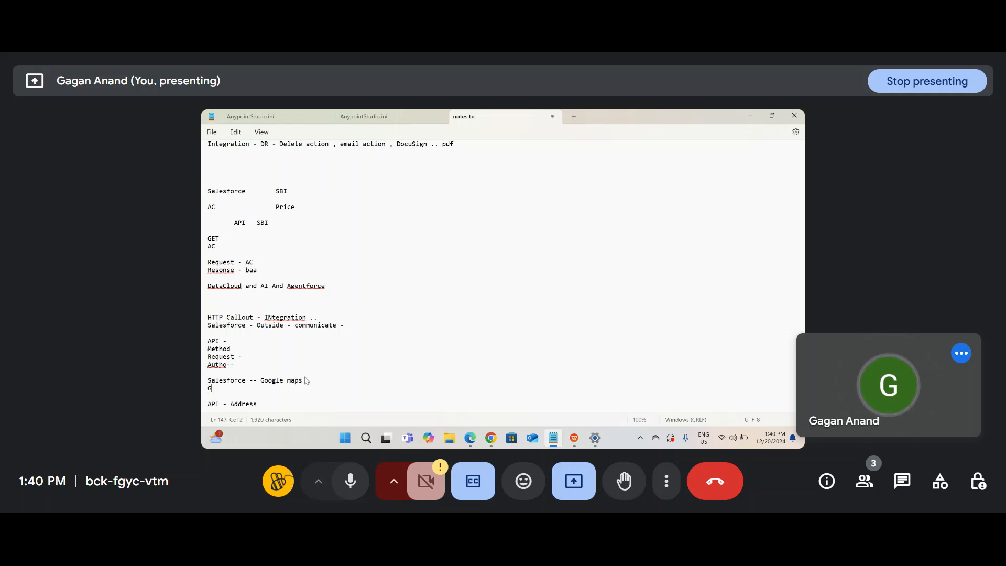
pyautogui.write('agan - Account -')
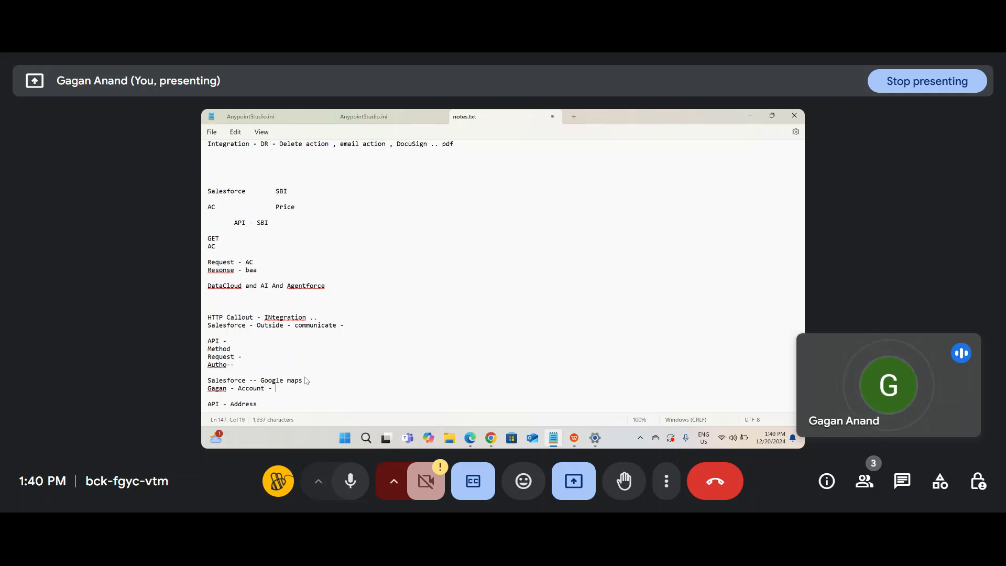
pyautogui.moveTo(270, 388); pyautogui.dragTo(206, 388)
pyautogui.moveTo(279, 388); pyautogui.dragTo(254, 380)
pyautogui.click(254, 381)
pyautogui.click(273, 388)
pyautogui.press('Return')
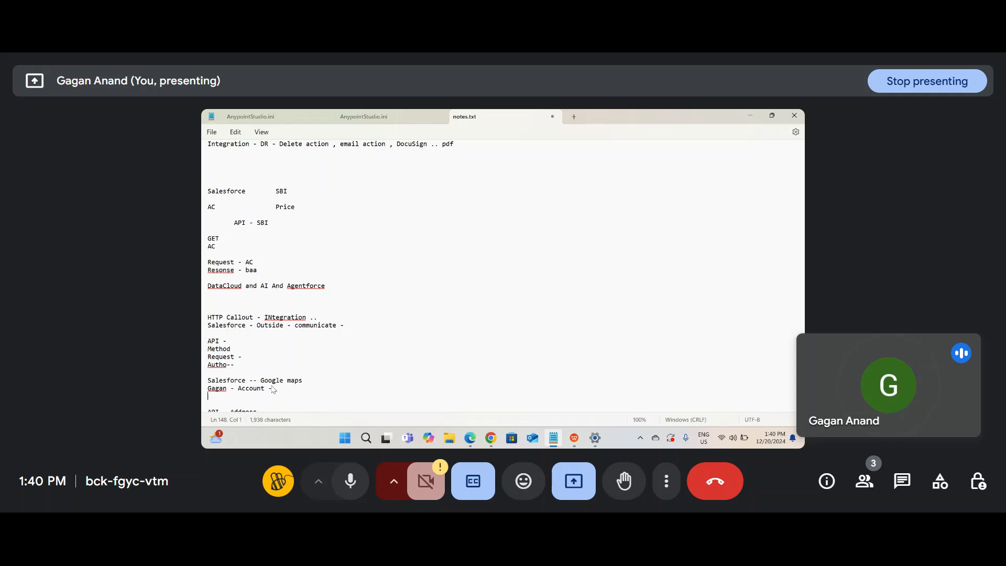
pyautogui.write('Delhi')
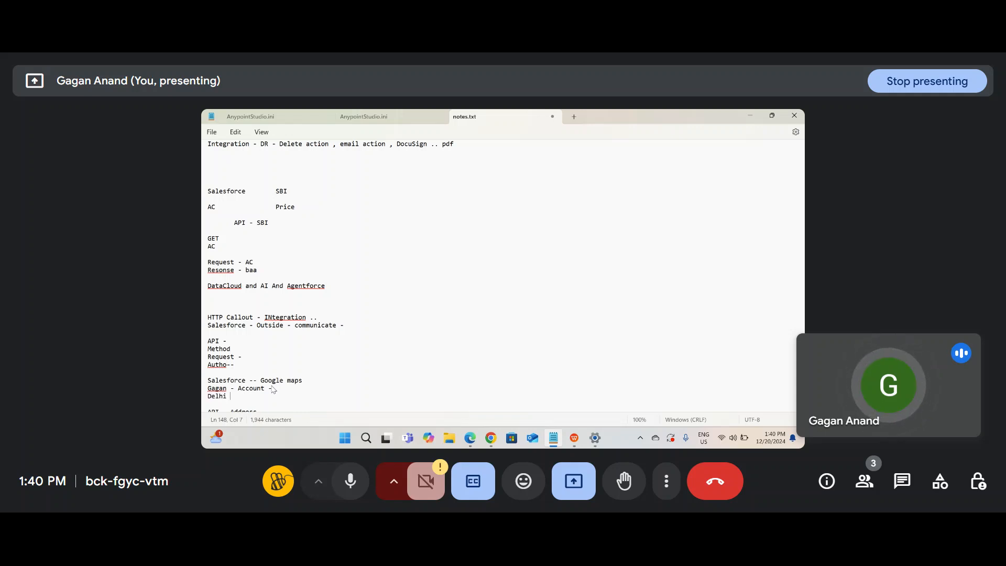
pyautogui.write(' RAj')
# Step: Undo the accidental move of 'Google maps' and start a new line under 'API - Address'
pyautogui.moveTo(253, 396); pyautogui.dragTo(207, 396)
pyautogui.moveTo(305, 380); pyautogui.dragTo(208, 390)
pyautogui.press('alt')
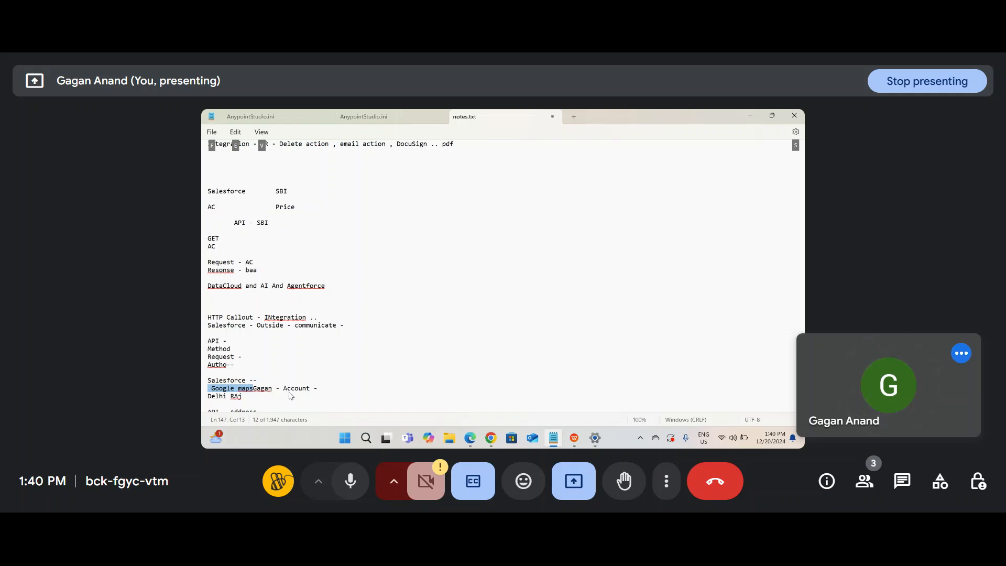
pyautogui.click(315, 393)
pyautogui.hotkey('ctrl', 'z')
pyautogui.scroll(-2, 315, 398)
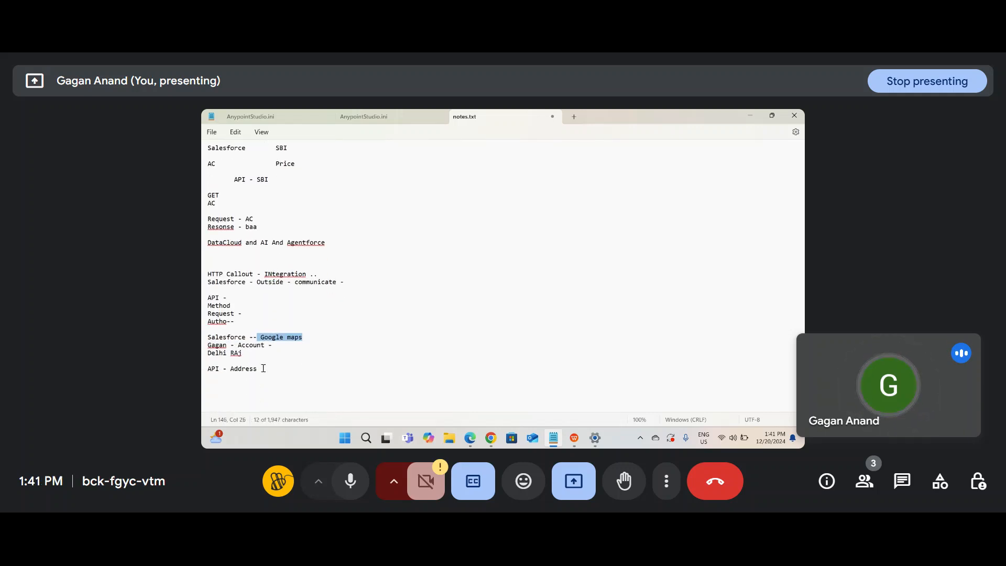
pyautogui.moveTo(261, 368); pyautogui.dragTo(263, 370)
pyautogui.press('Right')
# Step: Write 'Method - Get , Post , Put ,Patch' beneath 'API - Address', referring back to the Google maps example
pyautogui.write('Me')
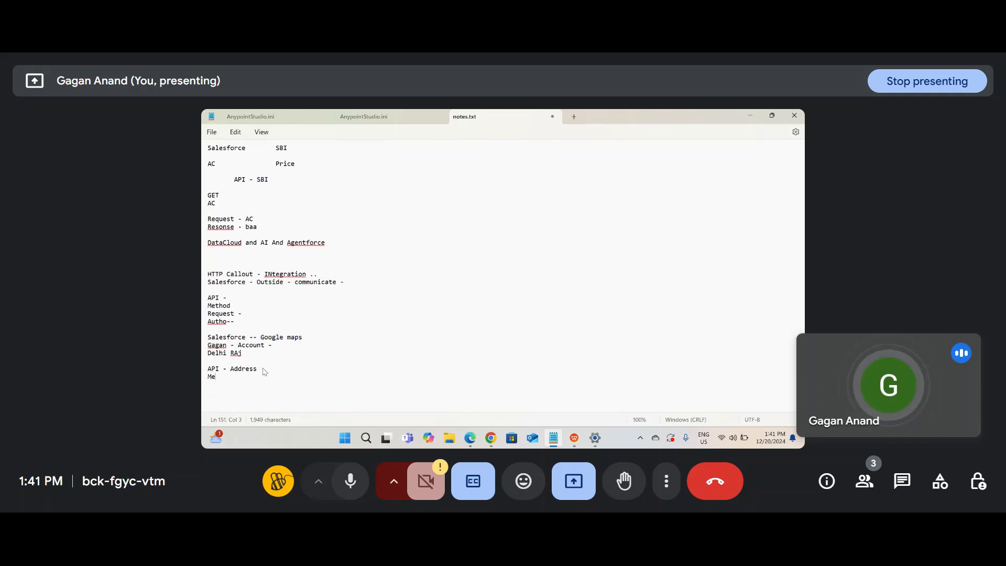
pyautogui.write('thod -')
pyautogui.doubleClick(279, 339)
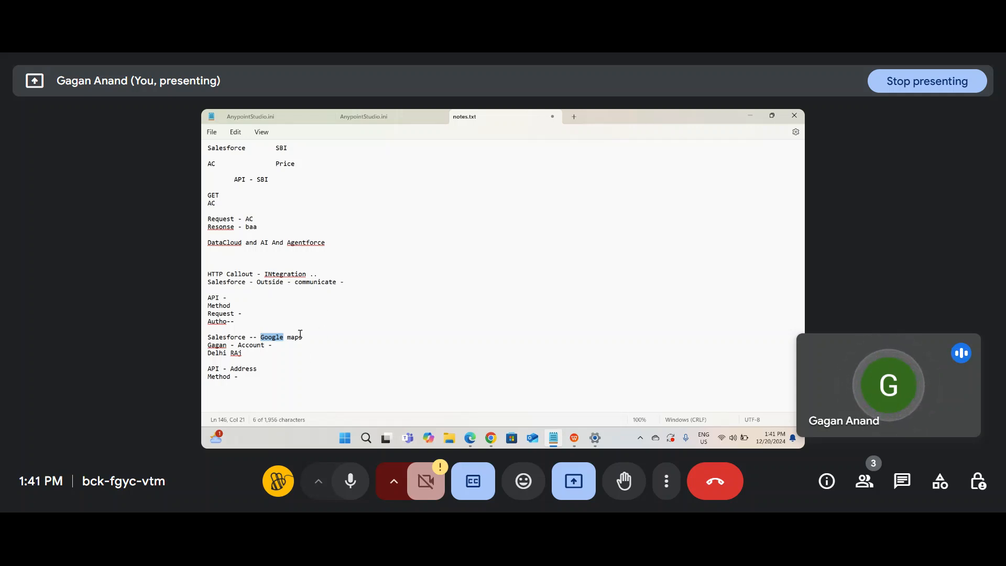
pyautogui.click(267, 374)
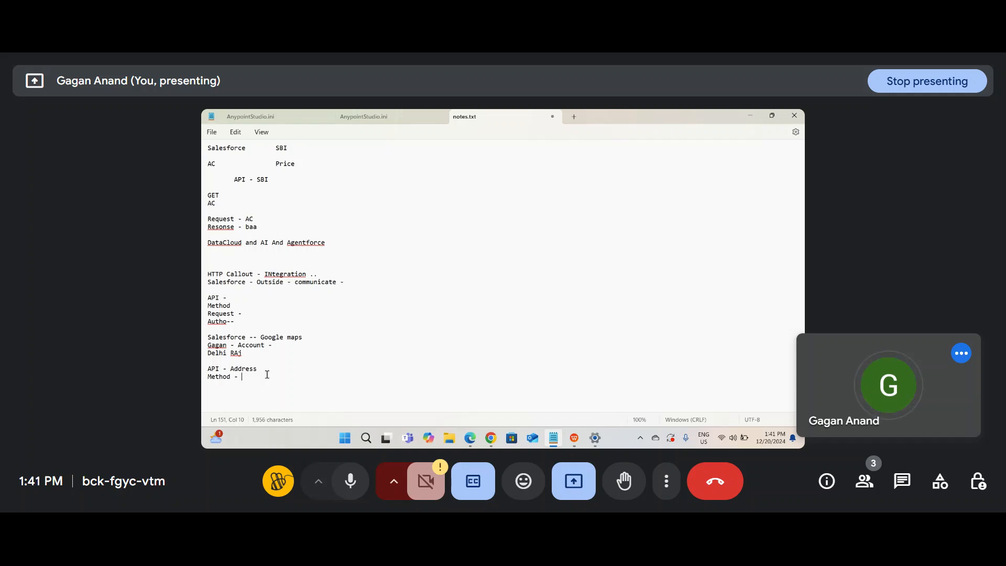
pyautogui.write('Get')
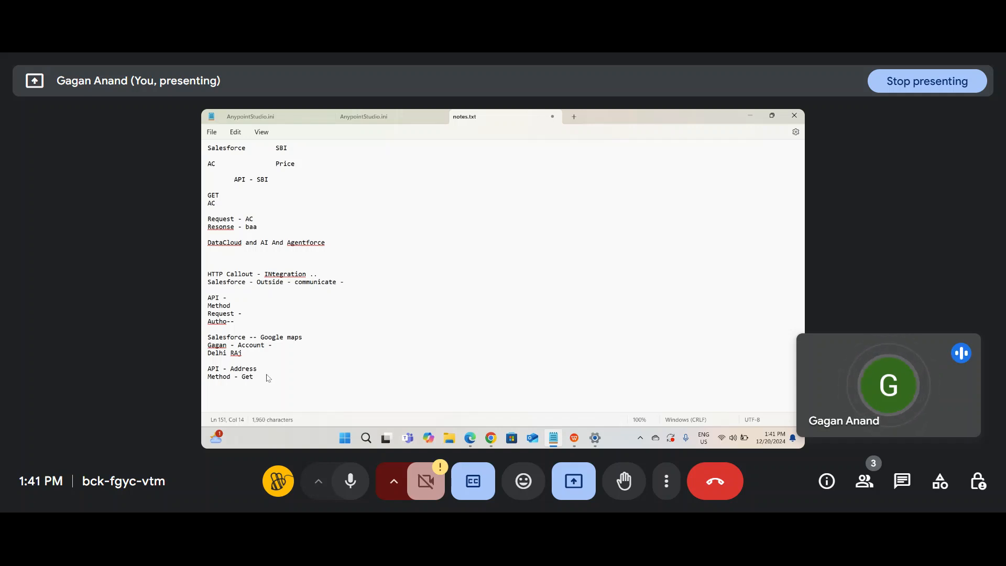
pyautogui.doubleClick(222, 337)
pyautogui.click(273, 337)
pyautogui.click(268, 376)
pyautogui.write(', ')
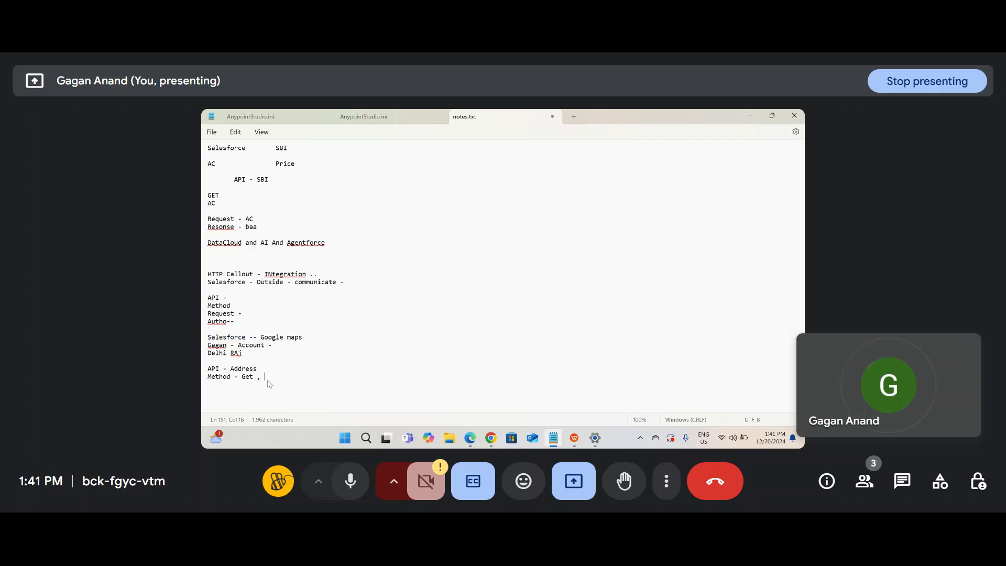
pyautogui.write('Post')
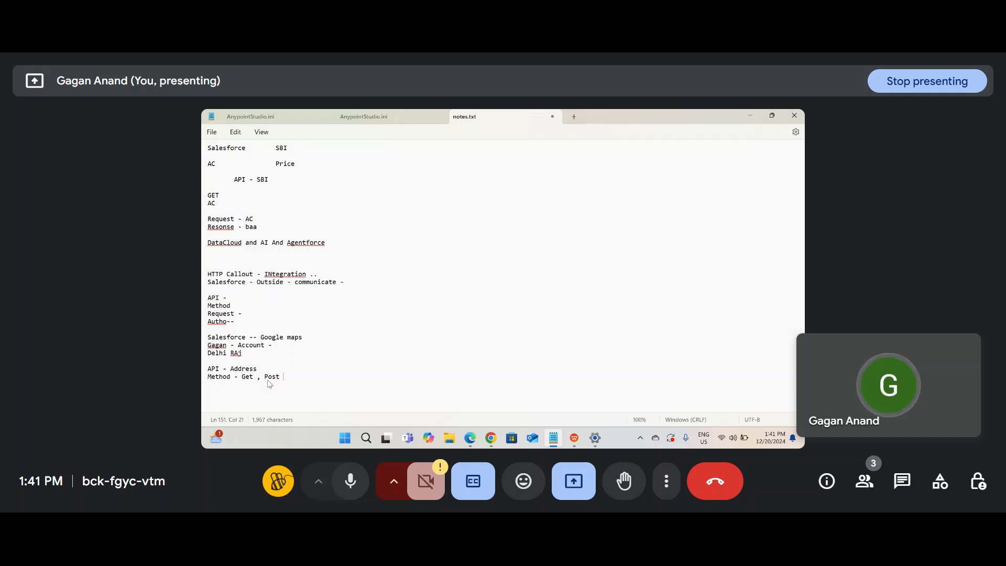
pyautogui.doubleClick(272, 337)
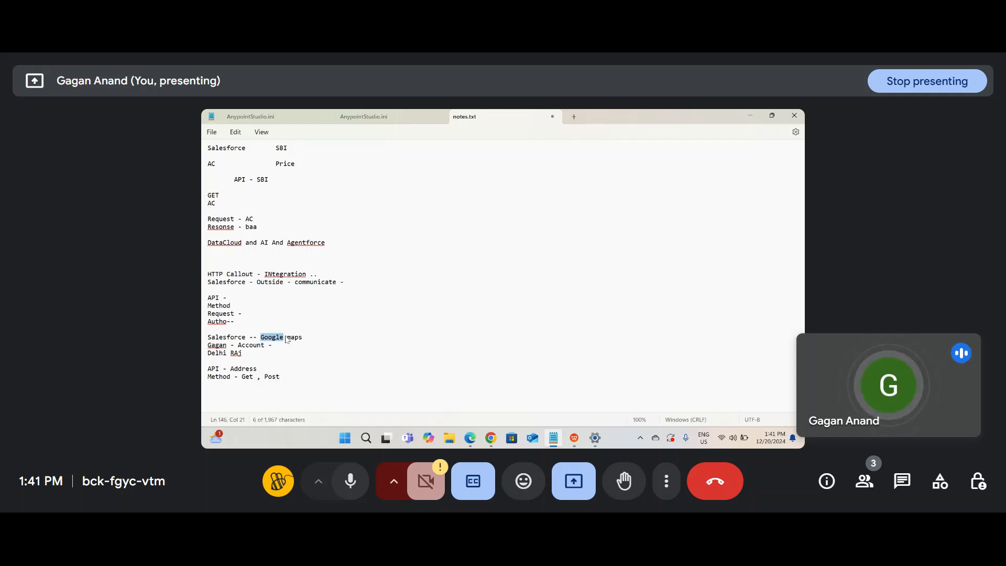
pyautogui.click(299, 377)
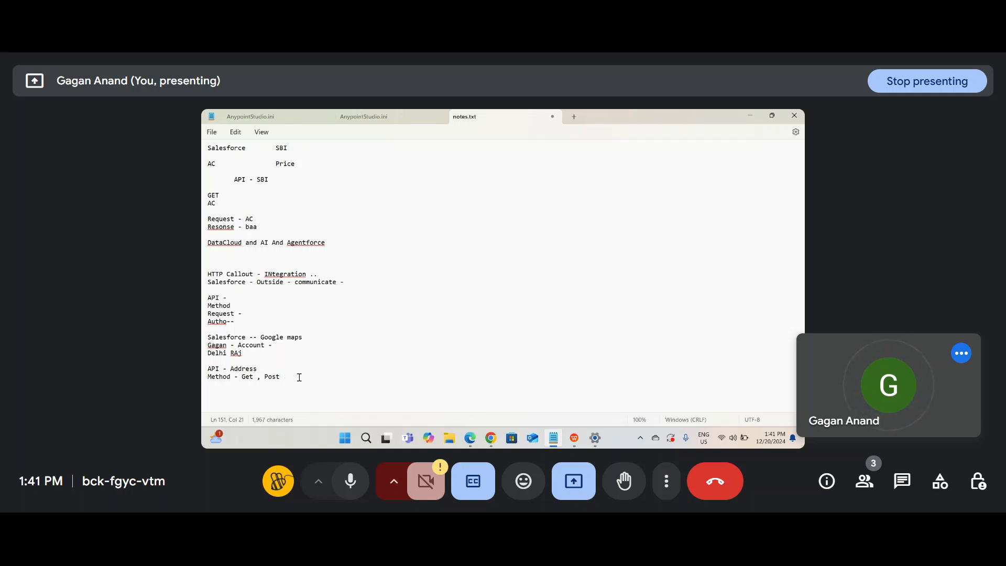
pyautogui.write(', P')
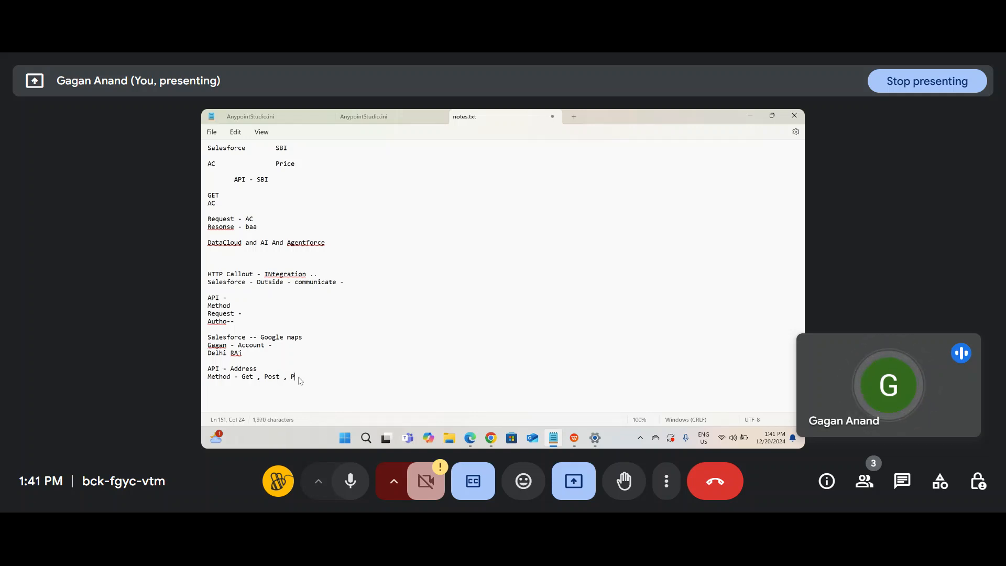
pyautogui.write('ut ,')
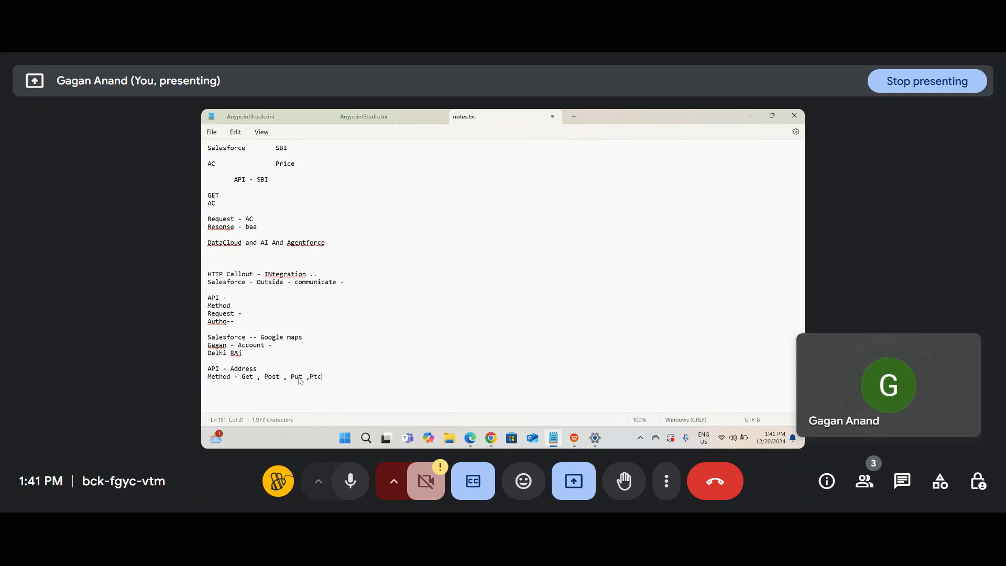
pyautogui.write('Patch')
# Step: Append a 'Name' field with a sample name to the Google maps example line
pyautogui.click(303, 340)
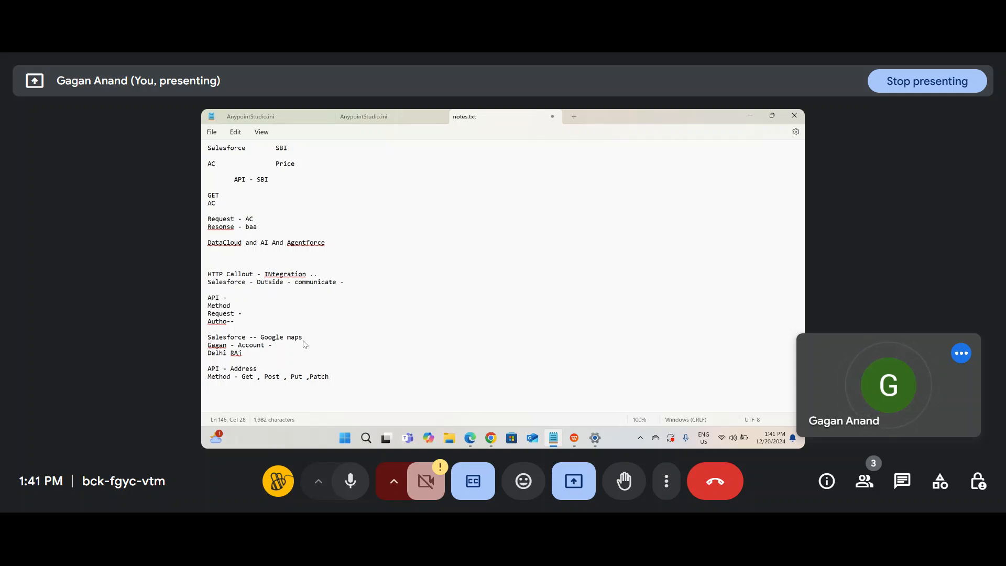
pyautogui.write('Name g')
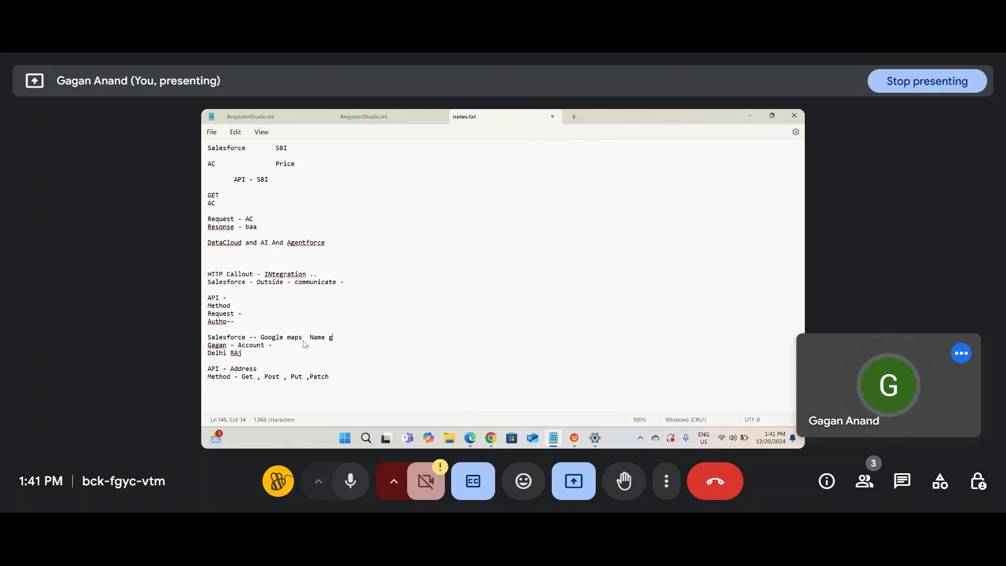
pyautogui.write('agan')
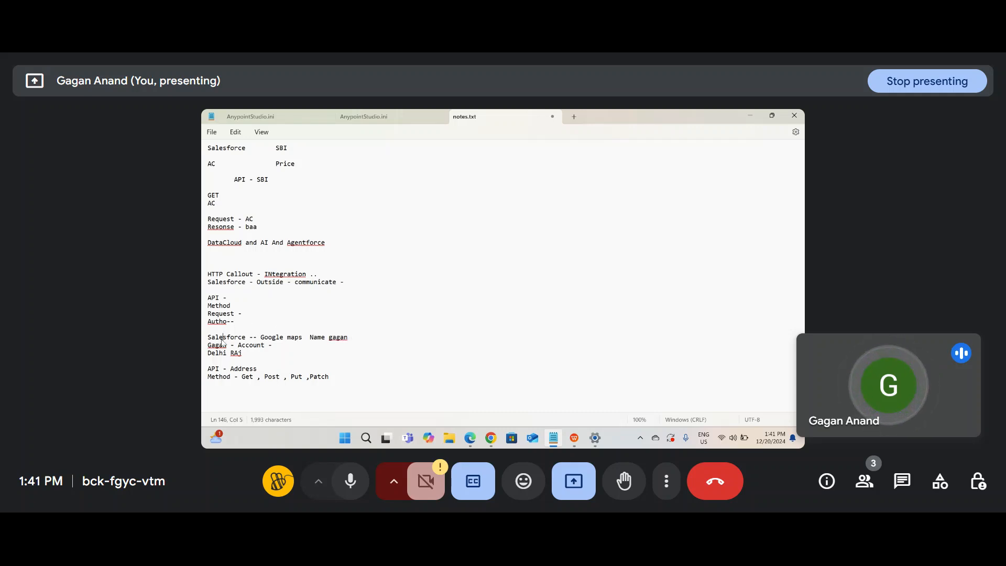
pyautogui.moveTo(222, 338); pyautogui.dragTo(382, 341)
pyautogui.click(382, 339)
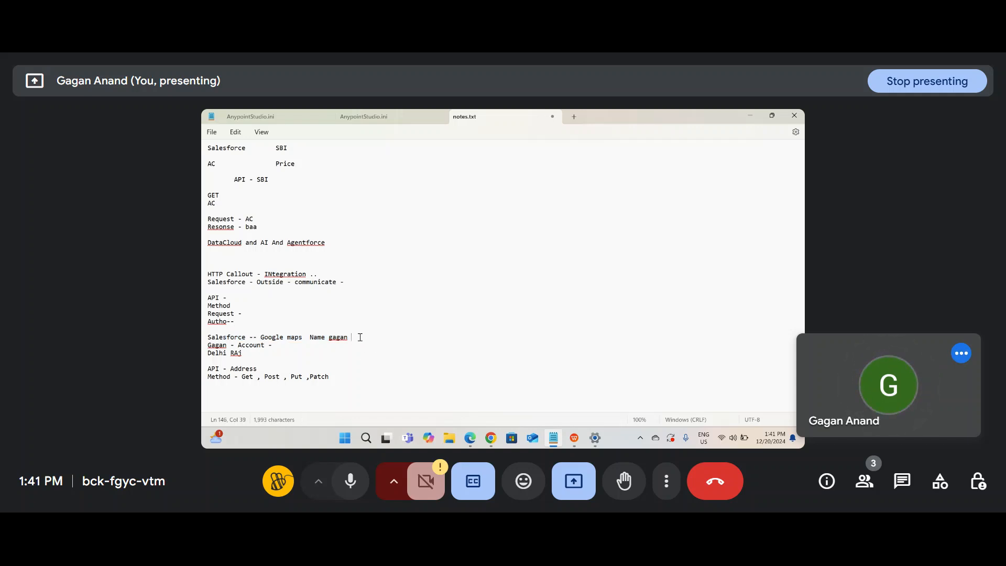
pyautogui.doubleClick(340, 338)
pyautogui.click(353, 338)
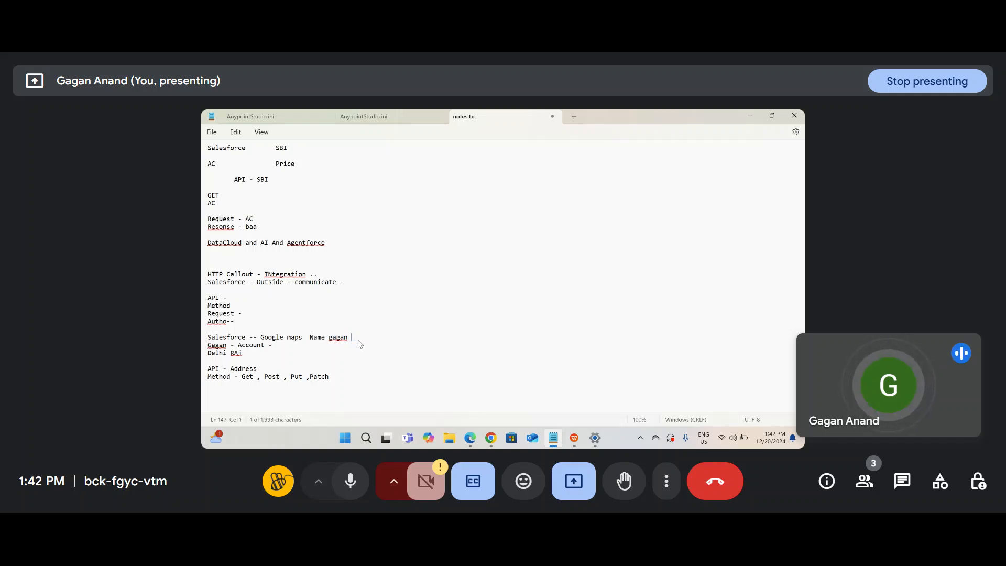
pyautogui.write('Name gagan Name')
pyautogui.doubleClick(362, 339)
pyautogui.press('BackSpace')
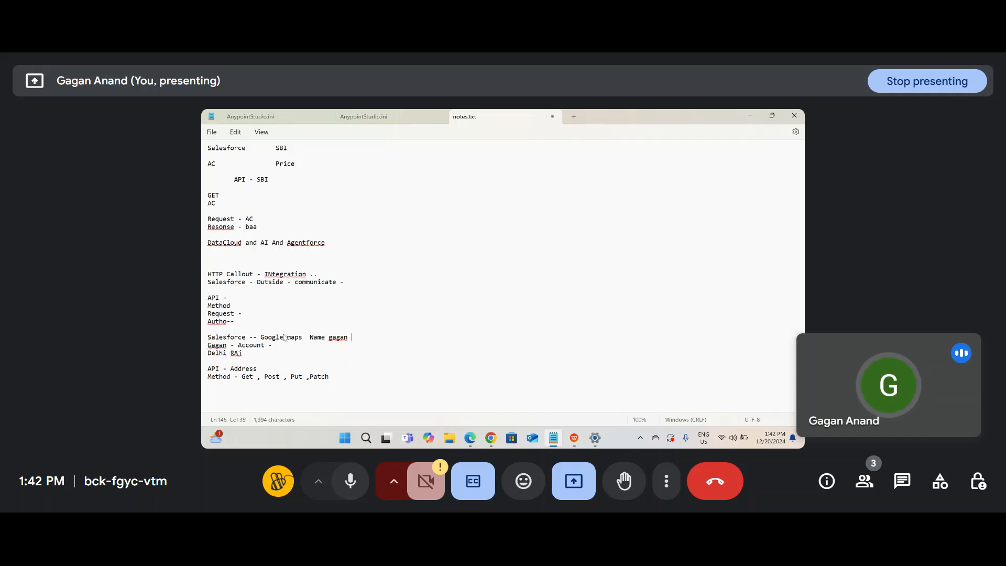
# Step: Type two example names on the blank line above, then switch to the browser
pyautogui.click(226, 329)
pyautogui.write('g')
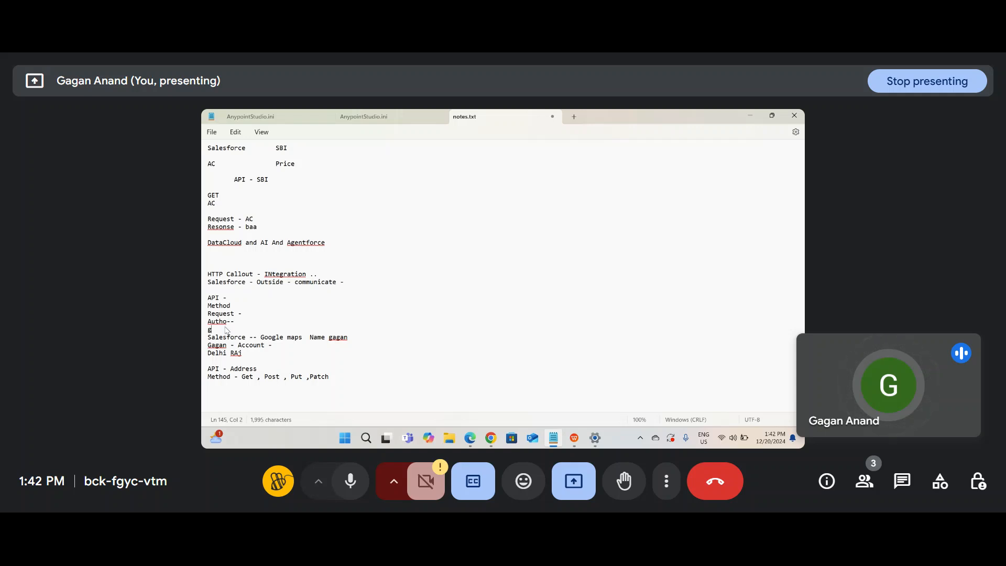
pyautogui.write('agan Rohit')
pyautogui.click(470, 438)
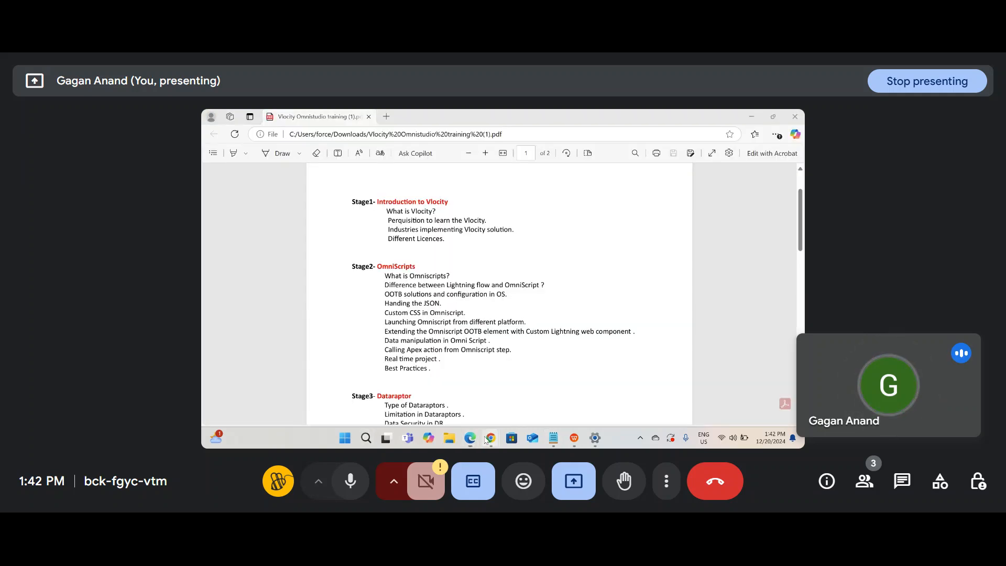
# Step: Search Google for 'put vs post' in a new tab and expand the People also ask answer
pyautogui.click(460, 388)
pyautogui.click(708, 118)
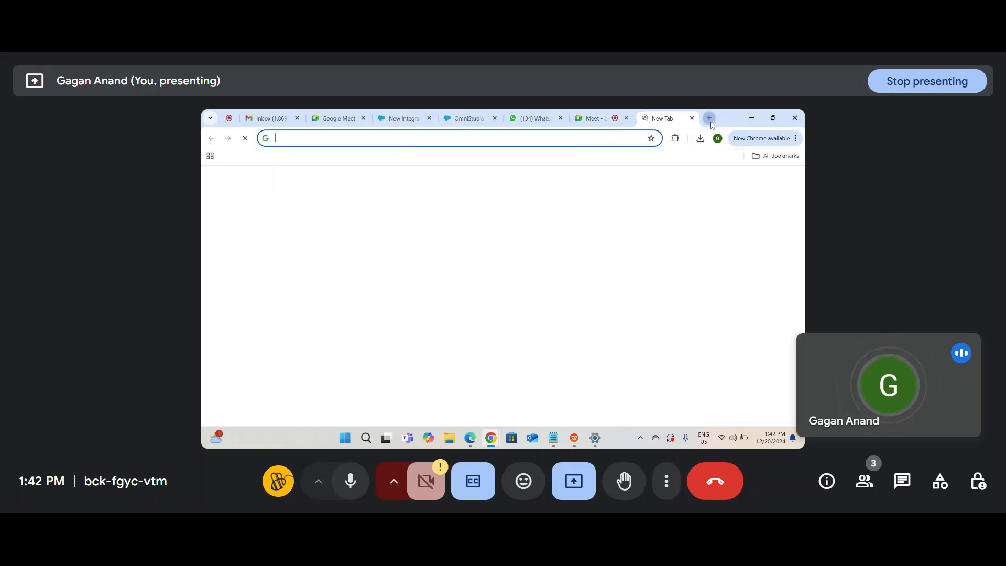
pyautogui.write('put vs')
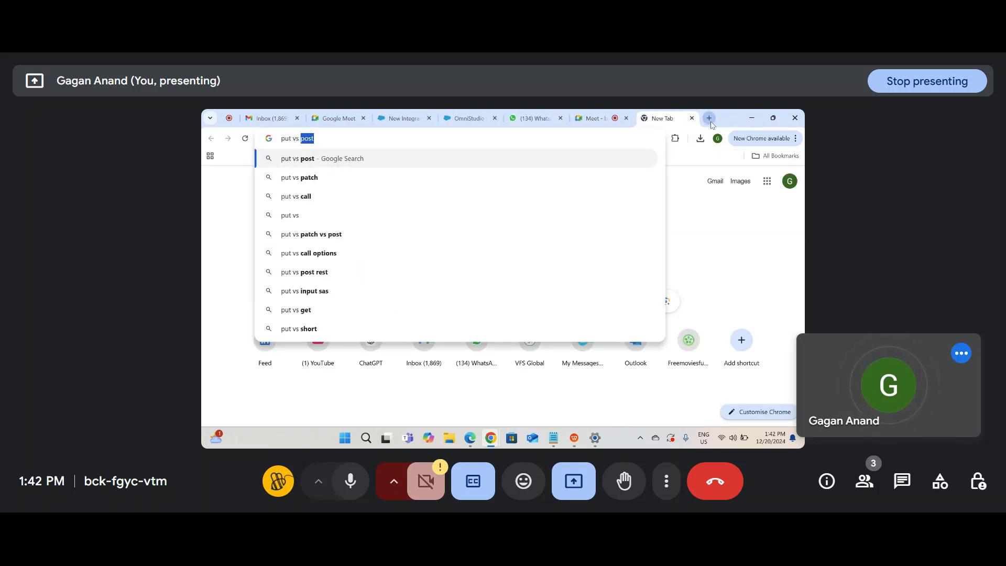
pyautogui.press('Return')
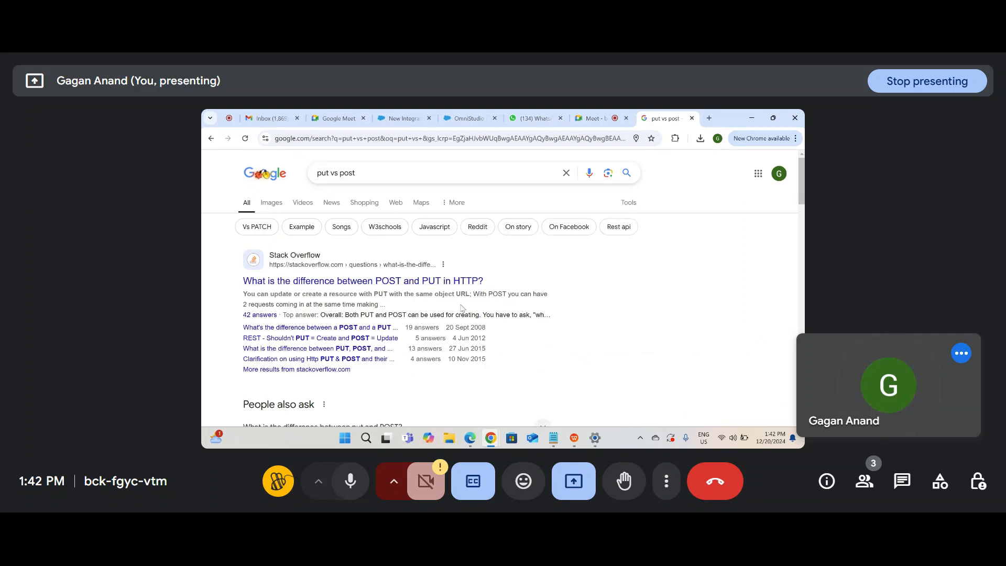
pyautogui.scroll(-2, 405, 355)
pyautogui.scroll(-3, 404, 355)
pyautogui.click(392, 288)
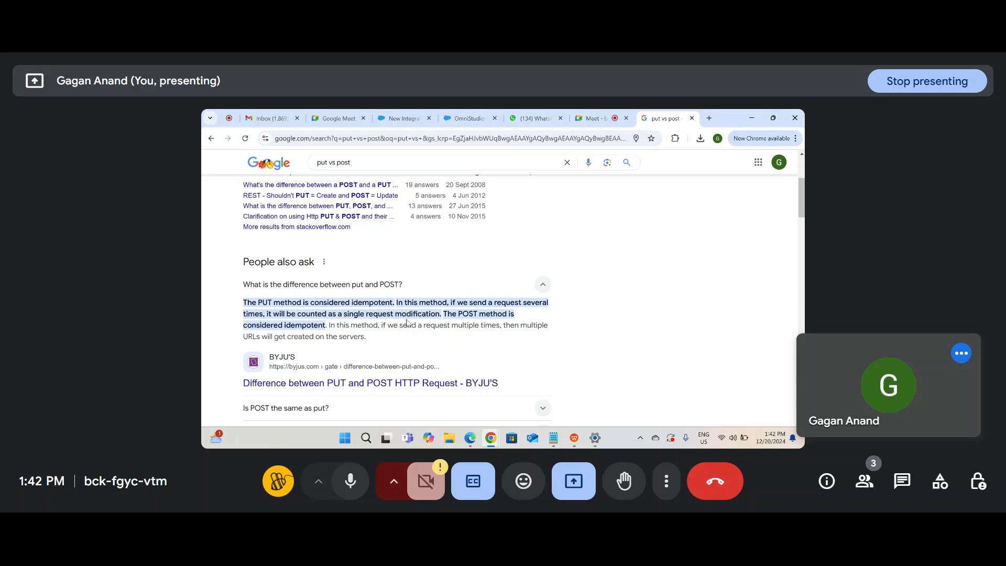
pyautogui.scroll(-5, 407, 322)
pyautogui.scroll(8, 408, 323)
pyautogui.scroll(2, 409, 324)
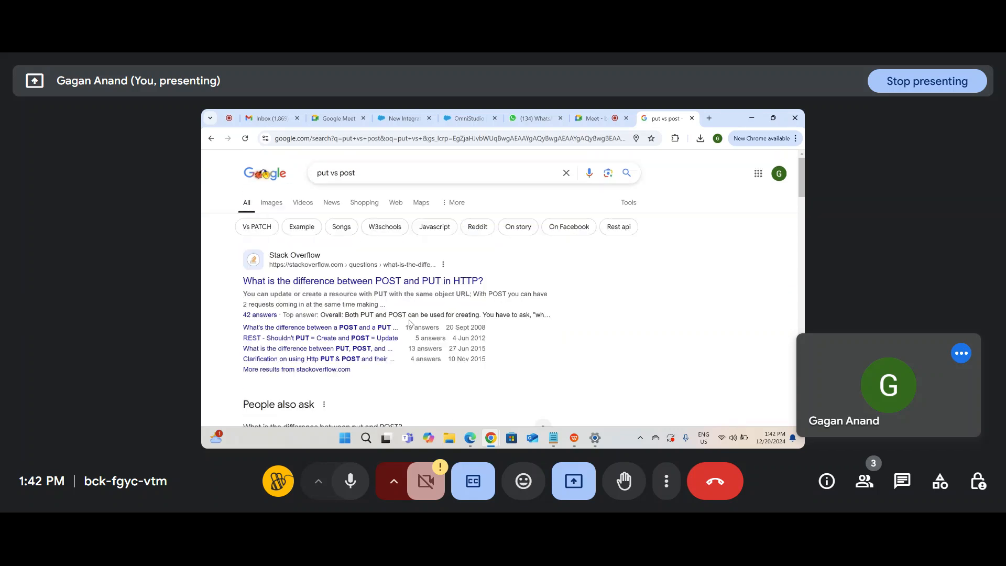
# Step: Re-run the search, highlight 'update or create' in the Stack Overflow snippet, then return to the procedure tab
pyautogui.click(447, 173)
pyautogui.press('Return')
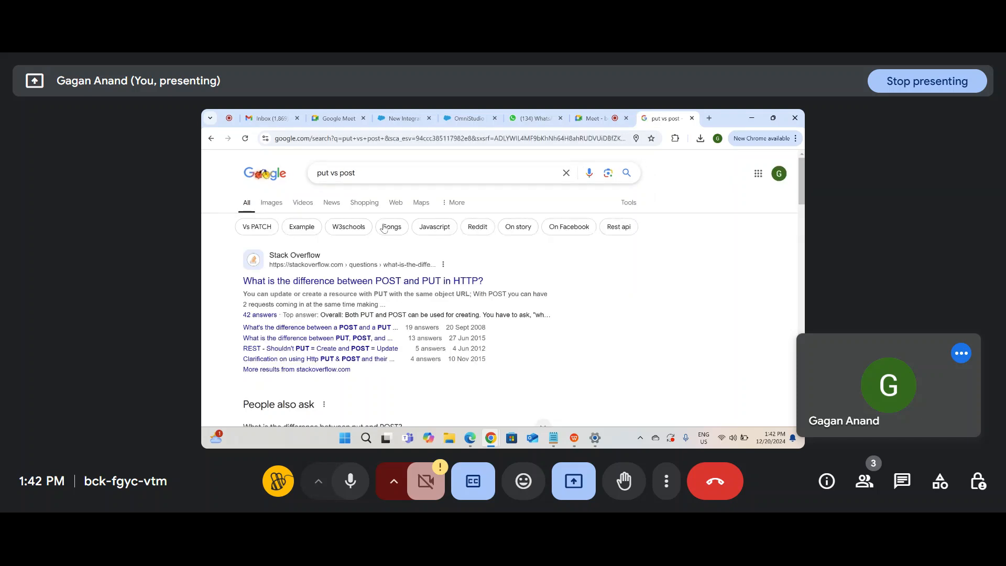
pyautogui.moveTo(270, 292); pyautogui.dragTo(321, 293)
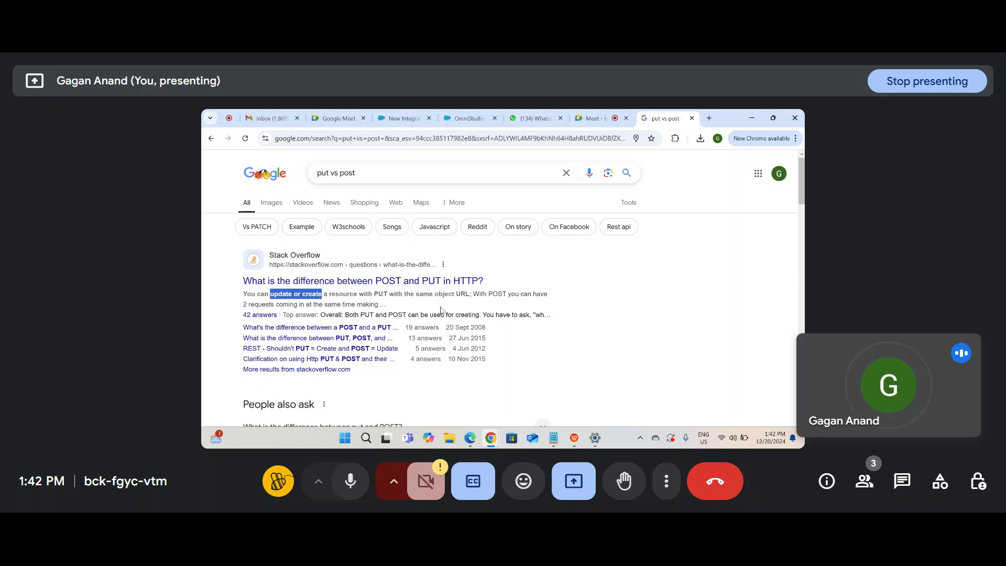
pyautogui.hotkey('alt', 'Tab')
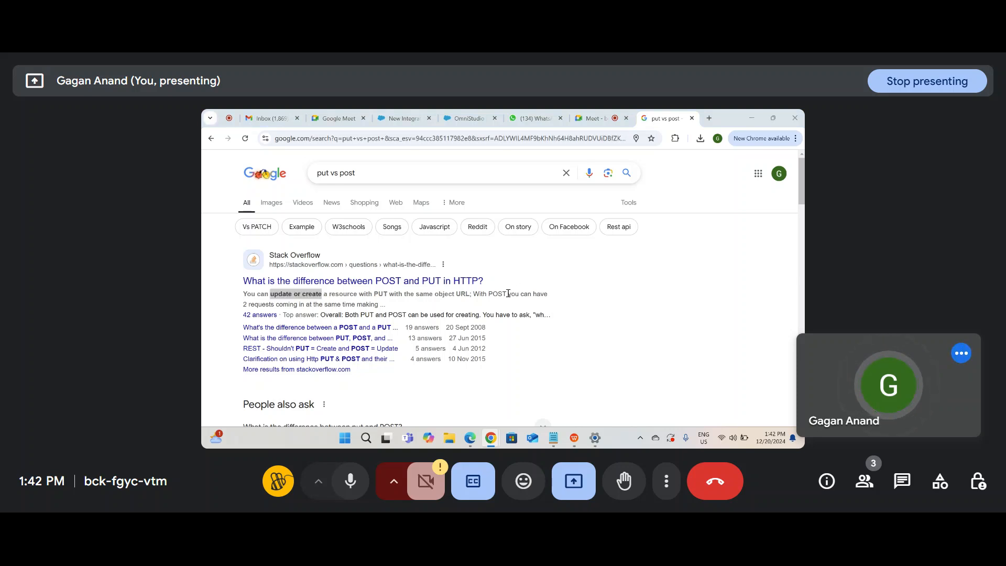
pyautogui.hotkey('alt', 'Tab')
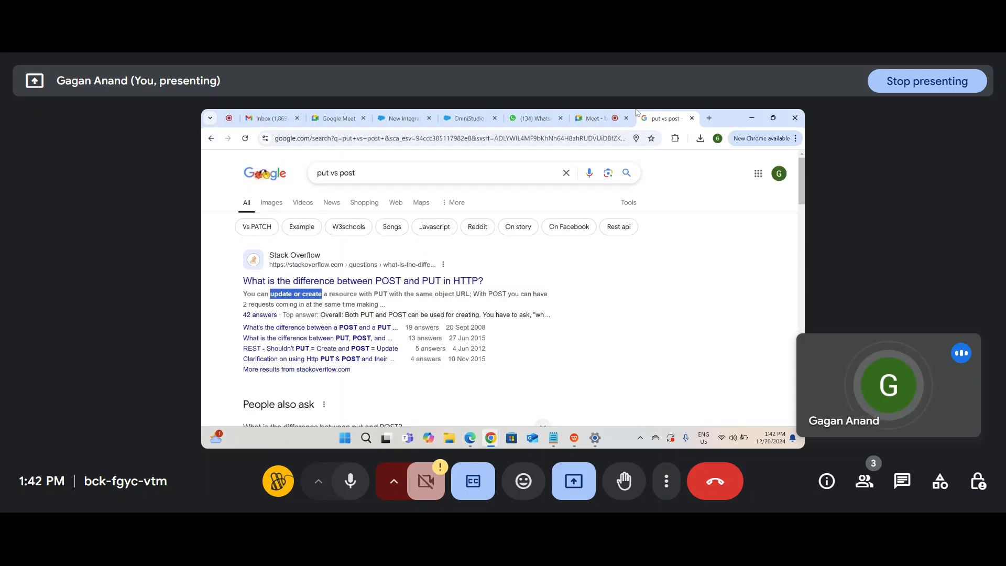
pyautogui.click(592, 118)
pyautogui.click(535, 118)
# Step: Below the Method line, open a brace block whose first bracketed record holds a sample name
pyautogui.click(470, 120)
pyautogui.click(395, 120)
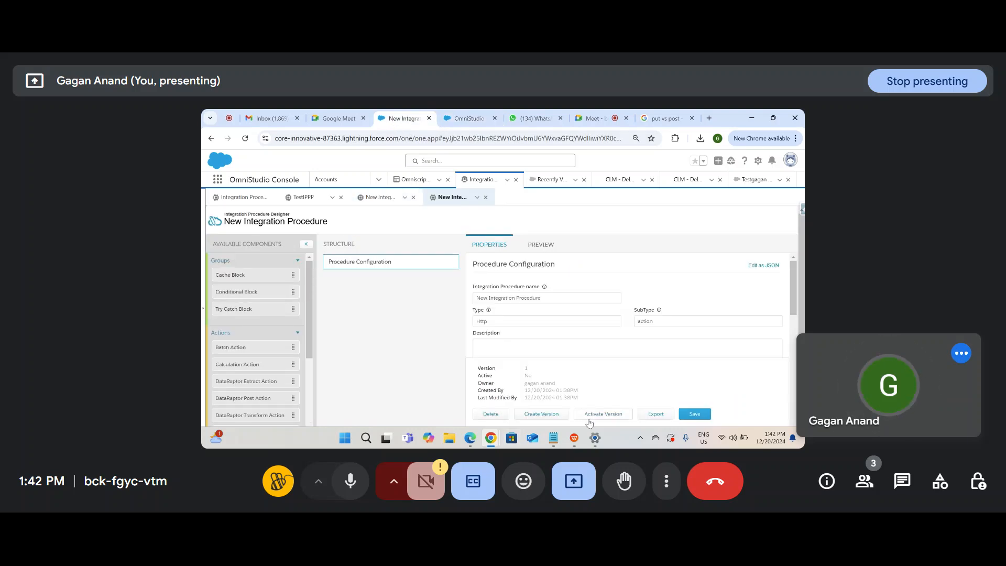
pyautogui.click(553, 438)
pyautogui.moveTo(264, 377); pyautogui.dragTo(306, 377)
pyautogui.click(297, 378)
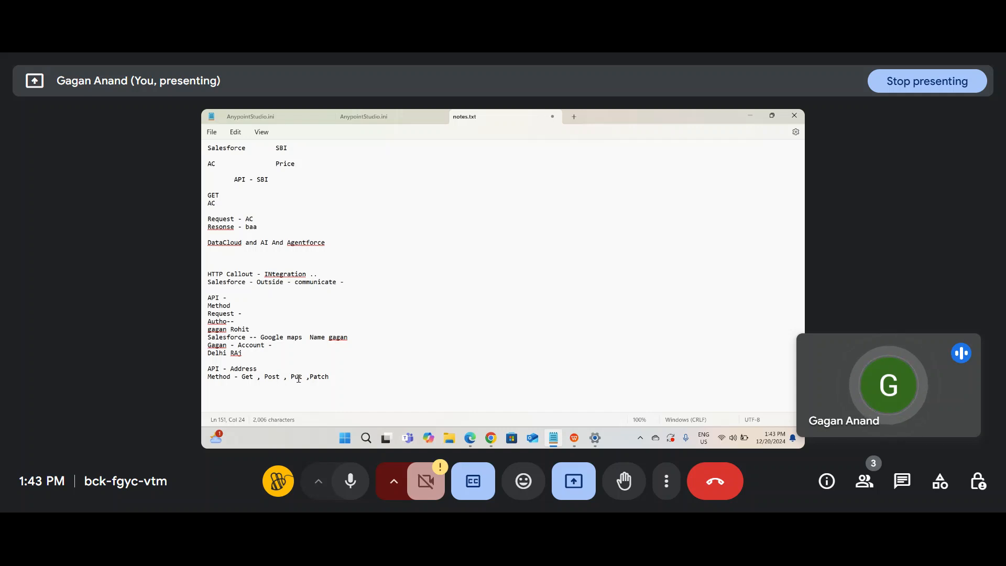
pyautogui.click(341, 338)
pyautogui.click(356, 339)
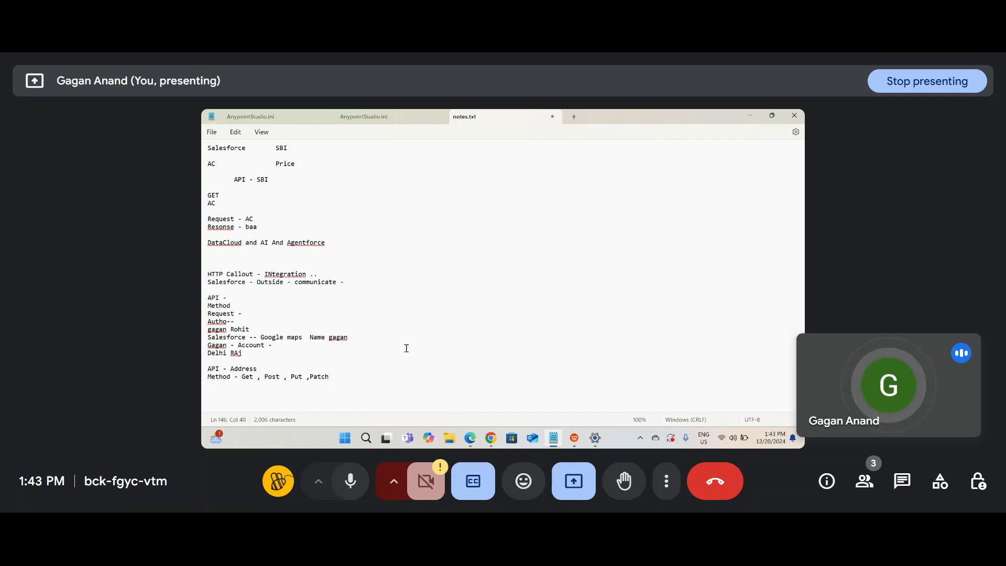
pyautogui.click(368, 395)
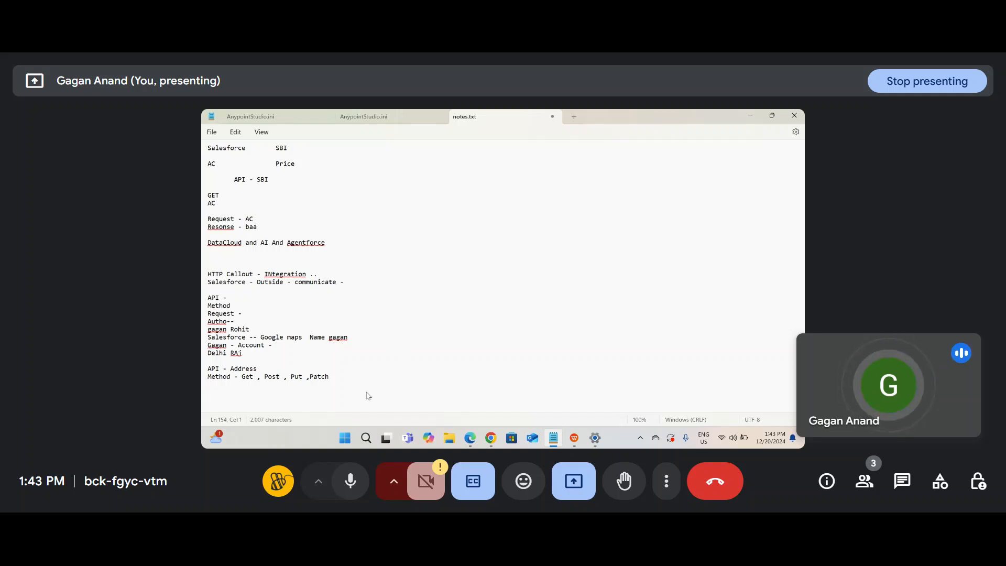
pyautogui.write('{}')
pyautogui.press('Return')
pyautogui.press('Return')
pyautogui.press('Return')
pyautogui.press('Return')
pyautogui.press('Up')
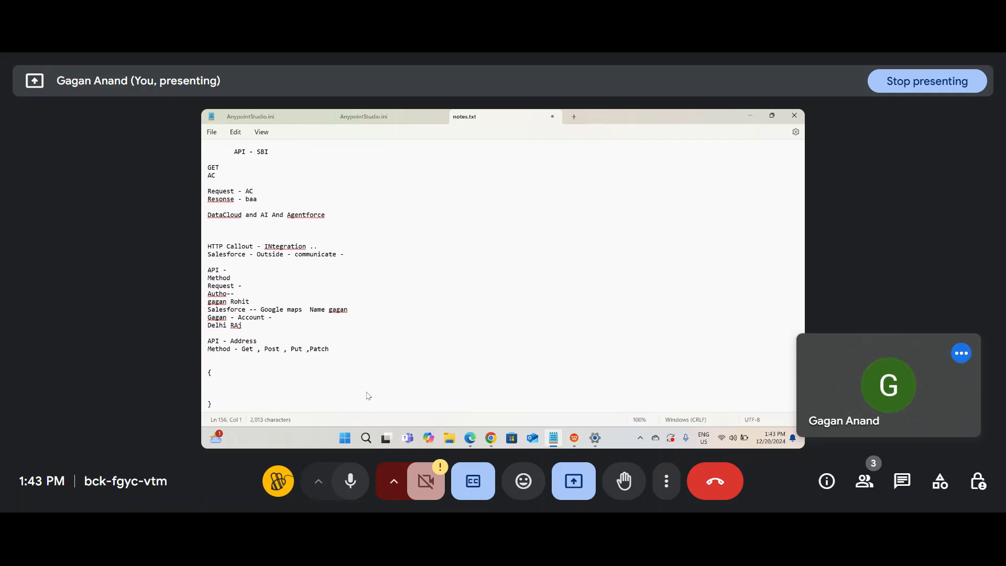
pyautogui.write('[]')
pyautogui.write('Name')
pyautogui.write('- ga')
pyautogui.write('gan')
pyautogui.press('Down')
pyautogui.write('{}')
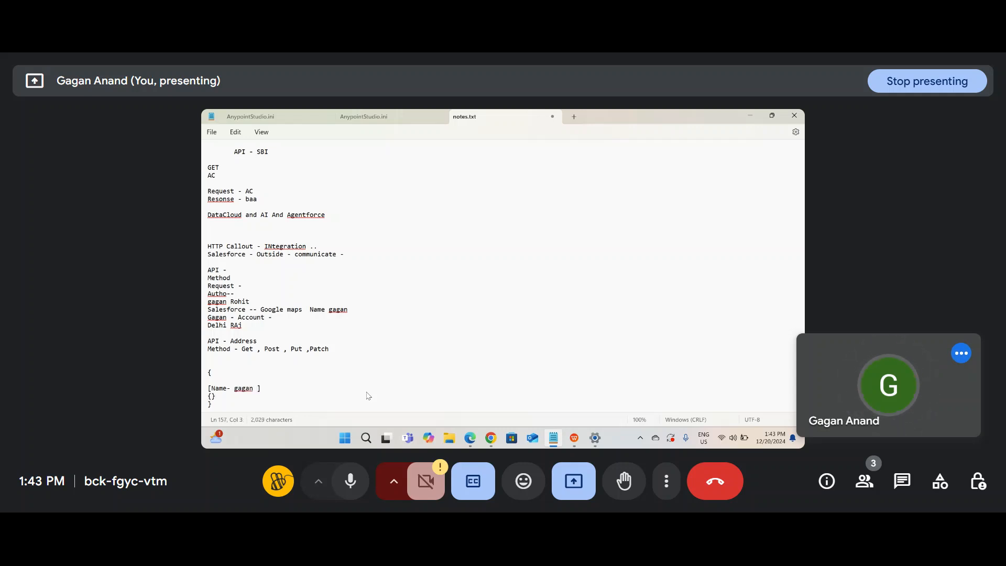
pyautogui.press('BackSpace')
pyautogui.press('Delete')
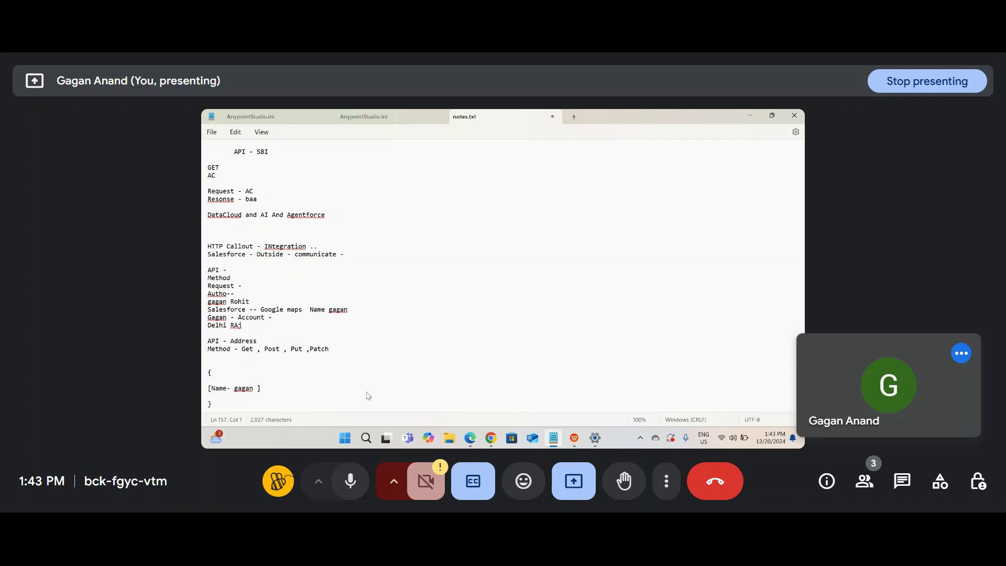
# Step: Add a second bracketed record with a sample name and 'Age - 34'
pyautogui.write('[]')
pyautogui.press('Left')
pyautogui.write('Name- R')
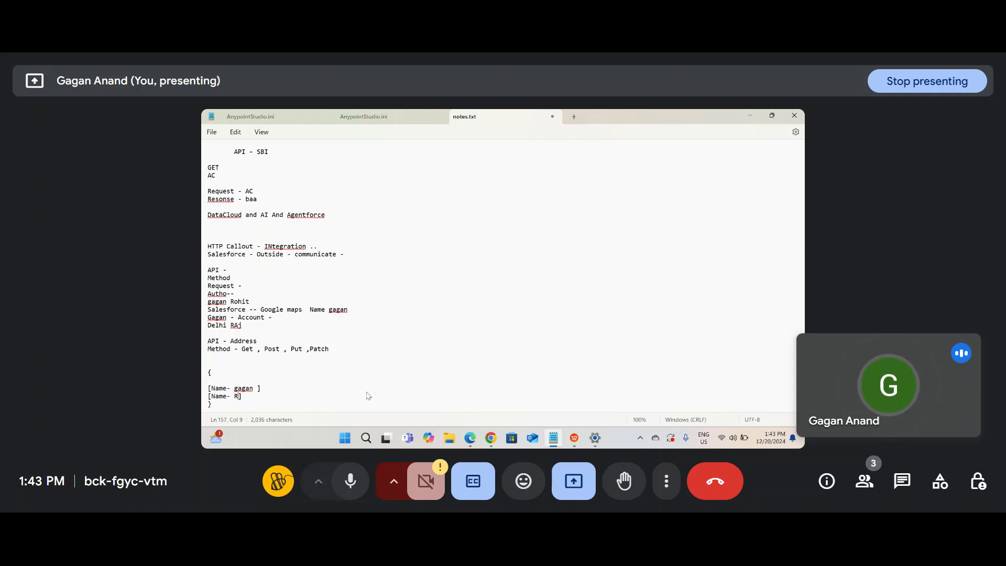
pyautogui.write('h')
pyautogui.press('BackSpace')
pyautogui.write('ohit,')
pyautogui.press('Return')
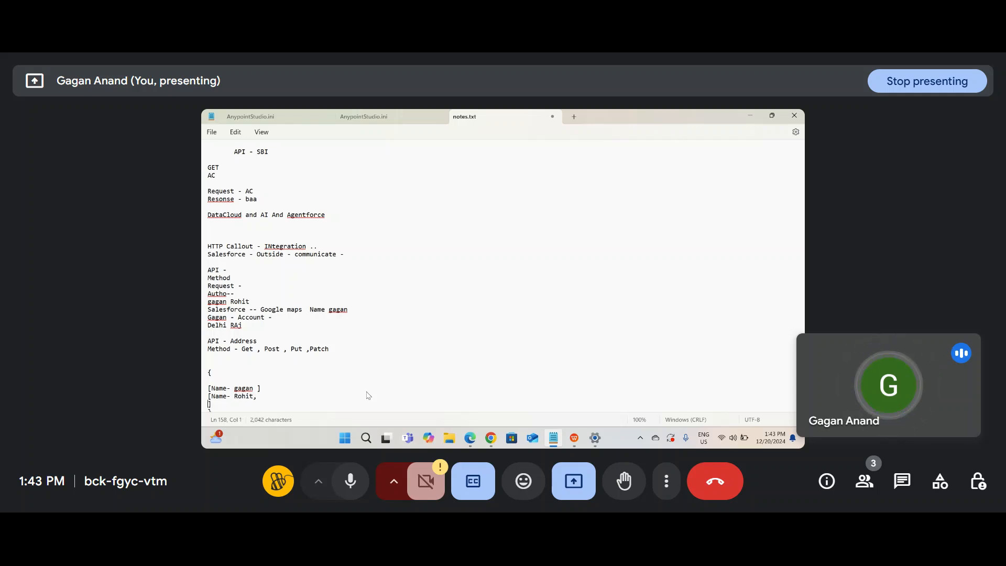
pyautogui.write('Age - ')
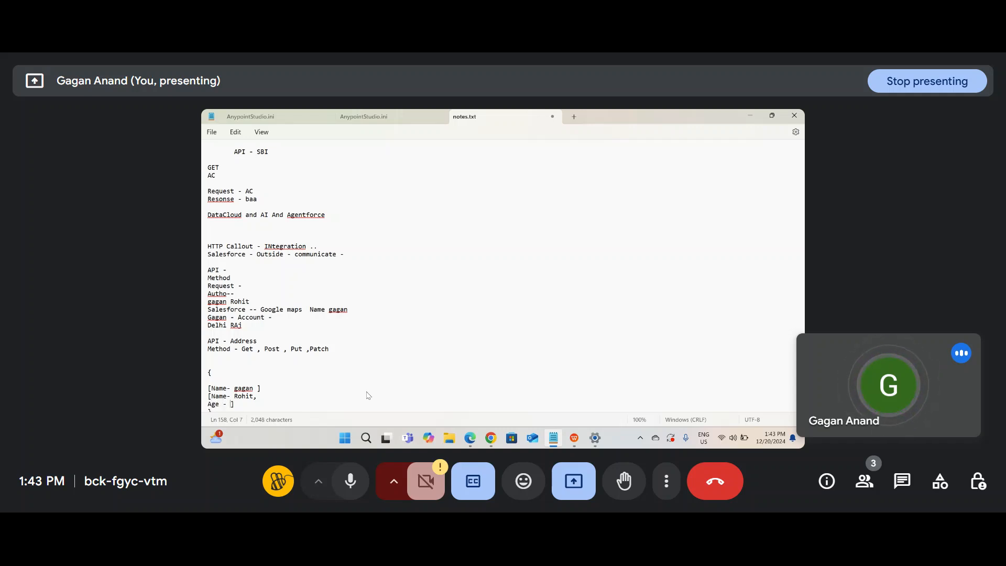
pyautogui.write('34')
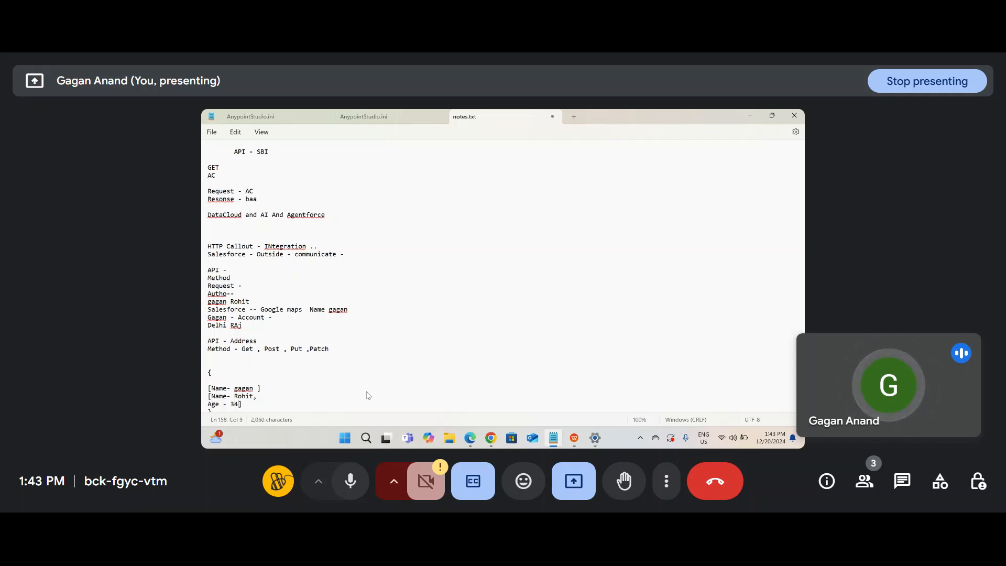
# Step: Add a 31 line to the first record and leave blank lines after the closing brace
pyautogui.click(252, 388)
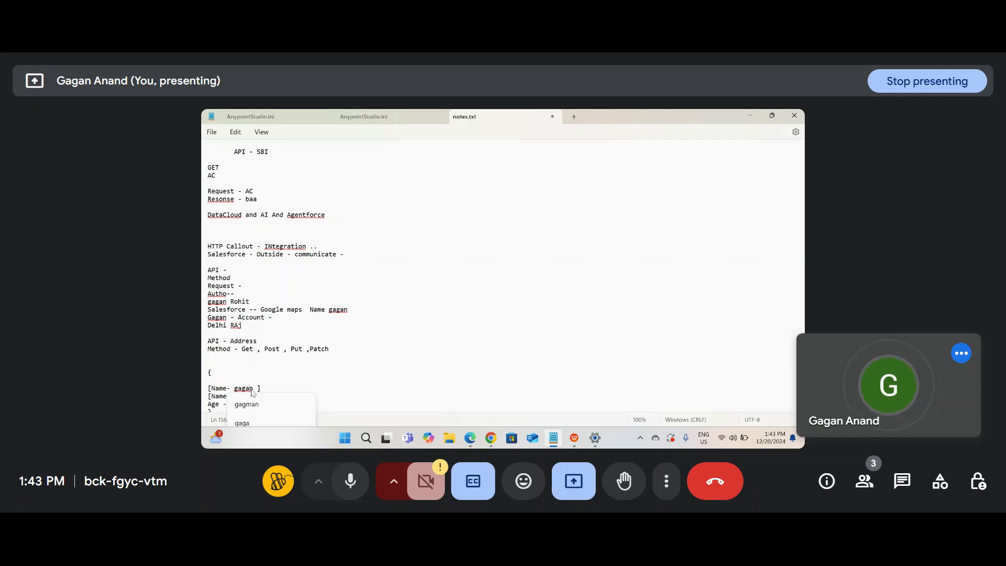
pyautogui.write(',')
pyautogui.press('Return')
pyautogui.write('Name- ')
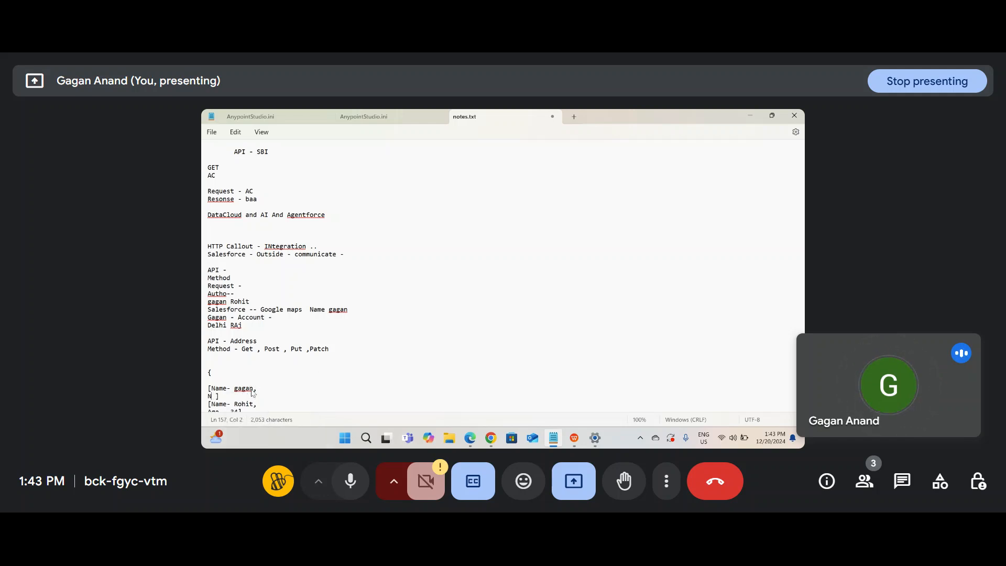
pyautogui.write('31')
pyautogui.scroll(-1, 253, 393)
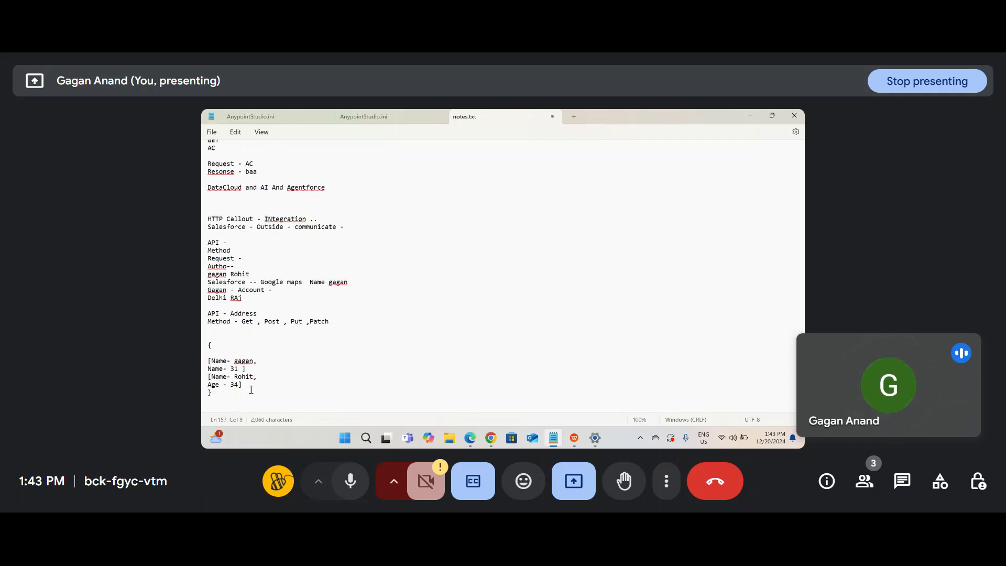
pyautogui.click(222, 397)
pyautogui.press('Return')
pyautogui.press('Return')
pyautogui.press('Return')
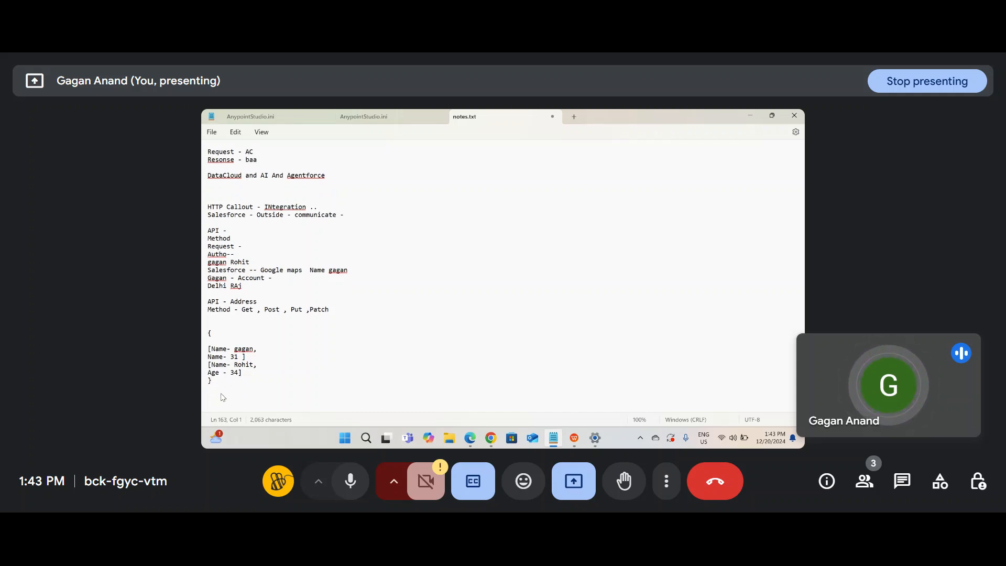
# Step: Label the brace block 'Request' and start a plain name example below it
pyautogui.click(210, 323)
pyautogui.press('Return')
pyautogui.write('Request')
pyautogui.click(256, 403)
pyautogui.press('Return')
pyautogui.write('Name gagan')
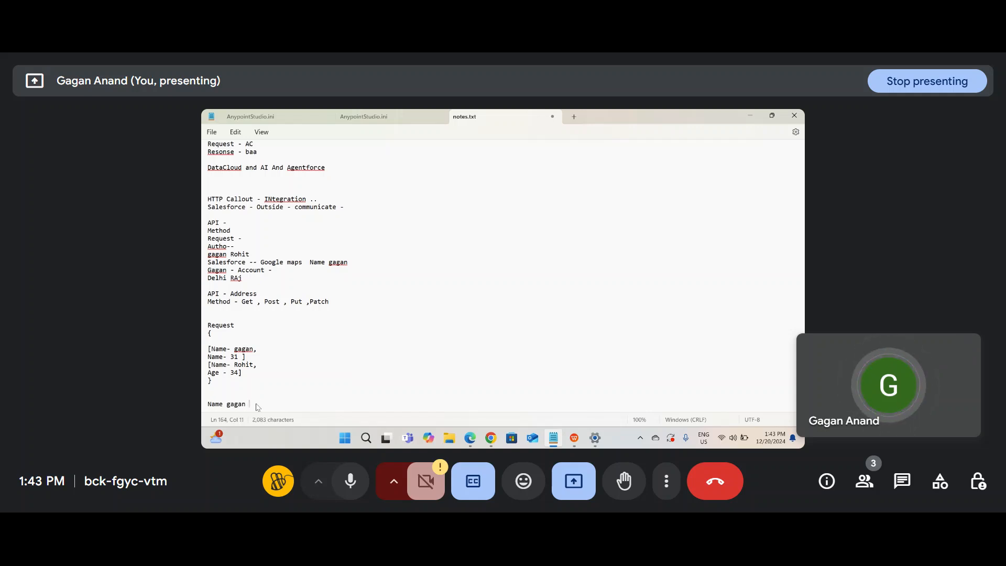
pyautogui.press('Return')
pyautogui.write('age')
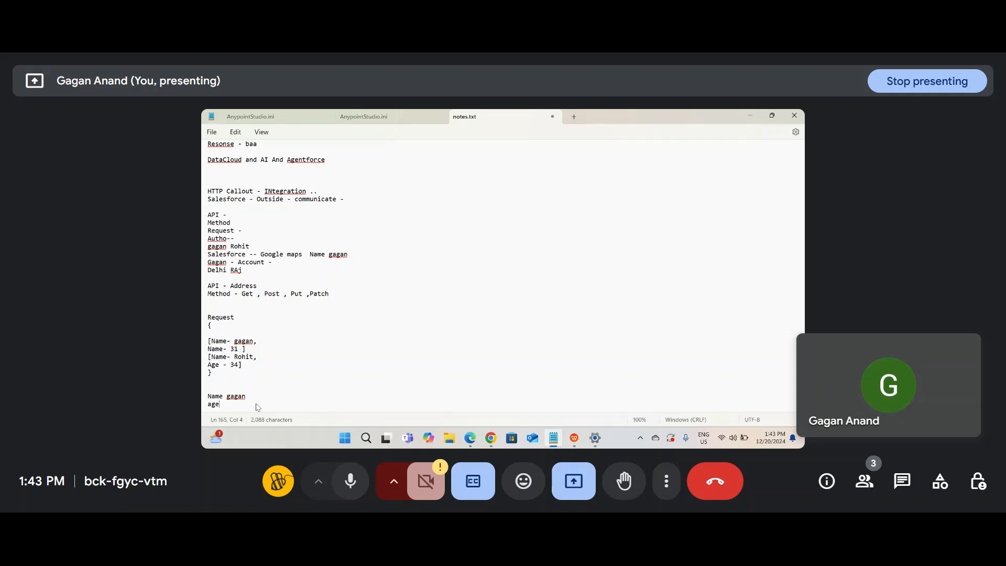
# Step: Relabel the first record's 31 line as age and give the plain example 'age- 24'
pyautogui.doubleClick(215, 349)
pyautogui.write('age')
pyautogui.click(233, 408)
pyautogui.write('-')
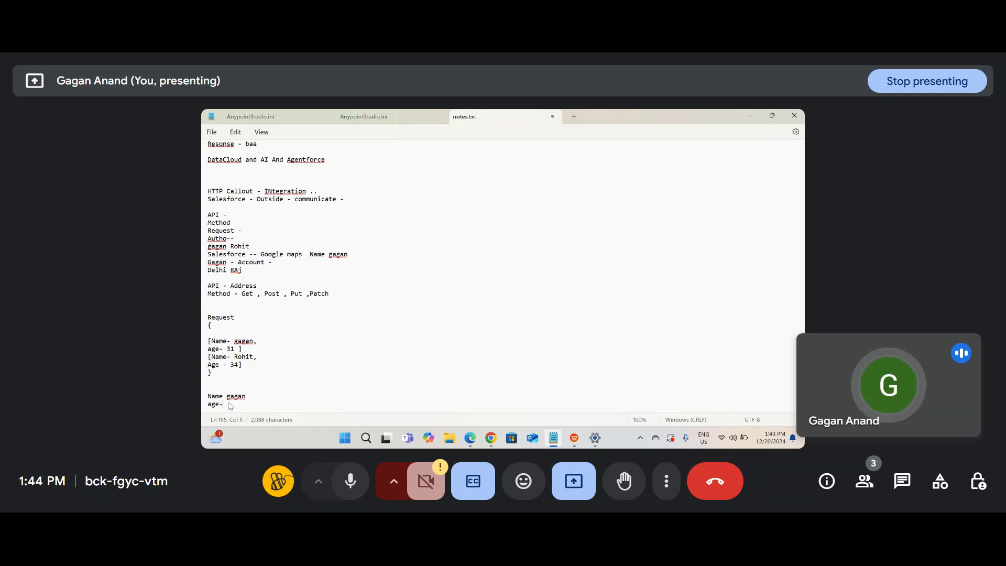
pyautogui.write(' 24')
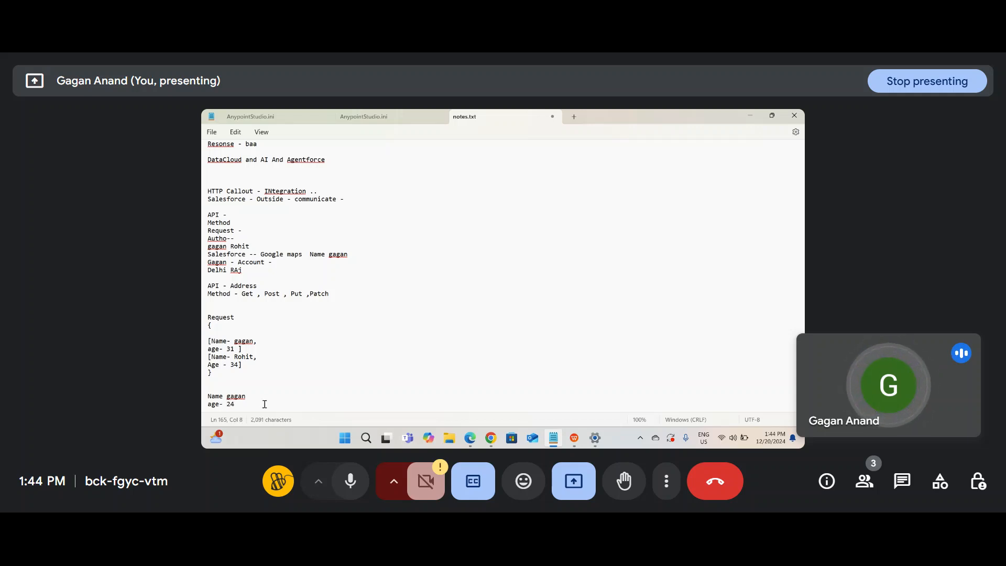
pyautogui.click(297, 294)
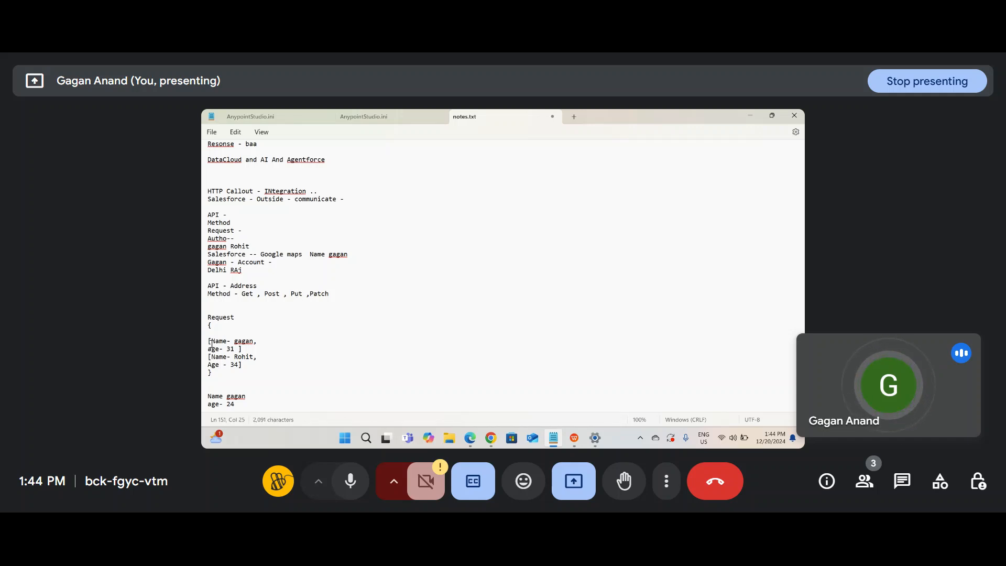
pyautogui.moveTo(209, 324); pyautogui.dragTo(236, 388)
pyautogui.scroll(-1, 252, 382)
# Step: Change the plain example's age from 24 to 31
pyautogui.click(236, 386)
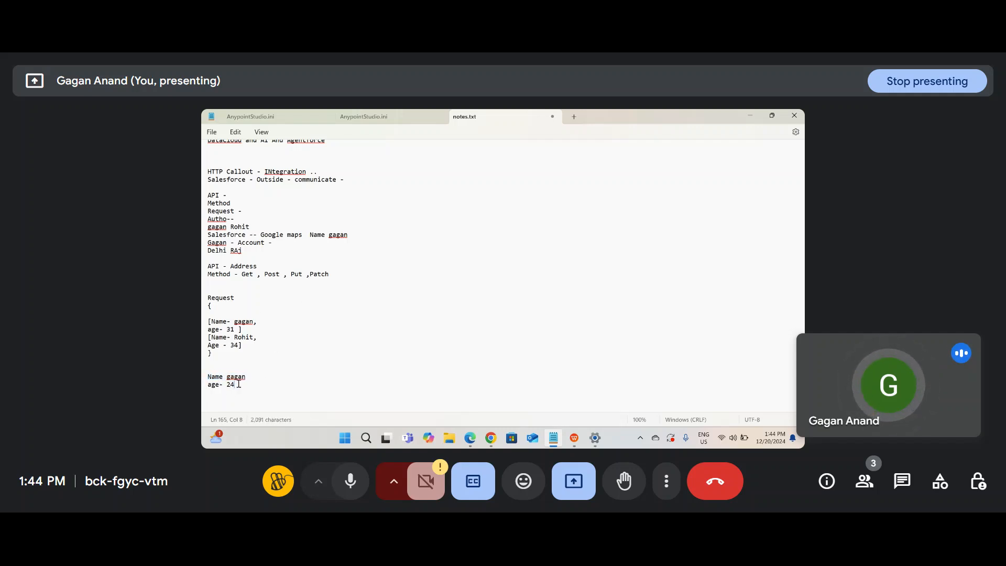
pyautogui.doubleClick(228, 385)
pyautogui.press('BackSpace')
pyautogui.write('31')
# Step: Append ',Delete' to the Post and Put methods list
pyautogui.doubleClick(273, 275)
pyautogui.moveTo(305, 273)
pyautogui.mouseDown()
pyautogui.moveTo(283, 273)
pyautogui.moveTo(308, 277)
pyautogui.mouseUp()
pyautogui.click(337, 274)
pyautogui.write(',Delete')
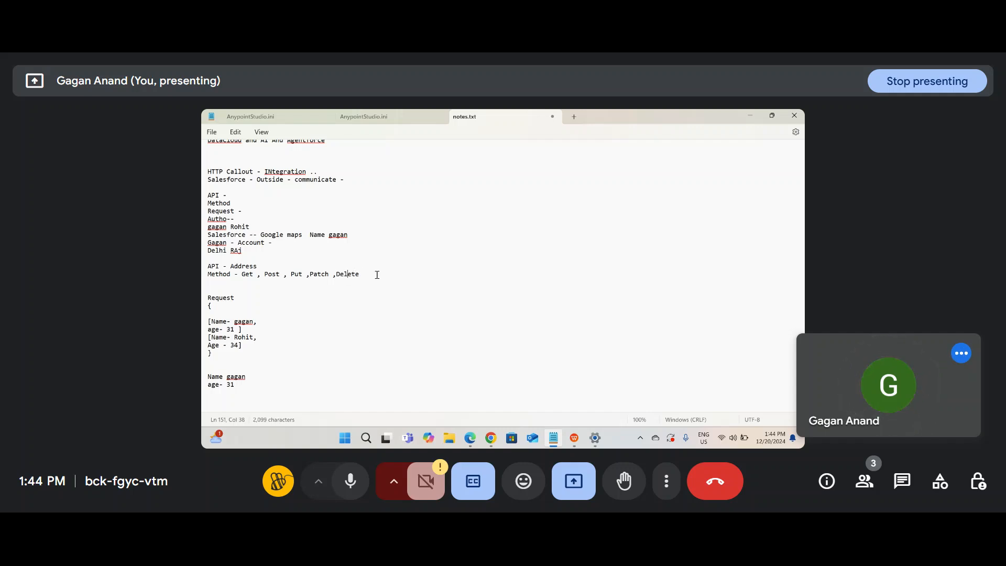
pyautogui.moveTo(365, 274); pyautogui.dragTo(335, 274)
pyautogui.click(336, 274)
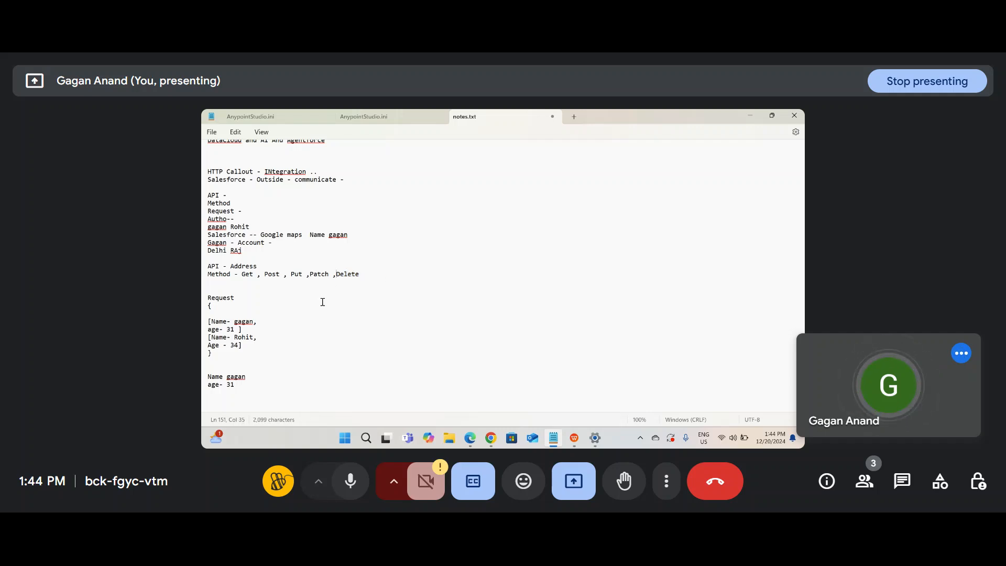
# Step: Retitle the block 'Request - Data' and add a new line after 'age- 31'
pyautogui.moveTo(257, 267); pyautogui.dragTo(203, 268)
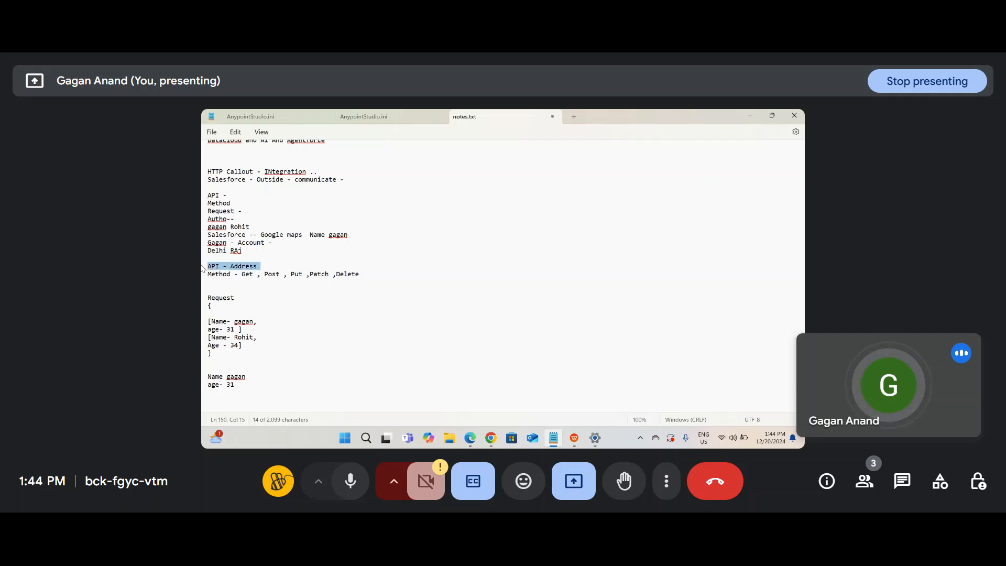
pyautogui.click(242, 298)
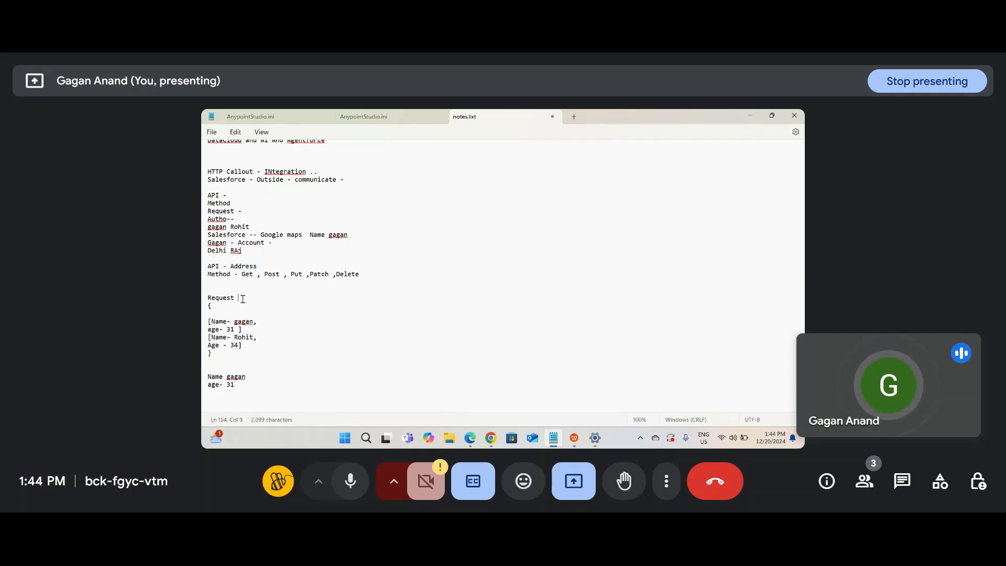
pyautogui.write('- Data')
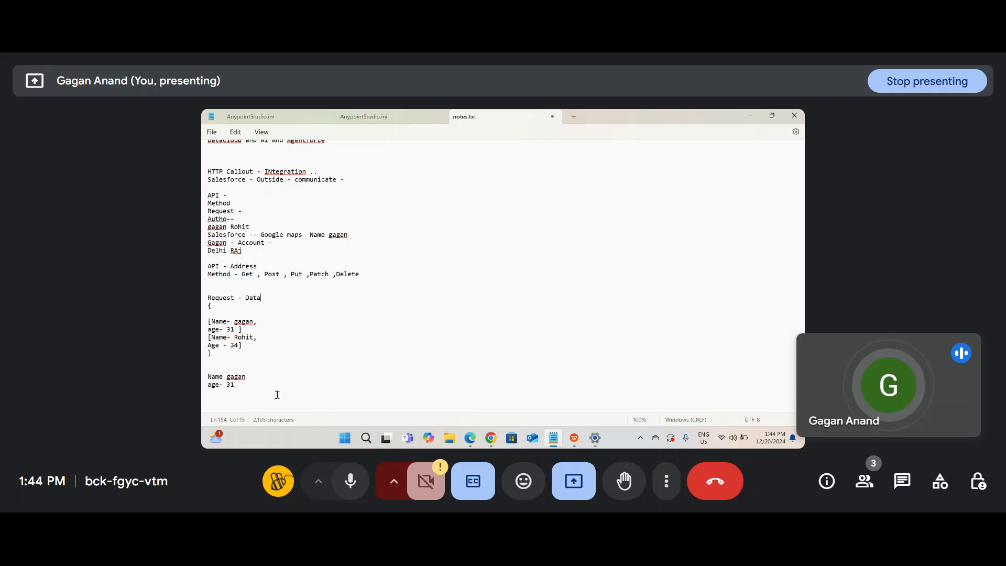
pyautogui.click(277, 394)
pyautogui.doubleClick(270, 237)
pyautogui.doubleClick(270, 243)
pyautogui.click(244, 249)
pyautogui.doubleClick(265, 235)
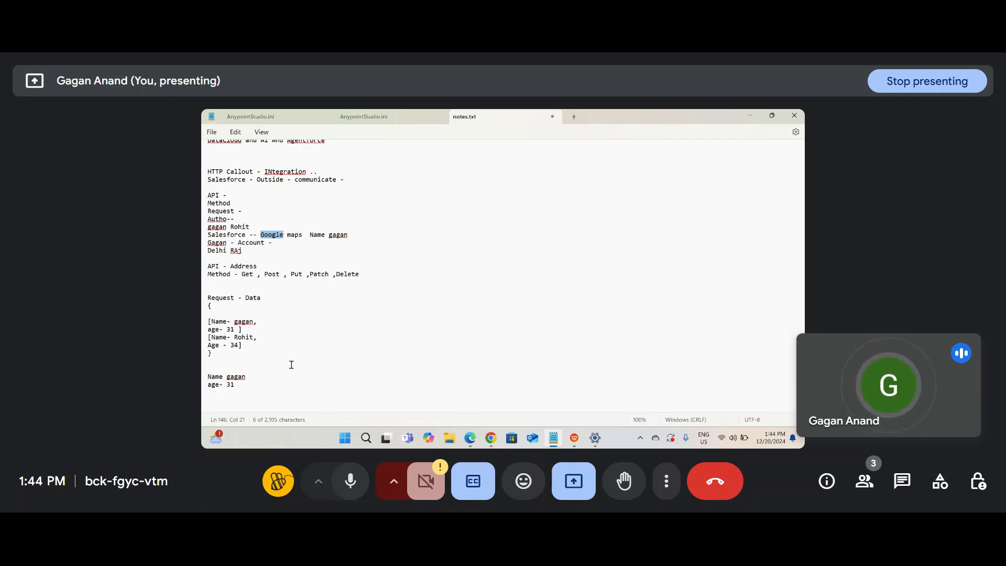
pyautogui.click(235, 385)
pyautogui.press('Return')
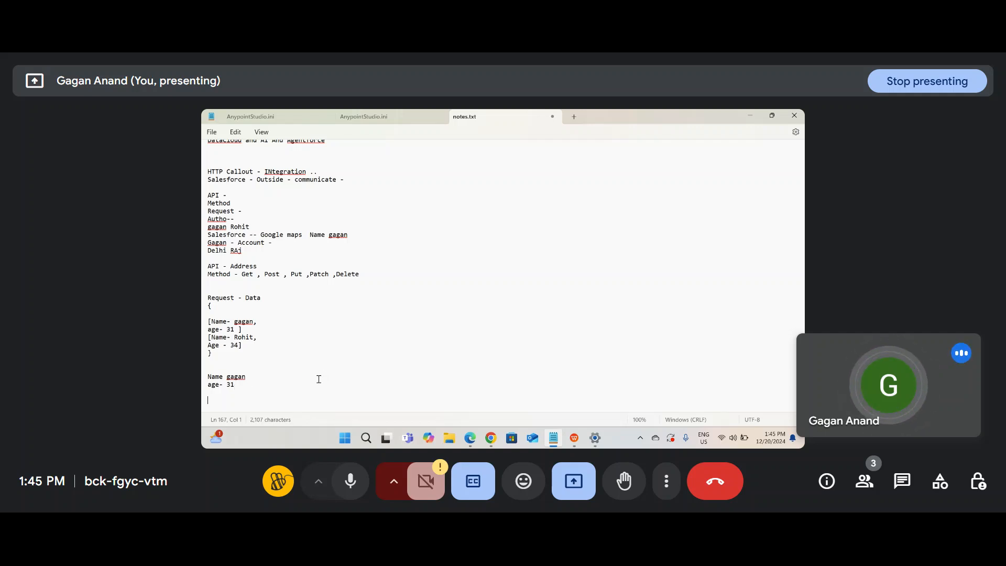
# Step: List 'User name -', 'Oauth 2 -' and 'JWT' as authentication types at the notes' end
pyautogui.write('User name -')
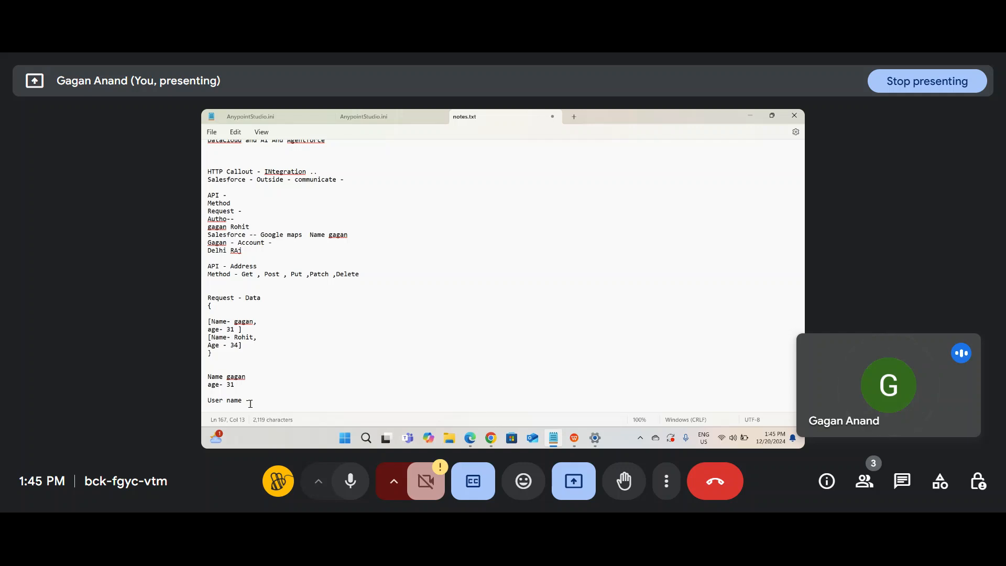
pyautogui.moveTo(250, 401); pyautogui.dragTo(283, 278)
pyautogui.click(276, 406)
pyautogui.press('Return')
pyautogui.write('O')
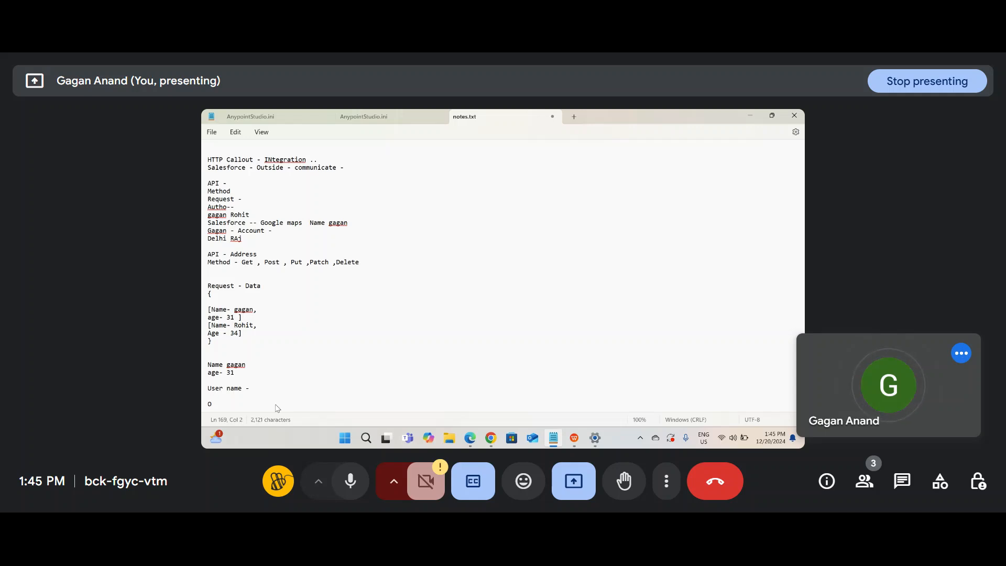
pyautogui.write('auth 2 -')
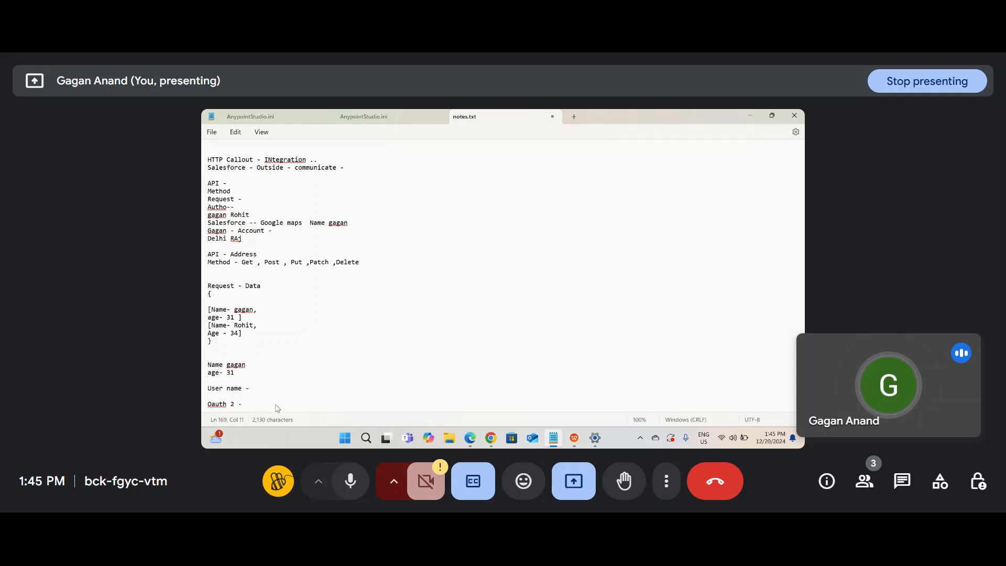
pyautogui.press('Return')
pyautogui.write('JW')
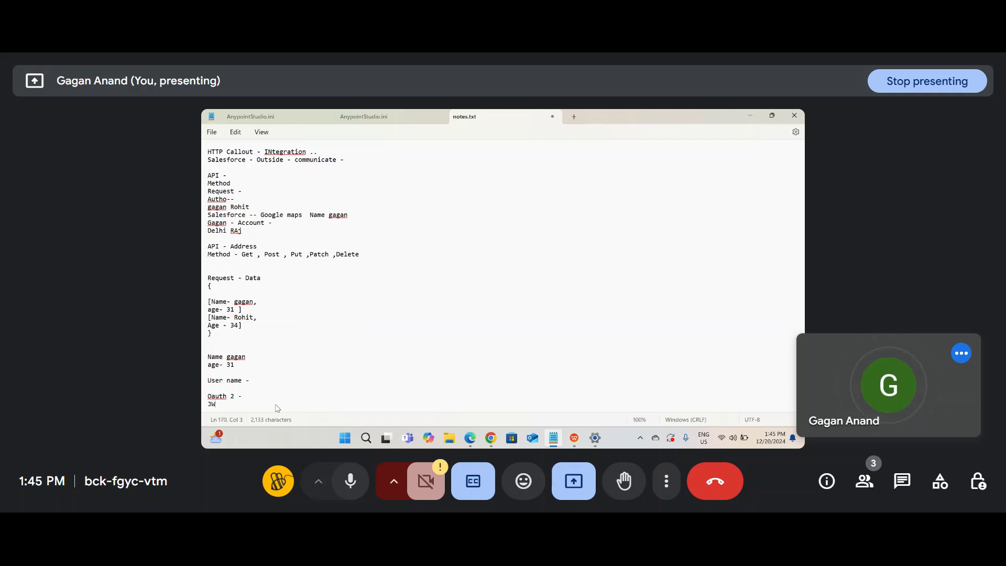
pyautogui.click(252, 397)
pyautogui.write('-')
pyautogui.press('BackSpace')
pyautogui.press('BackSpace')
pyautogui.press('BackSpace')
# Step: Open Salesforce Setup from the gear menu and filter Quick Find by 'connec'
pyautogui.click(491, 438)
pyautogui.click(463, 404)
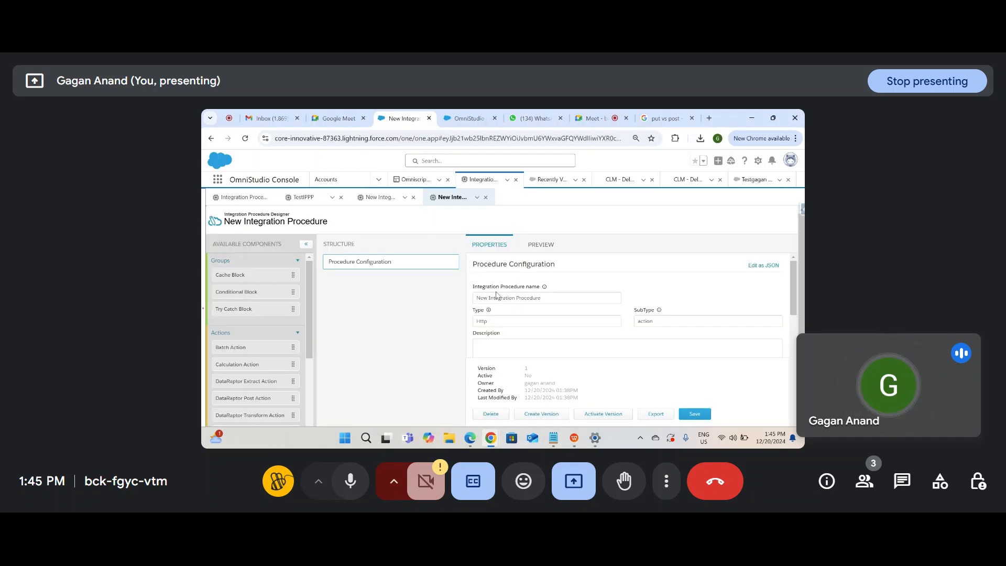
pyautogui.click(759, 161)
pyautogui.click(725, 195)
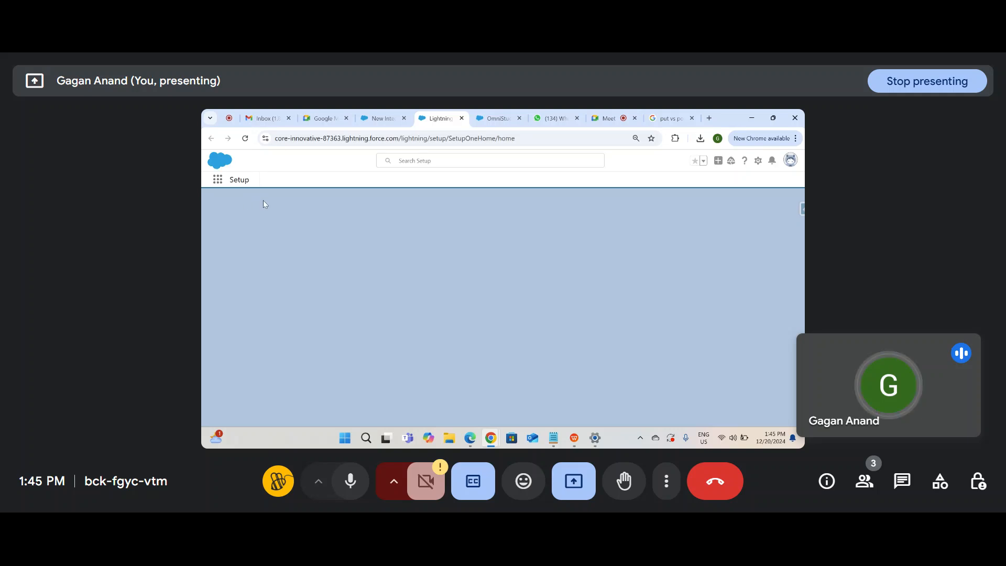
pyautogui.write('c')
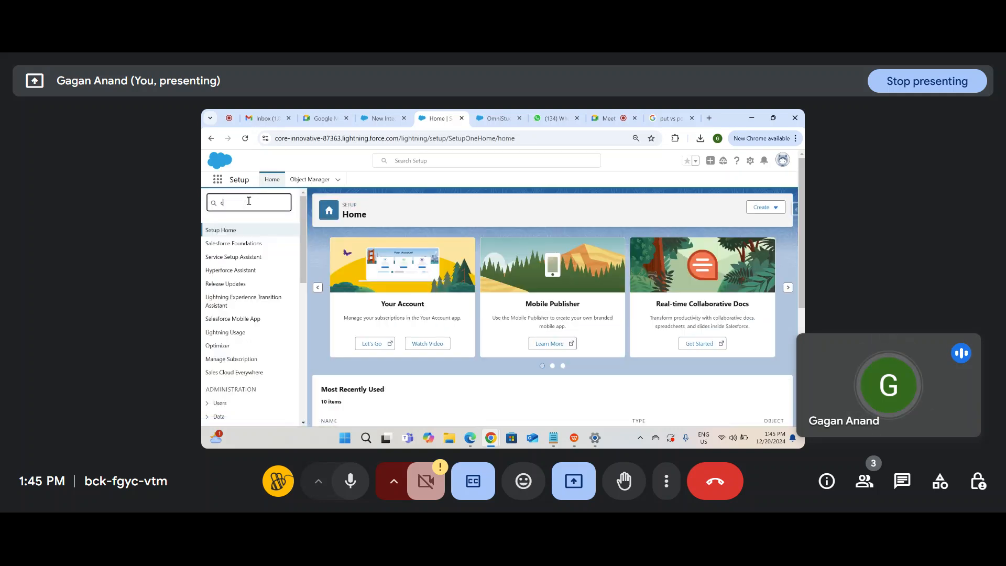
pyautogui.write('onneted')
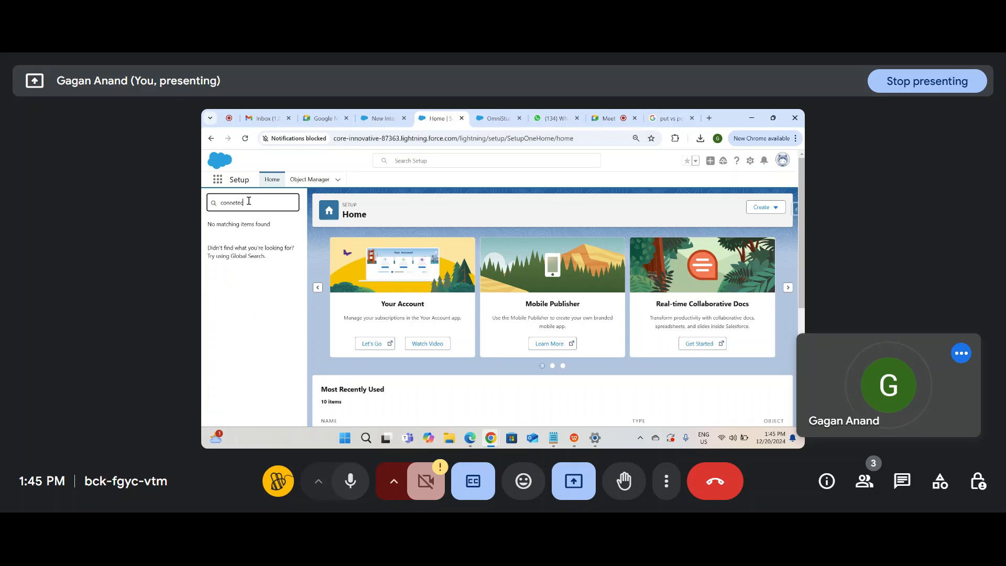
pyautogui.press('BackSpace')
pyautogui.press('BackSpace')
pyautogui.press('BackSpace')
pyautogui.write('c')
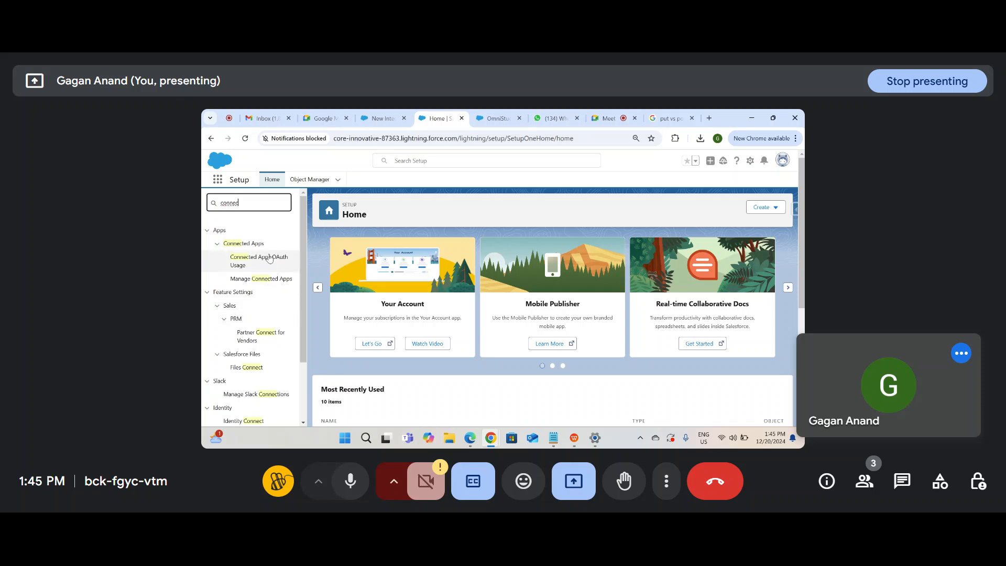
pyautogui.click(269, 258)
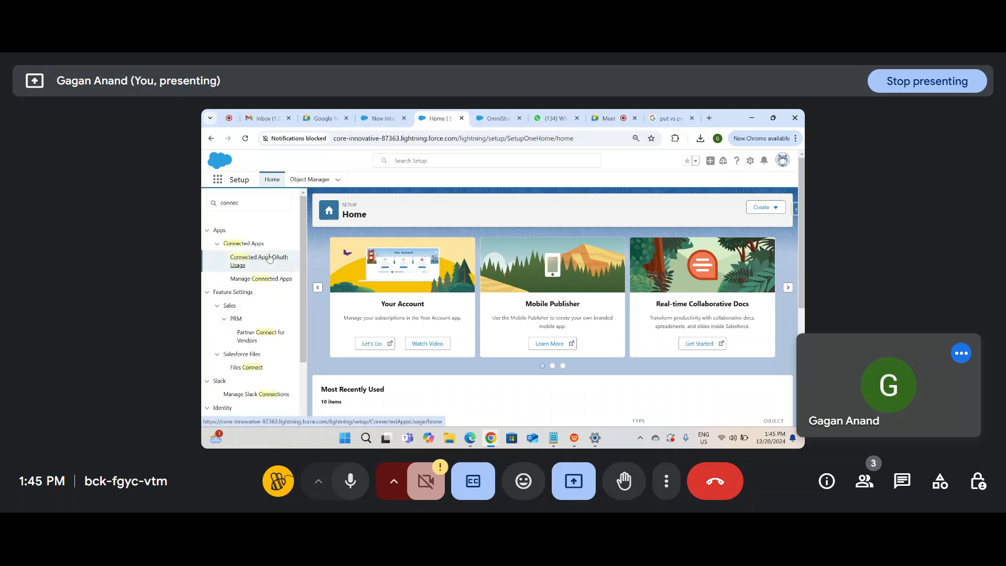
# Step: Review the Connected Apps OAuth Usage page, then return to Manage Connected Apps
pyautogui.click(273, 279)
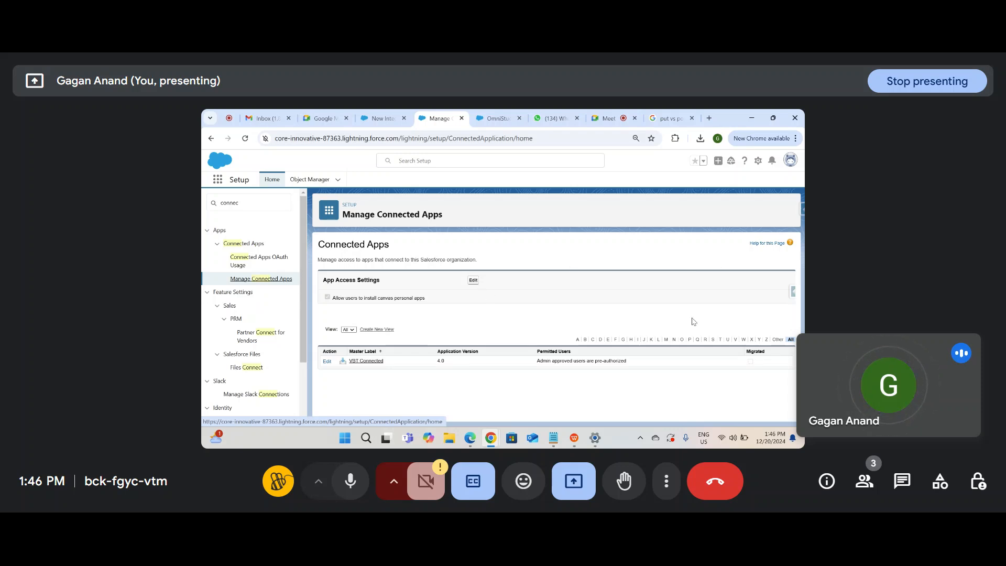
pyautogui.click(262, 260)
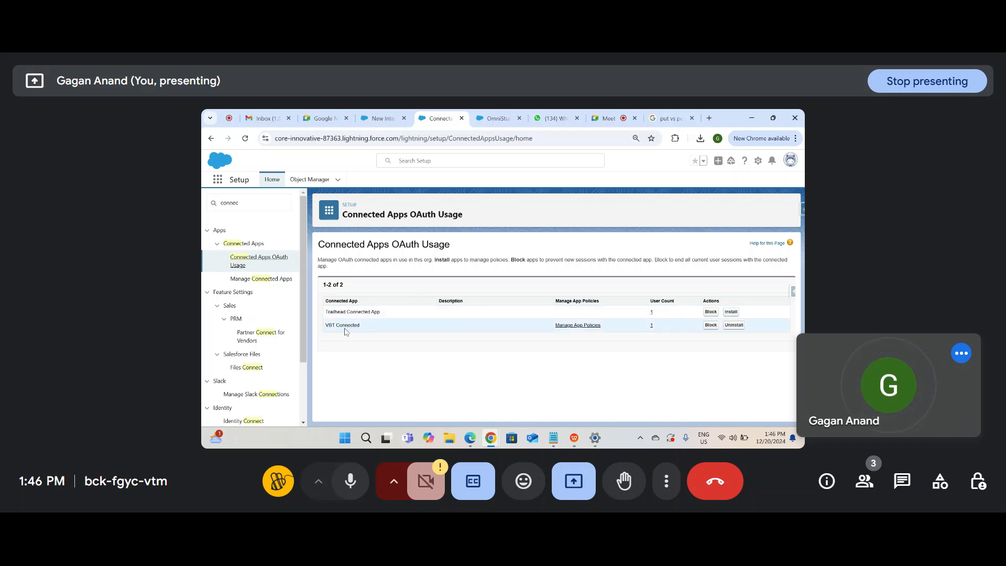
pyautogui.scroll(-2, 260, 333)
pyautogui.scroll(2, 261, 333)
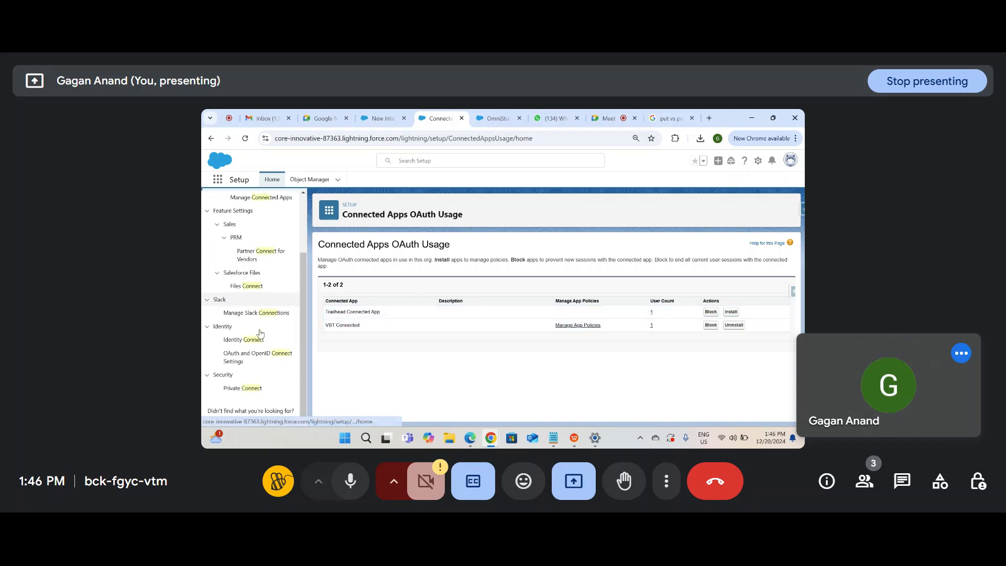
pyautogui.click(263, 279)
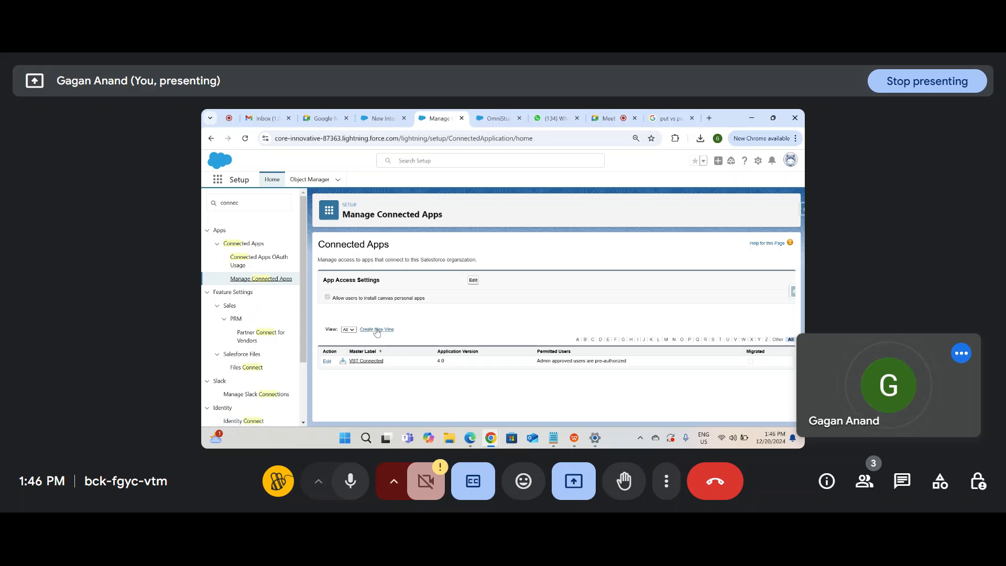
# Step: Edit and save the connected app's App Access Settings
pyautogui.click(473, 280)
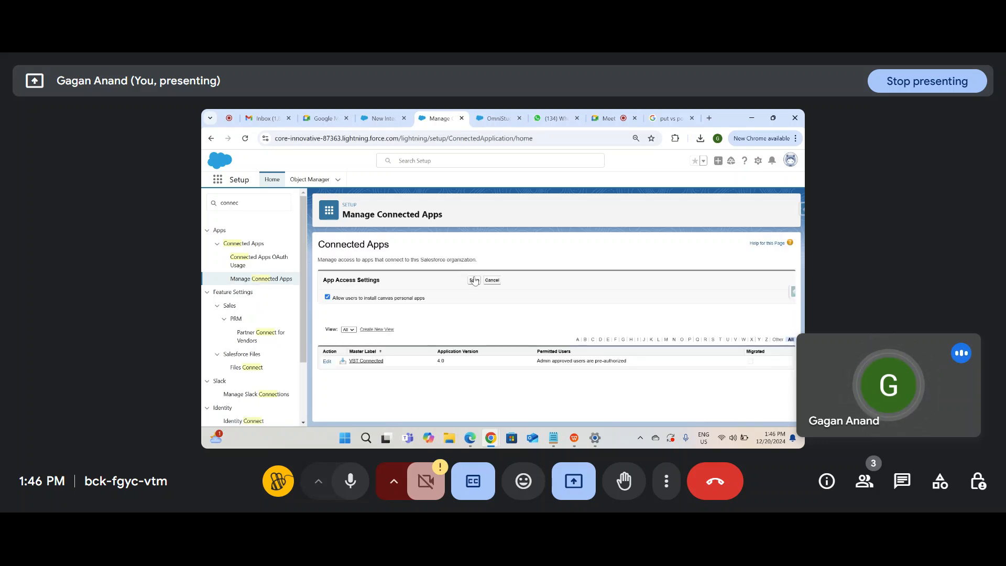
pyautogui.click(474, 281)
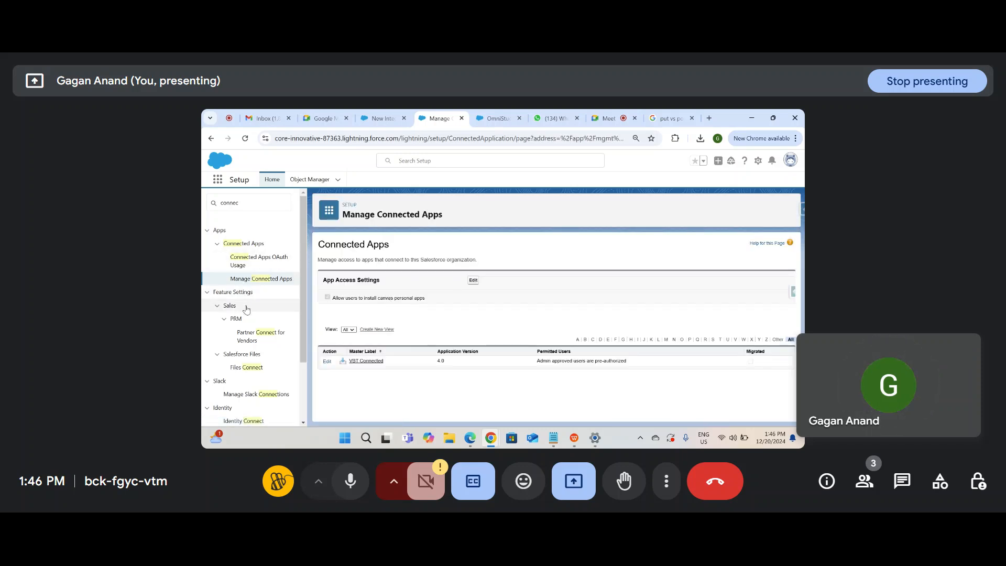
pyautogui.scroll(-2, 247, 381)
pyautogui.scroll(2, 249, 392)
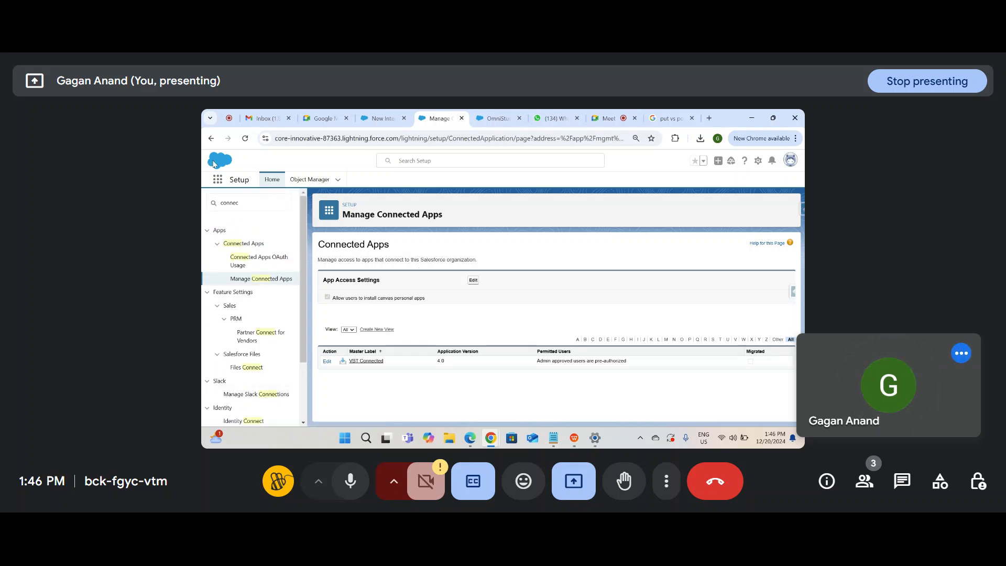
# Step: Filter the setup menu by 'name' and open Named Credentials
pyautogui.click(215, 178)
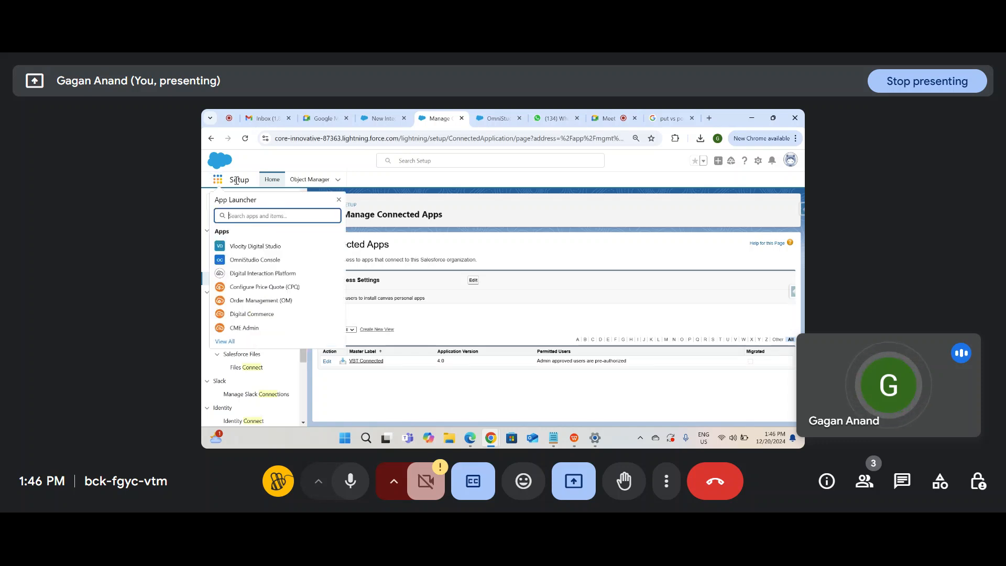
pyautogui.click(339, 199)
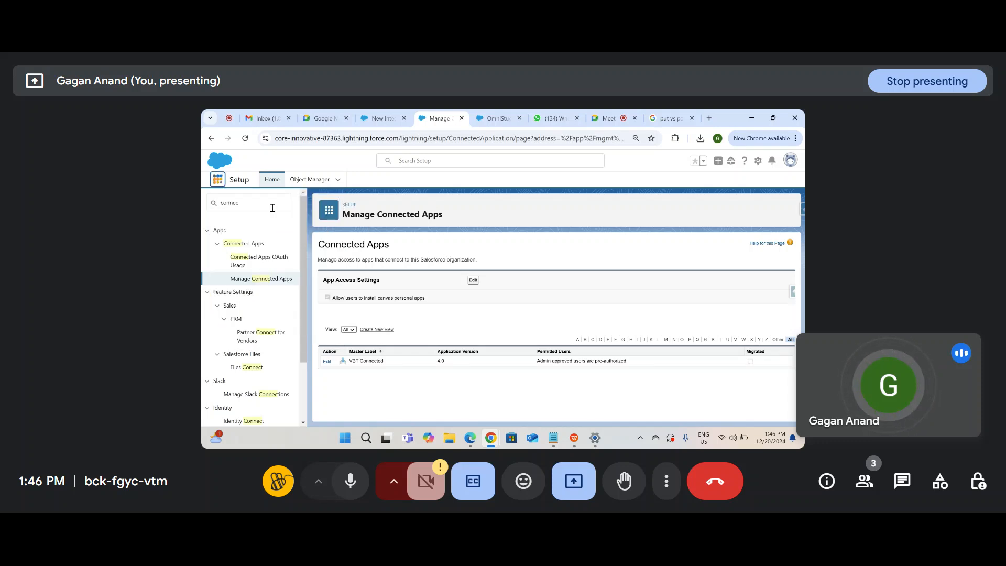
pyautogui.write('name cre')
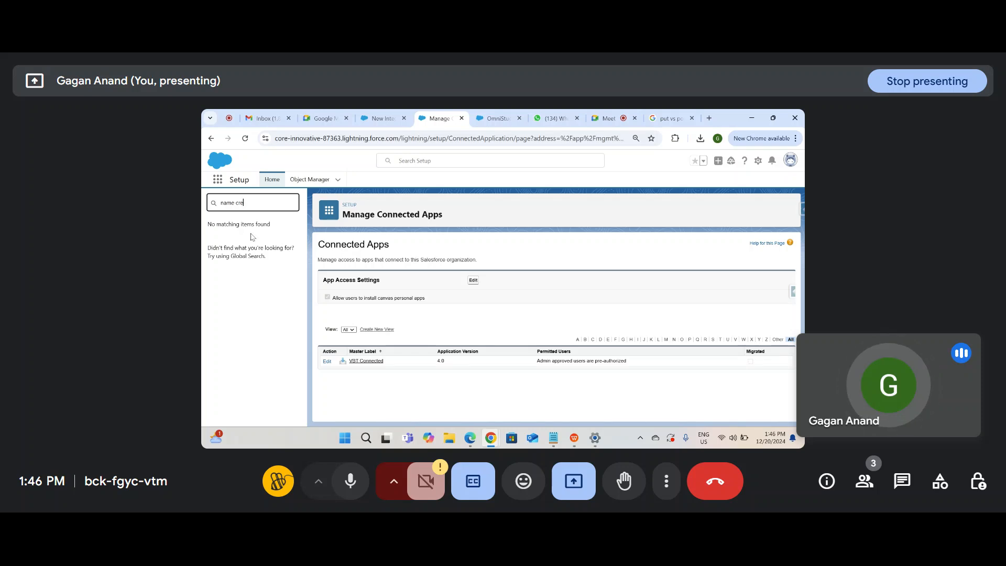
pyautogui.press('BackSpace')
pyautogui.press('BackSpace')
pyautogui.press('BackSpace')
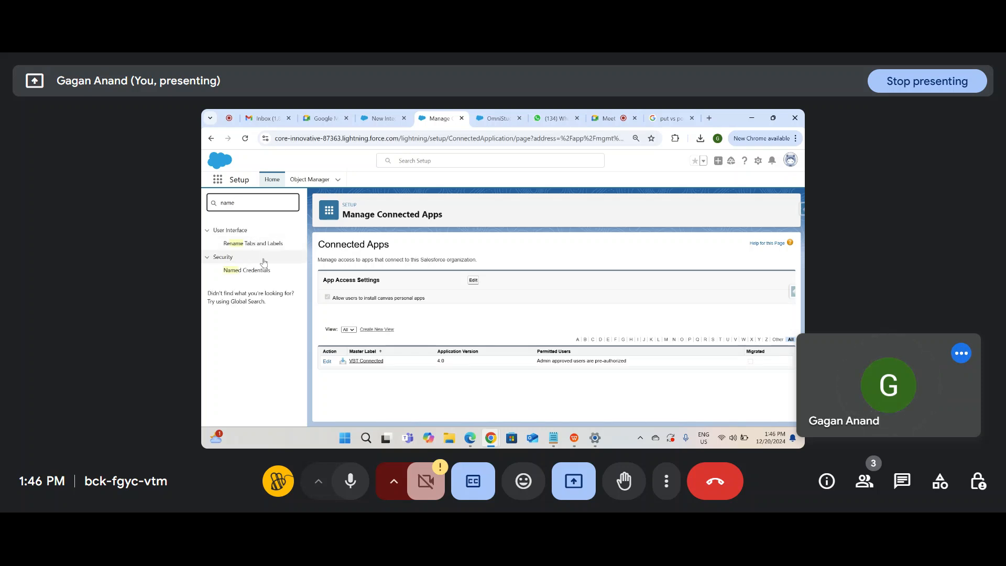
pyautogui.click(262, 273)
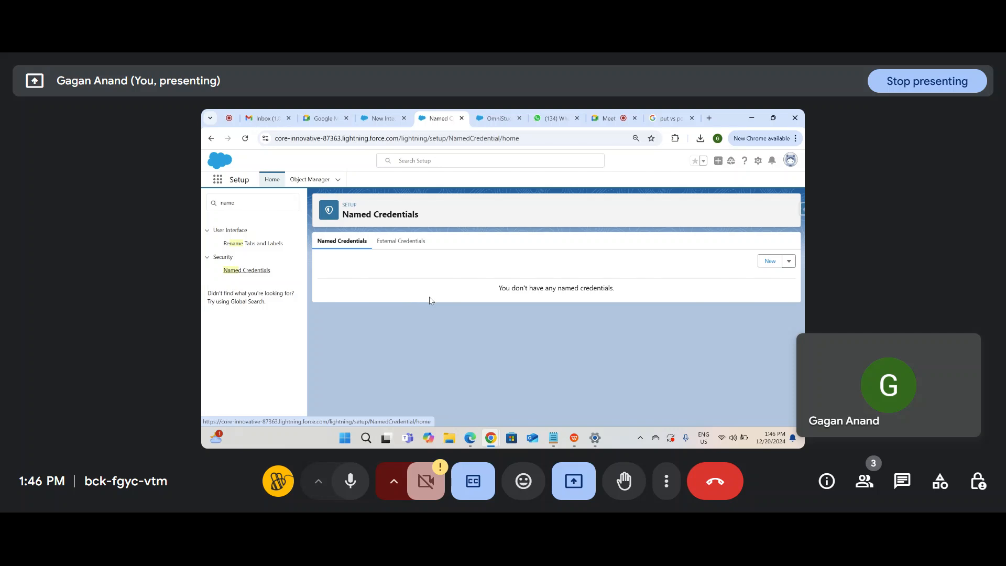
# Step: Start a new named credential and inspect its outbound connection and External Credential fields
pyautogui.click(769, 261)
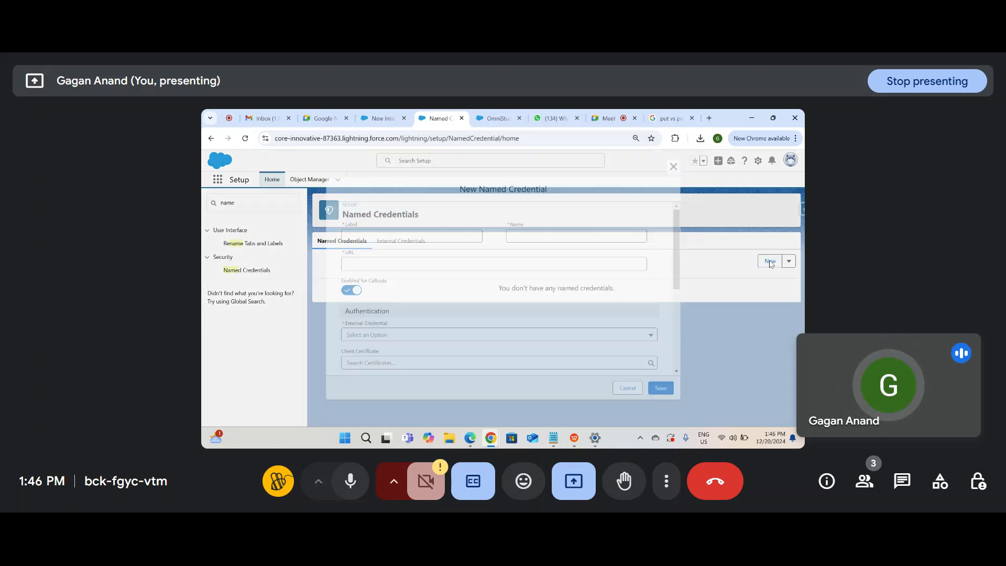
pyautogui.scroll(-5, 496, 292)
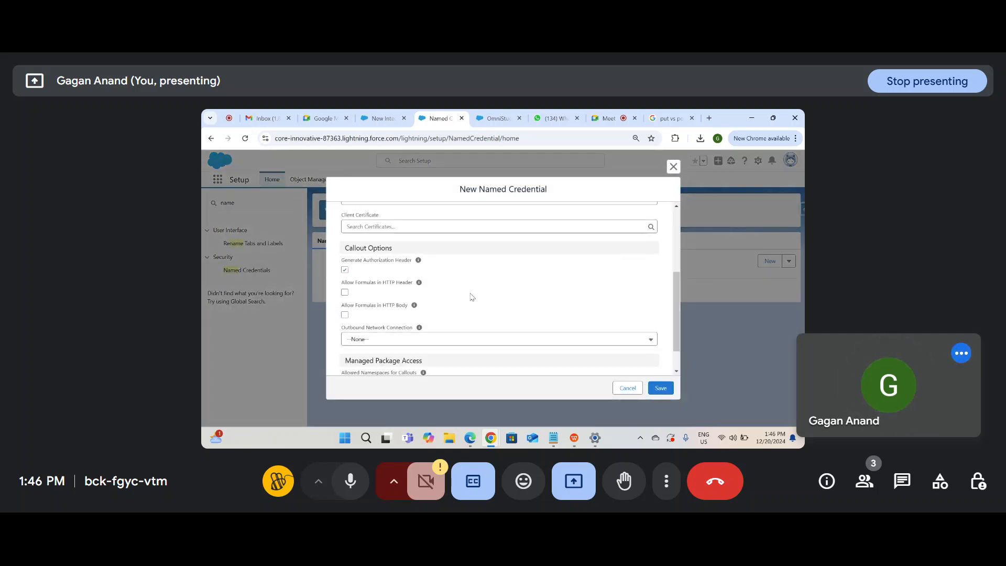
pyautogui.scroll(-1, 472, 297)
pyautogui.click(459, 303)
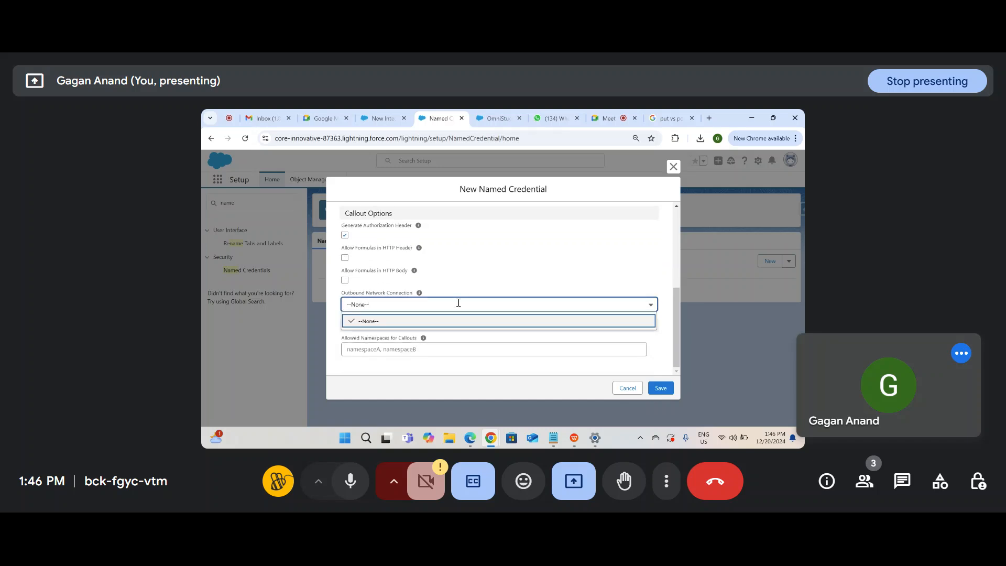
pyautogui.scroll(6, 489, 292)
pyautogui.moveTo(489, 292); pyautogui.dragTo(460, 332)
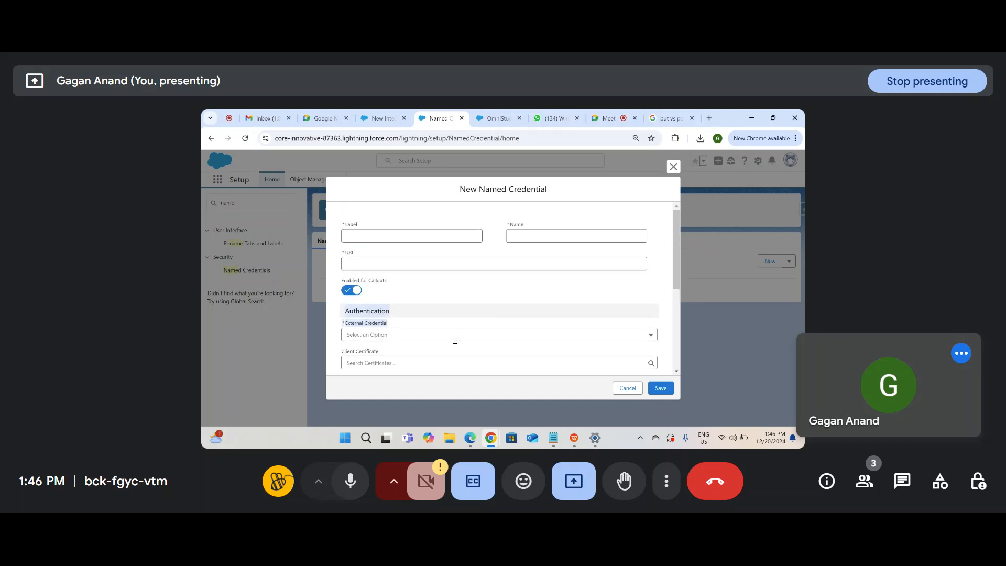
pyautogui.click(457, 332)
pyautogui.click(459, 233)
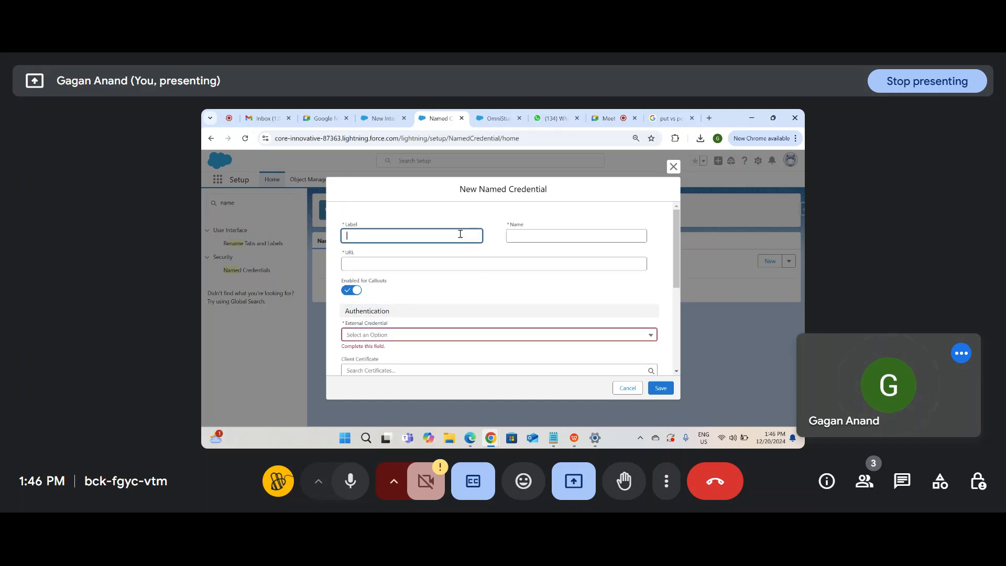
pyautogui.click(553, 236)
pyautogui.click(545, 262)
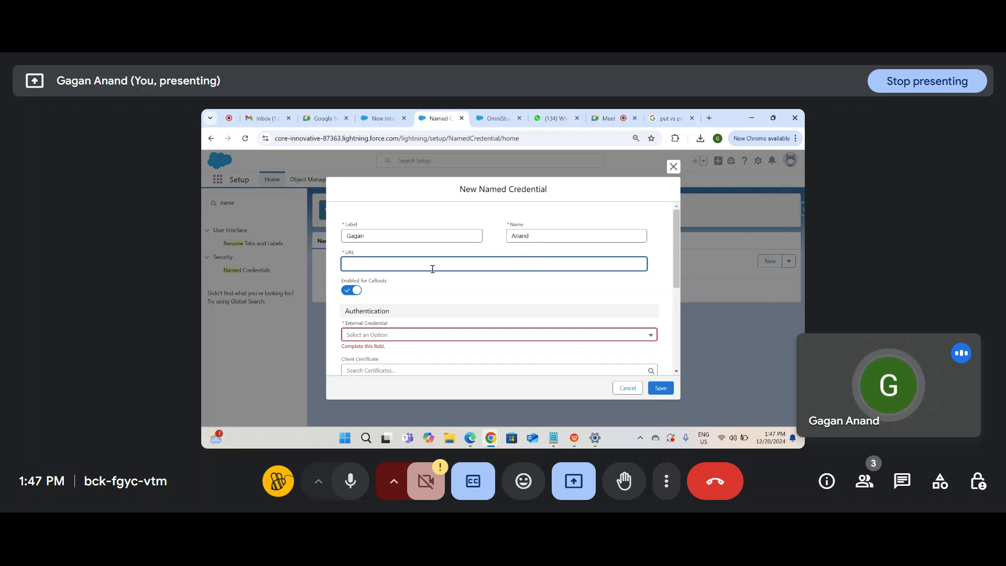
pyautogui.write('https://google.com')
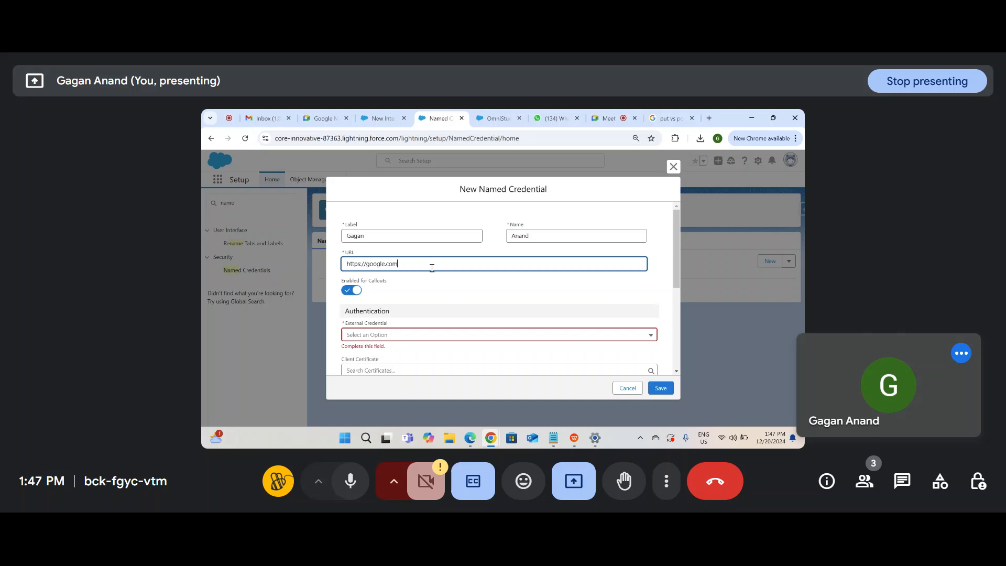
pyautogui.click(438, 285)
# Step: Try the External Credential and Client Certificate fields, and turn off Enabled for Callouts
pyautogui.scroll(-1, 436, 286)
pyautogui.click(427, 305)
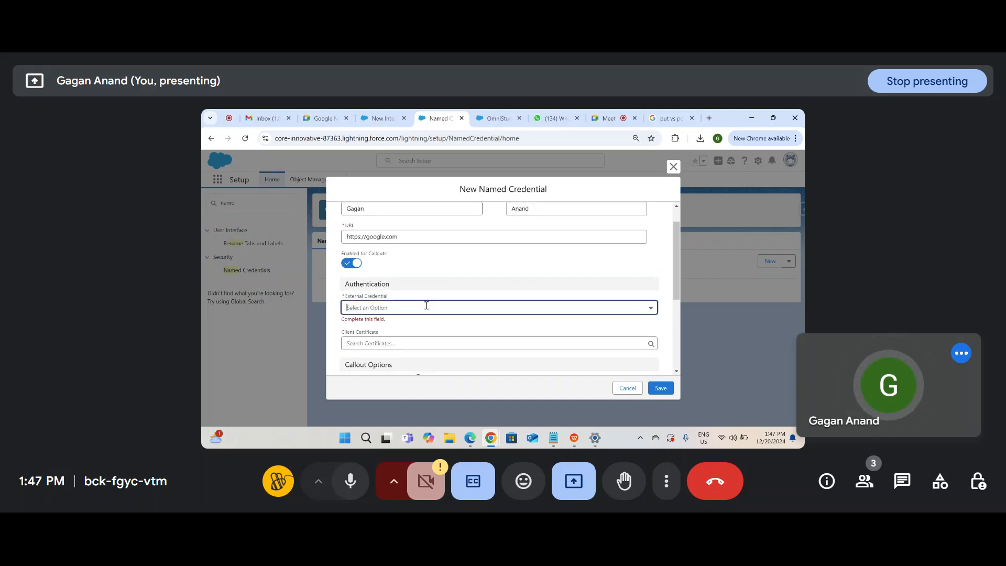
pyautogui.click(581, 327)
pyautogui.scroll(-1, 513, 335)
pyautogui.click(533, 316)
pyautogui.click(652, 279)
pyautogui.click(351, 236)
pyautogui.click(480, 281)
pyautogui.click(661, 388)
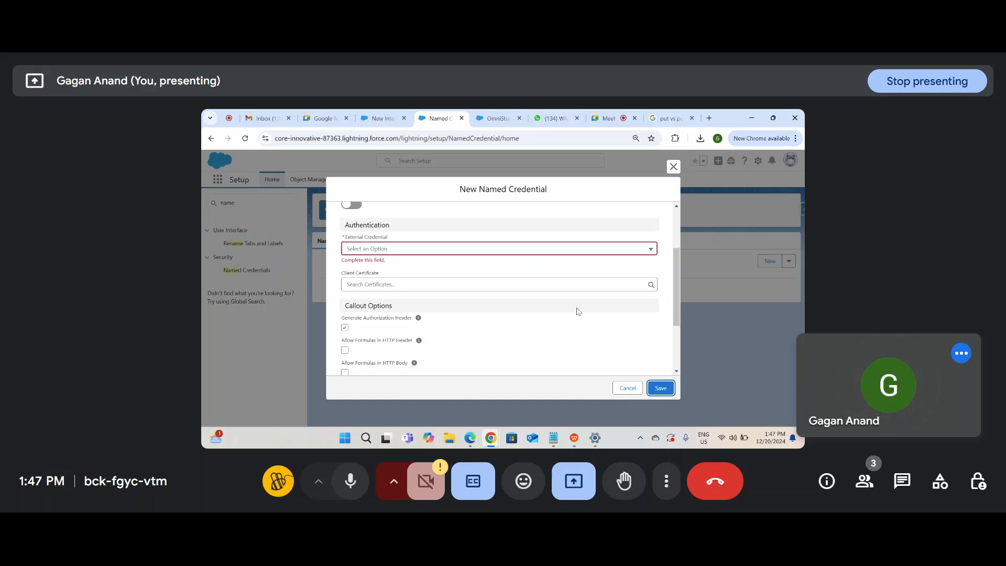
# Step: Uncheck Generate Authorization Header and leave Client Certificate empty
pyautogui.click(346, 310)
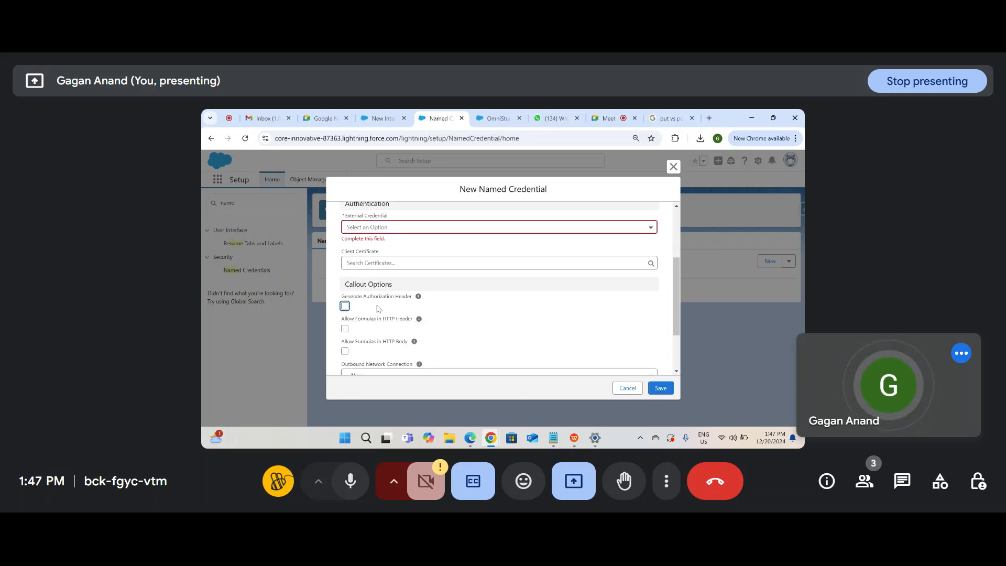
pyautogui.scroll(-3, 447, 303)
pyautogui.click(460, 302)
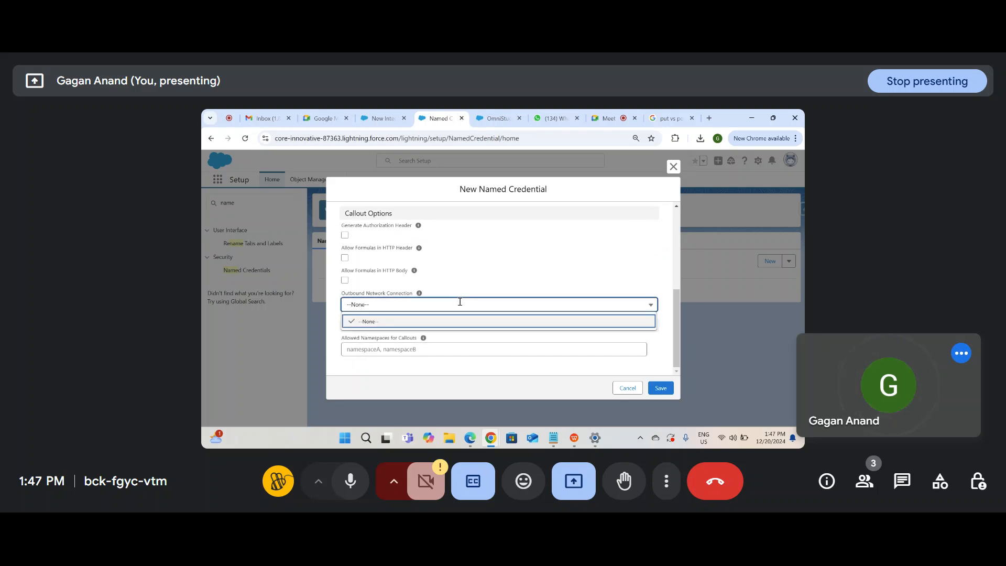
pyautogui.click(457, 350)
pyautogui.scroll(4, 524, 272)
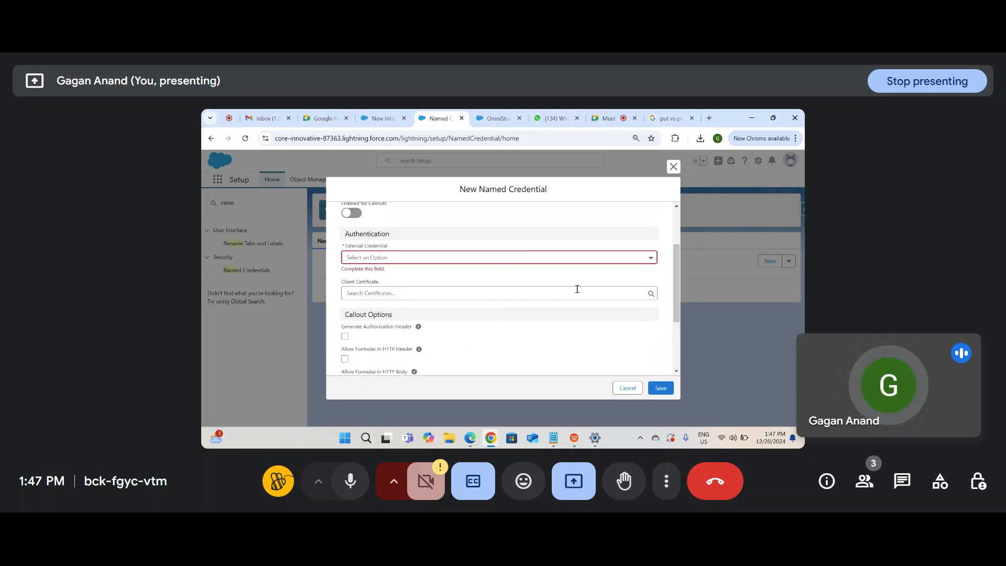
pyautogui.click(609, 296)
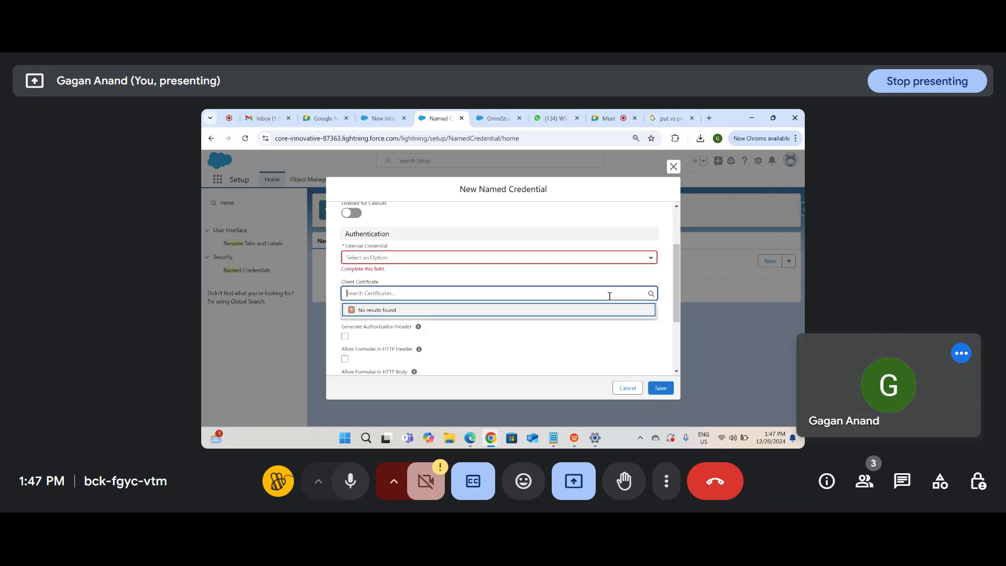
pyautogui.click(590, 310)
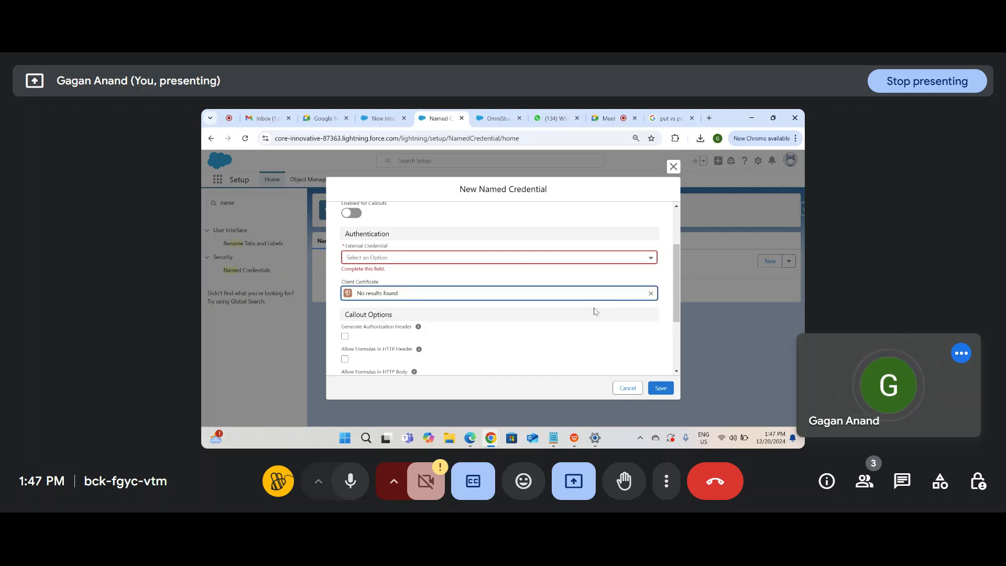
pyautogui.click(710, 119)
pyautogui.write('youtube.com/watch?v=276siJQbKcs')
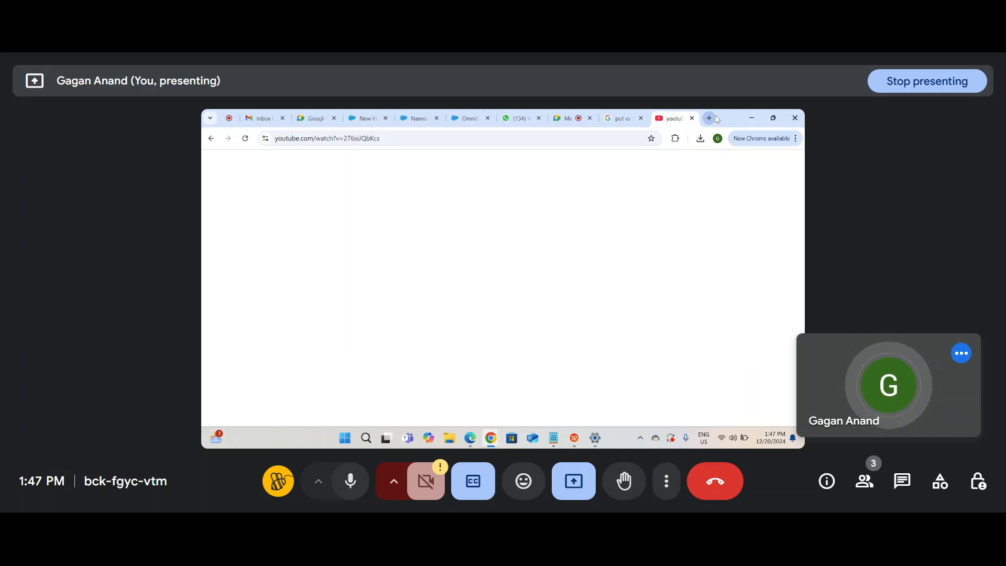
# Step: Search the system for 'postm', then dismiss the search
pyautogui.click(343, 440)
pyautogui.write('postm')
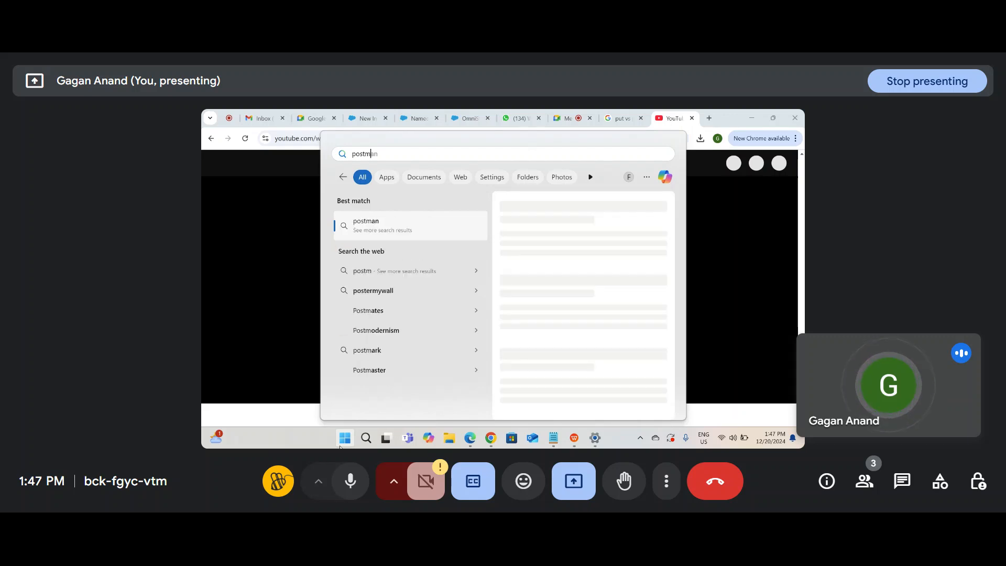
pyautogui.click(274, 360)
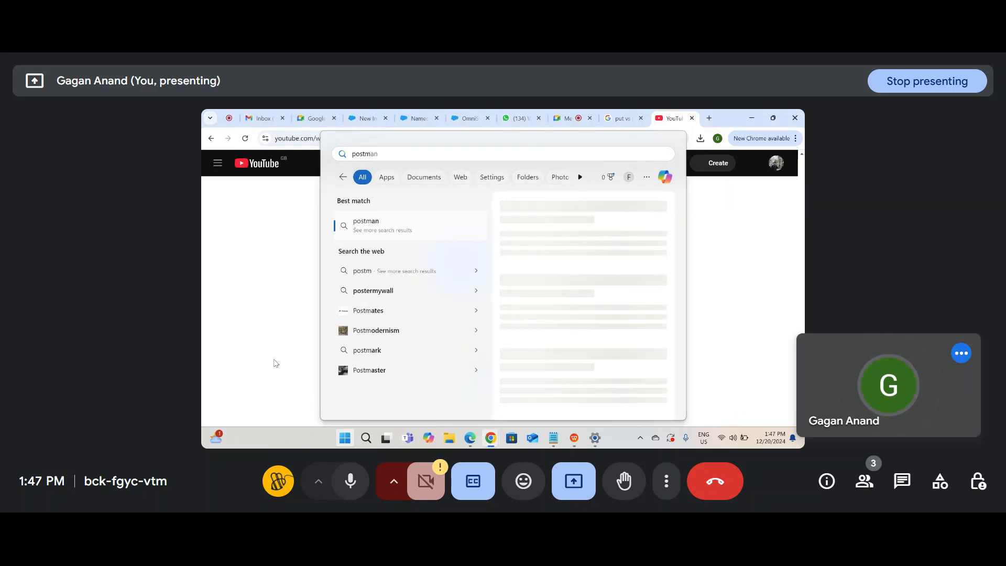
# Step: Go to the forcesales YouTube channel page from the account menu and browse it
pyautogui.click(777, 164)
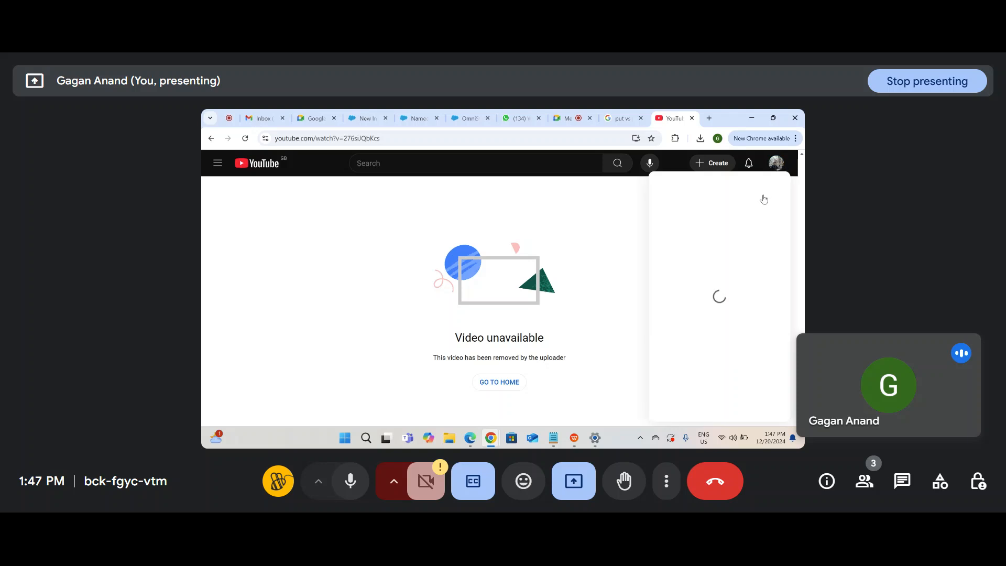
pyautogui.click(696, 194)
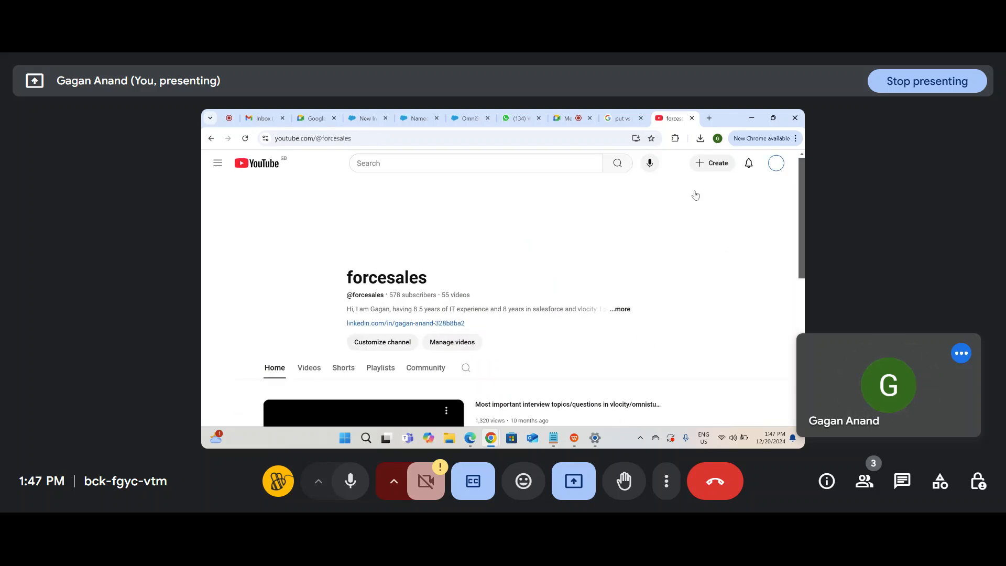
pyautogui.scroll(-3, 335, 387)
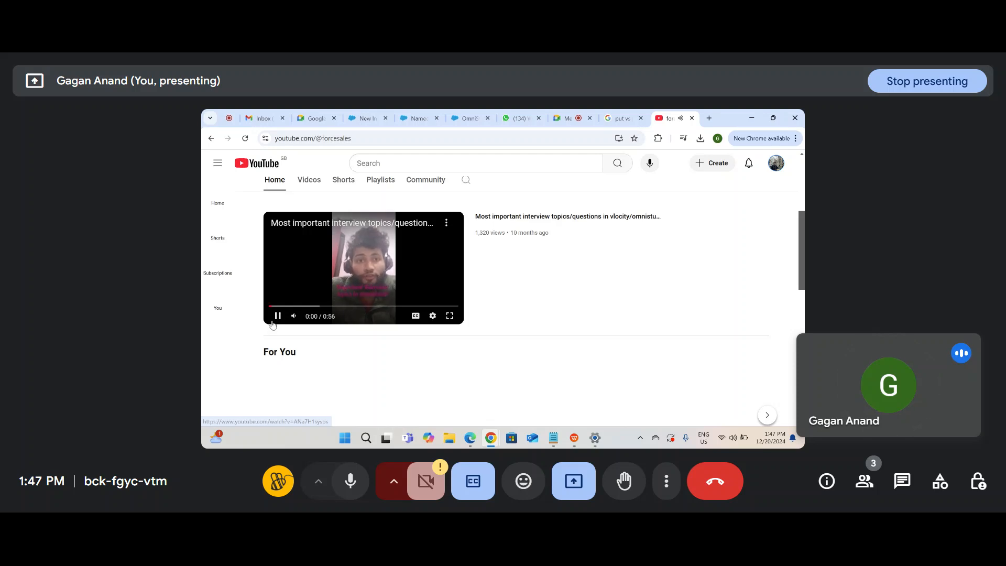
pyautogui.scroll(-4, 326, 323)
pyautogui.scroll(-1, 325, 323)
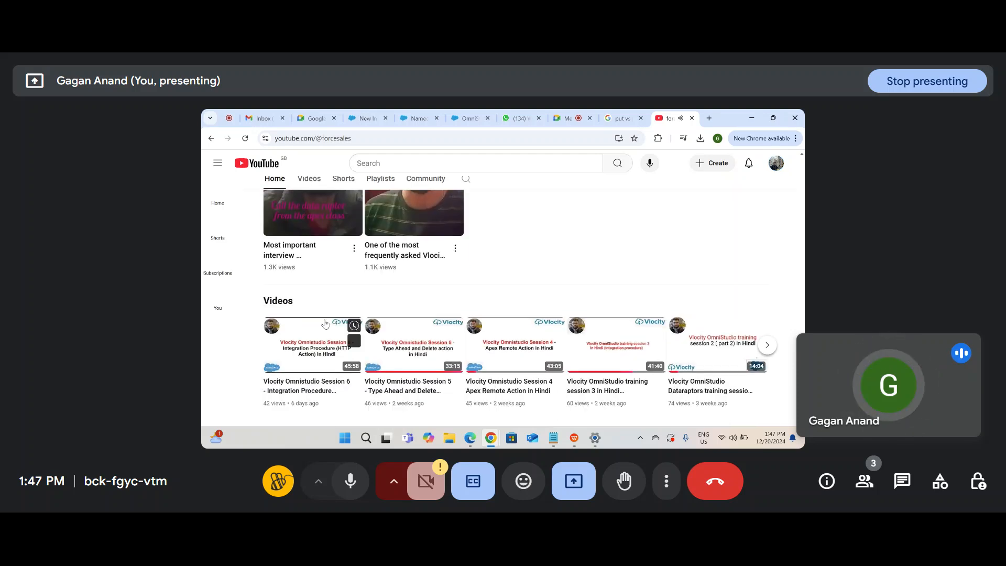
pyautogui.scroll(-4, 342, 392)
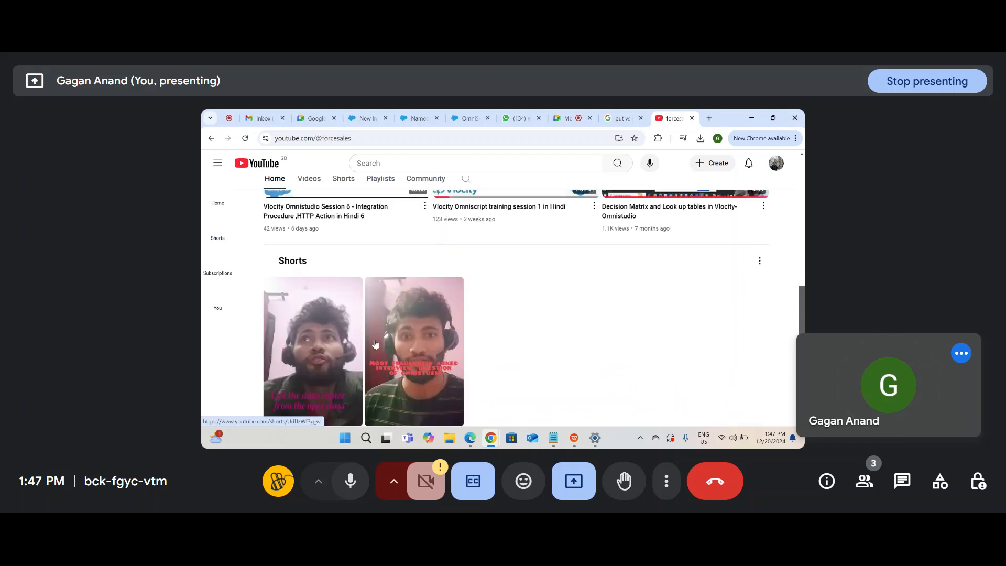
pyautogui.scroll(10, 335, 262)
# Step: From the channel's Videos list, open and play 'How to insert Bulk data using Bulk API 2.0'
pyautogui.click(309, 257)
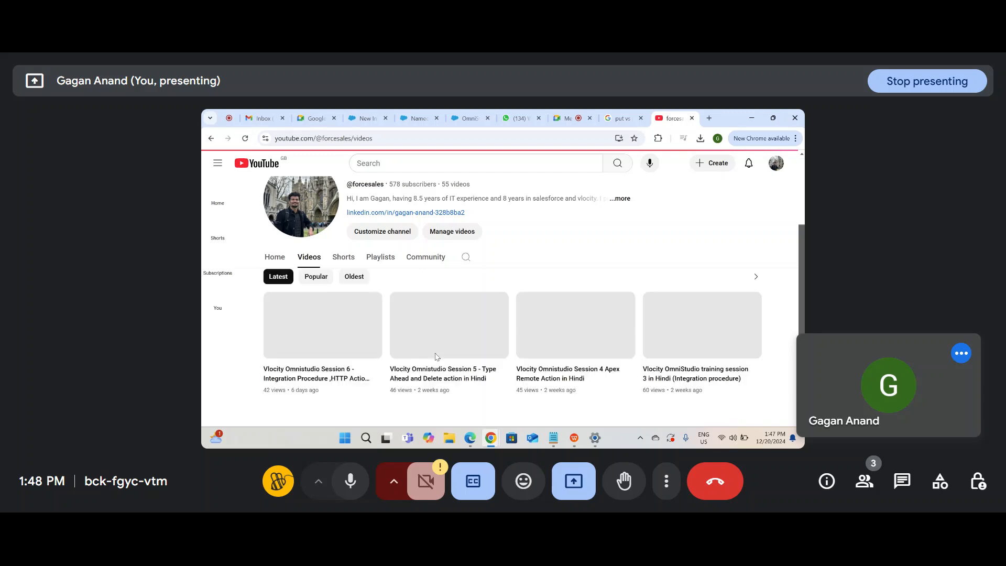
pyautogui.scroll(-2, 526, 348)
pyautogui.scroll(-10, 526, 348)
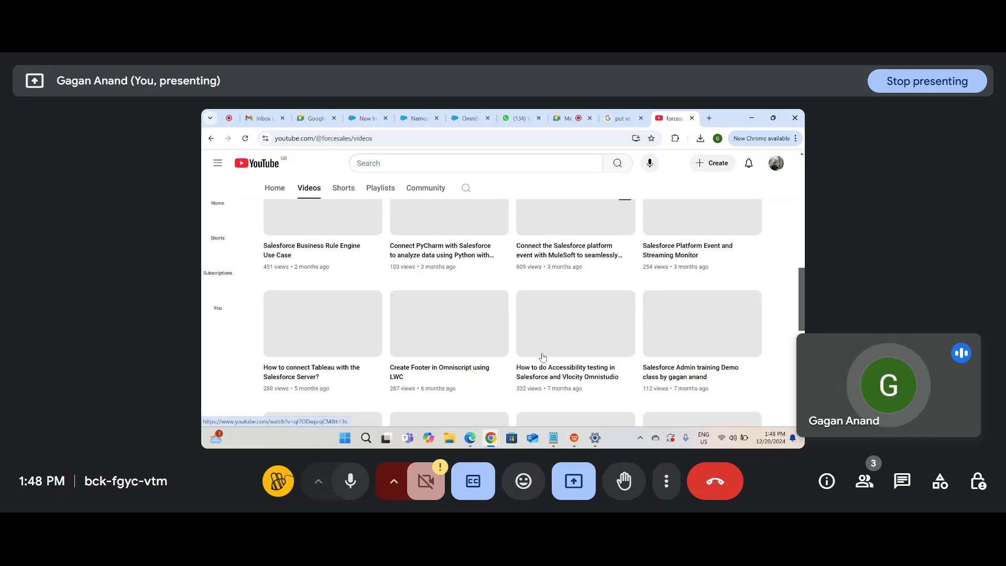
pyautogui.scroll(-3, 542, 358)
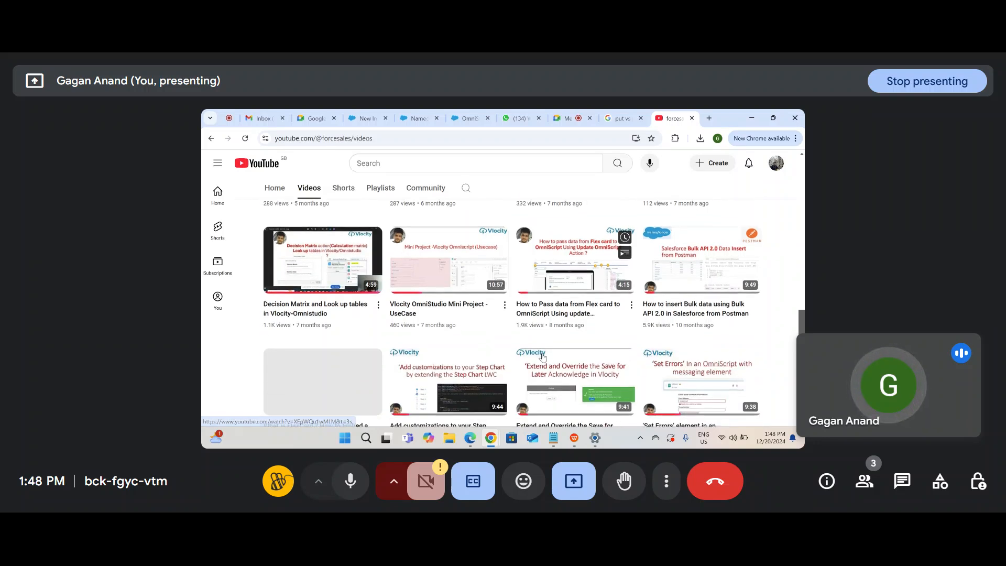
pyautogui.click(676, 267)
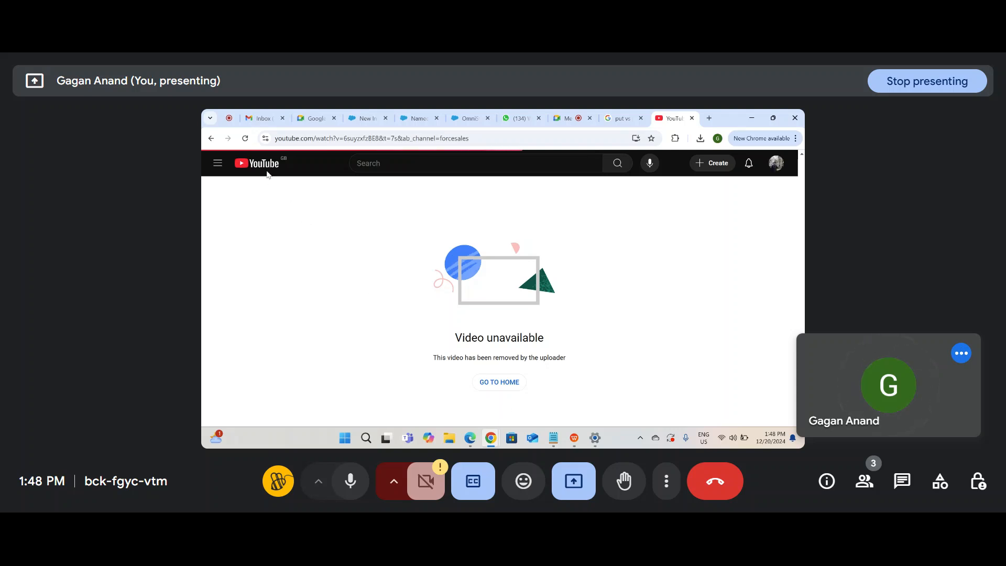
pyautogui.click(246, 139)
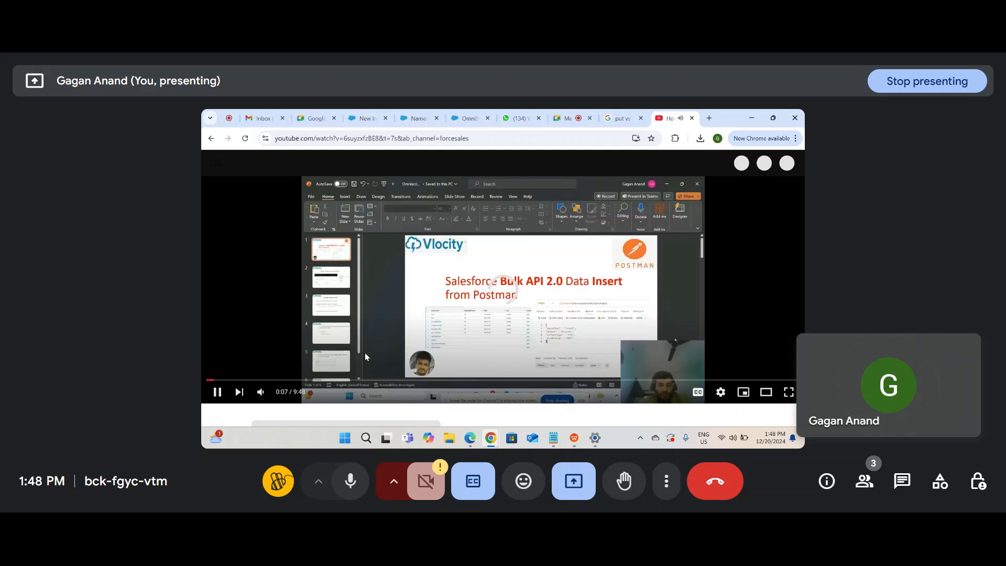
# Step: Seek through the tutorial's opening (1:01–2:02), then resume from the Upload Job Data part at 0:50
pyautogui.click(268, 379)
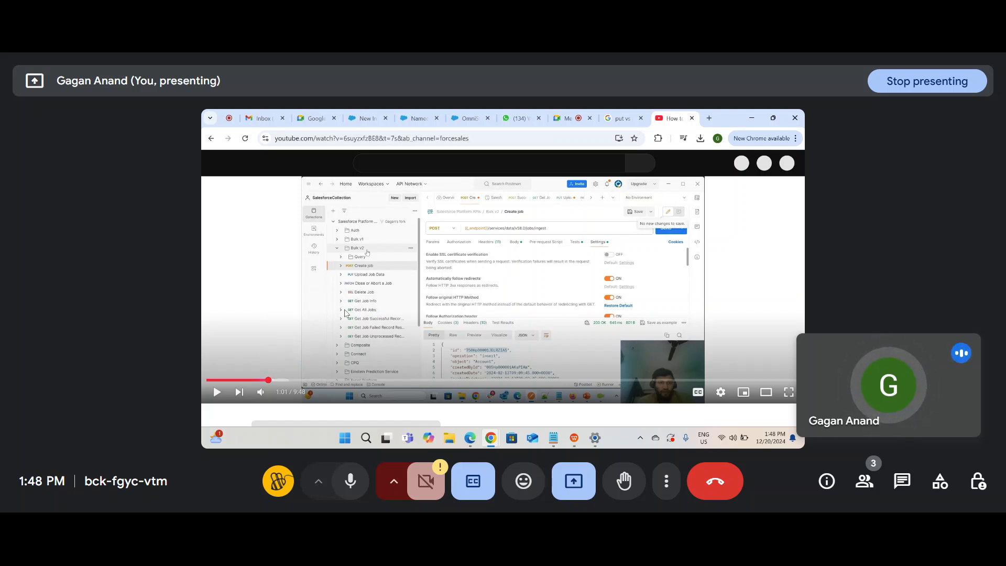
pyautogui.click(286, 381)
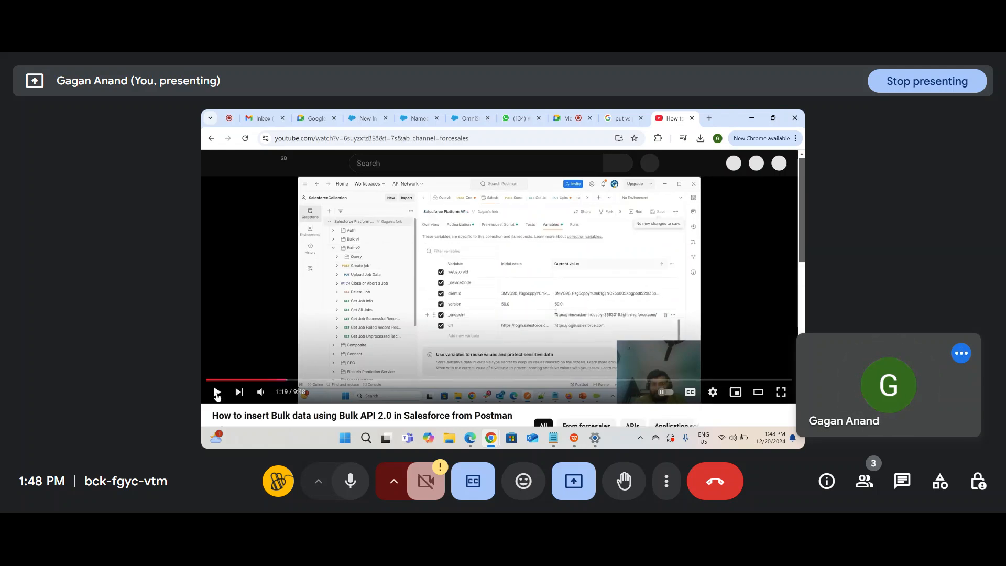
pyautogui.click(328, 381)
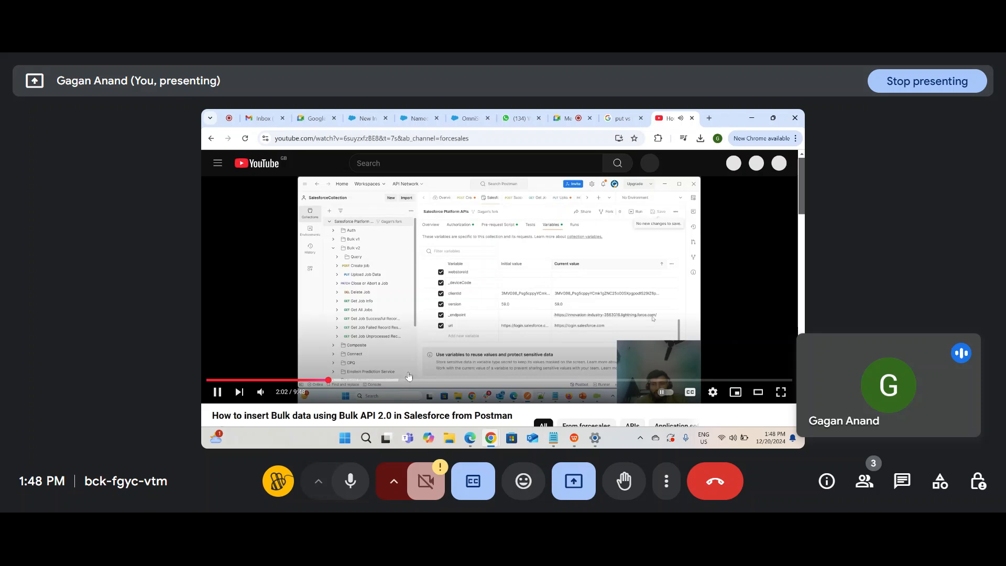
pyautogui.click(273, 380)
pyautogui.press('space')
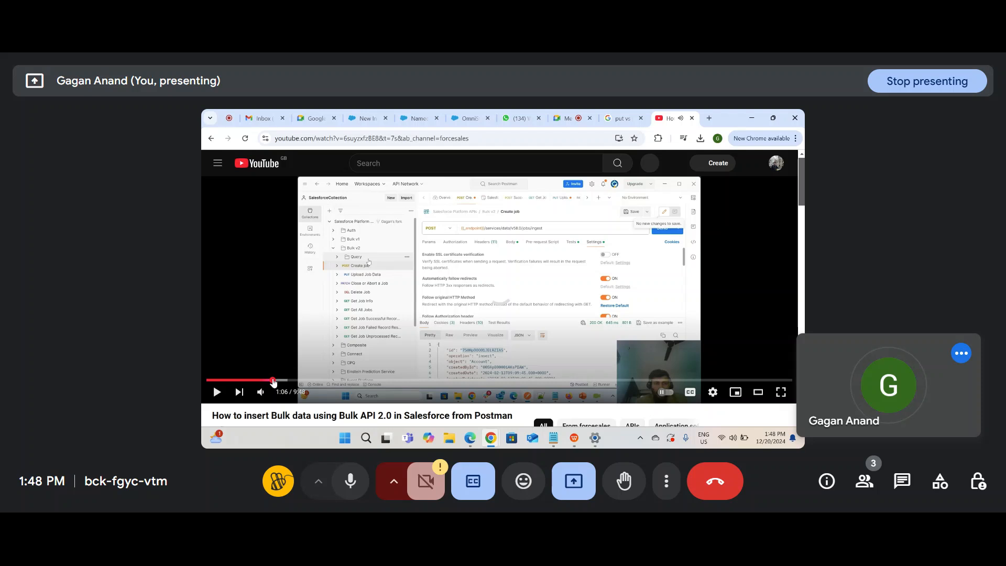
pyautogui.click(257, 380)
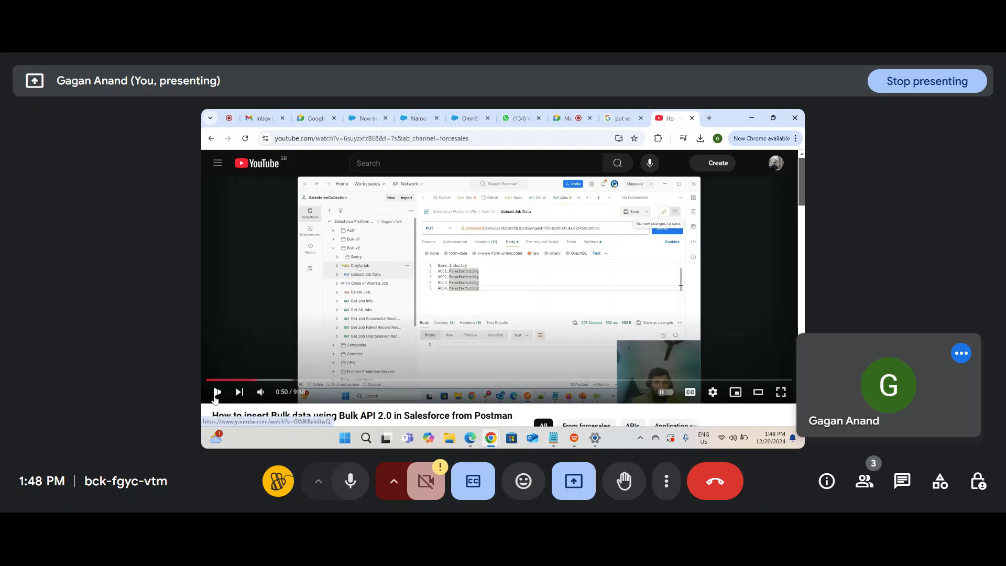
pyautogui.click(215, 399)
# Step: Skip ahead from 2:40 to the Authorization settings at 7:13, then back to the 6:55 login
pyautogui.click(367, 380)
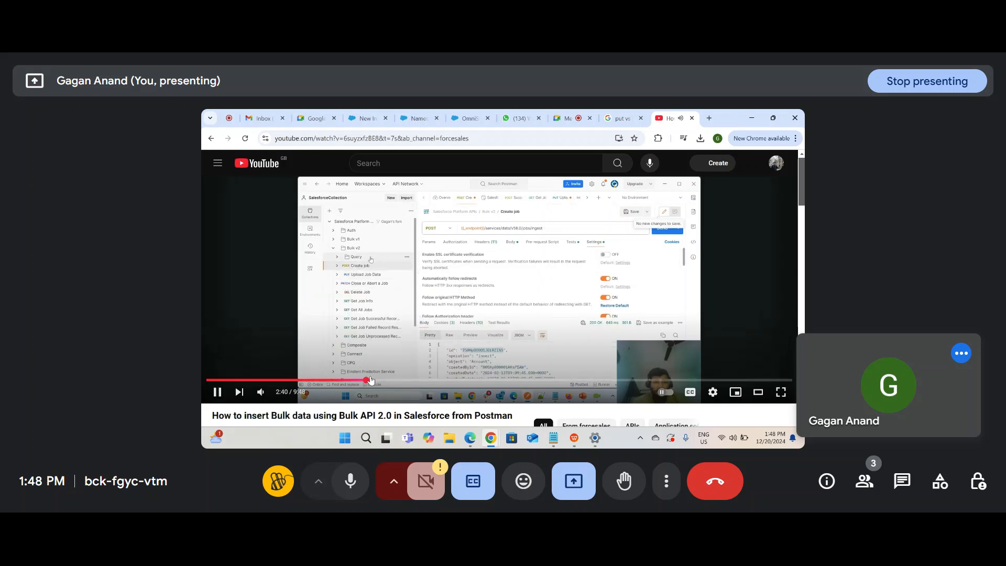
pyautogui.click(419, 382)
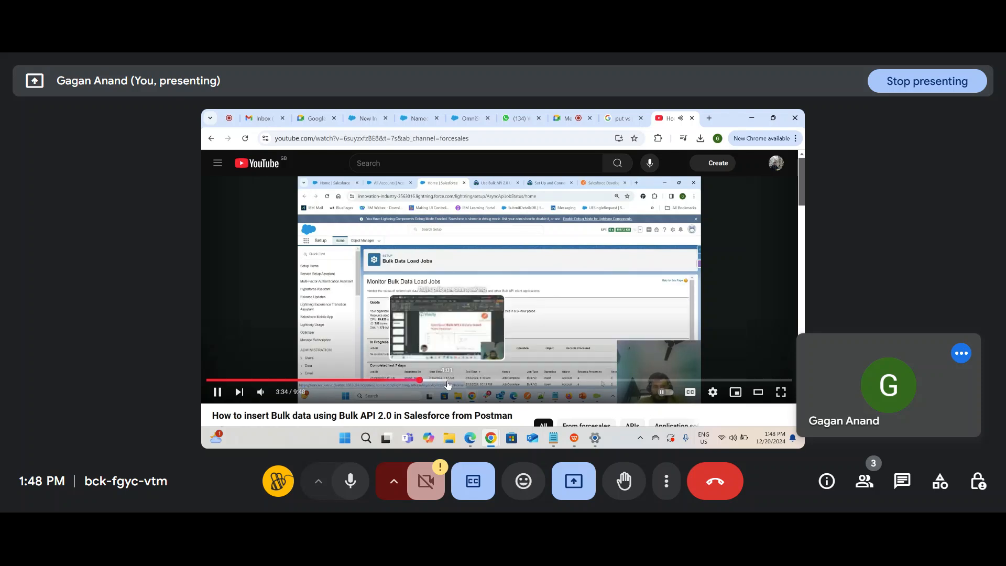
pyautogui.click(448, 384)
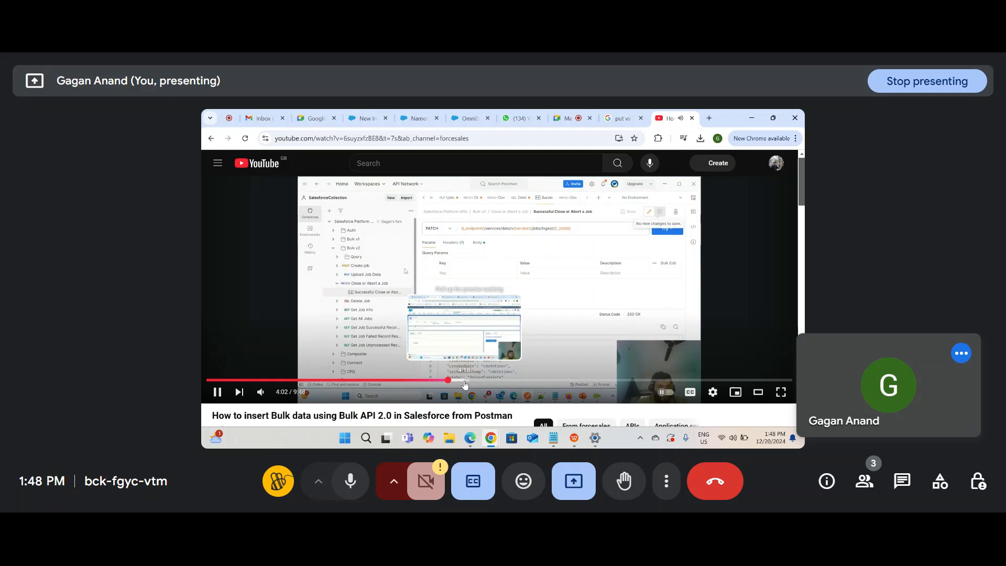
pyautogui.click(464, 385)
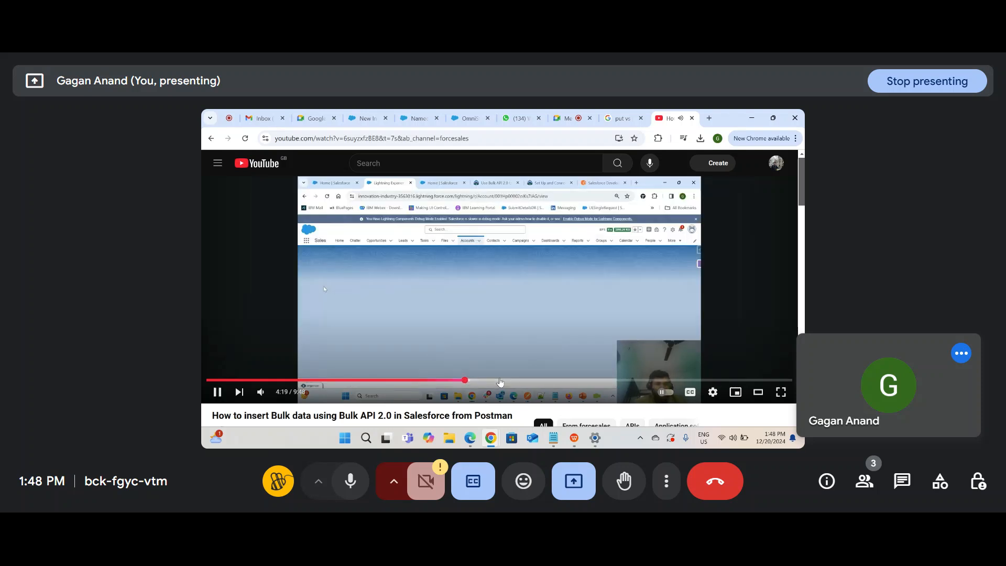
pyautogui.click(500, 382)
pyautogui.click(524, 381)
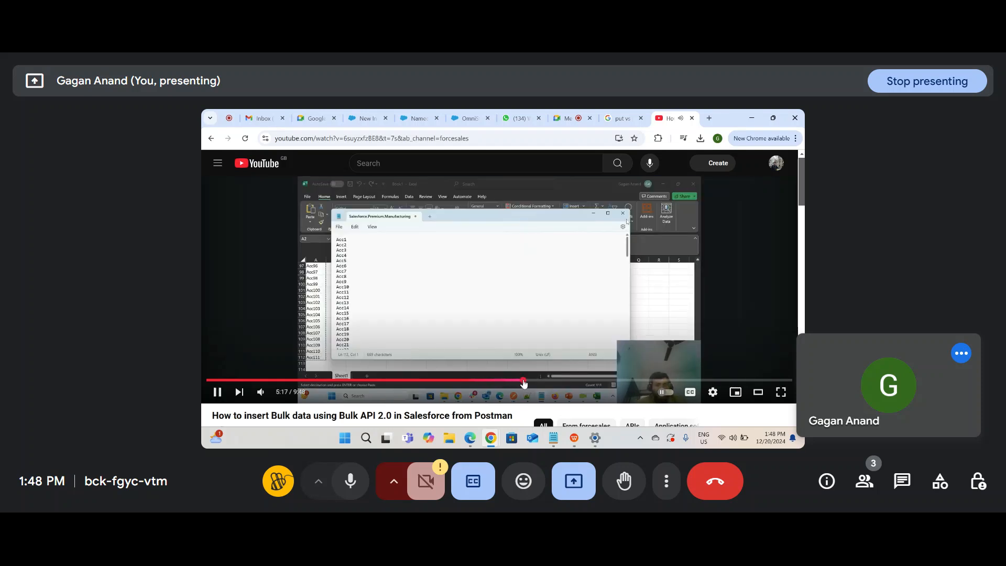
pyautogui.click(545, 381)
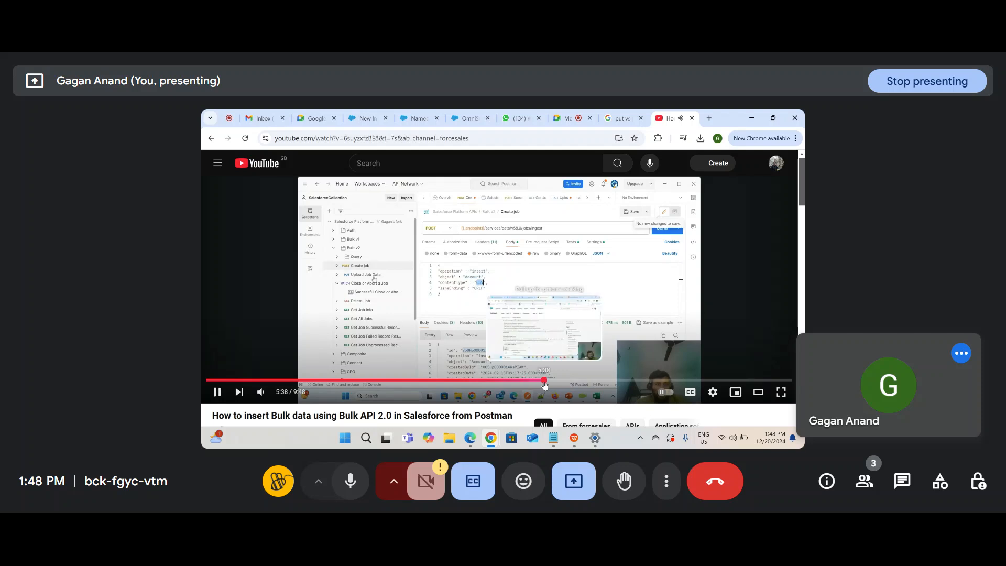
pyautogui.click(583, 380)
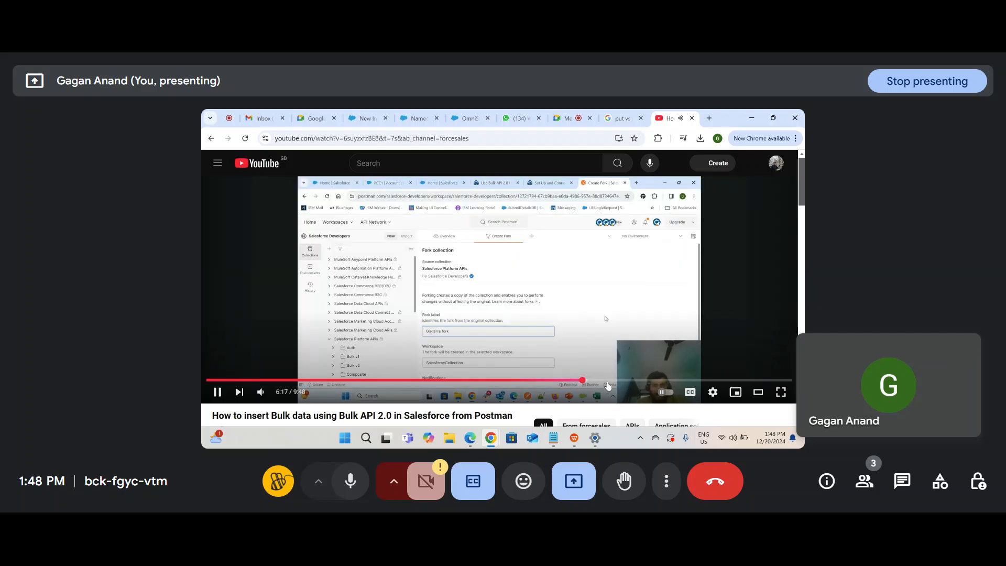
pyautogui.click(610, 381)
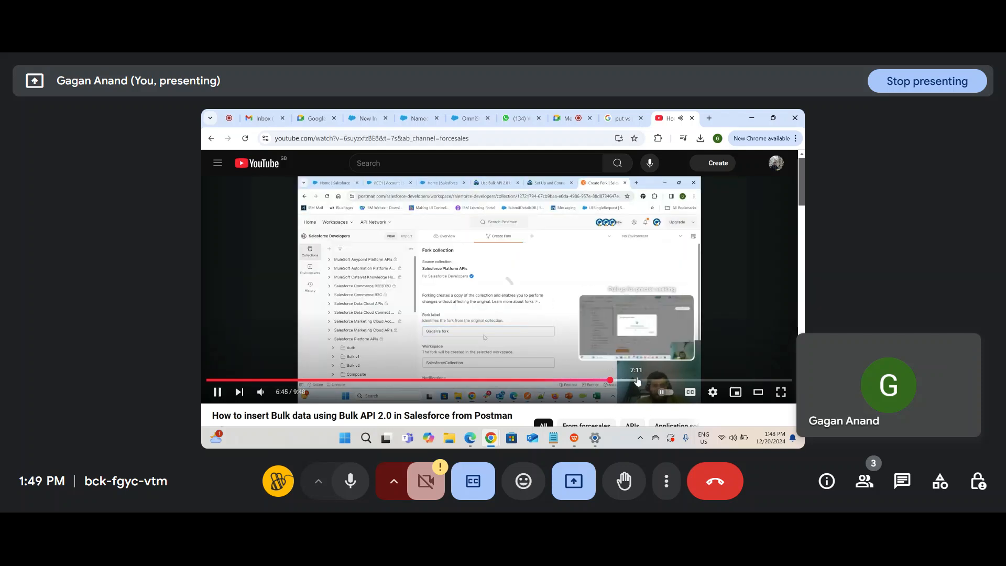
pyautogui.click(637, 380)
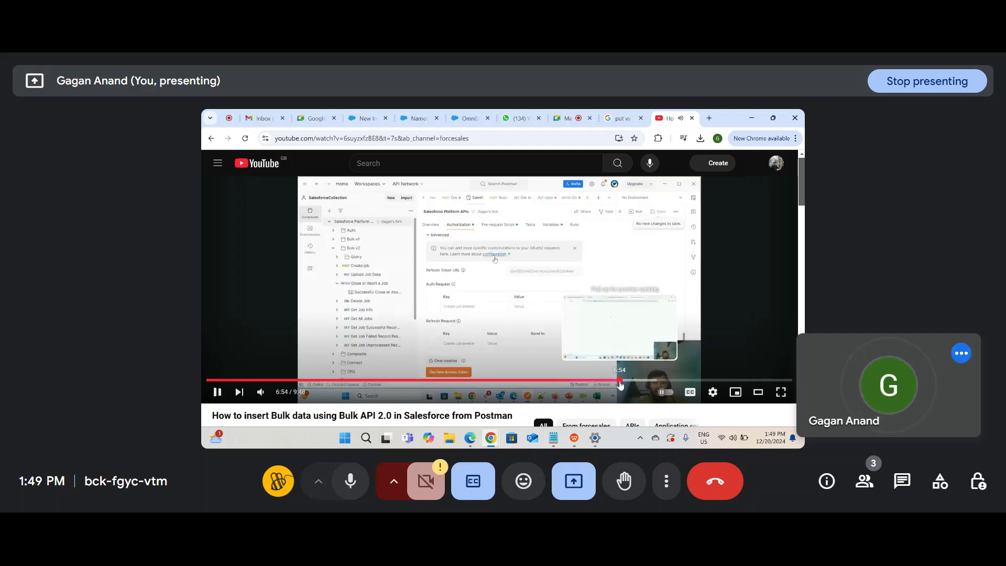
pyautogui.click(619, 383)
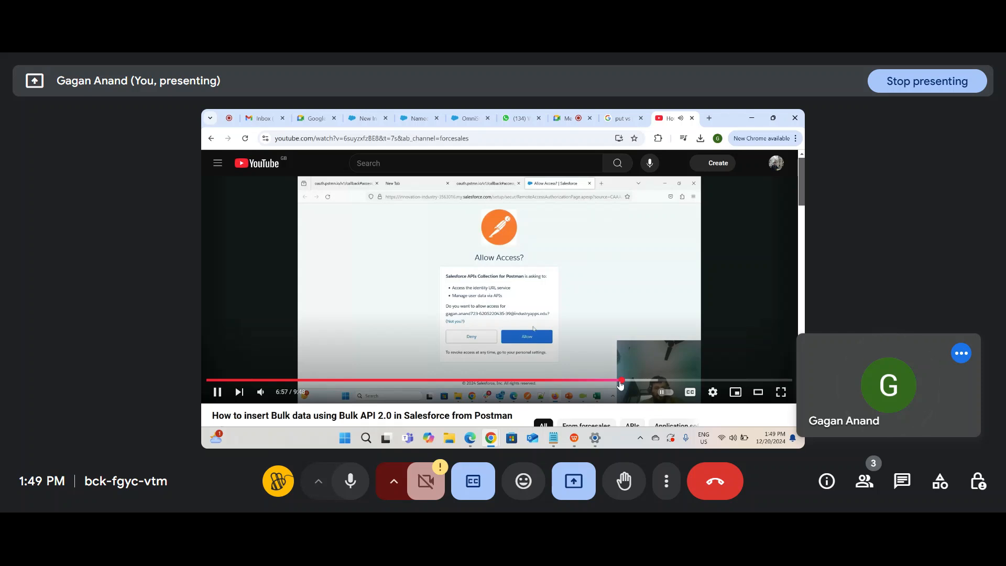
# Step: Review the login step around 6:44–6:56, then close the YouTube tab
pyautogui.press('Left')
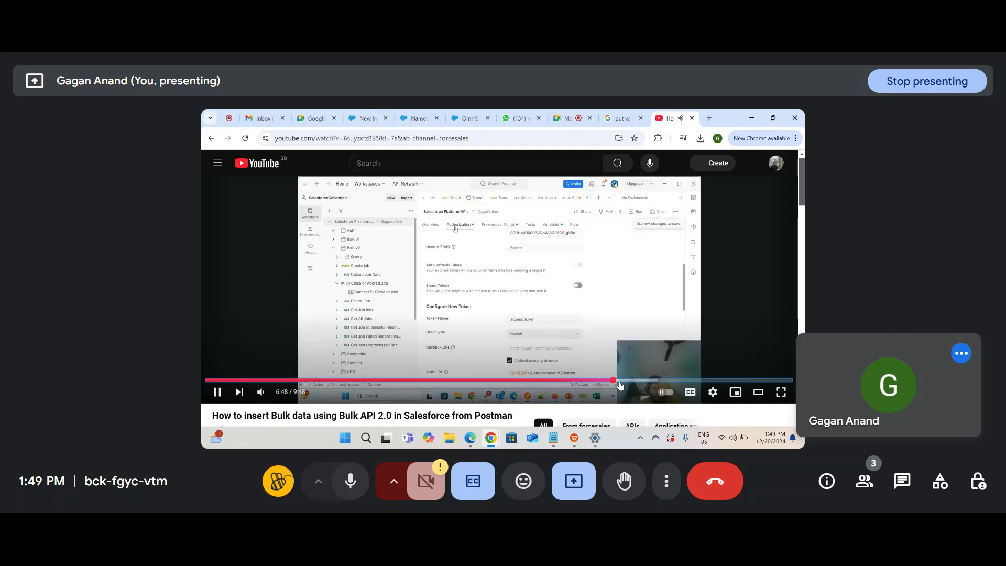
pyautogui.press('Left')
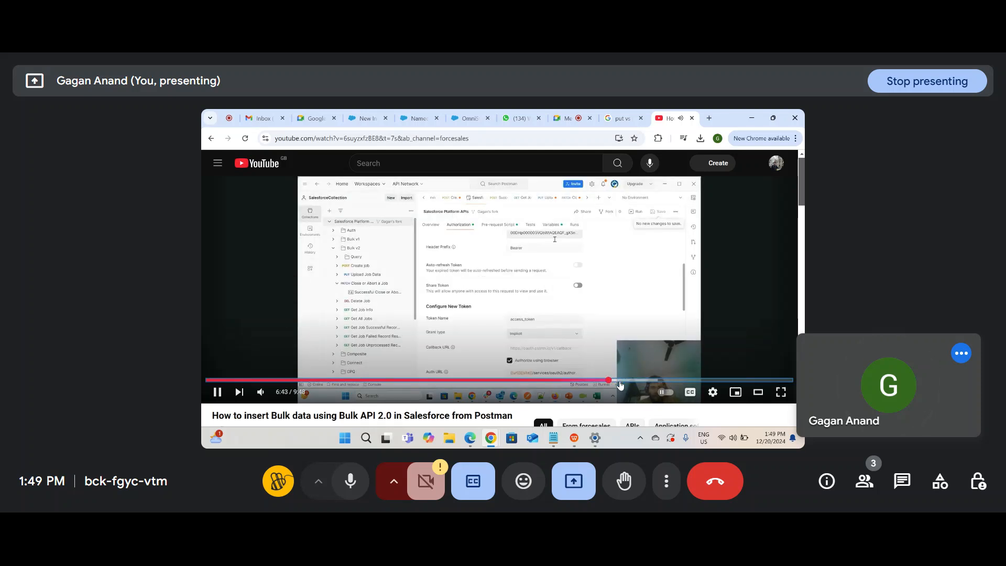
pyautogui.press('space')
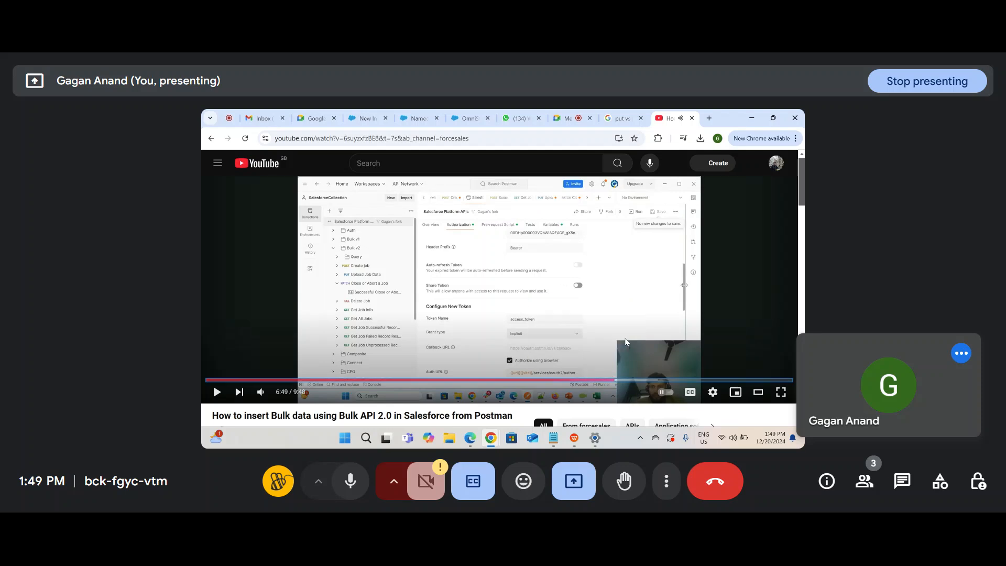
pyautogui.press('space')
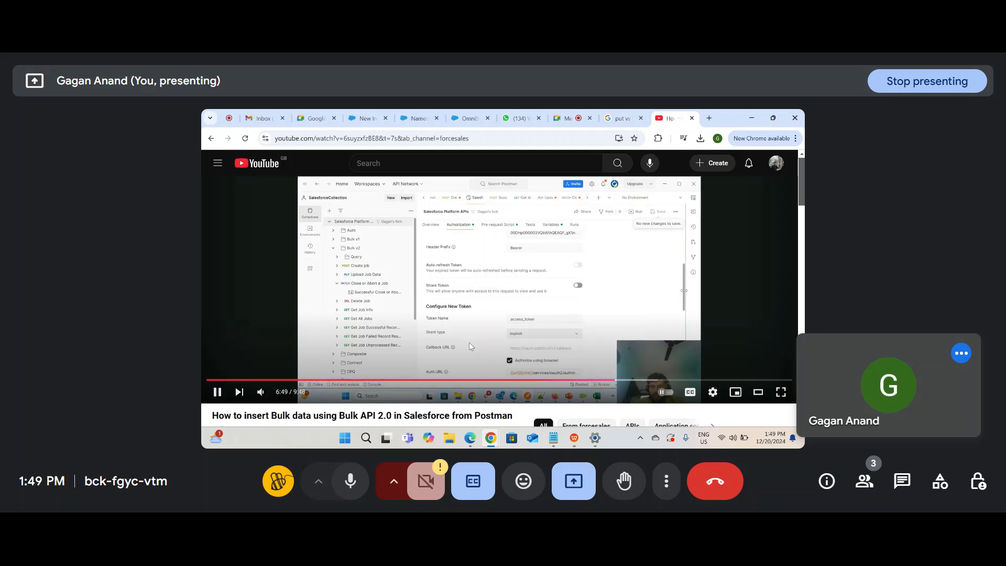
pyautogui.press('Left')
pyautogui.press('space')
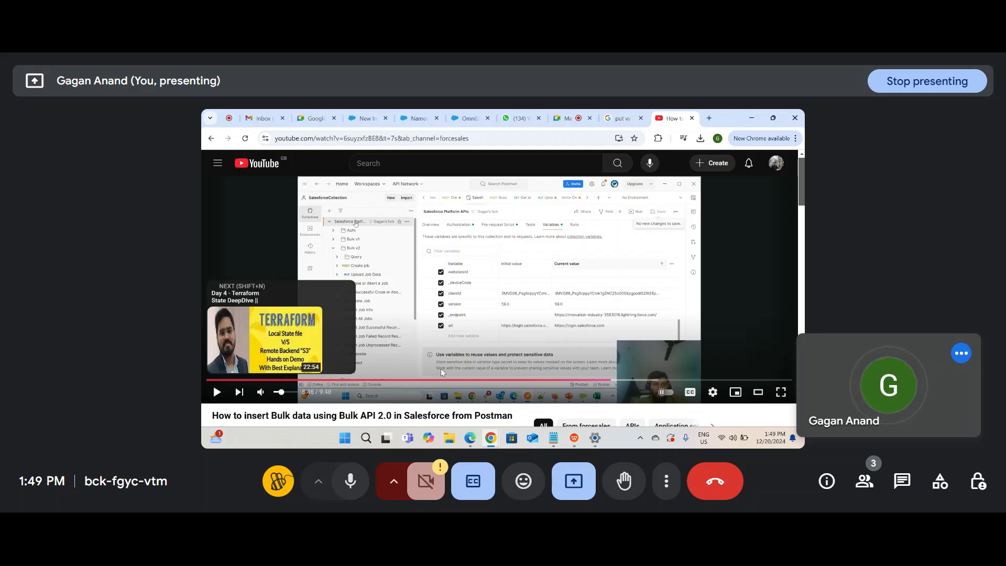
pyautogui.press('l')
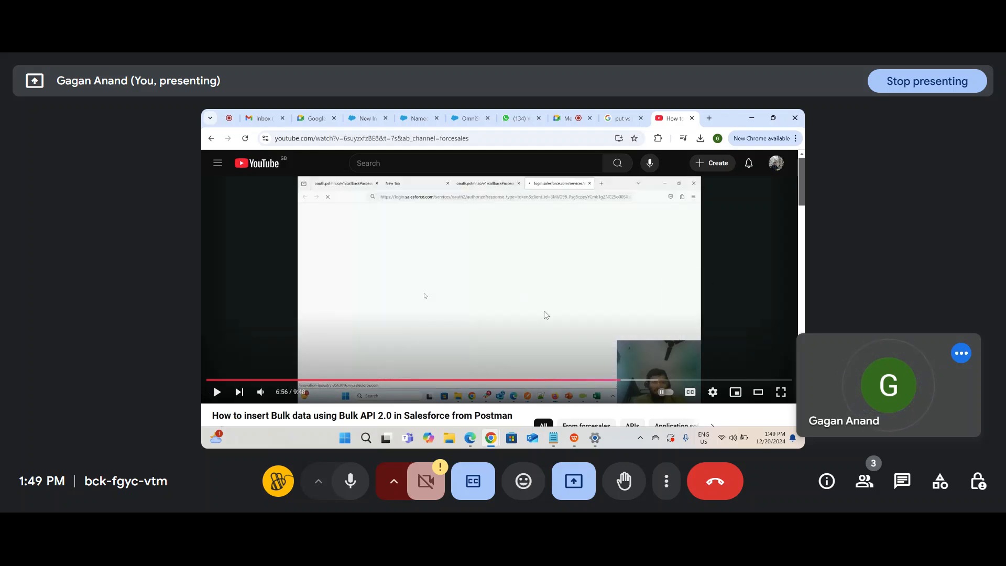
pyautogui.click(692, 118)
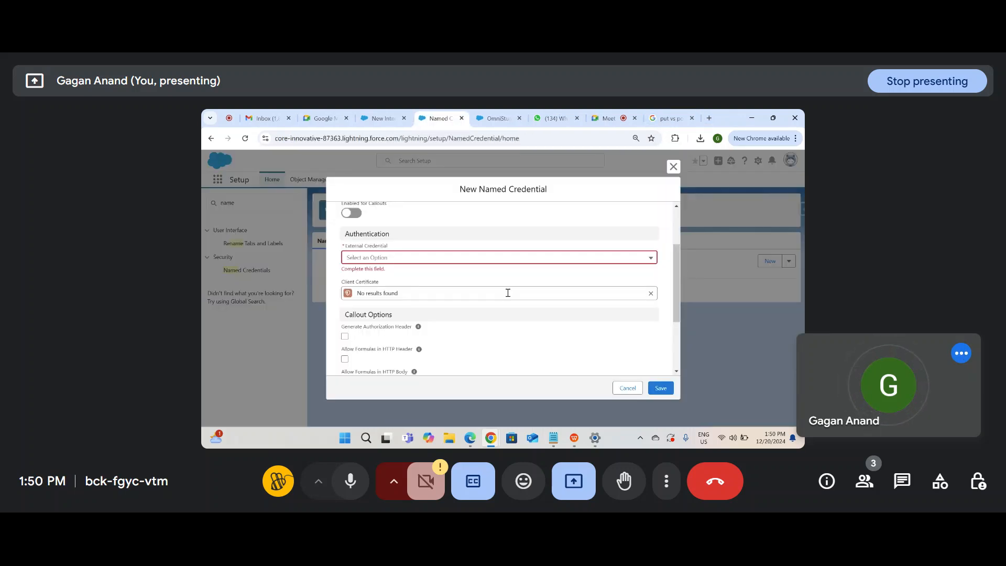
# Step: Enable callouts and look through the external credential and outbound network connection options
pyautogui.scroll(3, 507, 292)
pyautogui.scroll(-1, 461, 312)
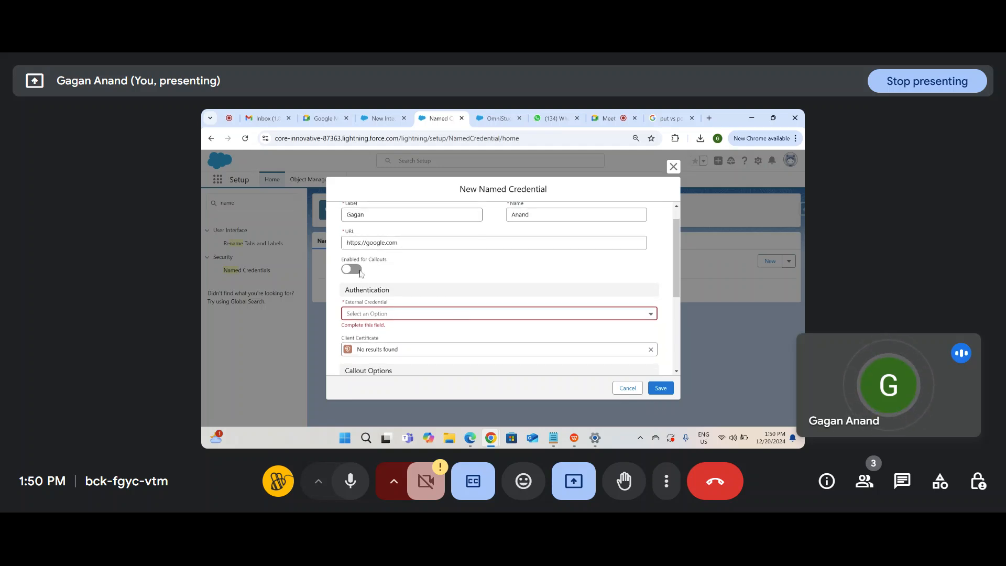
pyautogui.click(351, 268)
pyautogui.click(405, 311)
pyautogui.click(514, 322)
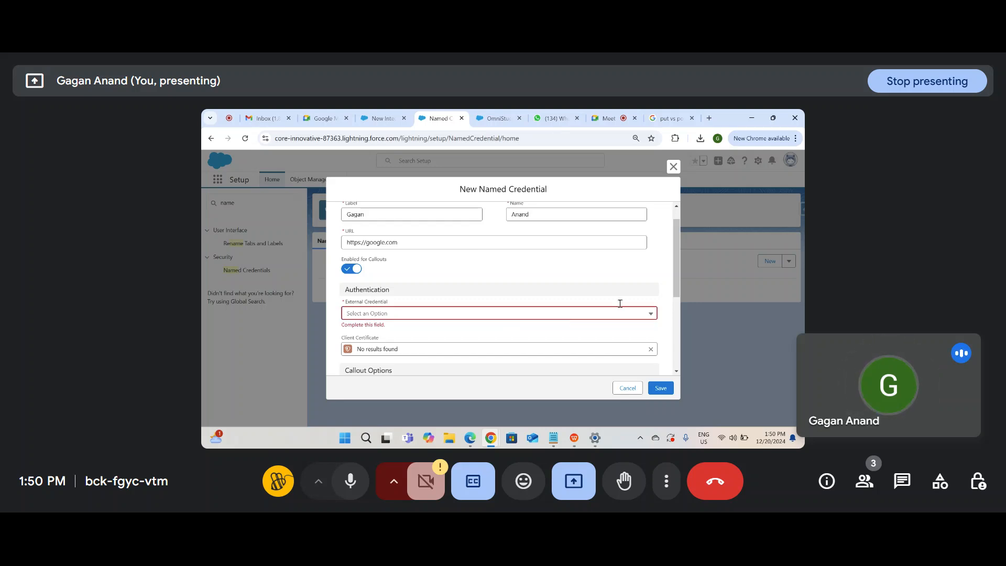
pyautogui.click(649, 311)
pyautogui.scroll(-5, 506, 330)
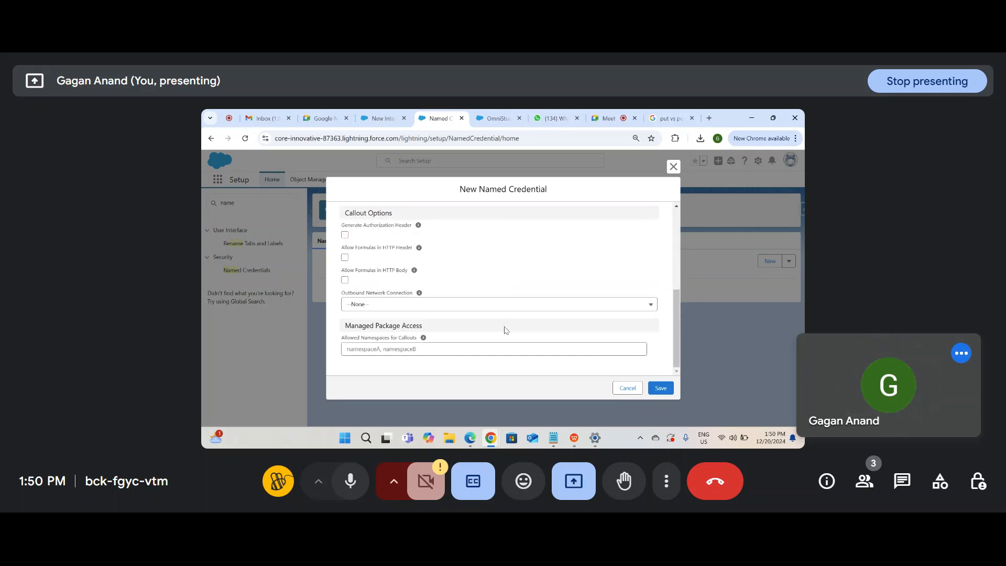
pyautogui.click(542, 300)
pyautogui.scroll(5, 602, 249)
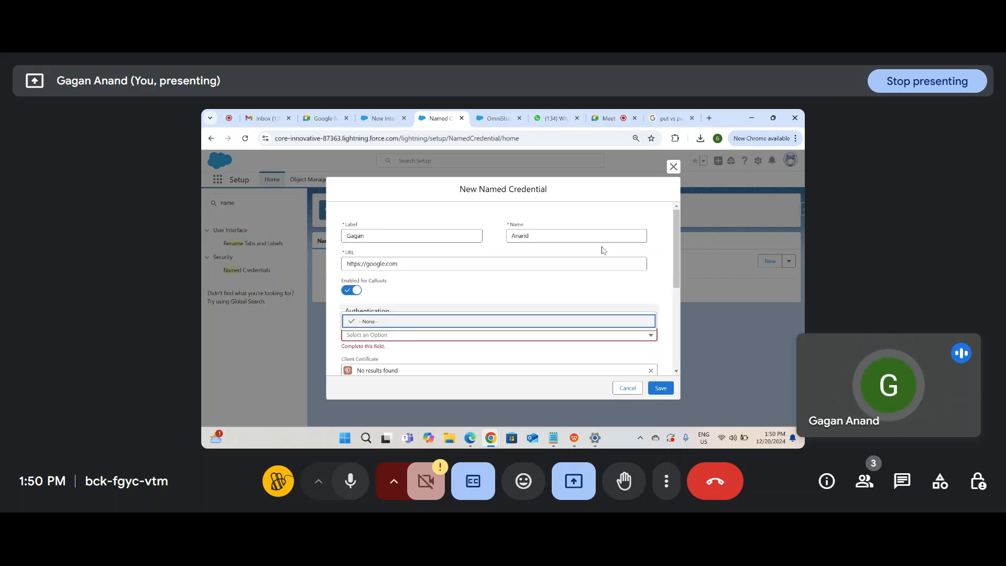
# Step: Cancel the New Named Credential dialog and return to the notes file
pyautogui.click(619, 388)
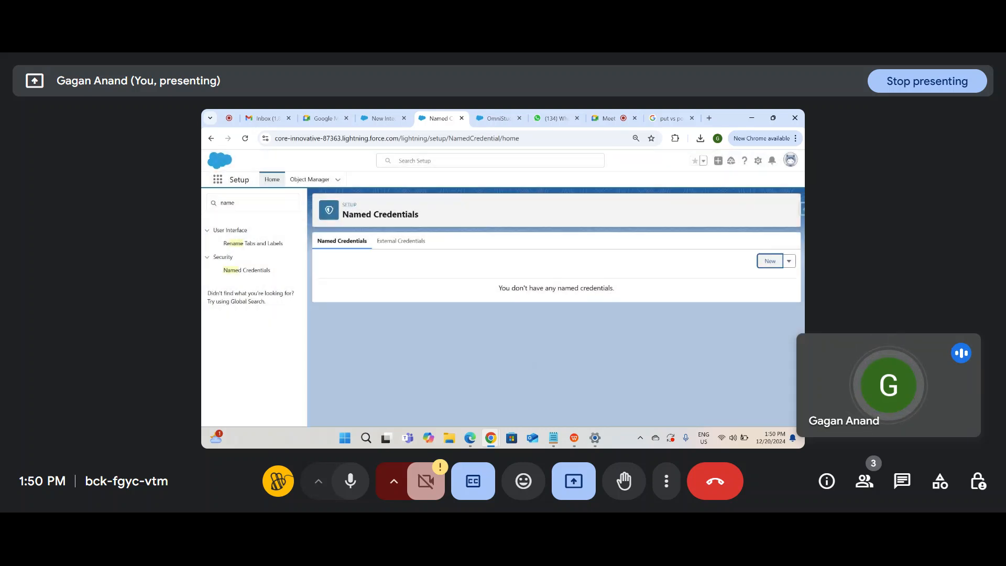
pyautogui.click(553, 438)
pyautogui.scroll(-1, 452, 362)
# Step: Add 'Inbound' and 'Outbound -' lines to the notes, with 'Google Request - Salesforce' text
pyautogui.press('Down')
pyautogui.press('Down')
pyautogui.write('Inbound')
pyautogui.press('Return')
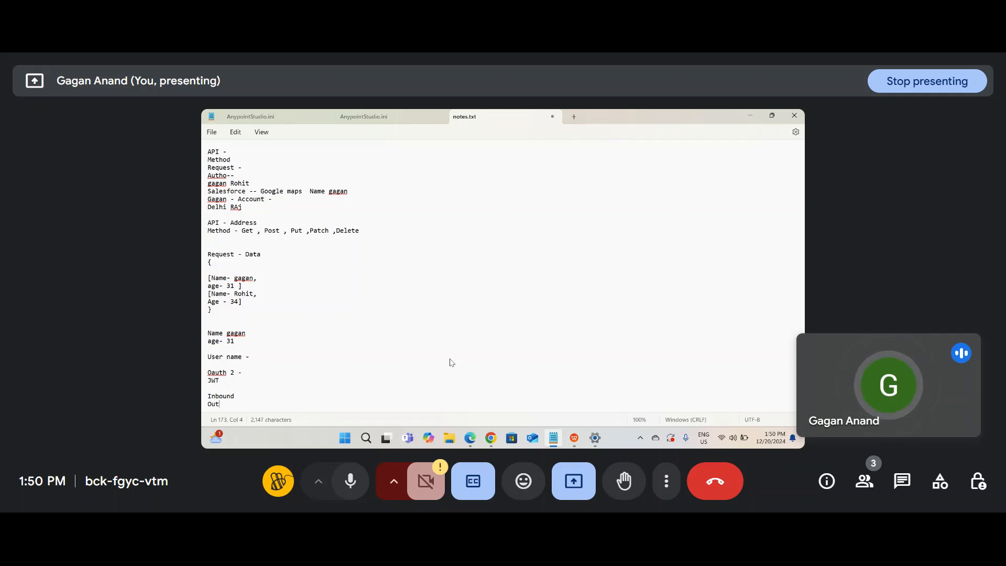
pyautogui.write('Outbound ')
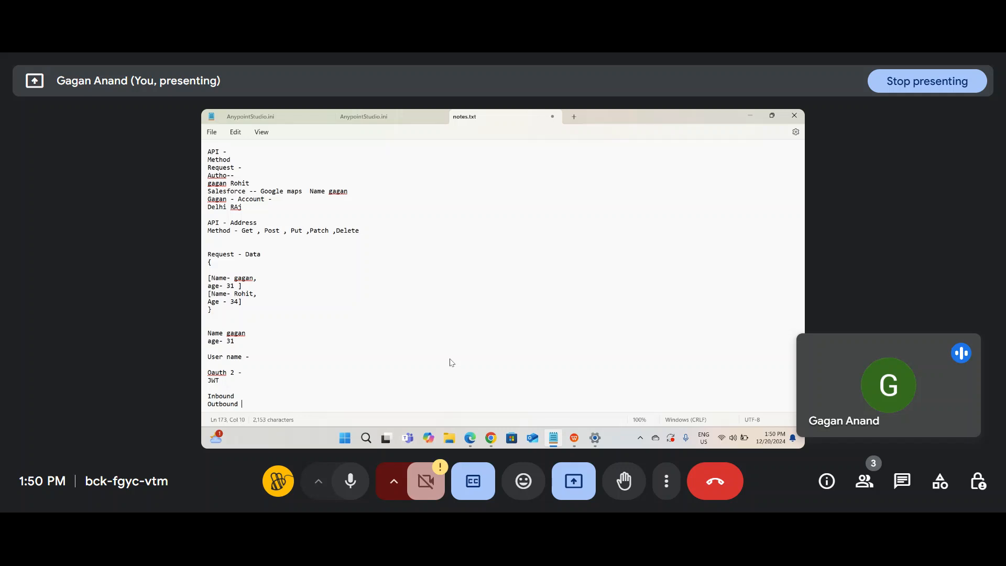
pyautogui.write('-')
pyautogui.press('Return')
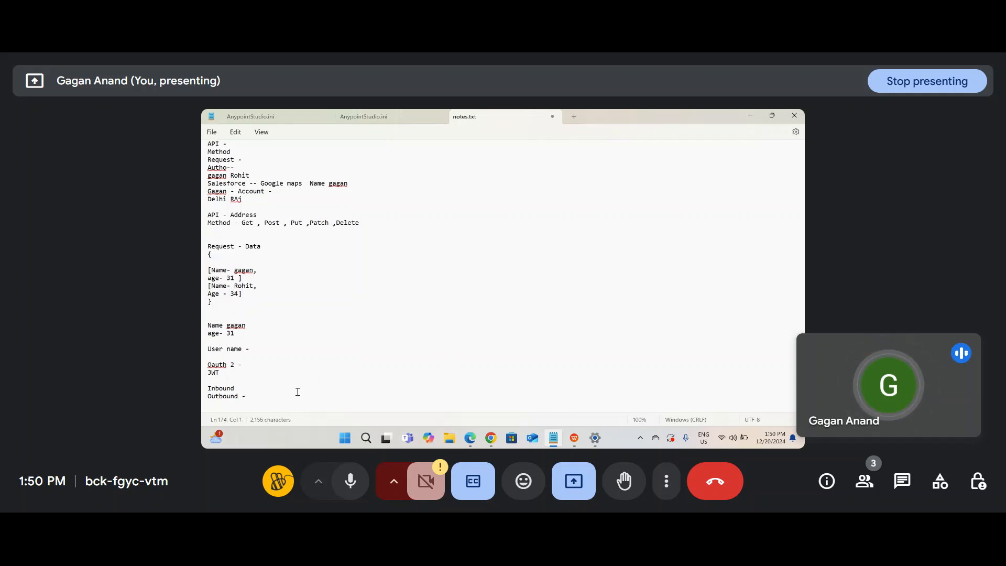
pyautogui.write('- G')
pyautogui.write('oo')
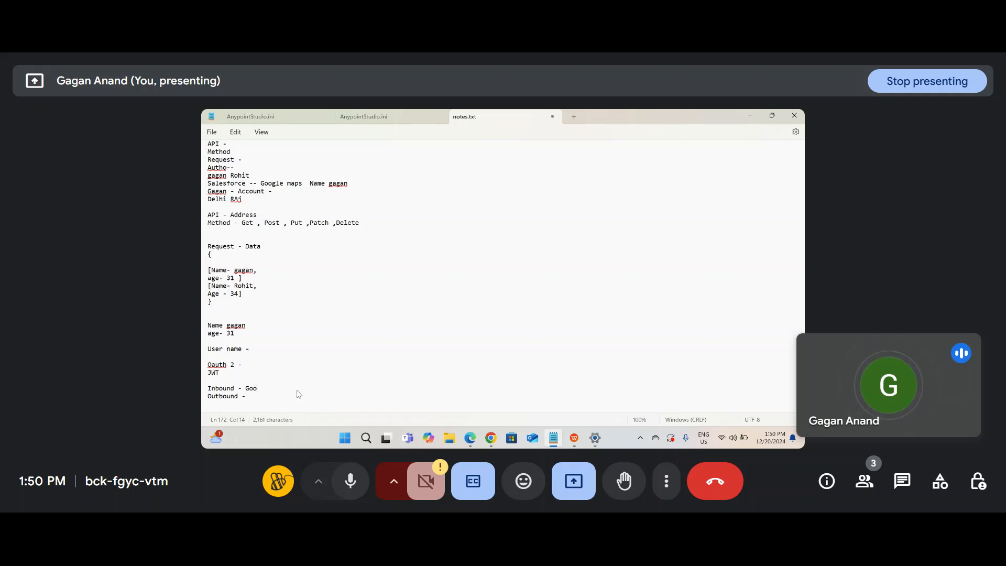
pyautogui.write('gle Re')
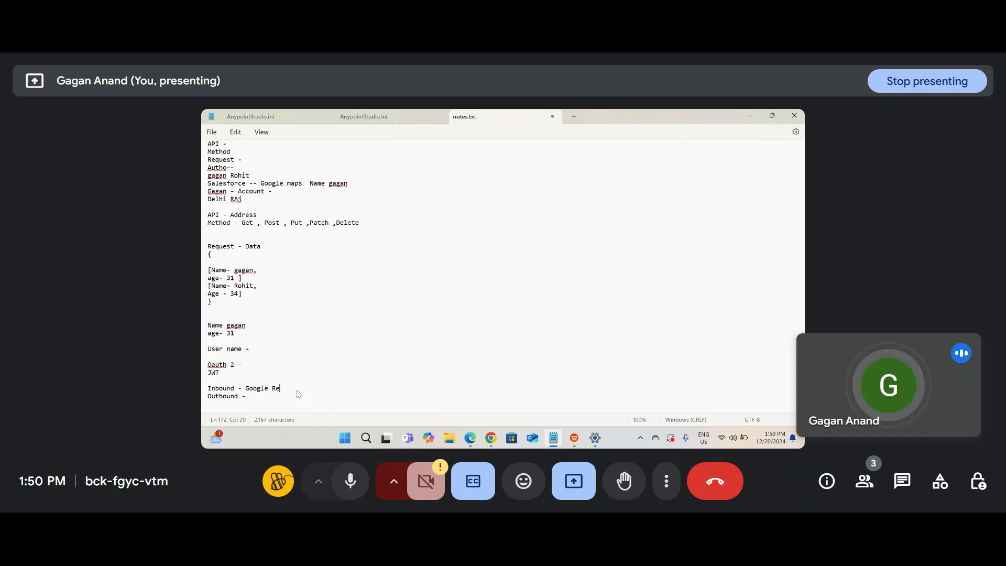
pyautogui.write('quest - Salesforce')
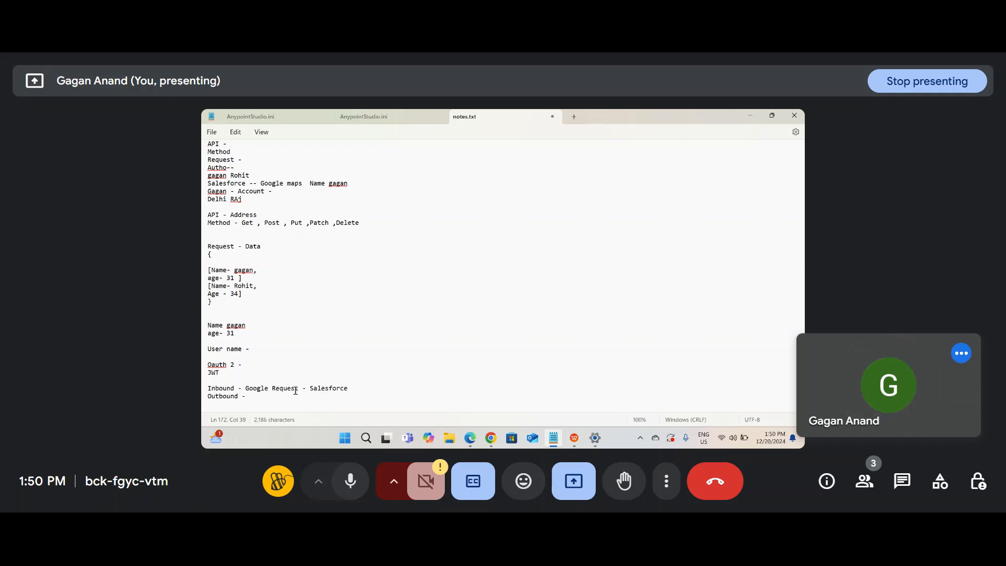
# Step: Complete the Outbound line with 'Salesforce infor Google ..' and start a new line
pyautogui.click(278, 380)
pyautogui.click(271, 389)
pyautogui.moveTo(363, 386); pyautogui.dragTo(310, 388)
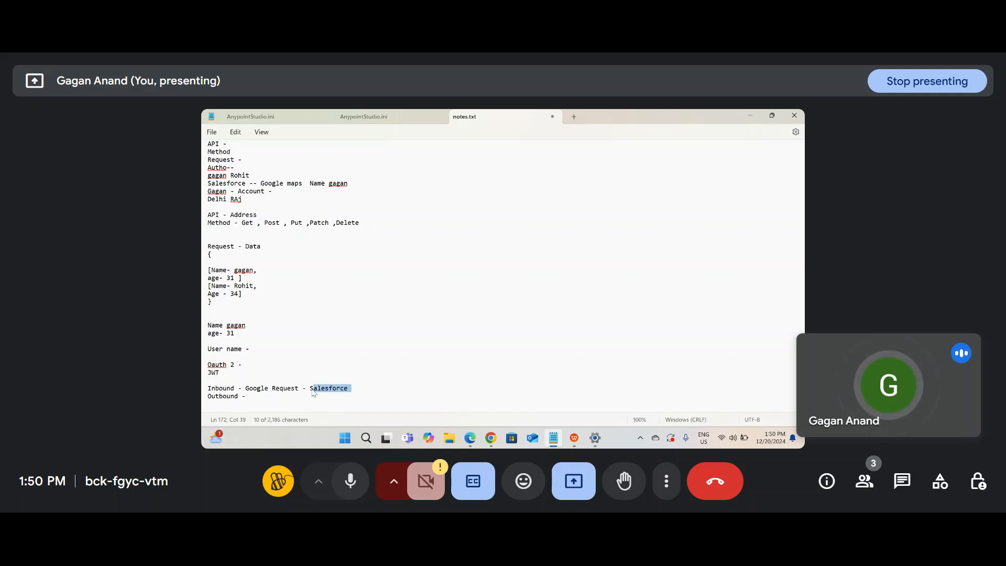
pyautogui.click(307, 390)
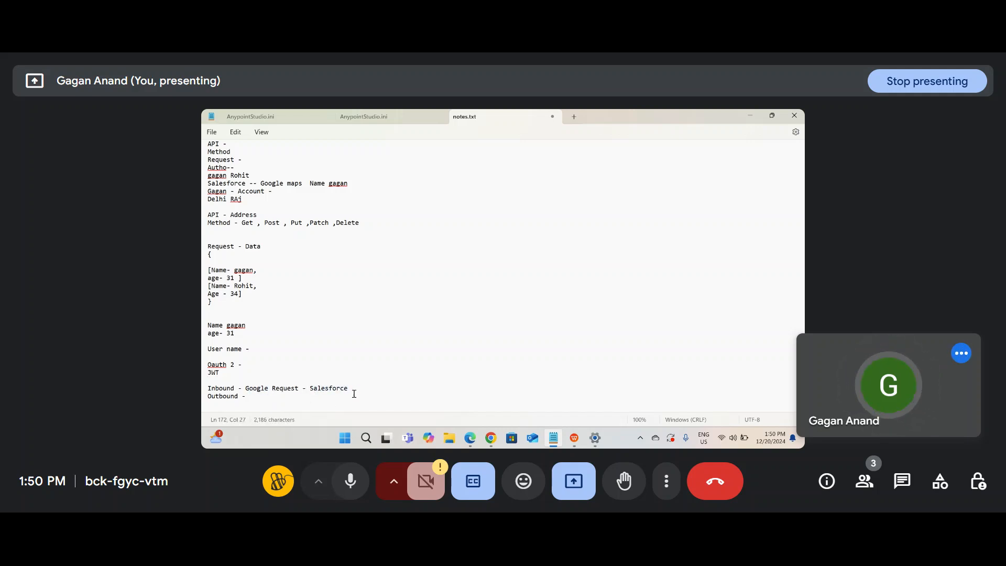
pyautogui.moveTo(353, 389); pyautogui.dragTo(204, 392)
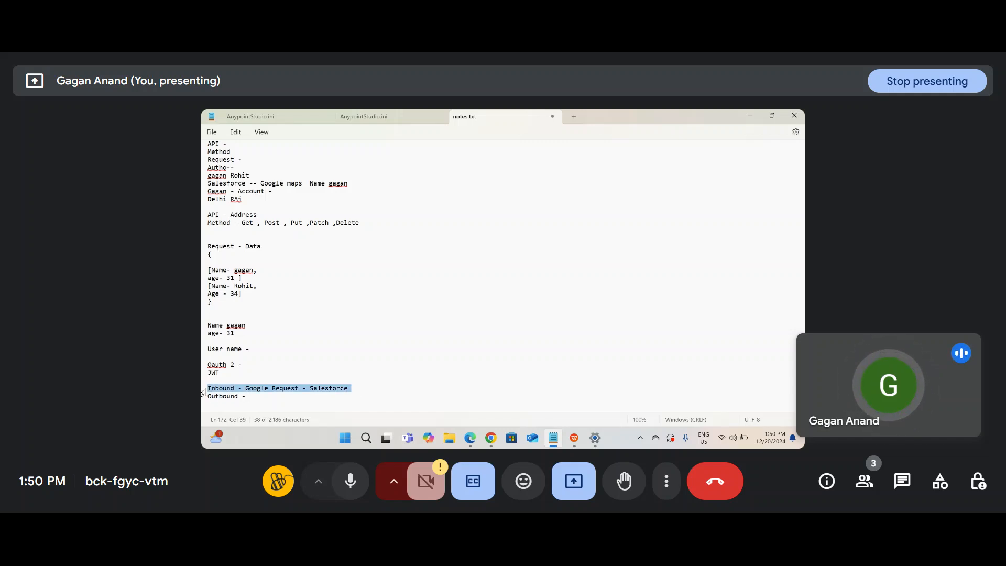
pyautogui.click(270, 397)
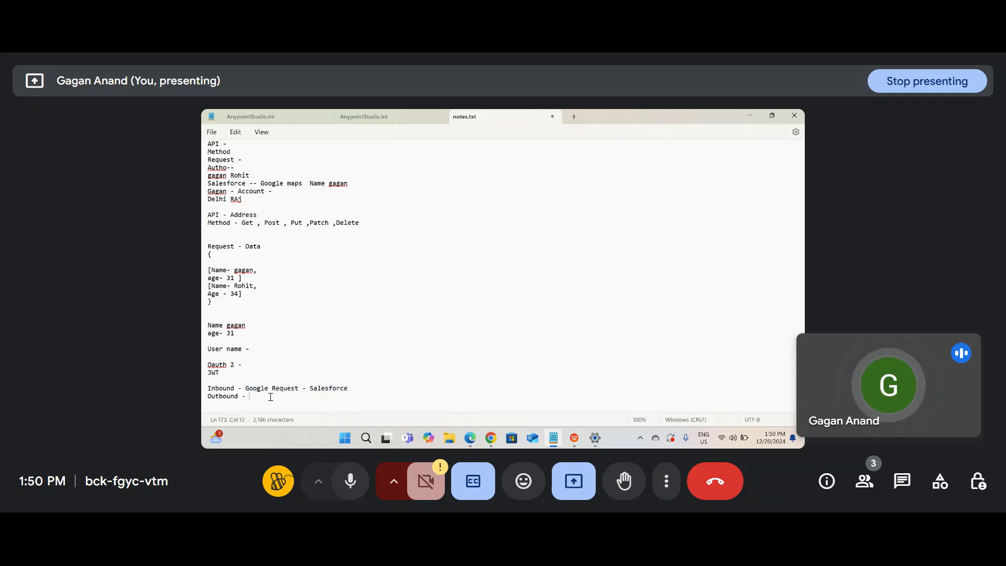
pyautogui.write('Salesfor')
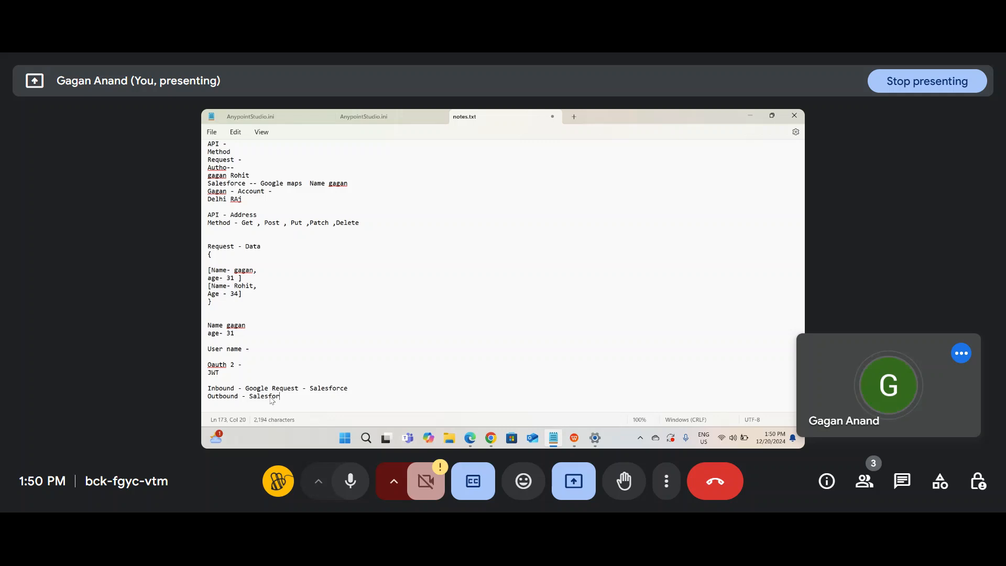
pyautogui.write('ce infor Google ..')
pyautogui.press('Return')
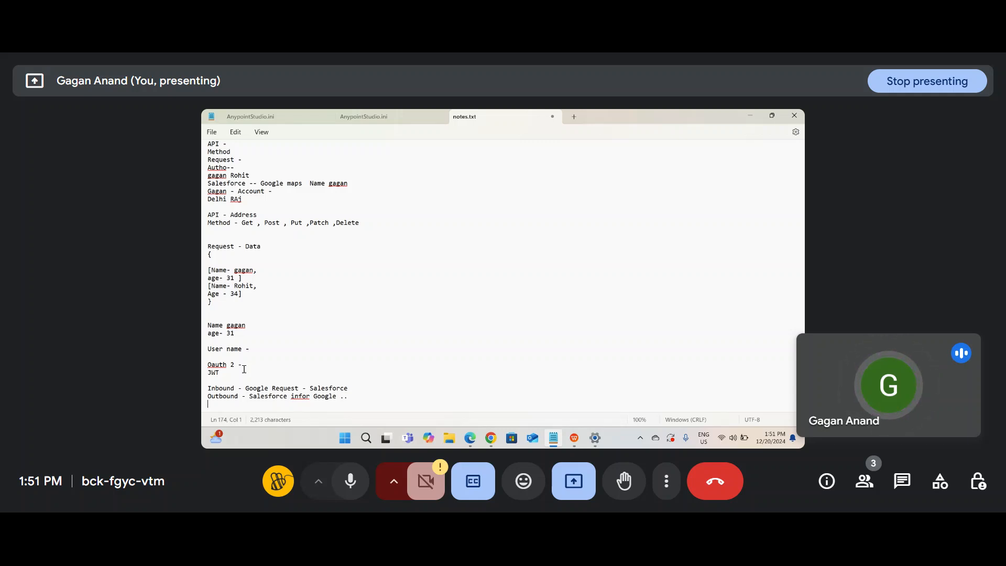
# Step: Insert 'Namecredentials ..' and 'Inbound ..connected app - consumer key - A' lines after JWT
pyautogui.click(263, 376)
pyautogui.press('Return')
pyautogui.press('Return')
pyautogui.write('Namec')
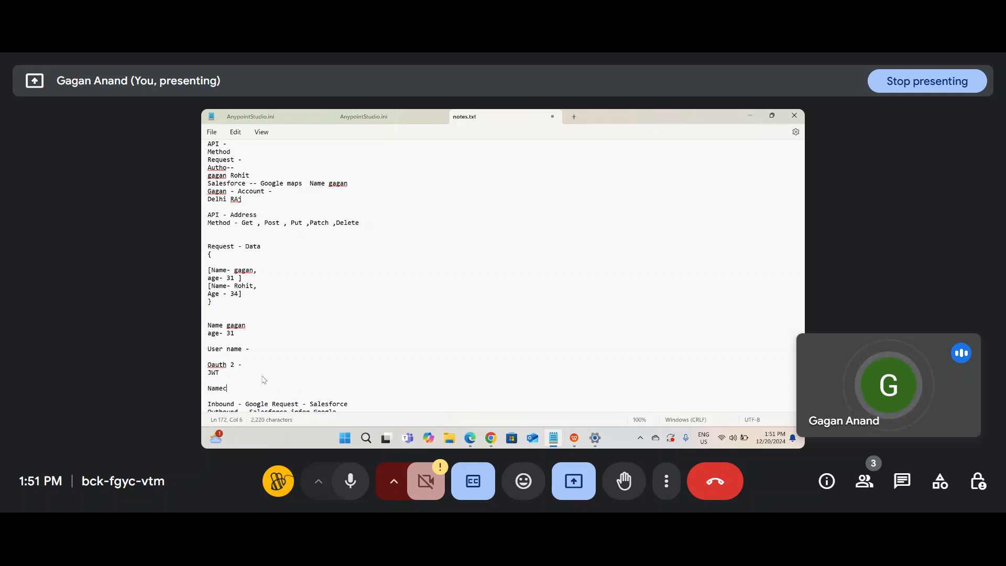
pyautogui.write('redentials ..')
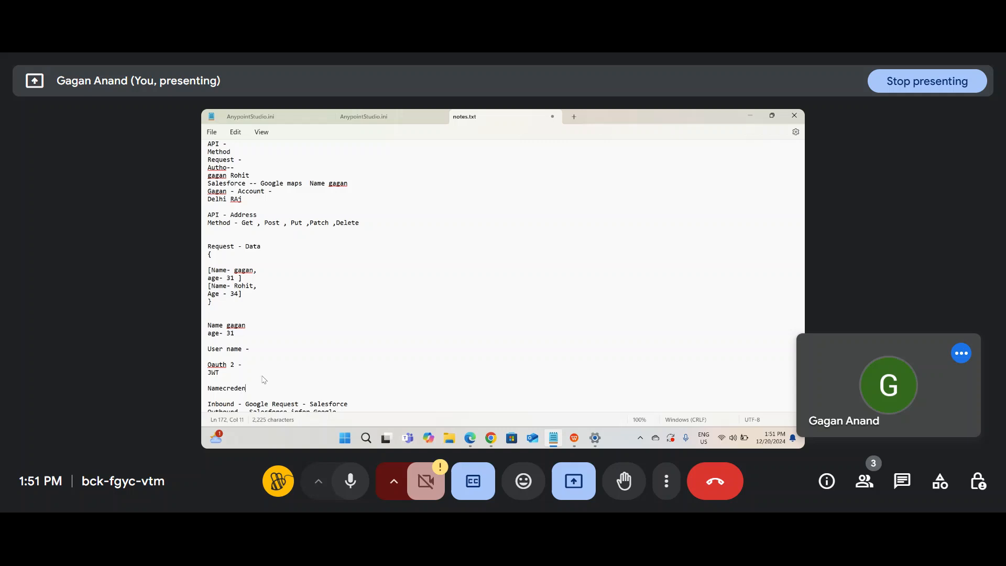
pyautogui.press('Return')
pyautogui.write('Inbound ..')
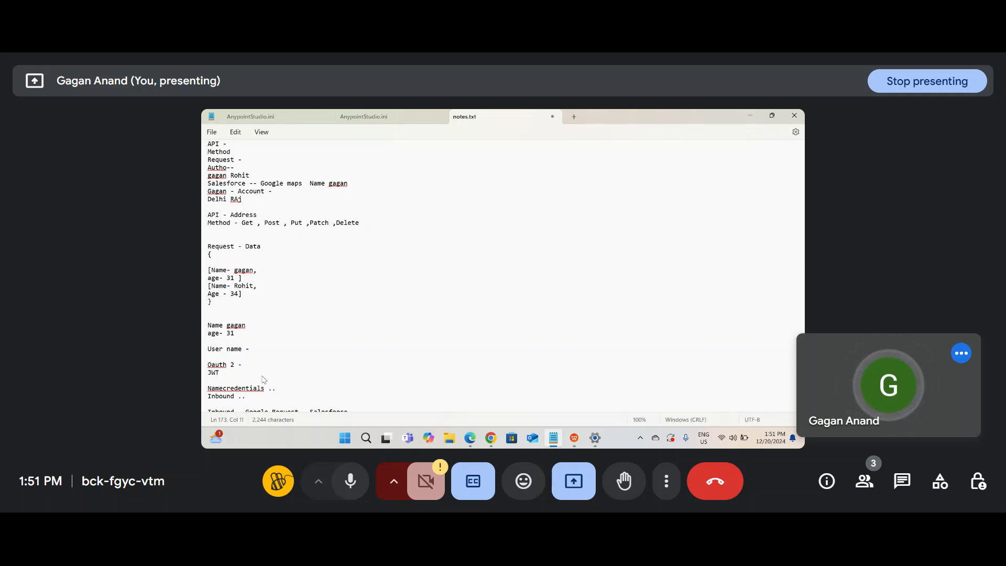
pyautogui.write('connected ')
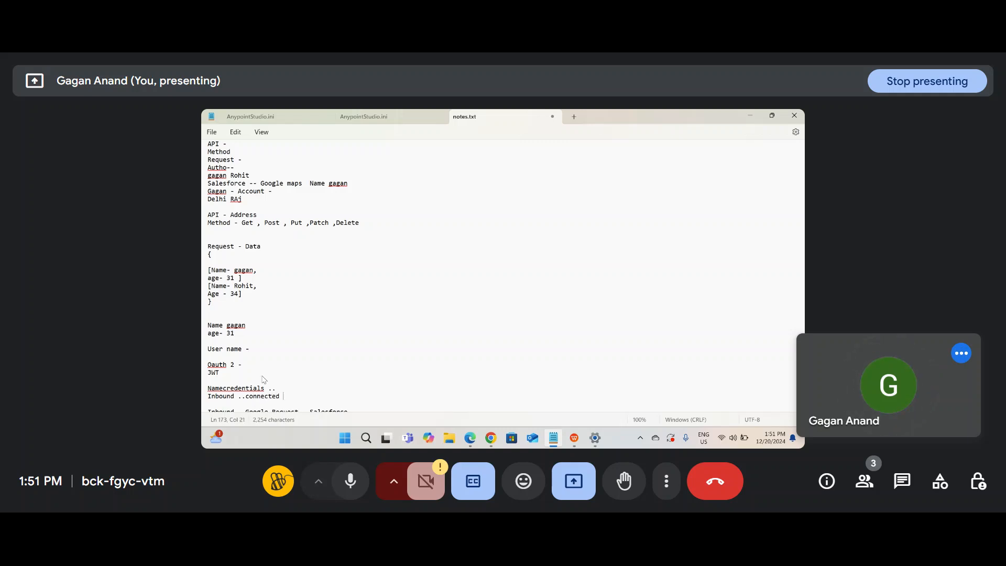
pyautogui.write('app - con')
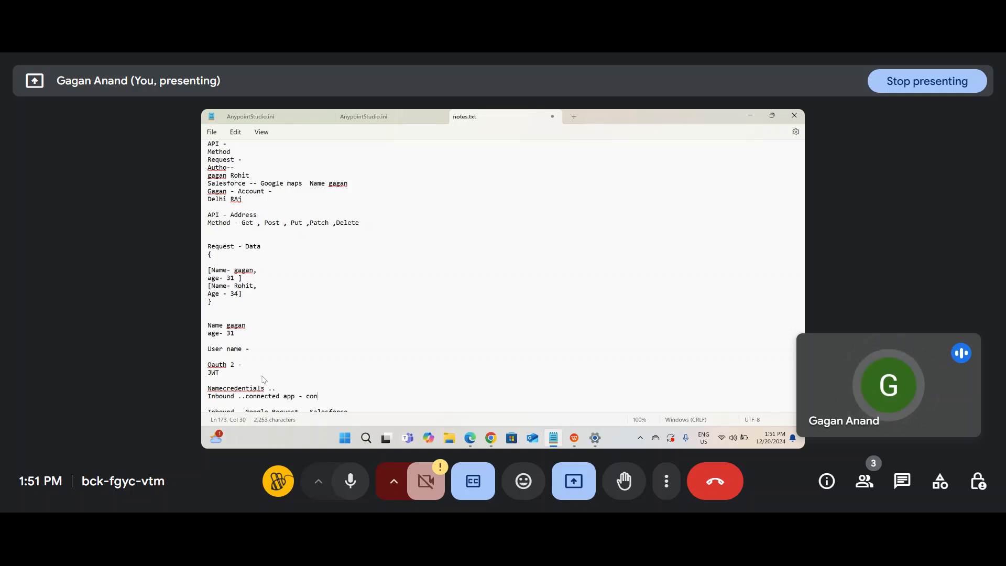
pyautogui.write('sumer key -')
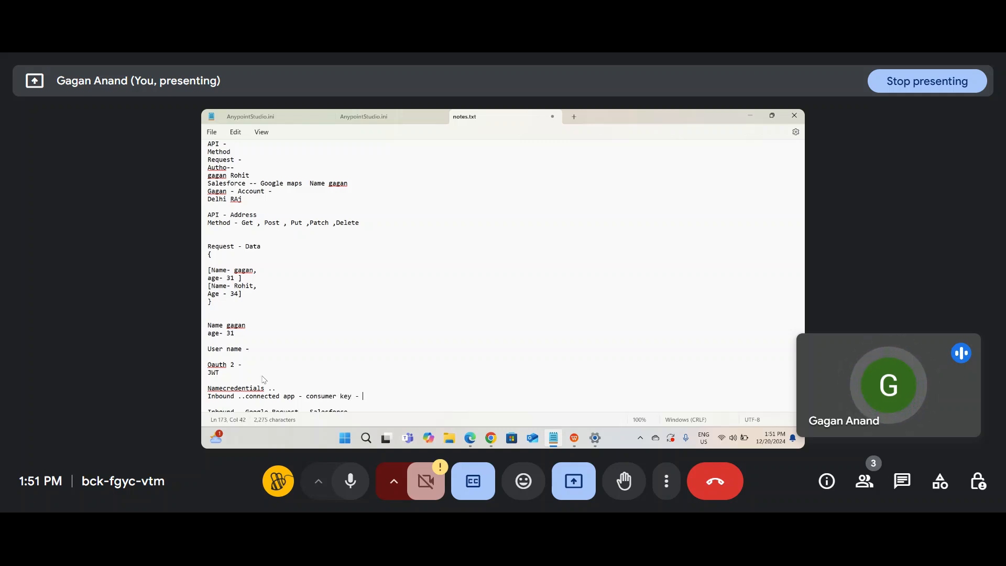
pyautogui.scroll(-2, 318, 409)
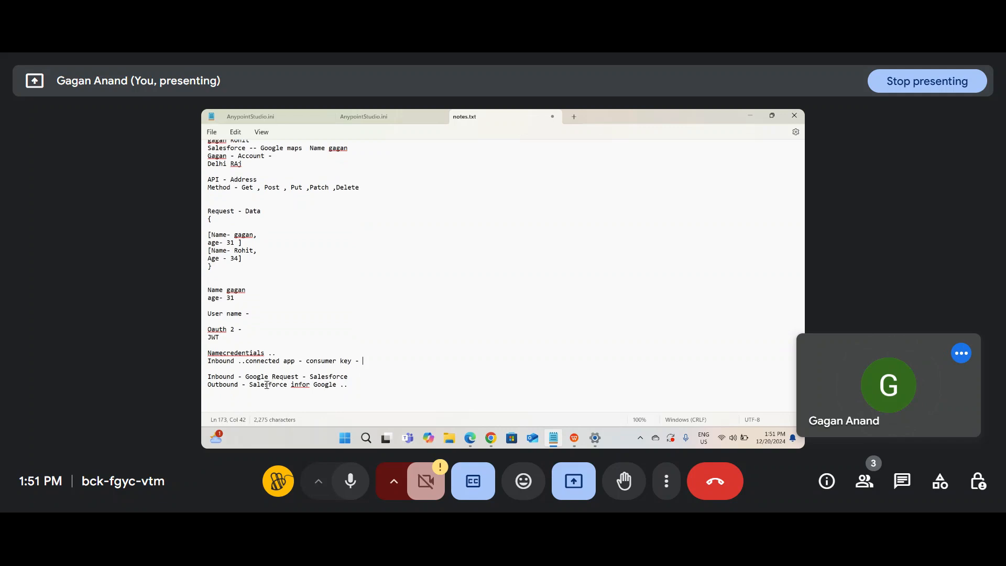
pyautogui.write('- API')
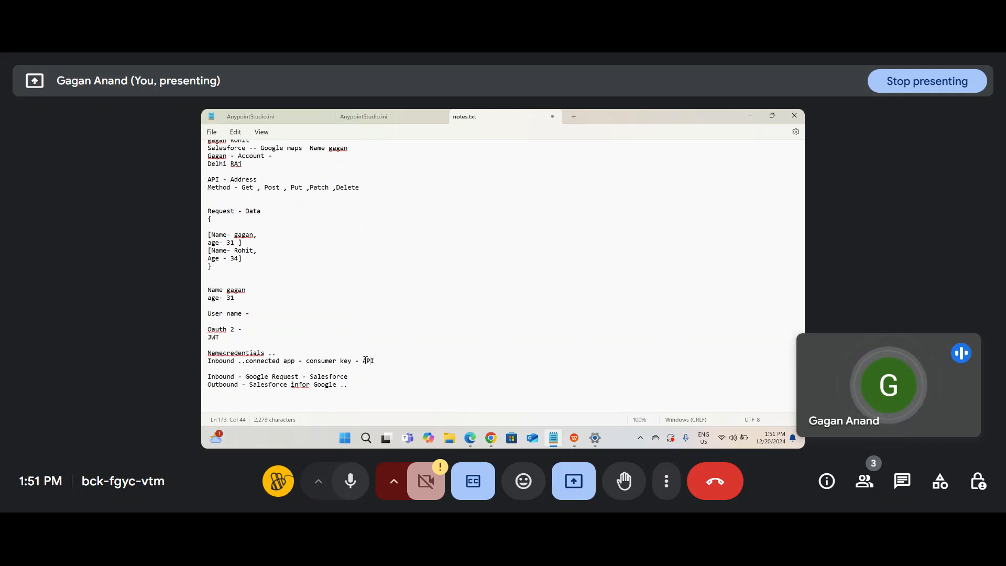
pyautogui.moveTo(351, 361); pyautogui.dragTo(229, 363)
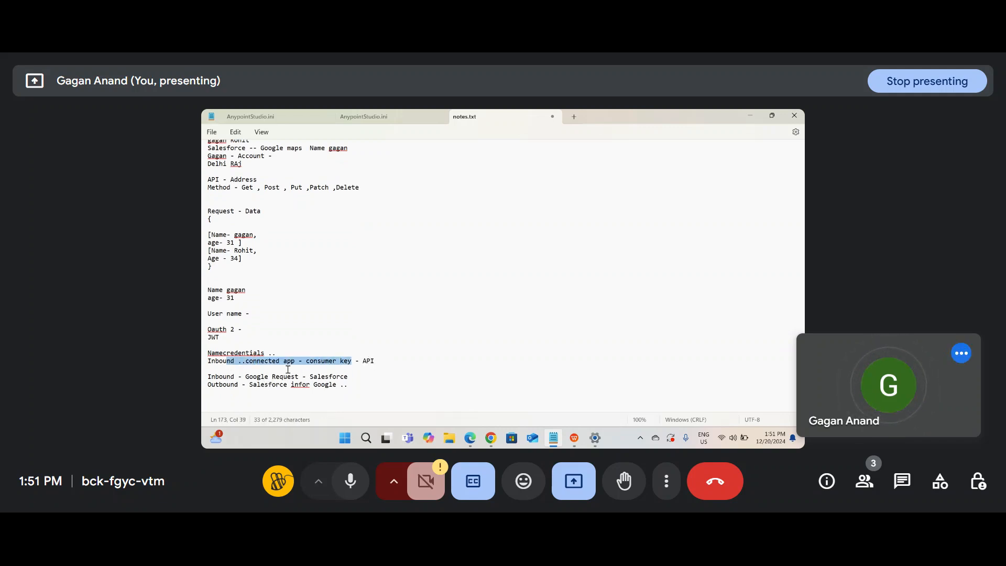
pyautogui.doubleClick(396, 362)
pyautogui.click(396, 363)
pyautogui.write('-')
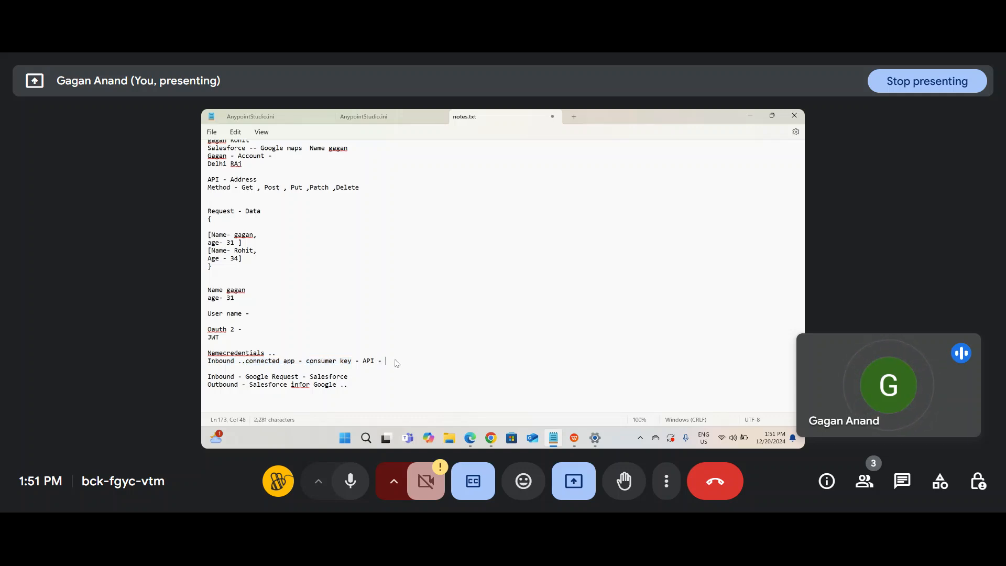
pyautogui.click(212, 361)
pyautogui.doubleClick(212, 360)
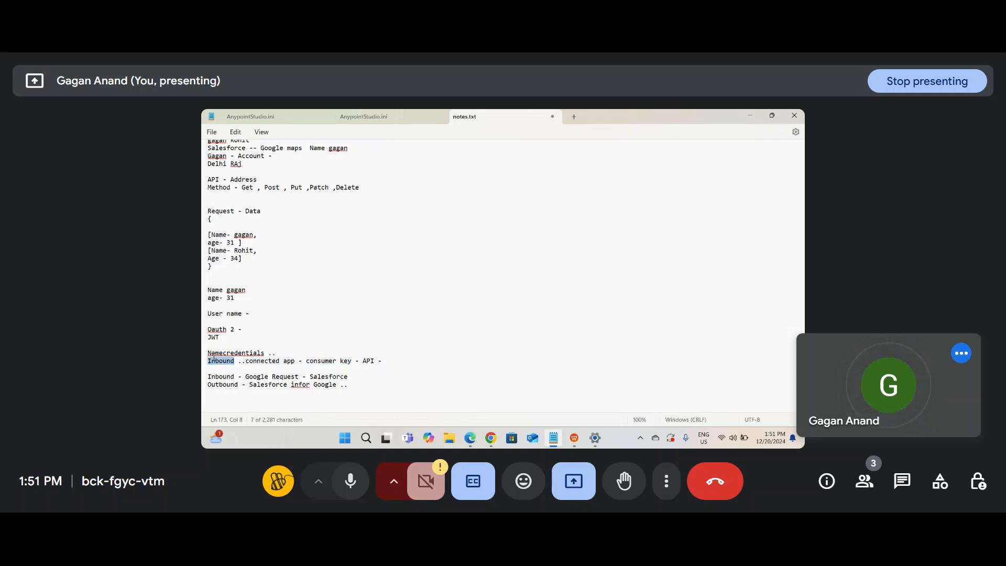
# Step: Add a closing 'API - Method - Auth' line below the Outbound notes
pyautogui.click(376, 392)
pyautogui.press('Return')
pyautogui.write('AP ')
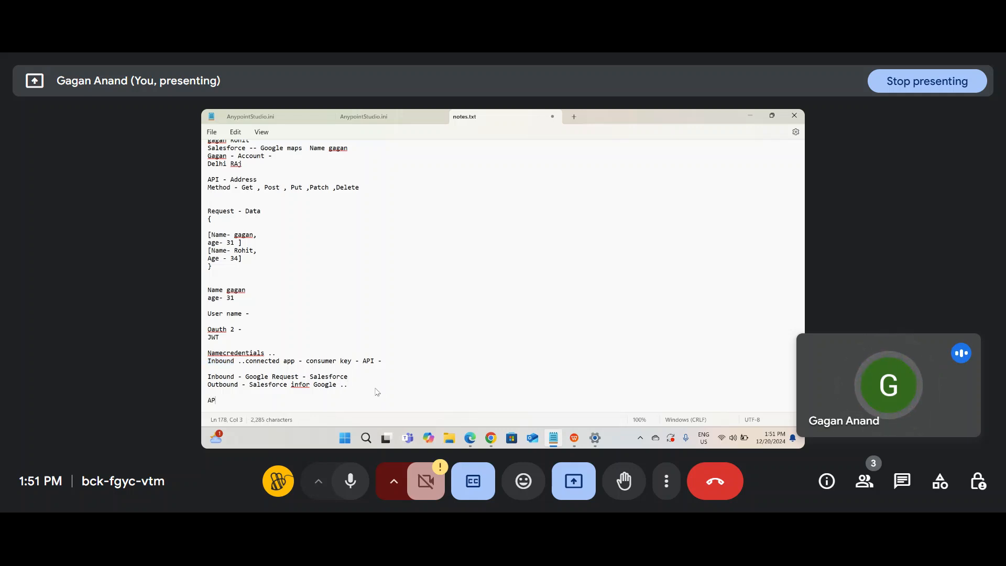
pyautogui.write('I')
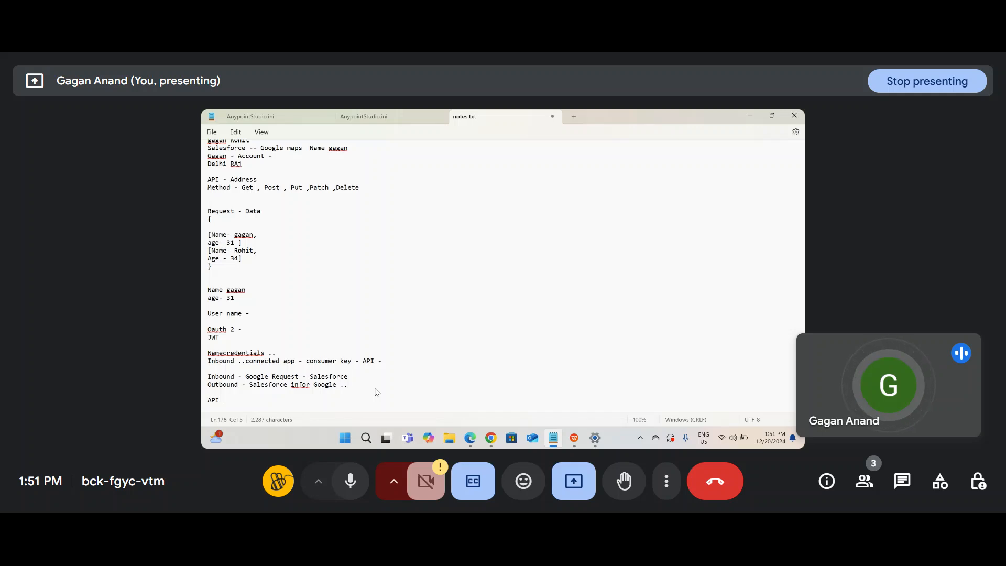
pyautogui.write('- Method')
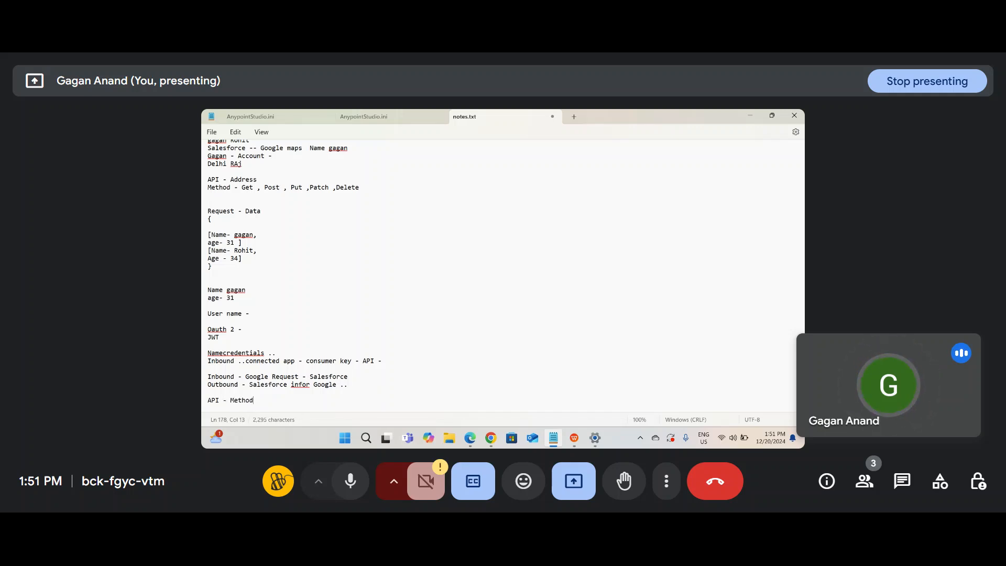
pyautogui.write(' - Auth')
pyautogui.doubleClick(327, 386)
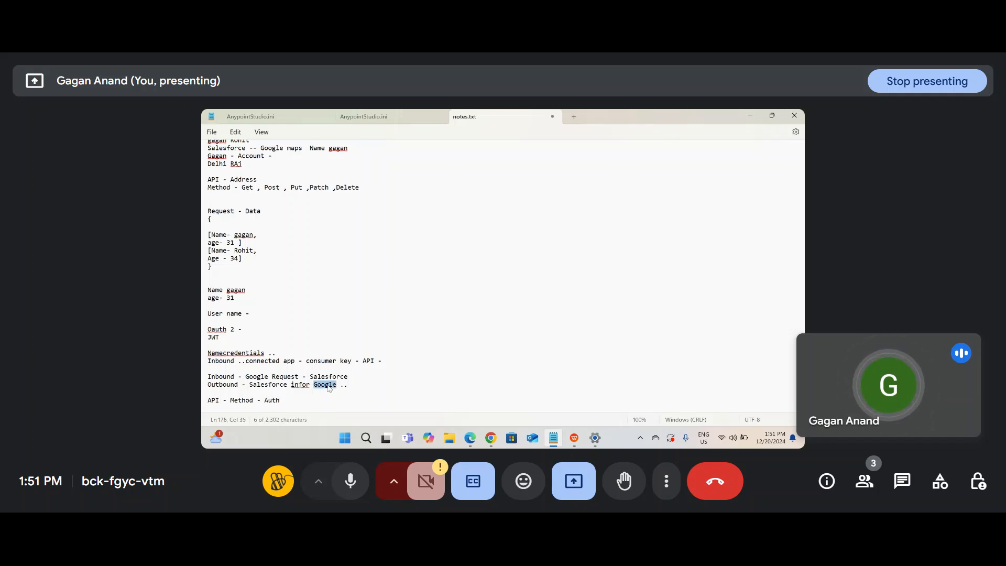
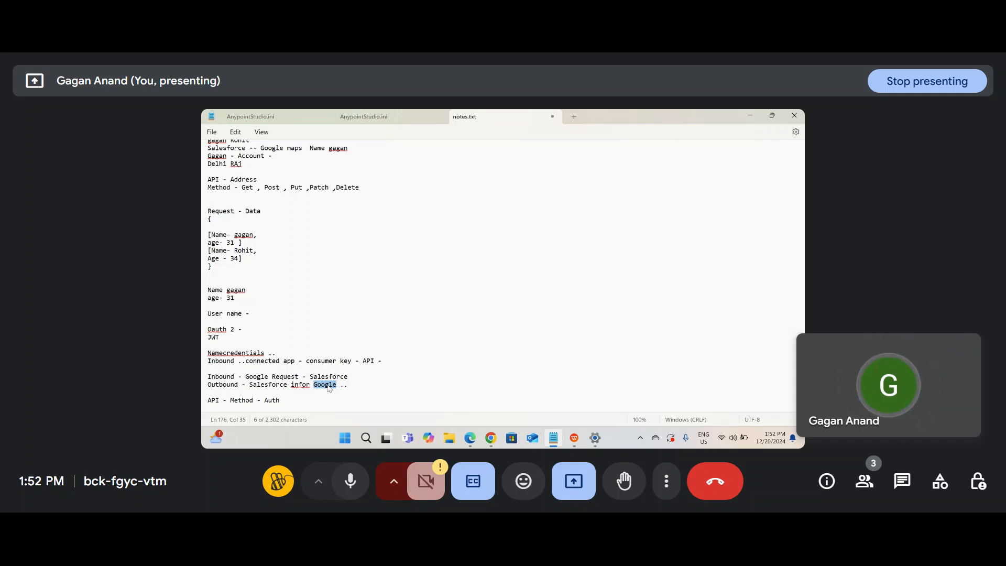
# Step: Select the words 'Salesforce' and 'Google' on the Outbound line of the notes
pyautogui.doubleClick(269, 386)
pyautogui.moveTo(313, 386); pyautogui.dragTo(208, 377)
pyautogui.click(348, 386)
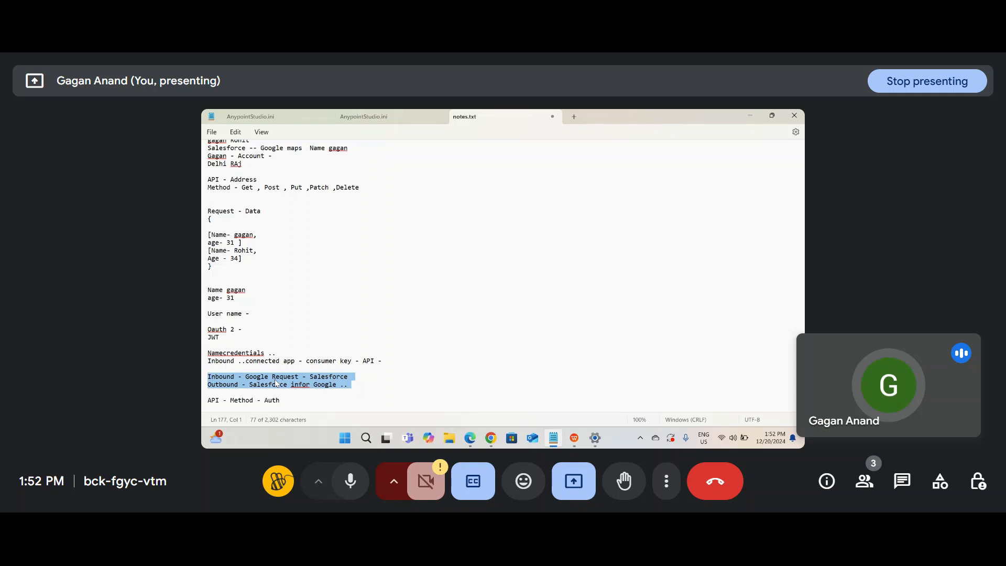
pyautogui.click(315, 386)
pyautogui.doubleClick(314, 386)
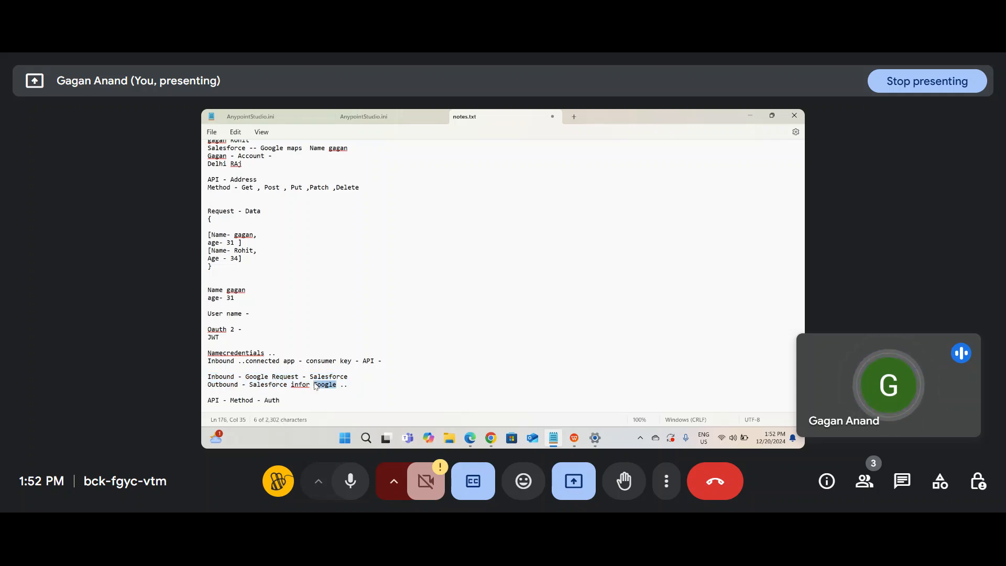
# Step: Append '- Request - Rest API JSON .... SOap XML' after Auth on the last API line
pyautogui.click(296, 399)
pyautogui.click(278, 401)
pyautogui.click(282, 403)
pyautogui.write('- ')
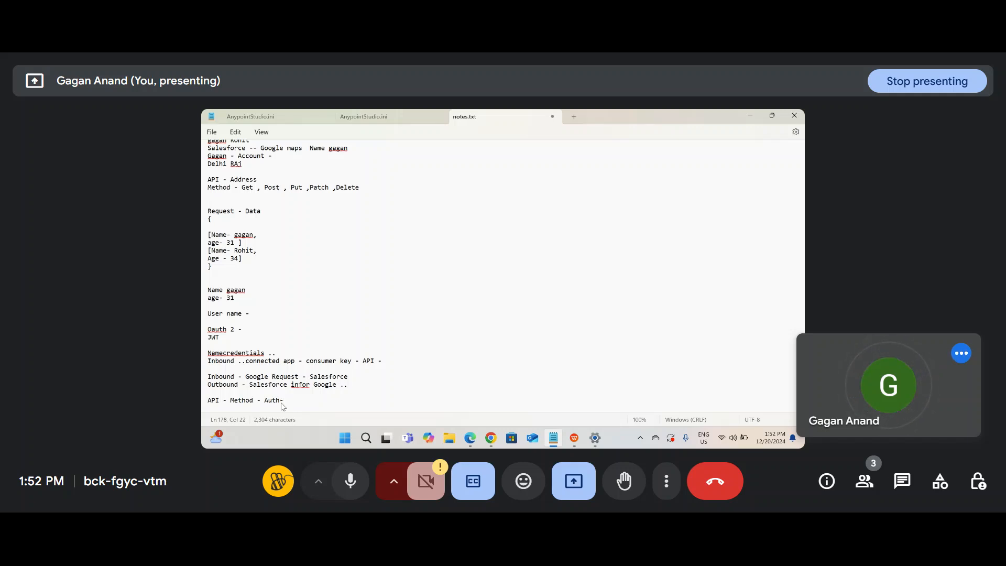
pyautogui.write('Request - Resp')
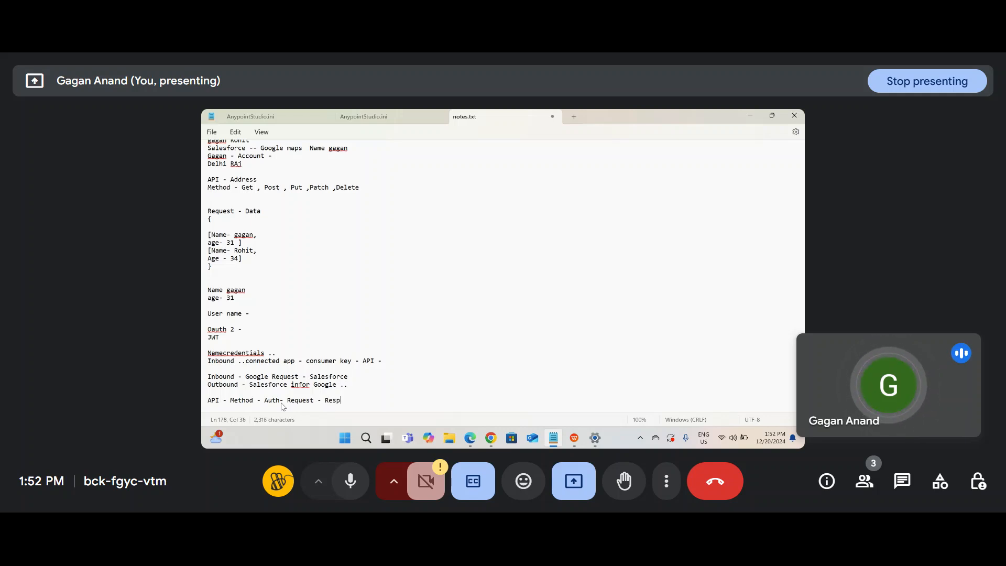
pyautogui.press('BackSpace')
pyautogui.write('t API ')
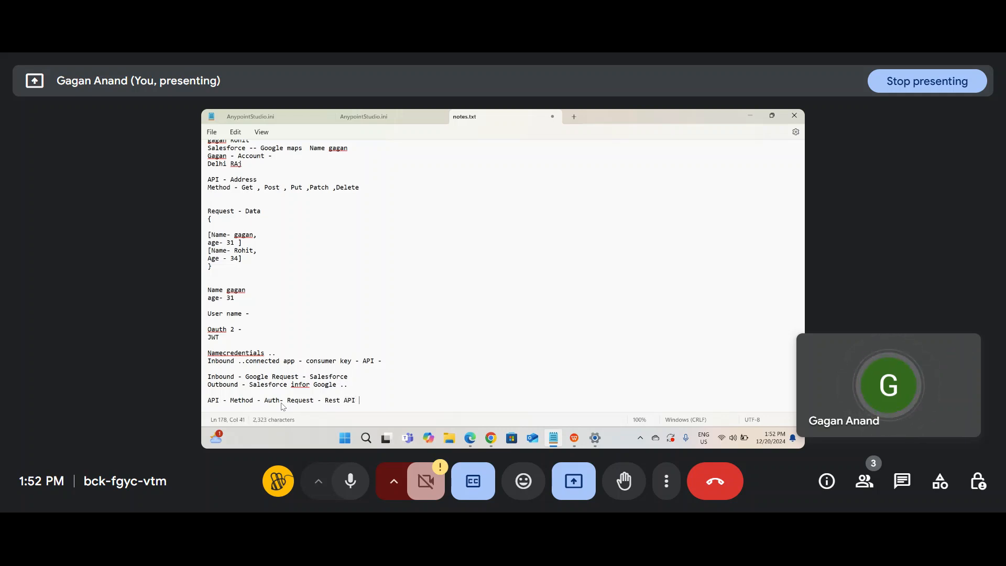
pyautogui.write('.. SOap ')
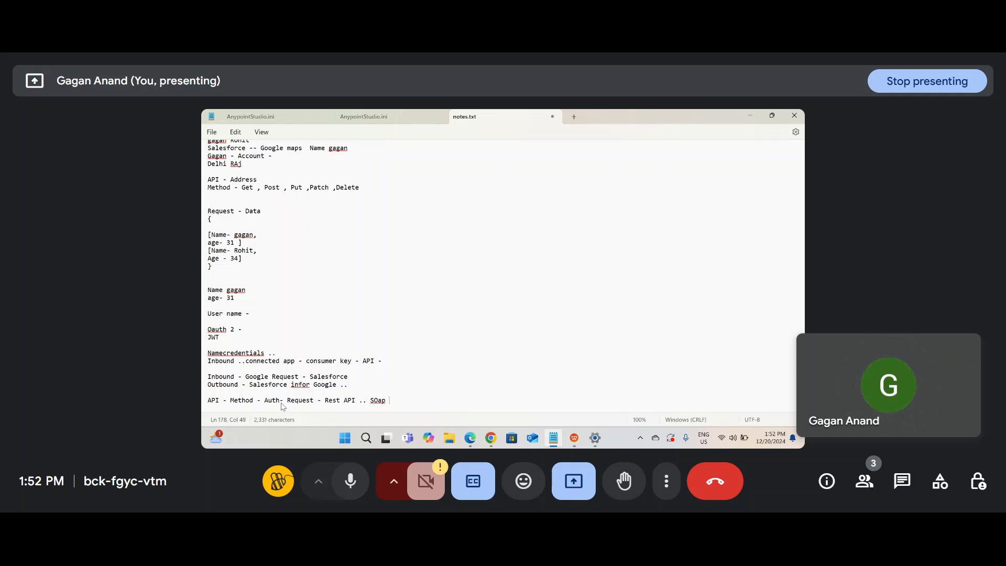
pyautogui.write('XML')
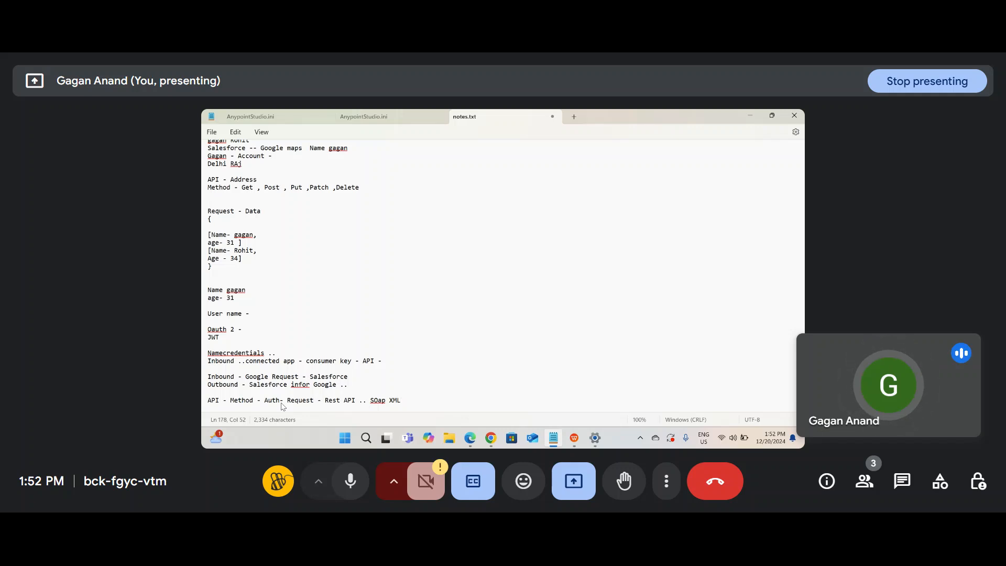
pyautogui.click(362, 401)
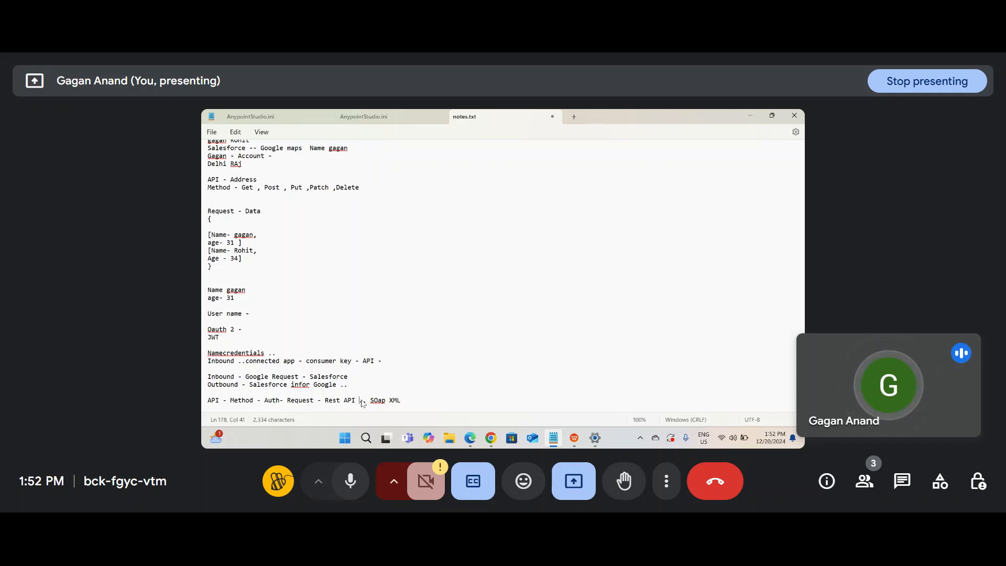
pyautogui.write('JSON ..')
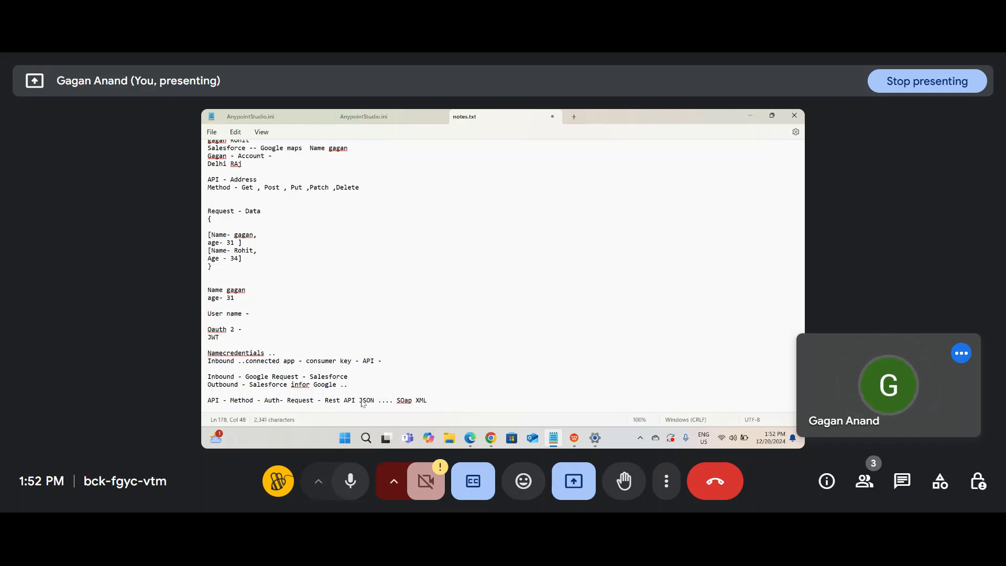
pyautogui.scroll(-1, 439, 394)
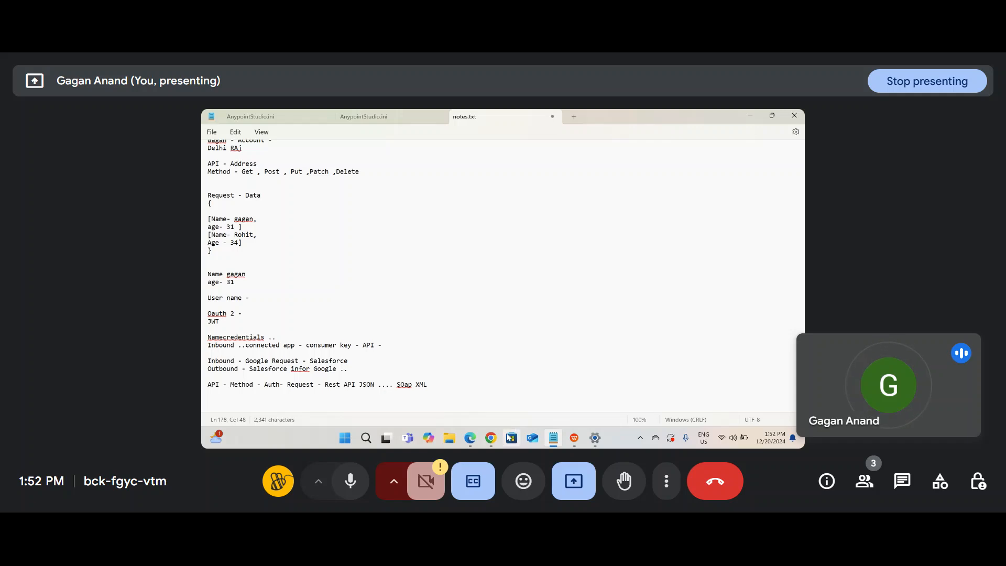
# Step: Back in the Integration Procedure designer, add an HTTP Action step to the structure
pyautogui.moveTo(490, 438)
pyautogui.click(474, 412)
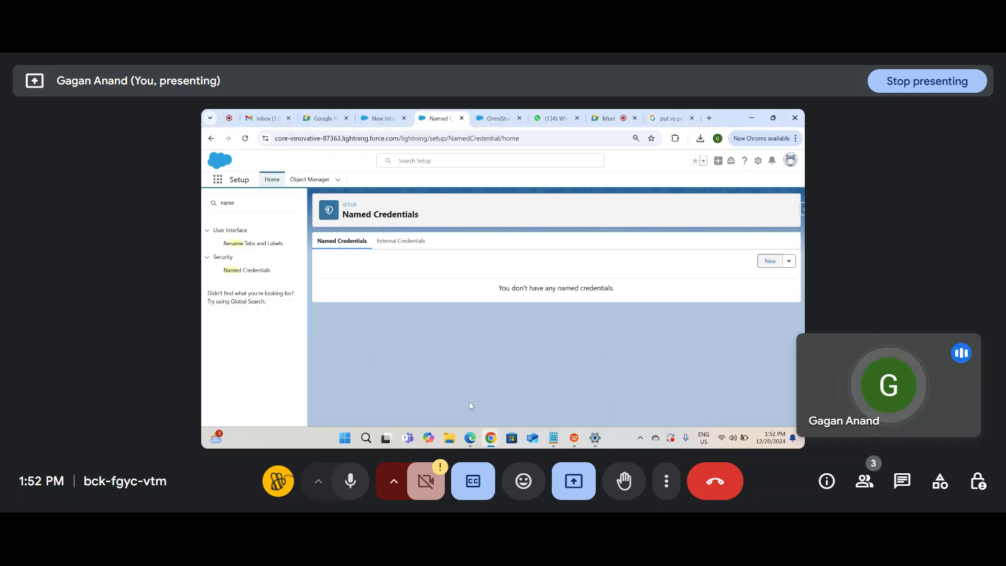
pyautogui.click(487, 124)
pyautogui.moveTo(442, 278)
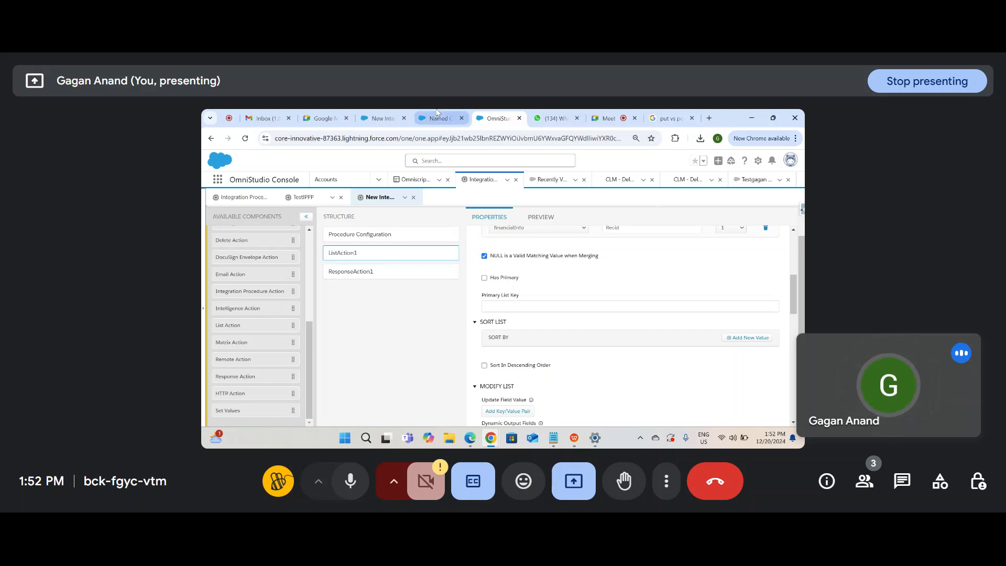
pyautogui.click(437, 119)
pyautogui.click(381, 119)
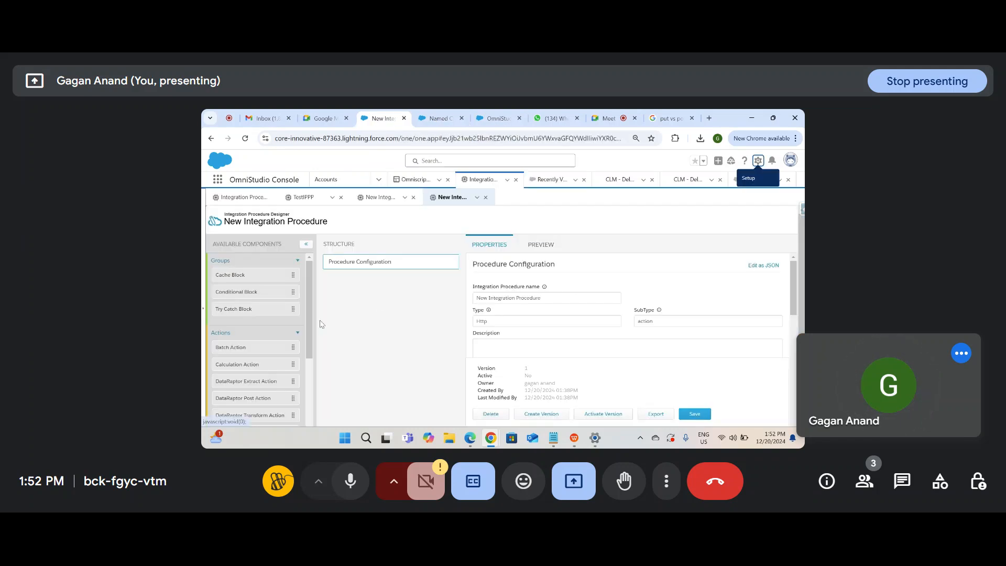
pyautogui.scroll(-5, 310, 337)
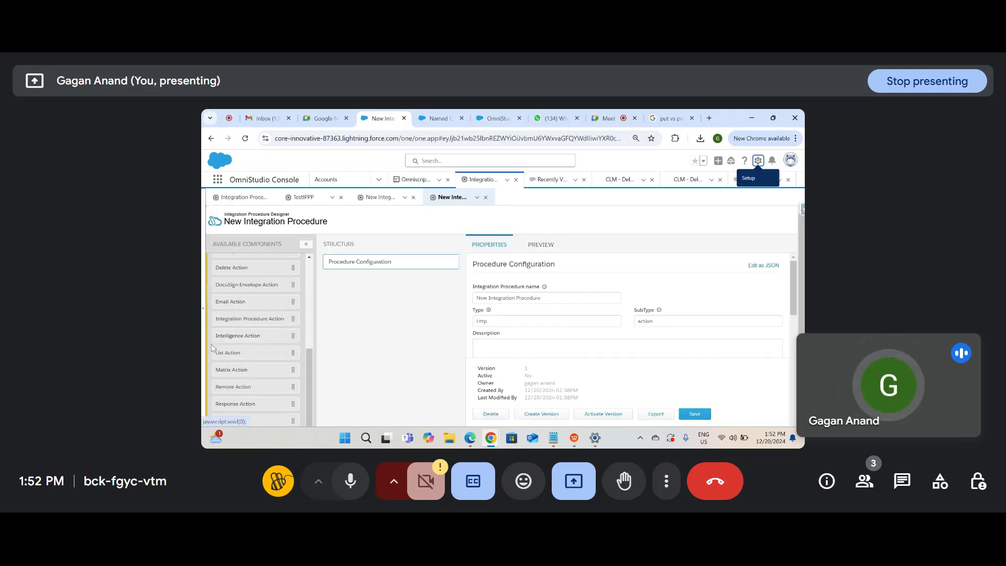
pyautogui.scroll(-2, 802, 241)
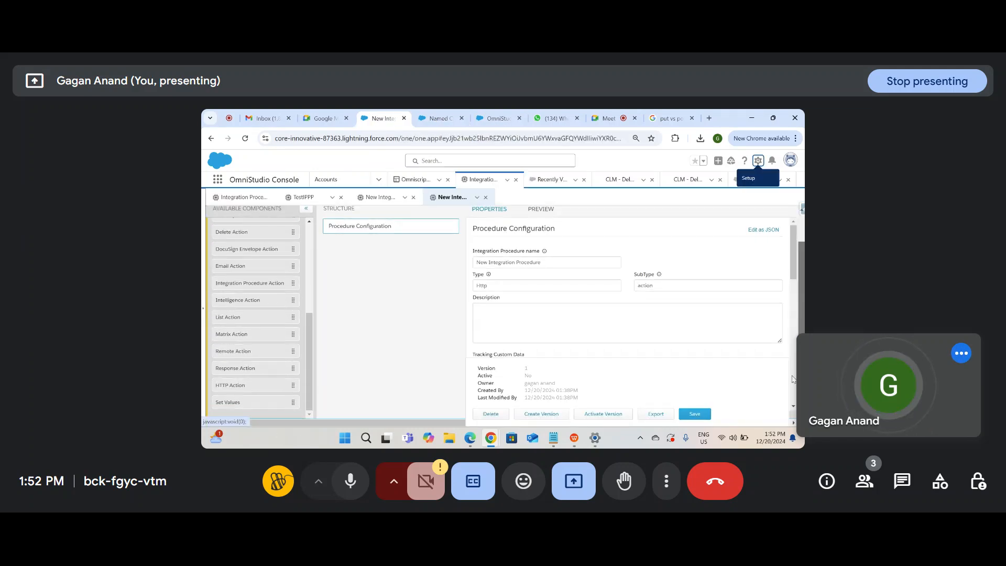
pyautogui.moveTo(268, 392); pyautogui.dragTo(398, 247)
# Step: Expand REST Options on HTTPAction1 and set the HTTP Method to GET
pyautogui.scroll(-1, 620, 343)
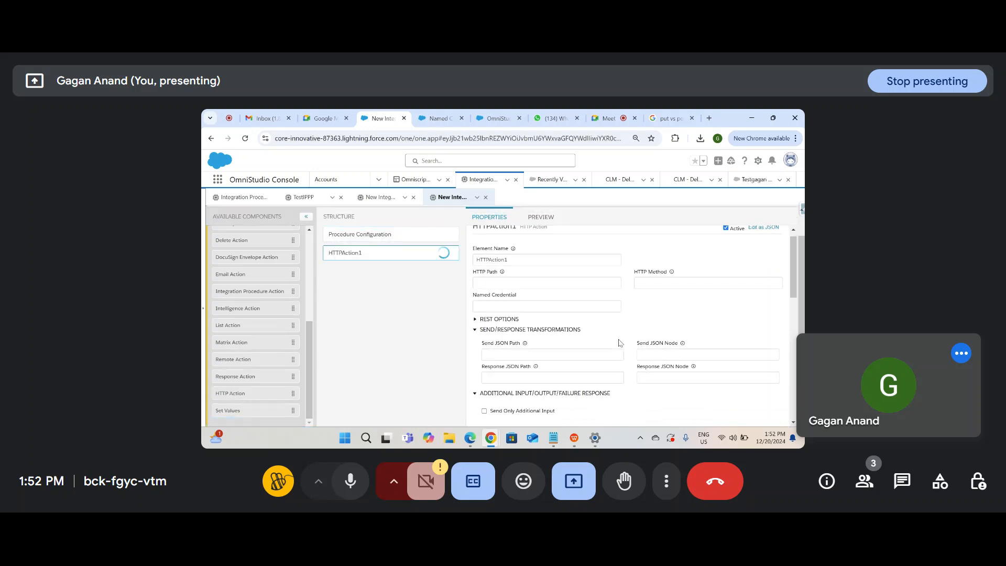
pyautogui.click(507, 319)
pyautogui.scroll(1, 527, 384)
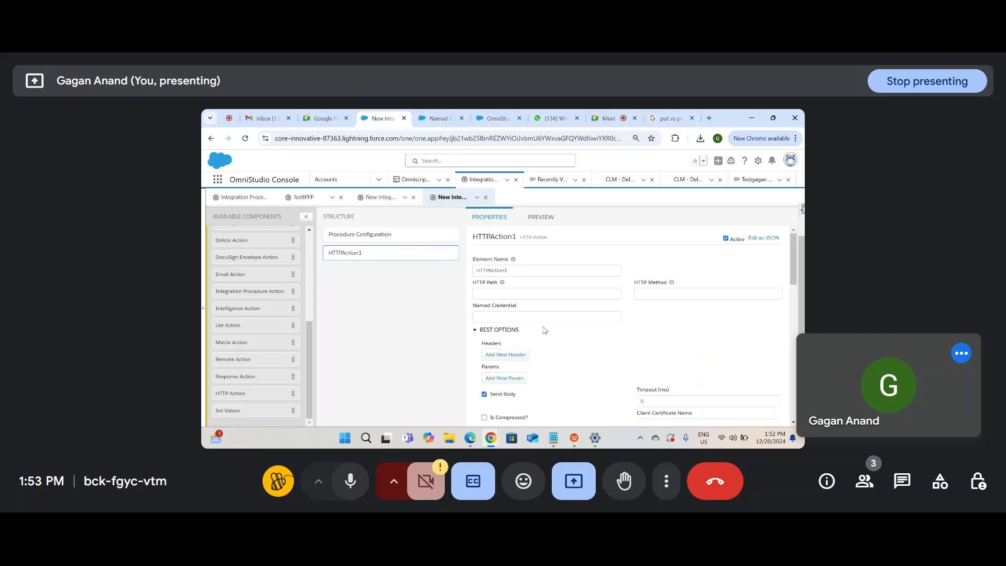
pyautogui.click(573, 294)
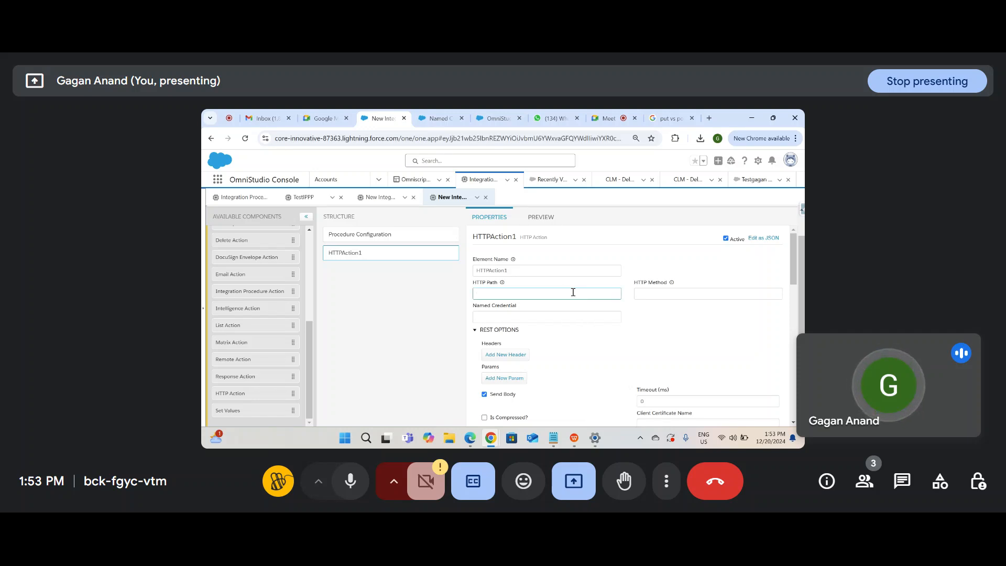
pyautogui.click(671, 291)
pyautogui.moveTo(671, 283)
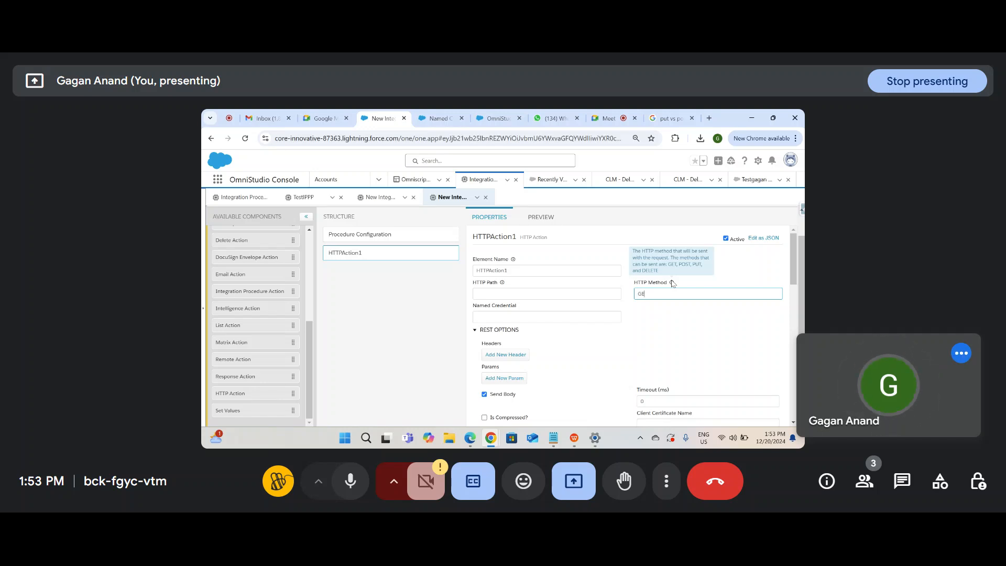
pyautogui.click(667, 354)
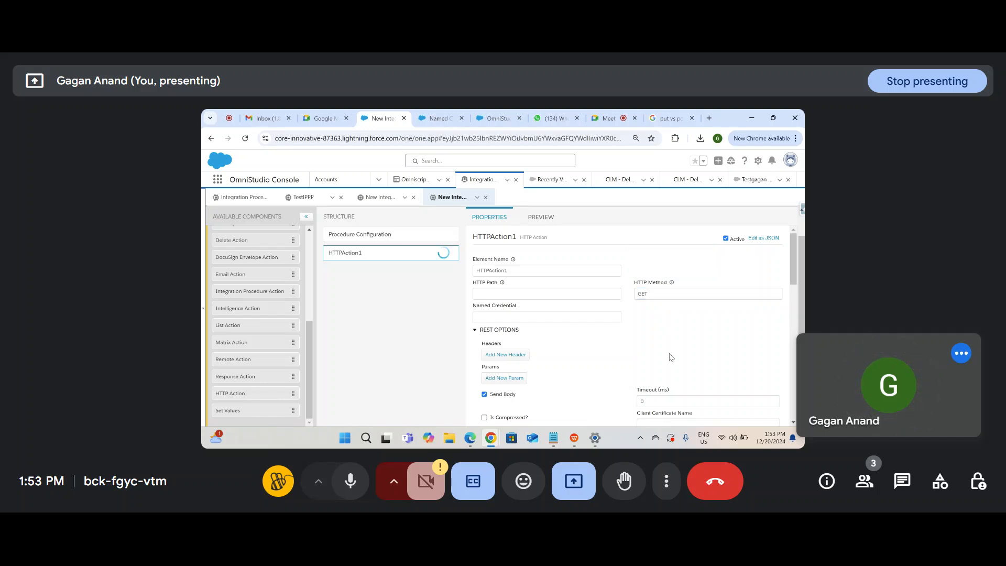
# Step: Inspect HTTPAction1's HTTP Path and Named Credential fields
pyautogui.click(509, 297)
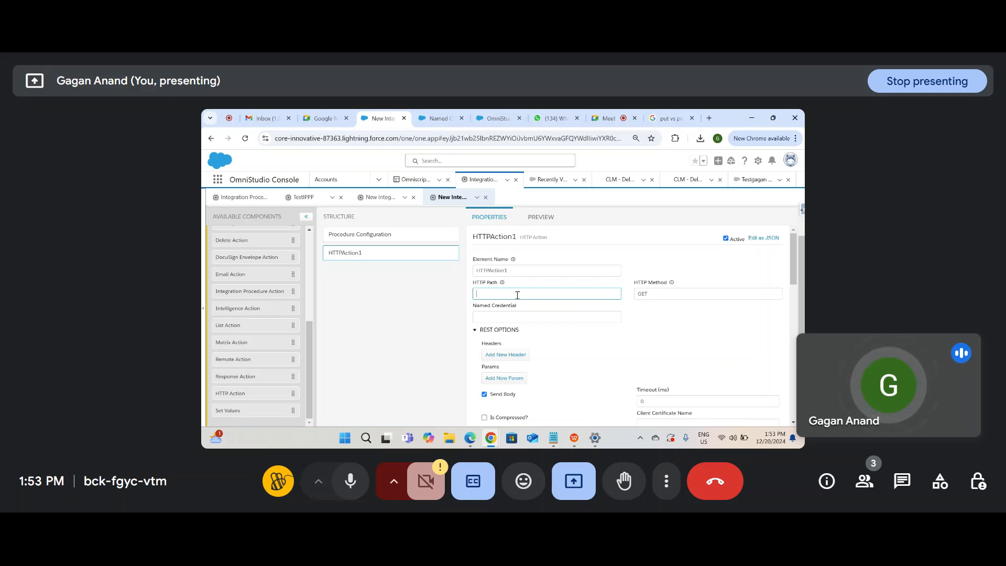
pyautogui.click(516, 315)
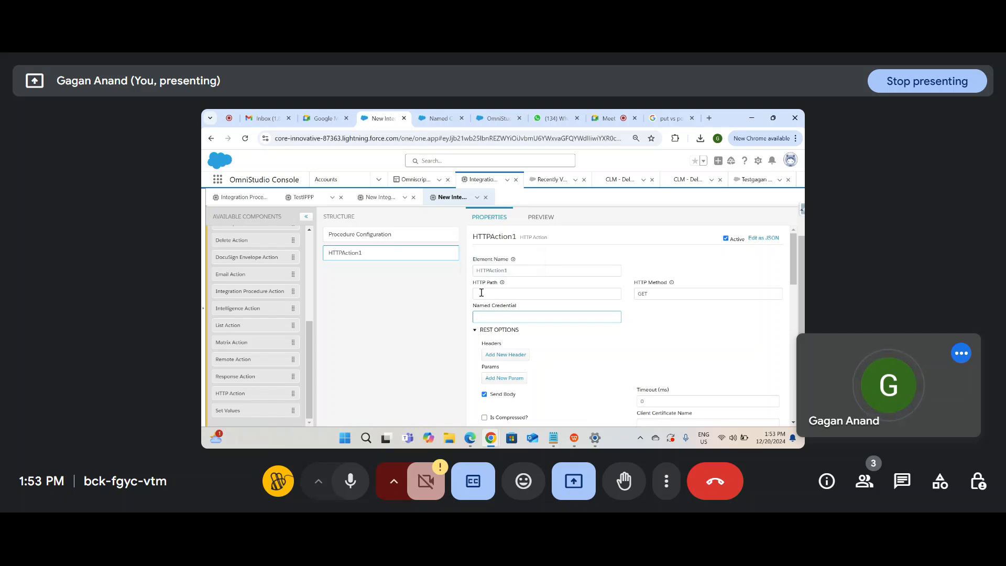
pyautogui.moveTo(654, 343); pyautogui.dragTo(694, 313)
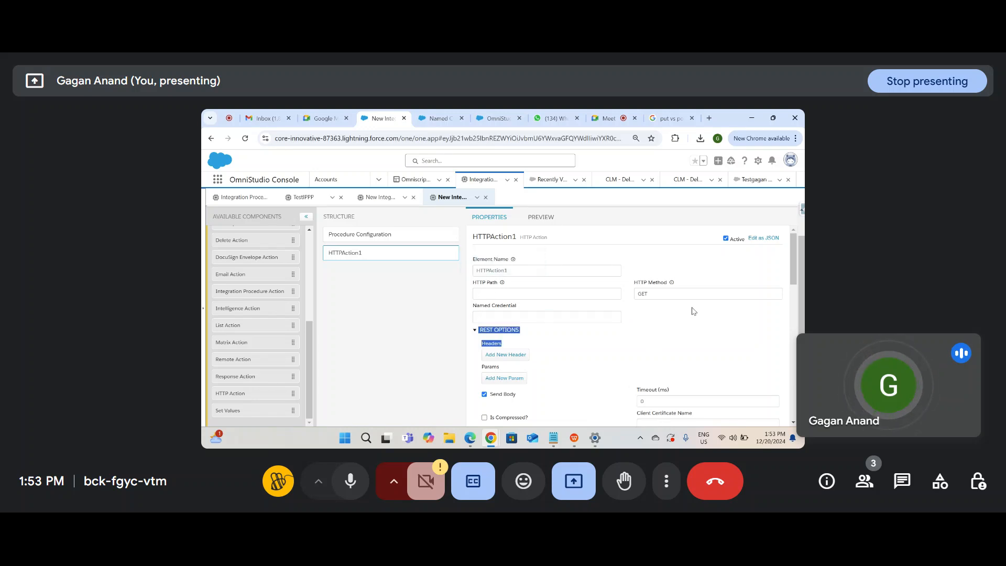
pyautogui.click(557, 293)
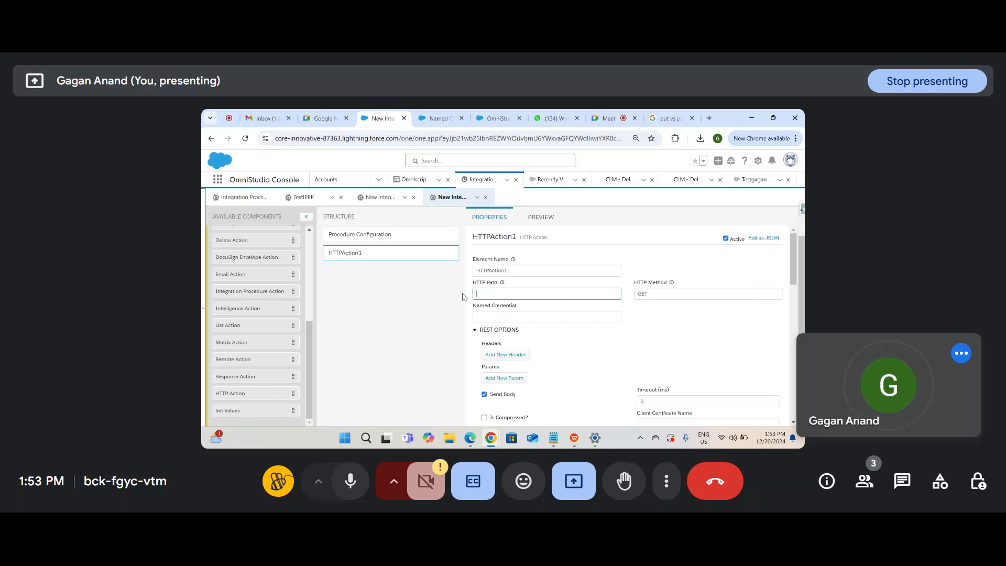
pyautogui.click(508, 318)
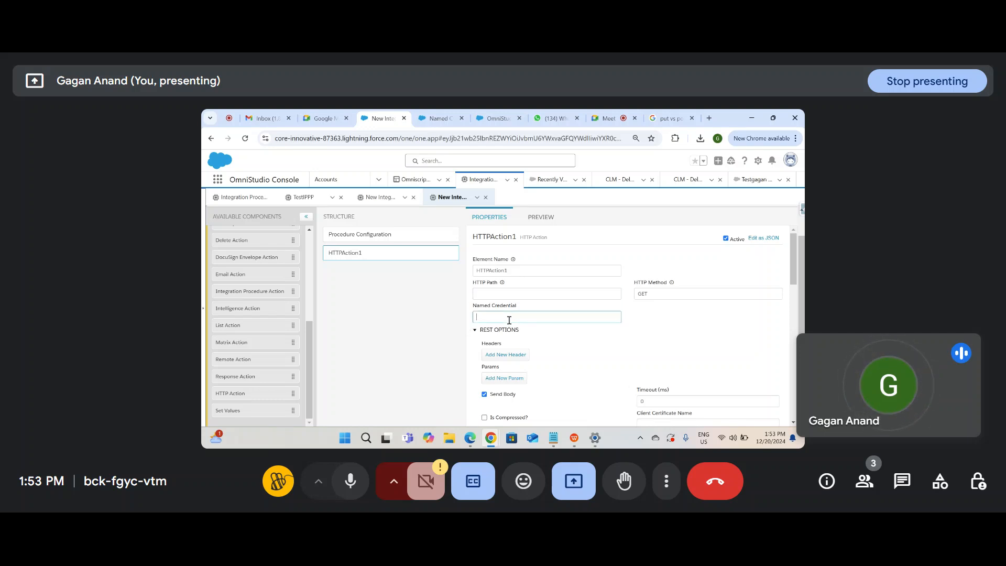
# Step: In Setup, compare the Named Credentials and External Credentials lists
pyautogui.click(434, 116)
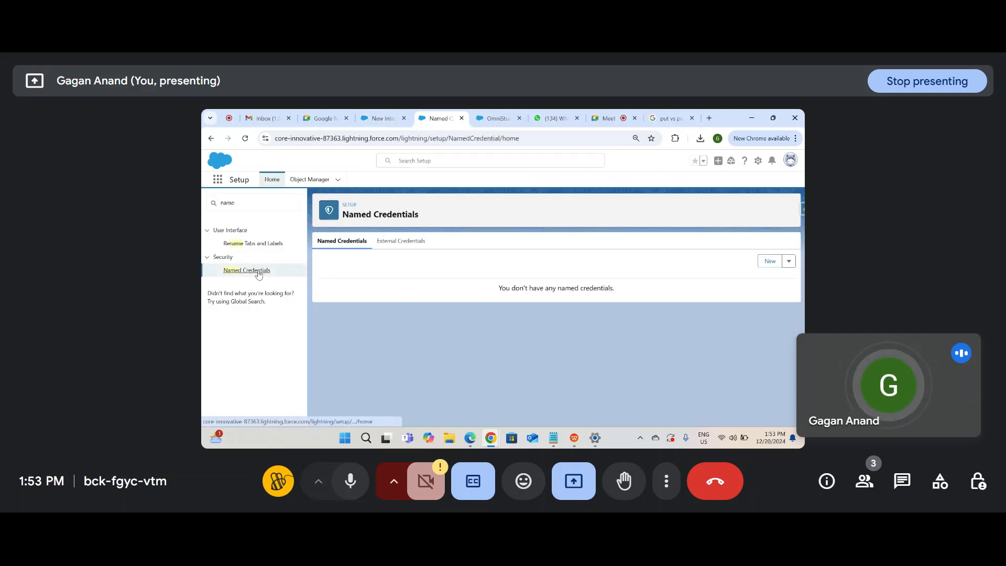
pyautogui.click(381, 123)
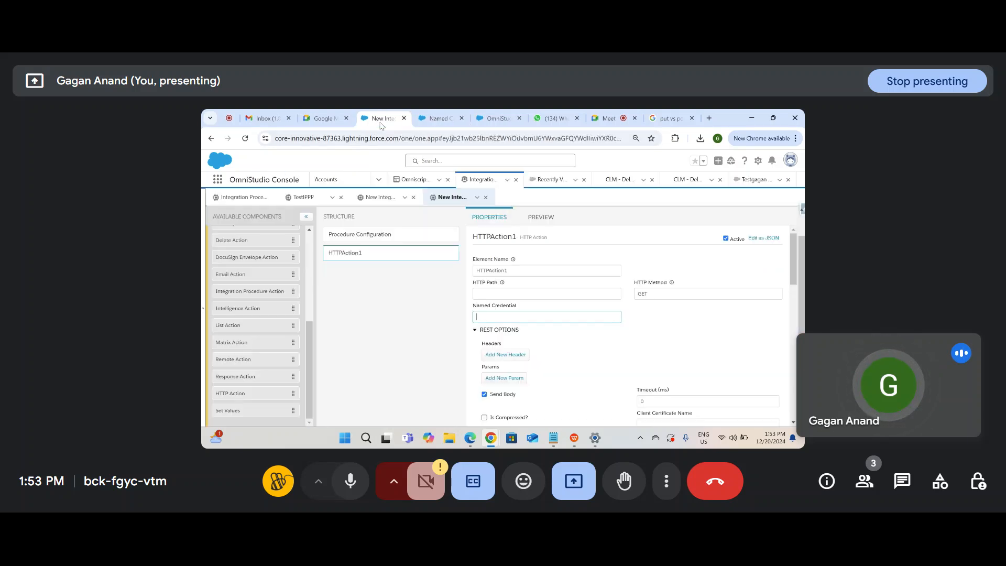
pyautogui.click(425, 118)
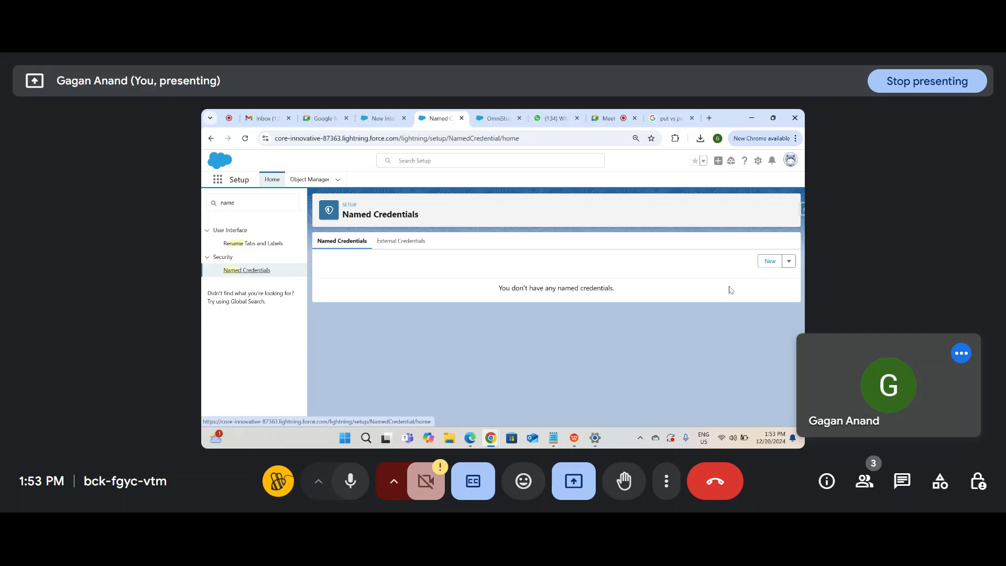
pyautogui.click(413, 241)
pyautogui.click(341, 241)
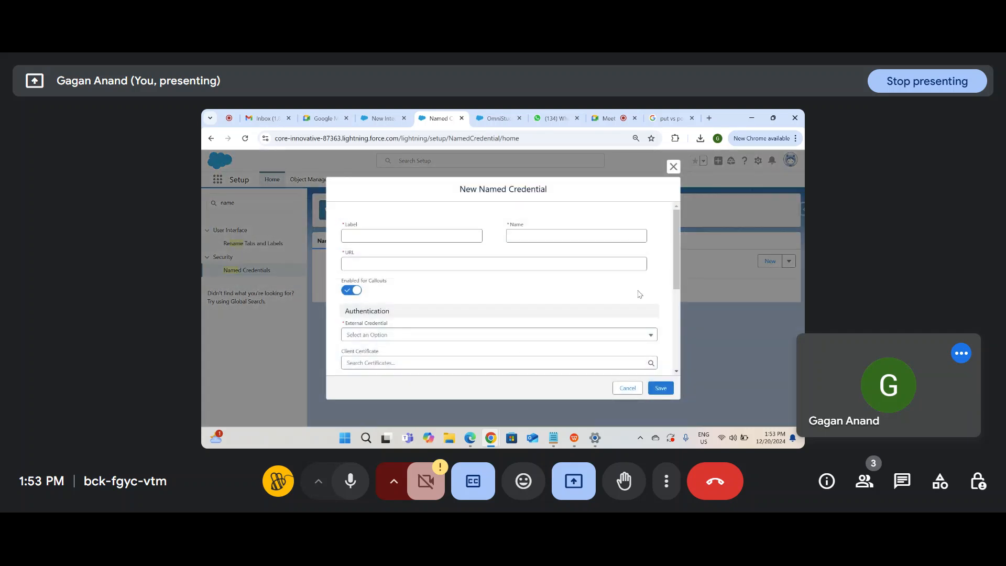
# Step: Cancel the New Named Credential form without saving and click into Quick Find
pyautogui.click(527, 267)
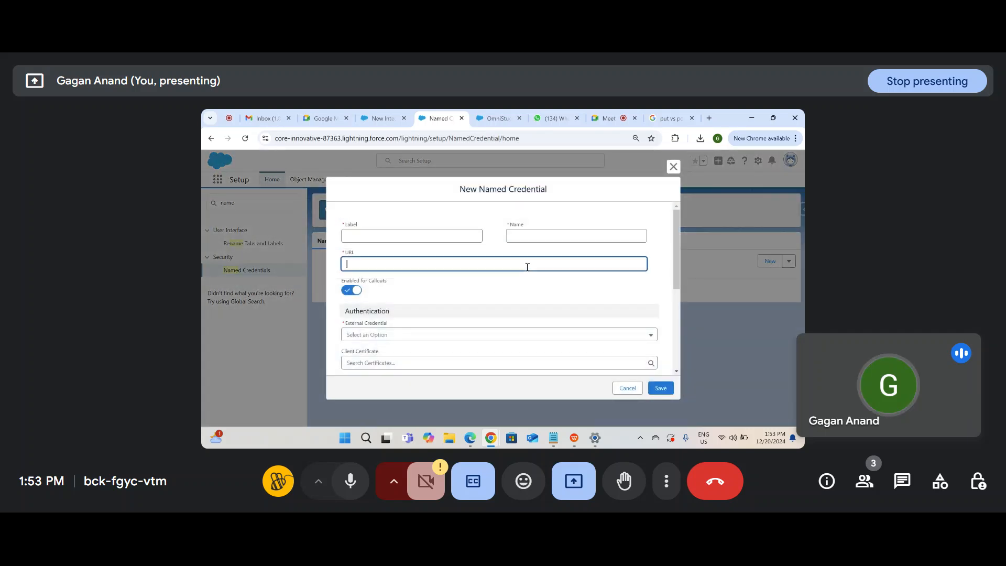
pyautogui.click(673, 166)
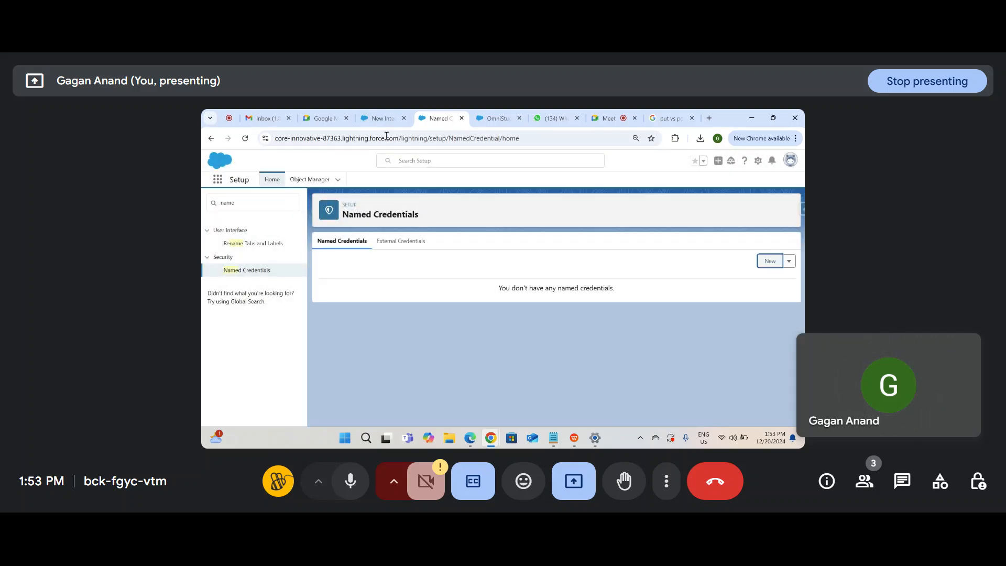
pyautogui.click(235, 203)
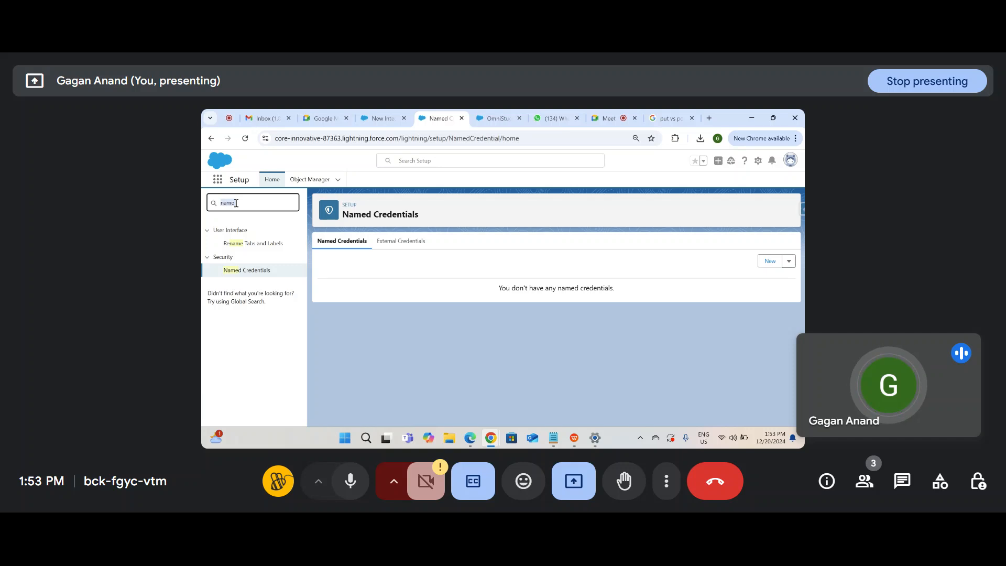
# Step: On HTTPAction1, add an empty additional-input key/value row
pyautogui.click(371, 117)
pyautogui.scroll(-3, 558, 335)
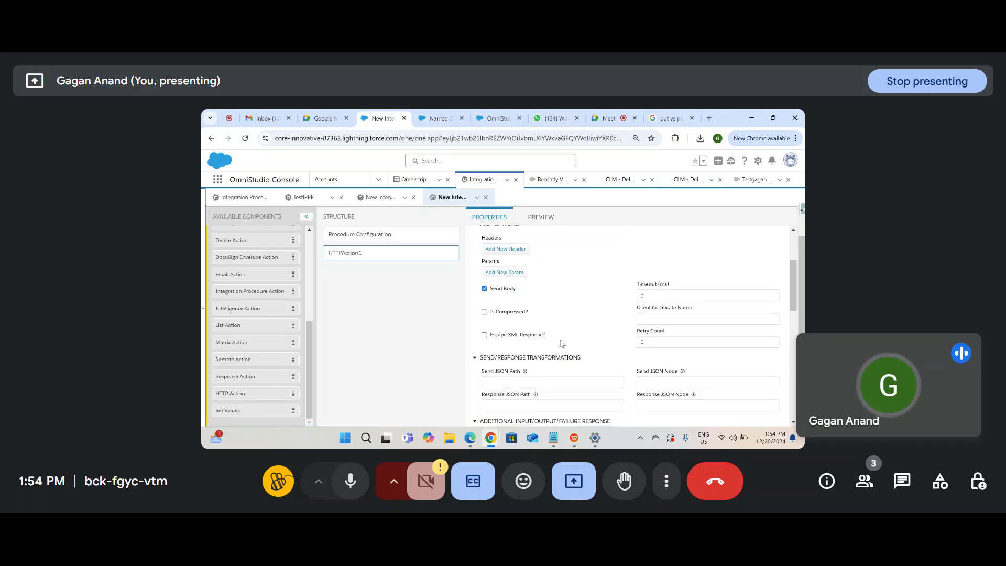
pyautogui.scroll(-1, 560, 343)
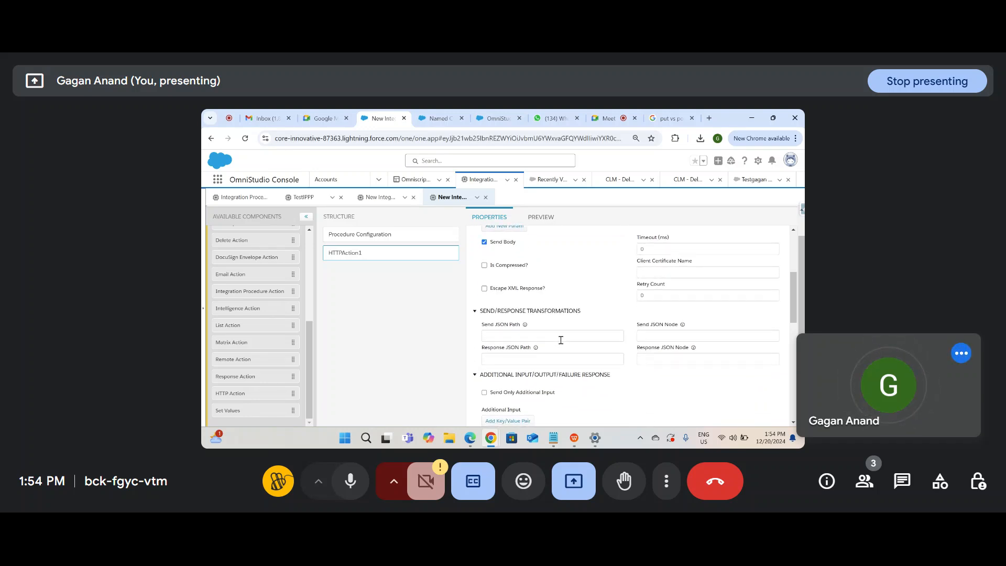
pyautogui.scroll(-2, 560, 340)
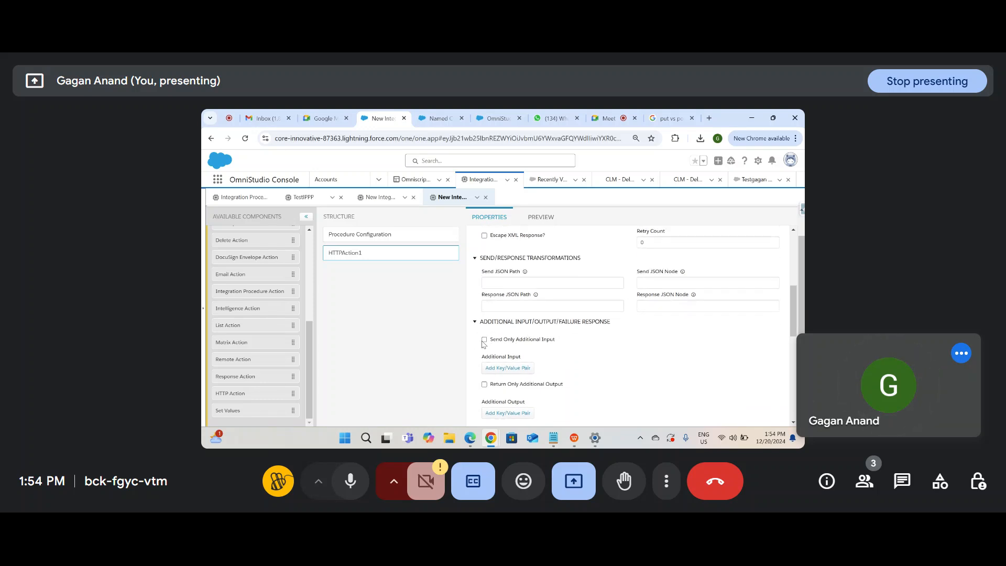
pyautogui.click(502, 367)
# Step: Scroll through HTTPAction1's properties to review its settings
pyautogui.scroll(-1, 602, 359)
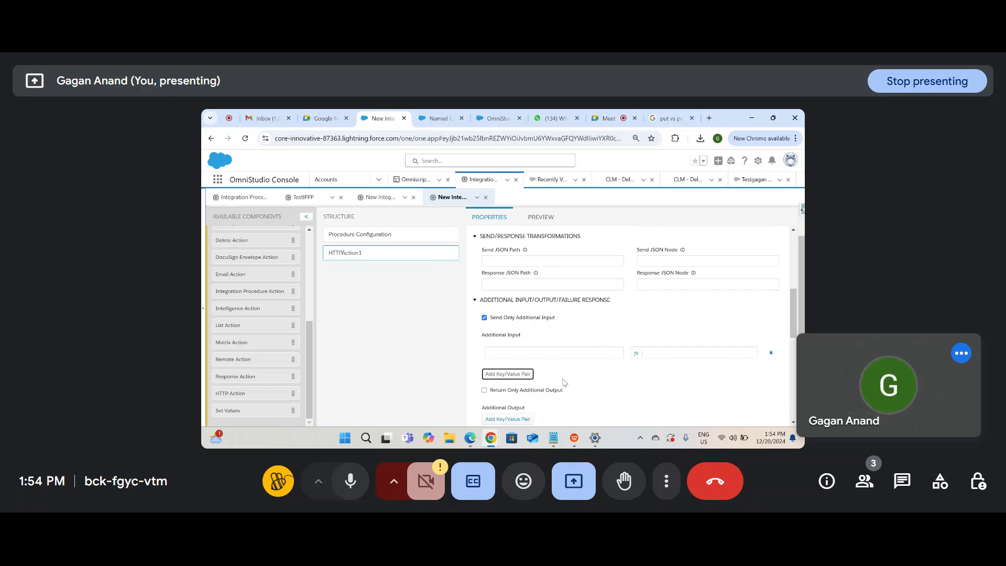
pyautogui.scroll(-3, 635, 382)
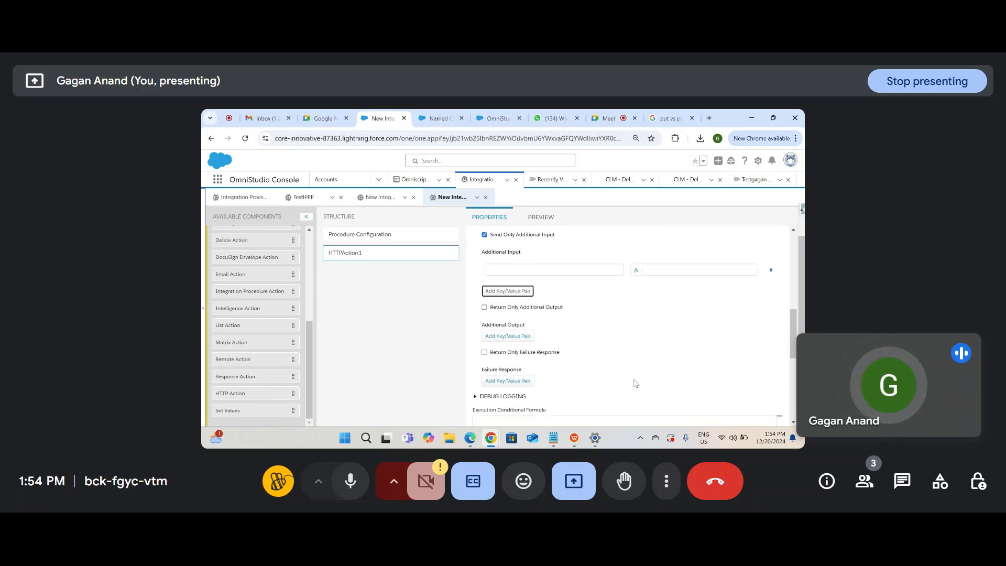
pyautogui.scroll(6, 635, 383)
pyautogui.scroll(-3, 634, 382)
pyautogui.scroll(-5, 634, 382)
pyautogui.scroll(10, 635, 382)
pyautogui.scroll(-10, 634, 382)
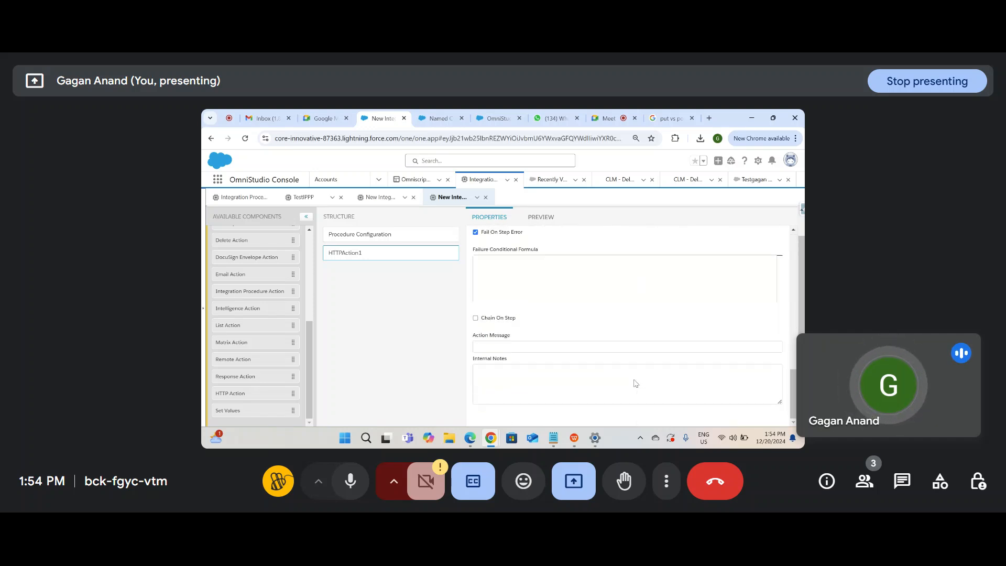
pyautogui.scroll(10, 634, 419)
pyautogui.scroll(-10, 635, 418)
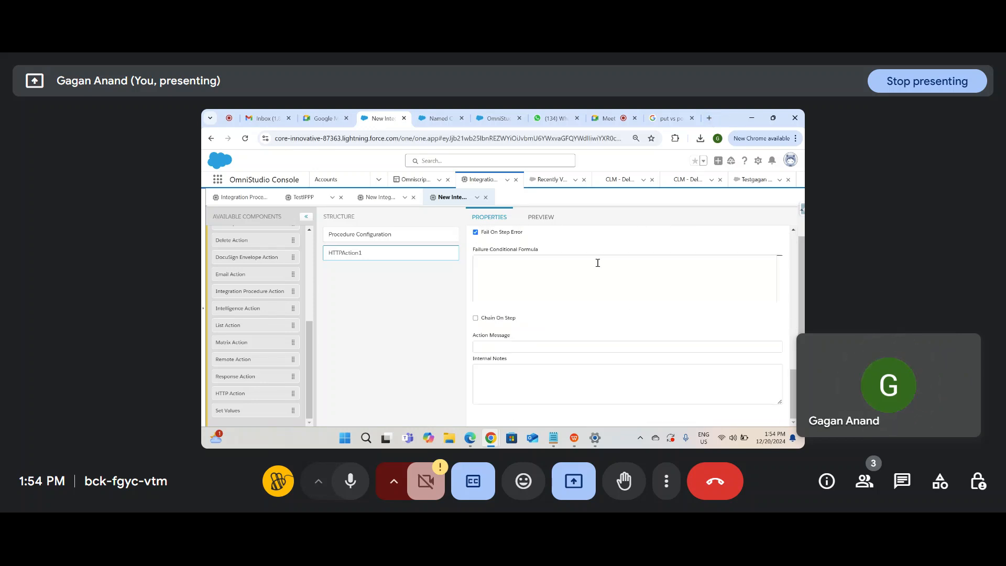
pyautogui.scroll(1, 576, 317)
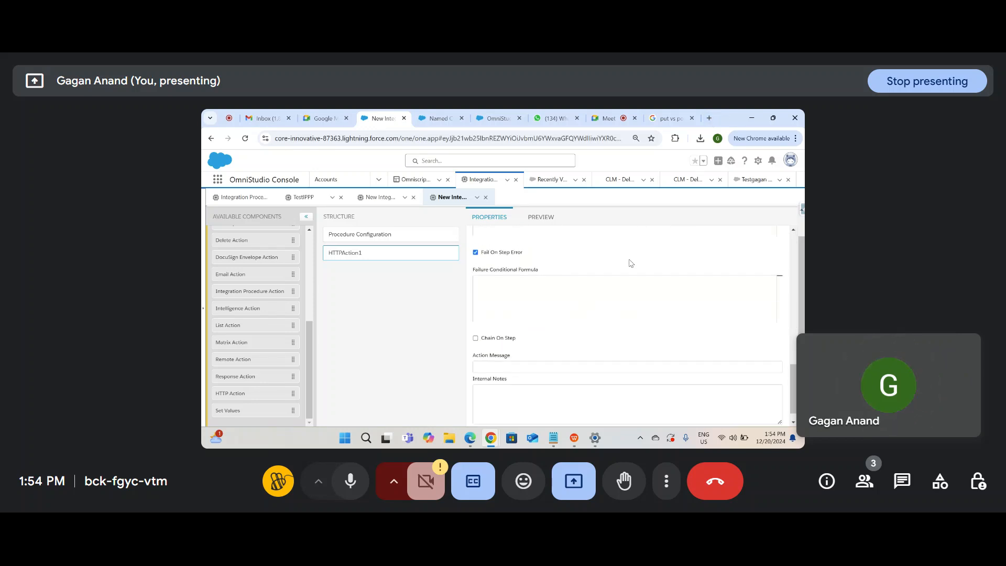
pyautogui.scroll(8, 631, 268)
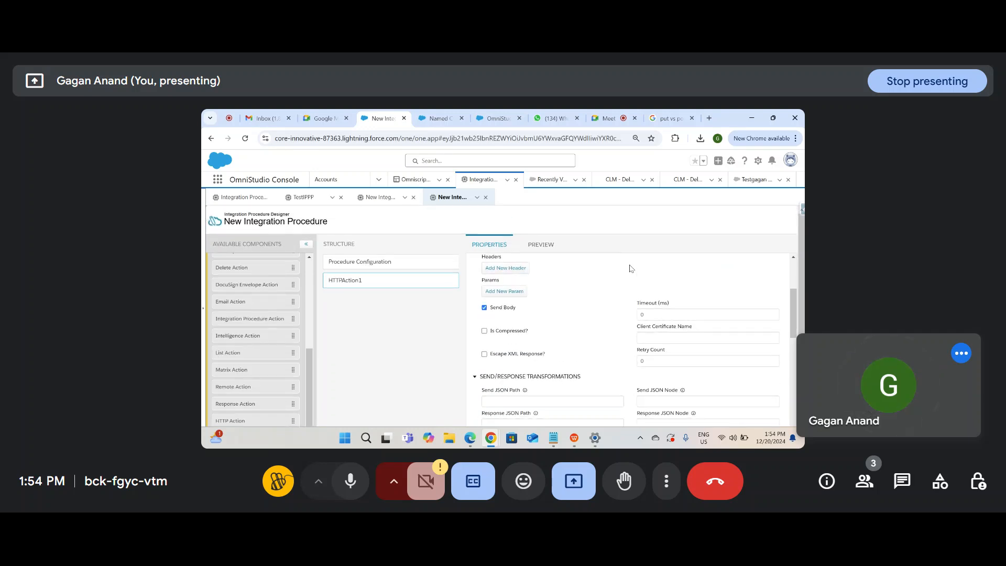
pyautogui.scroll(-3, 631, 268)
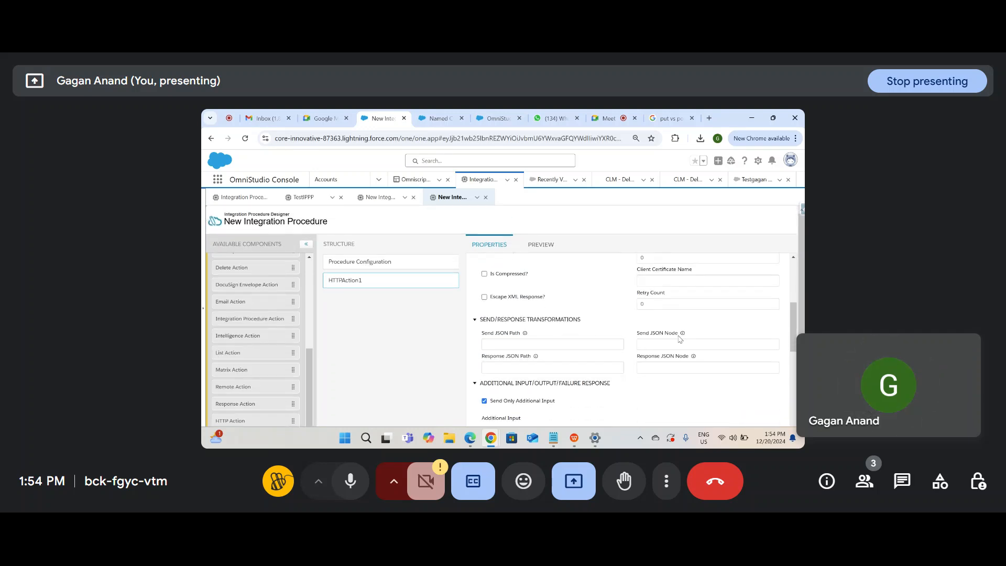
pyautogui.moveTo(684, 335)
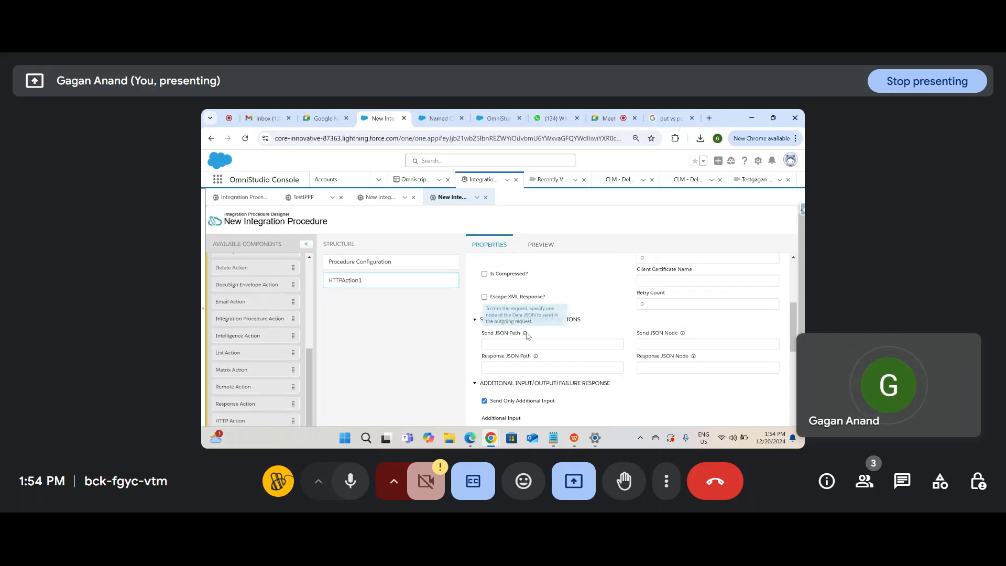
pyautogui.scroll(-1, 309, 356)
# Step: Try repeatedly to drag a Set Values step into the procedure structure
pyautogui.moveTo(254, 404); pyautogui.dragTo(376, 243)
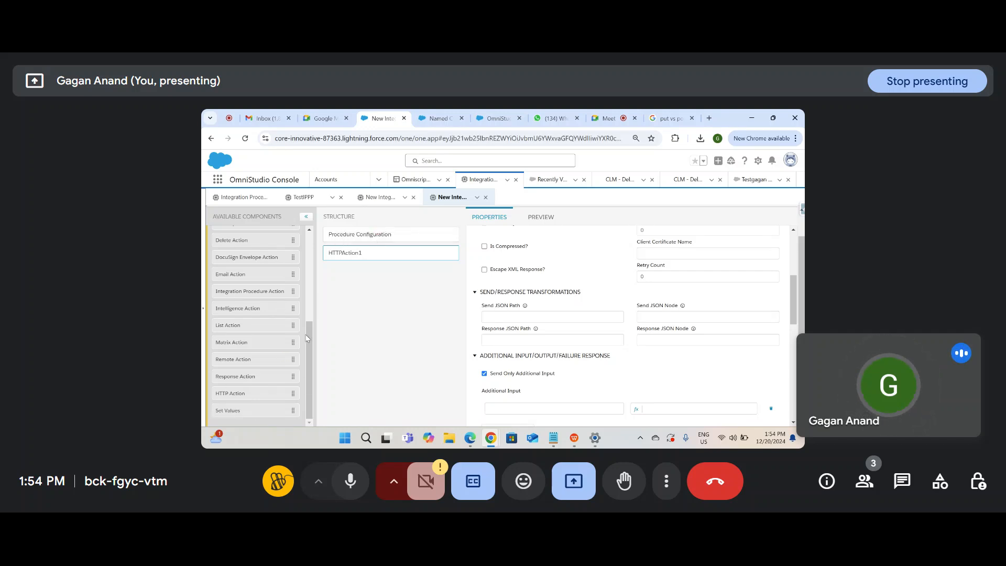
pyautogui.moveTo(243, 410); pyautogui.dragTo(367, 247)
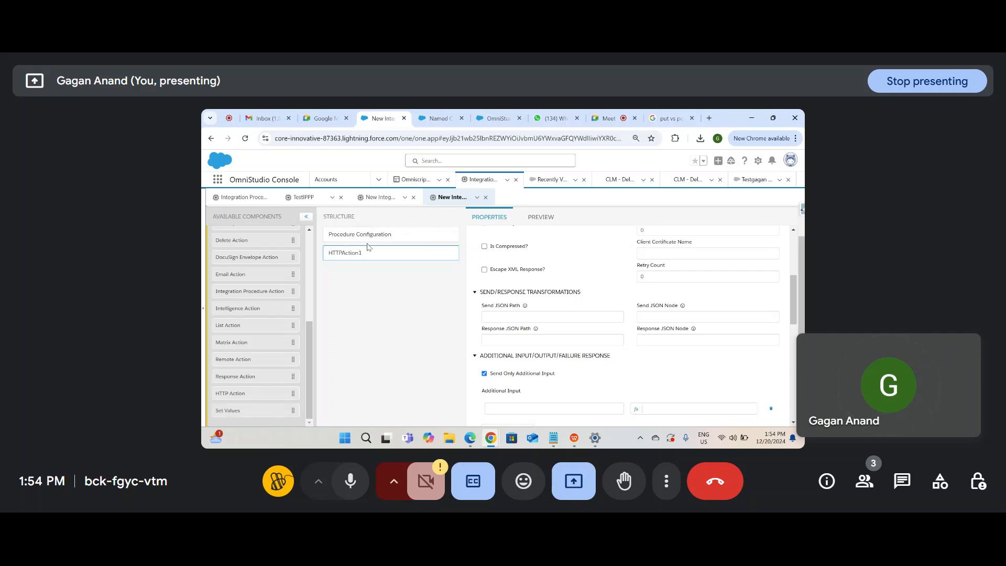
pyautogui.click(430, 264)
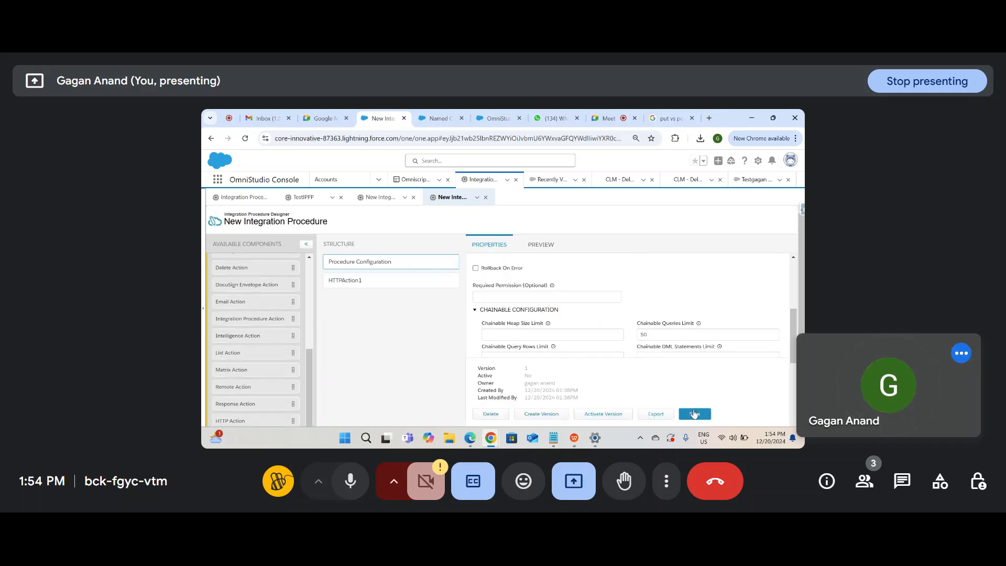
pyautogui.scroll(-1, 239, 395)
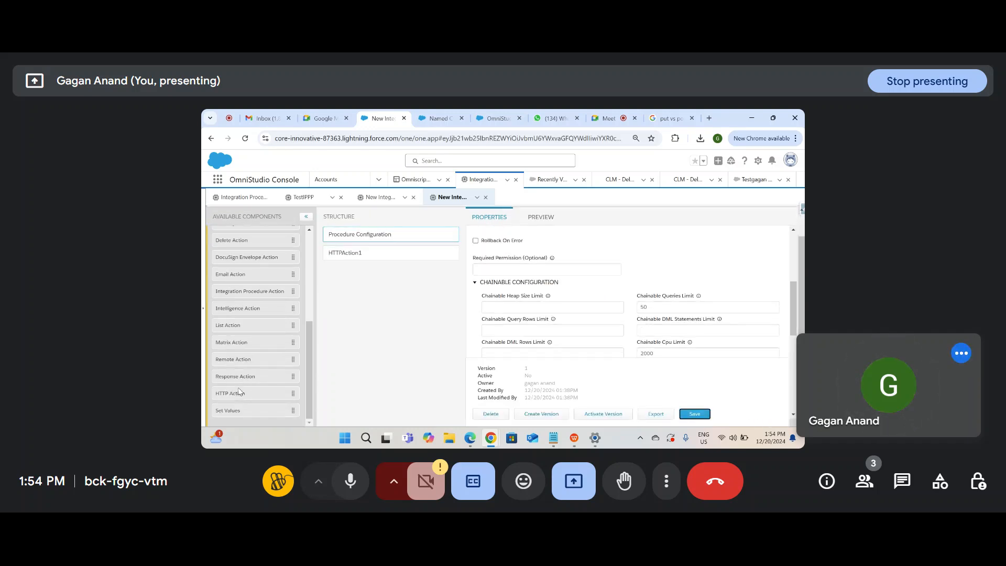
pyautogui.moveTo(233, 410); pyautogui.dragTo(370, 239)
pyautogui.moveTo(256, 411); pyautogui.dragTo(386, 238)
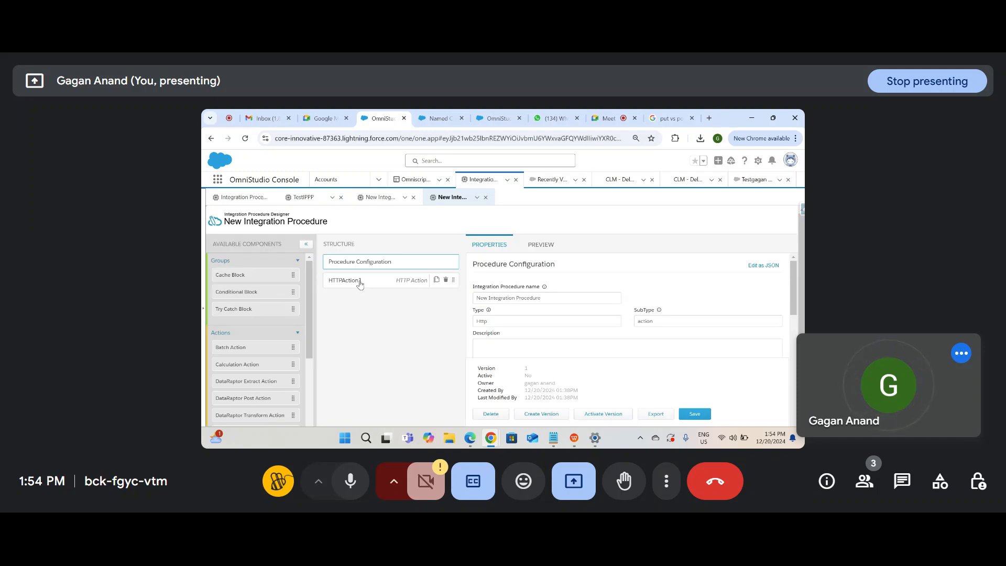
# Step: Drag in a List Action, then a Set Values step above it, both ahead of HTTPAction1
pyautogui.scroll(-5, 276, 327)
pyautogui.scroll(-2, 263, 414)
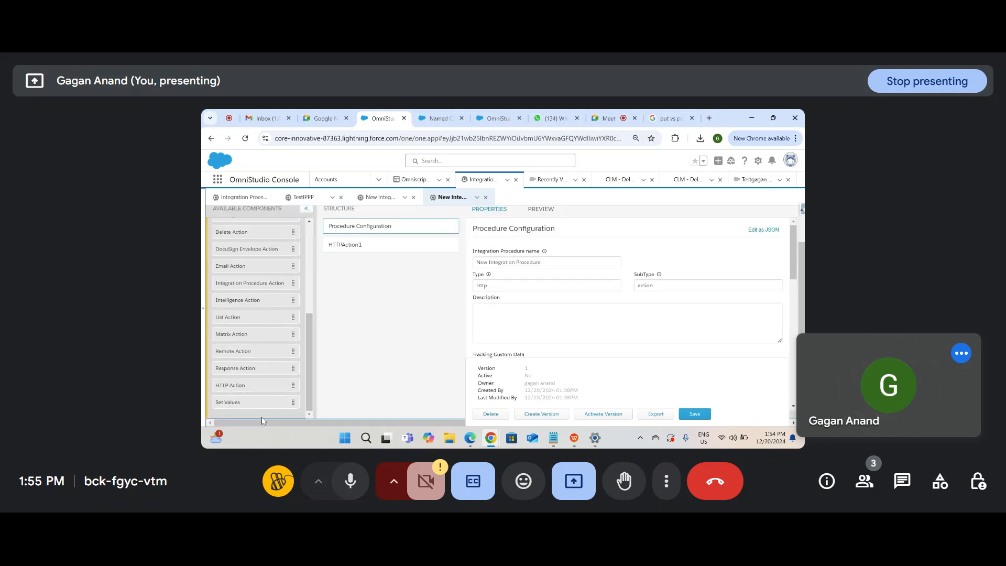
pyautogui.scroll(1, 327, 316)
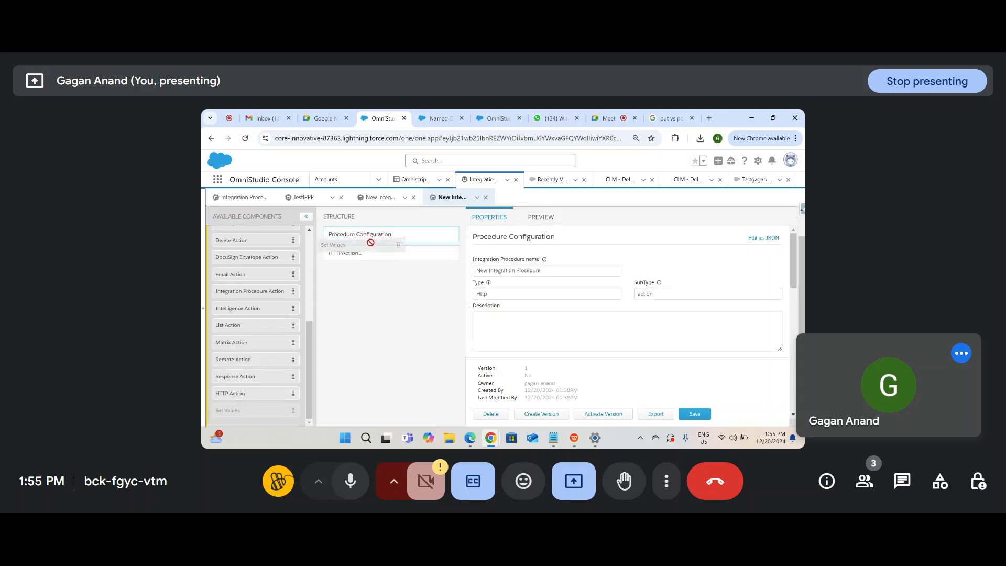
pyautogui.moveTo(260, 325); pyautogui.dragTo(394, 252)
pyautogui.moveTo(234, 411); pyautogui.dragTo(371, 253)
pyautogui.click(371, 271)
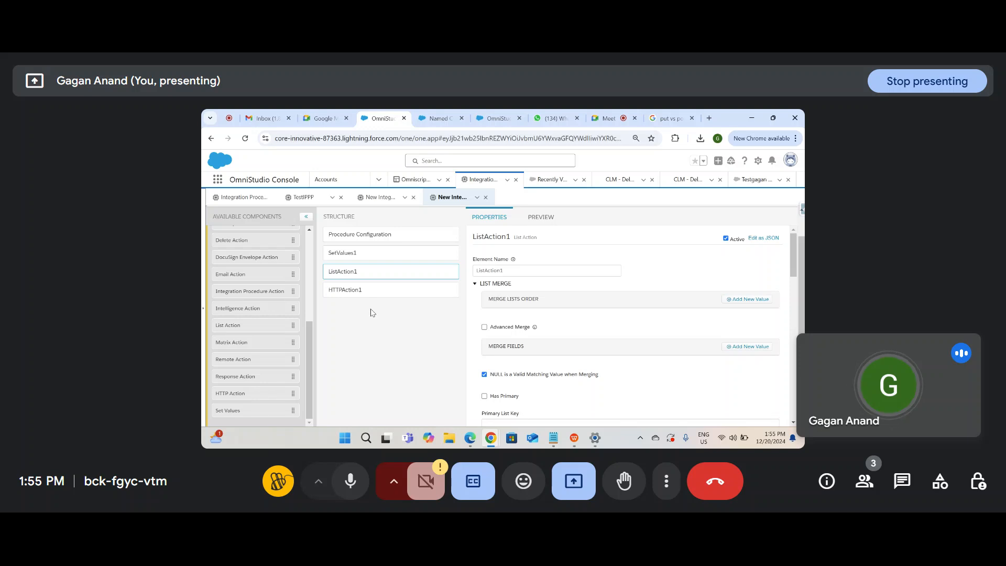
pyautogui.scroll(-2, 552, 359)
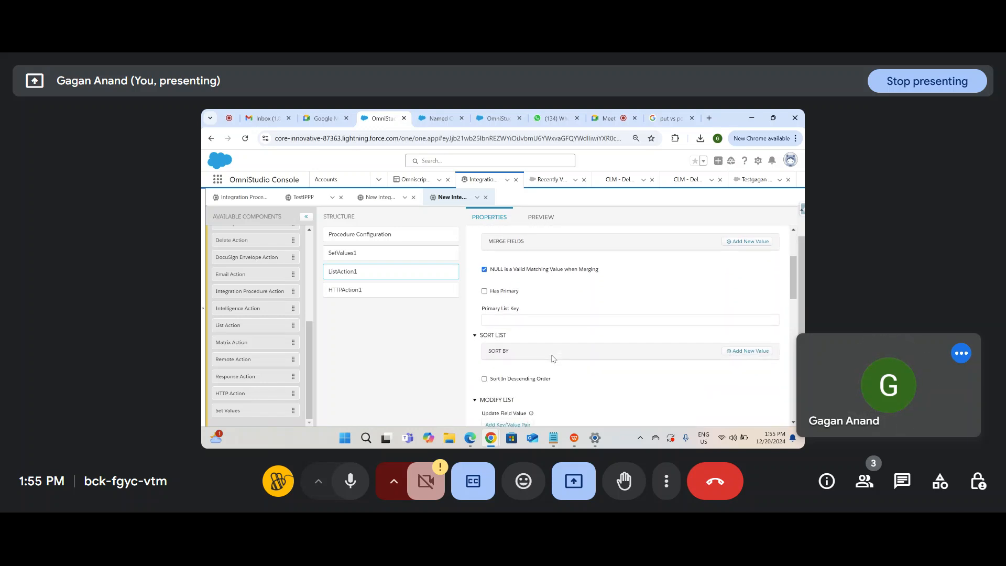
pyautogui.click(354, 256)
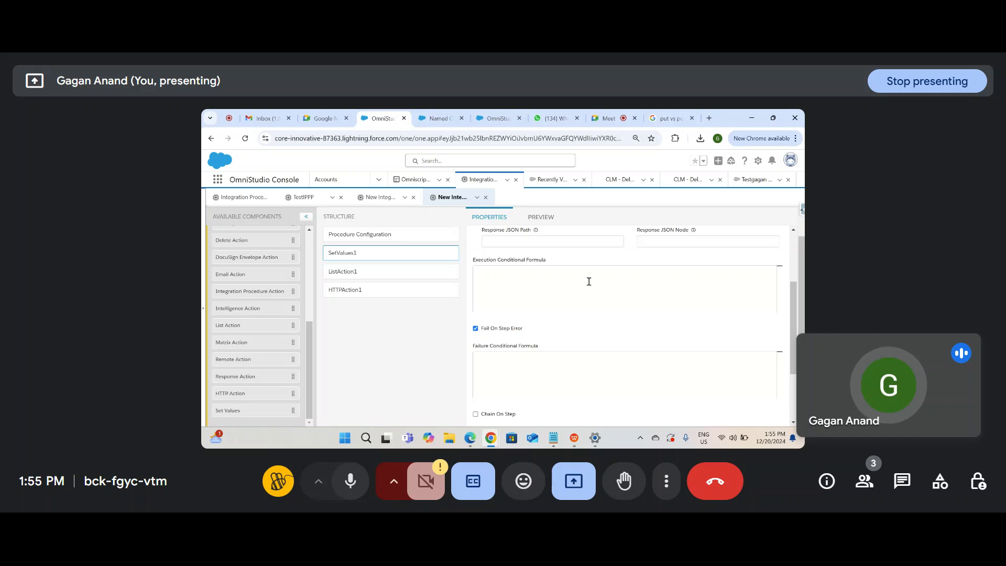
# Step: Add a Name element to SetValues1 with a sample person's name as its value
pyautogui.moveTo(791, 331); pyautogui.dragTo(791, 227)
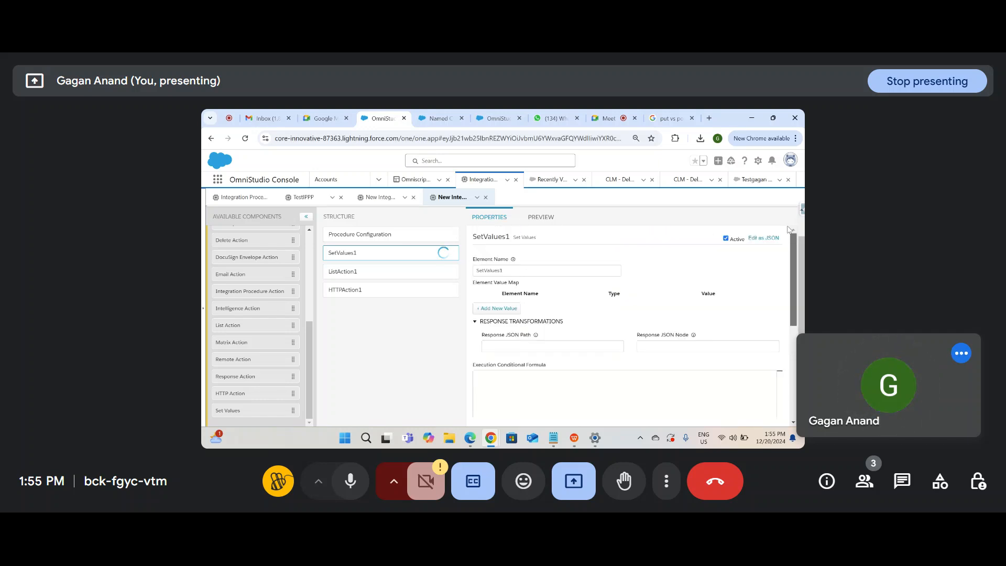
pyautogui.rightClick(792, 226)
pyautogui.click(530, 330)
pyautogui.click(496, 308)
pyautogui.click(522, 308)
pyautogui.write('Name')
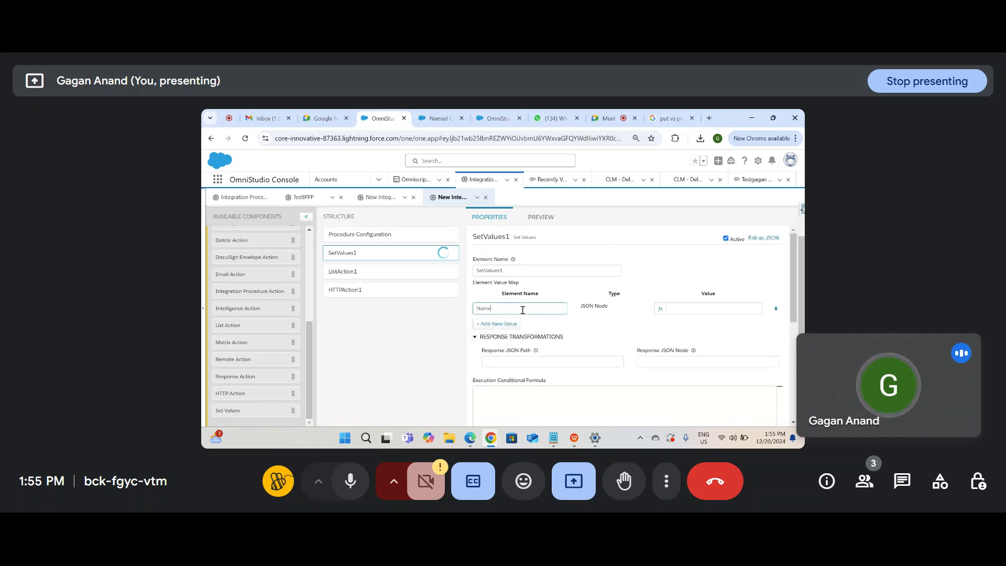
pyautogui.click(705, 307)
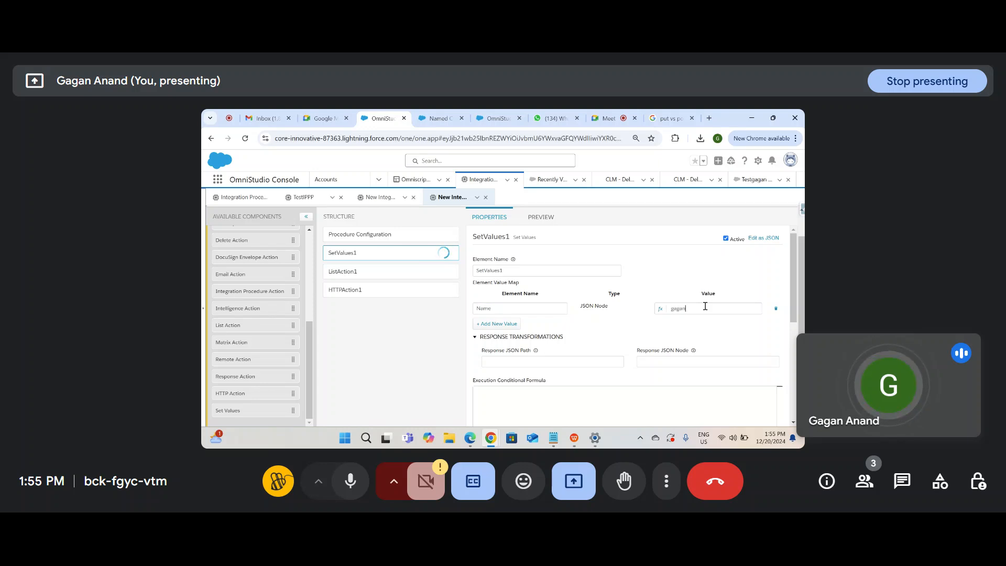
pyautogui.write('gagan')
# Step: Add an Age element set to 30 and an Address element with a sample address
pyautogui.click(496, 323)
pyautogui.click(510, 323)
pyautogui.write('Age')
pyautogui.click(700, 322)
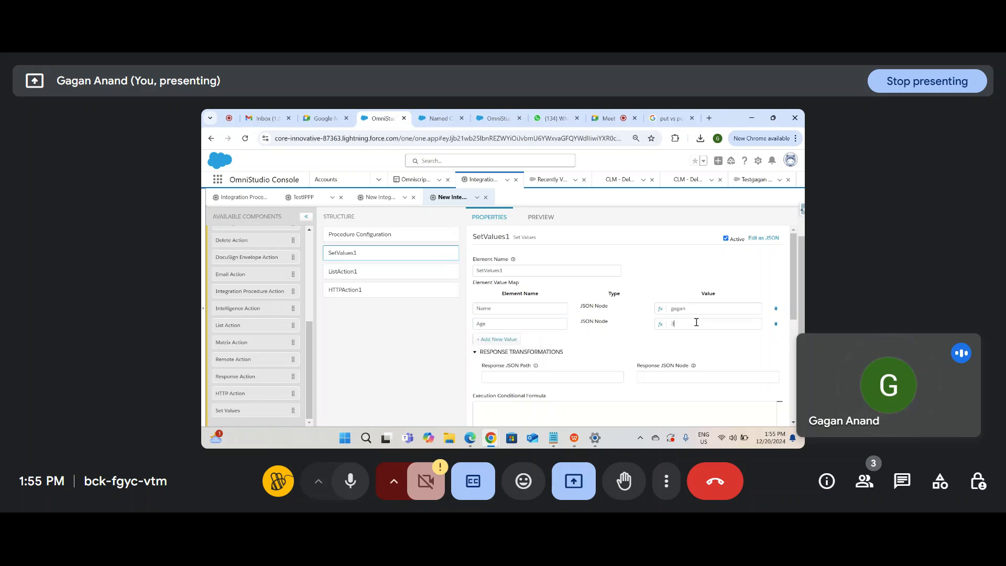
pyautogui.click(498, 339)
pyautogui.click(515, 339)
pyautogui.write('Address')
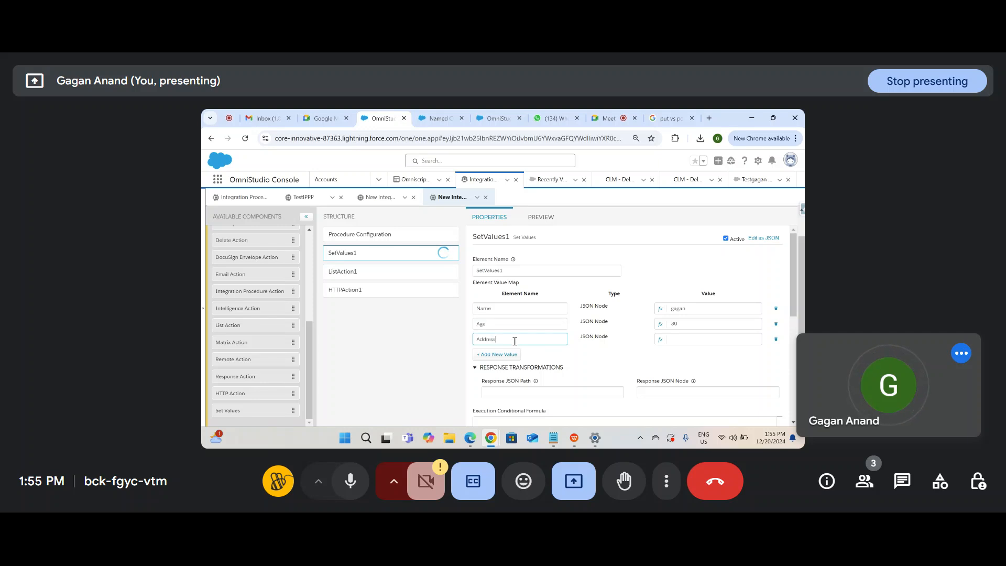
pyautogui.click(631, 376)
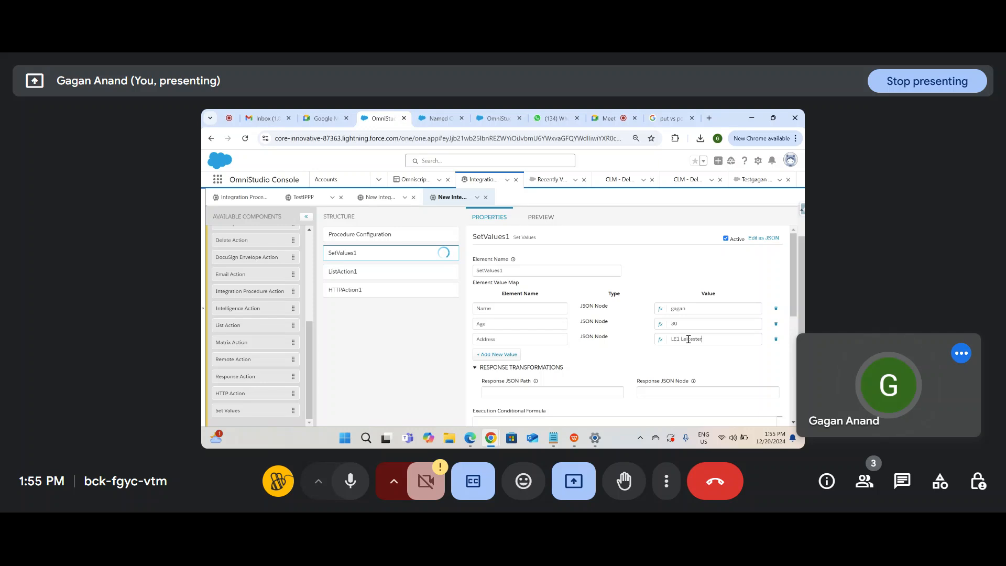
pyautogui.click(515, 312)
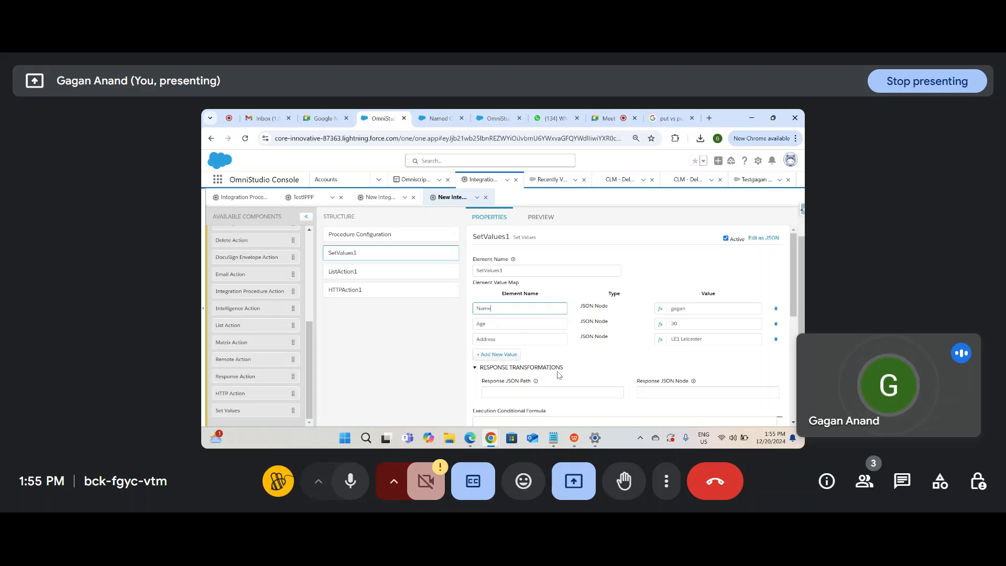
pyautogui.click(366, 291)
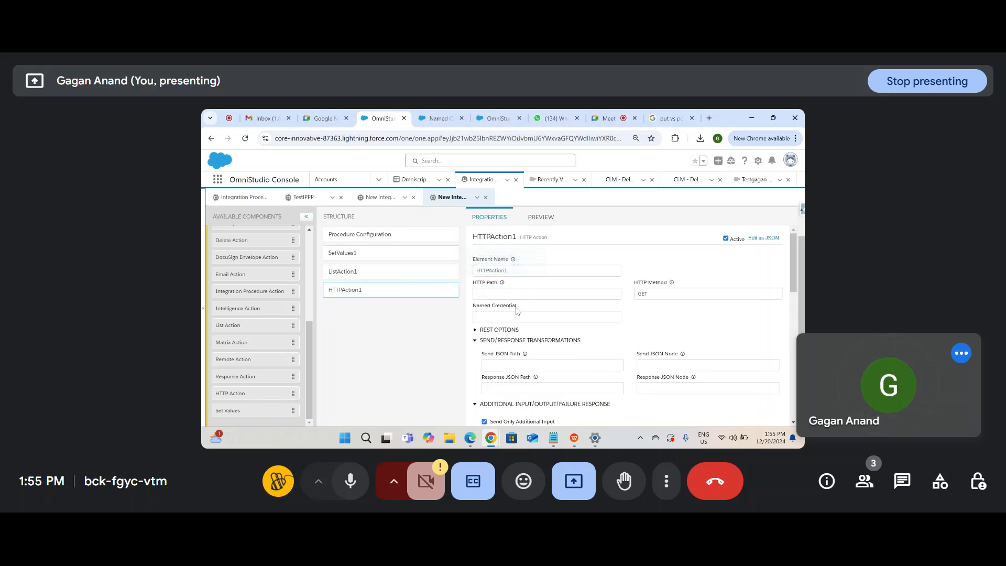
# Step: Browse the ListAction1, SetValues1 and HTTPAction1 settings in the structure
pyautogui.click(535, 293)
pyautogui.click(365, 278)
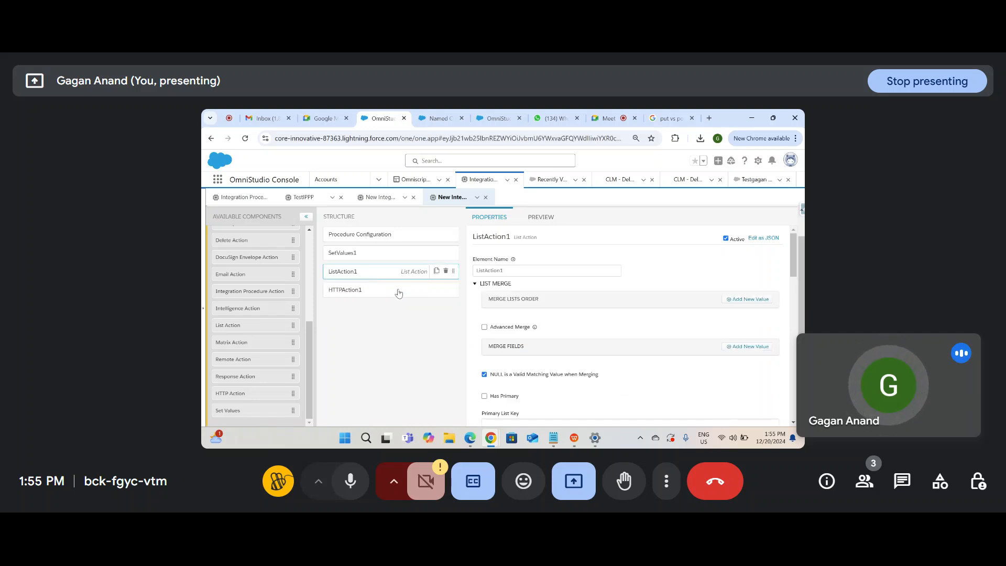
pyautogui.scroll(1, 516, 334)
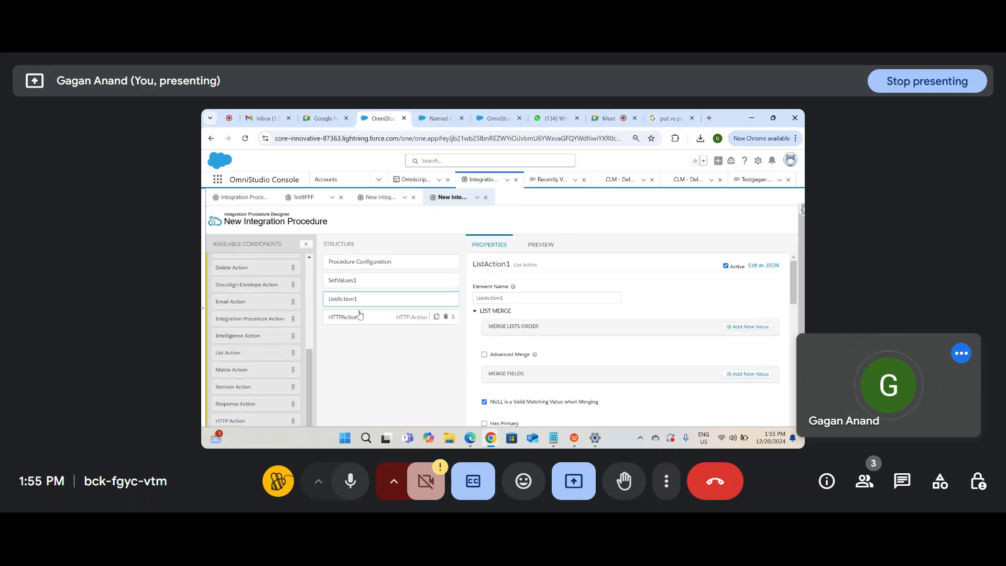
pyautogui.click(369, 281)
pyautogui.click(369, 316)
pyautogui.scroll(-5, 640, 360)
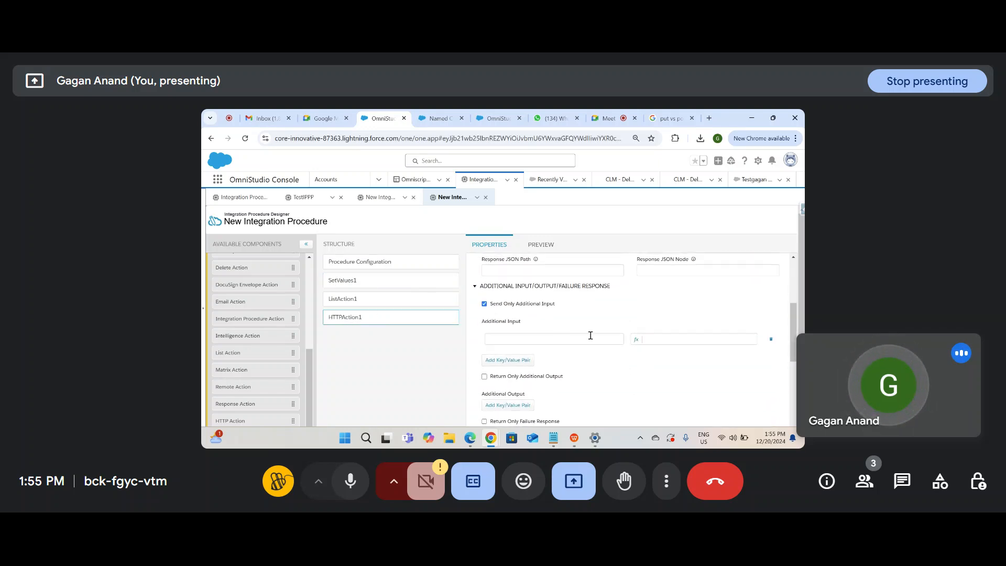
pyautogui.scroll(-4, 589, 342)
pyautogui.scroll(6, 589, 346)
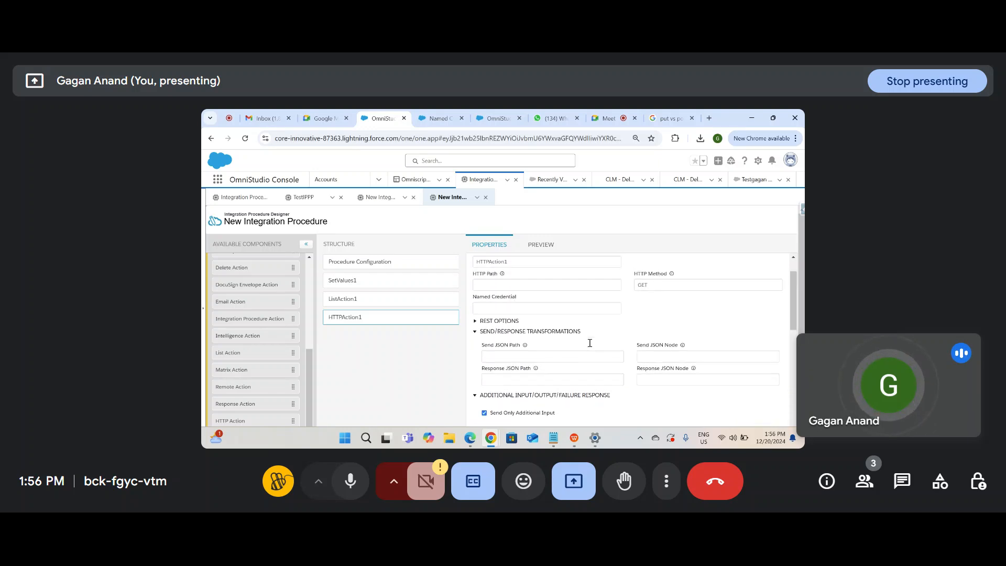
# Step: Set HTTPAction1's Send JSON Path to SetValues1 and review SetValues1's values
pyautogui.click(524, 358)
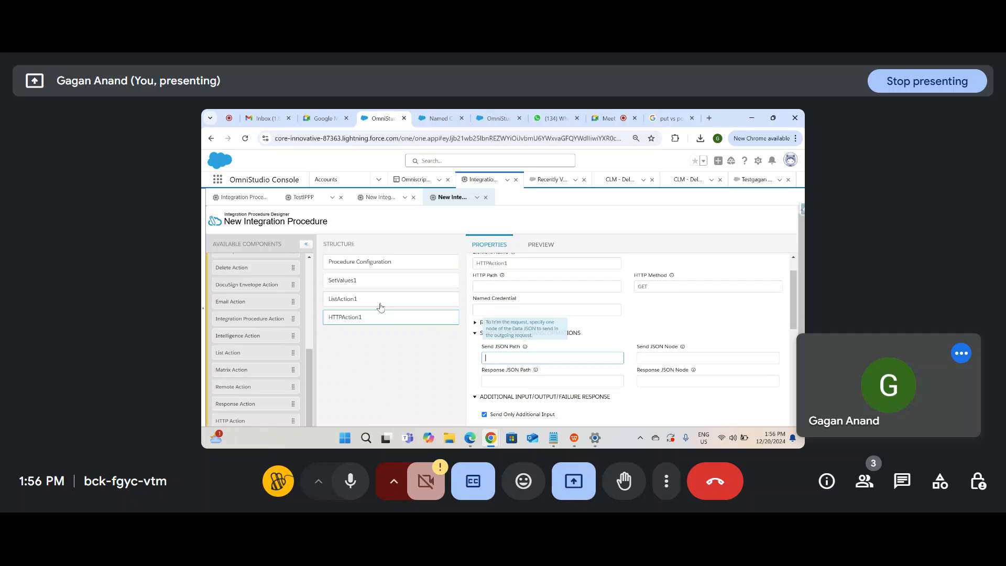
pyautogui.click(365, 280)
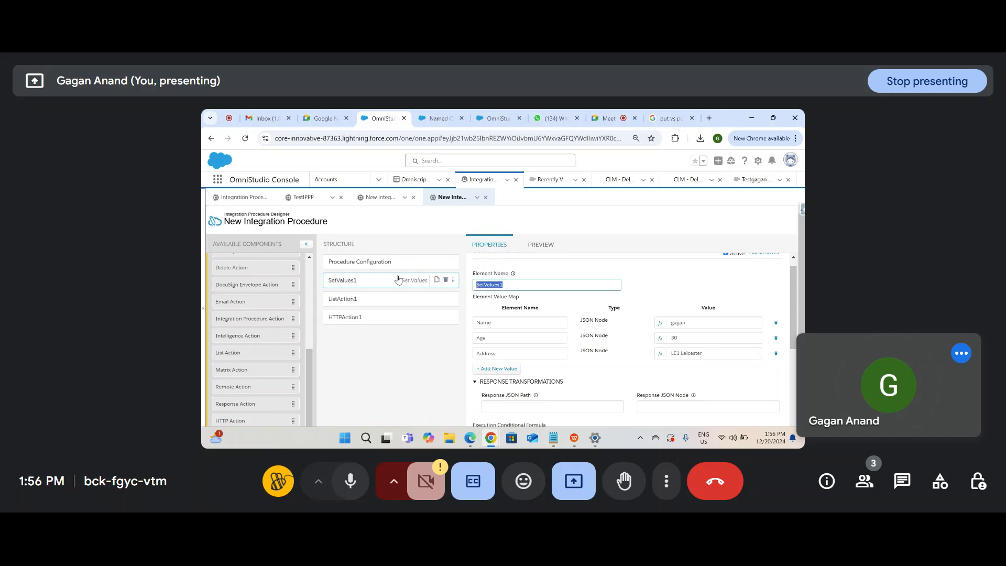
pyautogui.click(383, 320)
pyautogui.scroll(-1, 554, 380)
pyautogui.click(553, 336)
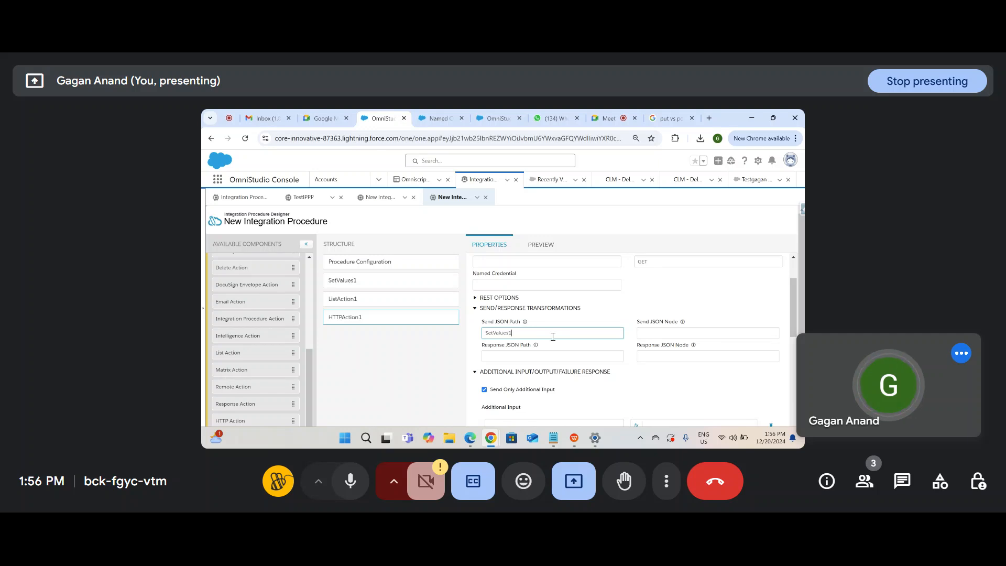
pyautogui.click(684, 402)
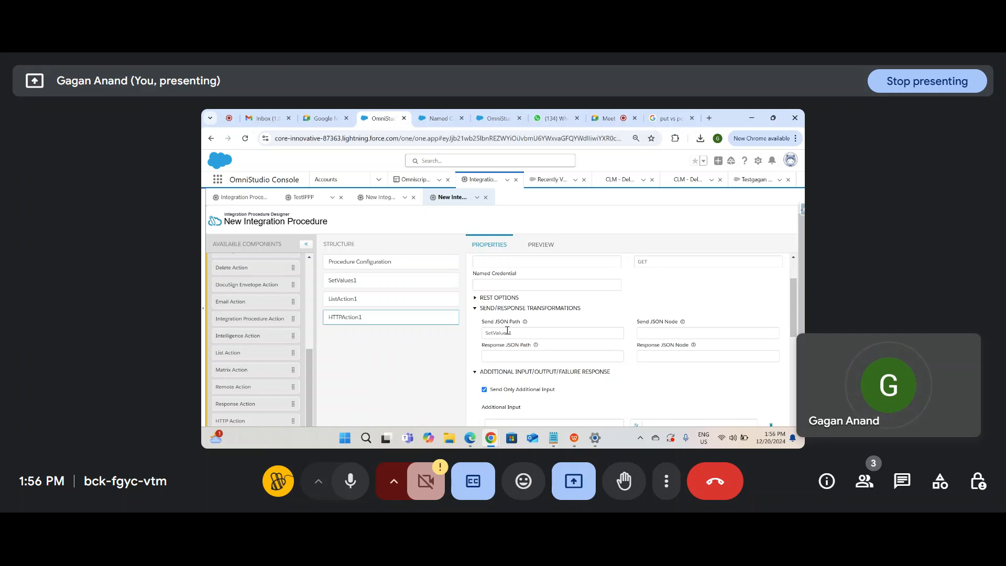
pyautogui.moveTo(684, 322)
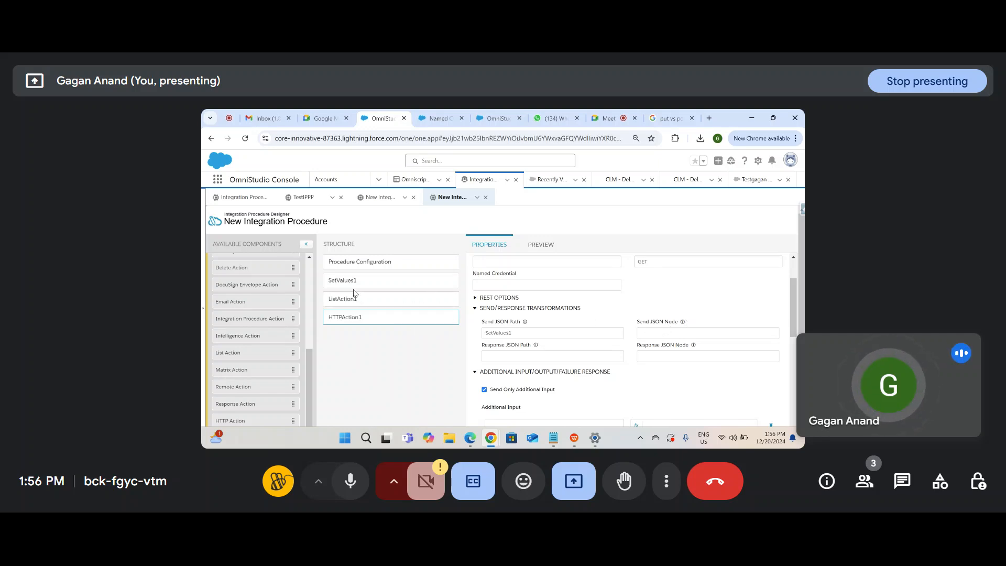
pyautogui.click(351, 287)
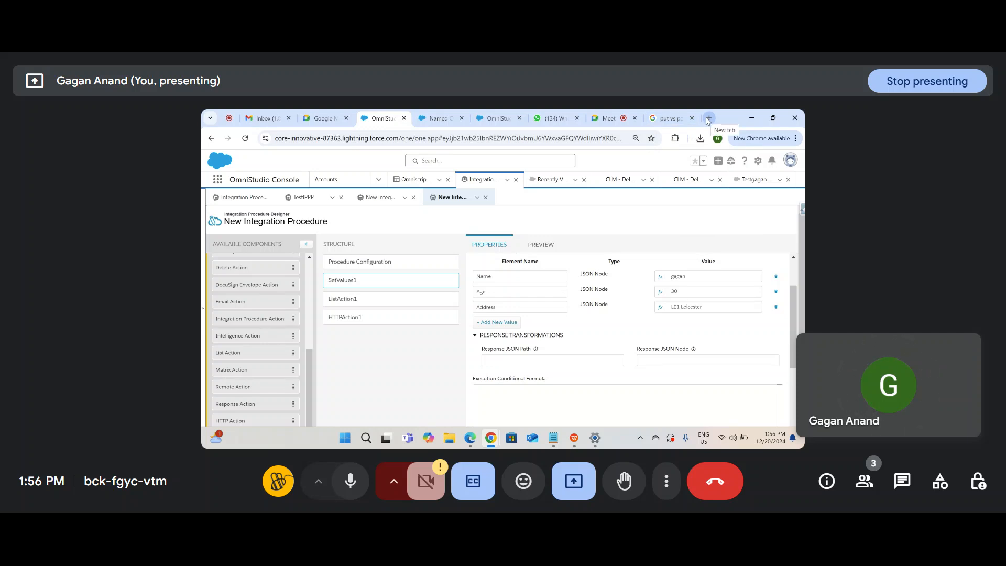
# Step: In a new tab, ask ChatGPT to 'create sample complex json' and select its reply
pyautogui.click(708, 118)
pyautogui.write('ch')
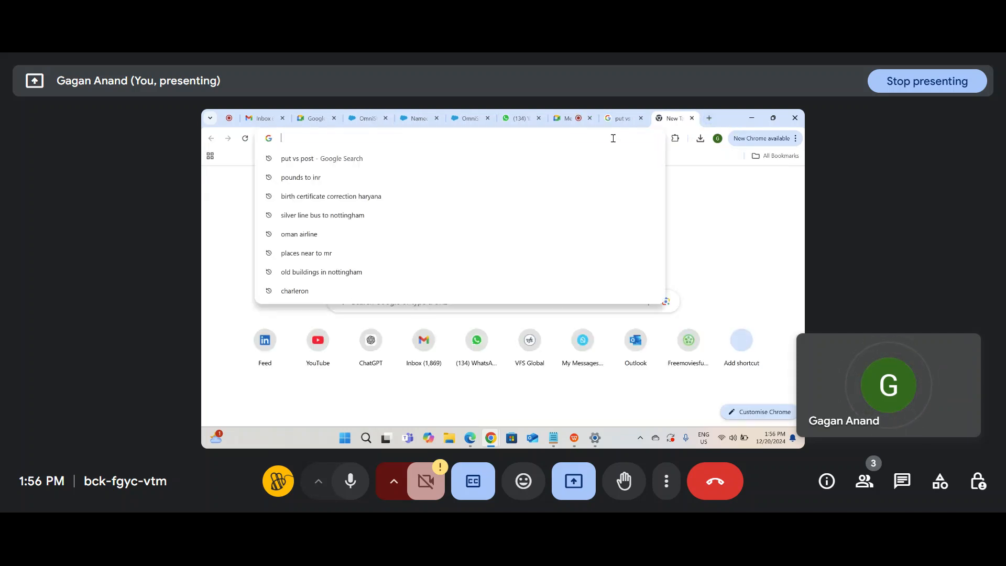
pyautogui.press('Return')
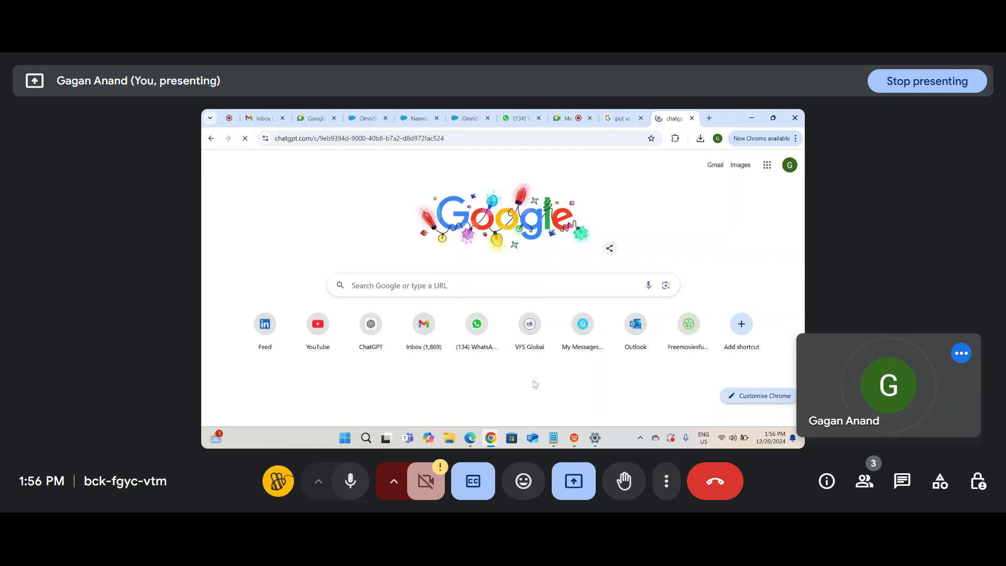
pyautogui.write('cr')
pyautogui.write('create ')
pyautogui.write('sample compl')
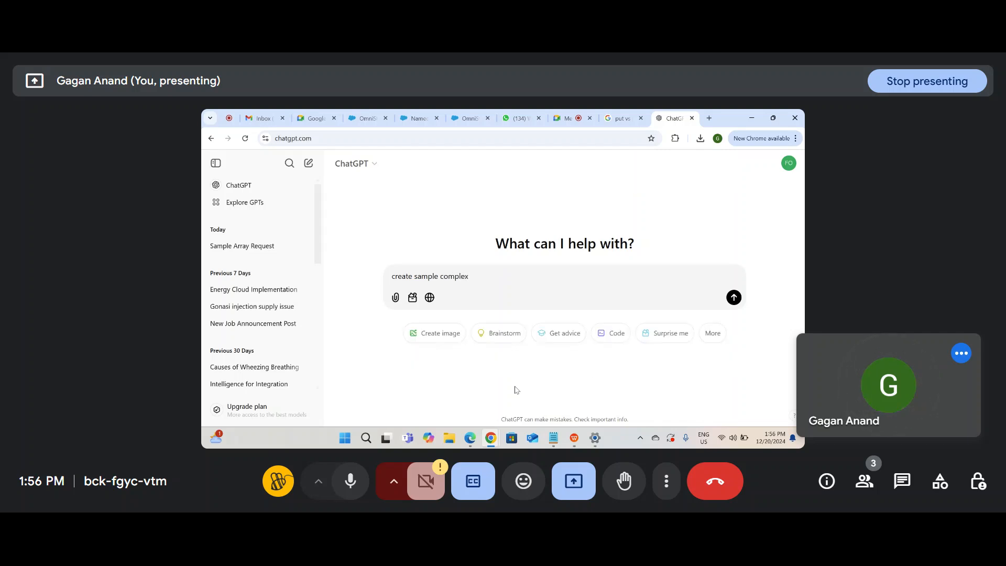
pyautogui.write('ex ')
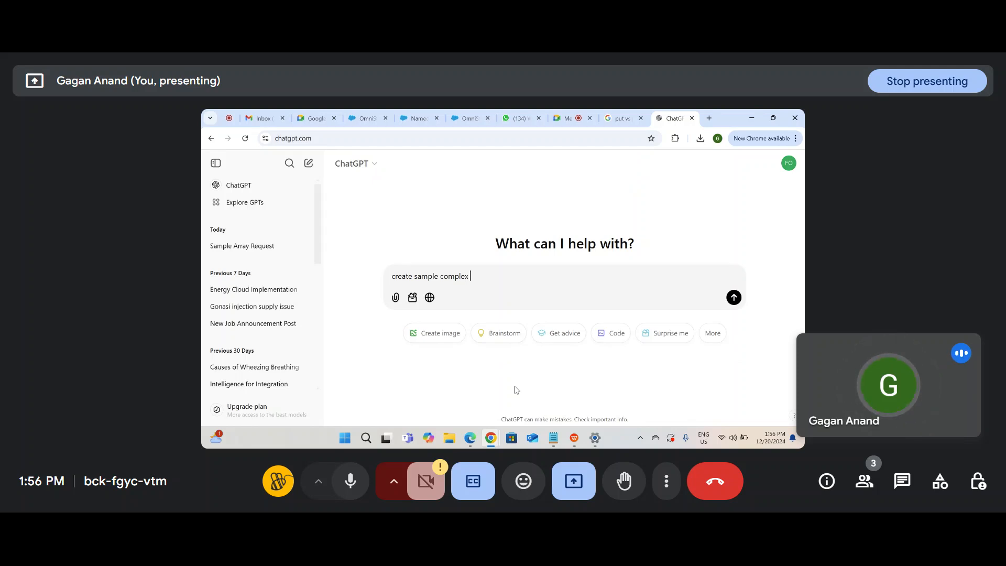
pyautogui.write('json')
pyautogui.press('Return')
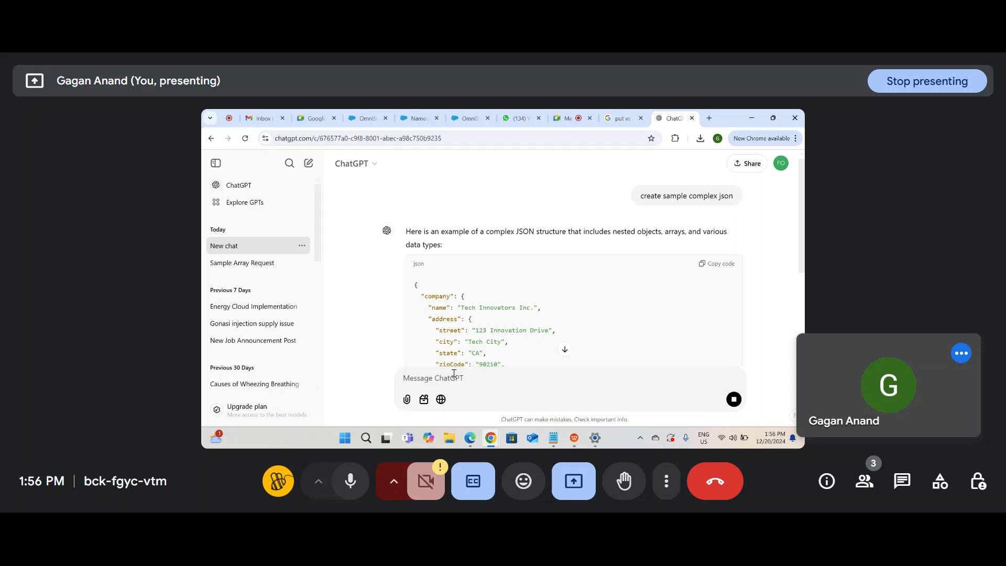
pyautogui.tripleClick(478, 319)
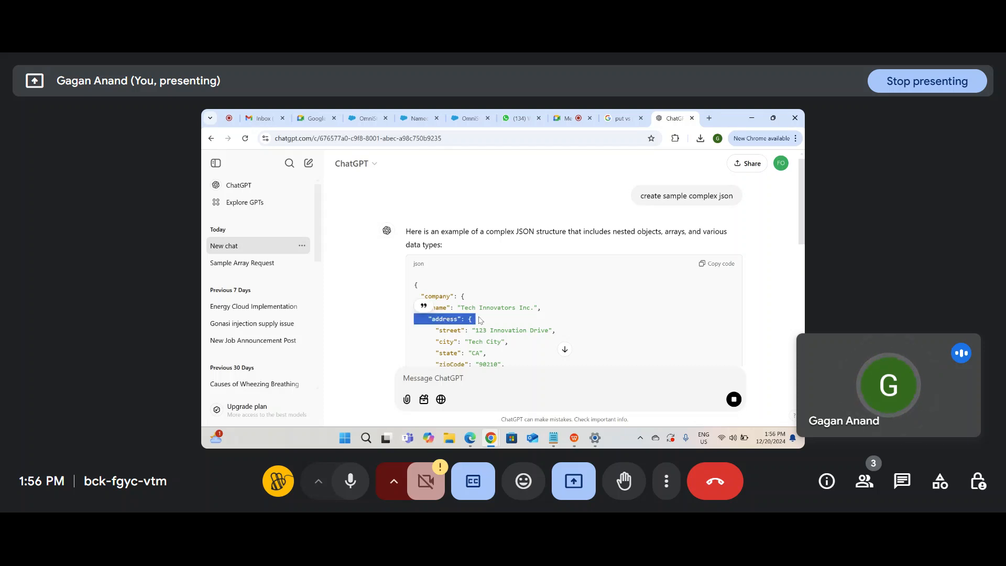
pyautogui.click(553, 438)
# Step: Paste the copied sample company JSON below the existing notes in notes.txt
pyautogui.click(444, 385)
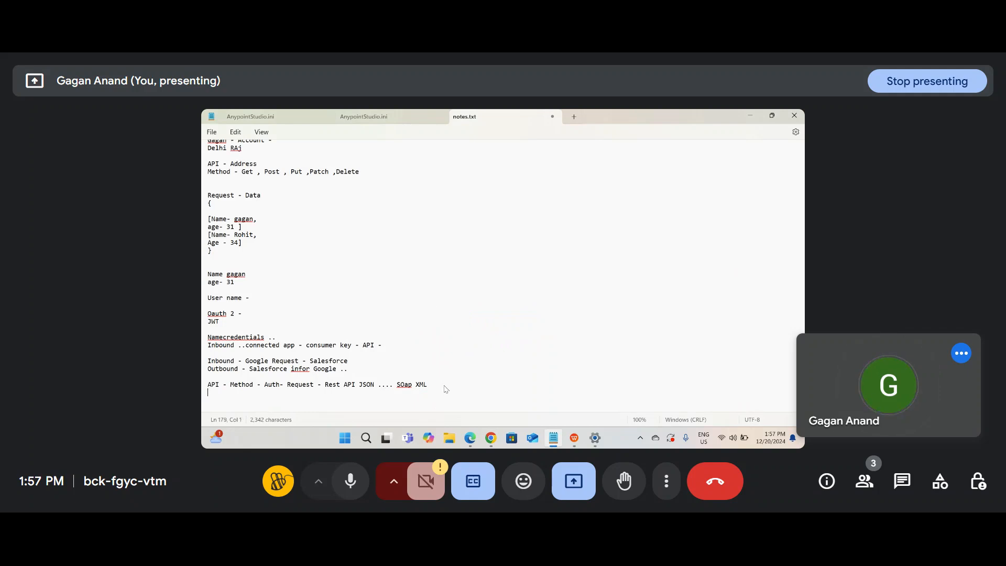
pyautogui.press('Return')
pyautogui.press('Return')
pyautogui.press('Return')
pyautogui.press('Return')
pyautogui.press('Return')
pyautogui.hotkey('alt', 'v')
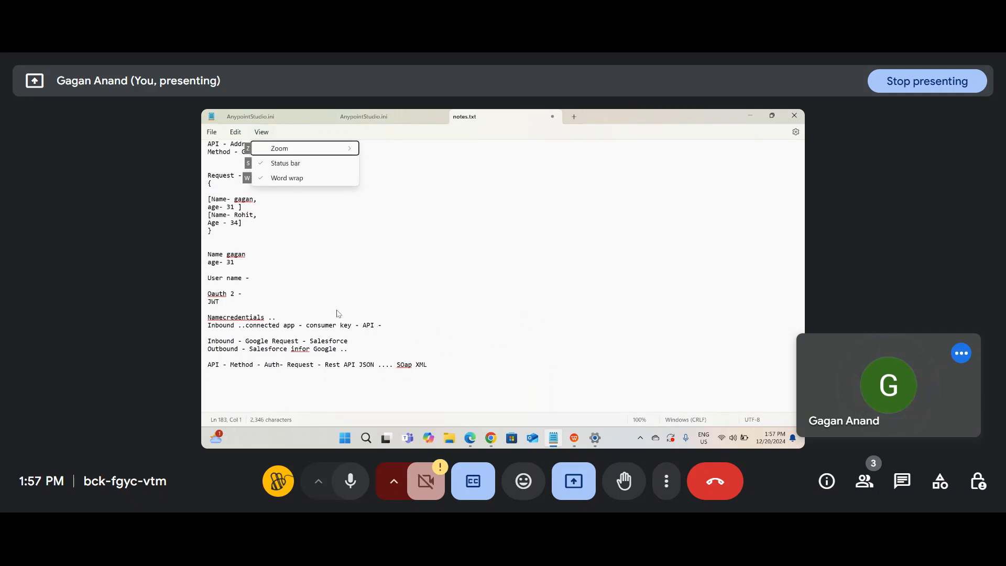
pyautogui.scroll(-1, 330, 346)
pyautogui.click(320, 382)
pyautogui.hotkey('ctrl', 'v')
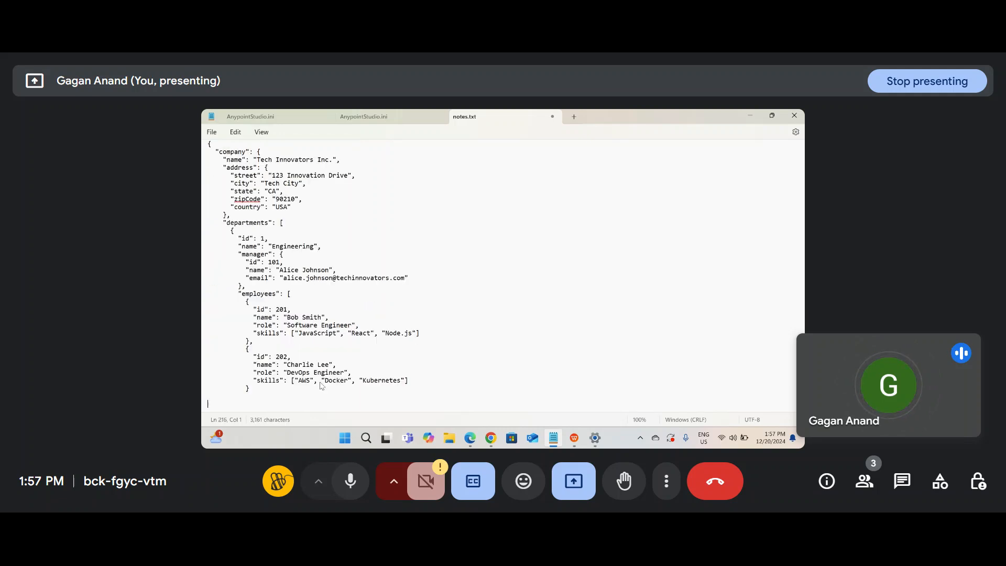
pyautogui.scroll(4, 322, 346)
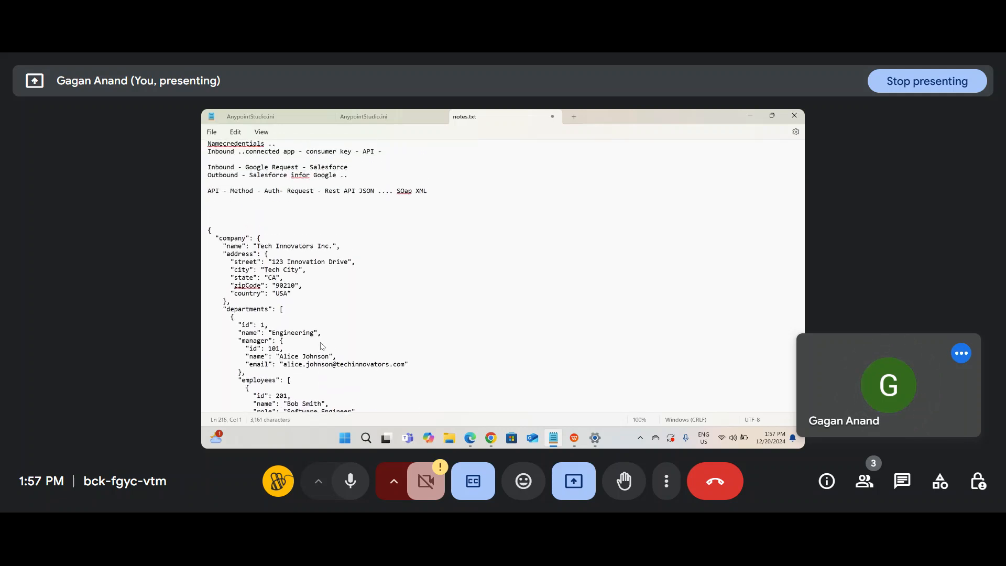
pyautogui.scroll(-1, 321, 346)
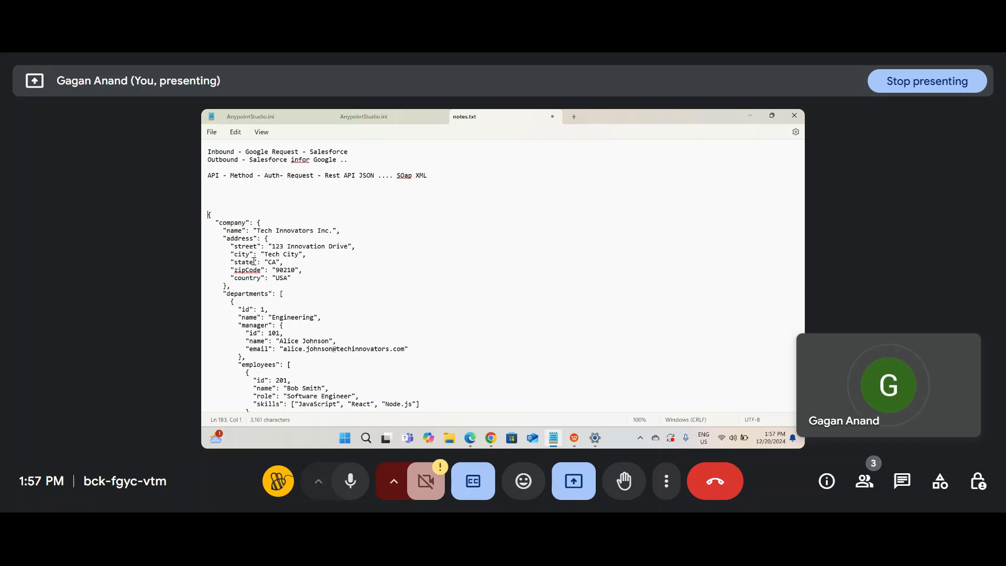
pyautogui.scroll(-1, 254, 263)
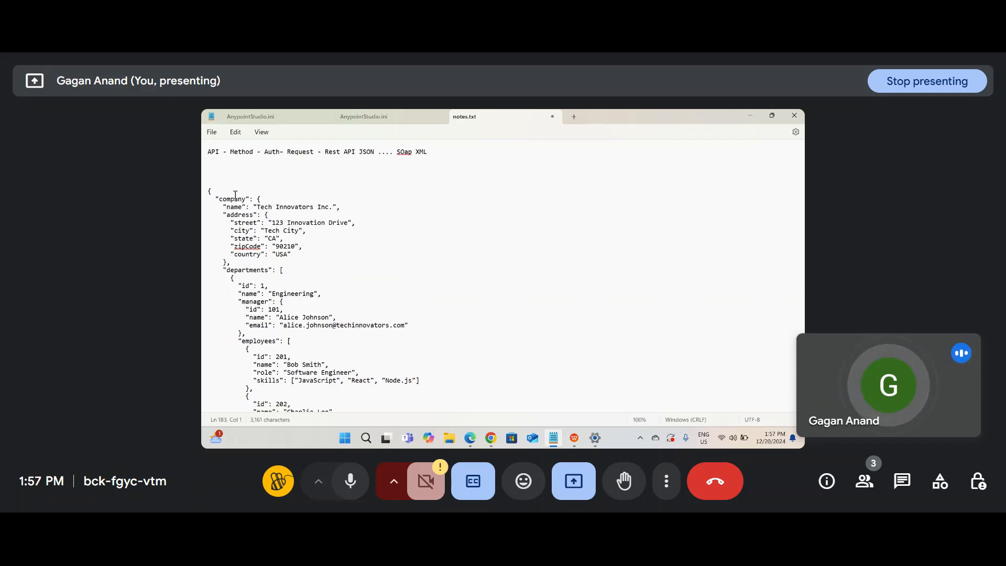
# Step: Walk through the company object's name, address, employees and departments entries in the JSON
pyautogui.doubleClick(232, 199)
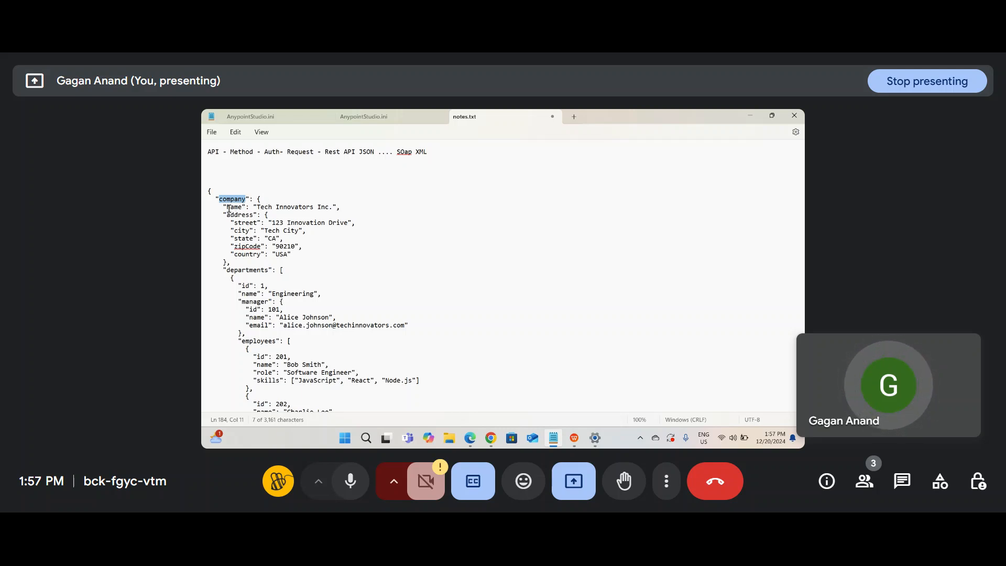
pyautogui.moveTo(226, 207); pyautogui.dragTo(309, 258)
pyautogui.click(309, 257)
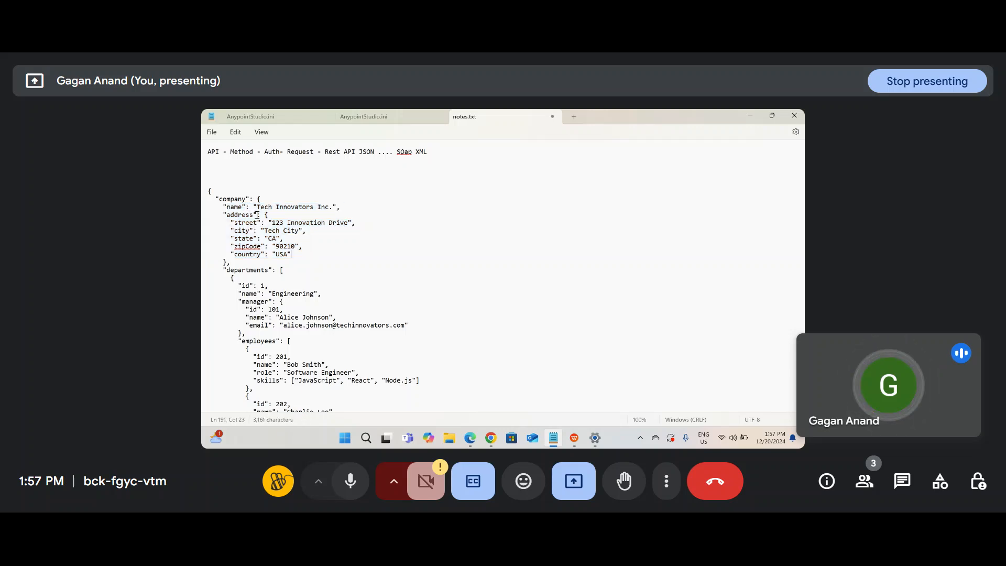
pyautogui.moveTo(222, 206); pyautogui.dragTo(289, 363)
pyautogui.scroll(10, 290, 363)
pyautogui.scroll(-6, 298, 311)
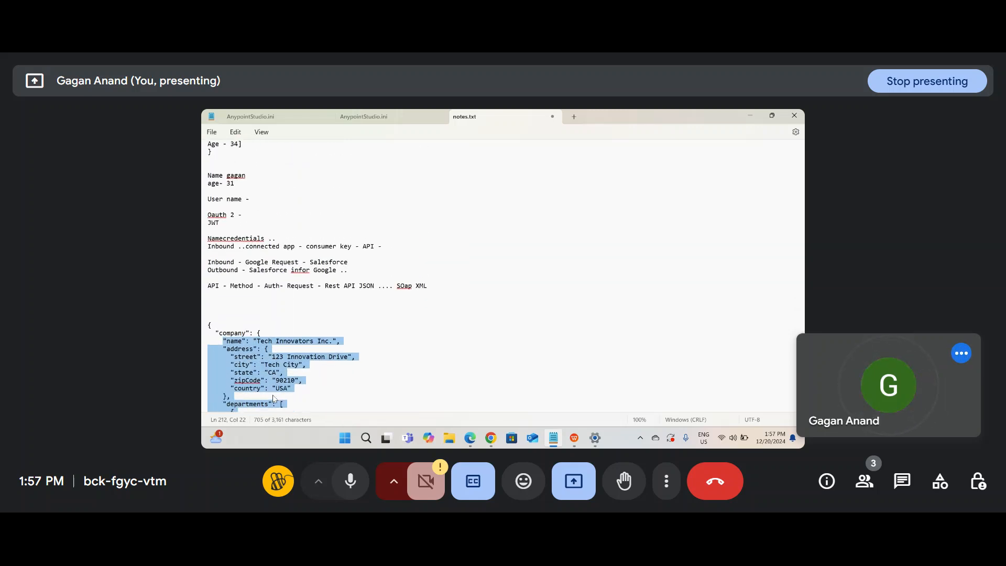
pyautogui.click(298, 312)
pyautogui.doubleClick(254, 310)
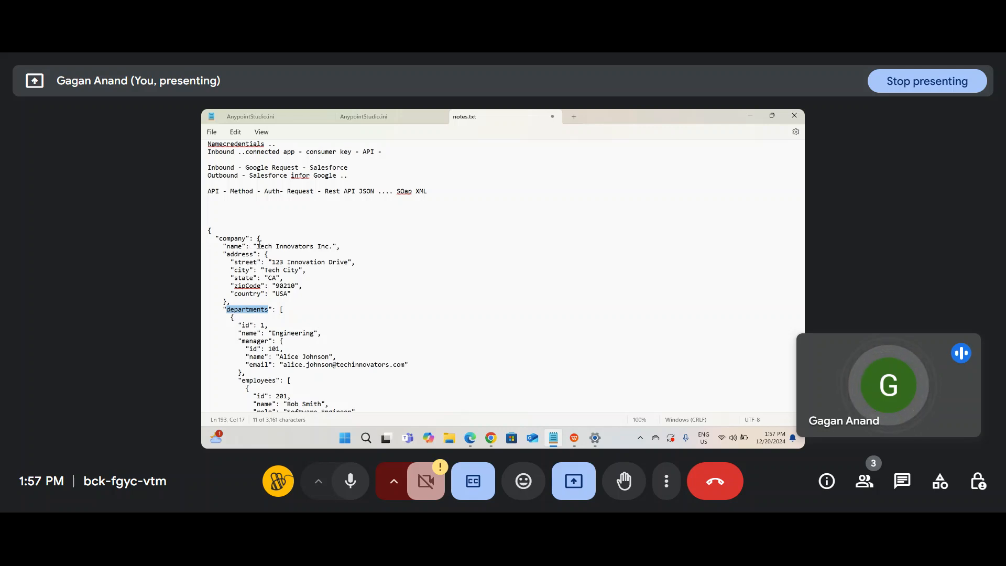
pyautogui.moveTo(257, 239); pyautogui.dragTo(225, 390)
pyautogui.scroll(6, 243, 261)
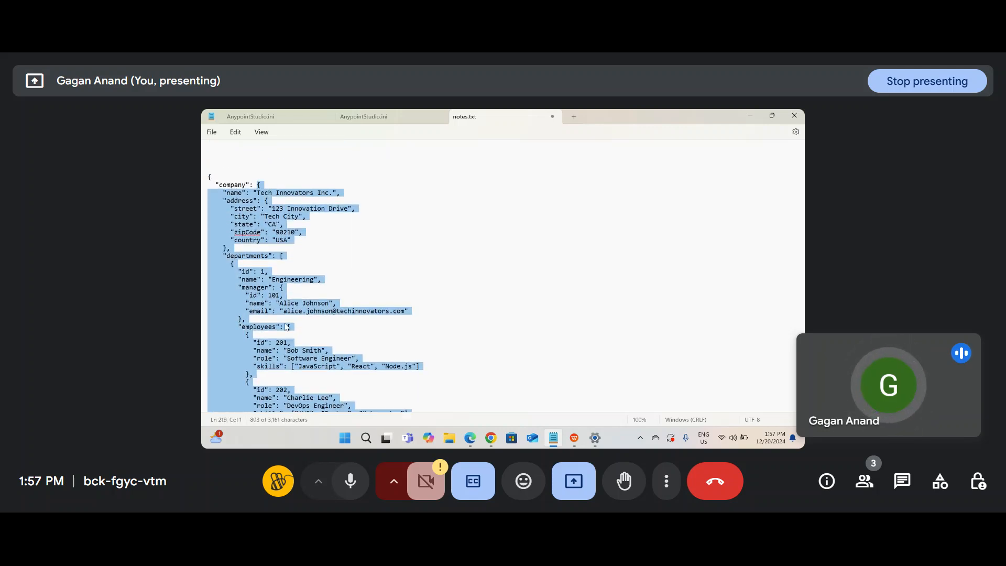
# Step: Point out the company's address keys city, zipCode and country
pyautogui.doubleClick(232, 279)
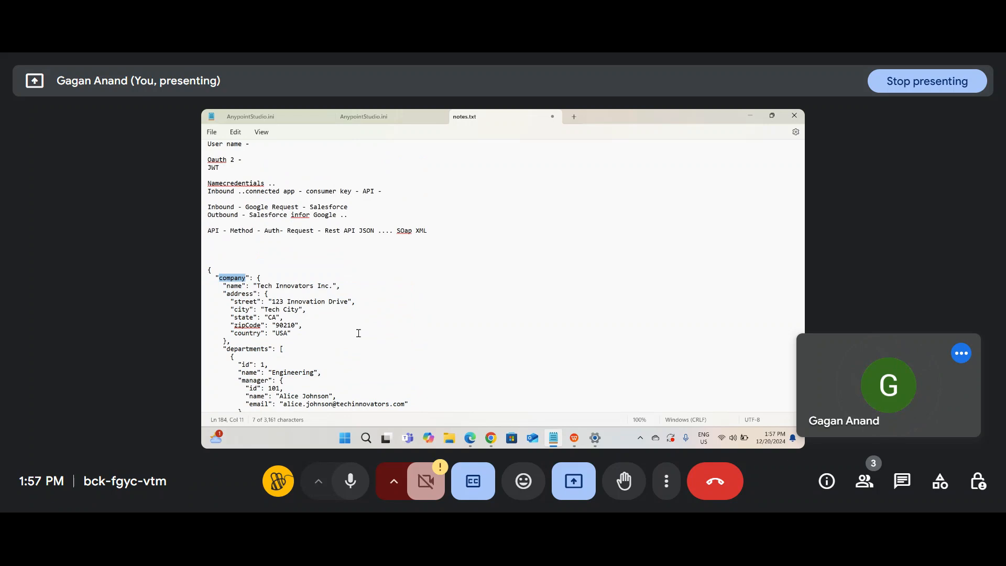
pyautogui.click(385, 337)
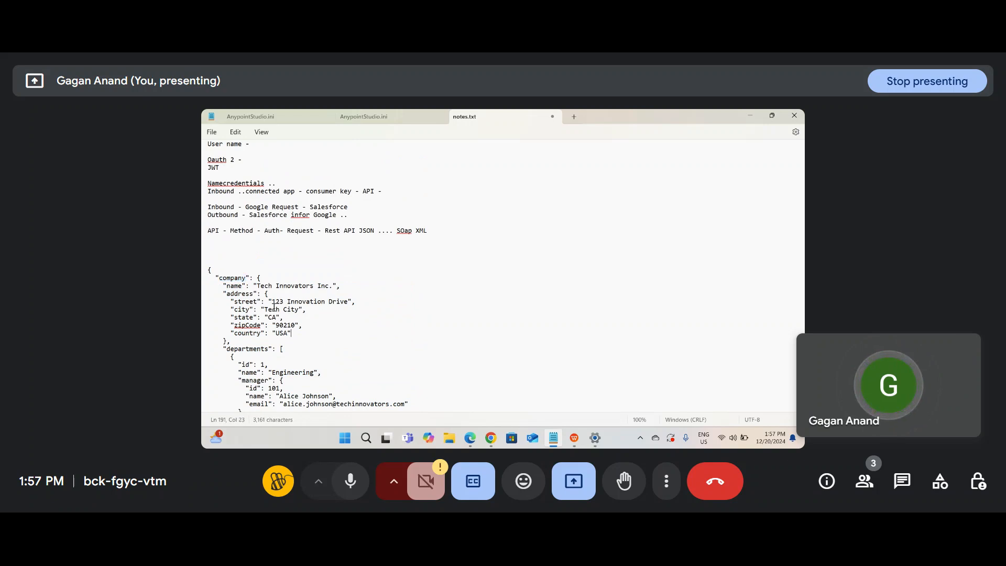
pyautogui.doubleClick(248, 308)
pyautogui.doubleClick(246, 324)
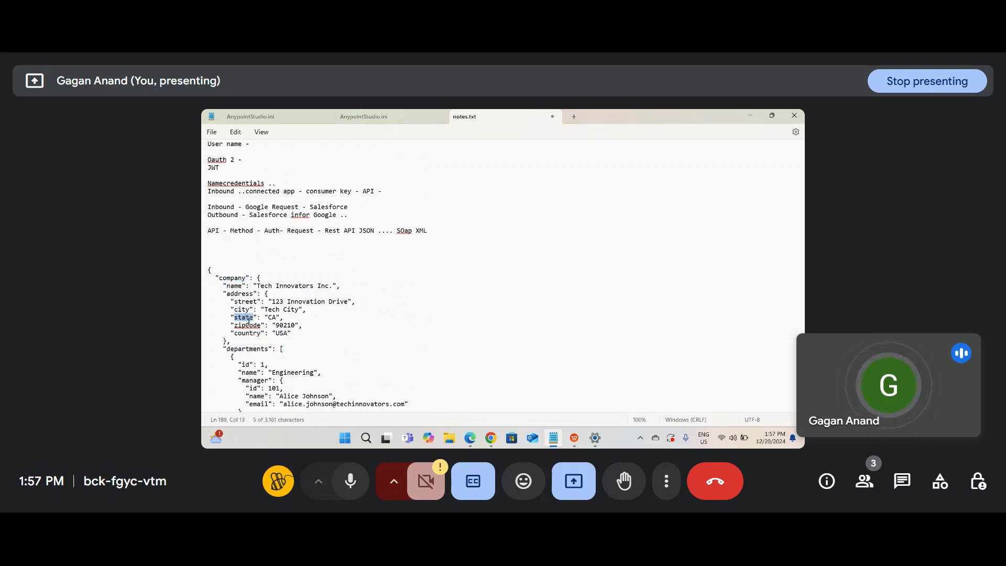
pyautogui.click(253, 335)
pyautogui.doubleClick(253, 335)
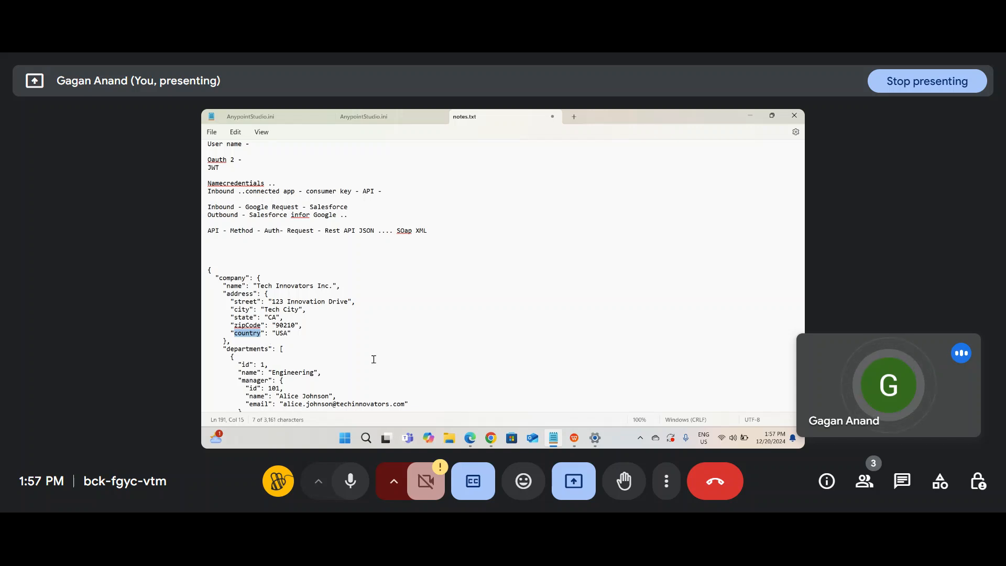
# Step: Go back through Chrome's Named Credentials tab to the OmniStudio Integration Procedure designer
pyautogui.moveTo(490, 438)
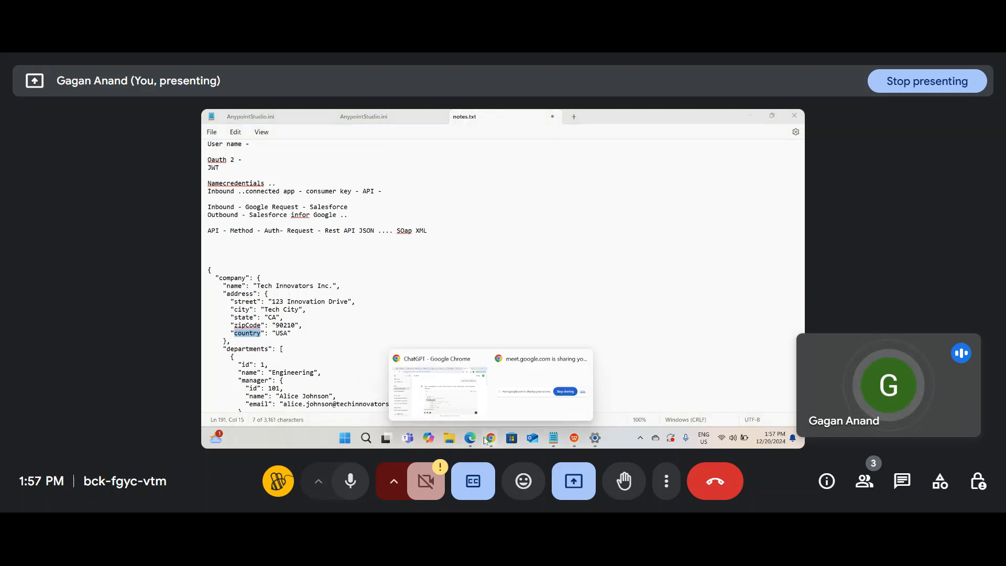
pyautogui.click(439, 391)
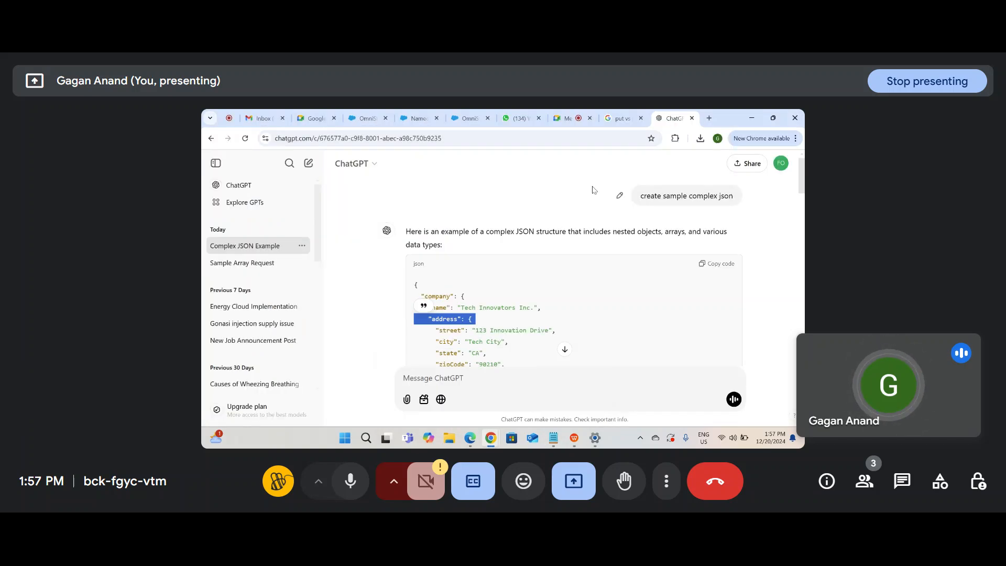
pyautogui.click(418, 119)
pyautogui.click(359, 122)
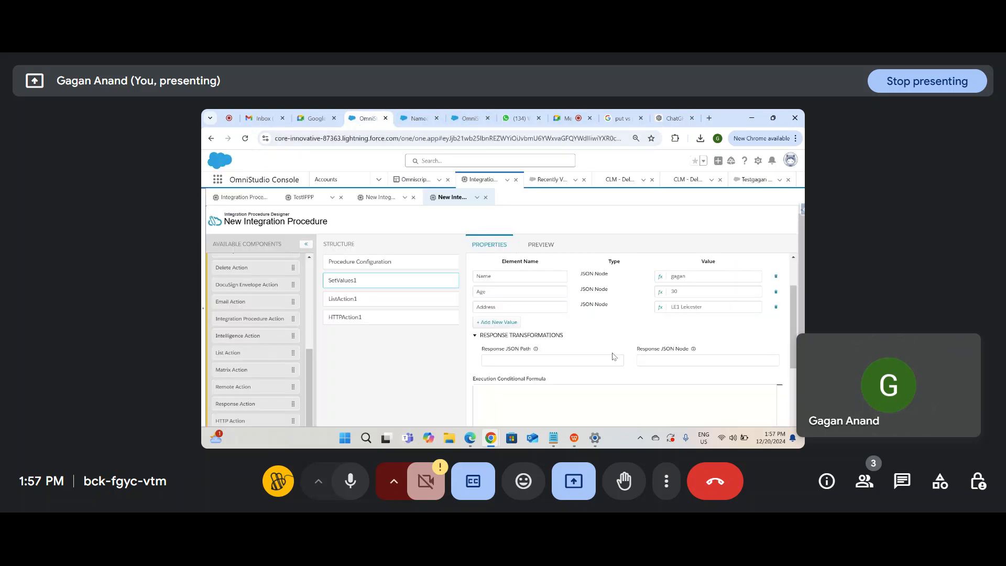
# Step: Show HTTPAction1's properties and scroll to its Send and Response Transformations
pyautogui.click(382, 317)
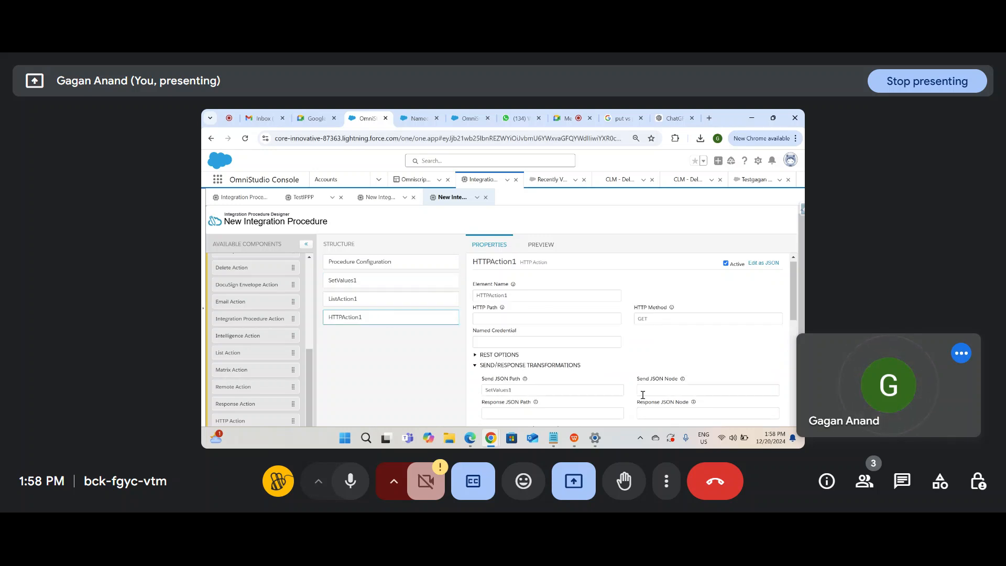
pyautogui.scroll(-1, 642, 396)
pyautogui.moveTo(679, 371); pyautogui.dragTo(463, 375)
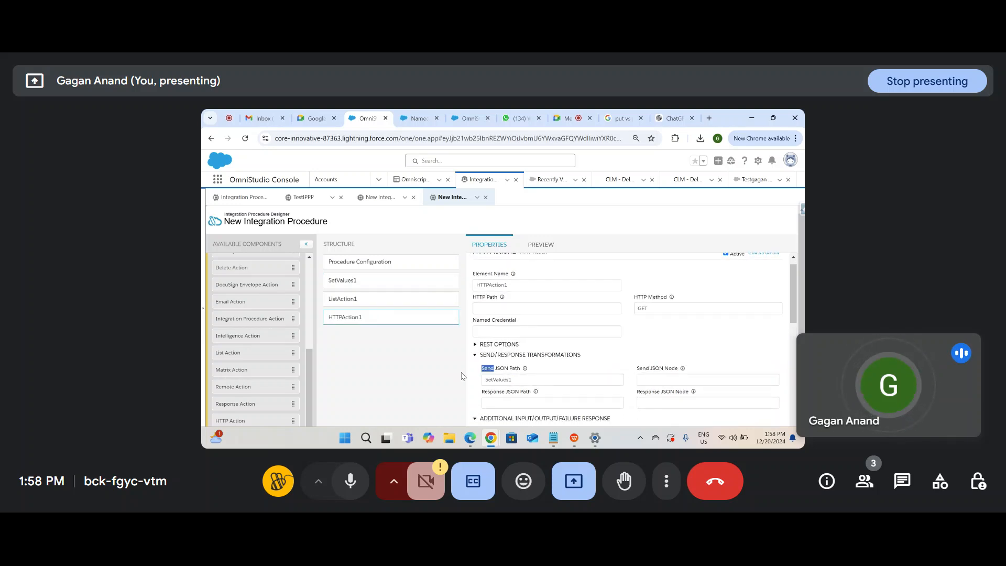
pyautogui.scroll(-1, 578, 423)
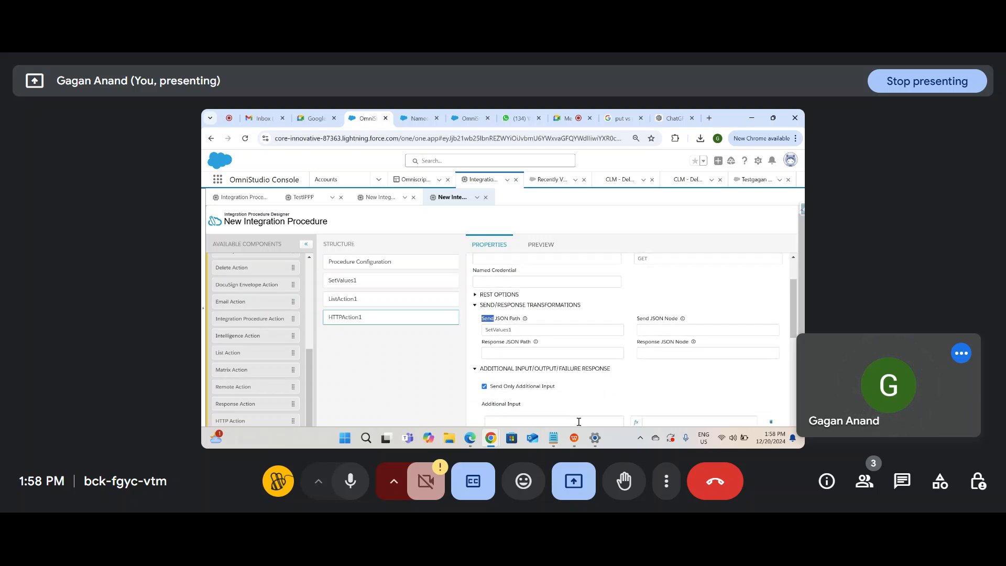
pyautogui.scroll(-1, 579, 421)
# Step: Point out the Response JSON Path and Response JSON Node fields, then review Additional Input/Output
pyautogui.moveTo(537, 333)
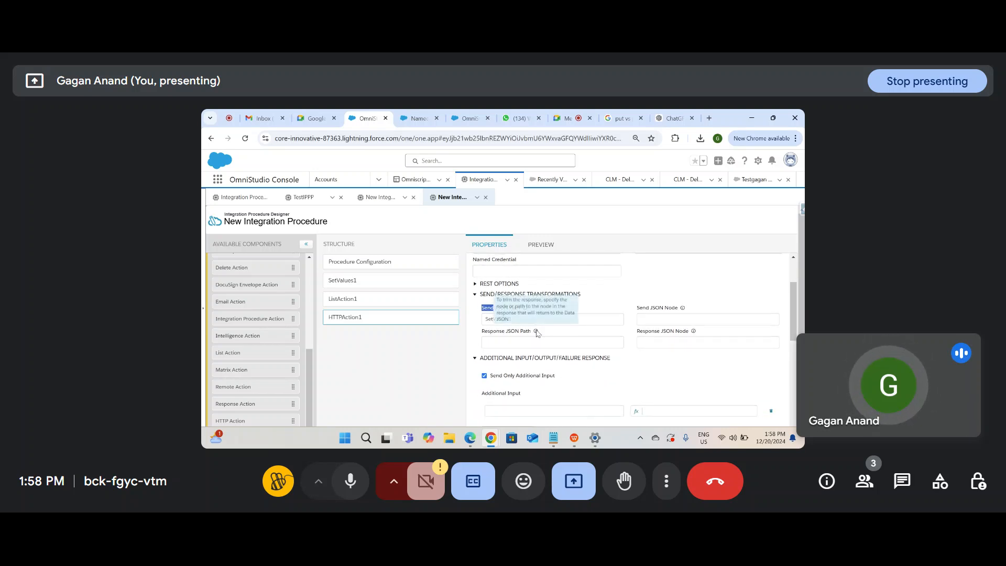
pyautogui.moveTo(532, 331); pyautogui.dragTo(480, 332)
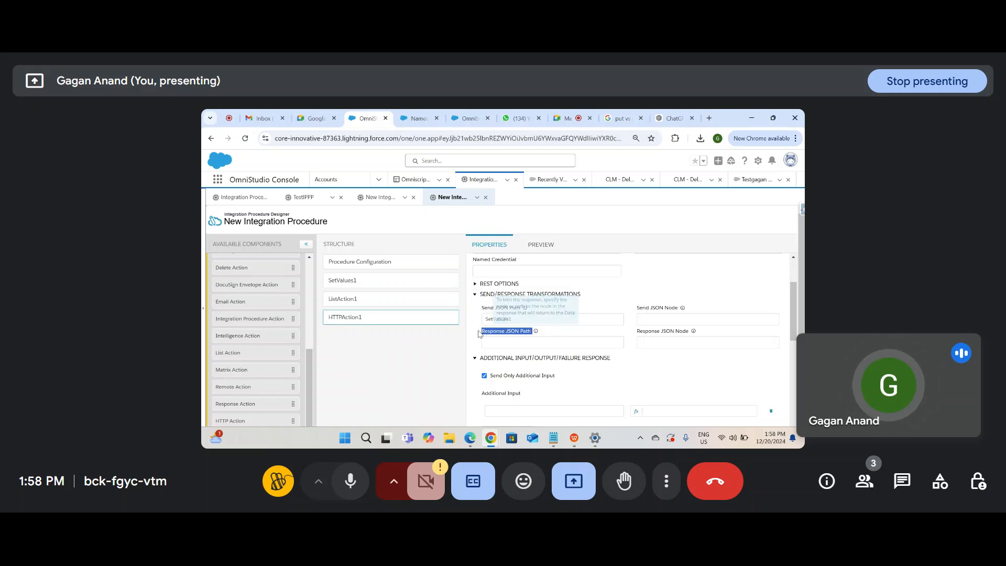
pyautogui.moveTo(700, 331); pyautogui.dragTo(618, 338)
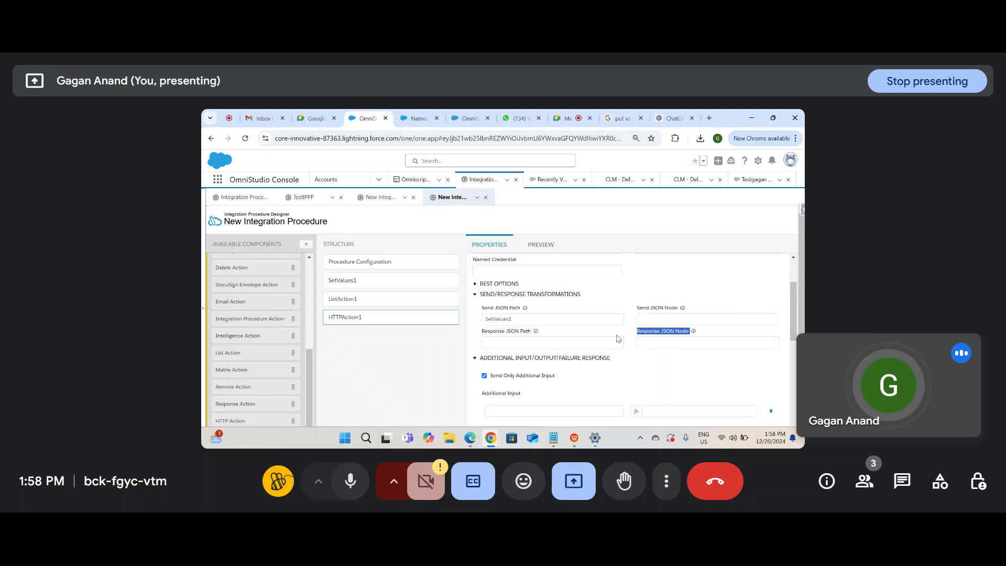
pyautogui.click(695, 372)
pyautogui.scroll(-2, 696, 372)
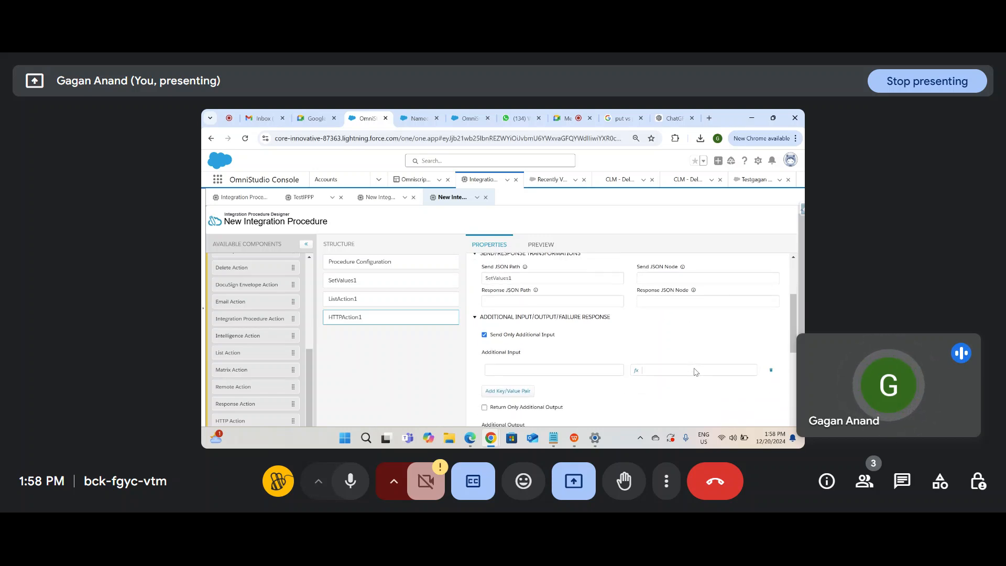
pyautogui.scroll(3, 517, 351)
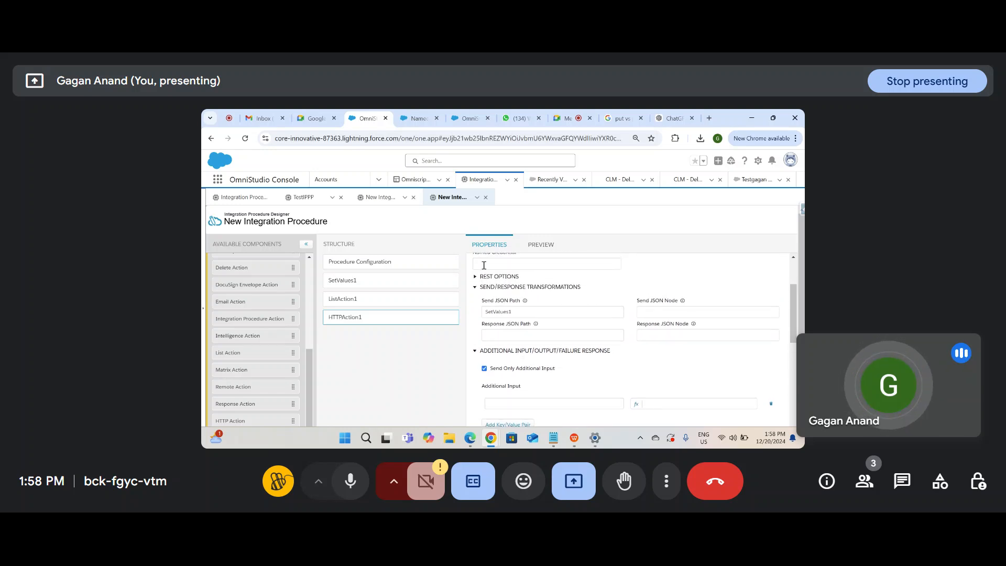
pyautogui.scroll(-5, 507, 366)
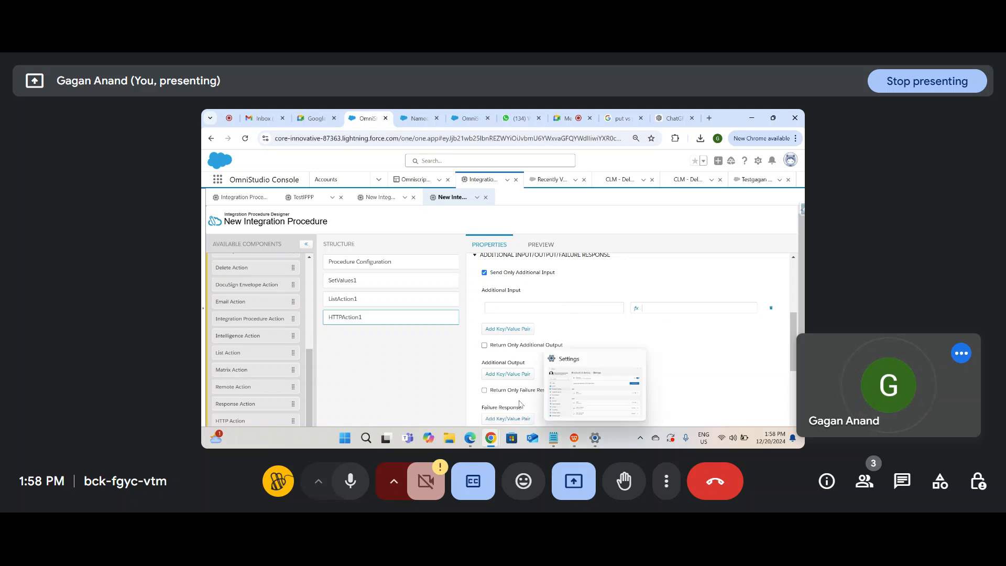
pyautogui.scroll(-2, 520, 404)
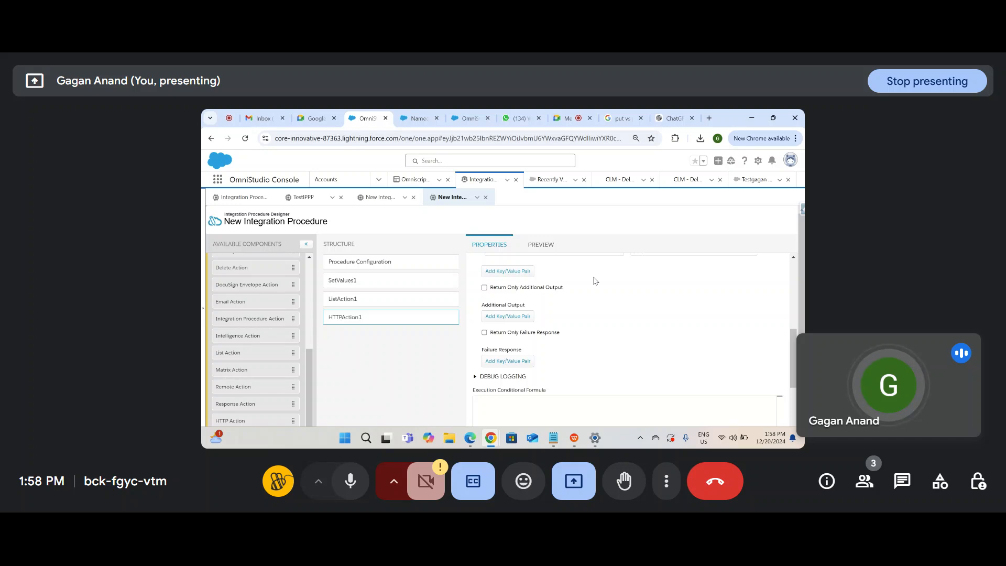
pyautogui.scroll(1, 594, 281)
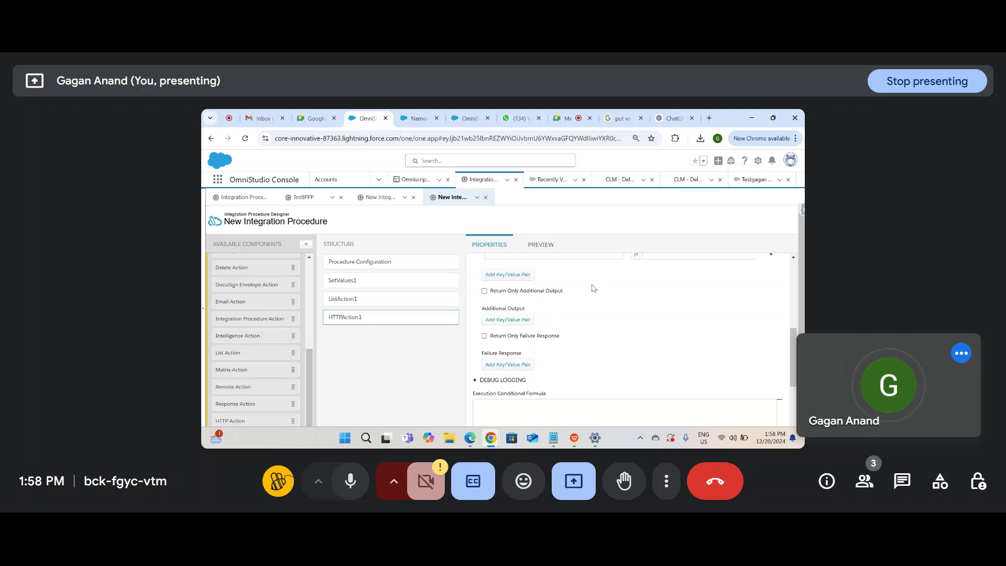
# Step: Load beeceptor.com in a new tab, glance at its Create A Mock API page, and back out
pyautogui.click(708, 118)
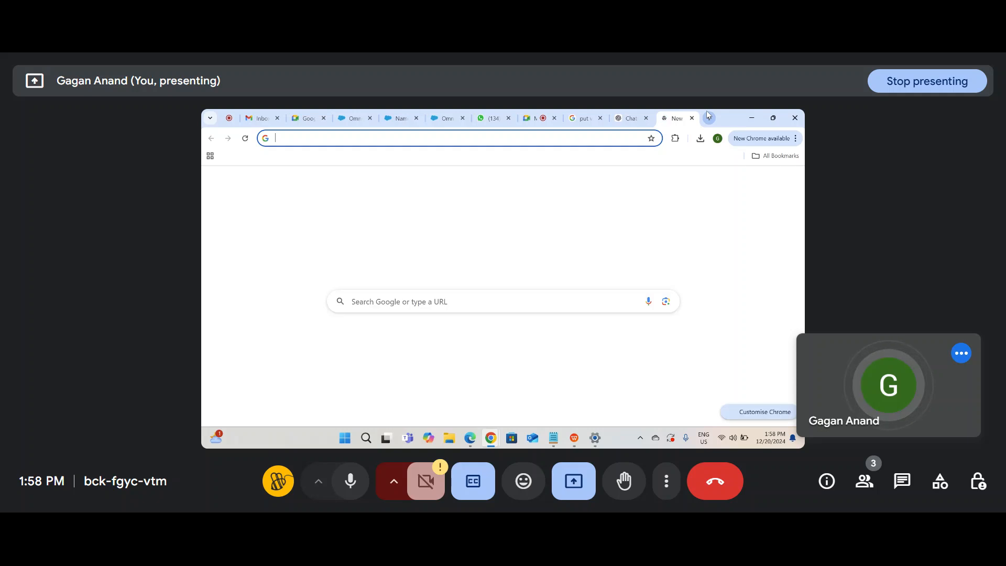
pyautogui.write('beec')
pyautogui.press('Return')
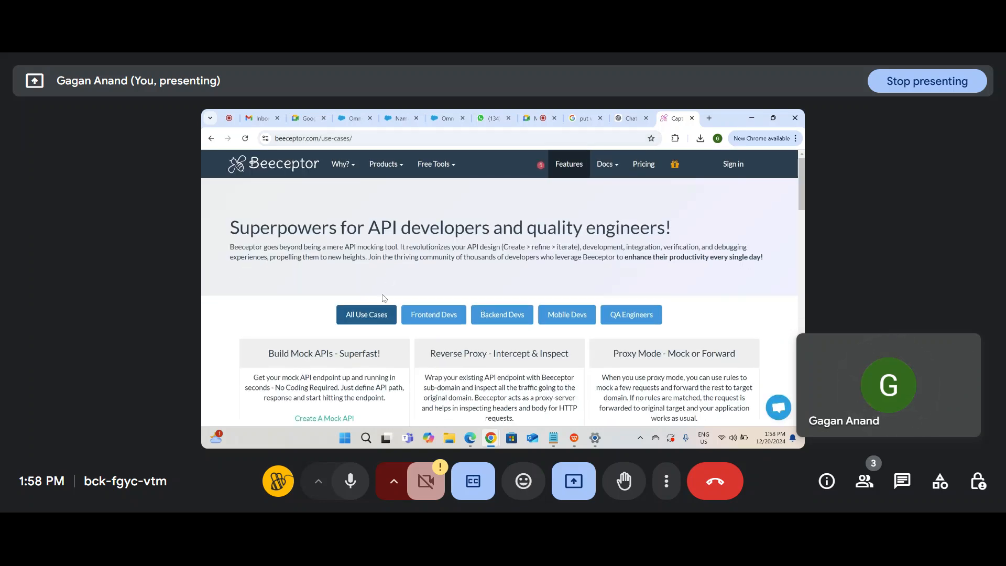
pyautogui.scroll(-3, 385, 298)
pyautogui.click(343, 282)
pyautogui.scroll(-1, 523, 314)
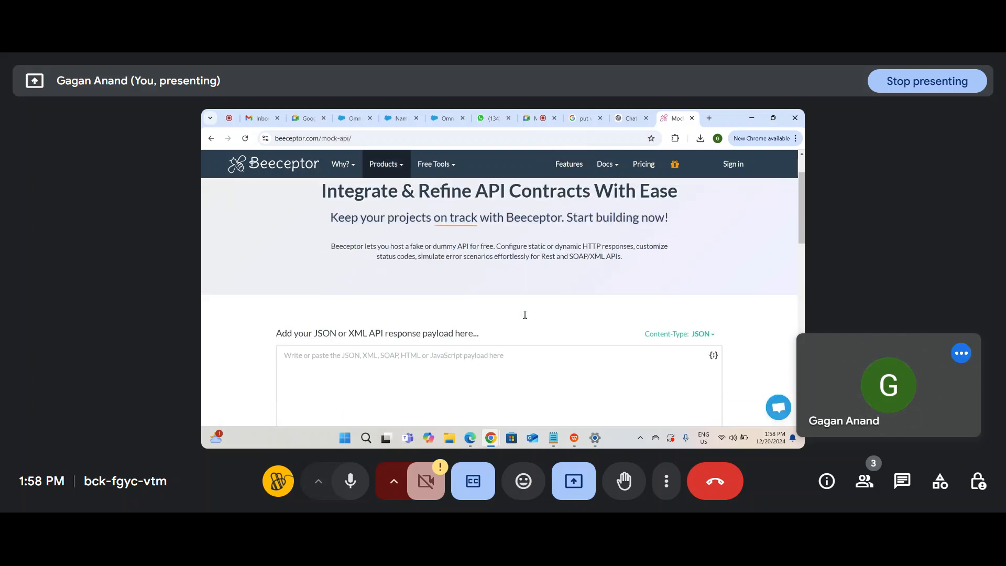
pyautogui.scroll(1, 524, 314)
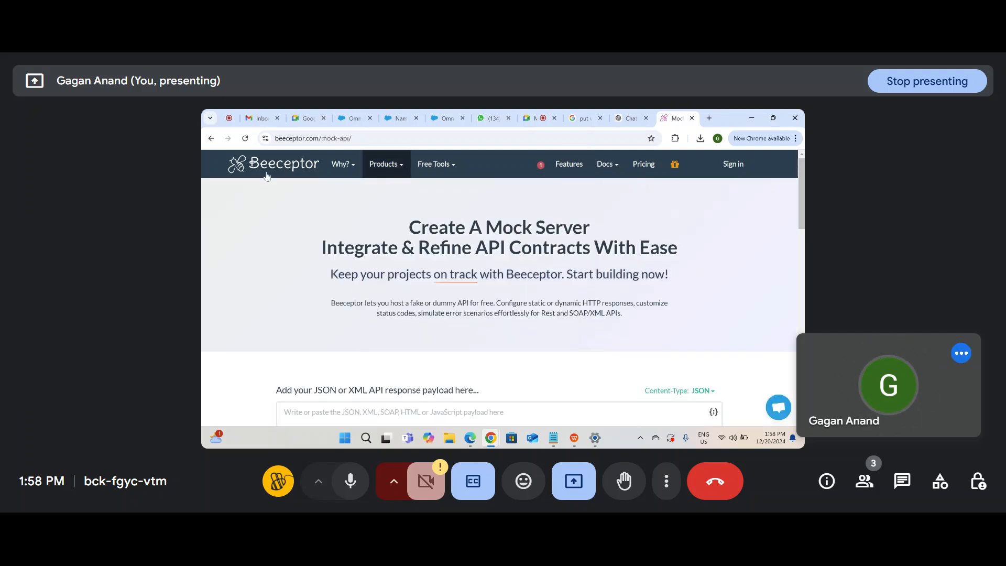
pyautogui.click(210, 138)
pyautogui.click(210, 138)
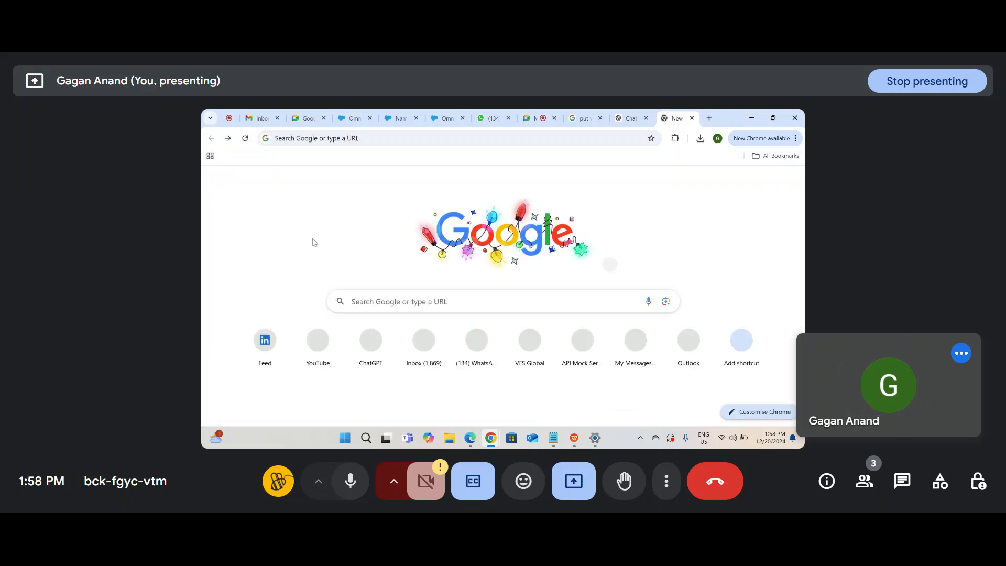
# Step: Search Google for 'beeceptor mock api', open the Beeceptor home page and select its address
pyautogui.click(386, 295)
pyautogui.write('b')
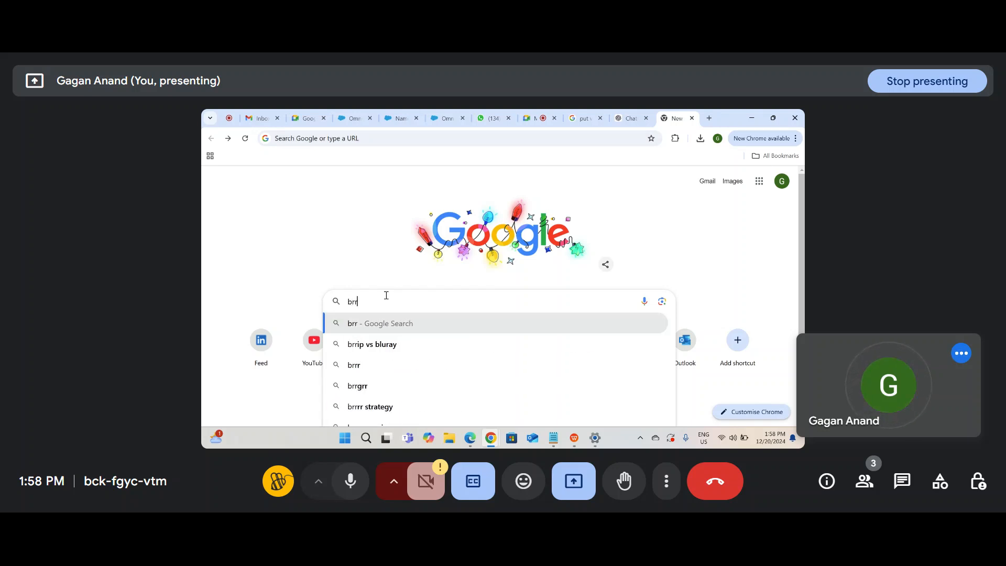
pyautogui.write('eeceptor')
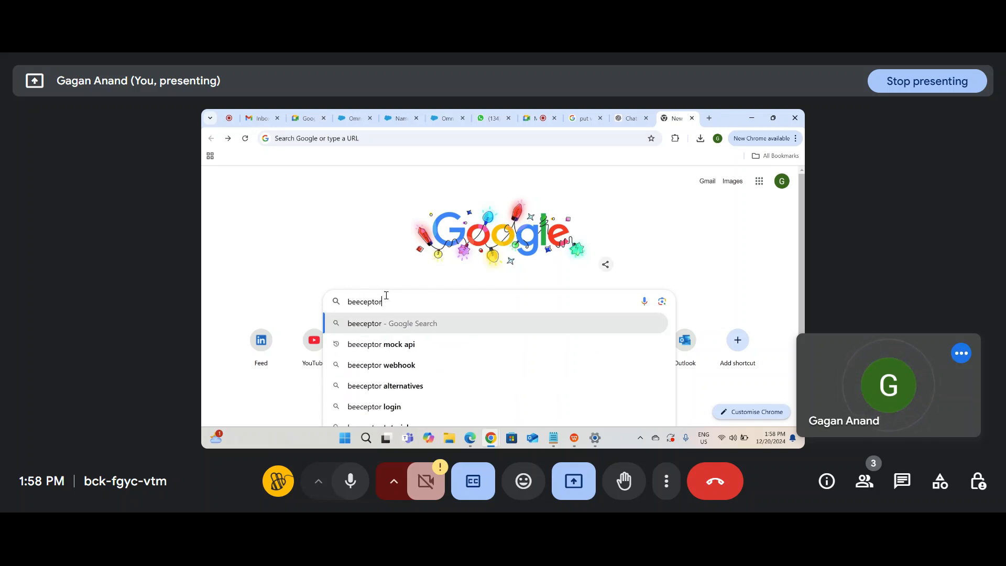
pyautogui.press('Return')
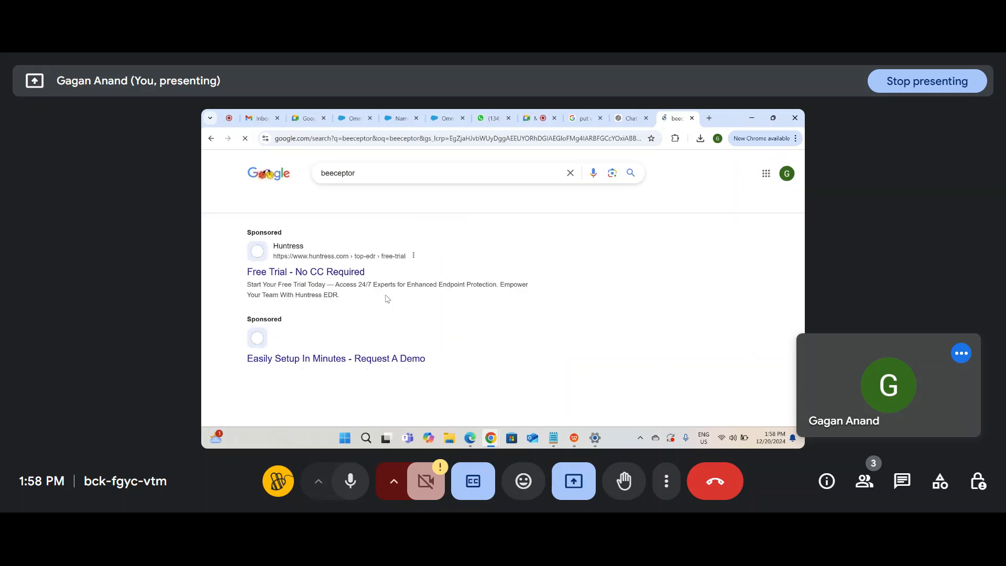
pyautogui.scroll(-3, 332, 357)
pyautogui.scroll(-2, 332, 358)
pyautogui.scroll(5, 332, 358)
pyautogui.click(361, 167)
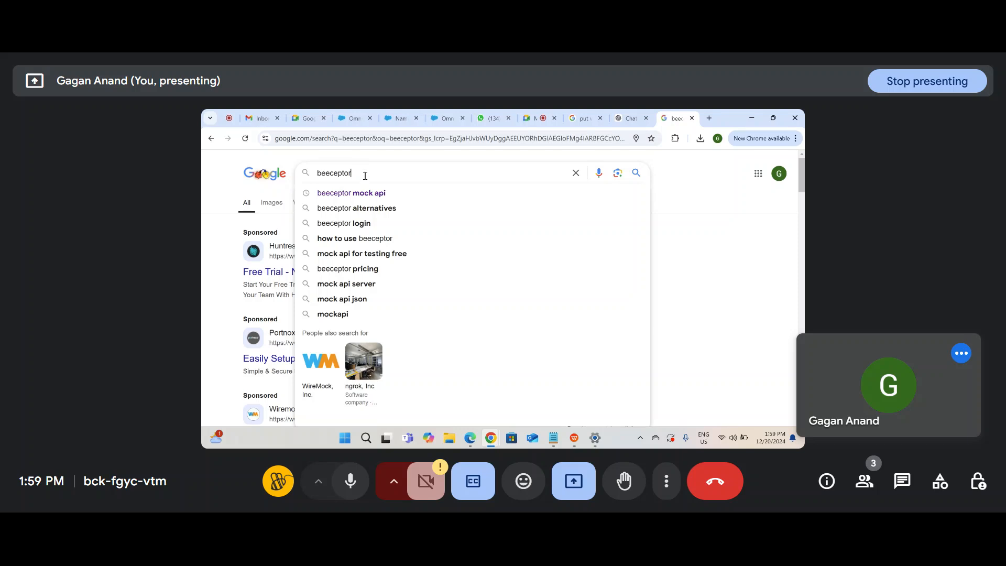
pyautogui.click(351, 193)
pyautogui.scroll(-3, 359, 266)
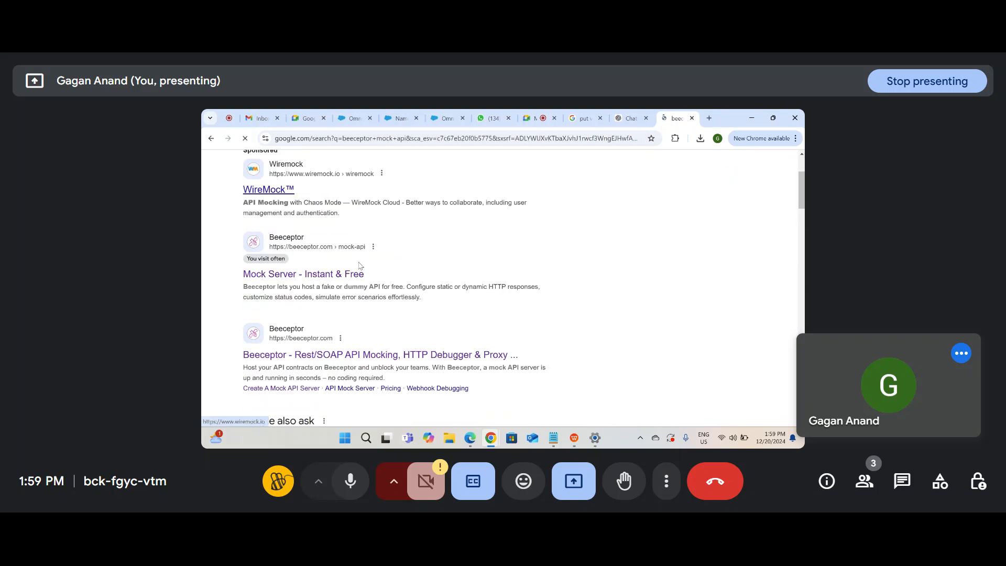
pyautogui.scroll(-1, 359, 266)
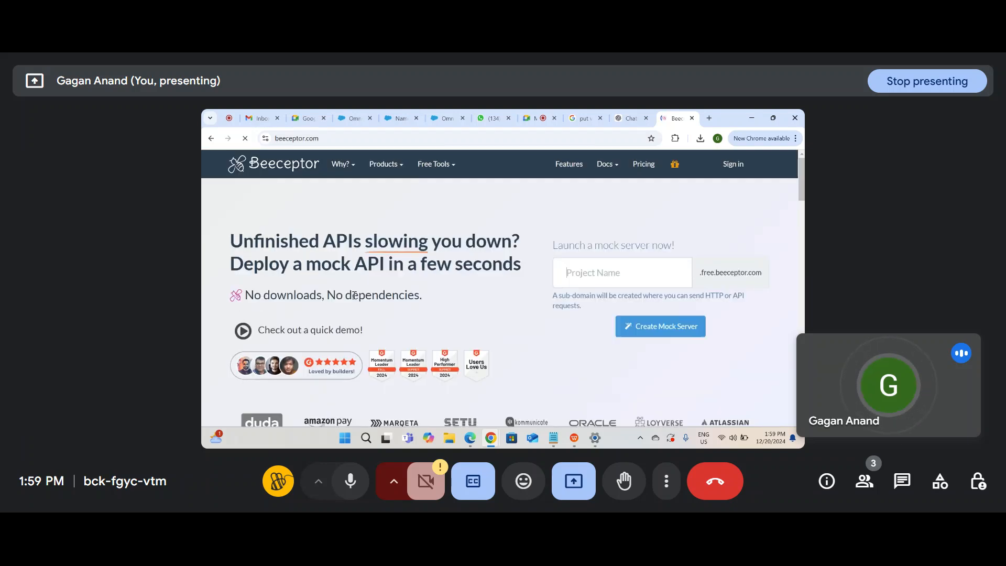
pyautogui.scroll(-2, 355, 314)
pyautogui.scroll(2, 362, 294)
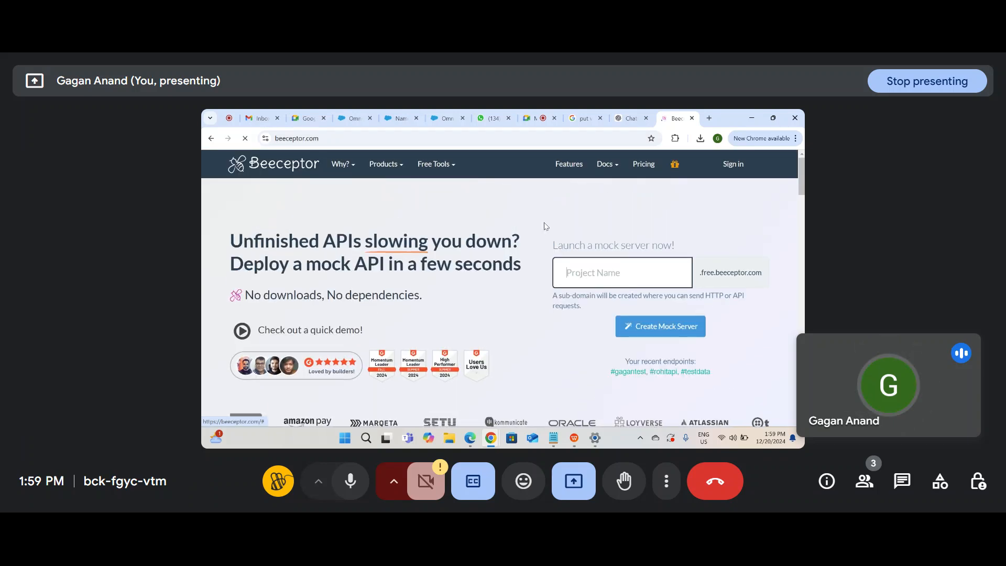
pyautogui.click(610, 142)
pyautogui.hotkey('ctrl', 'c')
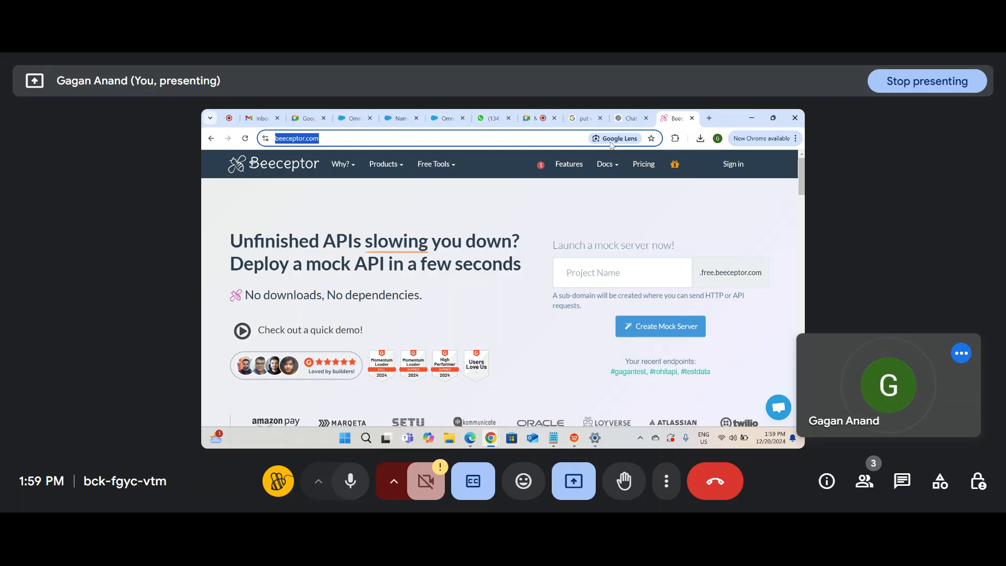
pyautogui.click(537, 118)
# Step: Send the copied beeceptor.com link in the Omnistudio Training WhatsApp chat, then return to OmniStudio
pyautogui.click(492, 120)
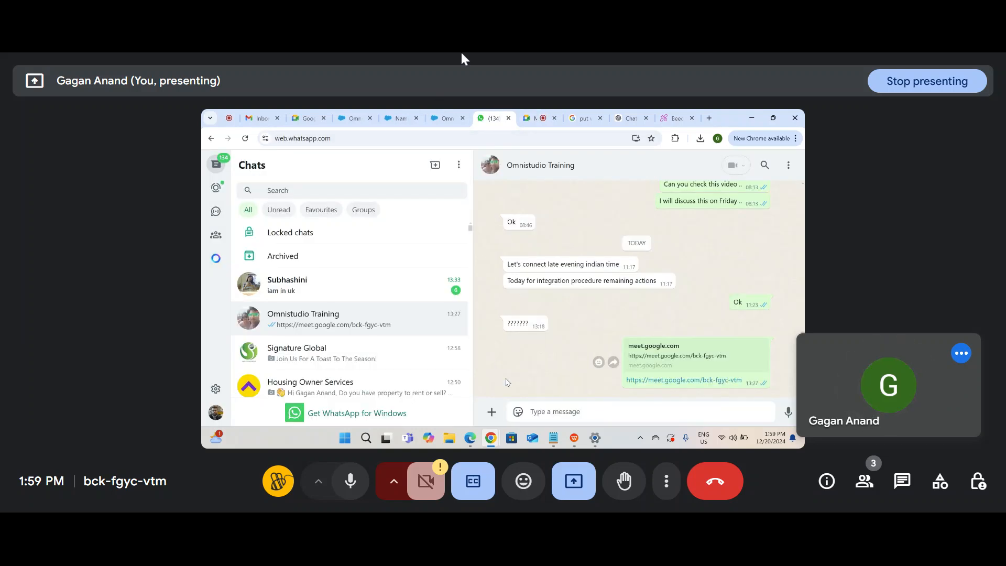
pyautogui.click(563, 414)
pyautogui.hotkey('ctrl', 'v')
pyautogui.press('Return')
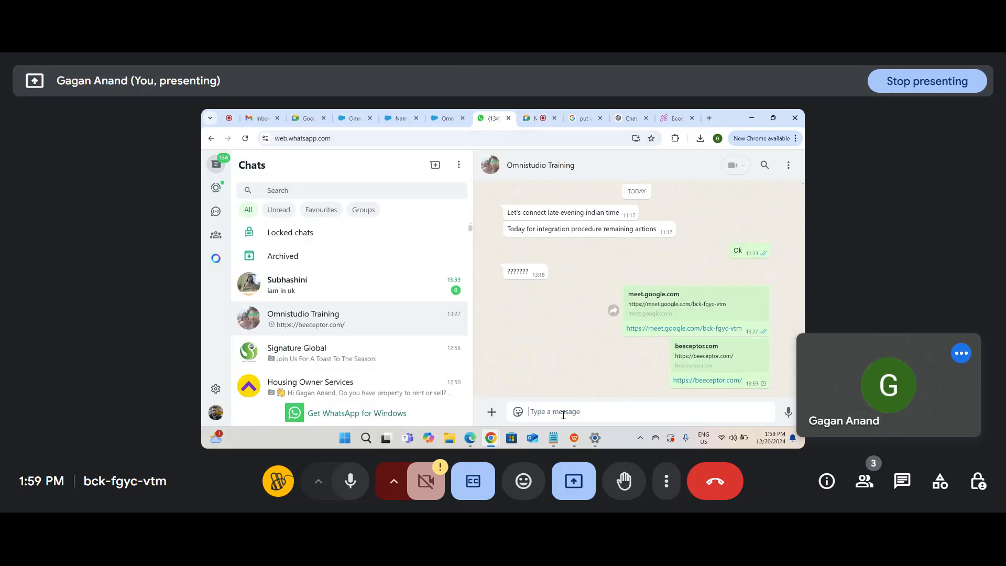
pyautogui.click(440, 119)
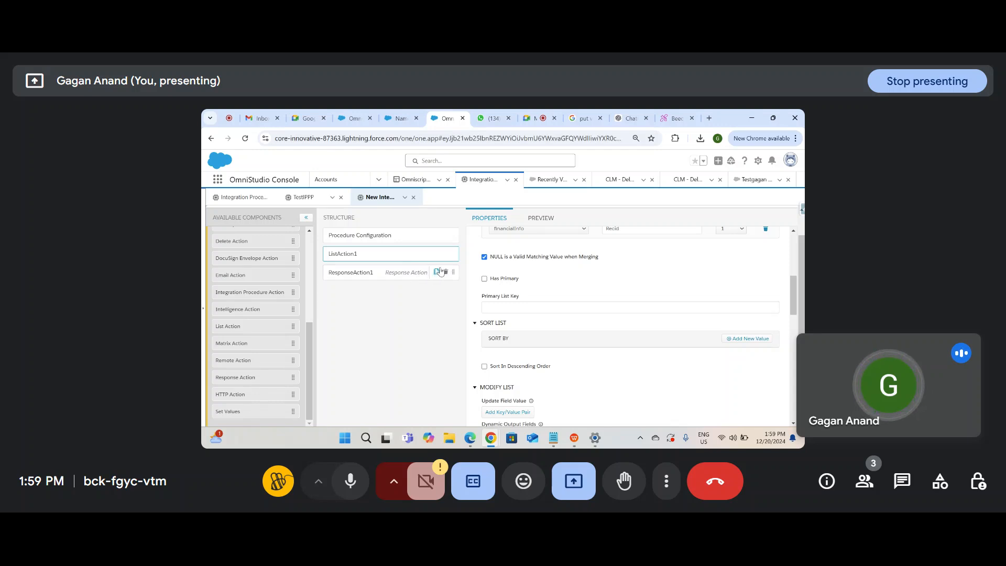
# Step: Scroll back up to ListAction1's basicInfo/financialInfo merge lists and id-to-Recid merge map
pyautogui.scroll(4, 498, 267)
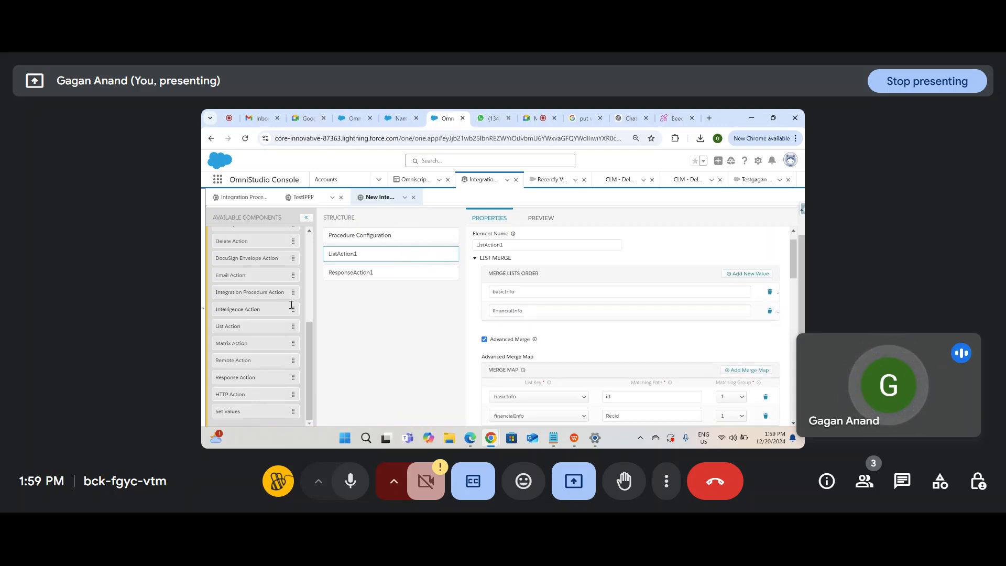
pyautogui.scroll(1, 277, 345)
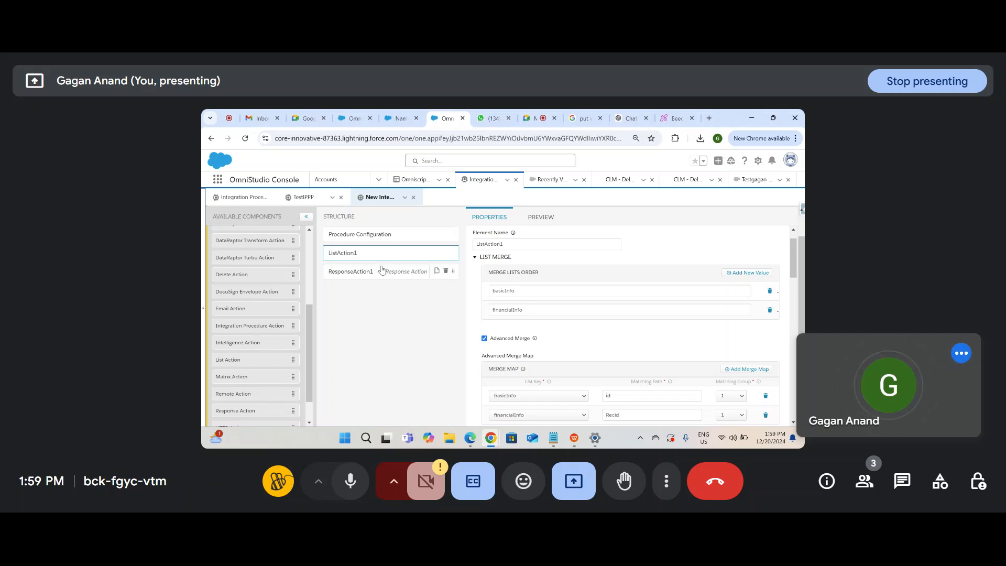
# Step: Search Google for 'vlocity intelligent action' in a new tab and scan the results
pyautogui.click(710, 119)
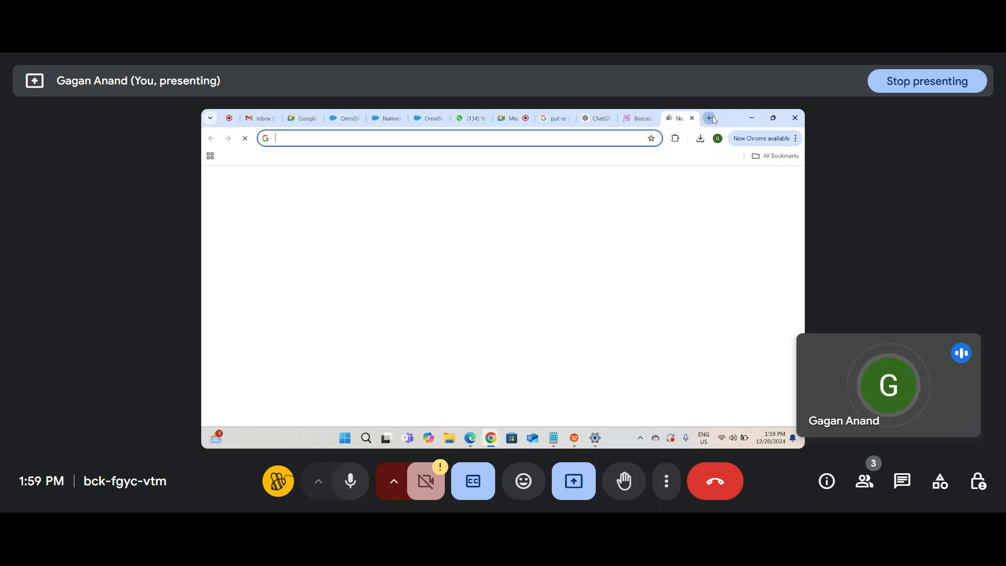
pyautogui.write('in')
pyautogui.press('BackSpace')
pyautogui.press('BackSpace')
pyautogui.press('BackSpace')
pyautogui.write('in')
pyautogui.press('BackSpace')
pyautogui.press('BackSpace')
pyautogui.press('BackSpace')
pyautogui.write('vlocity intelli')
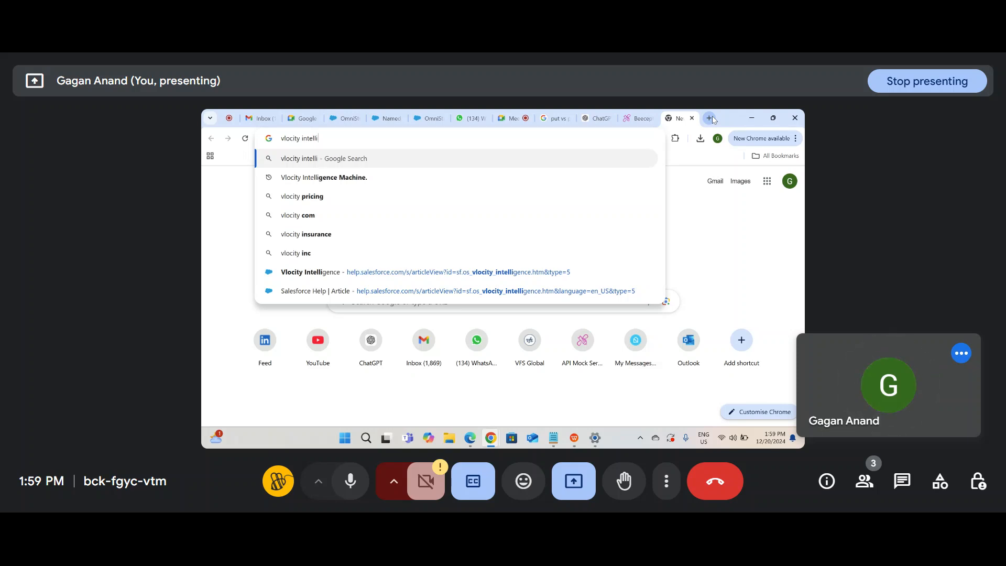
pyautogui.write('ne')
pyautogui.press('BackSpace')
pyautogui.press('BackSpace')
pyautogui.write('gent action')
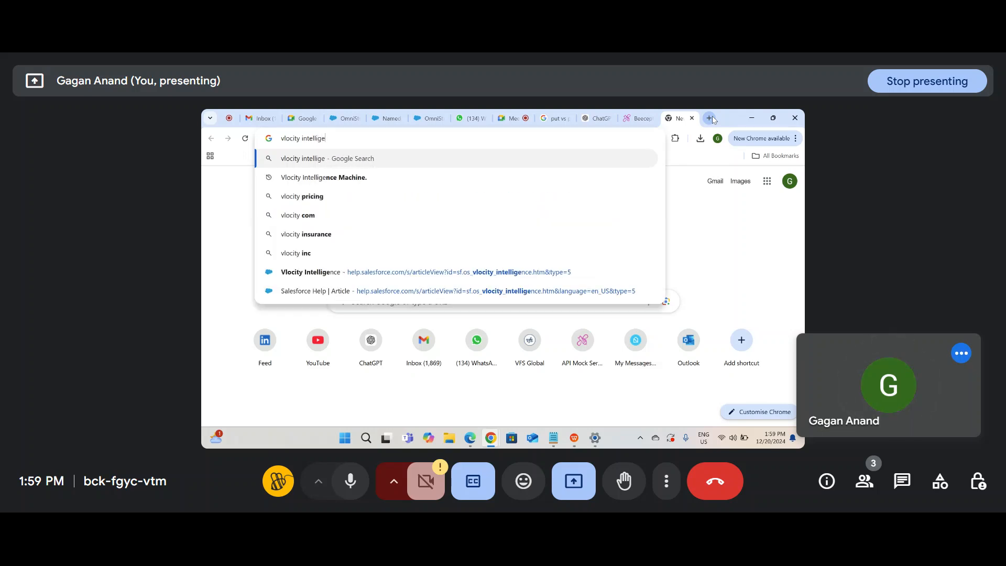
pyautogui.press('Return')
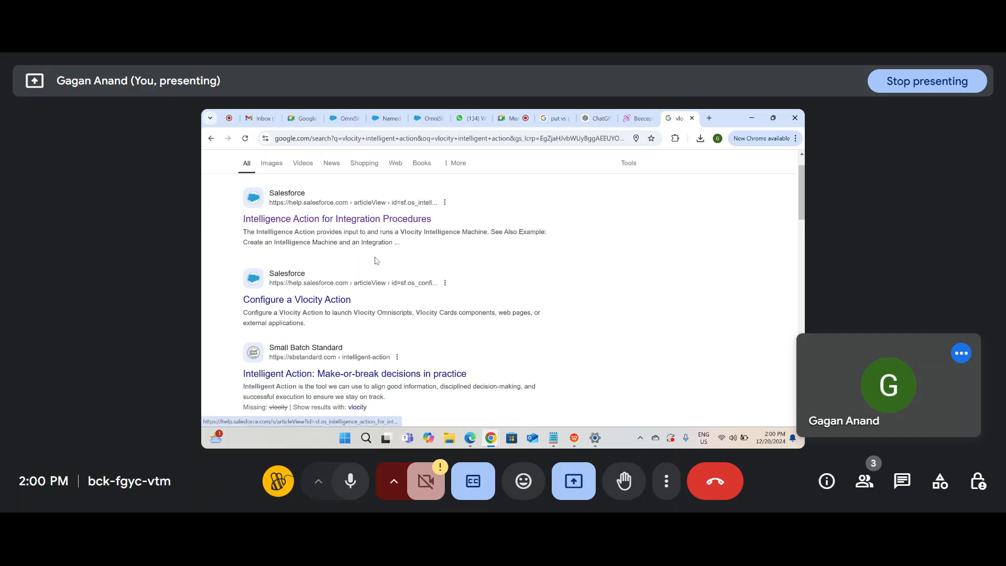
pyautogui.scroll(-4, 375, 260)
pyautogui.scroll(-5, 375, 260)
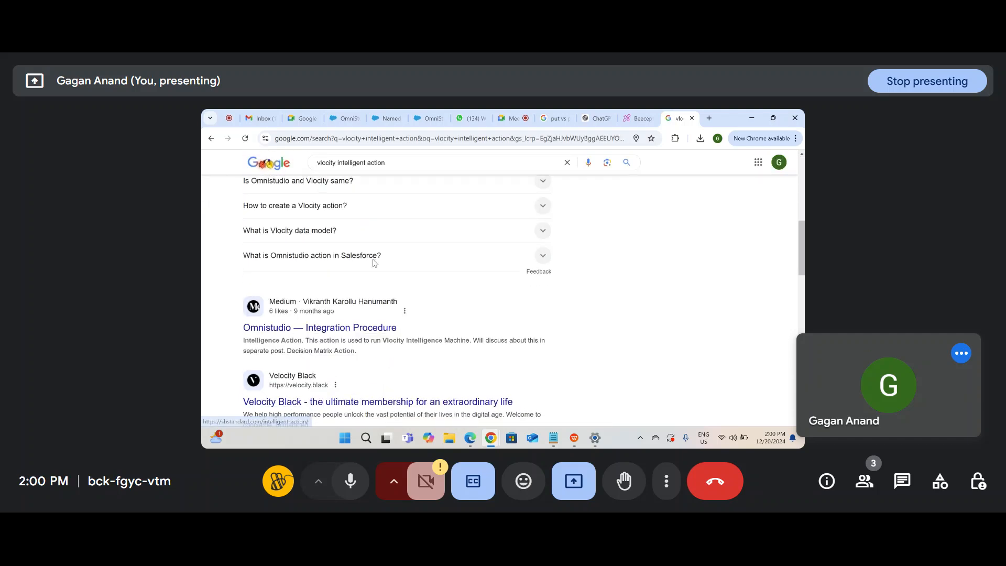
pyautogui.scroll(8, 374, 263)
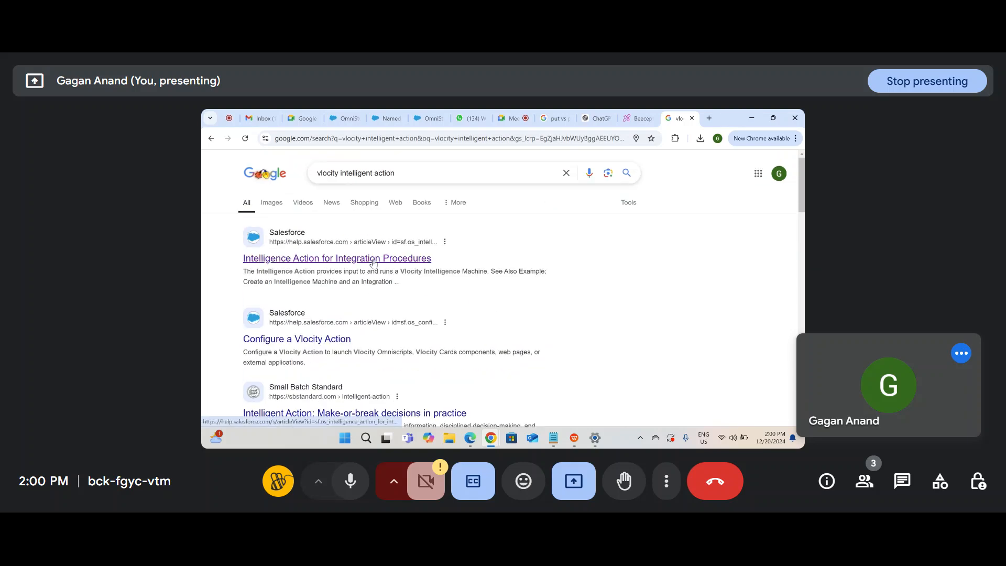
# Step: Read the Intelligence Action for Integration Procedures help article
pyautogui.click(374, 263)
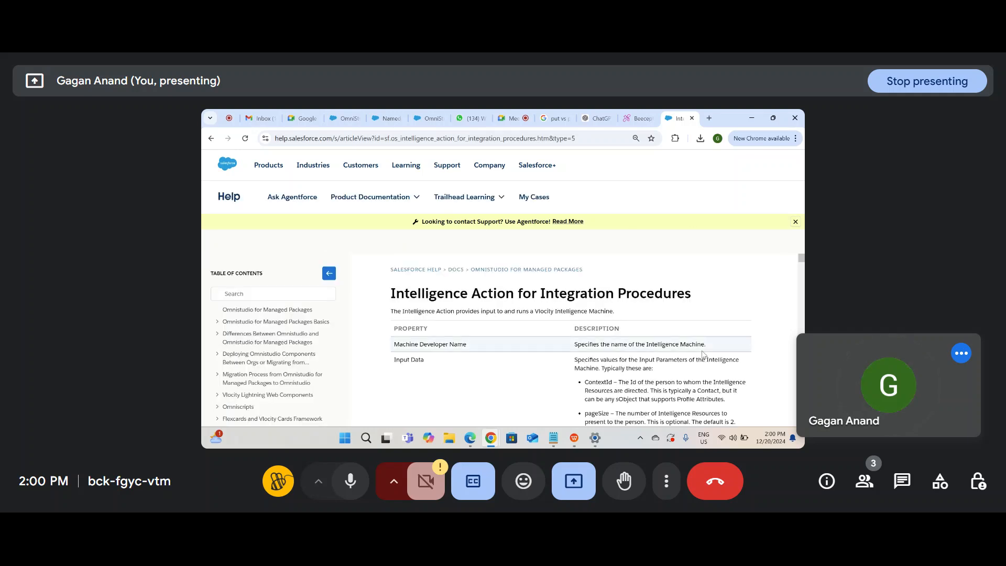
pyautogui.scroll(-4, 704, 355)
pyautogui.scroll(-4, 704, 354)
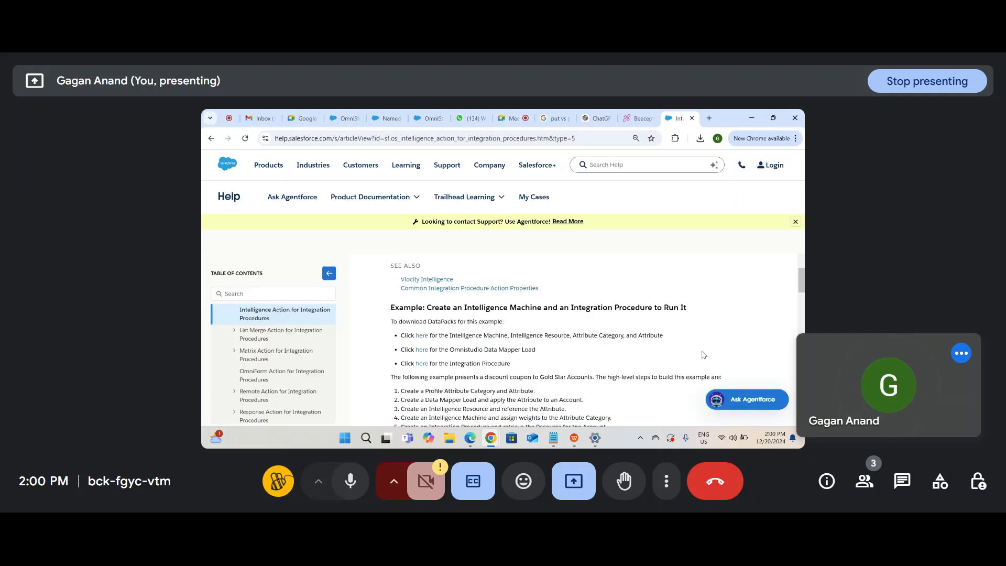
# Step: Confirm on the Vlocity Intelligence article that it is no longer supported, then close the tab
pyautogui.click(436, 297)
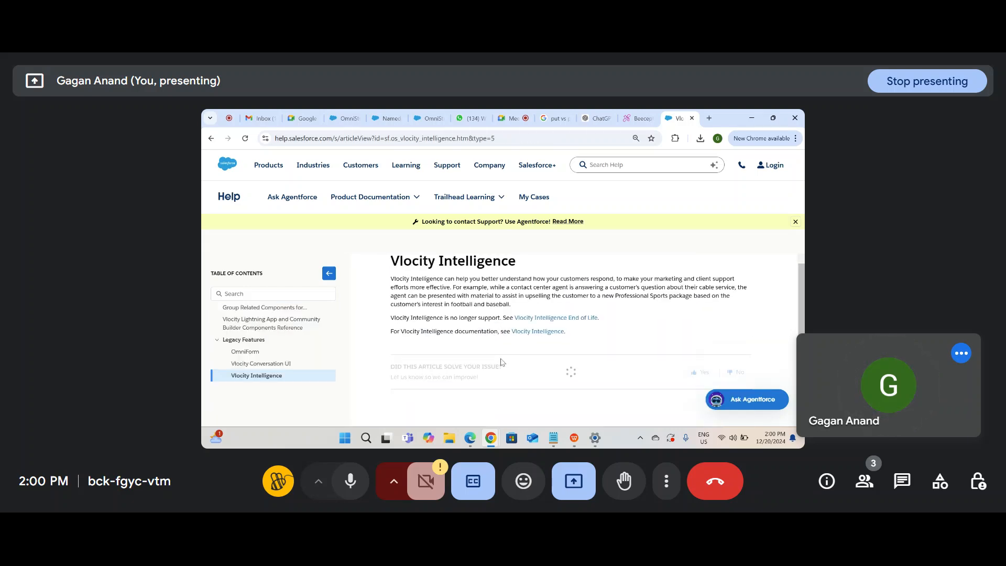
pyautogui.scroll(-5, 501, 361)
pyautogui.scroll(2, 501, 361)
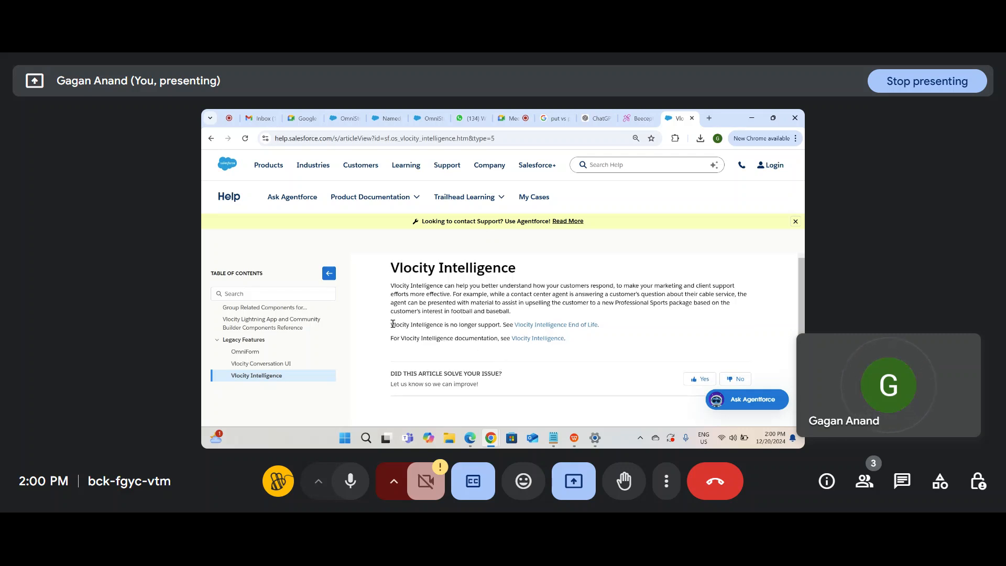
pyautogui.moveTo(467, 333); pyautogui.dragTo(391, 264)
pyautogui.click(654, 314)
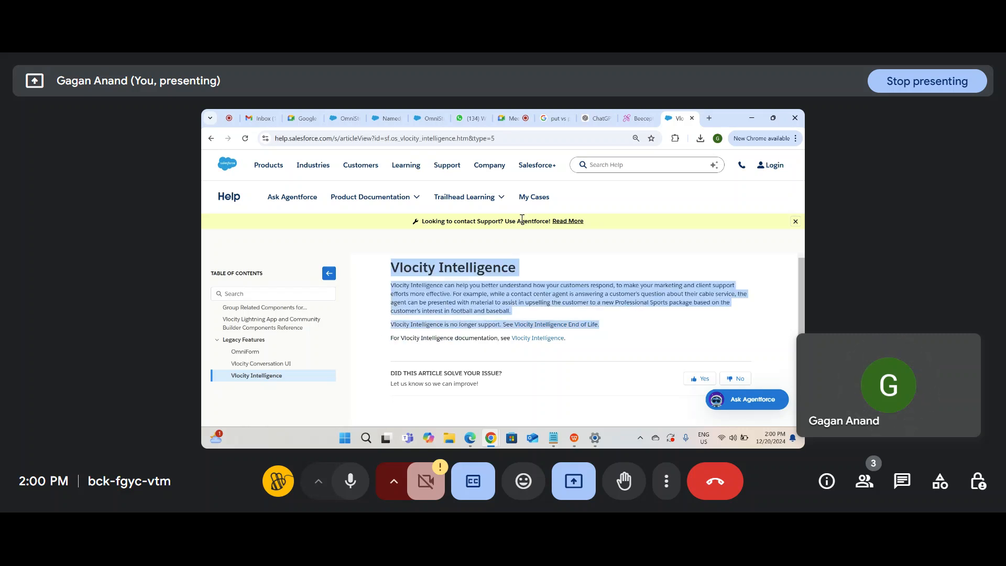
pyautogui.click(691, 117)
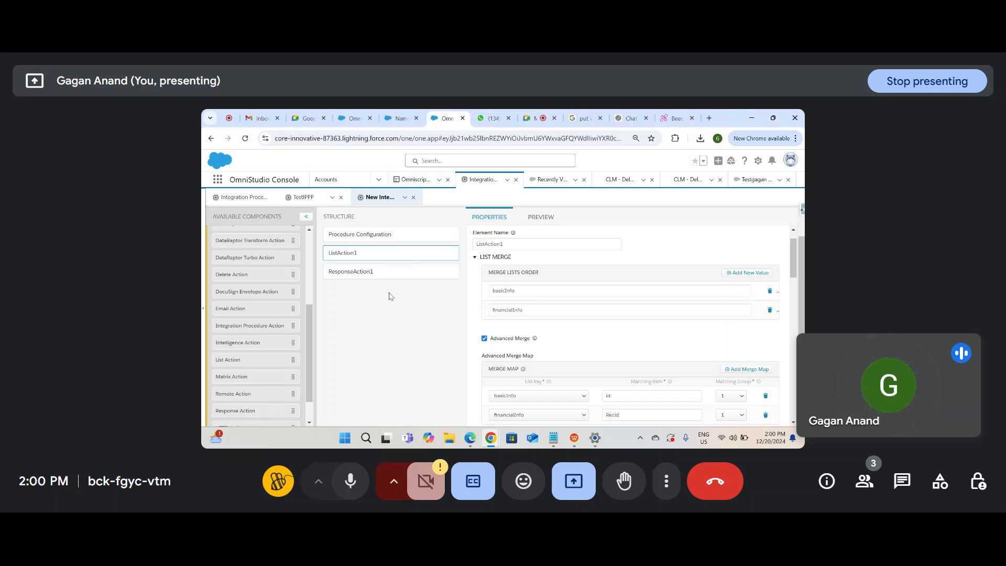
# Step: Copy the entire Input Parameters JSON from the procedure PREVIEW and bring up notes.txt
pyautogui.scroll(2, 268, 367)
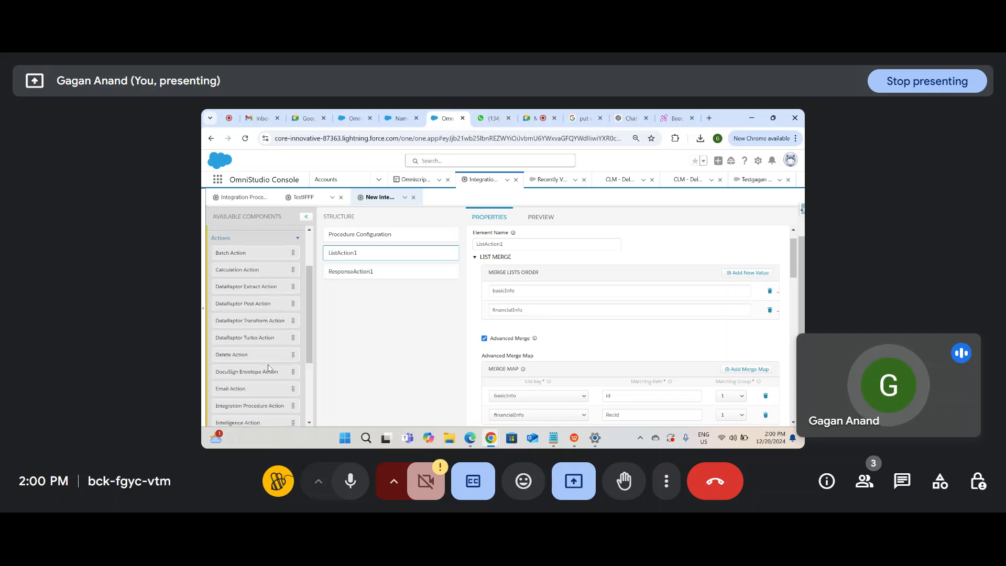
pyautogui.click(541, 217)
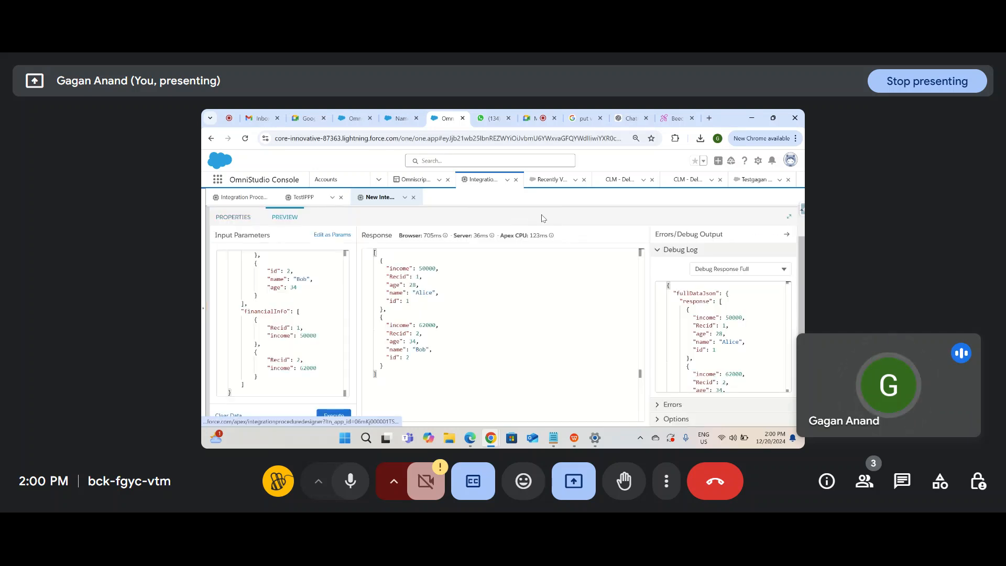
pyautogui.click(311, 344)
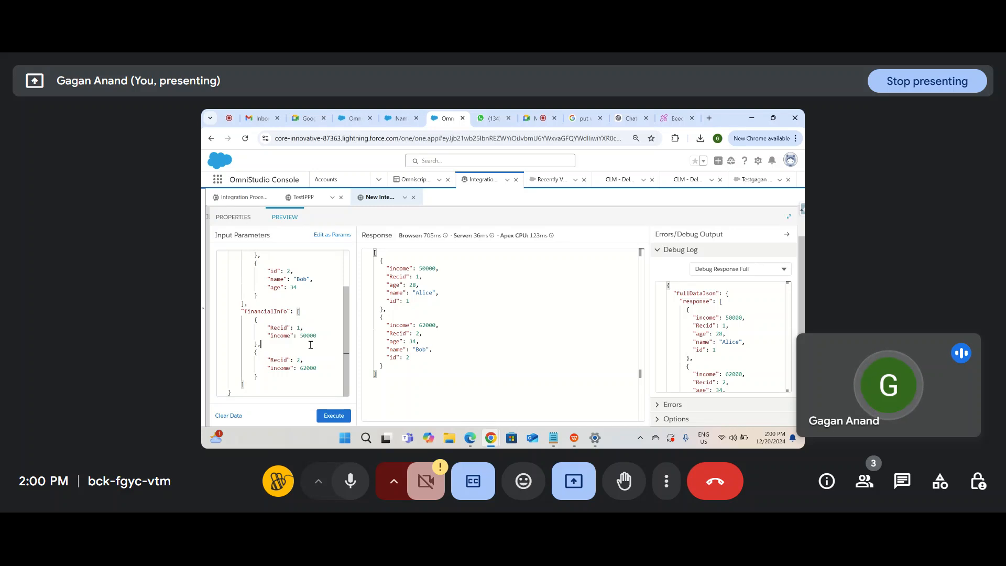
pyautogui.hotkey('ctrl', 'a')
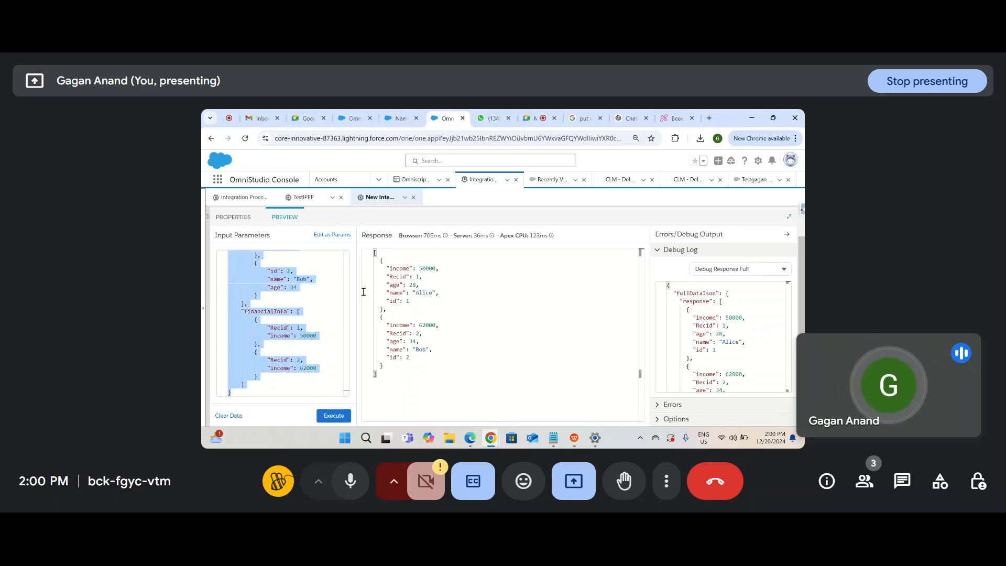
pyautogui.scroll(3, 307, 297)
pyautogui.click(553, 438)
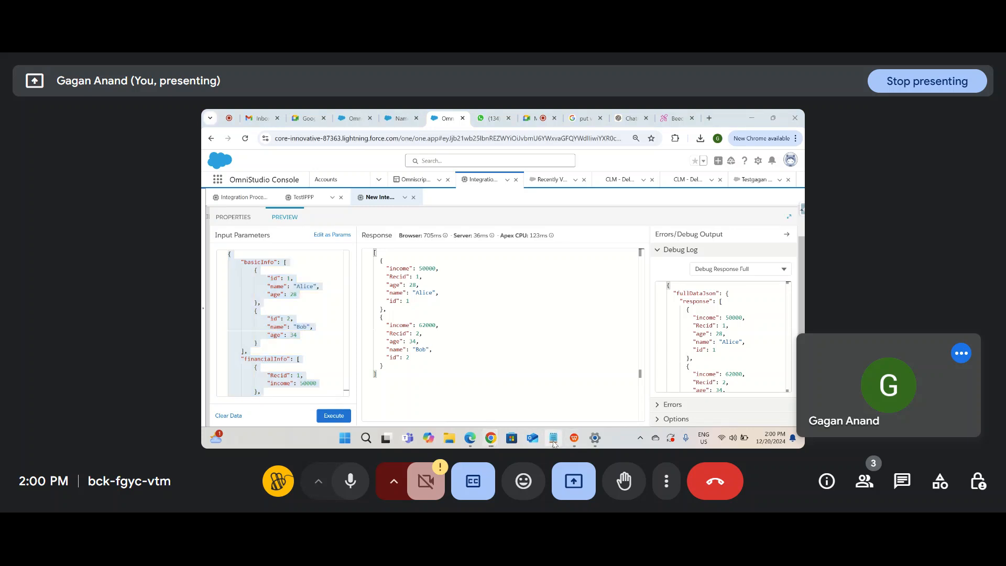
pyautogui.scroll(-1, 365, 293)
# Step: Replace the old company JSON in the notes with the pasted basicInfo/financialInfo JSON
pyautogui.scroll(3, 215, 171)
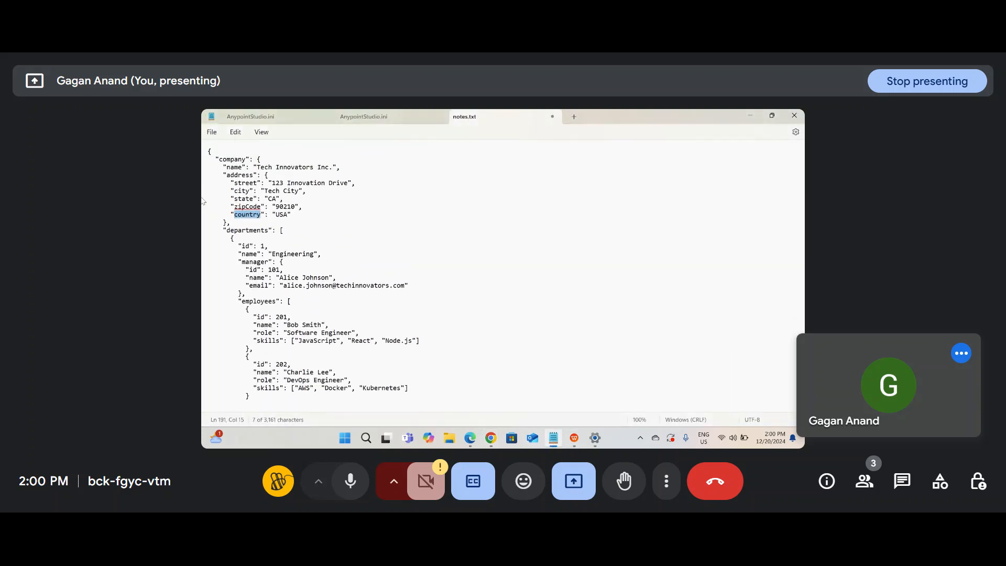
pyautogui.moveTo(209, 178); pyautogui.dragTo(381, 387)
pyautogui.press('Delete')
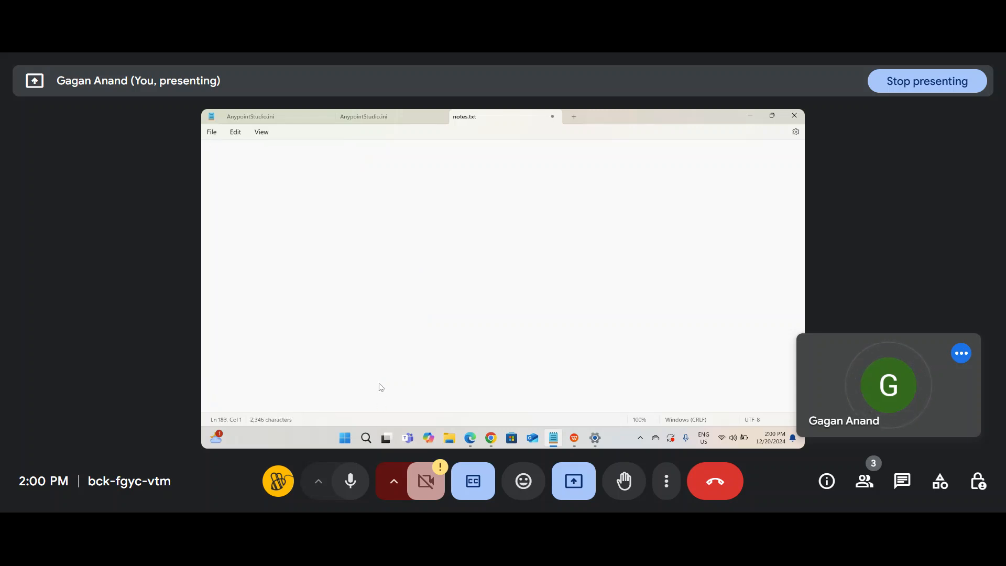
pyautogui.write('{     "basicInfo": [         {             "id": 1,             "name": "Alice",             "age": 28         },         {             "id": 2,             "name": "Bob",             "age": 34         }     ],     "financialInfo": [         {             "Recid": 1,             "income": 50000         },         {             "Recid": 2,             "income": 62000         }     ] }')
pyautogui.scroll(5, 381, 387)
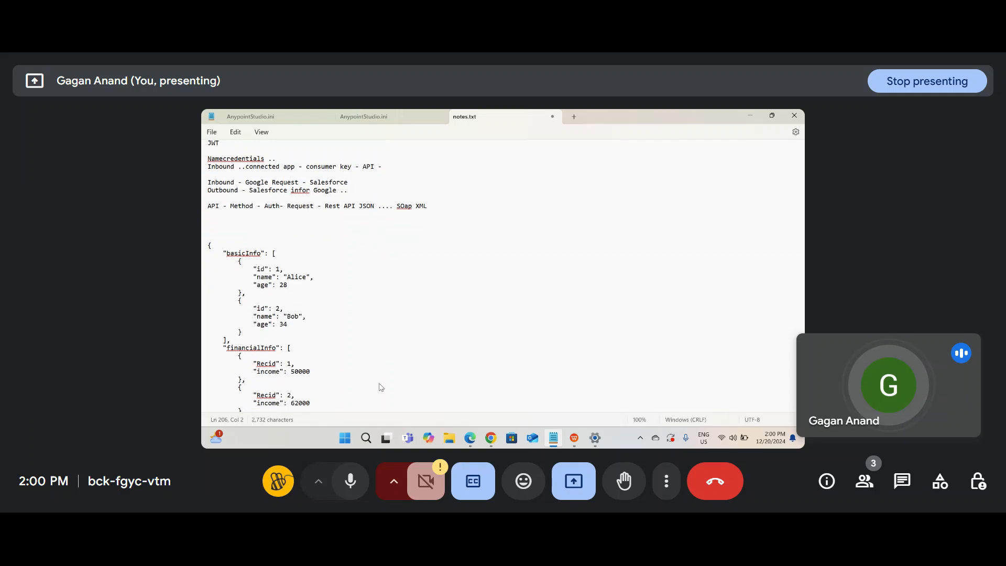
pyautogui.scroll(-2, 335, 320)
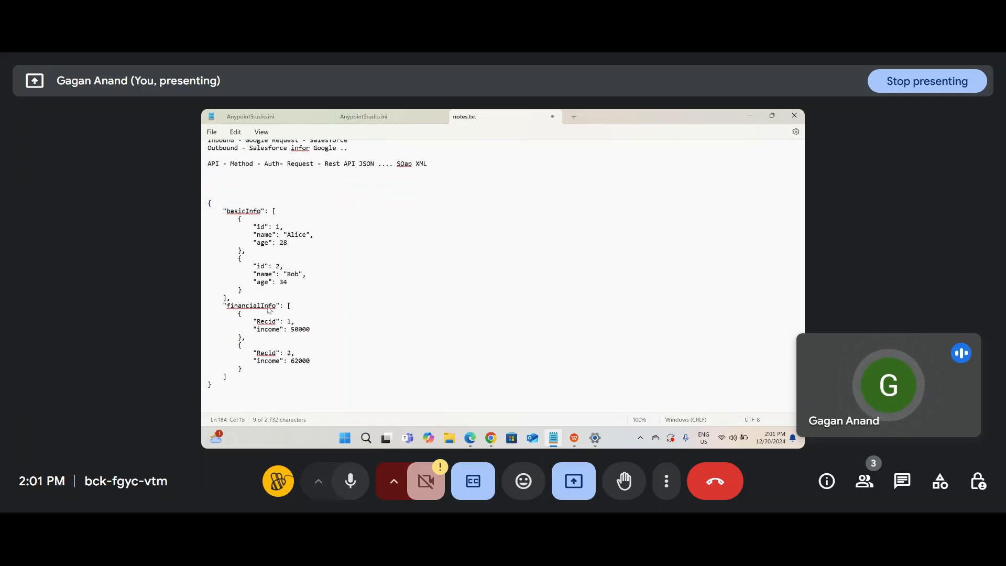
# Step: Point out the basicInfo records and the financialInfo records in the pasted JSON
pyautogui.doubleClick(267, 306)
pyautogui.click(267, 309)
pyautogui.click(355, 272)
pyautogui.moveTo(220, 207)
pyautogui.mouseDown()
pyautogui.moveTo(308, 275)
pyautogui.moveTo(234, 298)
pyautogui.moveTo(269, 308)
pyautogui.moveTo(223, 207)
pyautogui.mouseUp()
pyautogui.click(260, 226)
pyautogui.moveTo(224, 305); pyautogui.dragTo(289, 369)
pyautogui.click(324, 341)
# Step: Rename both Recid keys in the financialInfo entries to id
pyautogui.doubleClick(265, 323)
pyautogui.doubleClick(274, 370)
pyautogui.click(267, 323)
pyautogui.click(290, 342)
pyautogui.press('BackSpace')
pyautogui.press('BackSpace')
pyautogui.press('BackSpace')
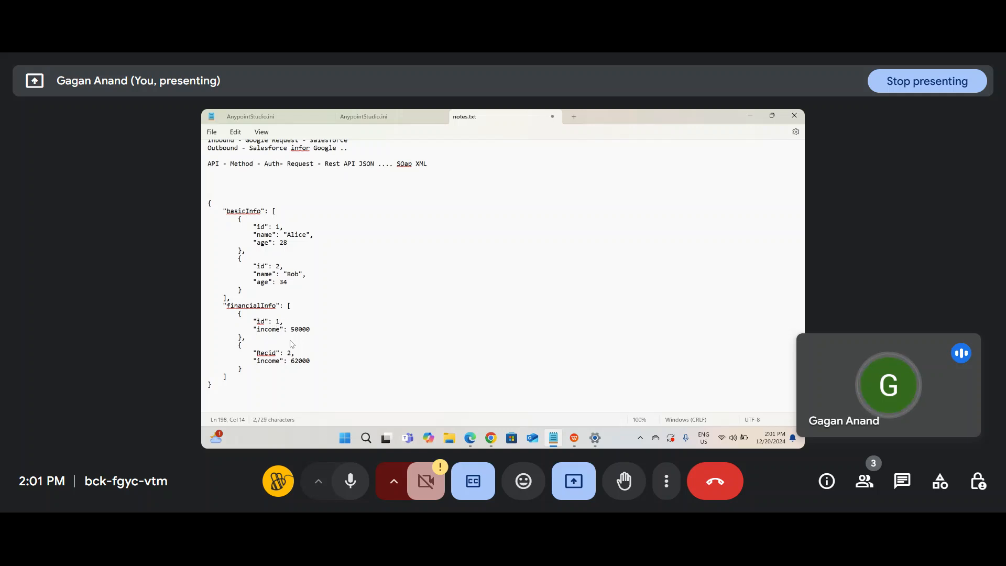
pyautogui.click(269, 348)
pyautogui.press('BackSpace')
pyautogui.press('BackSpace')
pyautogui.press('BackSpace')
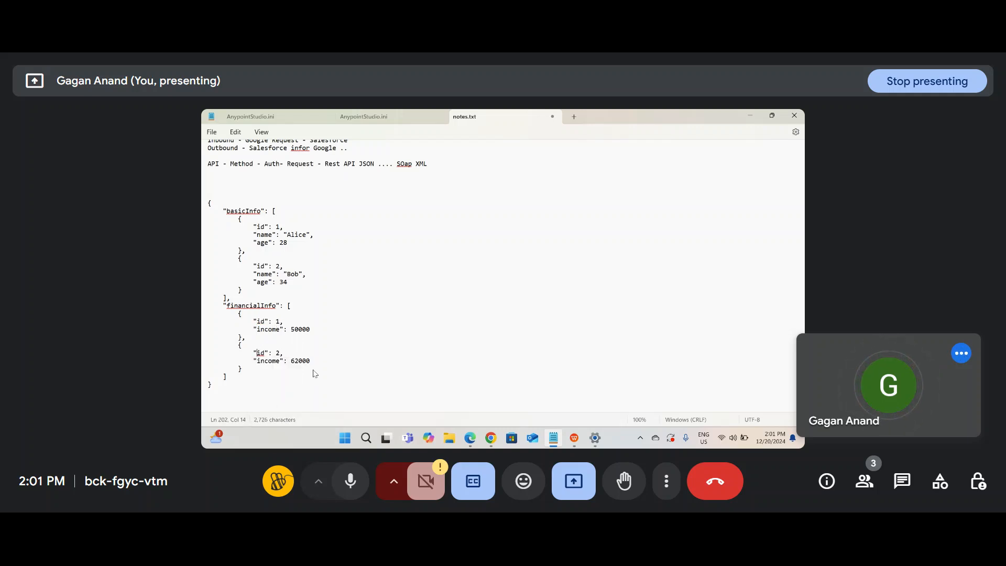
# Step: Compare the basicInfo age entries with the financialInfo income entries, then return to the OmniStudio preview
pyautogui.moveTo(209, 204); pyautogui.dragTo(297, 293)
pyautogui.click(287, 330)
pyautogui.moveTo(265, 330); pyautogui.dragTo(321, 333)
pyautogui.moveTo(254, 244); pyautogui.dragTo(302, 249)
pyautogui.moveTo(254, 281); pyautogui.dragTo(313, 304)
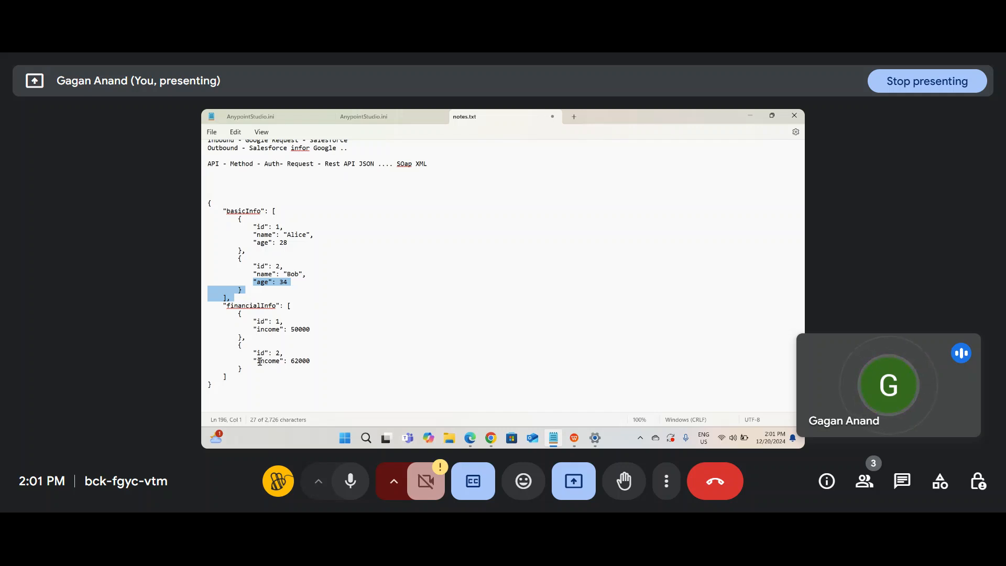
pyautogui.moveTo(256, 360); pyautogui.dragTo(346, 369)
pyautogui.moveTo(254, 281); pyautogui.dragTo(336, 287)
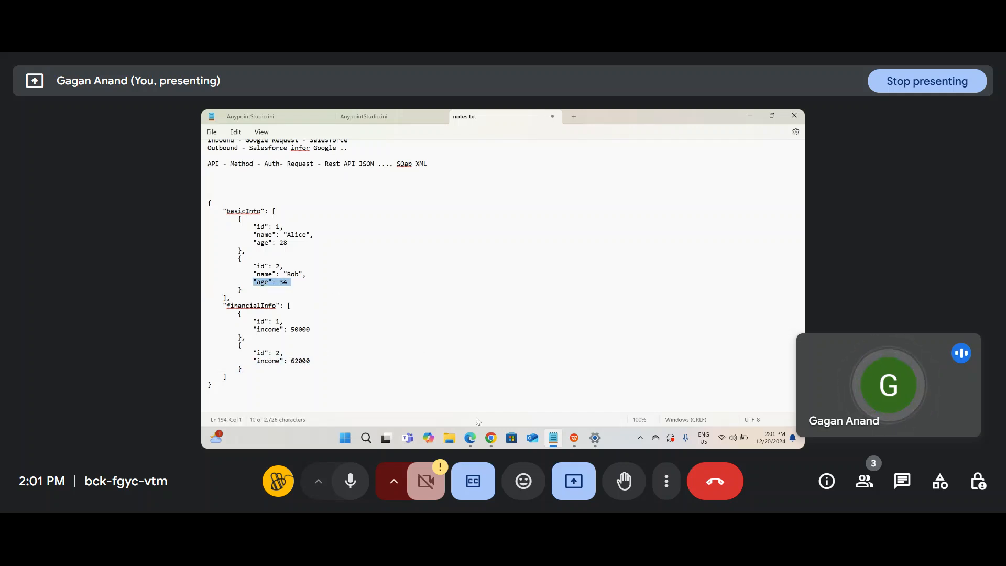
pyautogui.moveTo(491, 437)
pyautogui.click(455, 398)
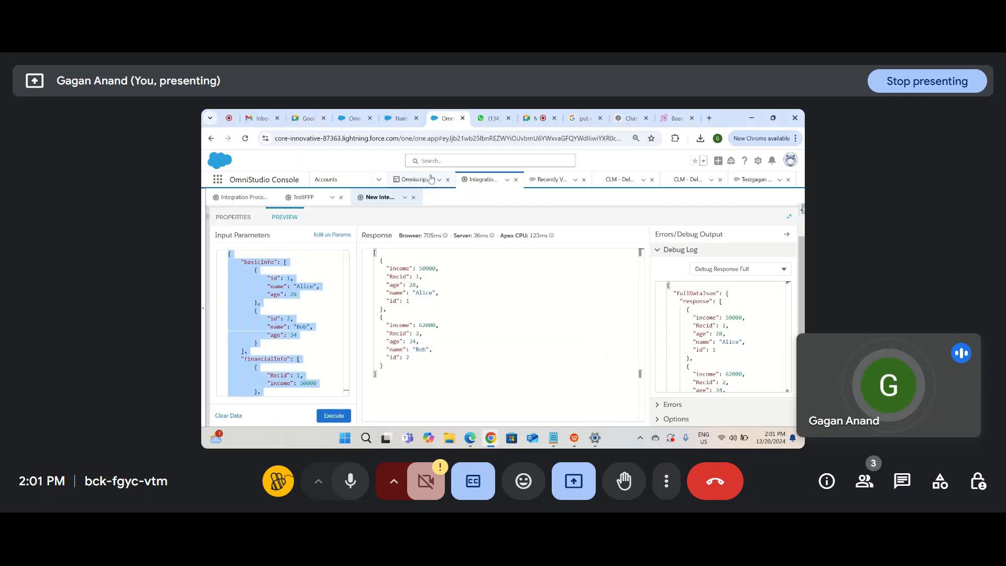
# Step: Delete ListAction1 and drag in a fresh List Action step, ListAction2
pyautogui.click(234, 217)
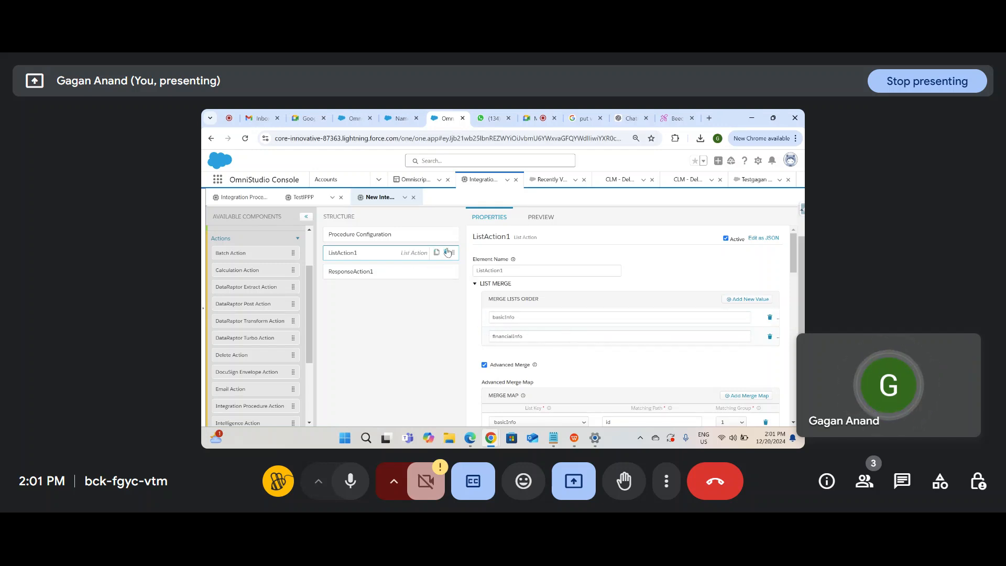
pyautogui.click(447, 252)
pyautogui.click(632, 269)
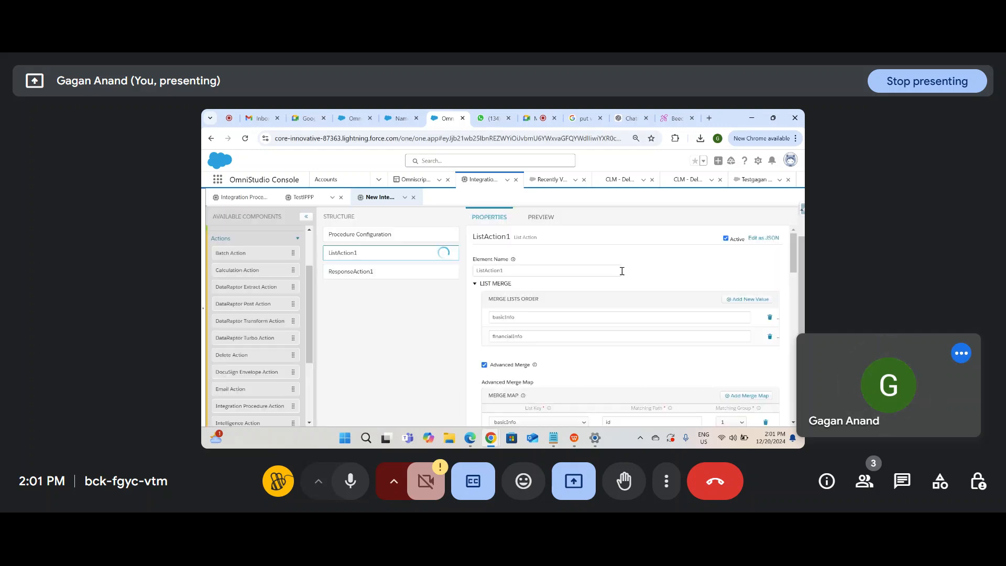
pyautogui.scroll(-5, 307, 281)
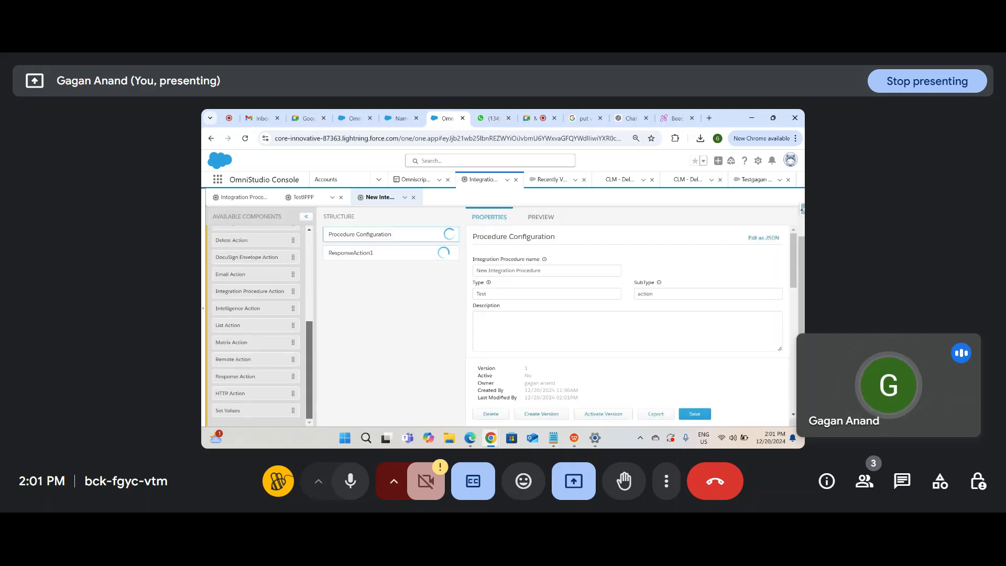
pyautogui.moveTo(230, 326); pyautogui.dragTo(346, 250)
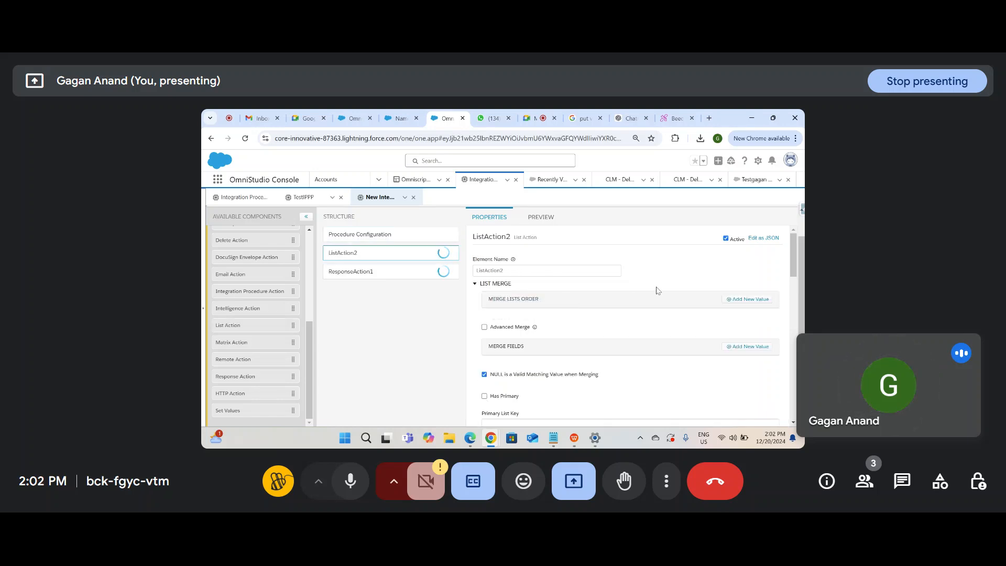
# Step: Check the basicInfo list name in the preview's input JSON, then go back to ListAction2's properties
pyautogui.click(542, 219)
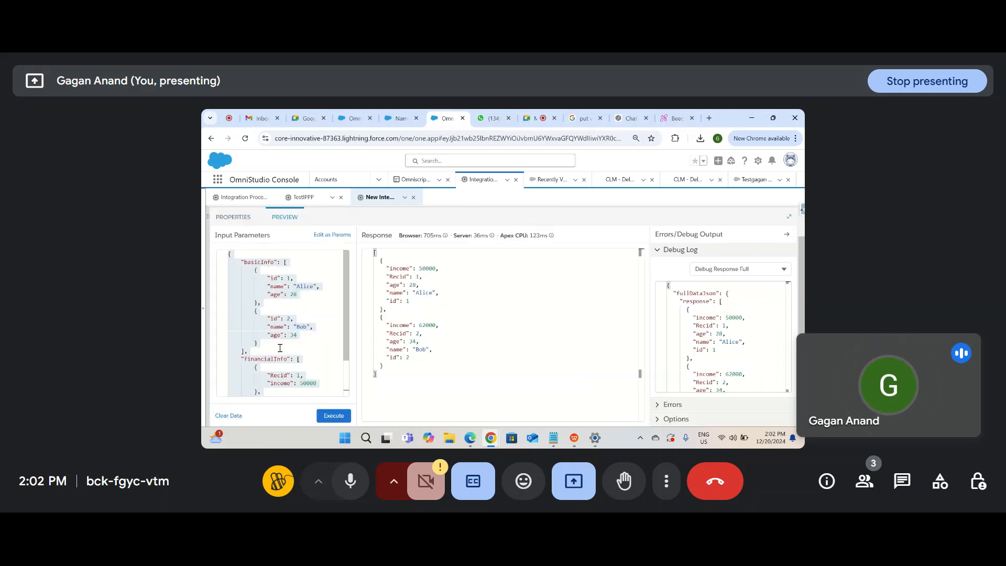
pyautogui.click(278, 317)
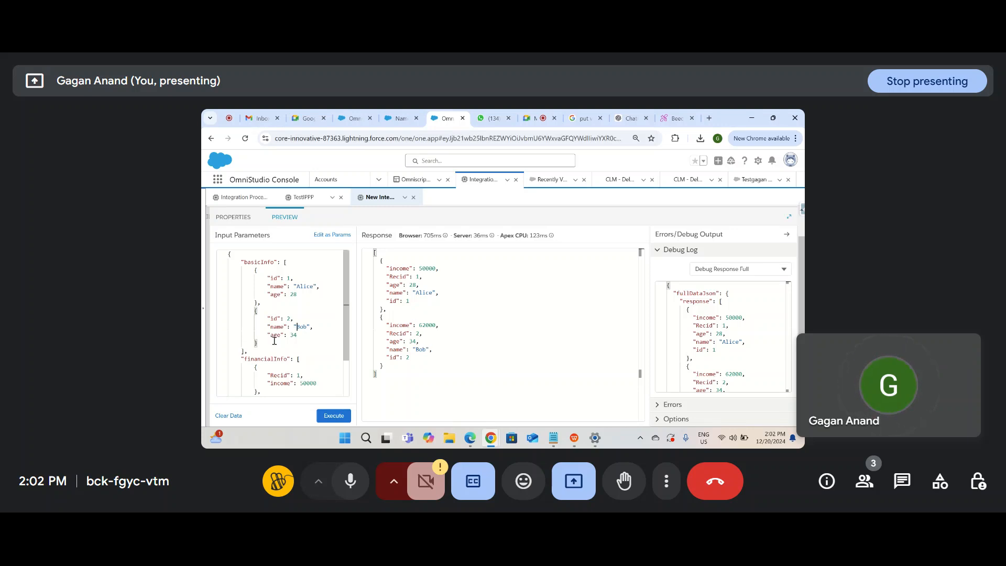
pyautogui.doubleClick(263, 262)
pyautogui.hotkey('ctrl', 'c')
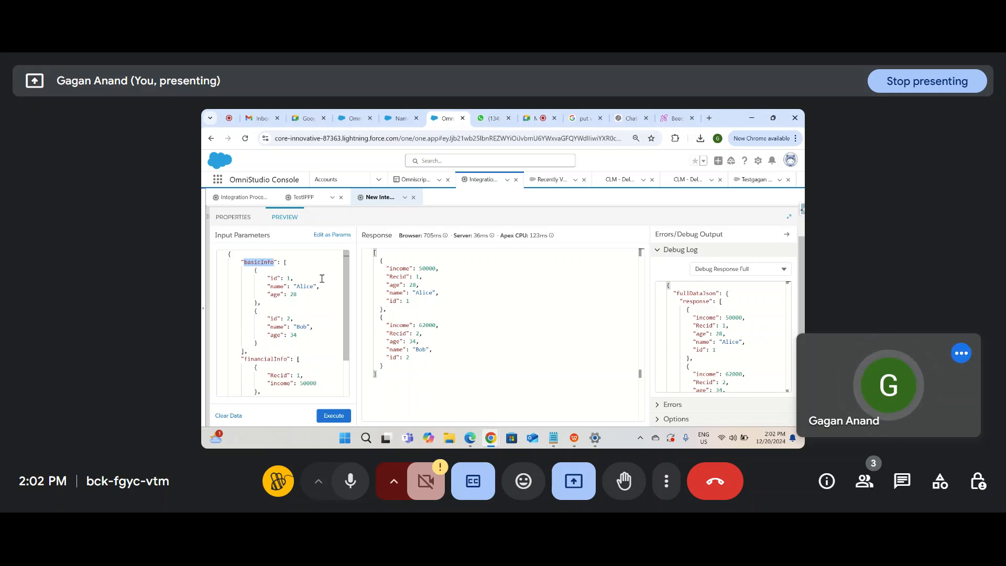
pyautogui.click(233, 216)
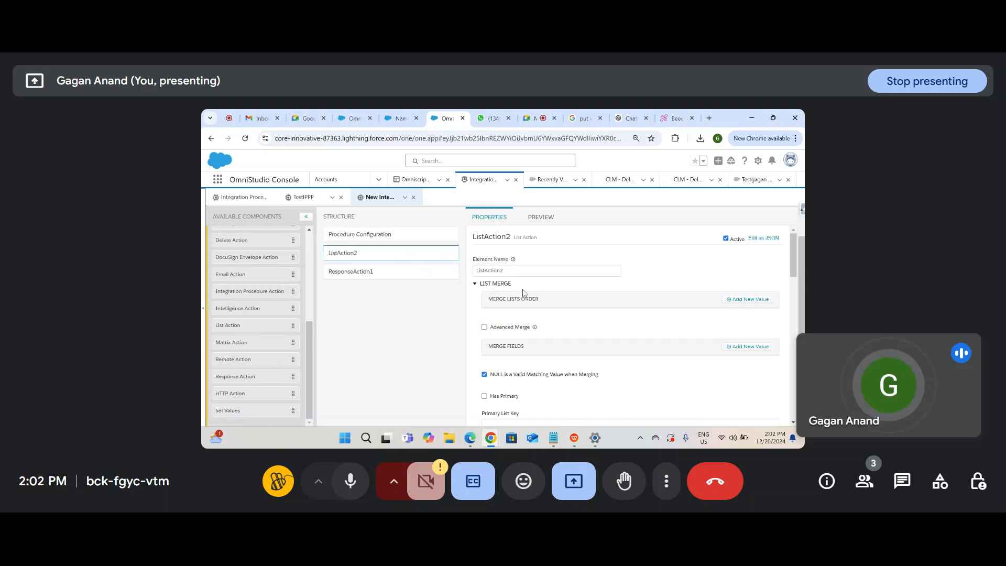
# Step: Add basicInfo as the first entry in ListAction2's Merge Lists Order
pyautogui.click(732, 299)
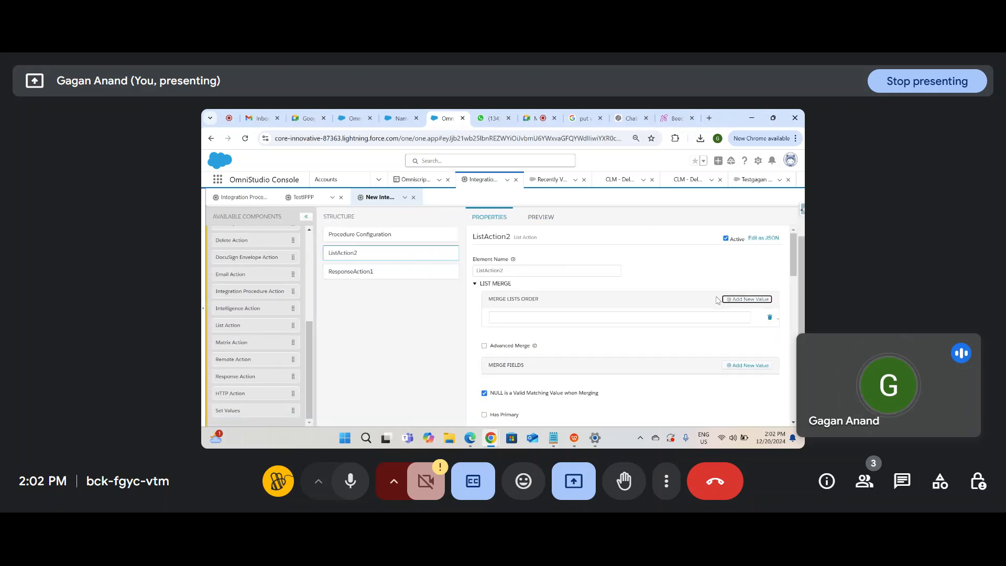
pyautogui.click(579, 317)
pyautogui.hotkey('ctrl', 'v')
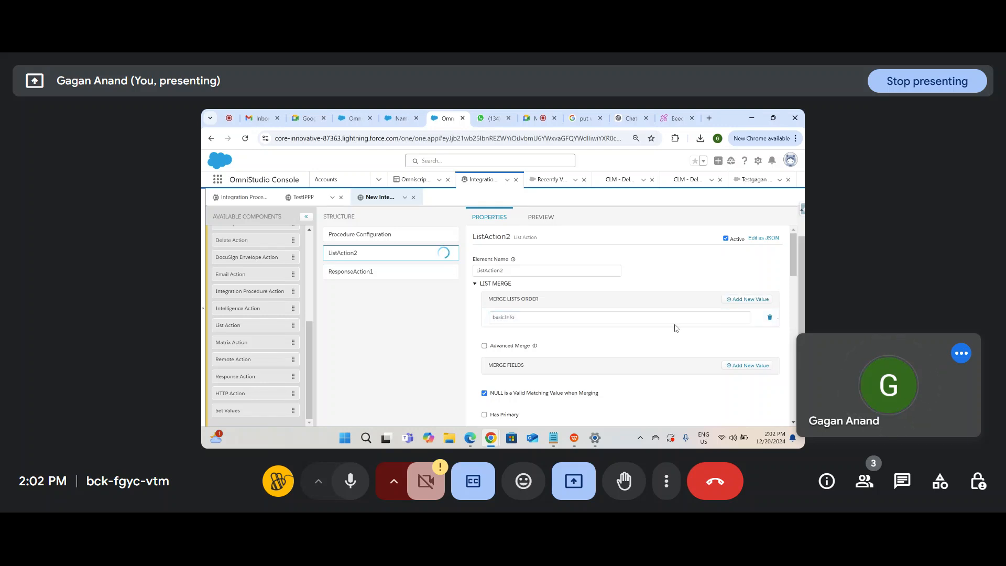
# Step: Add financialInfo, copied from the preview input JSON, as the second merge list, then reopen the preview
pyautogui.click(754, 300)
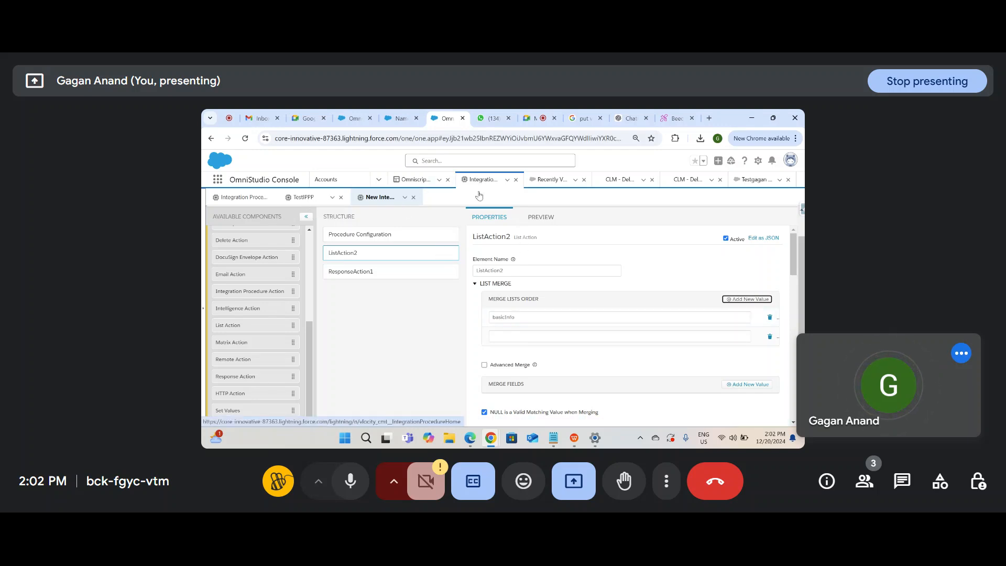
pyautogui.click(540, 217)
pyautogui.doubleClick(275, 358)
pyautogui.hotkey('ctrl', 'c')
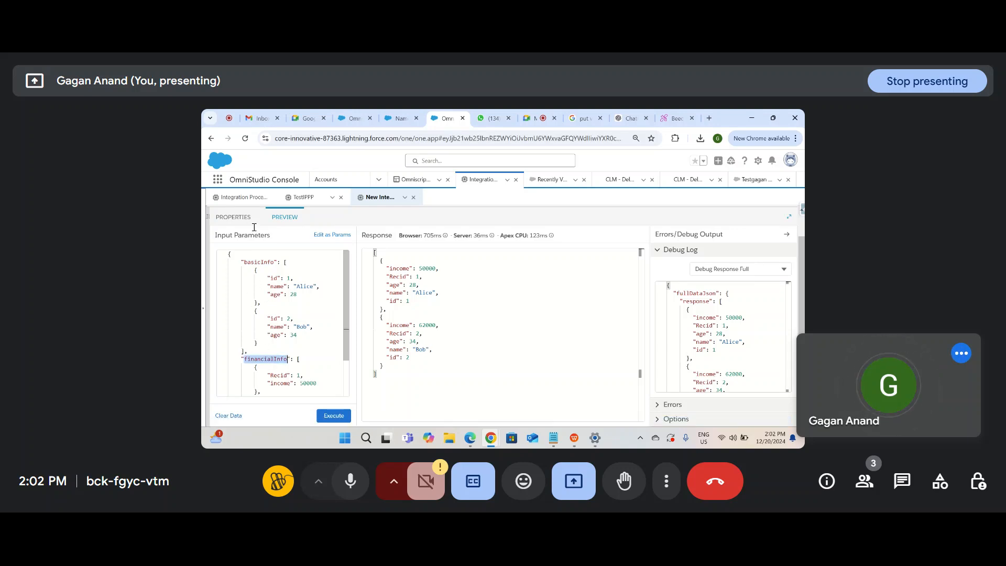
pyautogui.click(233, 217)
pyautogui.click(573, 337)
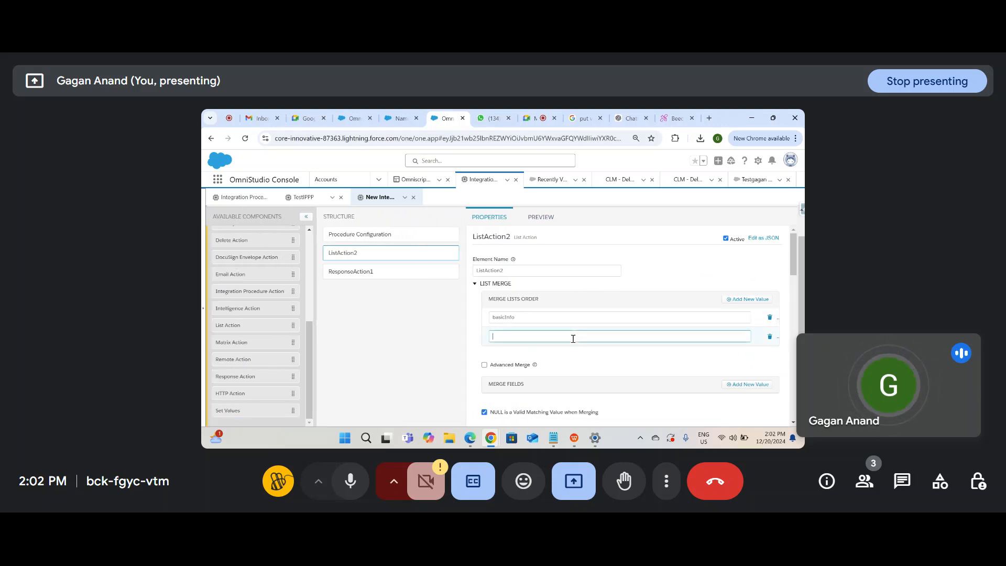
pyautogui.hotkey('ctrl', 'v')
pyautogui.click(633, 365)
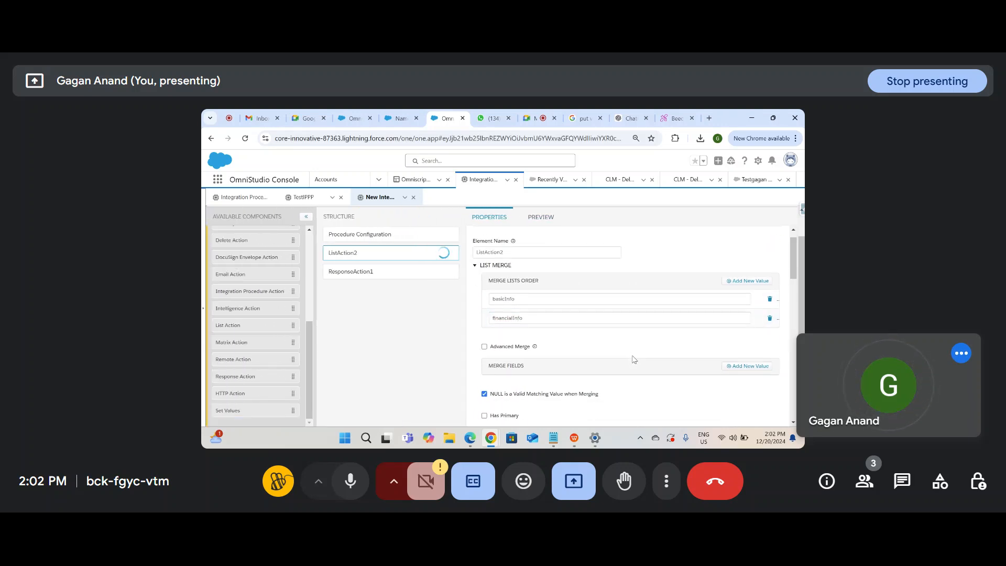
pyautogui.scroll(-1, 633, 359)
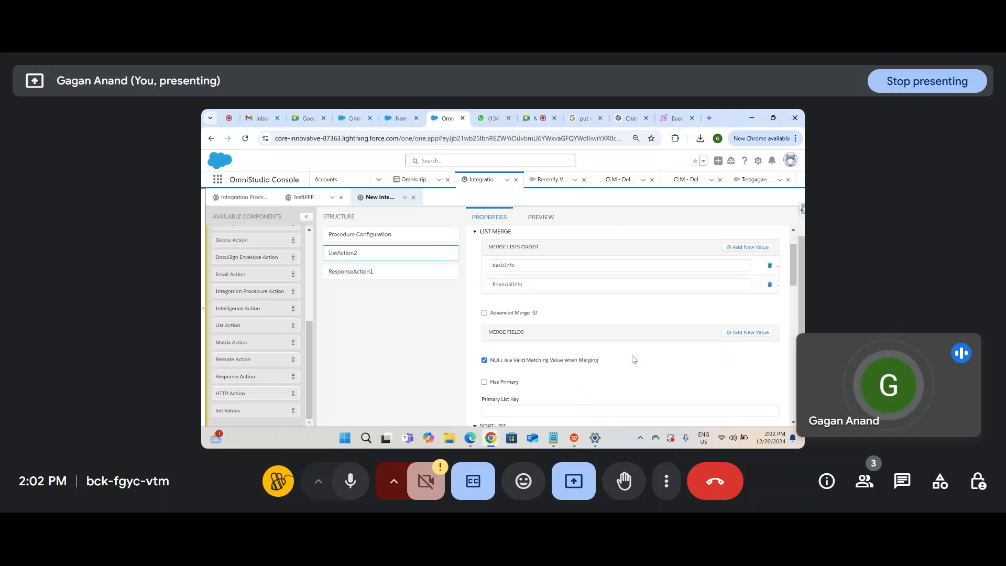
pyautogui.click(521, 218)
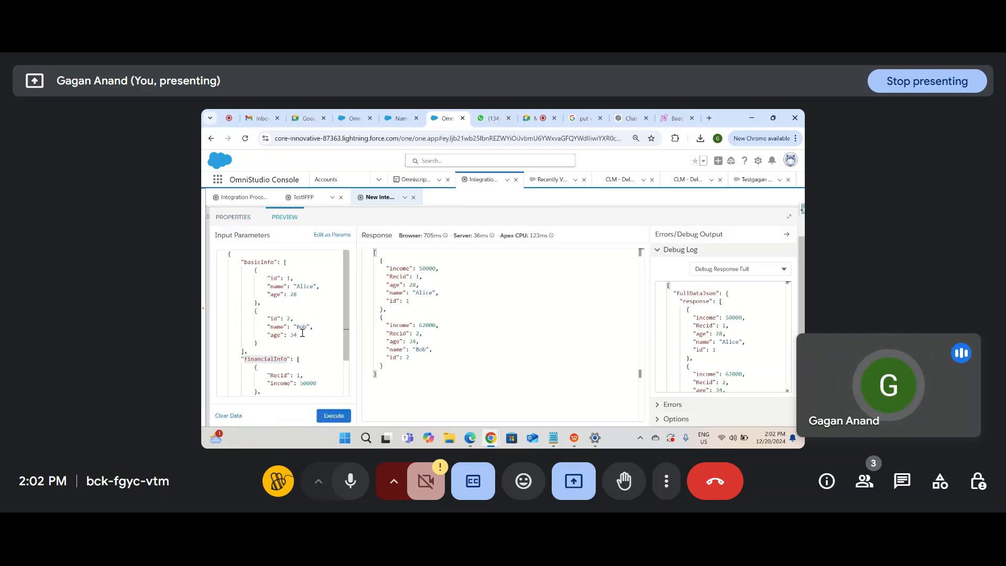
# Step: Rename both financialInfo Recid keys to id in the preview input JSON, dismissing the accidental Save As dialog
pyautogui.scroll(-1, 309, 324)
pyautogui.click(281, 358)
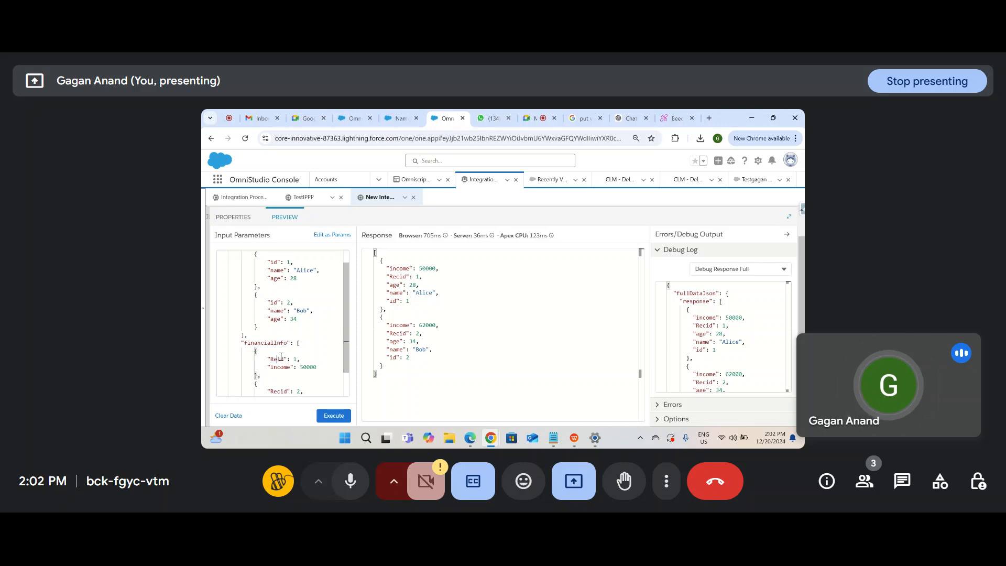
pyautogui.scroll(-1, 281, 357)
pyautogui.click(278, 370)
pyautogui.press('Return')
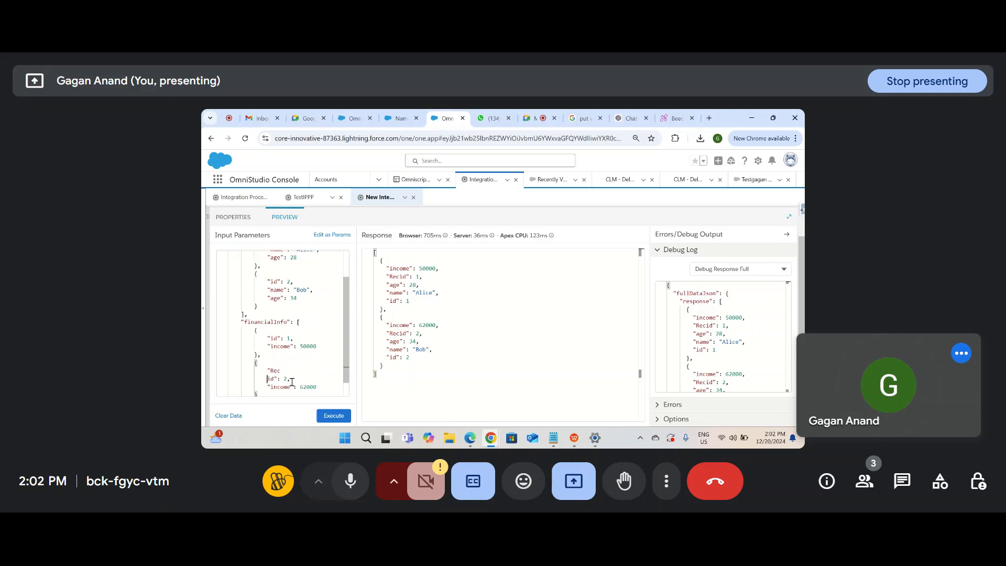
pyautogui.hotkey('ctrl', 'z')
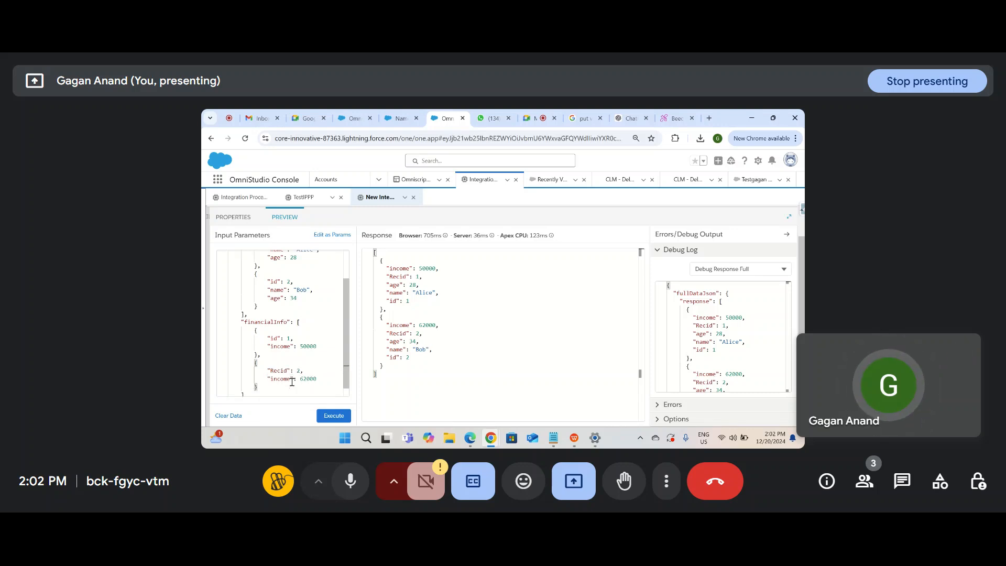
pyautogui.click(378, 384)
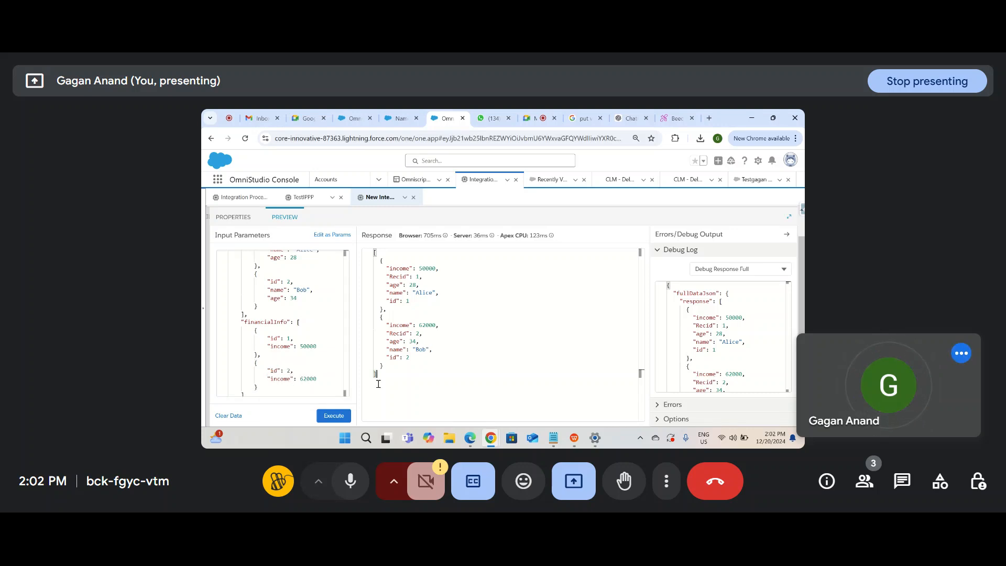
pyautogui.hotkey('ctrl', 's')
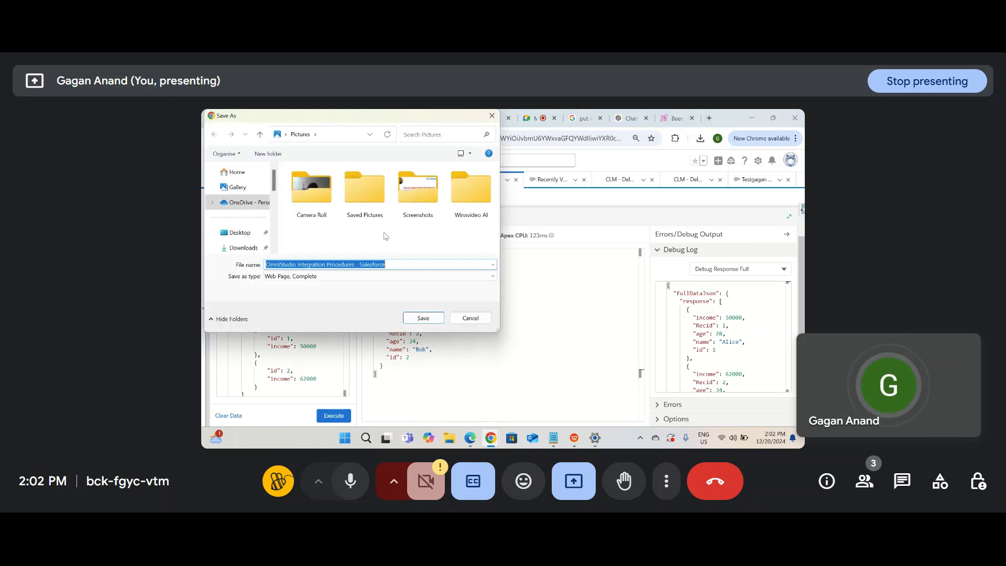
pyautogui.click(465, 318)
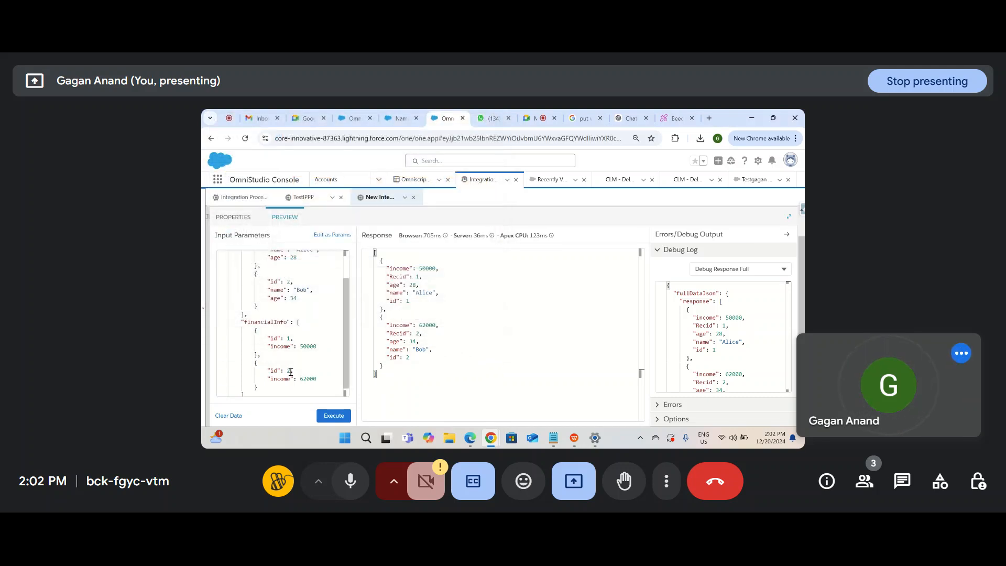
pyautogui.scroll(3, 295, 352)
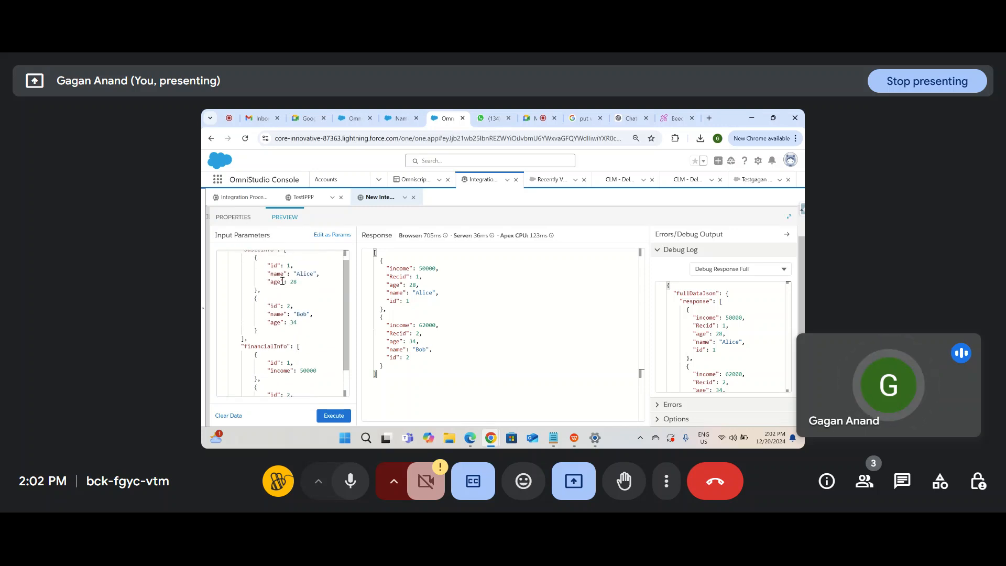
# Step: Add a Merge Fields entry of id to ListAction2
pyautogui.click(233, 217)
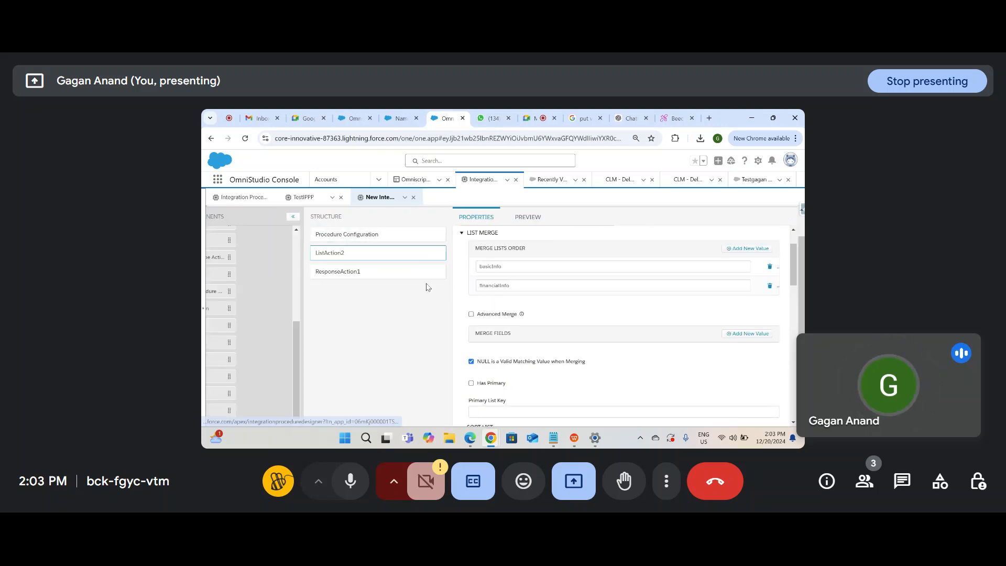
pyautogui.scroll(-1, 515, 372)
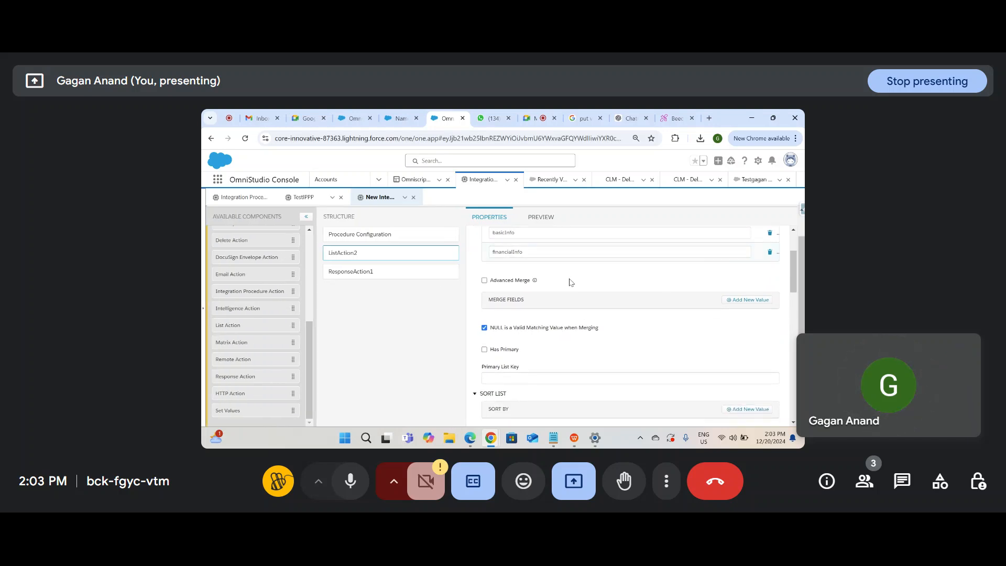
pyautogui.scroll(-1, 535, 363)
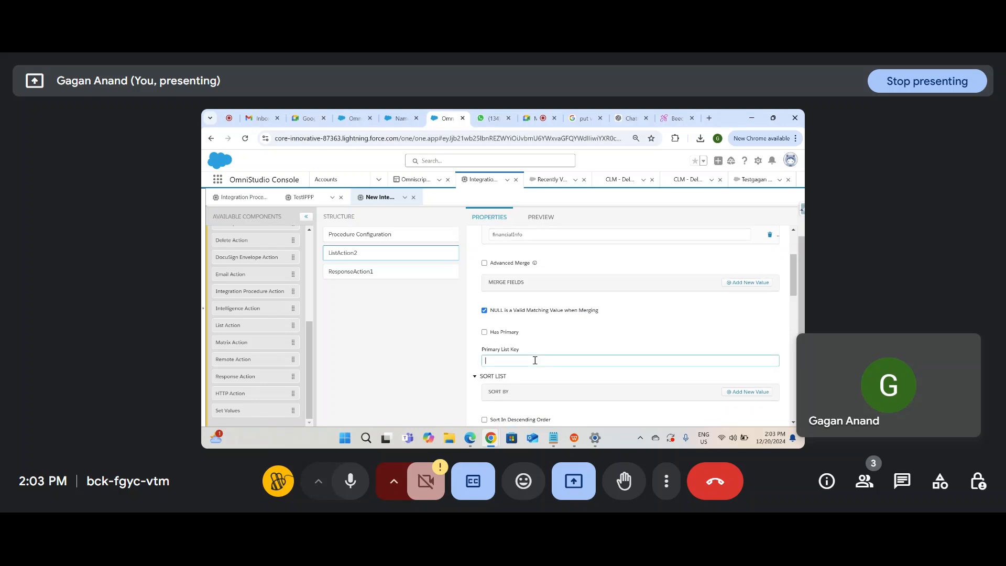
pyautogui.scroll(2, 543, 344)
pyautogui.scroll(1, 544, 342)
pyautogui.scroll(-1, 544, 343)
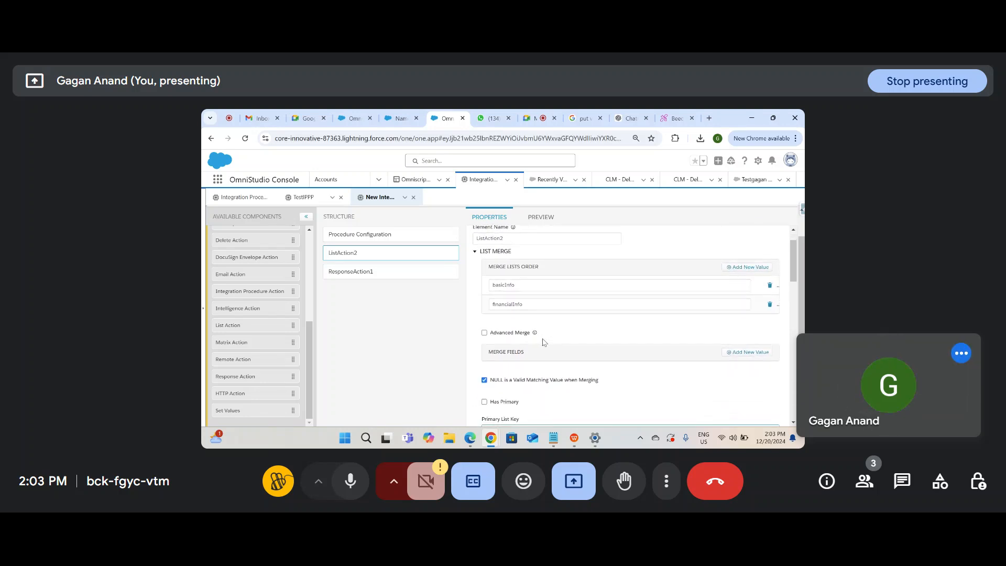
pyautogui.click(736, 353)
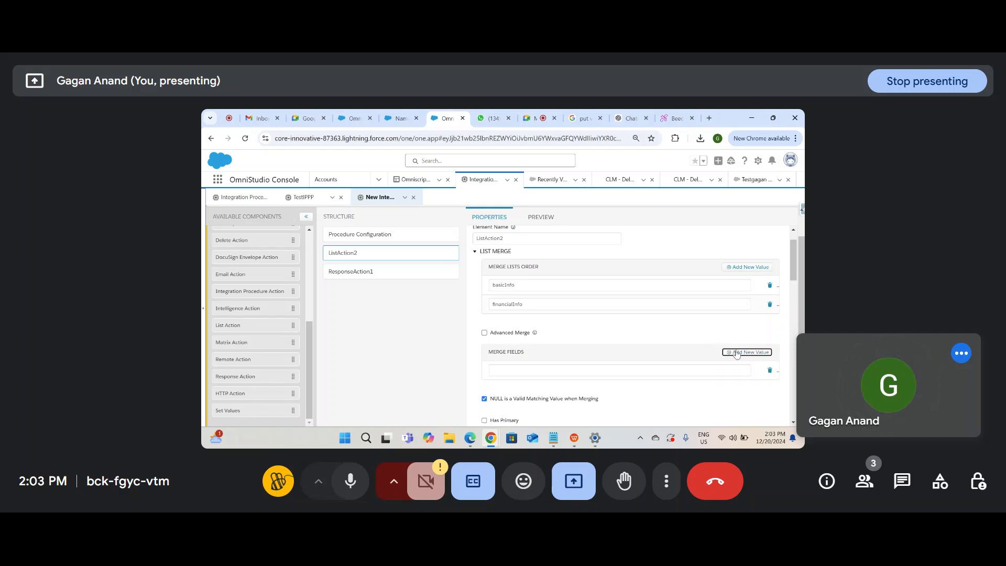
pyautogui.click(674, 369)
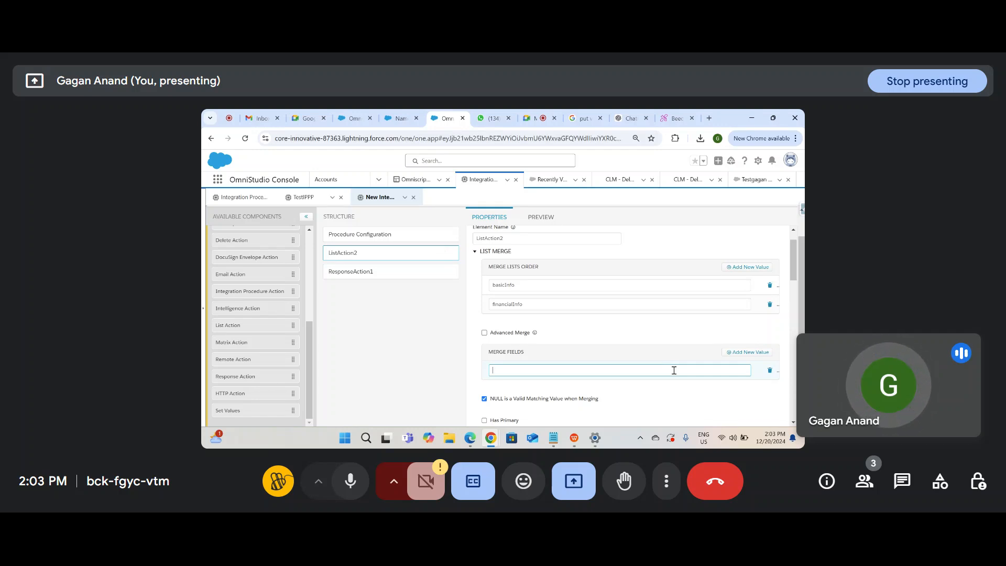
pyautogui.write('id')
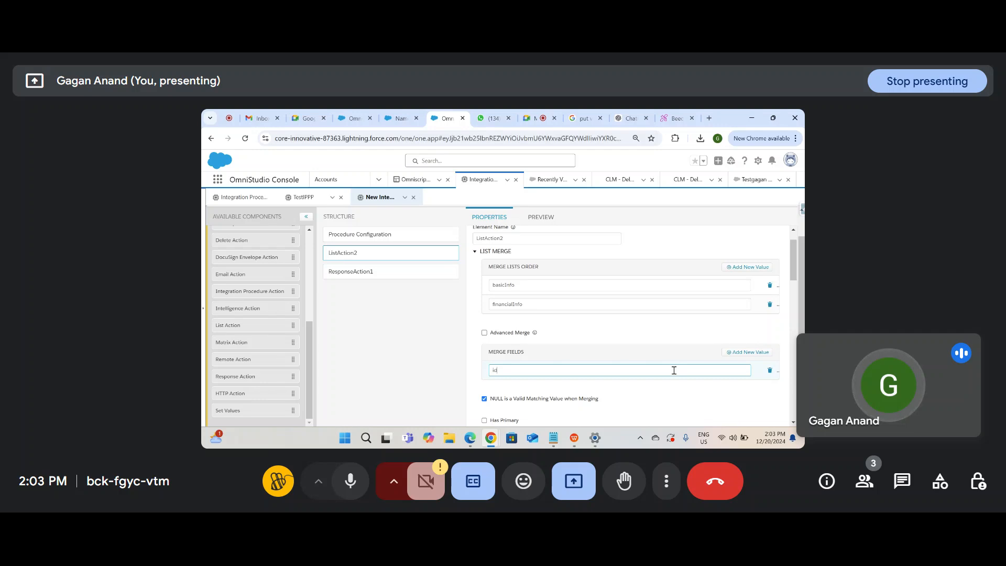
pyautogui.click(679, 399)
pyautogui.scroll(-1, 678, 396)
# Step: Execute the procedure in Preview and filter the Debug Log to ListAction2's output
pyautogui.scroll(-2, 676, 393)
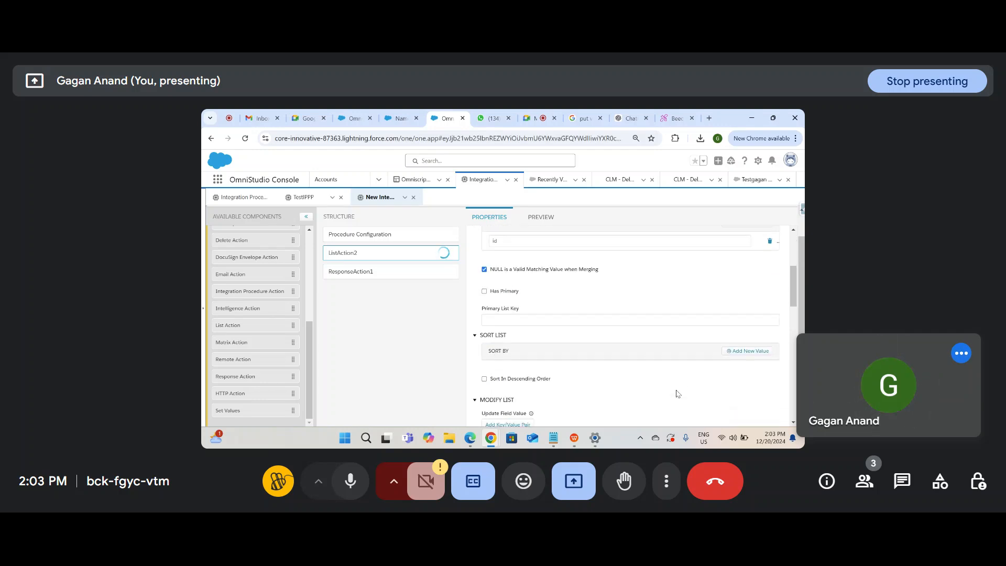
pyautogui.click(544, 252)
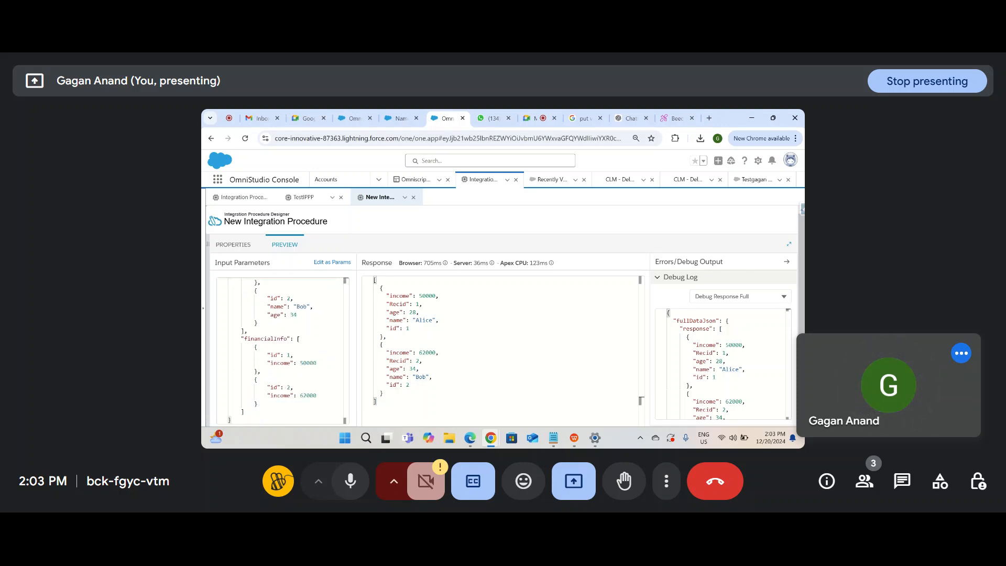
pyautogui.scroll(-1, 503, 314)
pyautogui.click(334, 416)
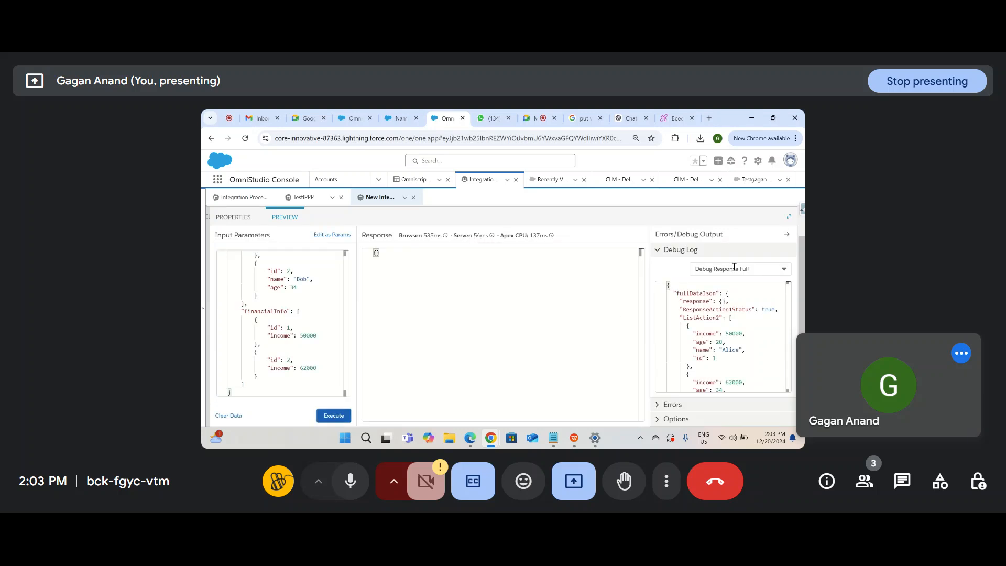
pyautogui.click(715, 268)
pyautogui.click(728, 392)
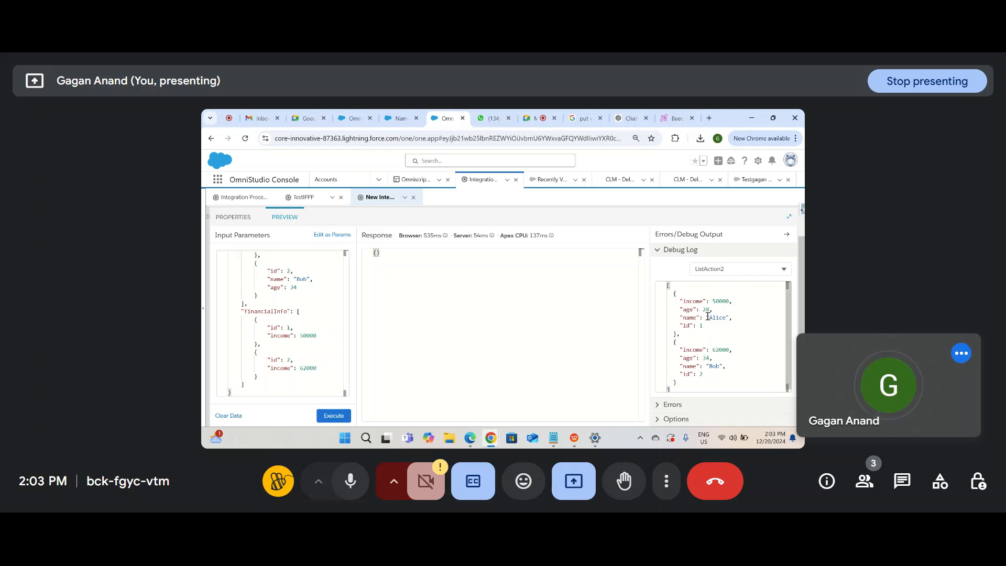
# Step: Compare ListAction2's merged records by id against the basicInfo and financialInfo input lists
pyautogui.scroll(2, 299, 371)
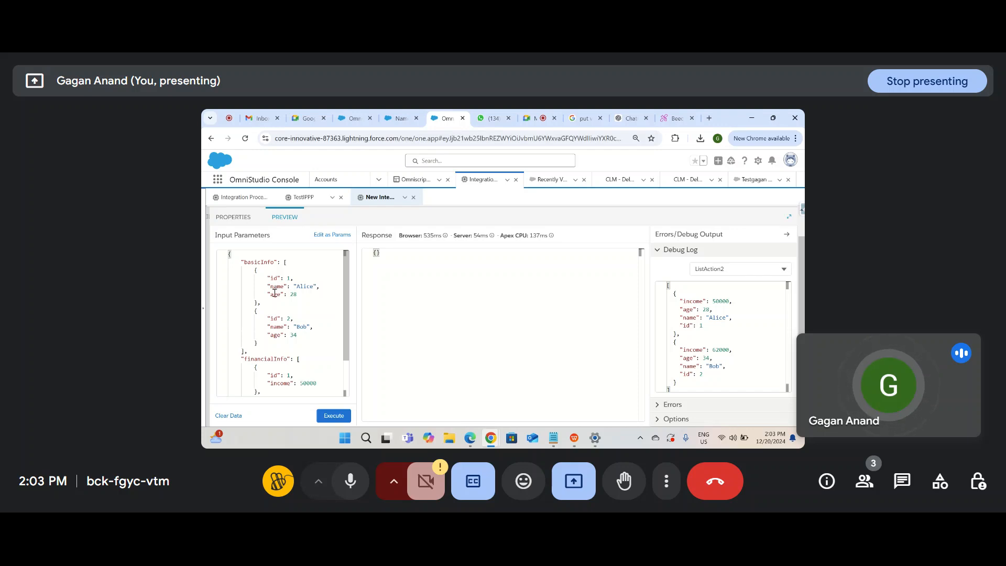
pyautogui.click(687, 325)
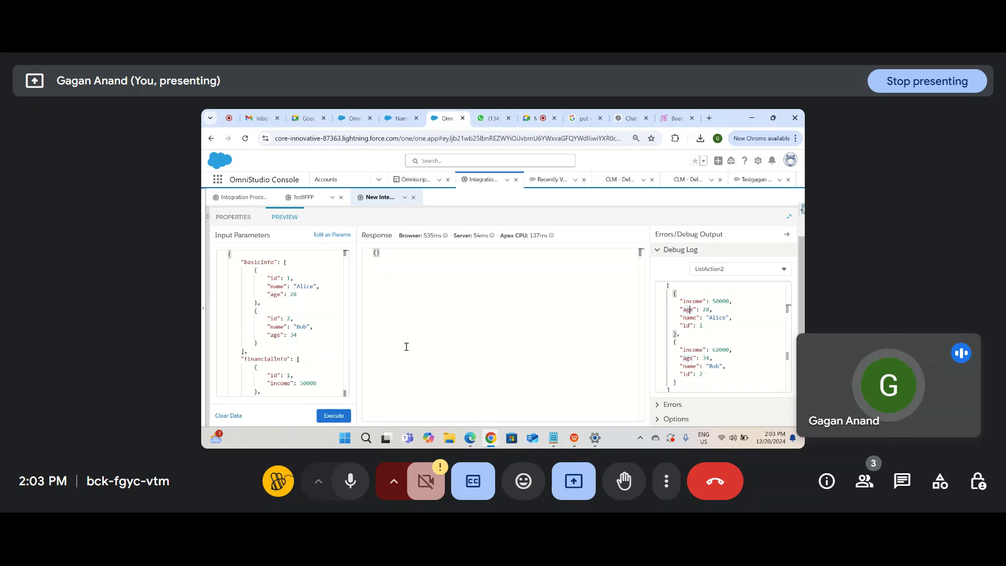
pyautogui.moveTo(715, 323); pyautogui.dragTo(679, 325)
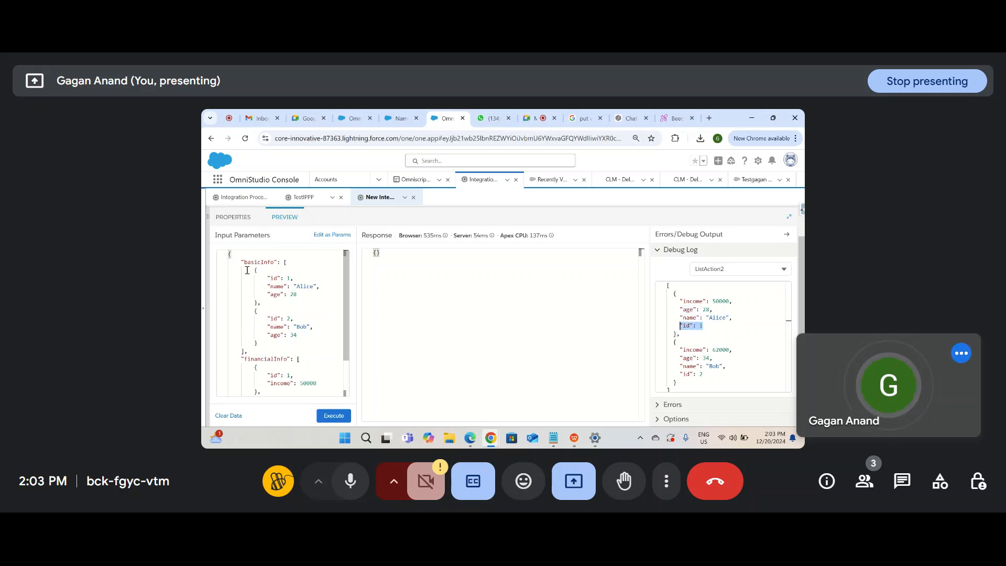
pyautogui.moveTo(247, 270); pyautogui.dragTo(296, 336)
pyautogui.moveTo(251, 360); pyautogui.dragTo(276, 401)
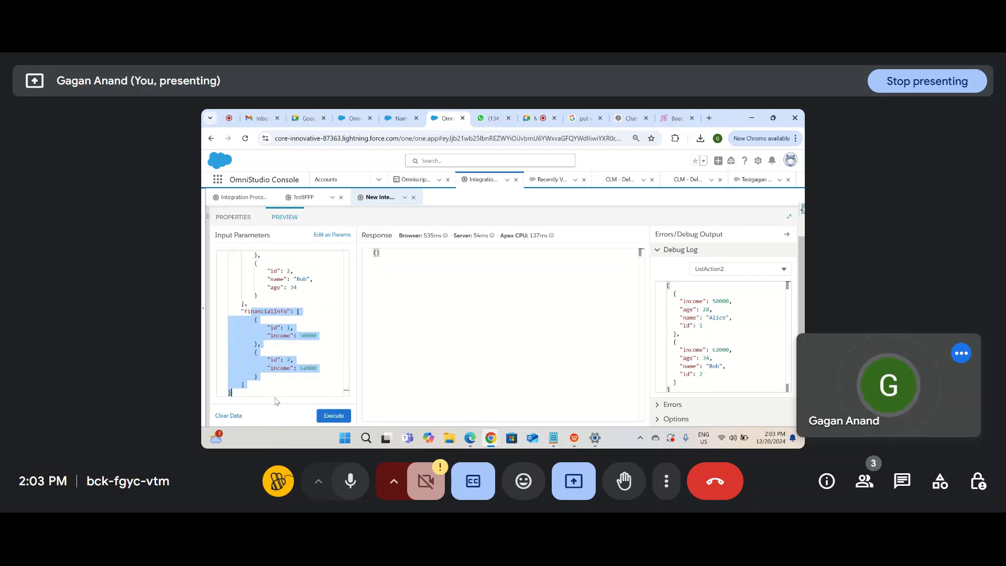
pyautogui.scroll(1, 276, 337)
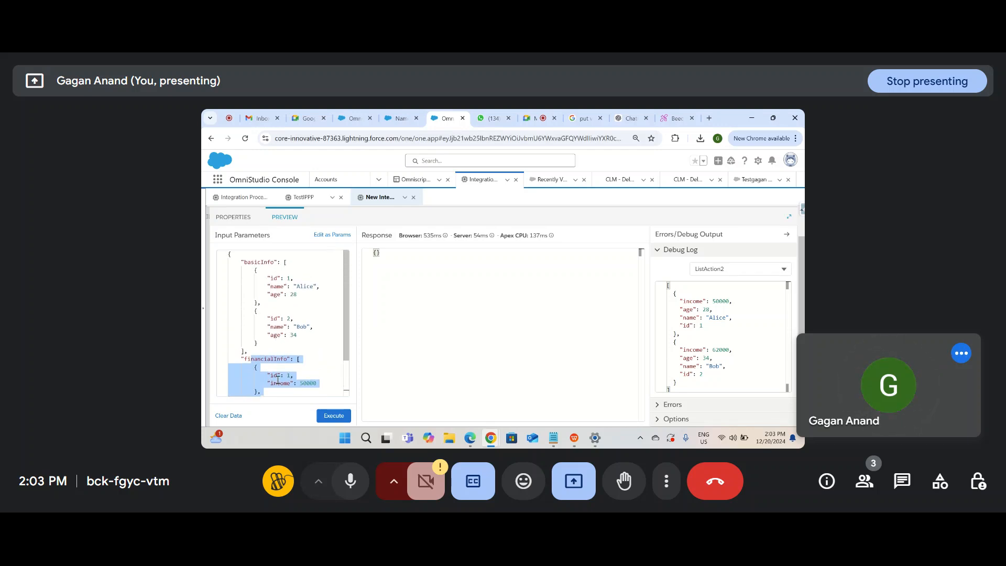
pyautogui.click(748, 324)
pyautogui.moveTo(678, 299); pyautogui.dragTo(714, 366)
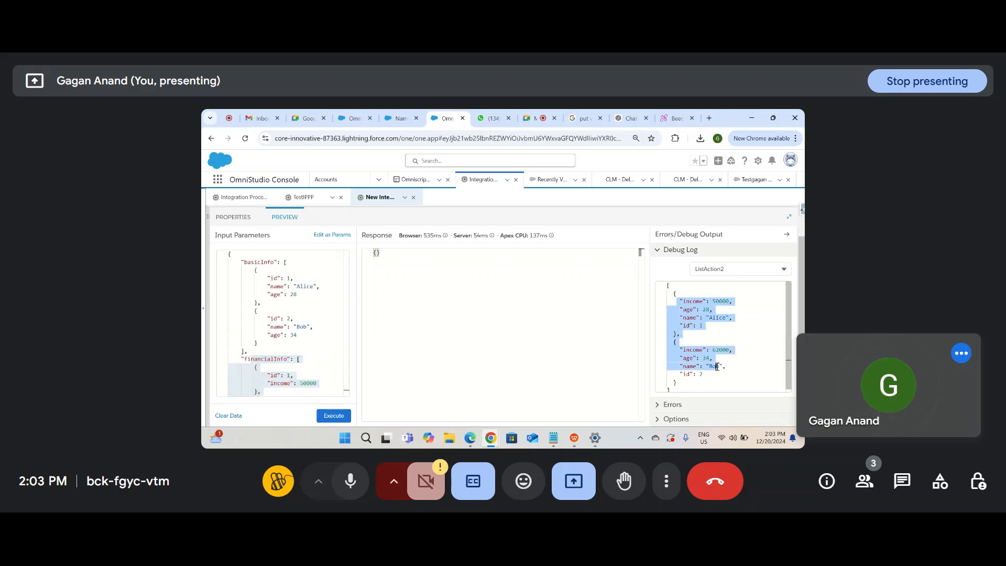
pyautogui.click(221, 218)
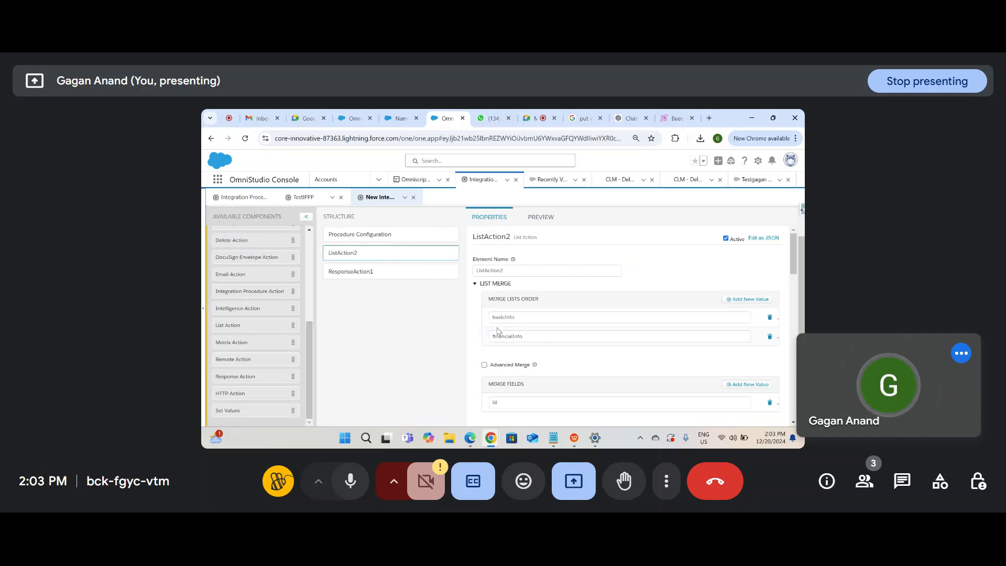
# Step: Change the financialInfo ids in the preview input from 1 and 2 to Rec1 and Rec2
pyautogui.click(558, 217)
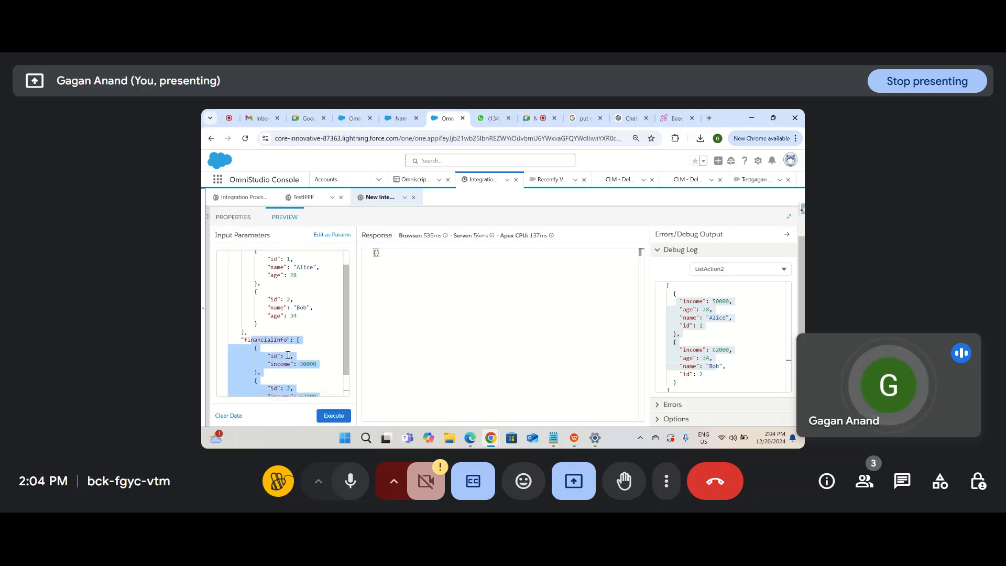
pyautogui.doubleClick(291, 355)
pyautogui.write('Rec')
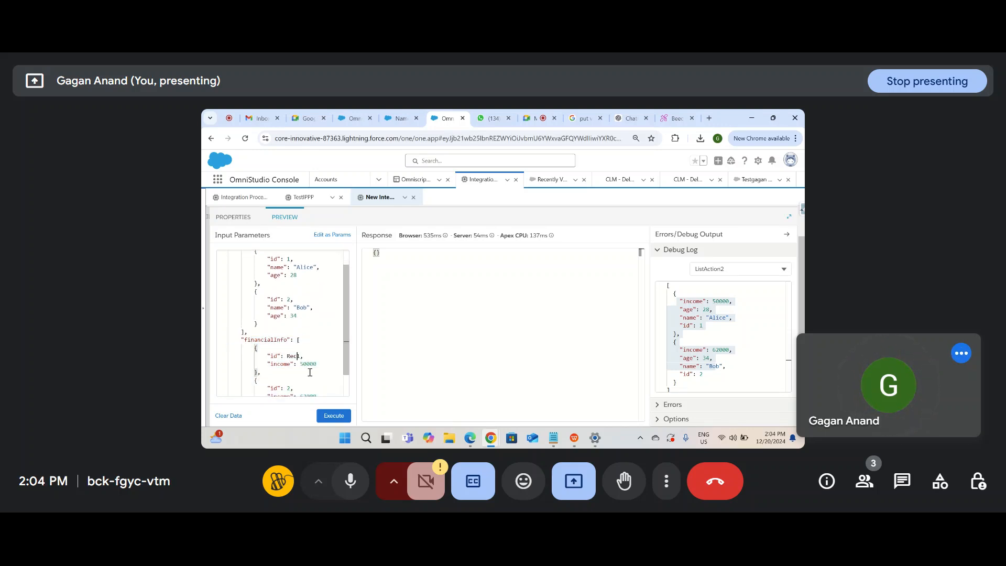
pyautogui.write('o')
pyautogui.press('BackSpace')
pyautogui.press('BackSpace')
pyautogui.press('BackSpace')
pyautogui.scroll(-1, 322, 354)
pyautogui.scroll(-1, 322, 354)
pyautogui.click(288, 365)
pyautogui.write('Re')
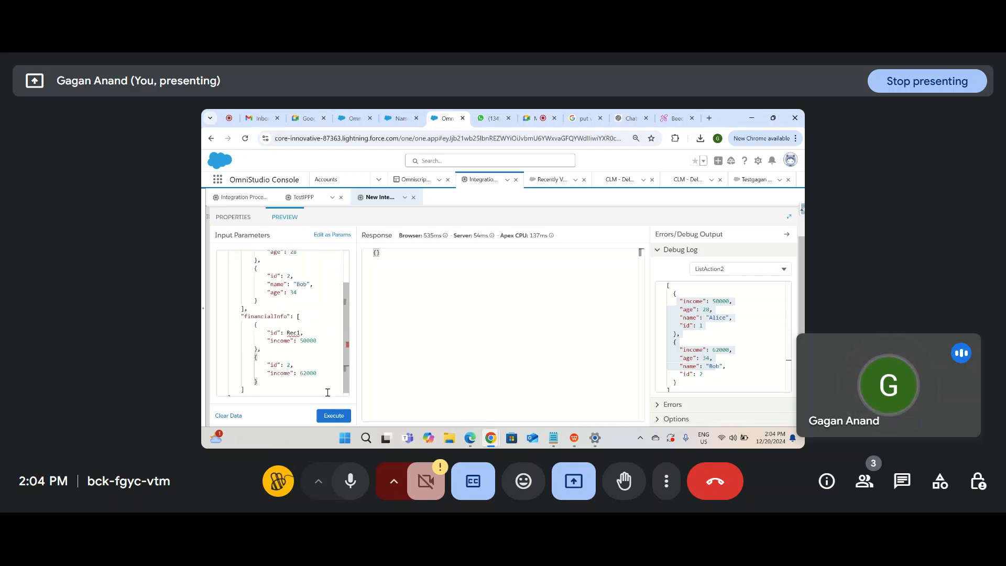
pyautogui.write('c')
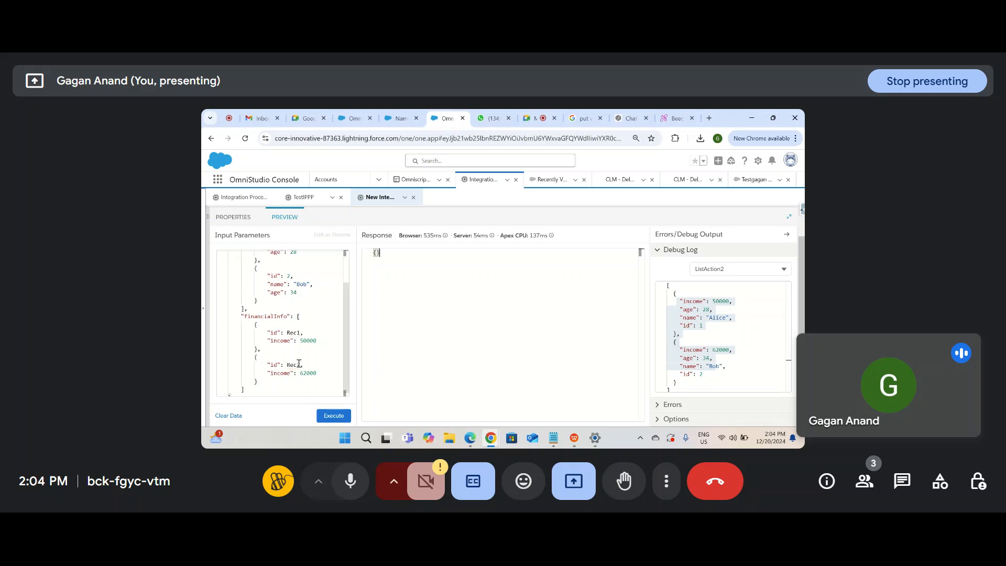
pyautogui.scroll(1, 291, 345)
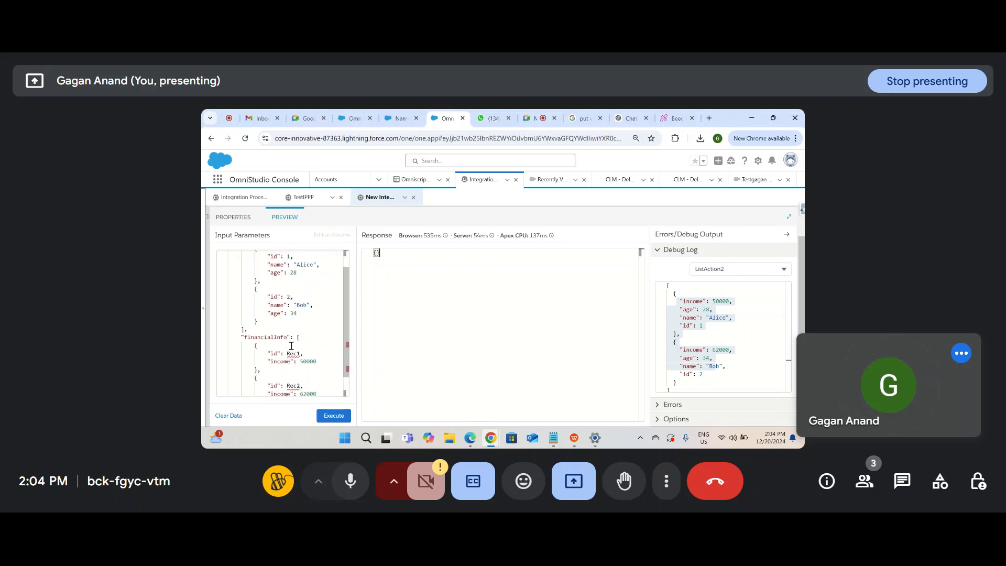
pyautogui.scroll(-2, 291, 345)
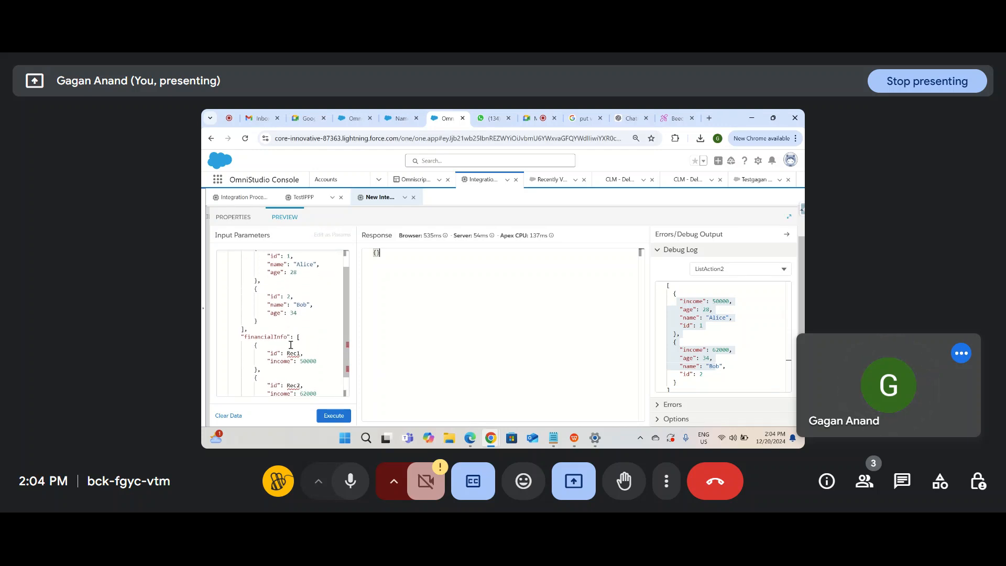
pyautogui.click(237, 218)
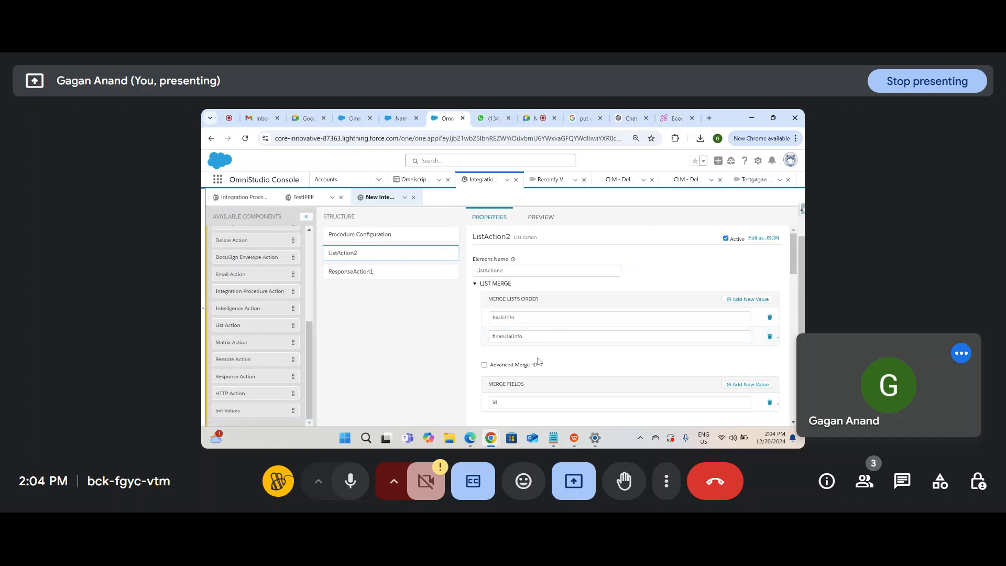
# Step: Remove the Merge Fields rows and turn on Advanced Merge for ListAction2
pyautogui.scroll(-2, 536, 355)
pyautogui.click(741, 342)
pyautogui.click(770, 357)
pyautogui.click(769, 357)
pyautogui.click(484, 320)
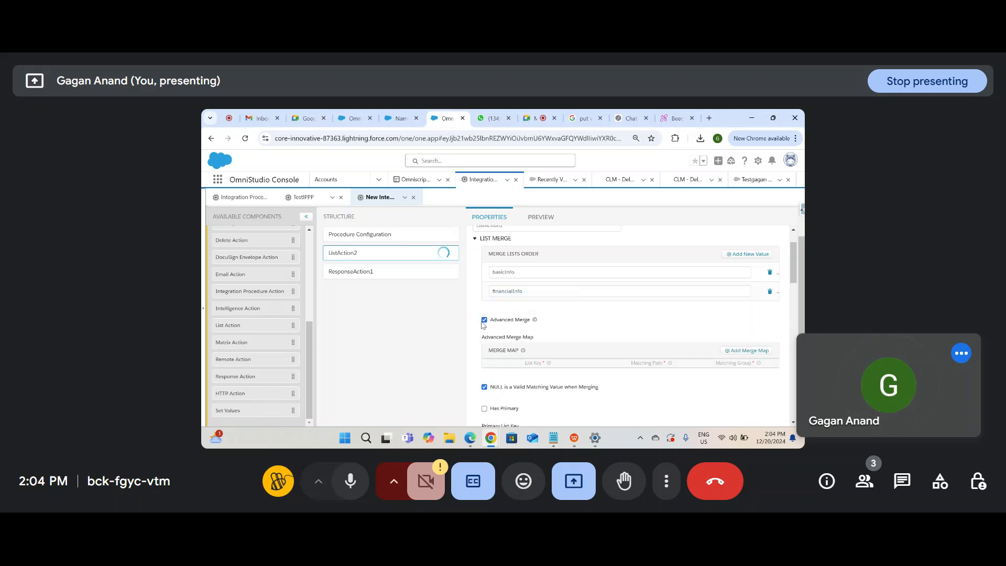
# Step: Add a merge map row with List Key basicInfo, Matching Path id, Matching Group 1, plus an empty second row
pyautogui.click(760, 350)
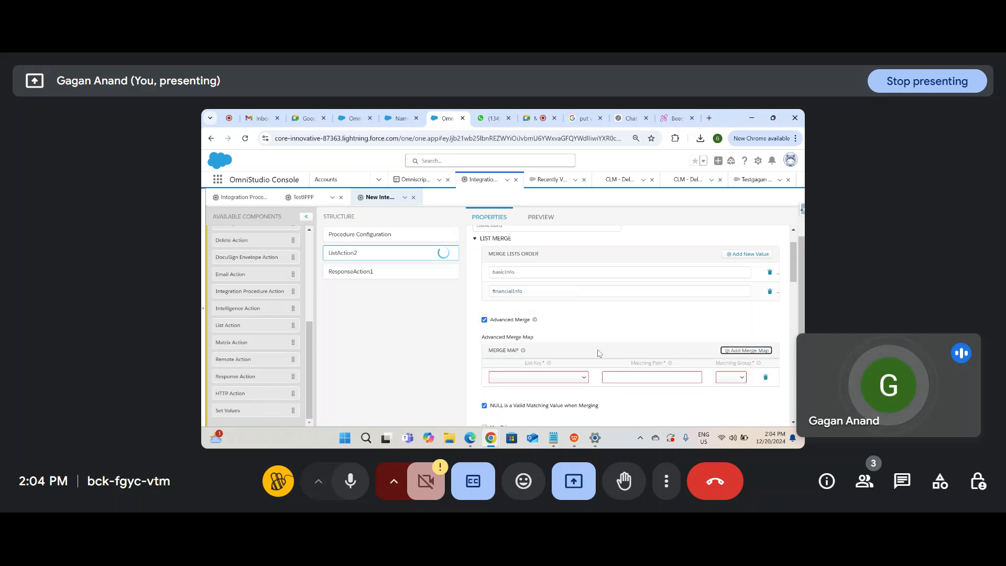
pyautogui.click(562, 377)
pyautogui.click(540, 401)
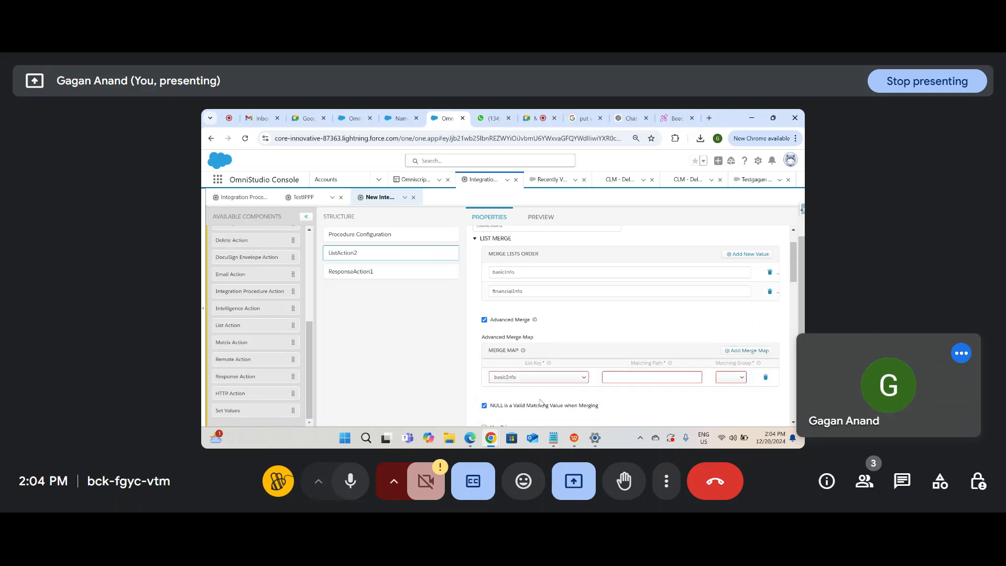
pyautogui.click(540, 217)
pyautogui.doubleClick(276, 269)
pyautogui.hotkey('ctrl', 'c')
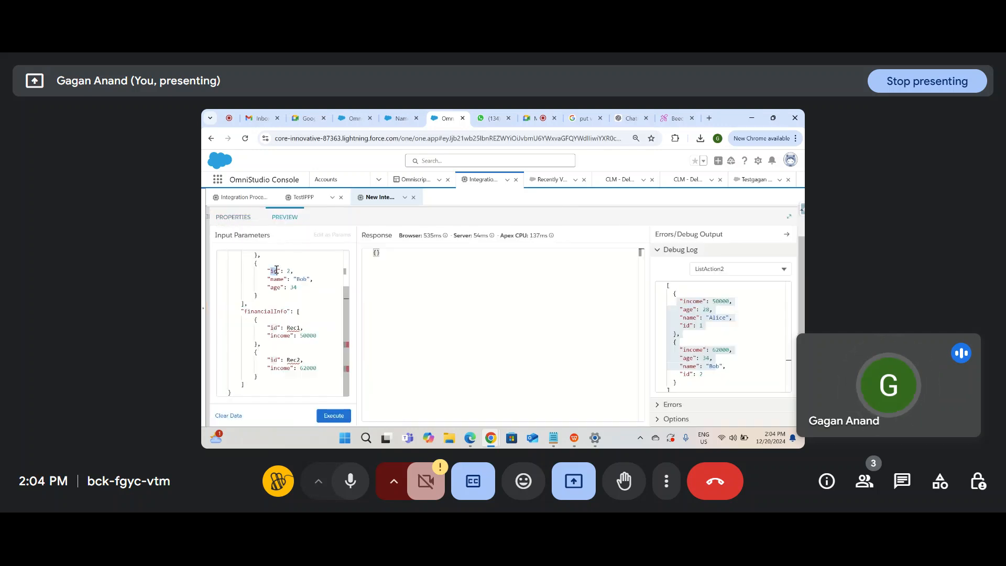
pyautogui.click(233, 217)
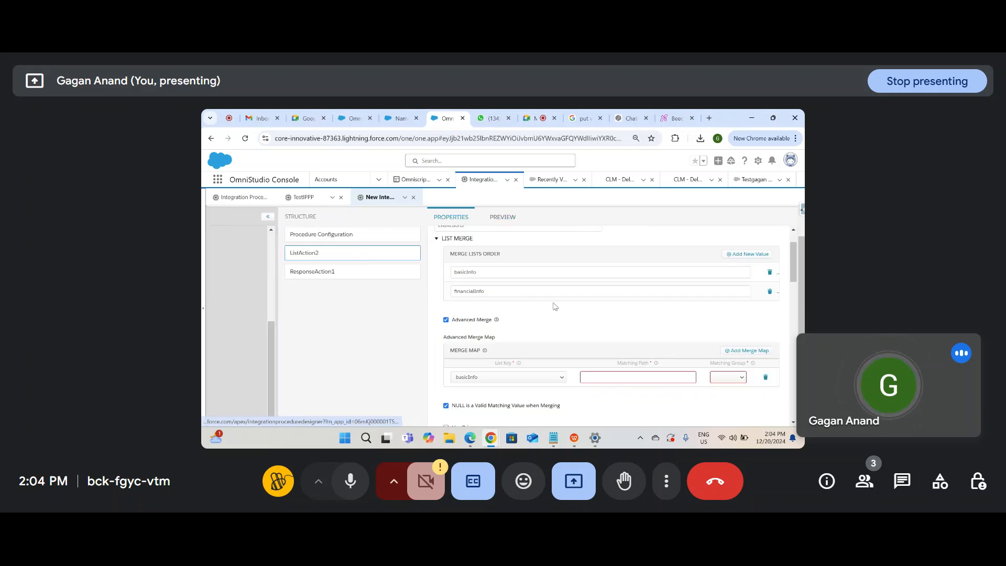
pyautogui.click(655, 381)
pyautogui.hotkey('ctrl', 'v')
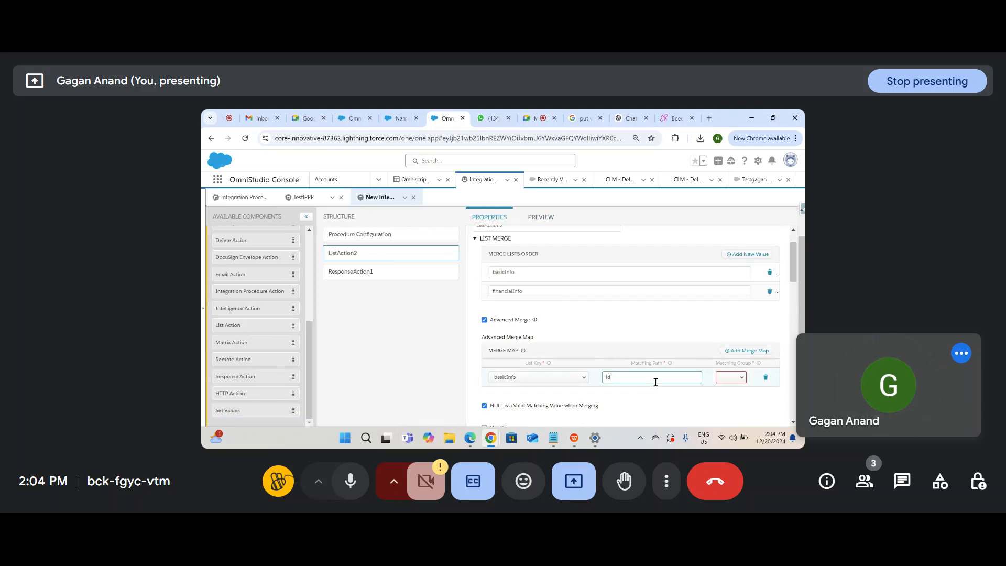
pyautogui.click(743, 378)
pyautogui.click(729, 322)
pyautogui.click(746, 351)
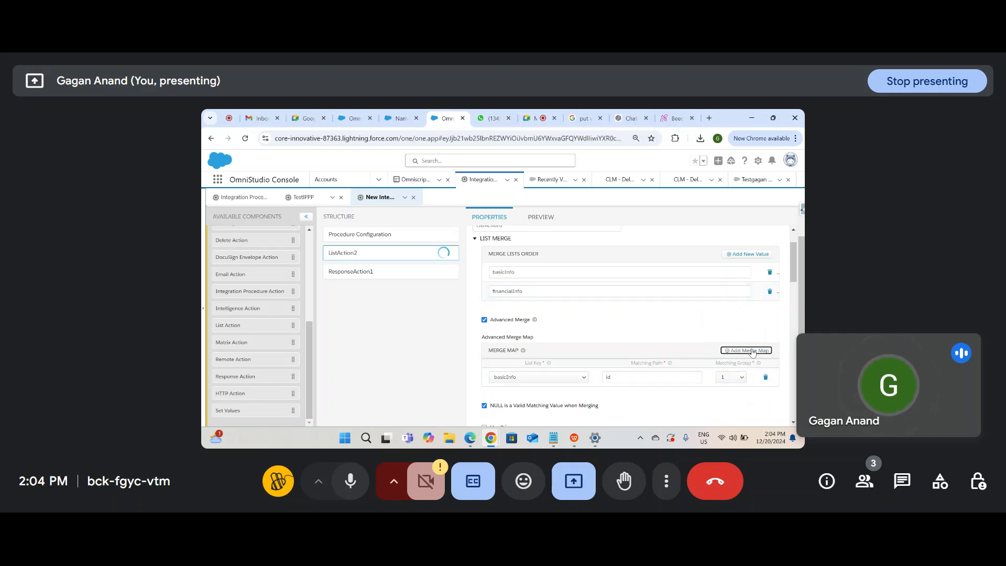
pyautogui.click(542, 217)
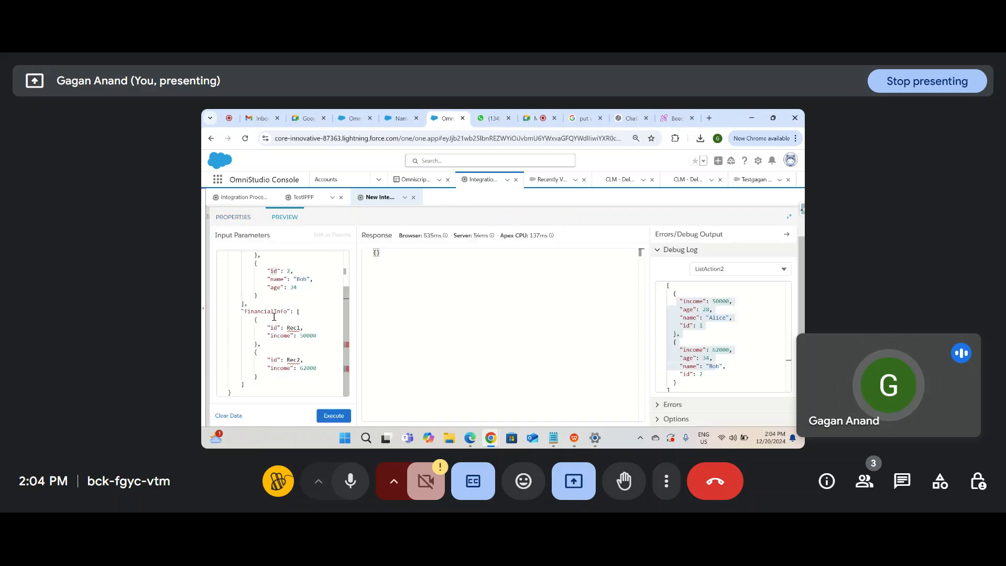
# Step: Set the second merge map row's List Key to financialInfo
pyautogui.doubleClick(271, 311)
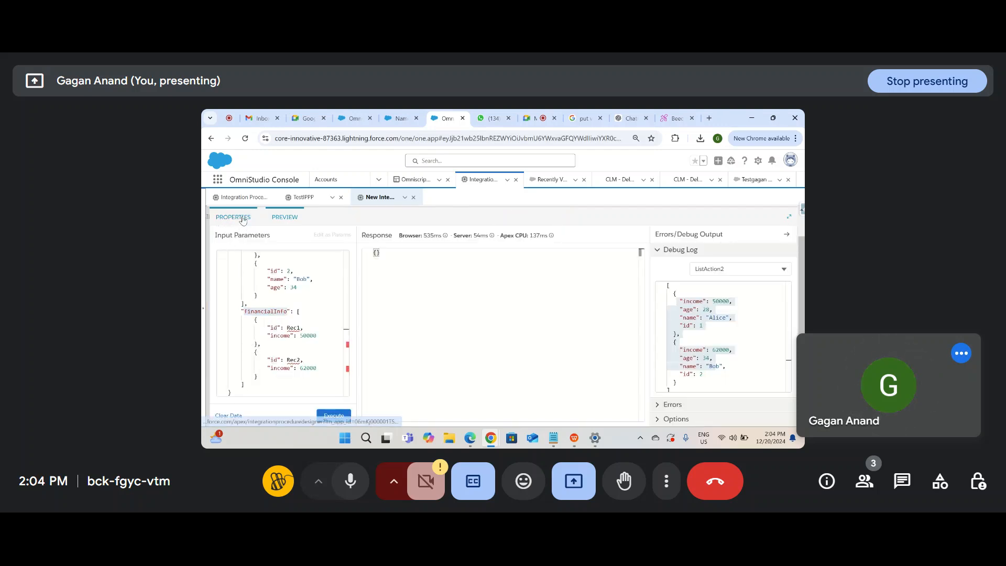
pyautogui.click(241, 217)
pyautogui.click(529, 377)
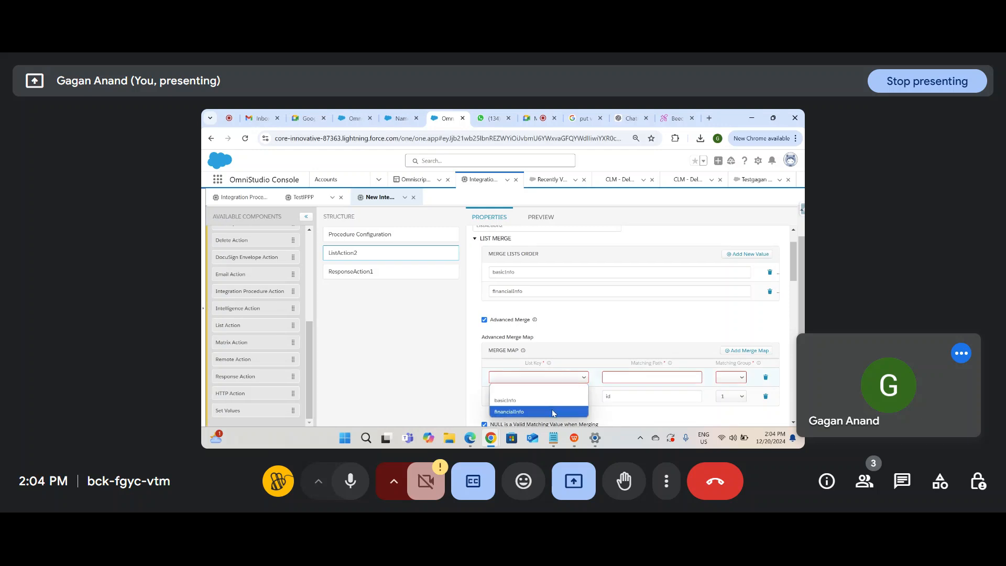
pyautogui.click(550, 410)
pyautogui.click(637, 377)
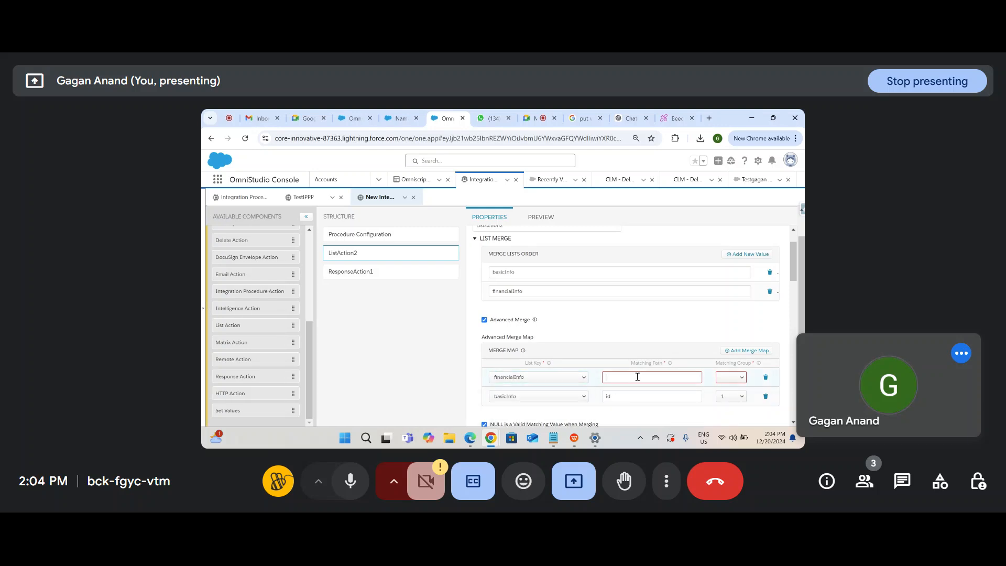
# Step: Change the financialInfo id values in the preview input from Rec1 and Rec2 back to 1 and 2
pyautogui.click(540, 216)
pyautogui.doubleClick(292, 327)
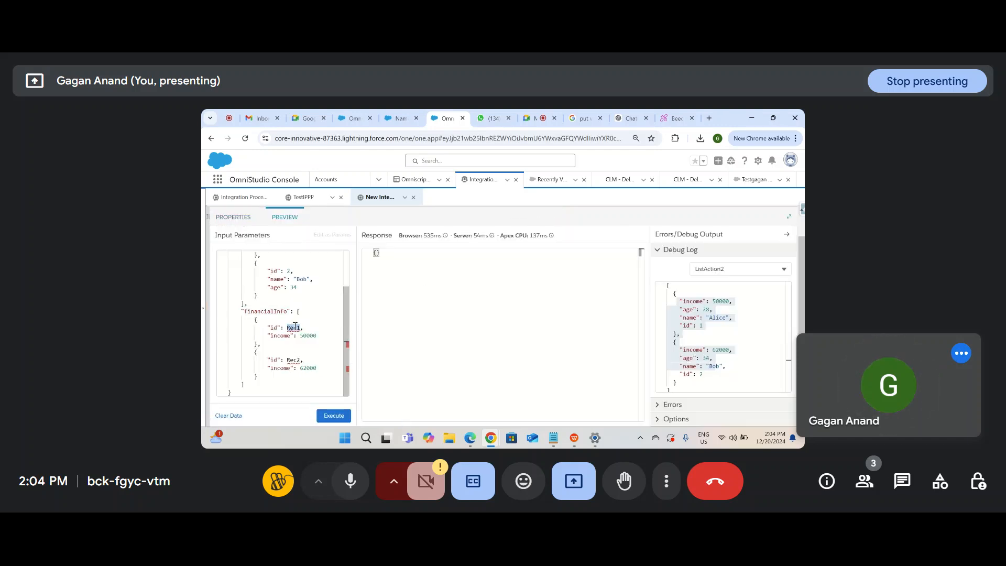
pyautogui.moveTo(297, 328)
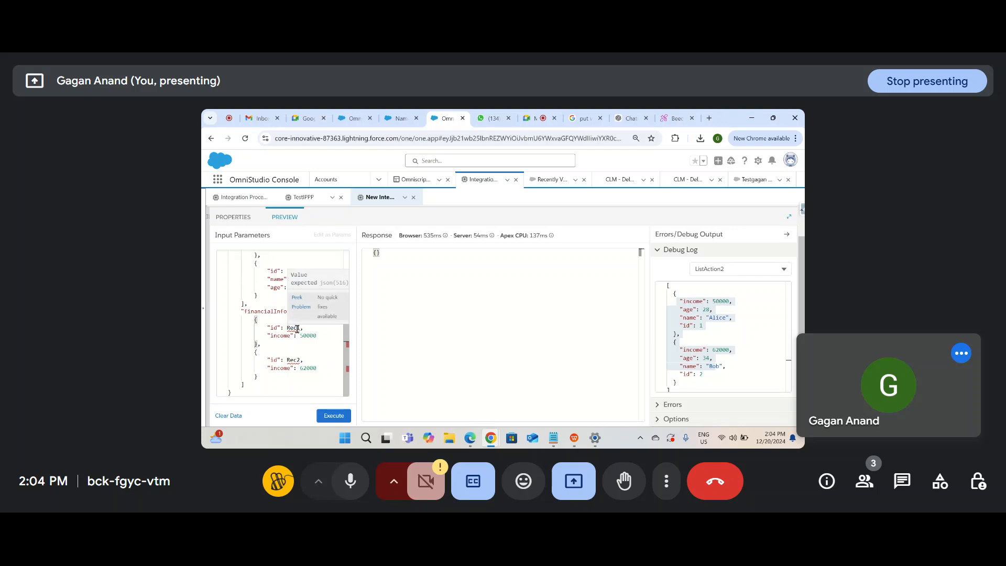
pyautogui.moveTo(296, 328); pyautogui.dragTo(287, 327)
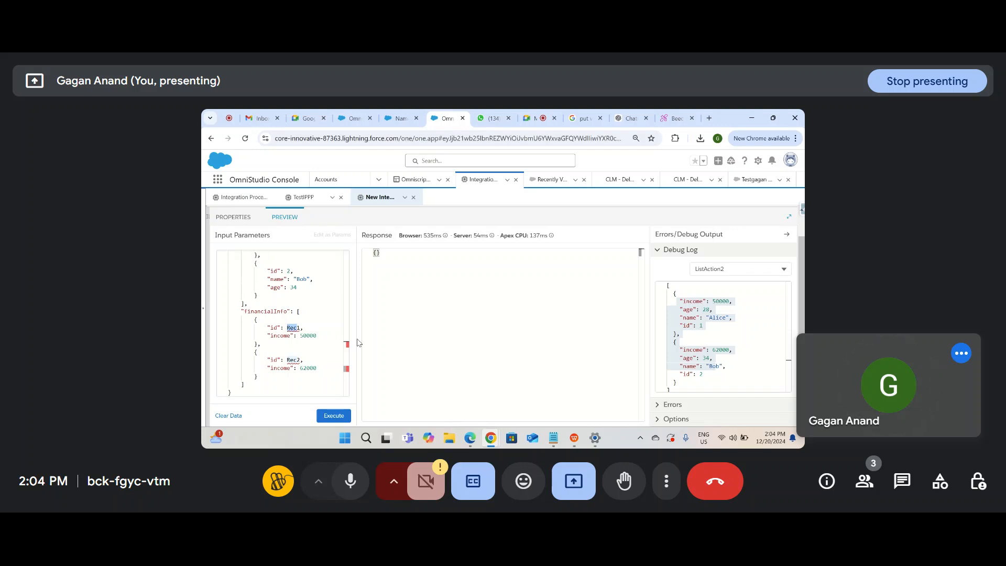
pyautogui.press('BackSpace')
pyautogui.write('Rec')
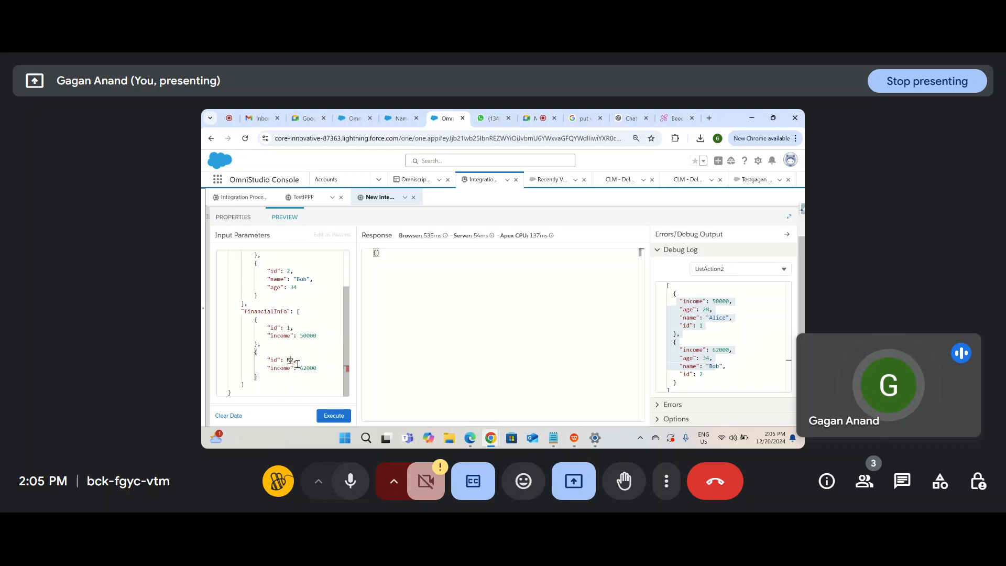
pyautogui.click(271, 326)
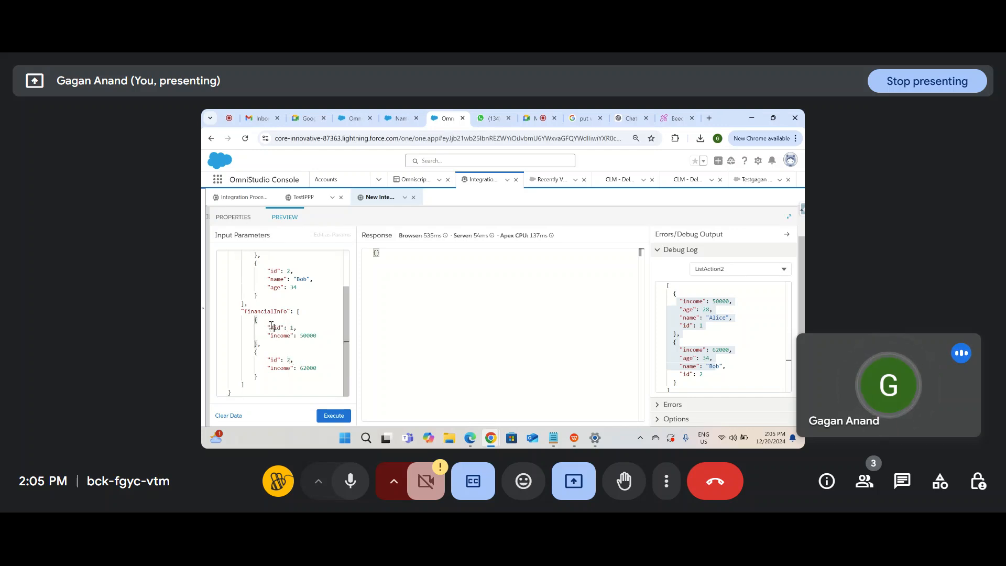
# Step: Rename the financialInfo id keys to Recid and compare them with basicInfo's id key
pyautogui.doubleClick(279, 328)
pyautogui.hotkey('ctrl', 'c')
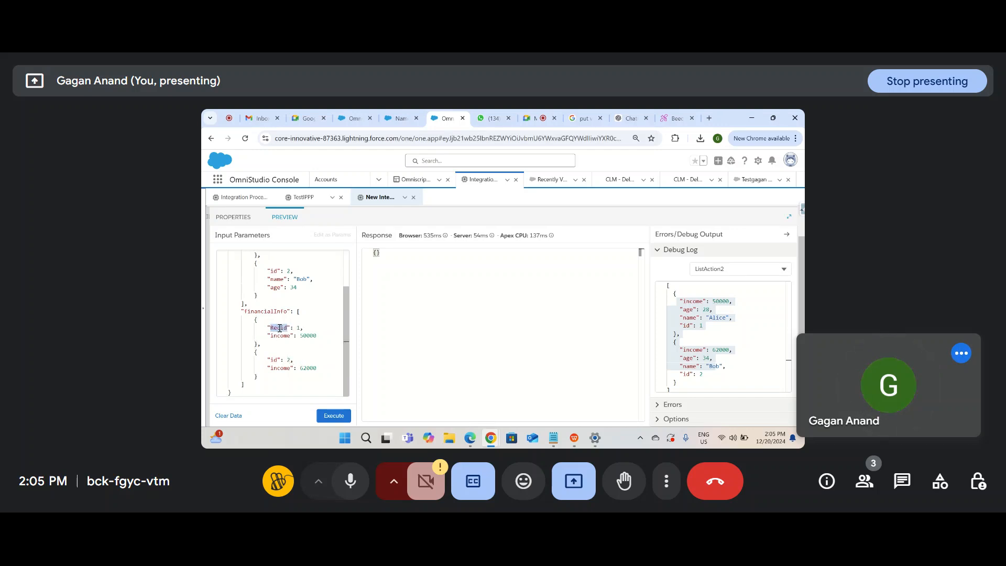
pyautogui.doubleClick(275, 359)
pyautogui.hotkey('ctrl', 'v')
pyautogui.click(412, 353)
pyautogui.doubleClick(279, 328)
pyautogui.scroll(2, 302, 260)
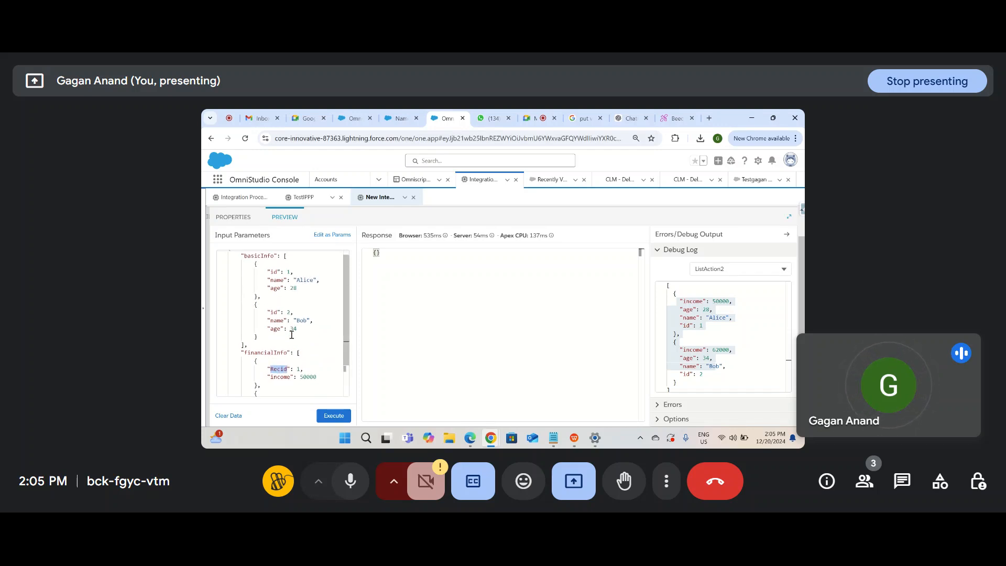
pyautogui.doubleClick(273, 272)
pyautogui.moveTo(242, 353); pyautogui.dragTo(307, 383)
pyautogui.click(300, 377)
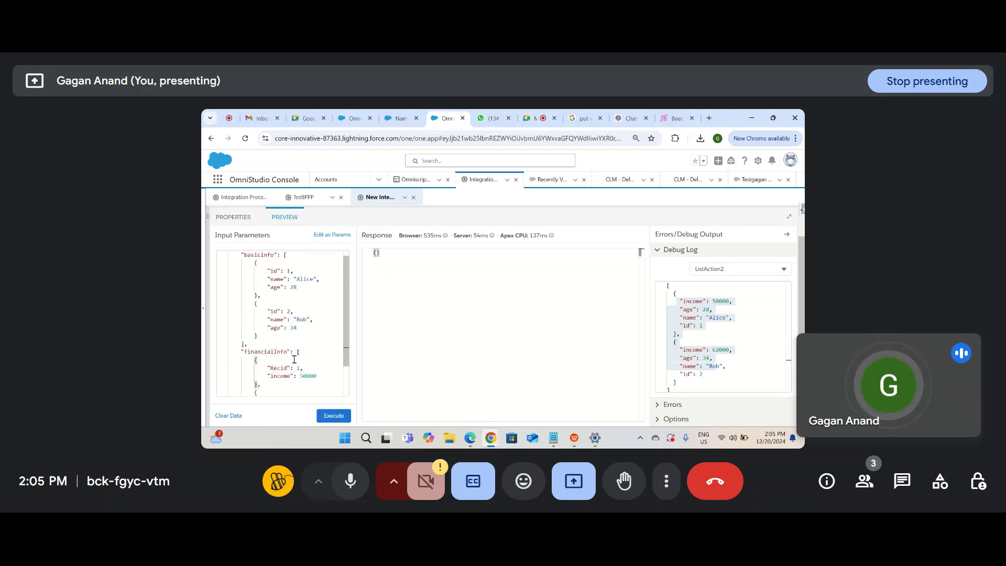
pyautogui.doubleClick(279, 369)
pyautogui.hotkey('ctrl', 'c')
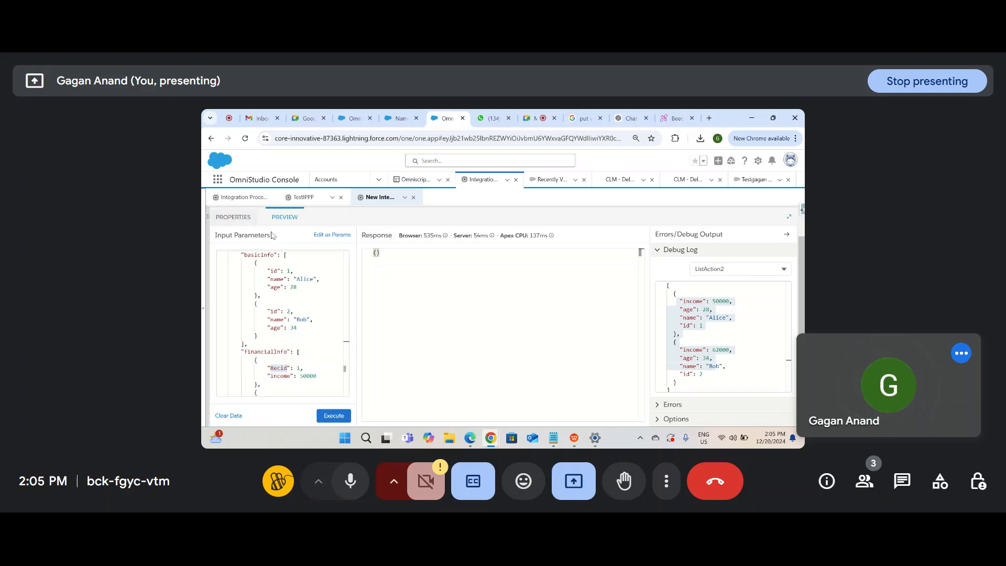
pyautogui.click(242, 217)
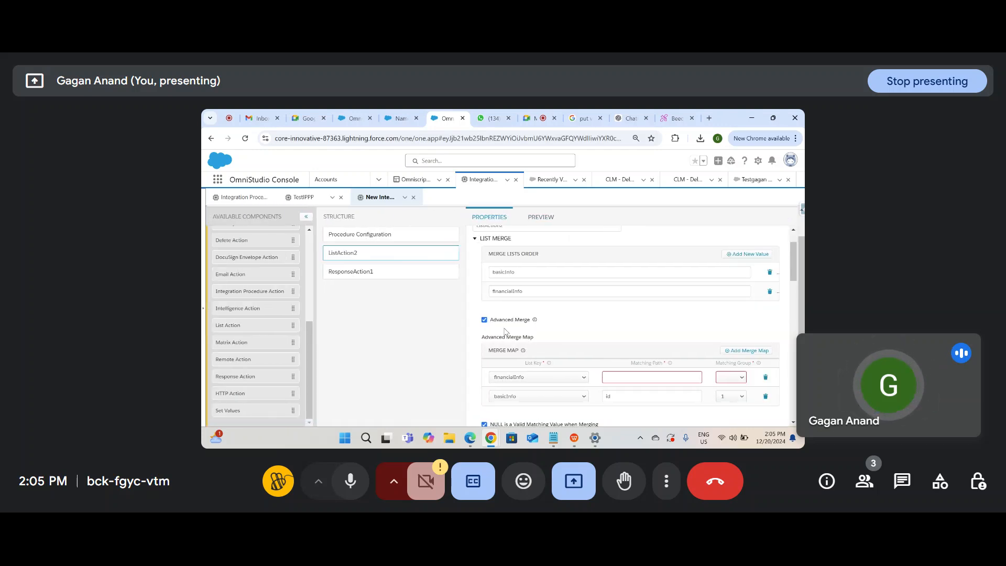
# Step: Set financialInfo's Matching Path to Recid in the merge map and pick its Matching Group
pyautogui.click(660, 377)
pyautogui.hotkey('ctrl', 'v')
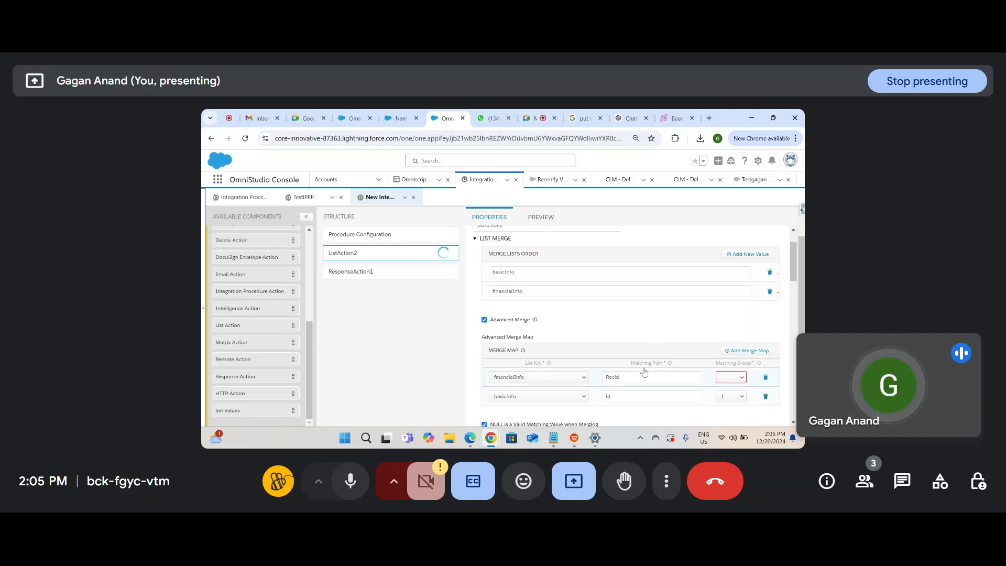
pyautogui.click(540, 217)
pyautogui.doubleClick(276, 352)
pyautogui.doubleClick(282, 367)
pyautogui.click(233, 217)
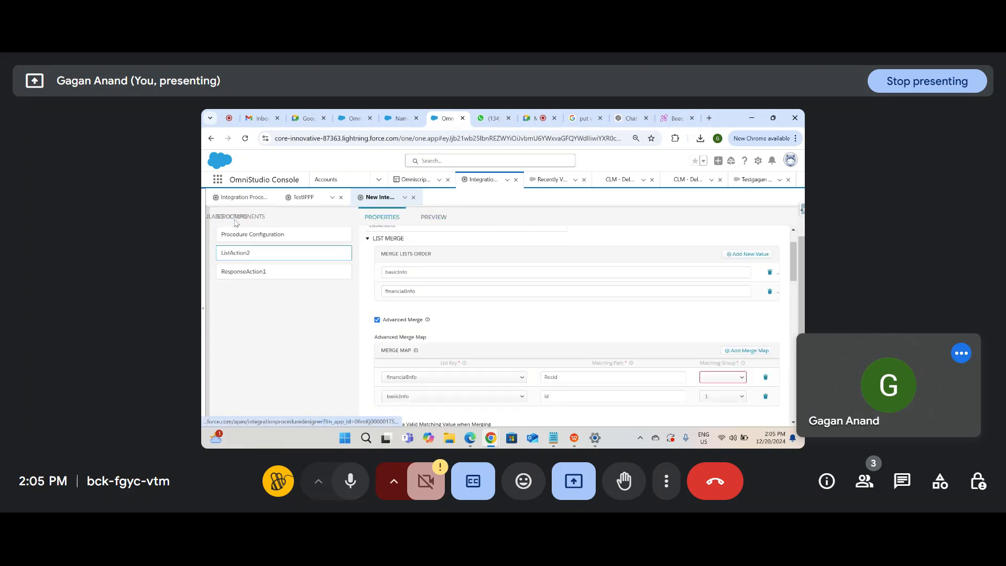
pyautogui.click(731, 378)
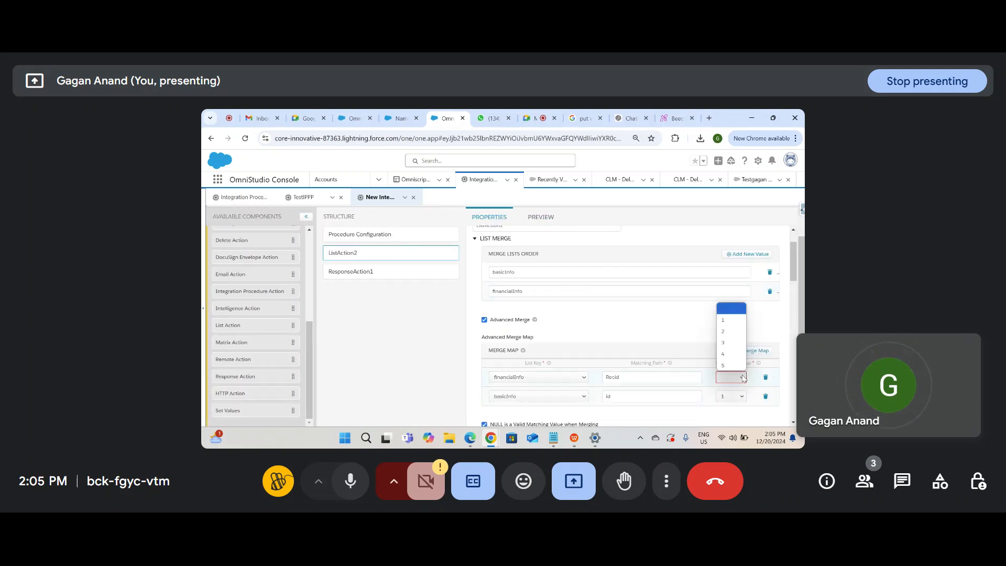
pyautogui.click(729, 324)
# Step: Execute the procedure and show only ListAction2 in the Debug Log
pyautogui.click(539, 218)
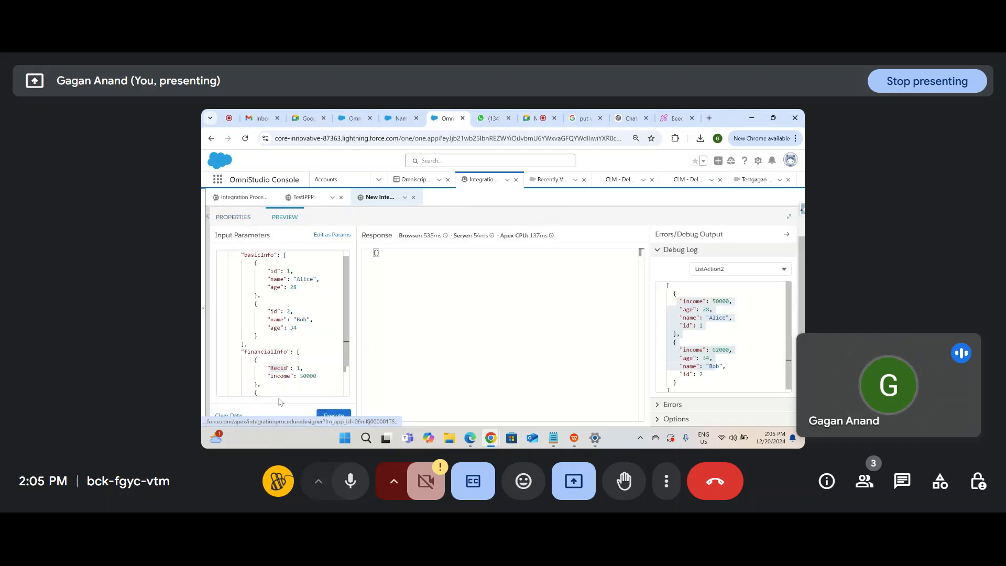
pyautogui.click(333, 414)
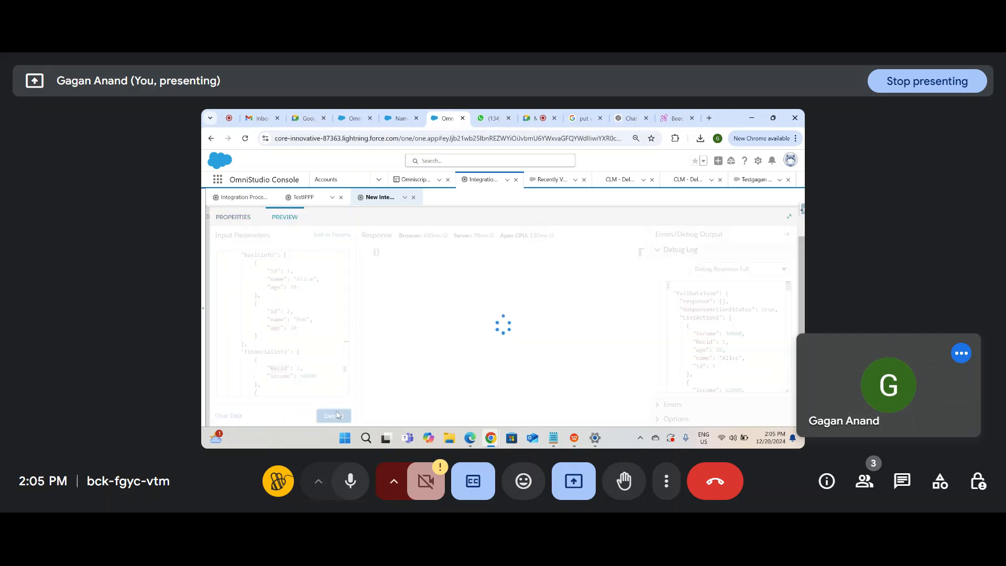
pyautogui.scroll(-1, 692, 333)
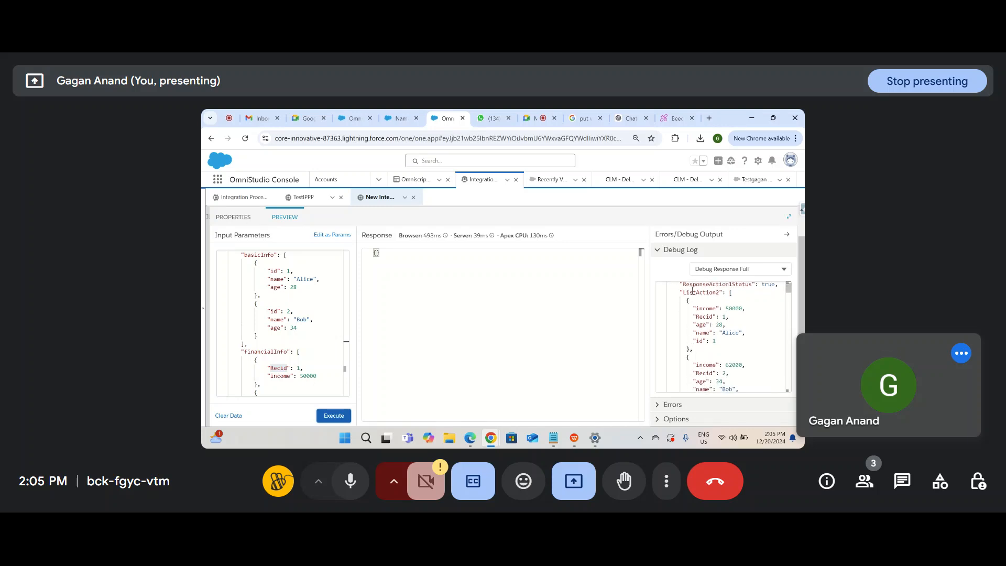
pyautogui.click(711, 267)
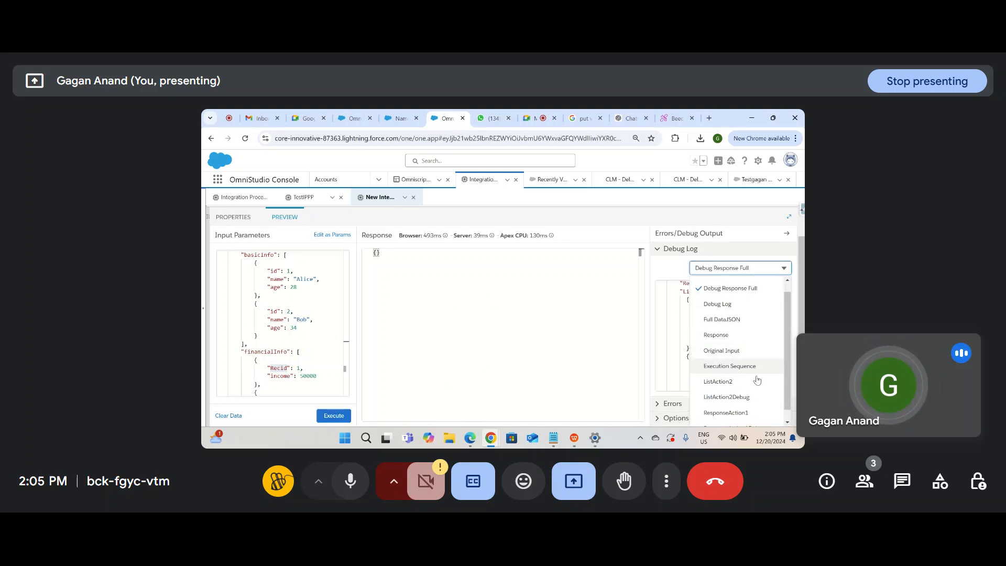
pyautogui.click(739, 380)
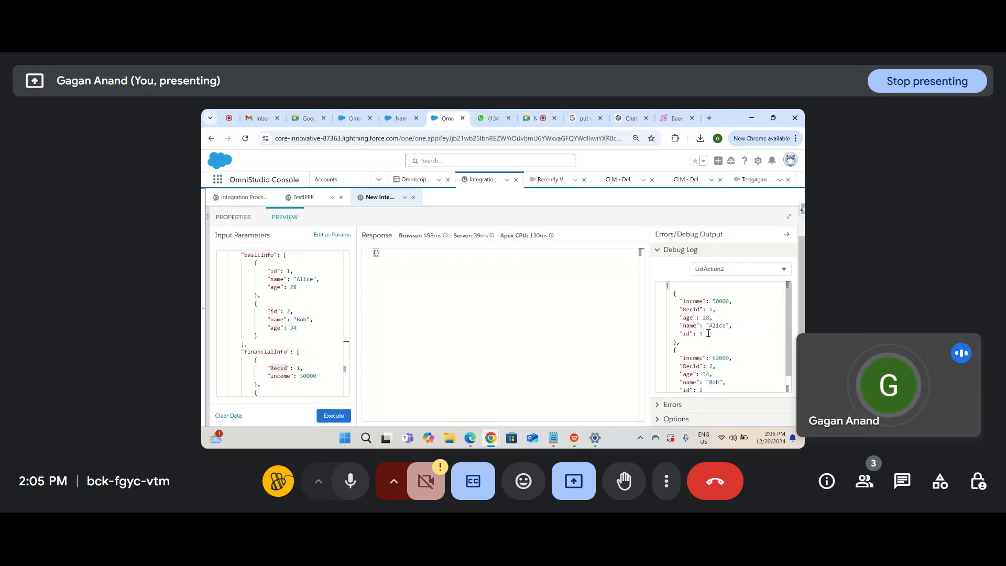
# Step: Inspect the Recid values in Alice's and Bob's merged output records
pyautogui.doubleClick(694, 309)
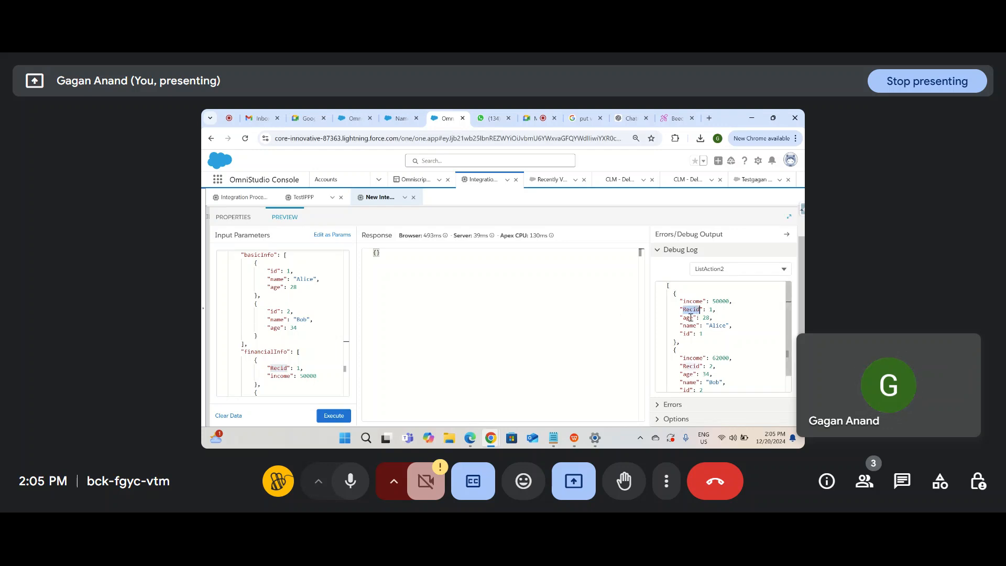
pyautogui.click(694, 333)
pyautogui.doubleClick(697, 310)
pyautogui.scroll(-1, 683, 363)
pyautogui.doubleClick(691, 362)
pyautogui.scroll(-1, 685, 386)
pyautogui.moveTo(684, 382); pyautogui.dragTo(688, 347)
pyautogui.click(688, 347)
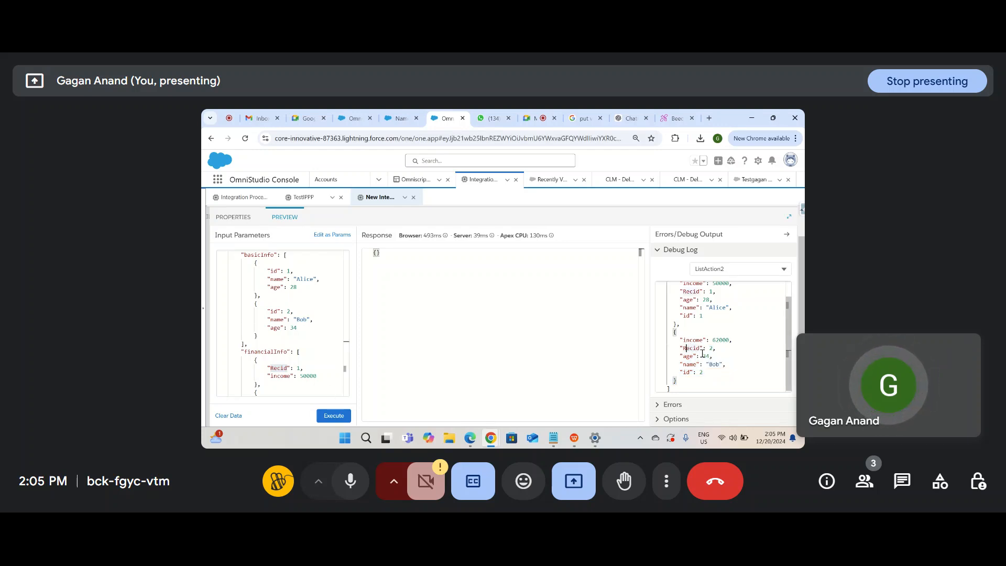
pyautogui.scroll(1, 696, 344)
pyautogui.scroll(-1, 696, 344)
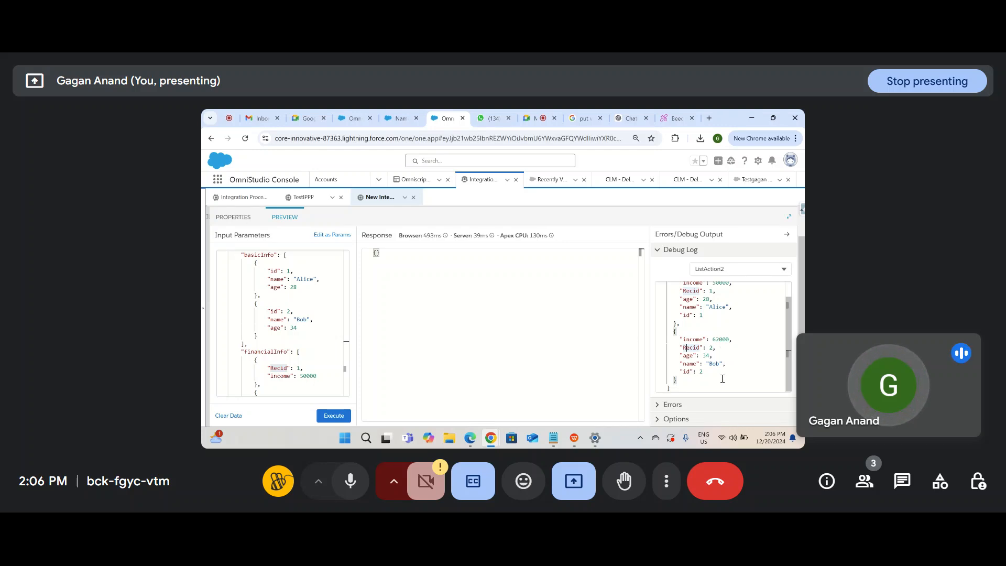
pyautogui.scroll(2, 721, 382)
pyautogui.click(246, 218)
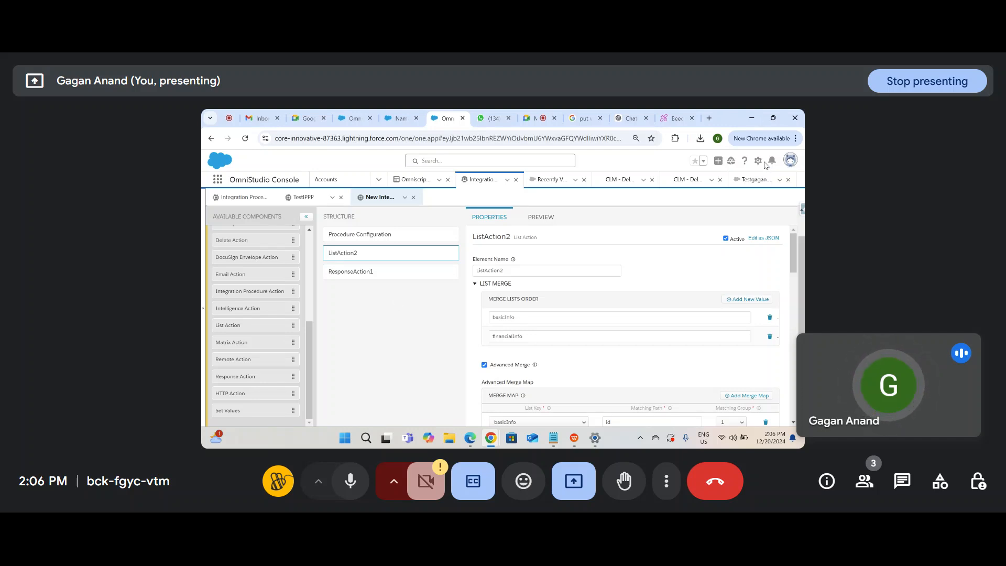
# Step: Search Google for 'batch action in integration procedure' and open the Salesforce Help Batch Action article
pyautogui.click(707, 117)
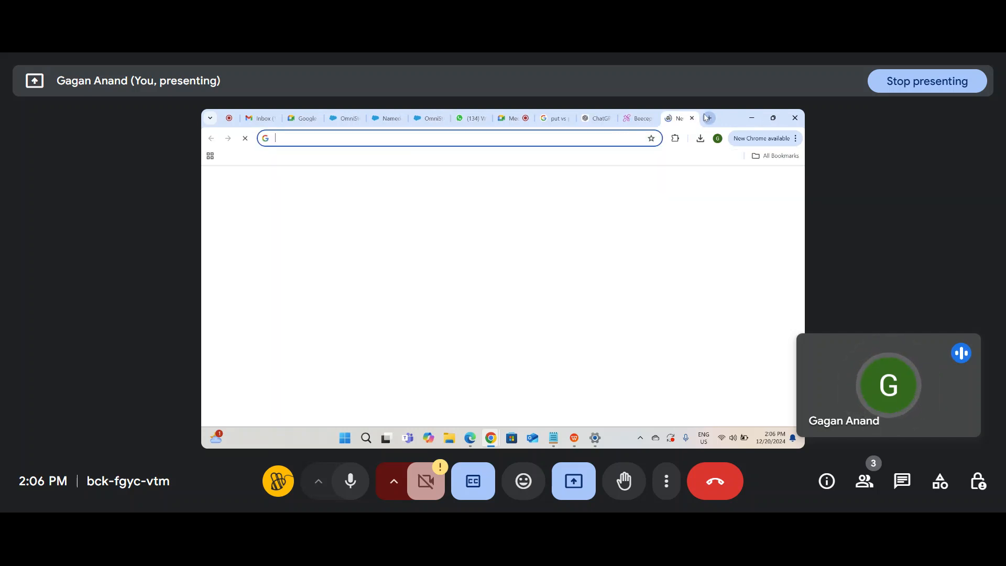
pyautogui.write('batch actio')
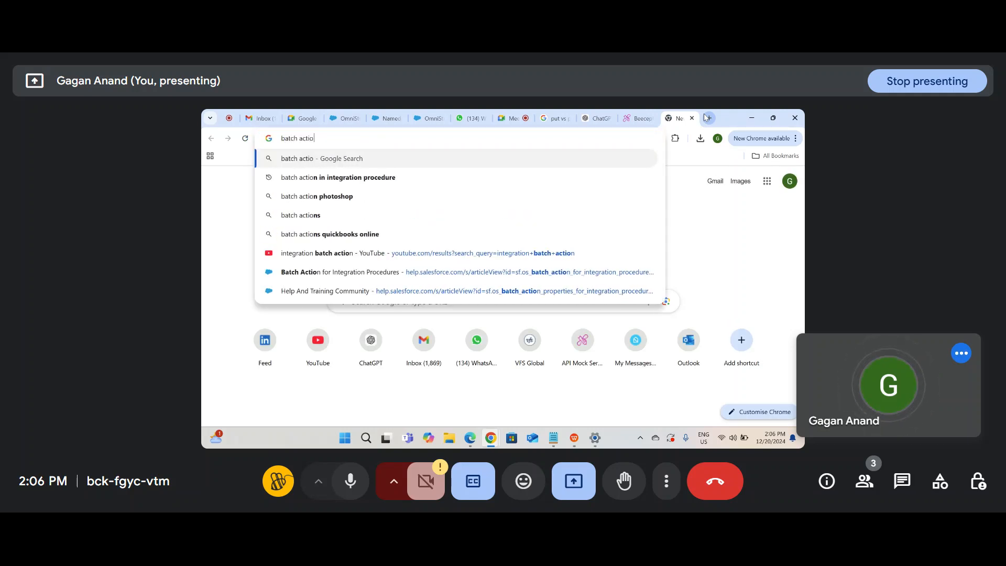
pyautogui.write('n integ')
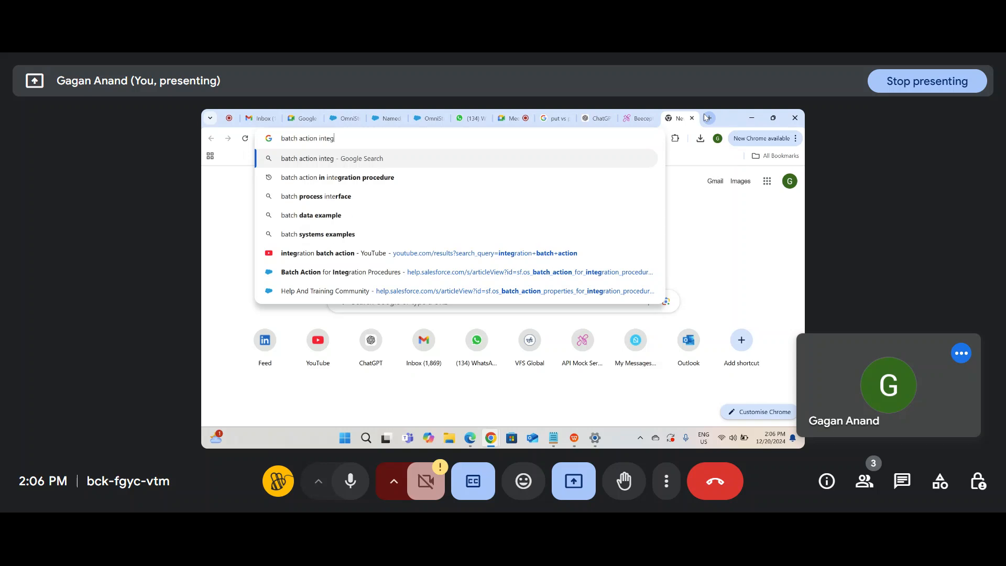
pyautogui.write('ration p')
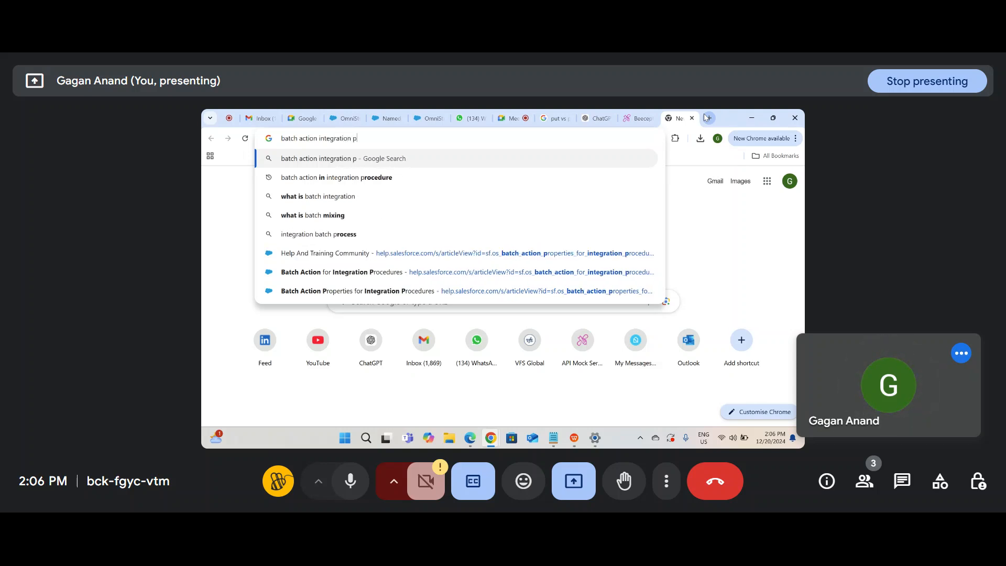
pyautogui.press('Down')
pyautogui.press('Return')
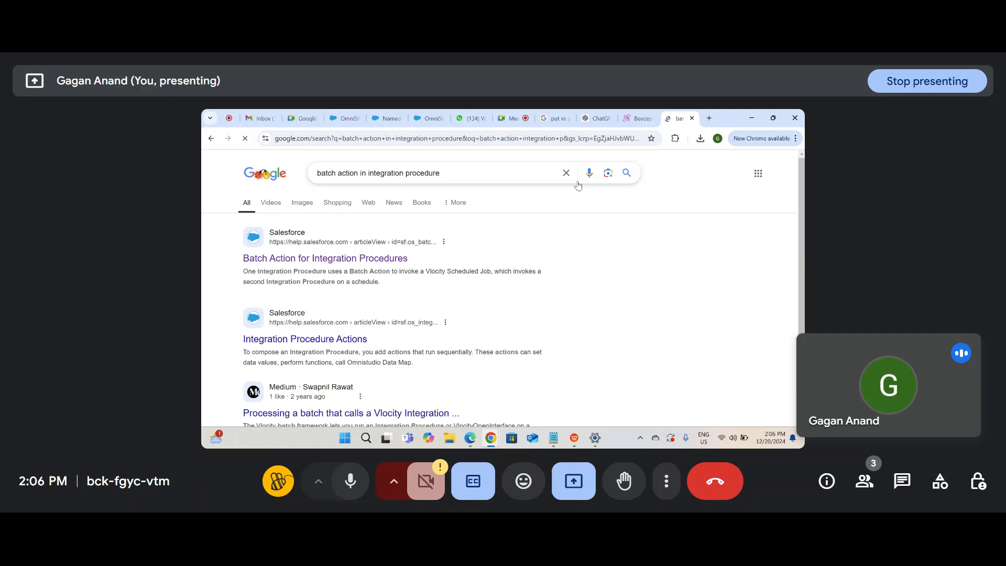
pyautogui.click(367, 257)
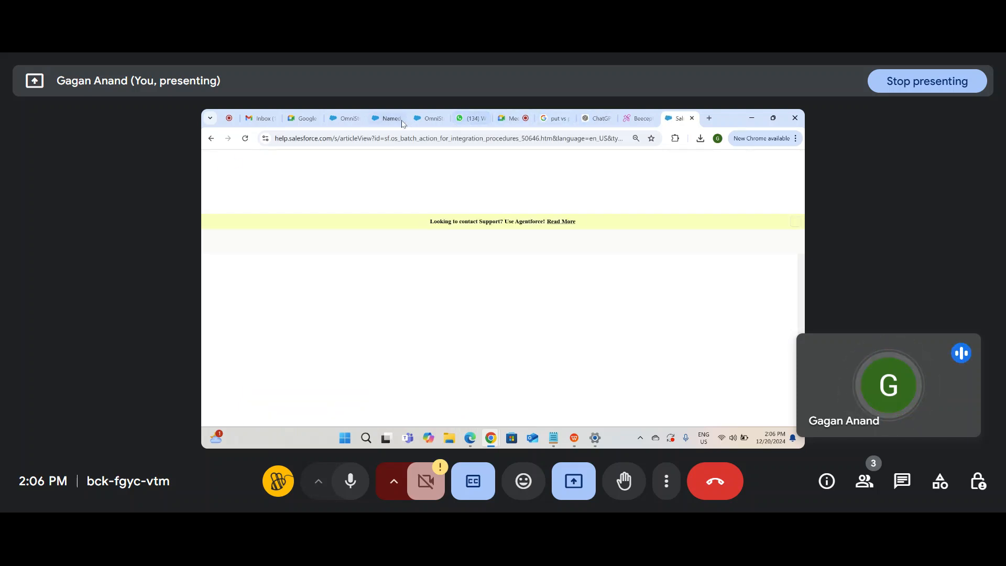
pyautogui.click(375, 119)
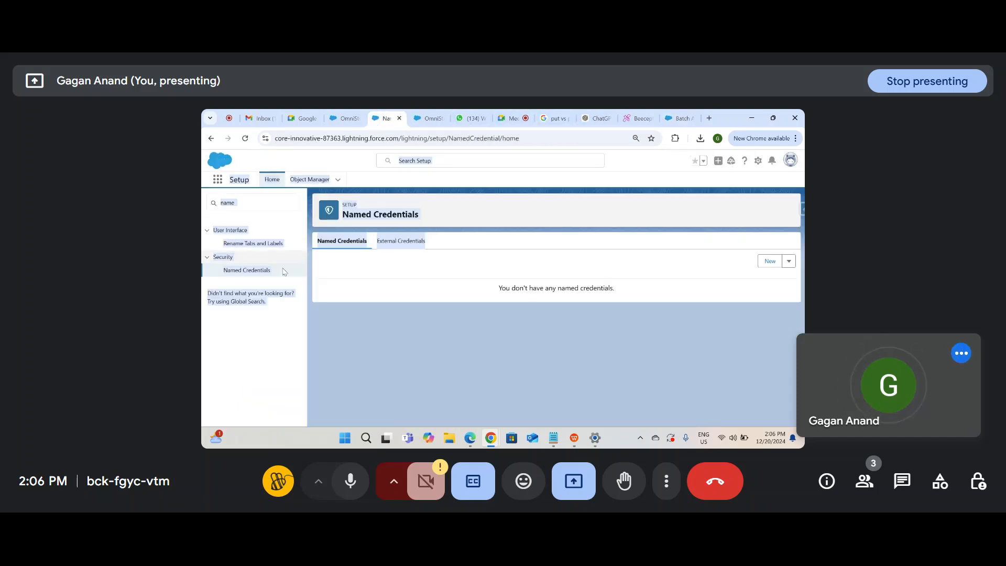
pyautogui.click(216, 180)
pyautogui.write('vlocity sch')
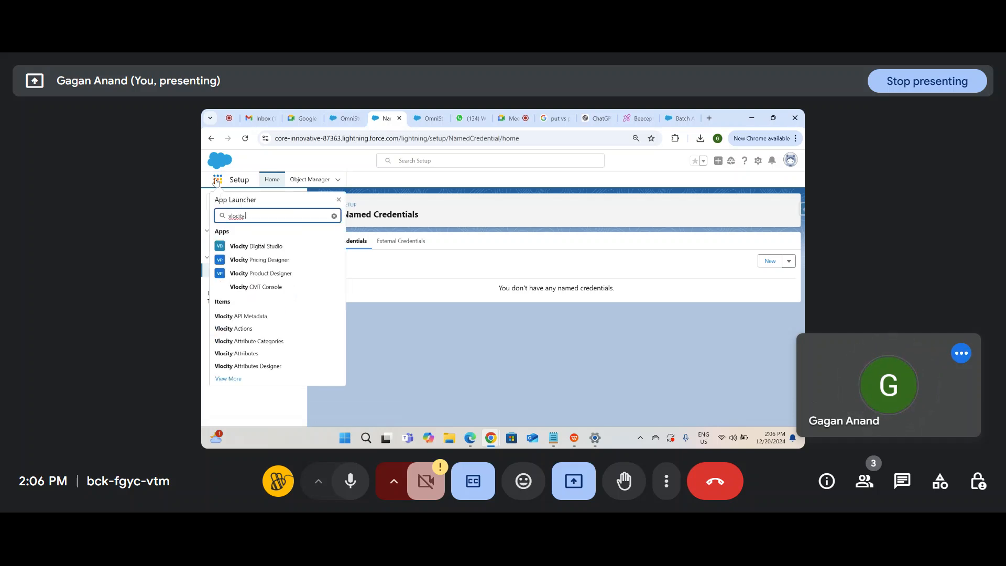
pyautogui.press('BackSpace')
pyautogui.press('BackSpace')
pyautogui.press('BackSpace')
pyautogui.press('BackSpace')
pyautogui.press('BackSpace')
pyautogui.press('BackSpace')
pyautogui.press('BackSpace')
pyautogui.press('BackSpace')
pyautogui.press('BackSpace')
pyautogui.press('BackSpace')
pyautogui.press('BackSpace')
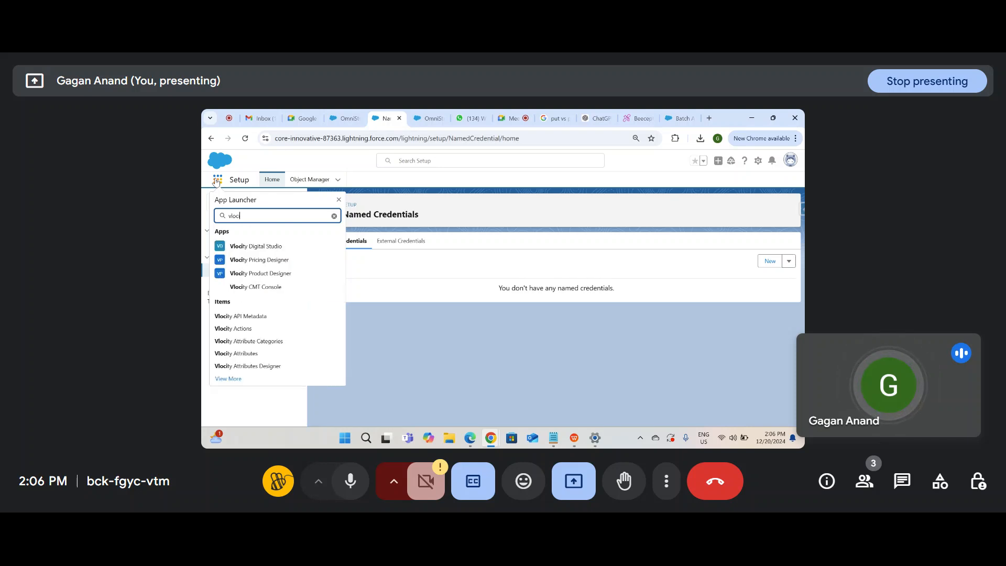
pyautogui.write('scho')
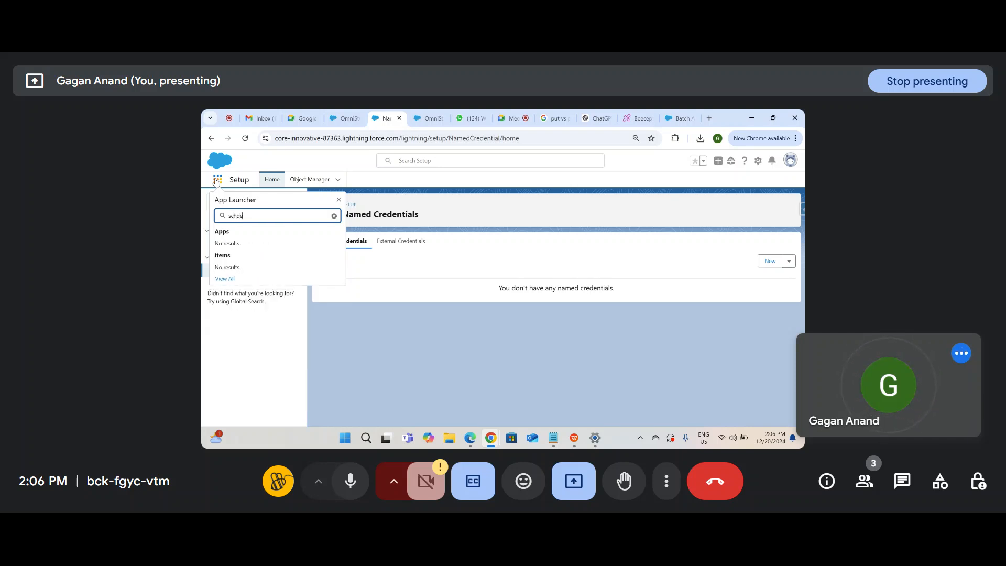
pyautogui.click(367, 361)
pyautogui.click(250, 204)
pyautogui.hotkey('ctrl', 'a')
pyautogui.write('schedule..')
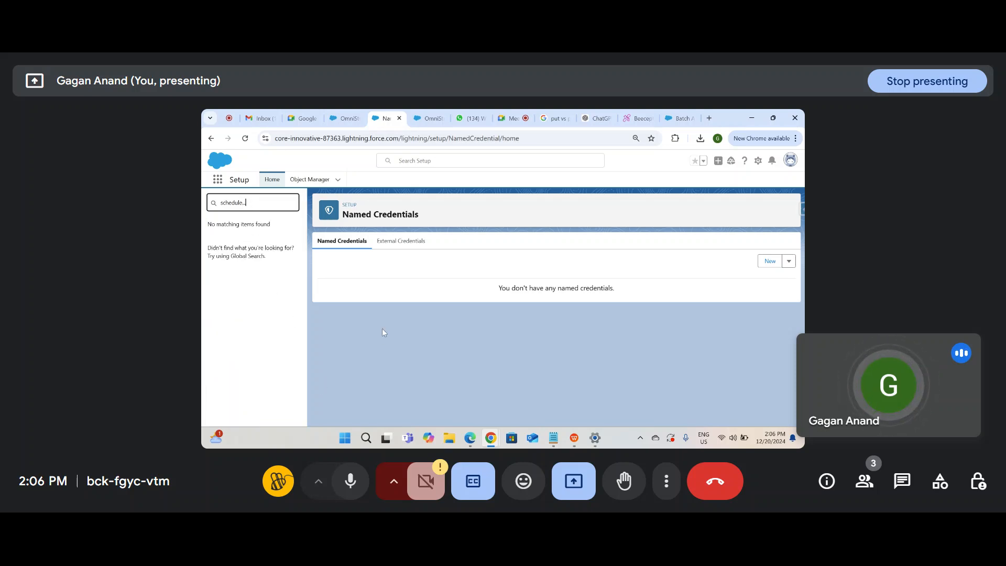
pyautogui.press('BackSpace')
pyautogui.press('BackSpace')
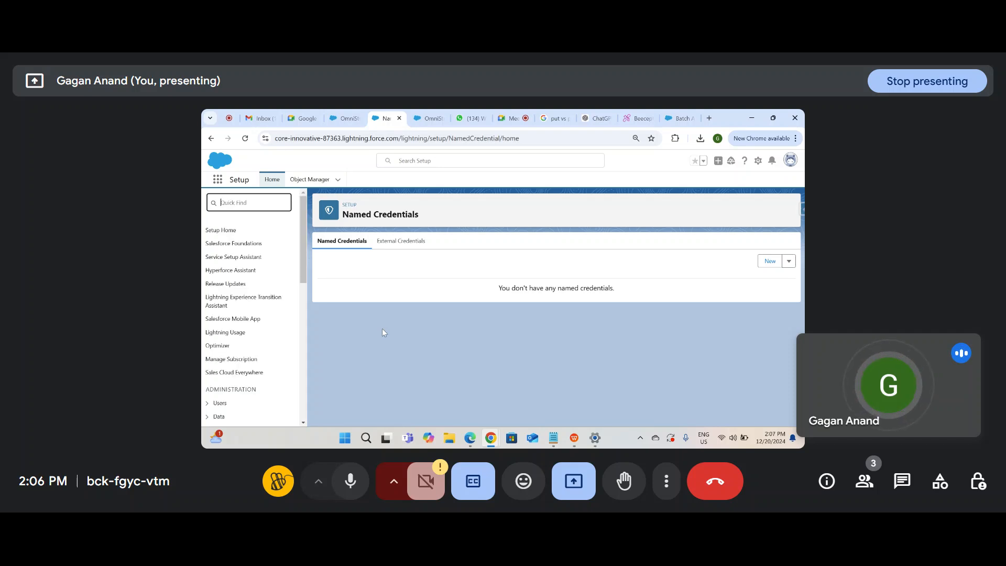
pyautogui.click(437, 373)
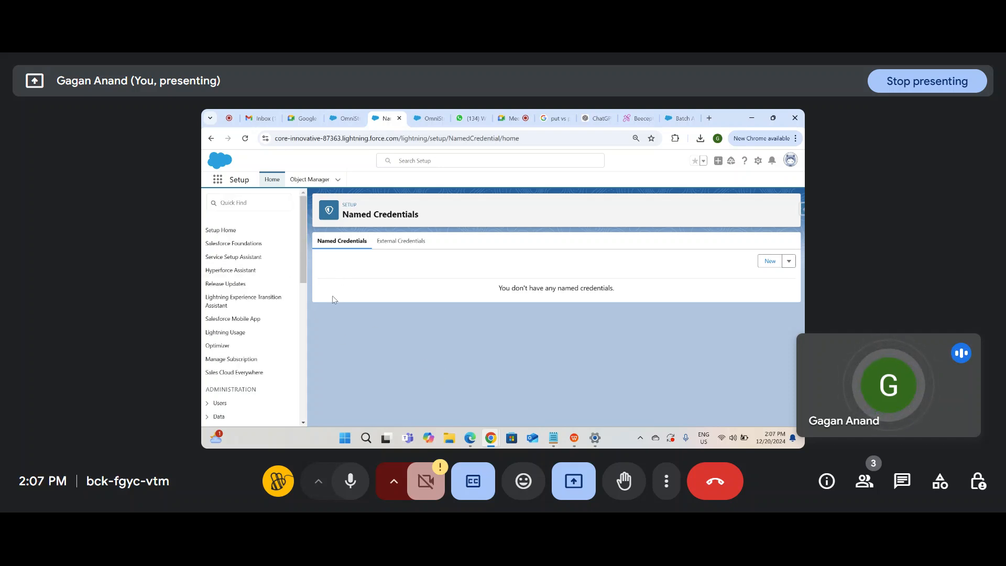
# Step: Close the New Integration Procedure and TestIPPP designers, then open and reload the OmniScripts console tab
pyautogui.click(422, 123)
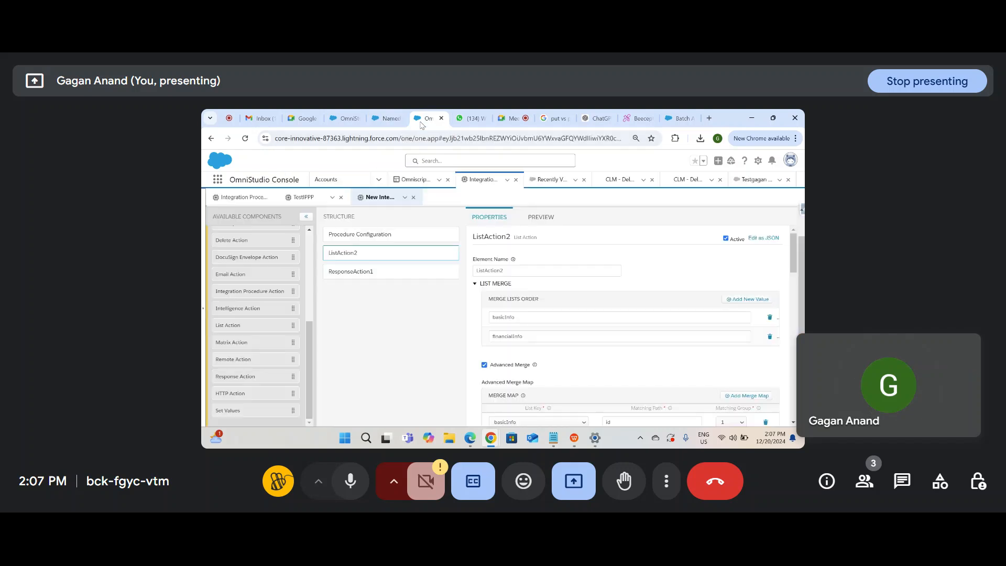
pyautogui.scroll(5, 237, 340)
pyautogui.scroll(-5, 236, 340)
pyautogui.scroll(3, 237, 339)
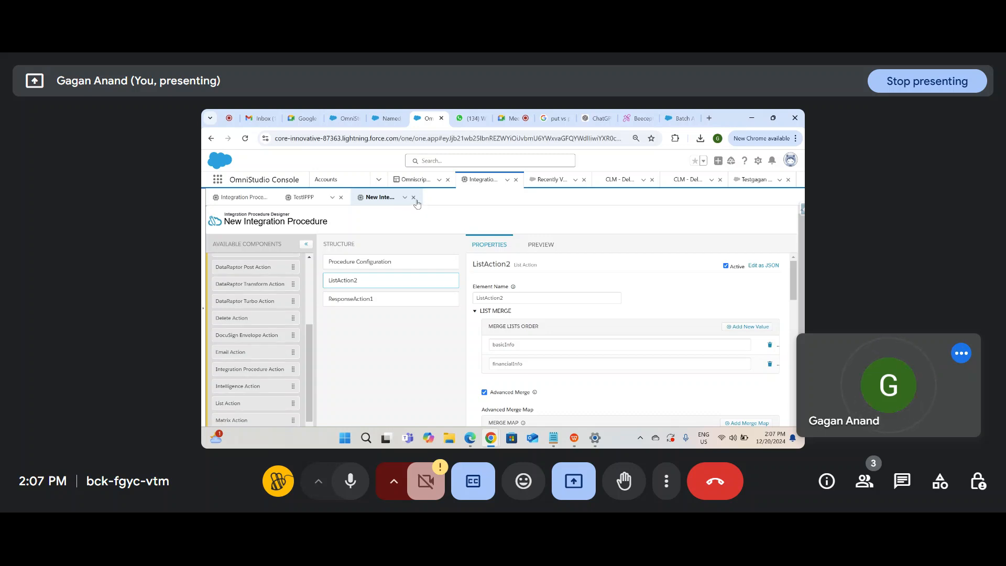
pyautogui.click(413, 196)
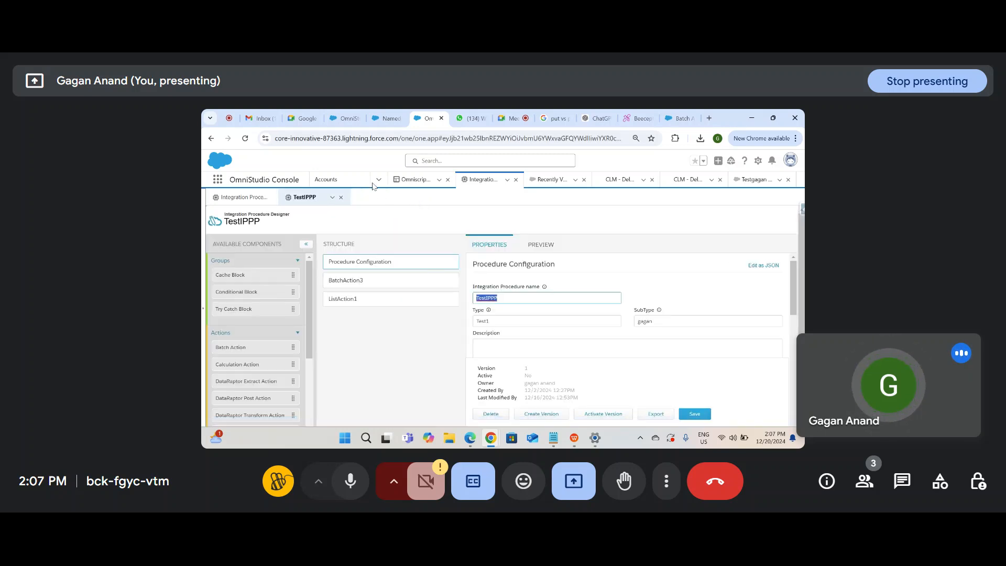
pyautogui.click(340, 197)
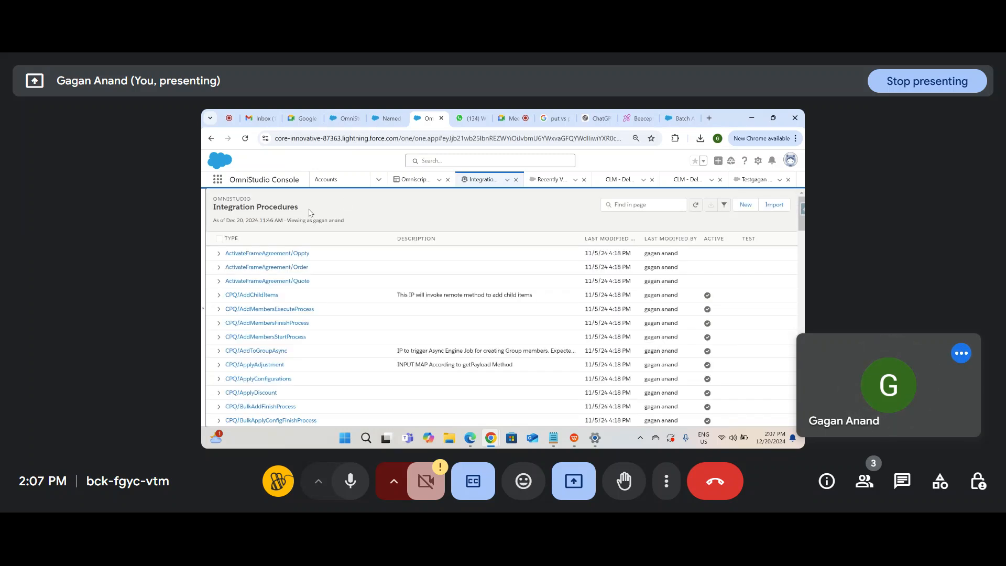
pyautogui.click(413, 187)
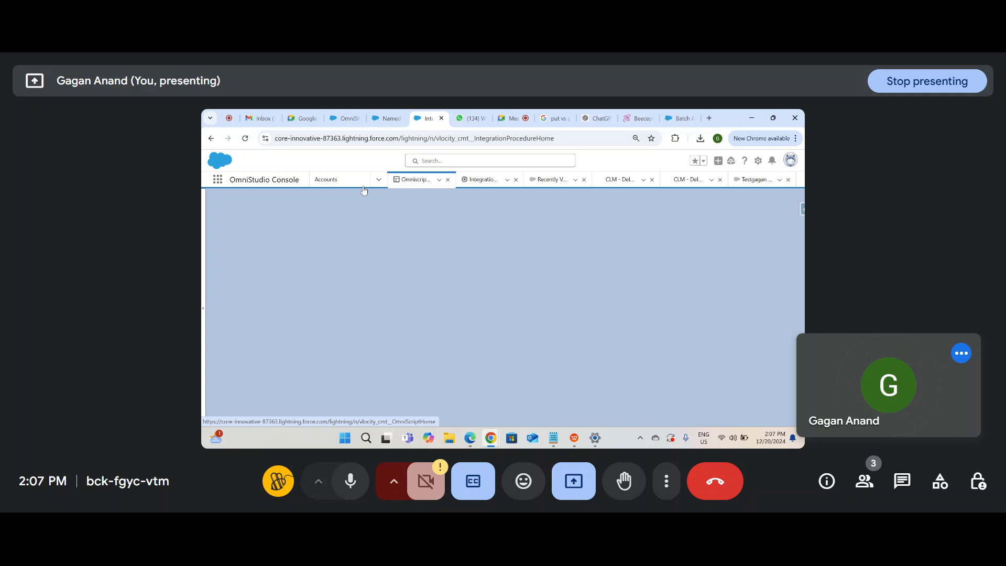
pyautogui.click(245, 138)
pyautogui.click(478, 119)
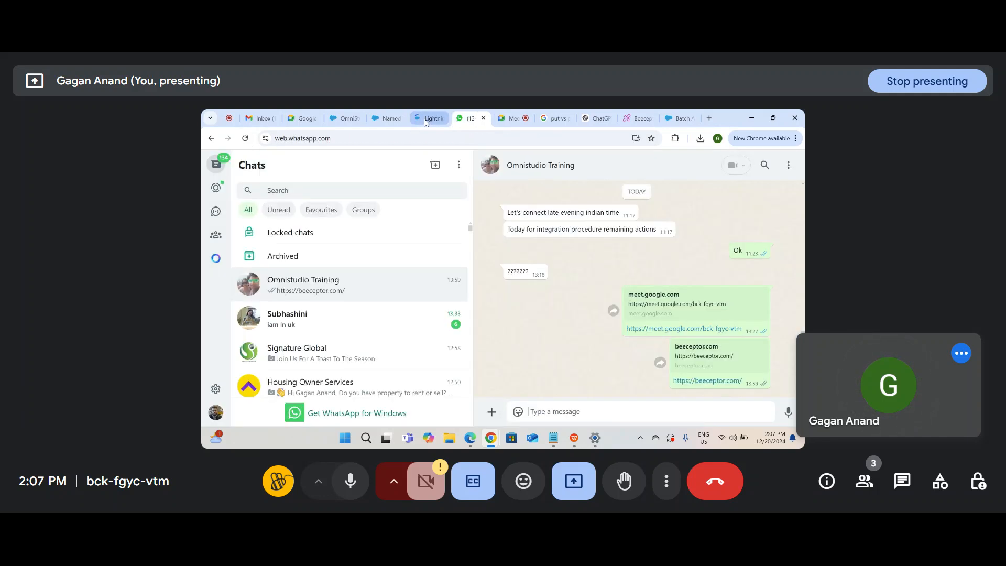
pyautogui.click(430, 119)
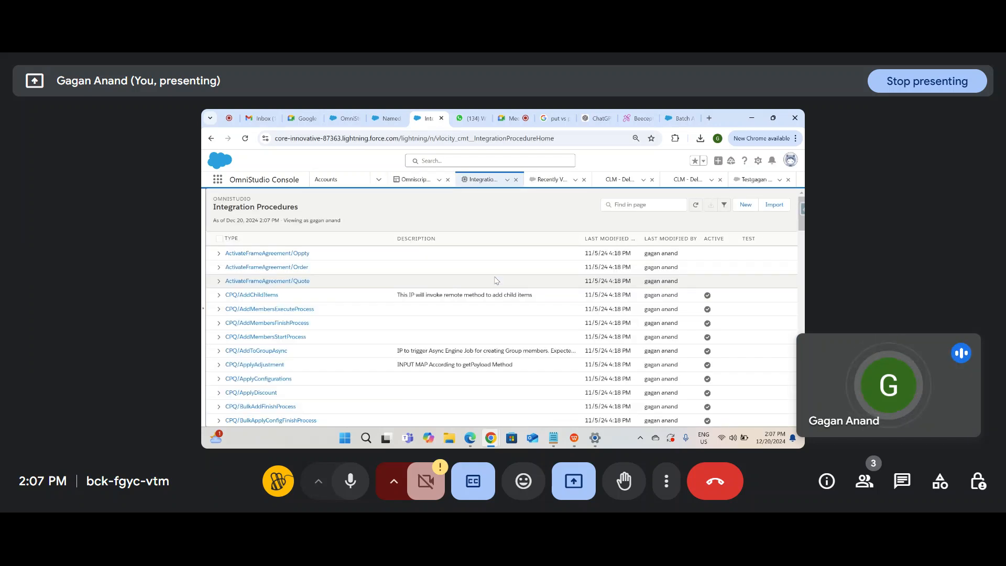
# Step: Start a new Integration Procedure, switch to the OmniScripts console tab, and bring up notes.txt
pyautogui.click(739, 205)
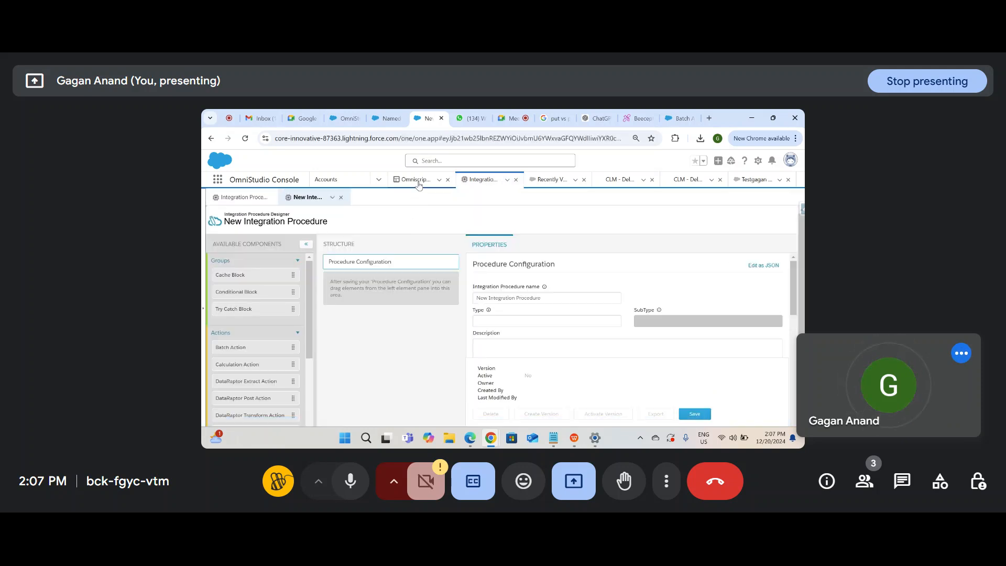
pyautogui.click(419, 182)
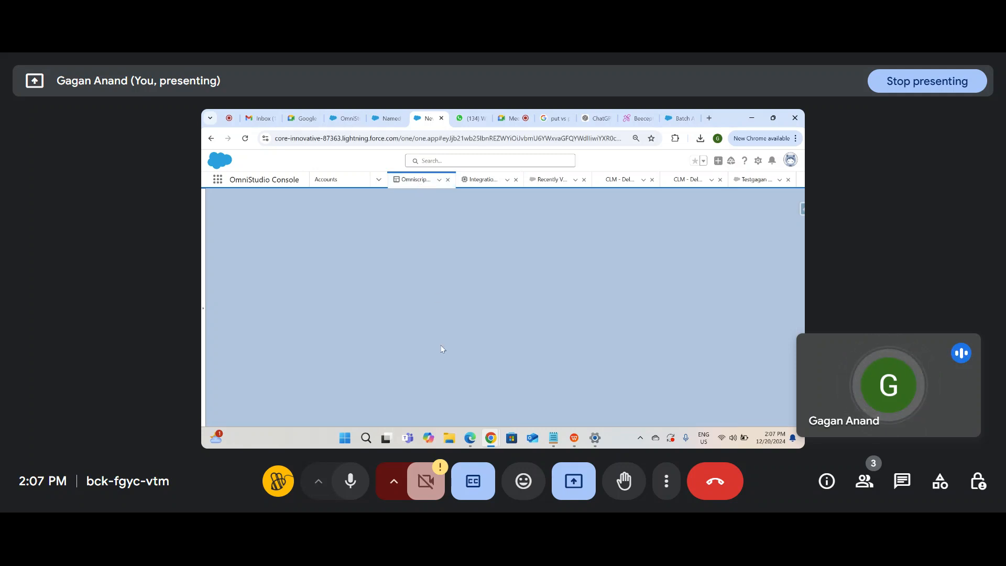
pyautogui.click(553, 437)
# Step: Add the line 'Set Error, Set message' below the JSON in notes.txt
pyautogui.click(370, 387)
pyautogui.press('Return')
pyautogui.write('Set Error')
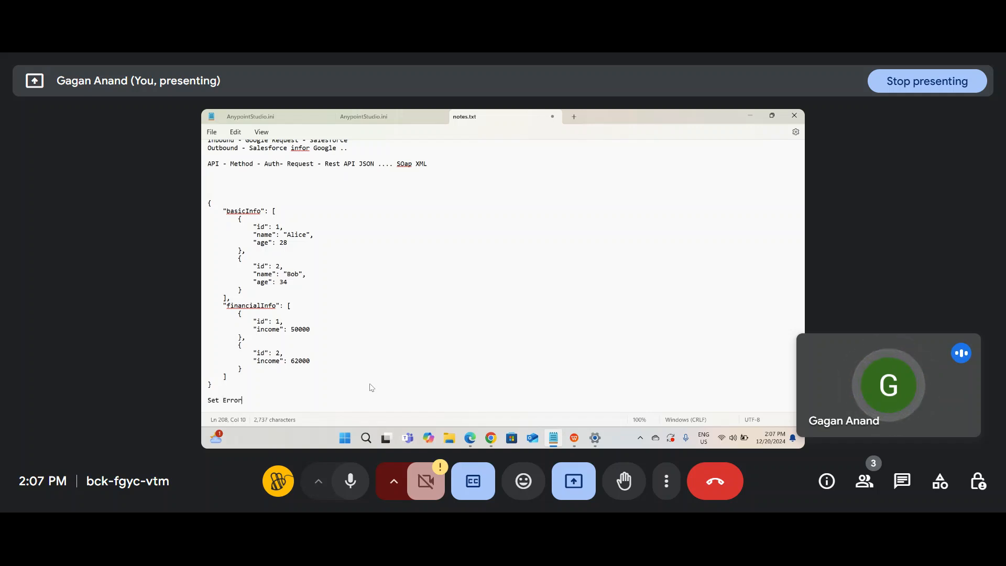
pyautogui.write(', Set me')
pyautogui.press('BackSpace')
pyautogui.write('message')
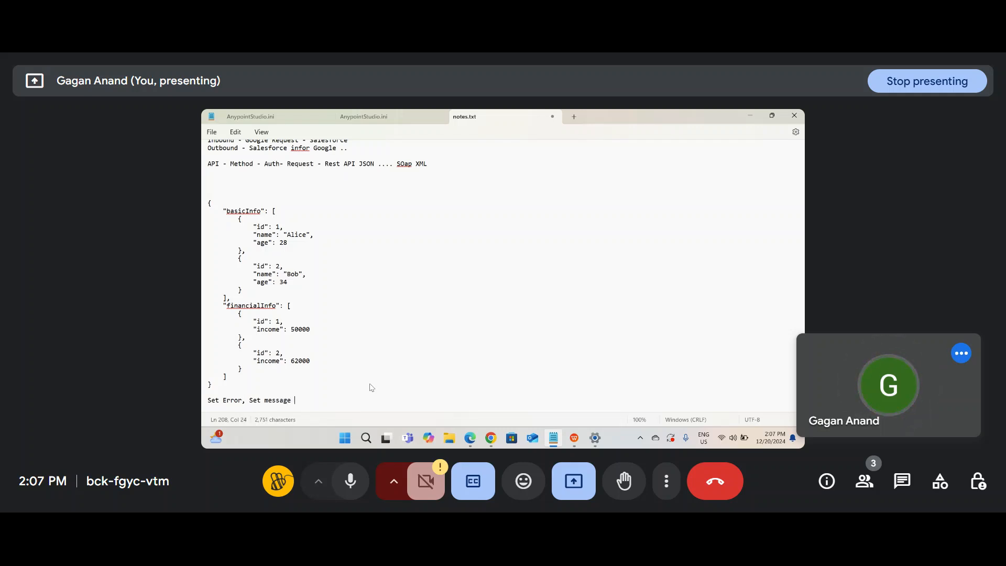
# Step: Return to Salesforce and close the extra Integration Procedures and Recently Viewed console tabs
pyautogui.moveTo(491, 438)
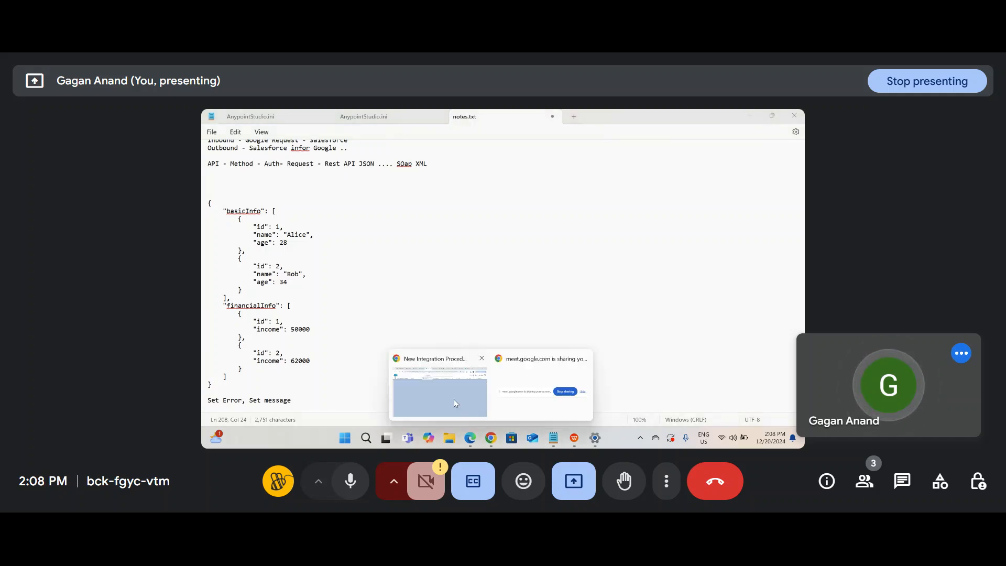
pyautogui.click(462, 401)
pyautogui.click(516, 179)
pyautogui.click(515, 179)
pyautogui.click(515, 180)
pyautogui.click(515, 179)
pyautogui.click(516, 180)
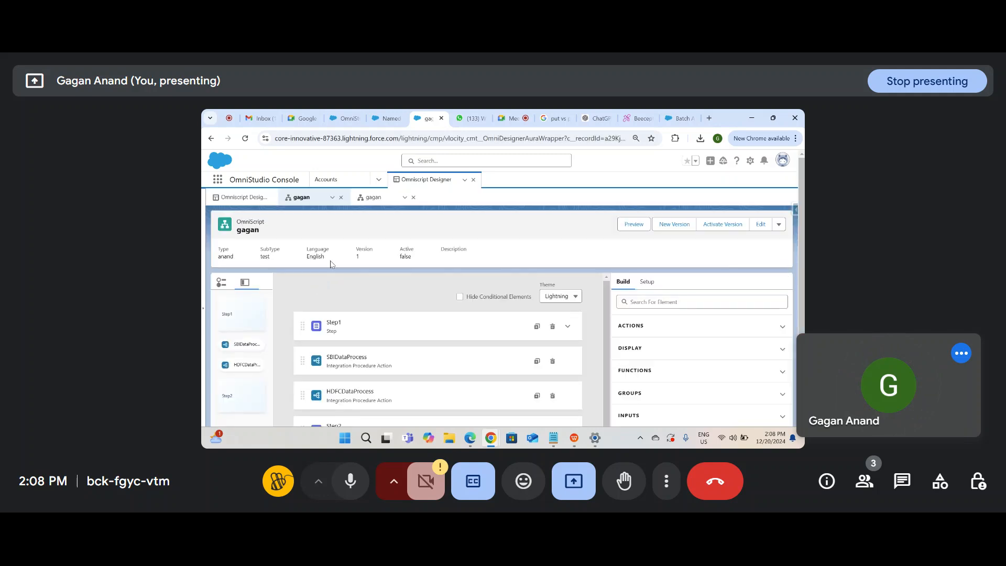
# Step: Create a new OmniScript named testMessaging with Type test and SubType Messaging
pyautogui.click(241, 200)
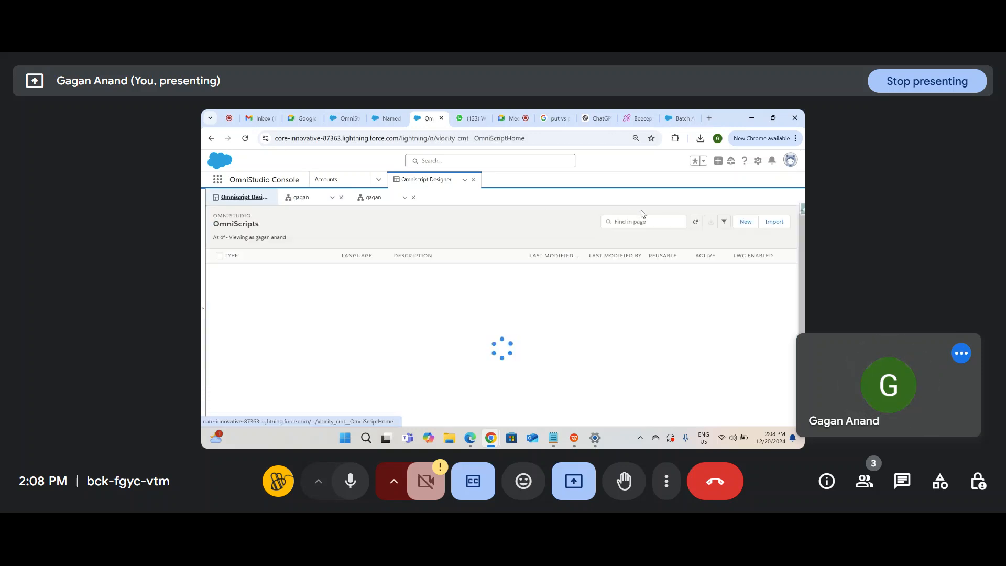
pyautogui.click(741, 222)
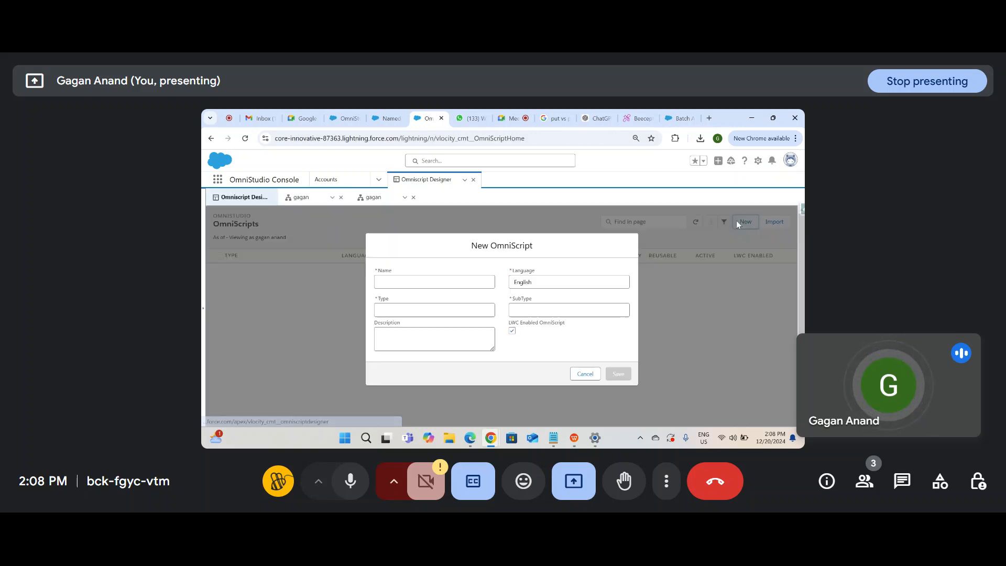
pyautogui.click(468, 279)
pyautogui.write('R')
pyautogui.press('BackSpace')
pyautogui.write('test')
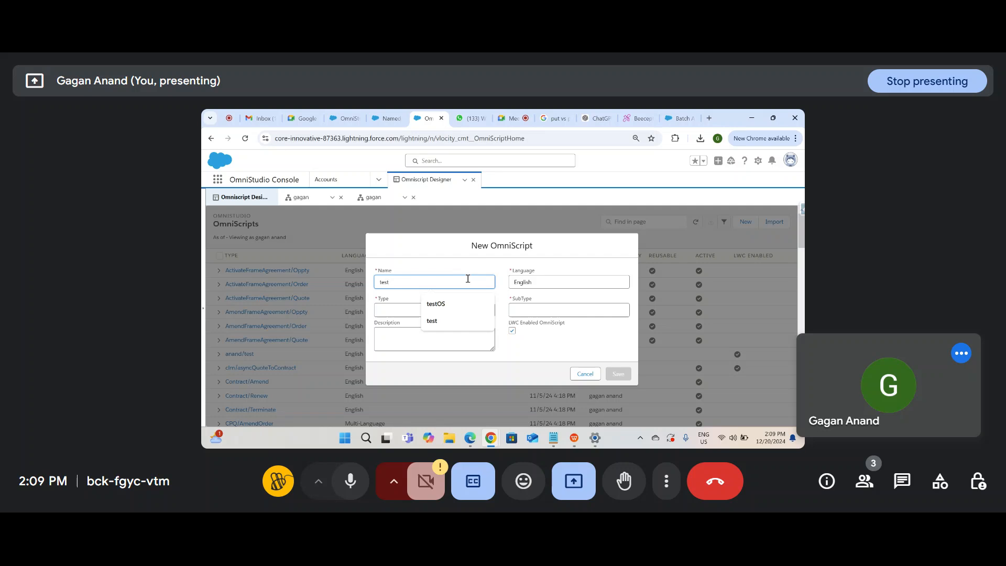
pyautogui.write('Messagi')
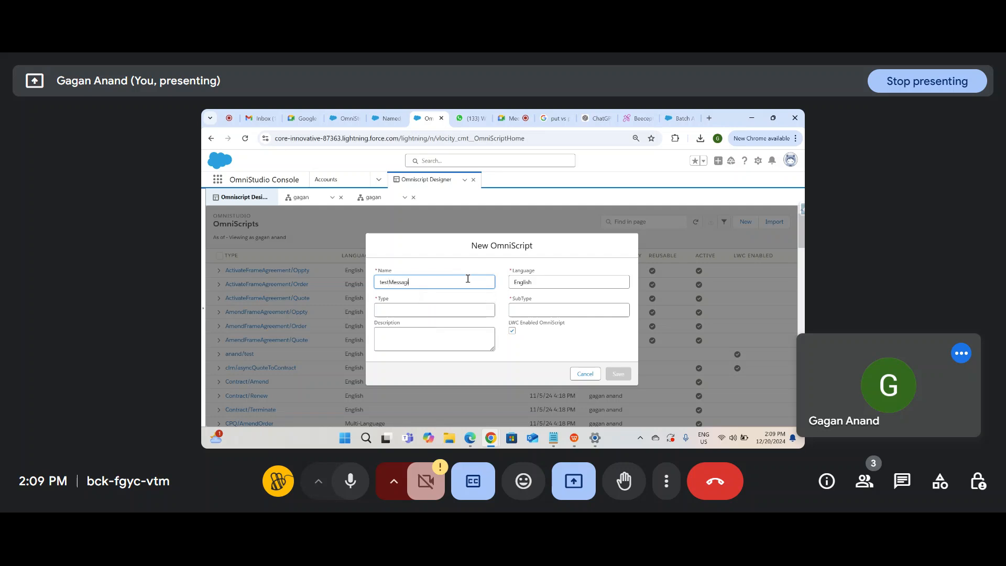
pyautogui.write('ng')
pyautogui.click(482, 313)
pyautogui.write('test')
pyautogui.click(522, 310)
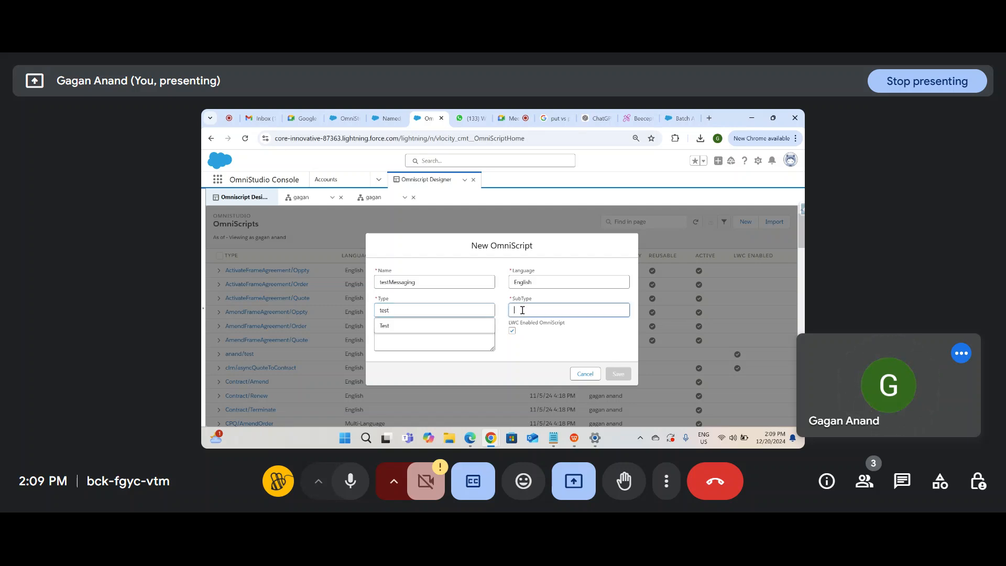
pyautogui.write('Messaging')
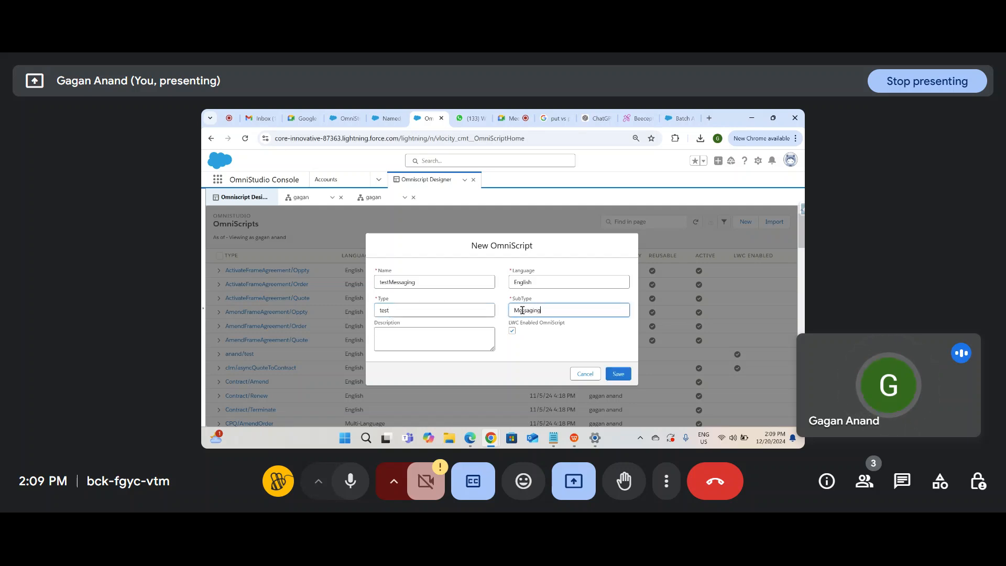
pyautogui.click(627, 377)
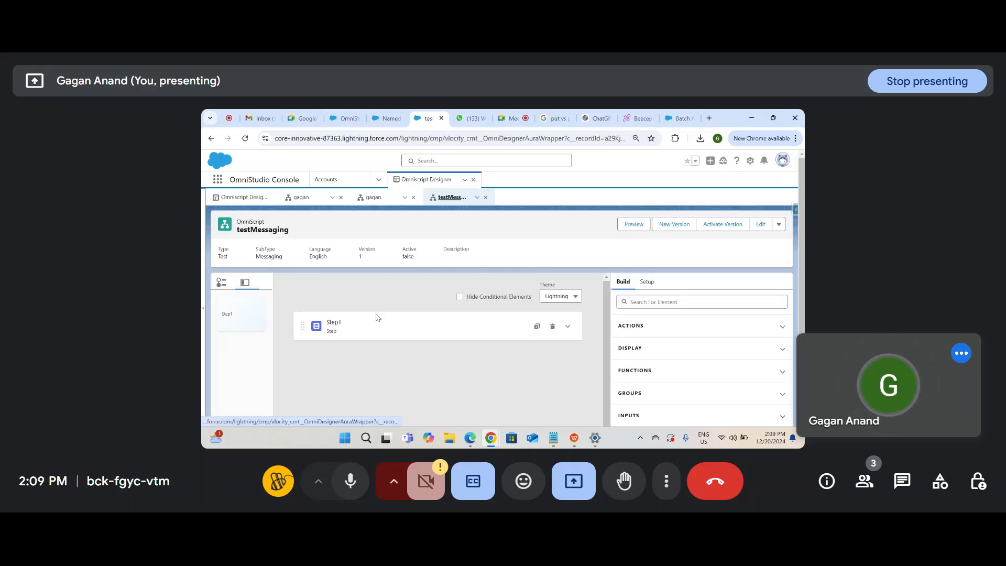
# Step: Select Step1, then search the Build palette for an element to add
pyautogui.click(412, 323)
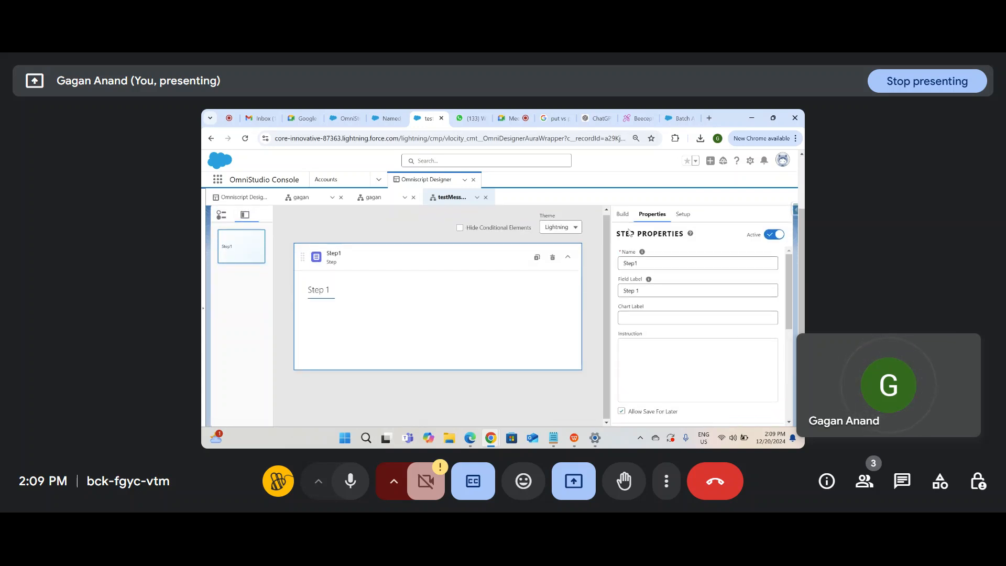
pyautogui.click(621, 214)
pyautogui.click(636, 234)
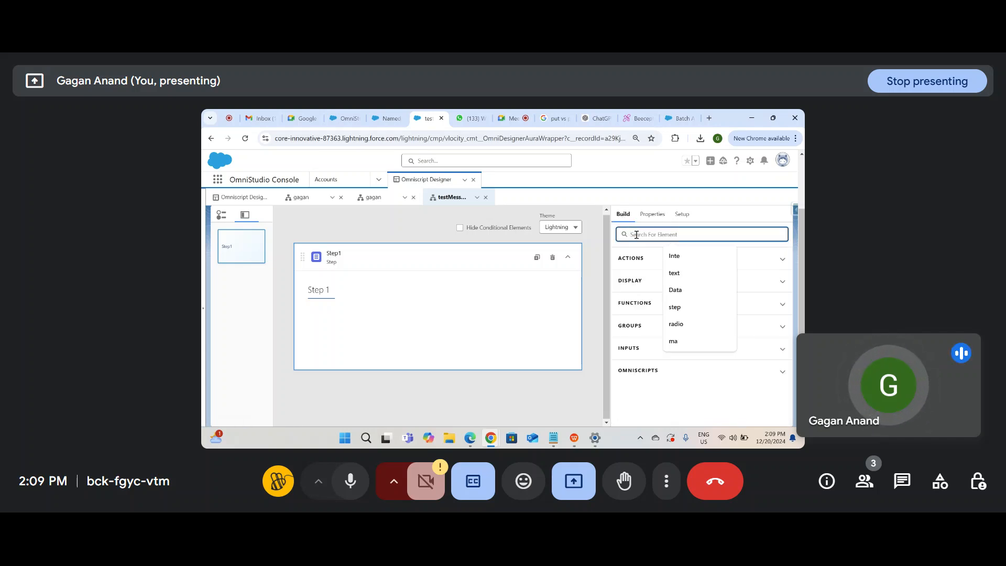
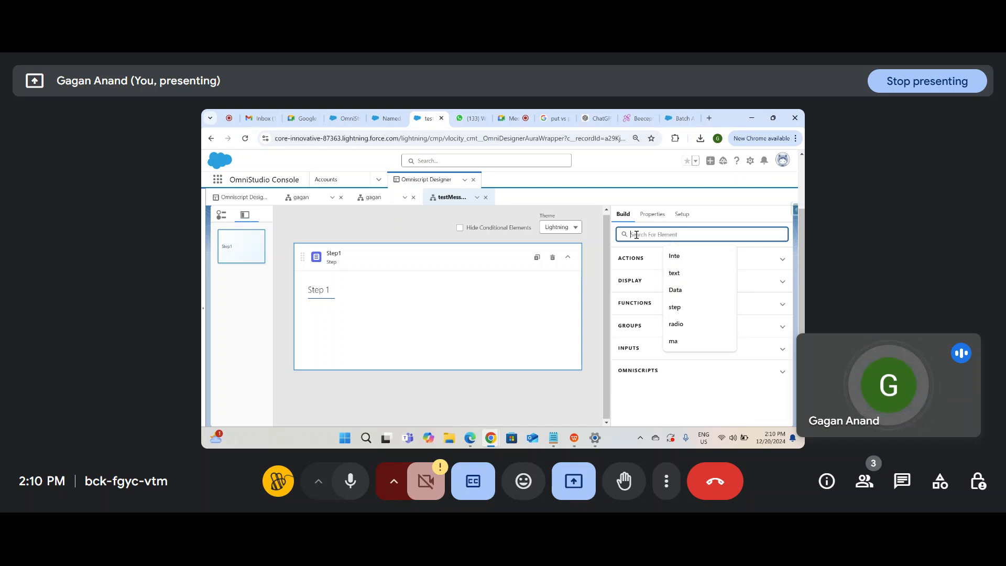
# Step: Search the Build palette for 'Radio' and drop a Radio input onto Step 1
pyautogui.write('Ra')
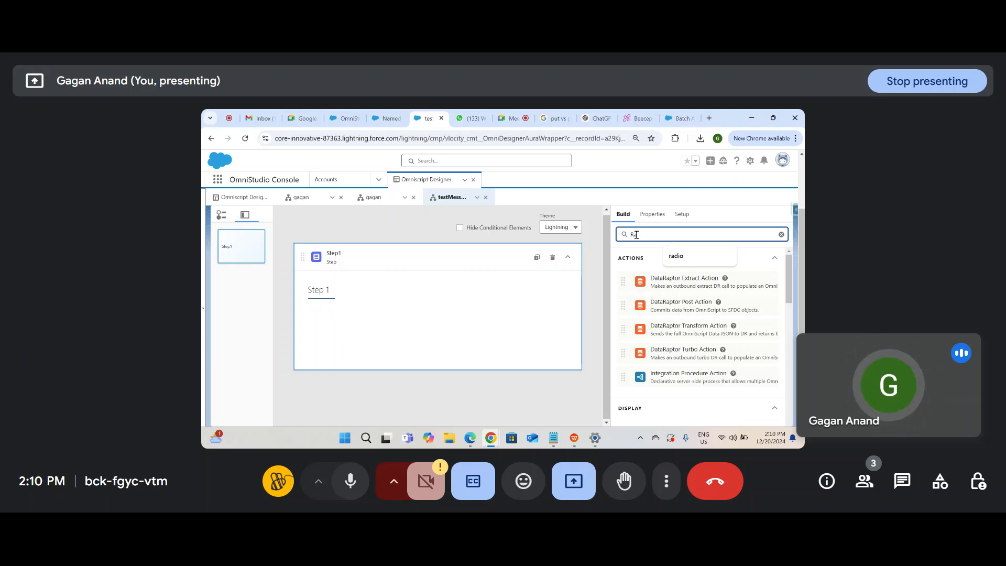
pyautogui.write('d')
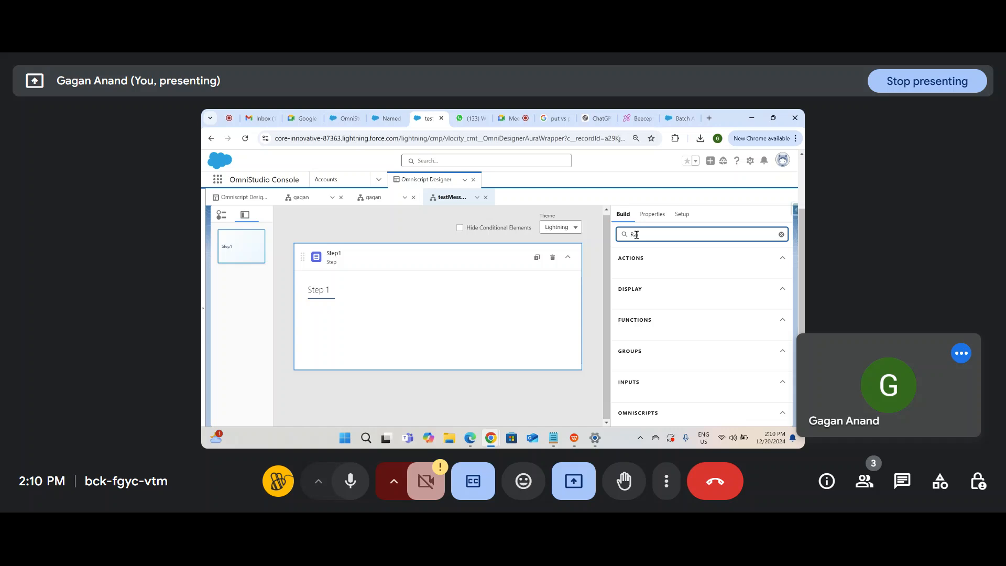
pyautogui.write('io')
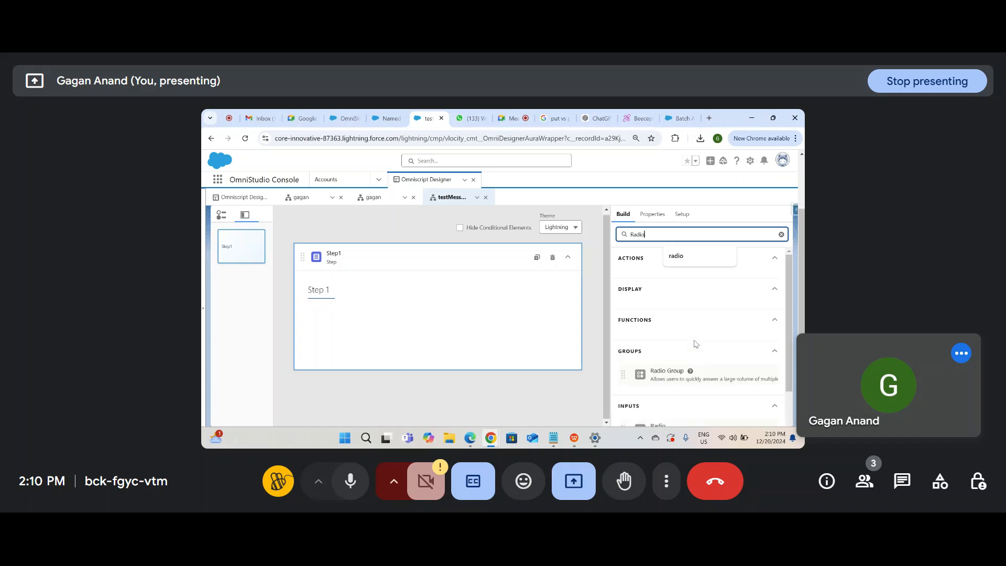
pyautogui.scroll(-2, 695, 343)
pyautogui.moveTo(669, 380); pyautogui.dragTo(428, 310)
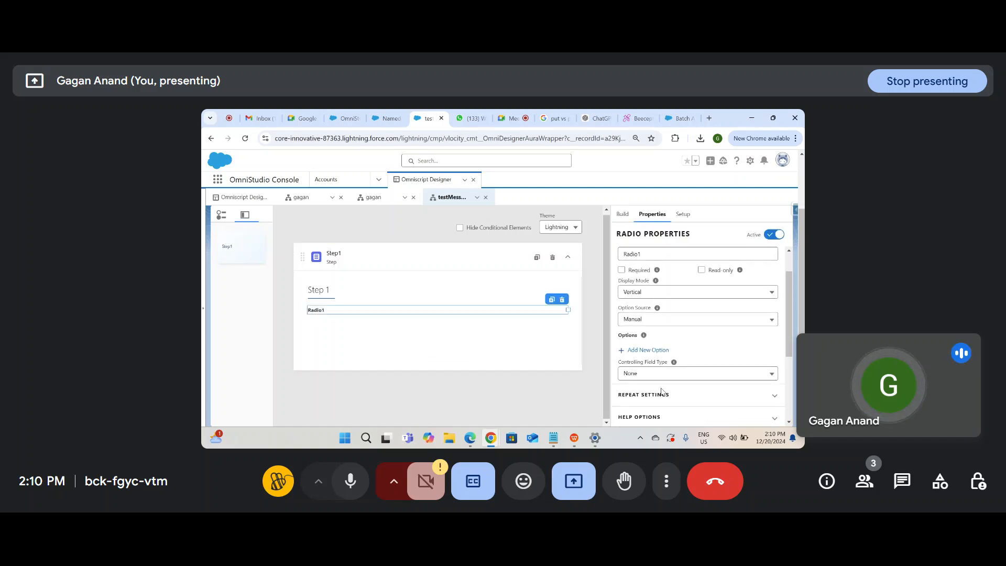
# Step: Add a radio option with value and label New Customer, then start another option
pyautogui.click(649, 350)
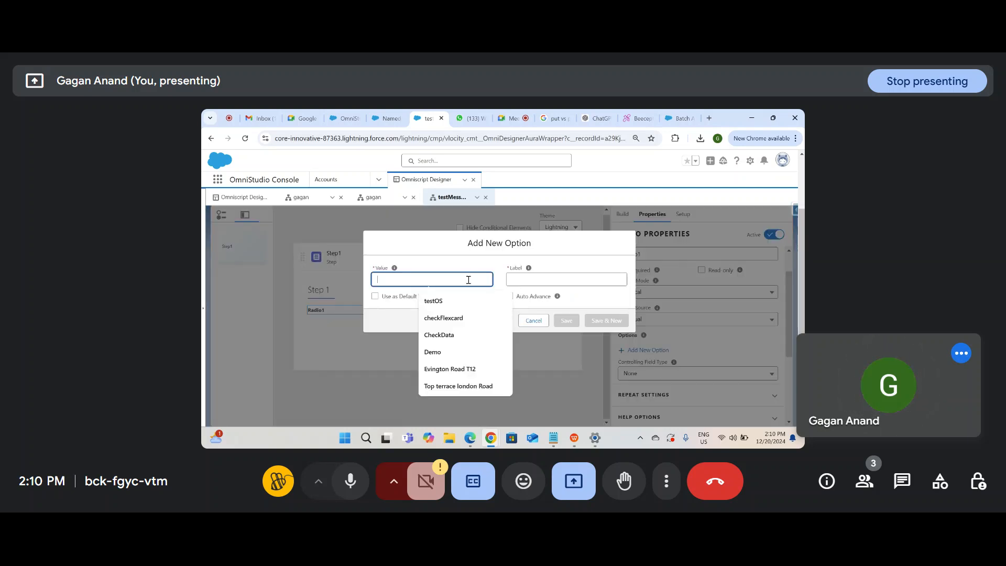
pyautogui.write('New Customer')
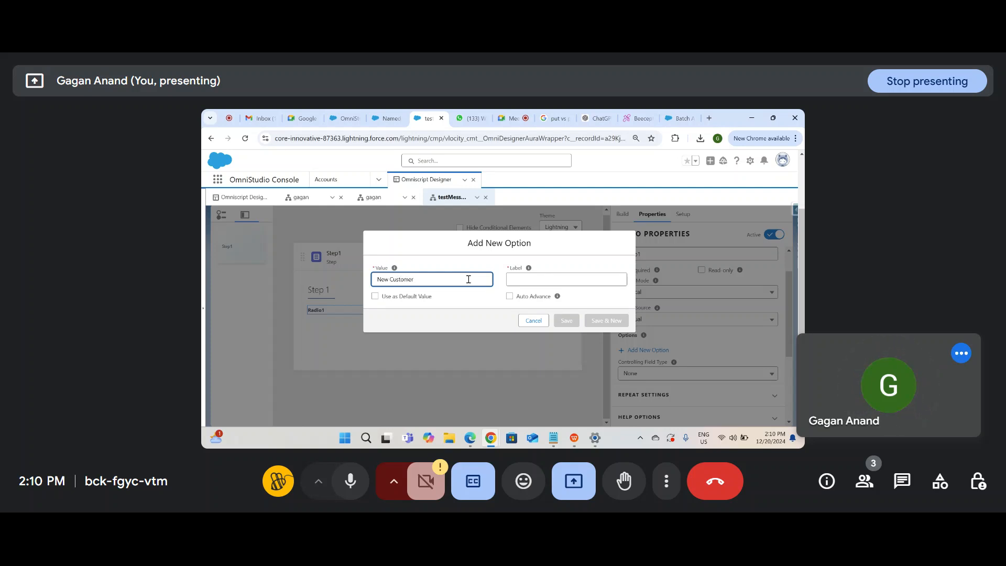
pyautogui.hotkey('ctrl', 'a')
pyautogui.hotkey('ctrl', 'c')
pyautogui.click(545, 279)
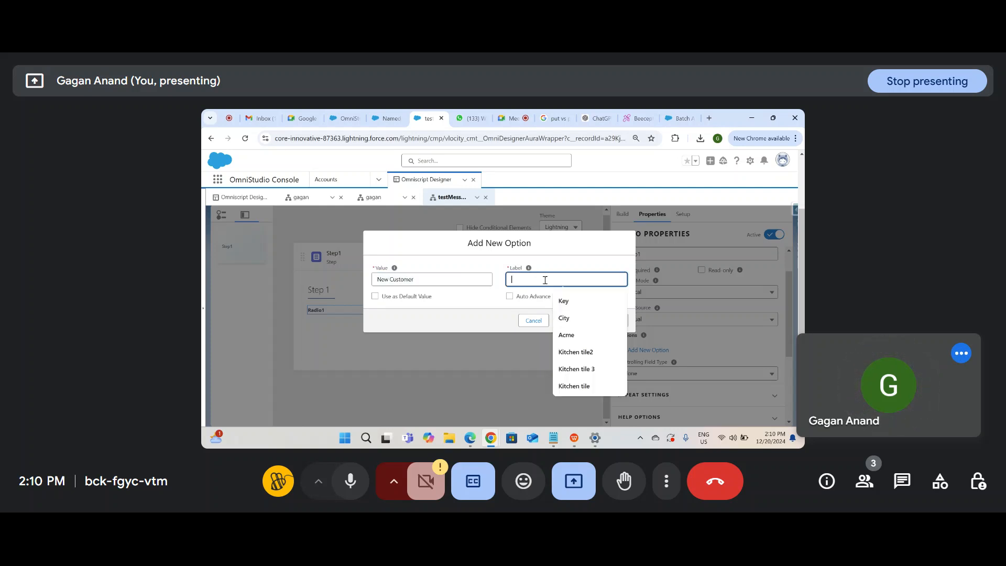
pyautogui.hotkey('ctrl', 'v')
pyautogui.click(587, 320)
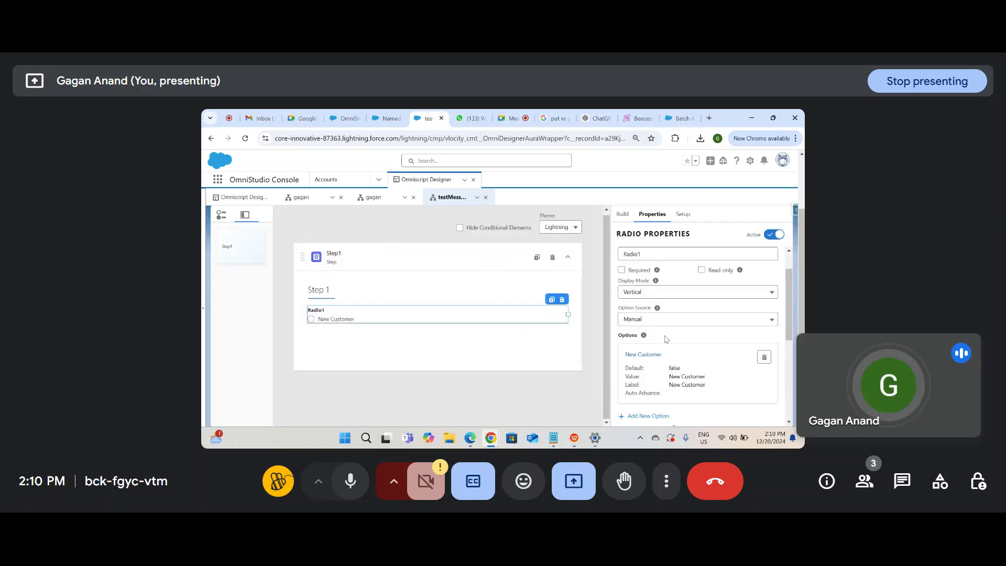
pyautogui.scroll(-2, 667, 339)
pyautogui.click(655, 353)
# Step: Save Existing Customer as the second radio option's value and label, then cancel the empty dialog
pyautogui.click(415, 278)
pyautogui.write('Existing Customer')
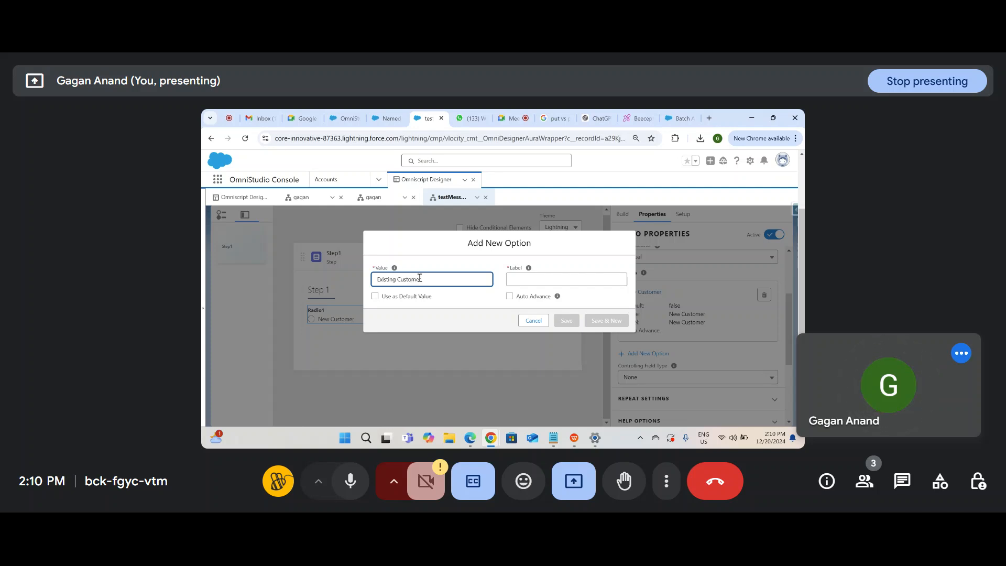
pyautogui.hotkey('ctrl', 'a')
pyautogui.hotkey('ctrl', 'c')
pyautogui.click(488, 305)
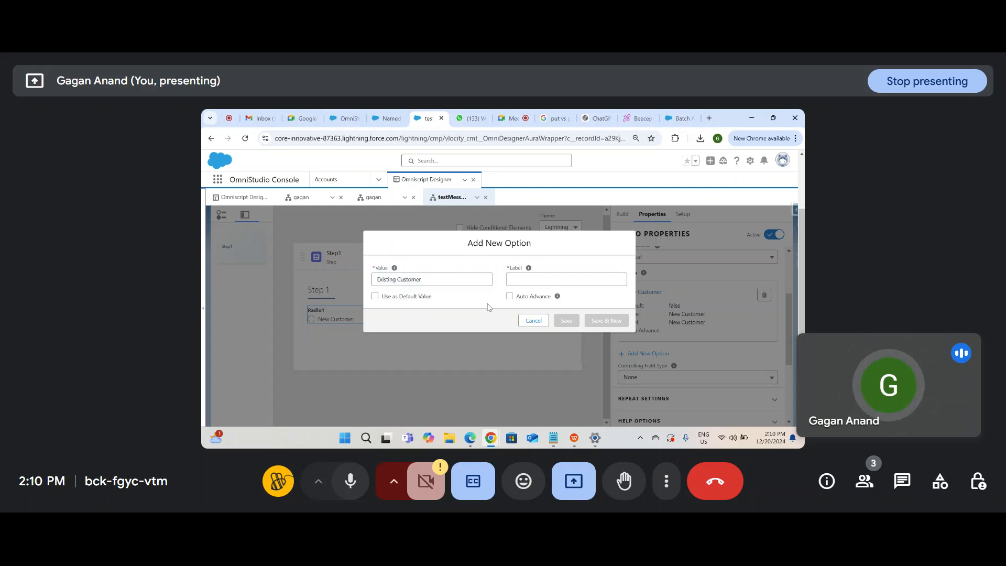
pyautogui.click(542, 278)
pyautogui.hotkey('ctrl', 'v')
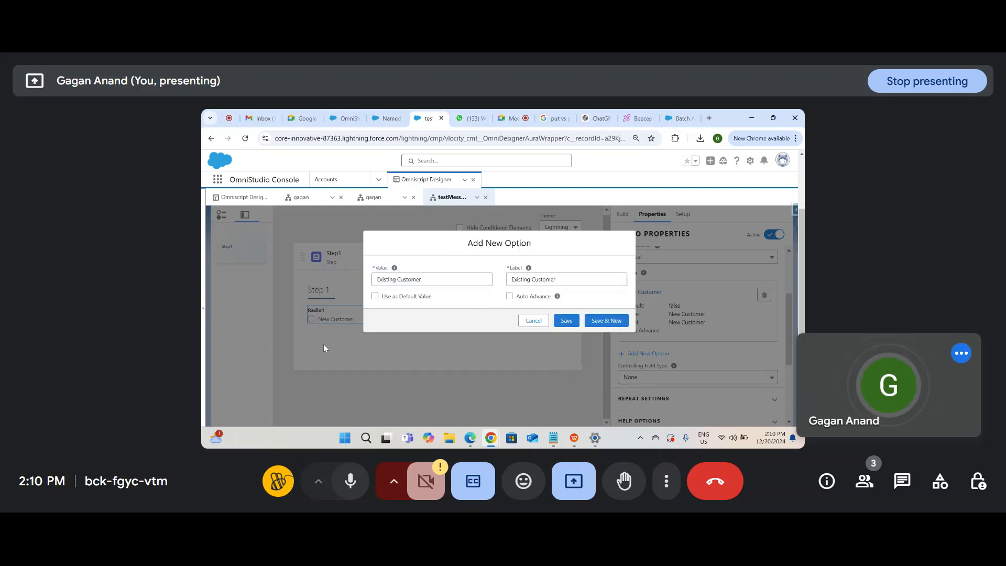
pyautogui.moveTo(460, 277); pyautogui.dragTo(341, 274)
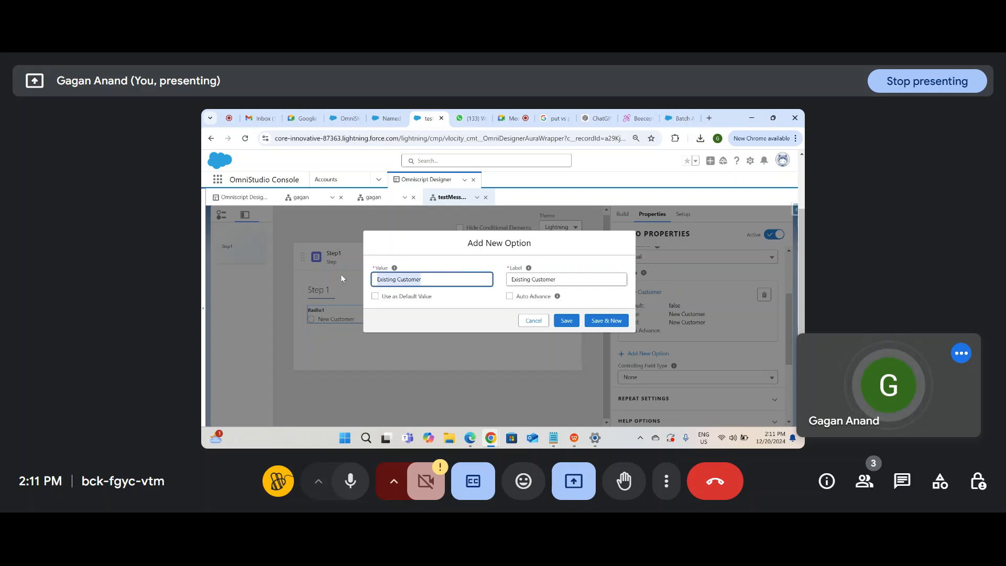
pyautogui.click(606, 320)
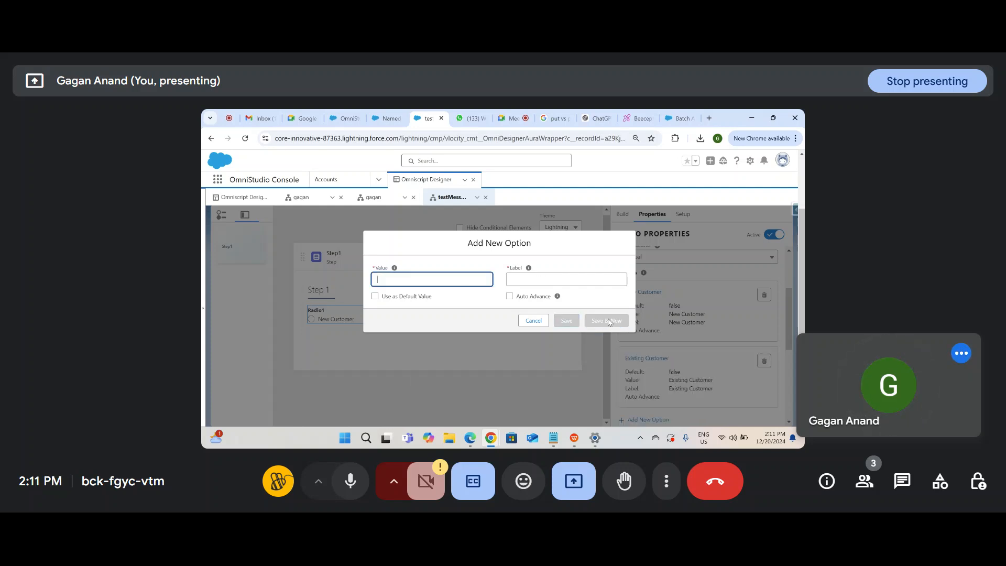
pyautogui.click(532, 323)
pyautogui.scroll(4, 675, 320)
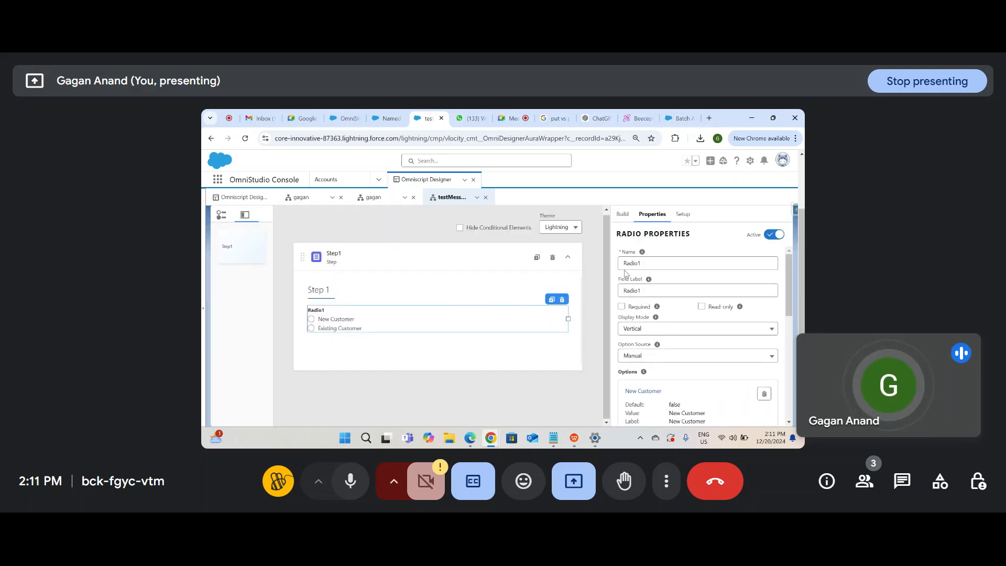
# Step: Clear the radio input's default name Radio1
pyautogui.click(649, 262)
pyautogui.hotkey('ctrl', 'a')
pyautogui.press('BackSpace')
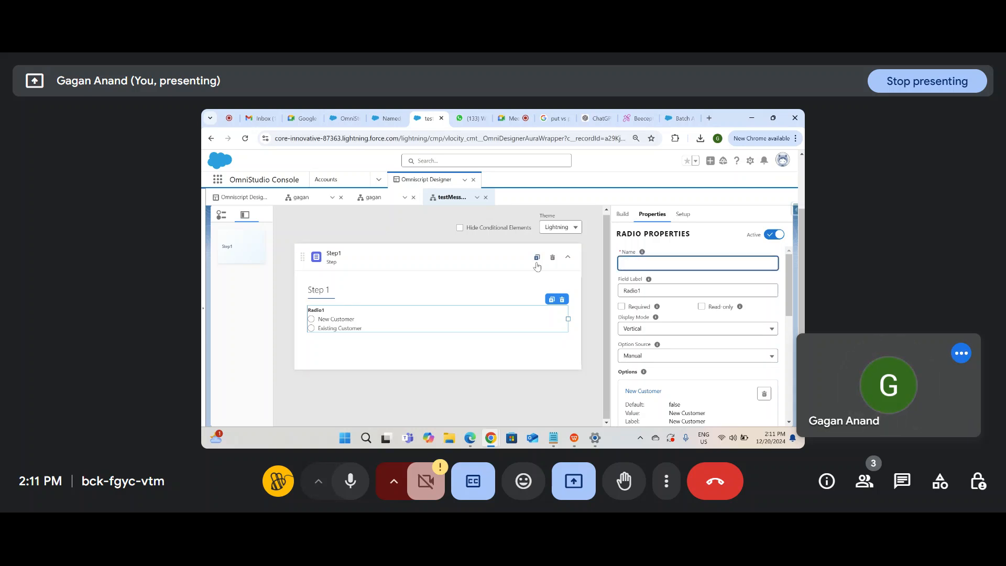
pyautogui.write('Choose')
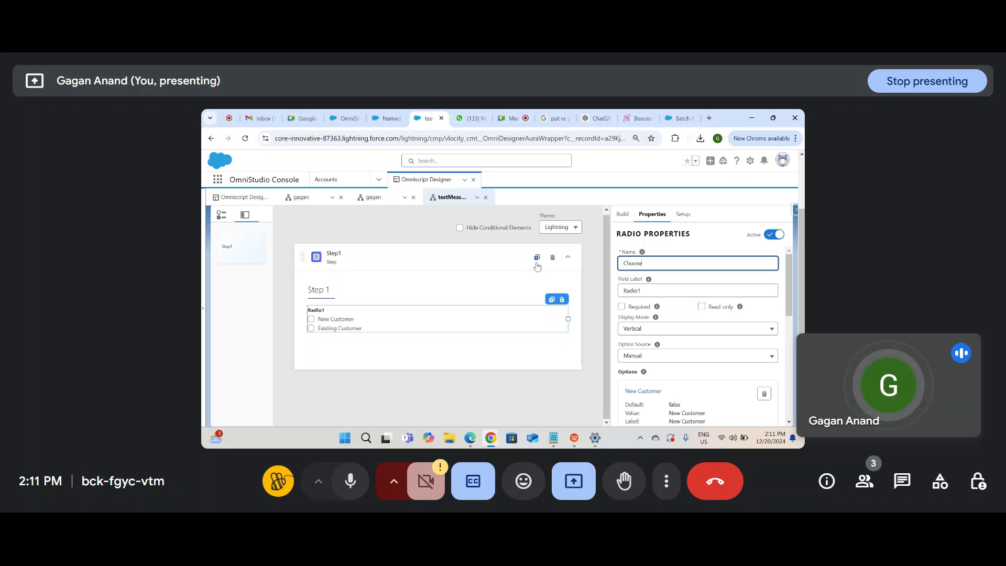
pyautogui.write(' the')
pyautogui.hotkey('ctrl', 'a')
pyautogui.press('BackSpace')
# Step: Change the radio's field label to Choose the Service
pyautogui.click(640, 299)
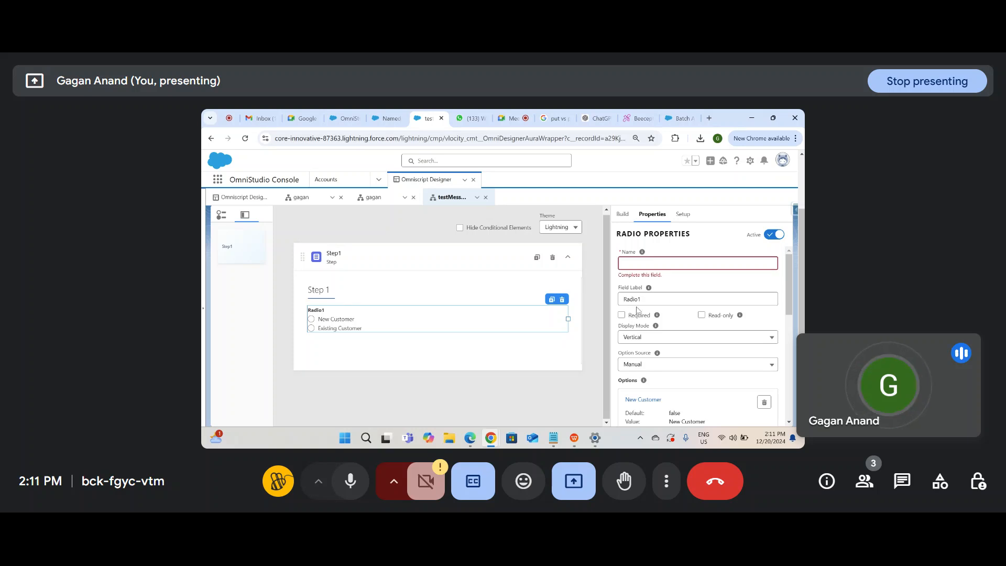
pyautogui.doubleClick(642, 301)
pyautogui.write('Cust')
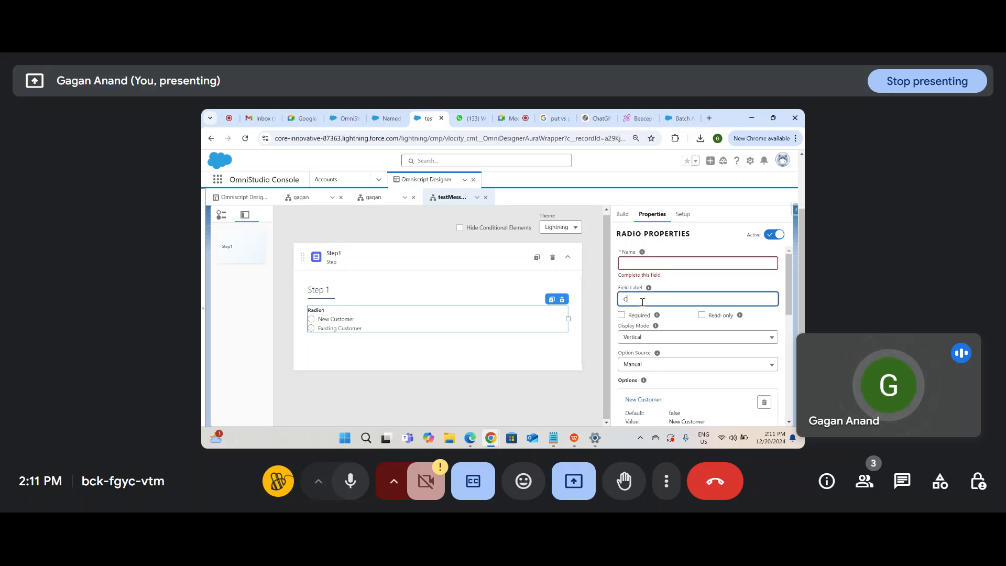
pyautogui.press('BackSpace')
pyautogui.write('hoose the Service')
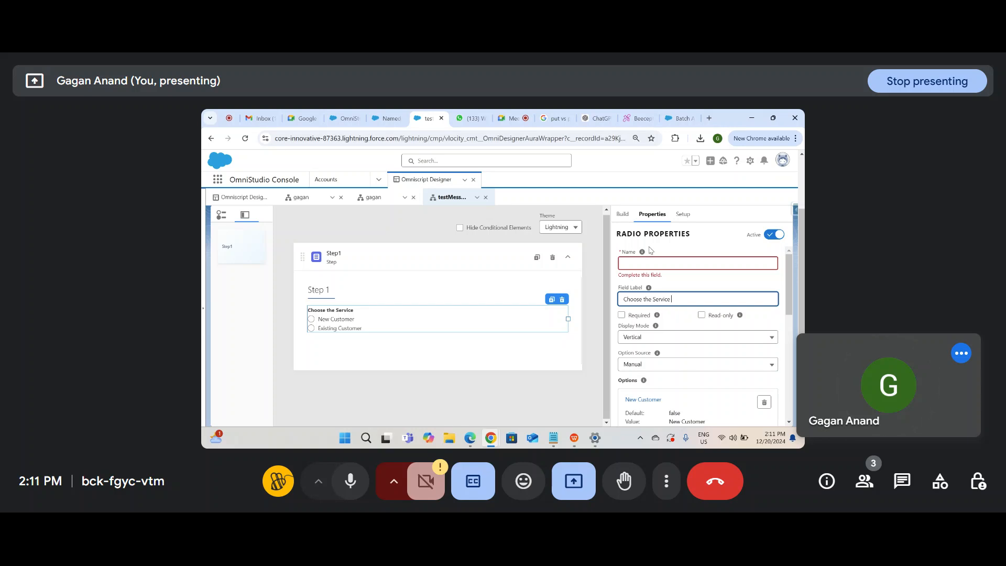
# Step: Name the radio Choosetheservice and mark it Required
pyautogui.click(649, 264)
pyautogui.write('Ch')
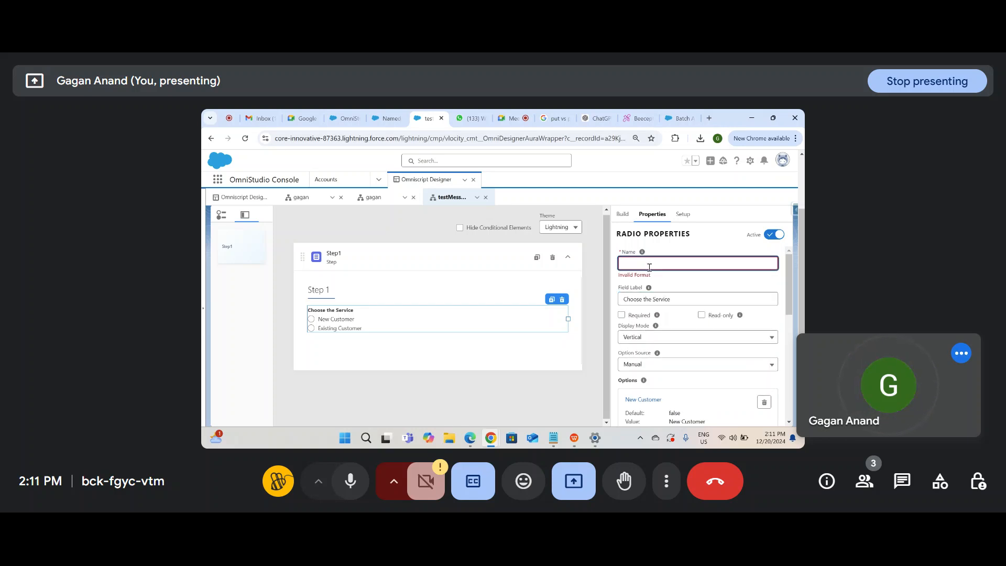
pyautogui.write('oosetheservice')
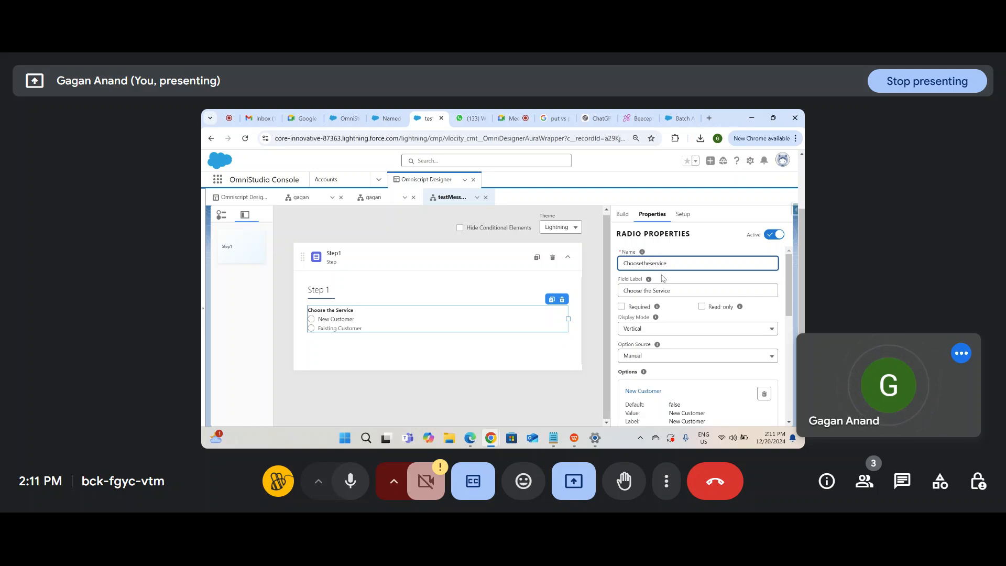
pyautogui.click(664, 278)
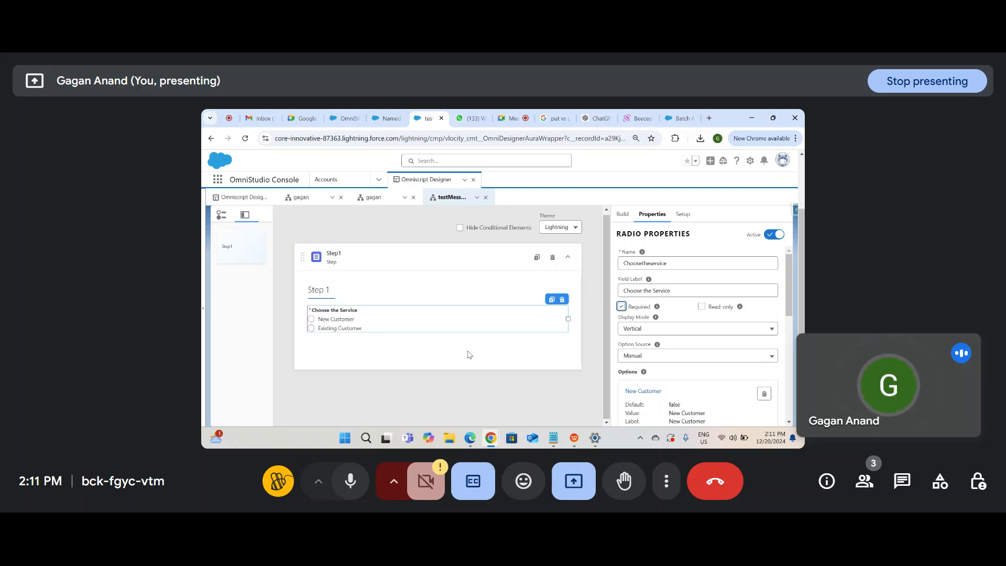
pyautogui.scroll(3, 472, 335)
# Step: In Preview, pick New Customer then Existing Customer, check the data, and return to Design
pyautogui.click(634, 224)
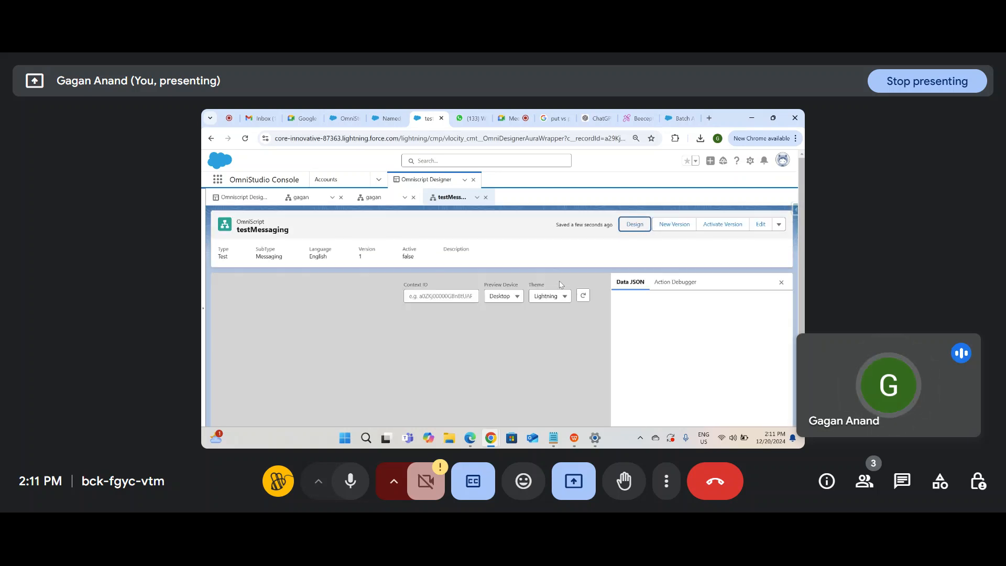
pyautogui.scroll(-2, 560, 285)
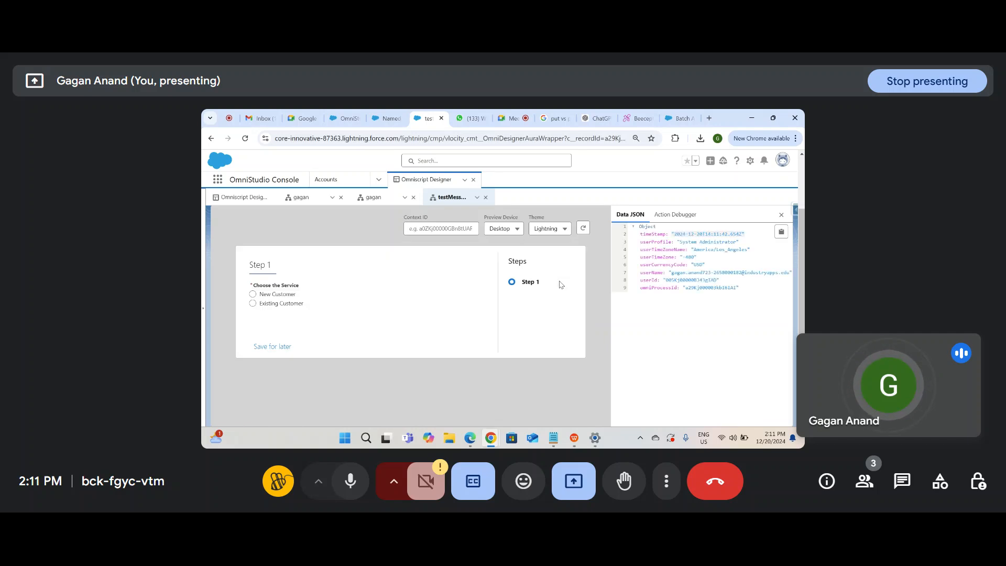
pyautogui.moveTo(801, 272); pyautogui.dragTo(800, 162)
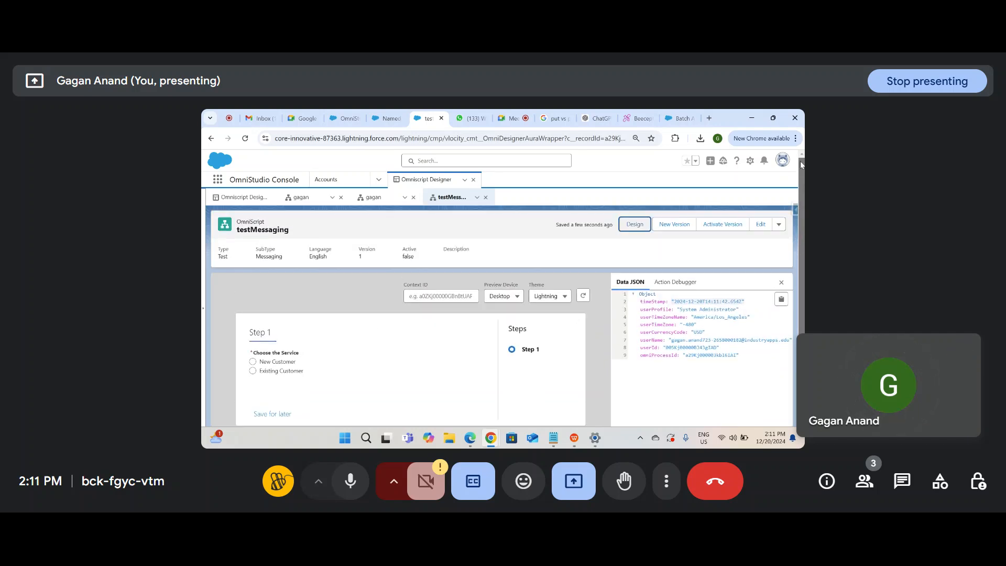
pyautogui.click(276, 361)
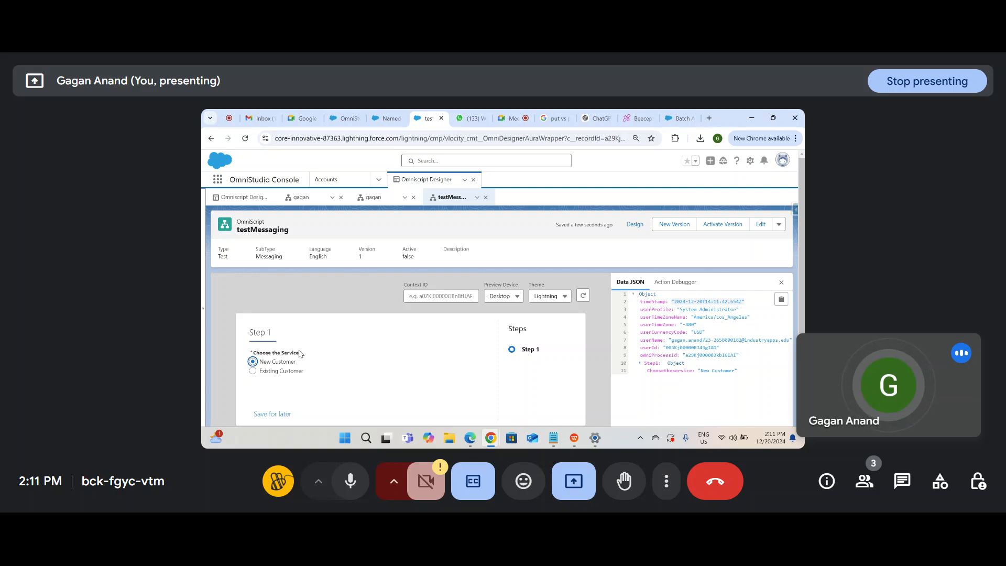
pyautogui.click(285, 371)
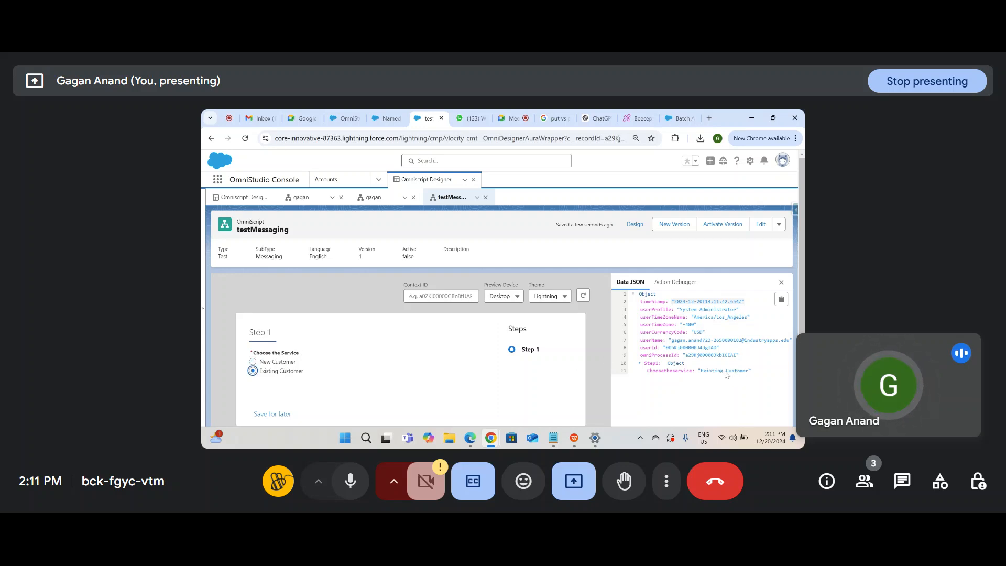
pyautogui.click(634, 224)
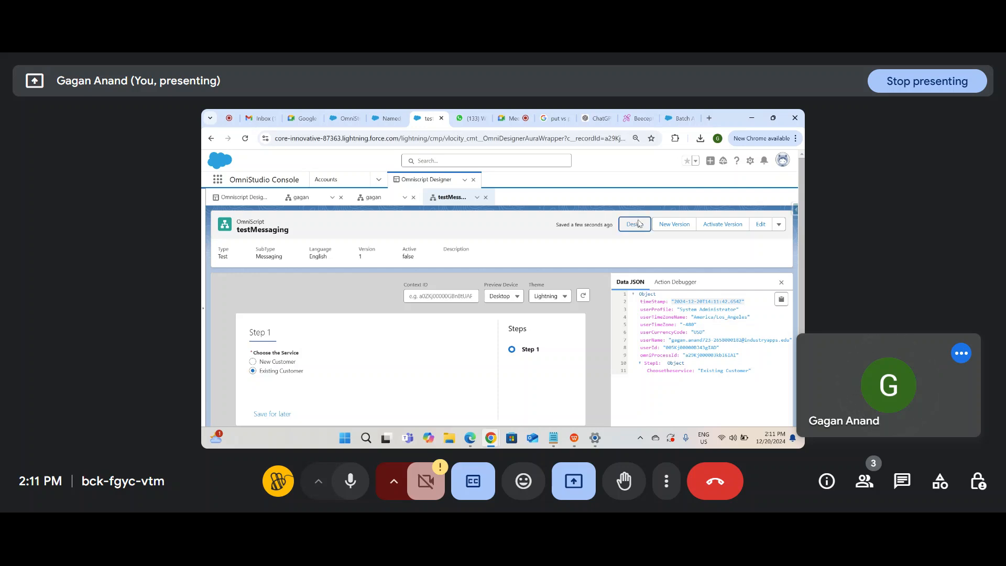
pyautogui.scroll(-2, 477, 328)
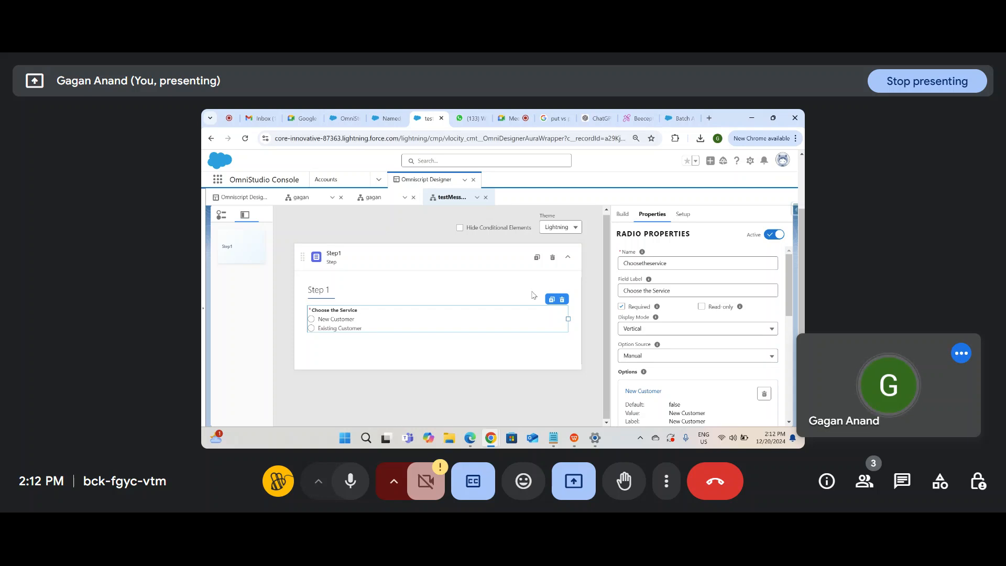
# Step: Search the Build palette for the 'text' input element
pyautogui.click(622, 214)
pyautogui.click(667, 240)
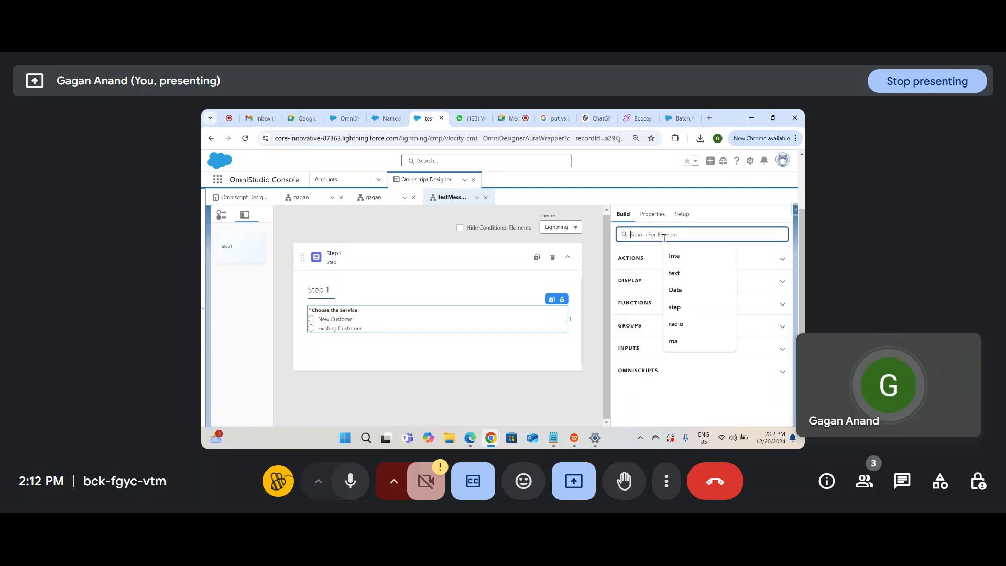
pyautogui.write('na')
pyautogui.press('BackSpace')
pyautogui.press('BackSpace')
pyautogui.write('inp')
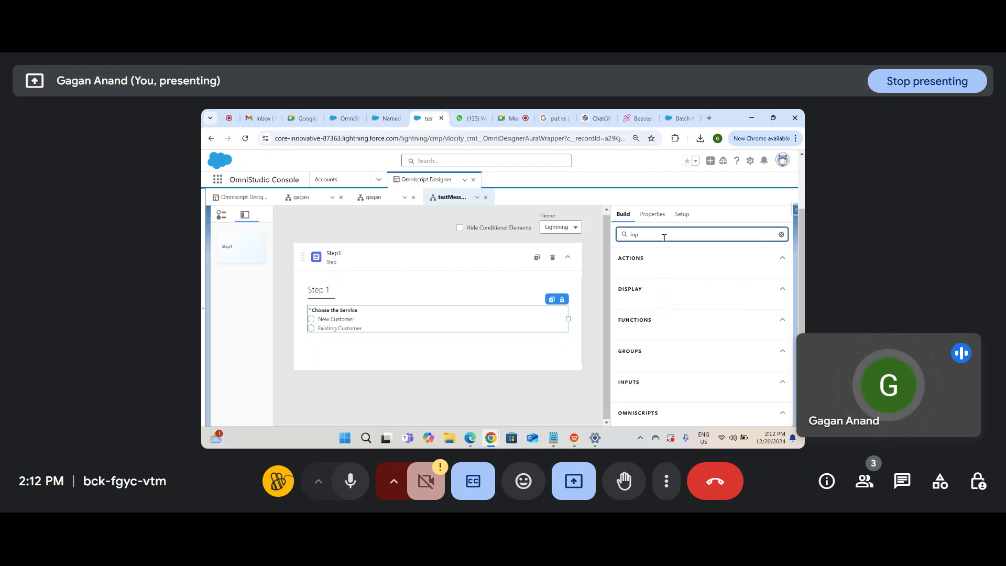
pyautogui.click(684, 234)
pyautogui.press('BackSpace')
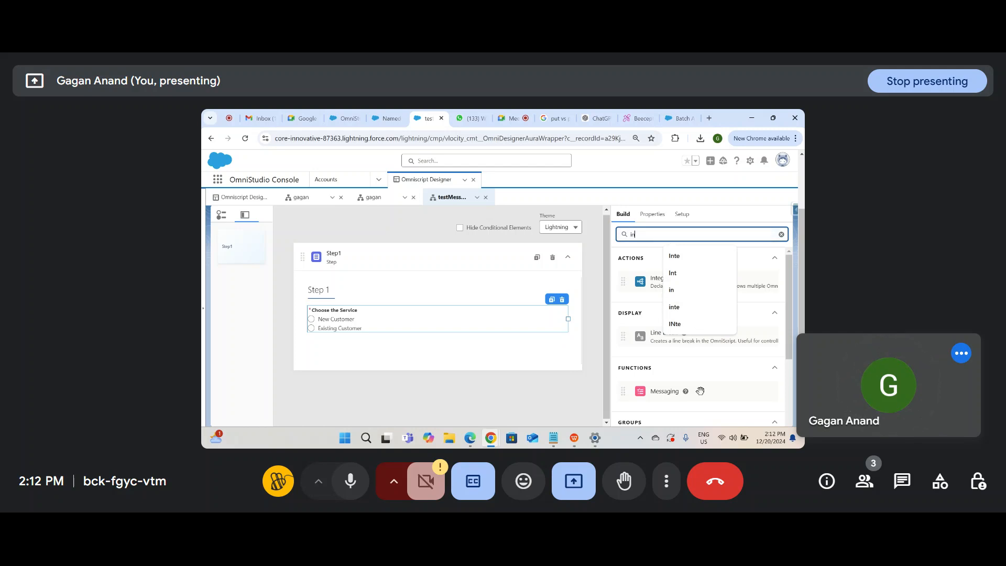
pyautogui.scroll(-3, 700, 391)
pyautogui.press('BackSpace')
pyautogui.press('BackSpace')
pyautogui.write('text')
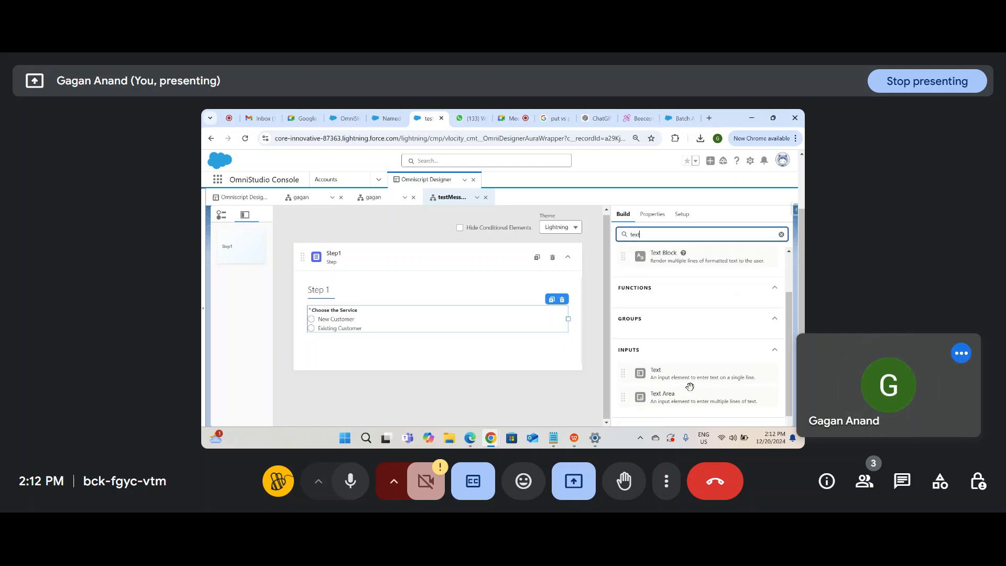
# Step: Place a narrowed Text1 input below the radio, duplicate it as Text2, and search 'email'
pyautogui.moveTo(692, 374)
pyautogui.mouseDown()
pyautogui.moveTo(442, 331)
pyautogui.moveTo(413, 340)
pyautogui.mouseUp()
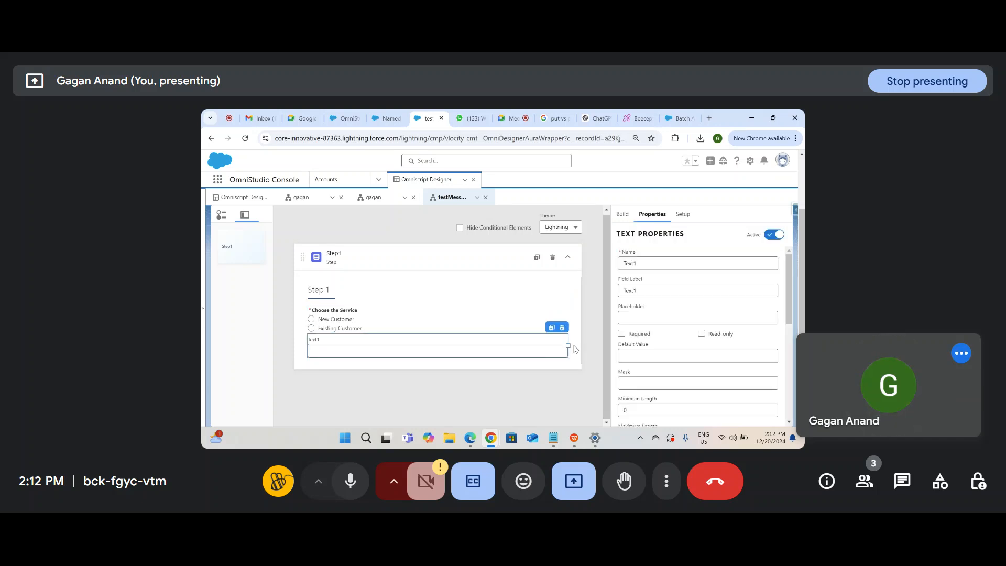
pyautogui.moveTo(566, 344); pyautogui.dragTo(457, 346)
pyautogui.scroll(-1, 635, 366)
pyautogui.scroll(1, 635, 366)
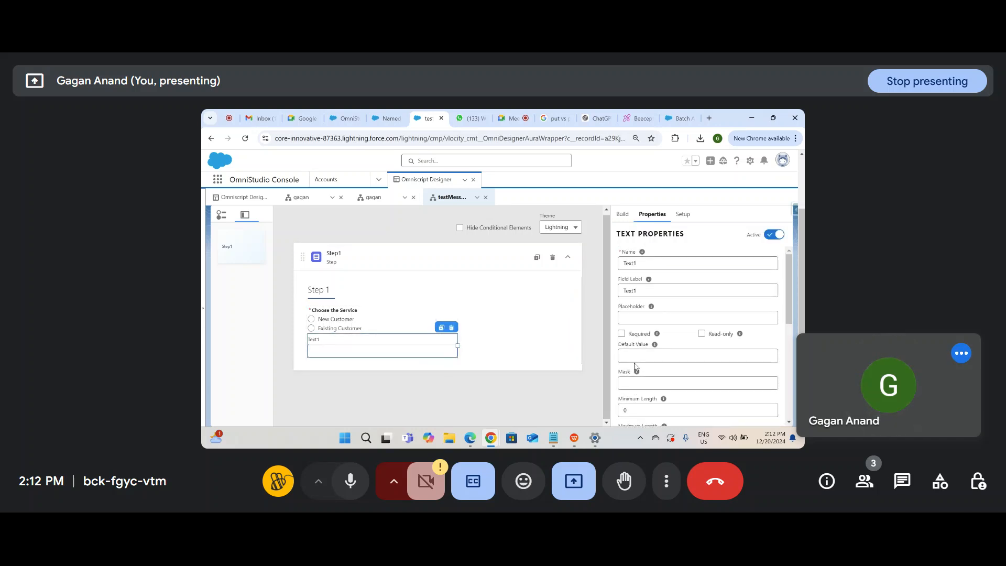
pyautogui.click(622, 213)
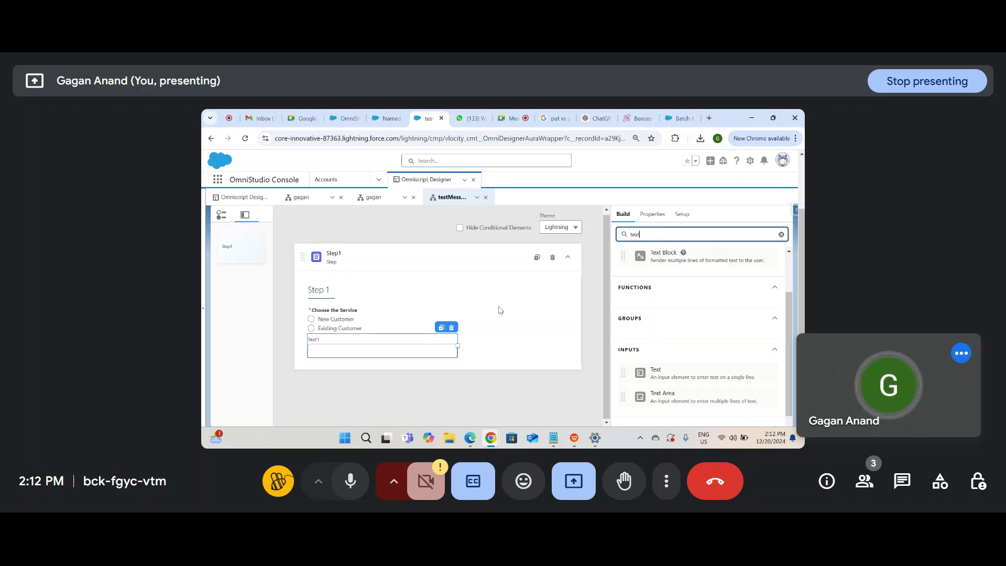
pyautogui.click(441, 327)
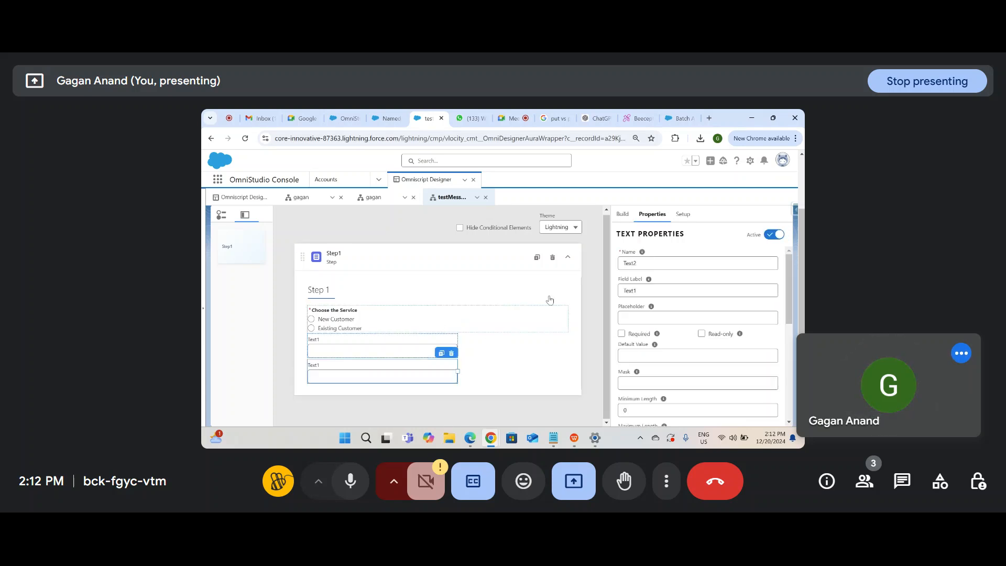
pyautogui.click(622, 214)
pyautogui.write('email')
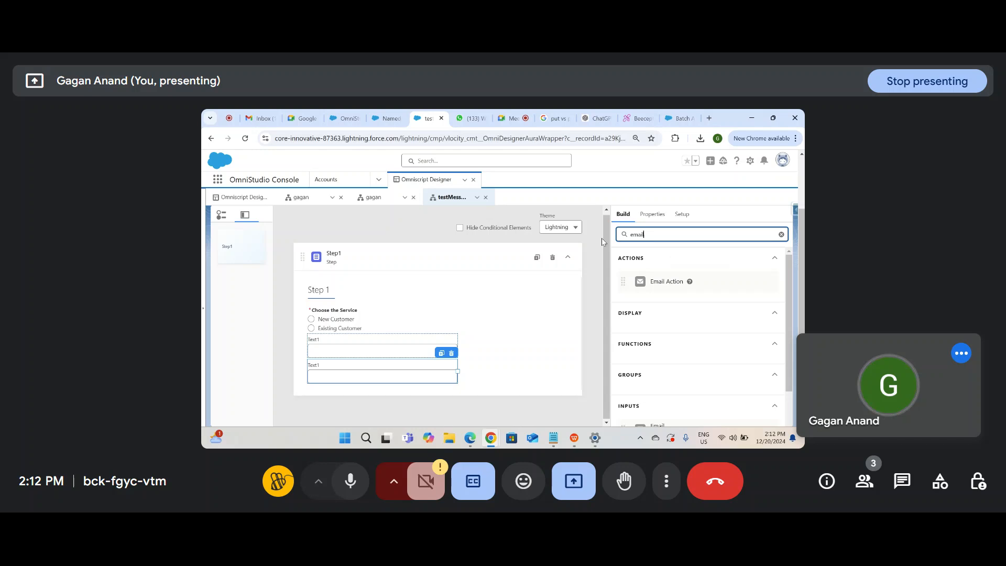
pyautogui.moveTo(644, 281); pyautogui.dragTo(398, 388)
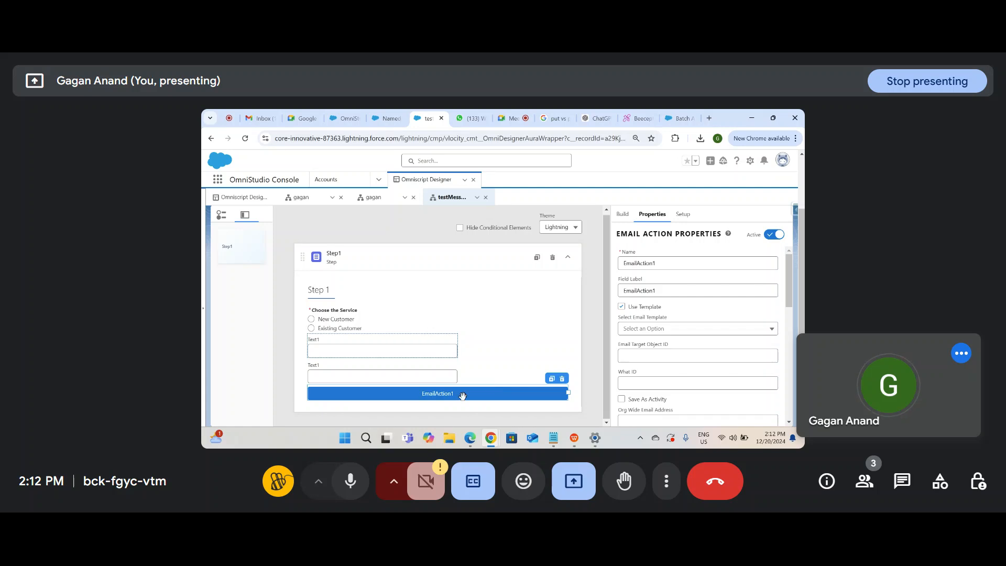
pyautogui.click(561, 378)
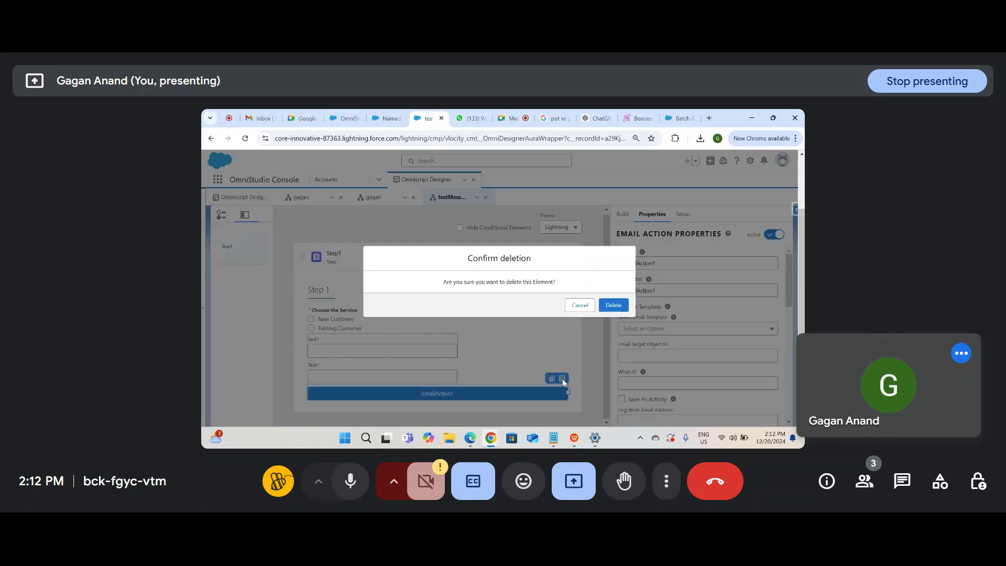
pyautogui.click(614, 306)
pyautogui.doubleClick(634, 237)
pyautogui.write('ema')
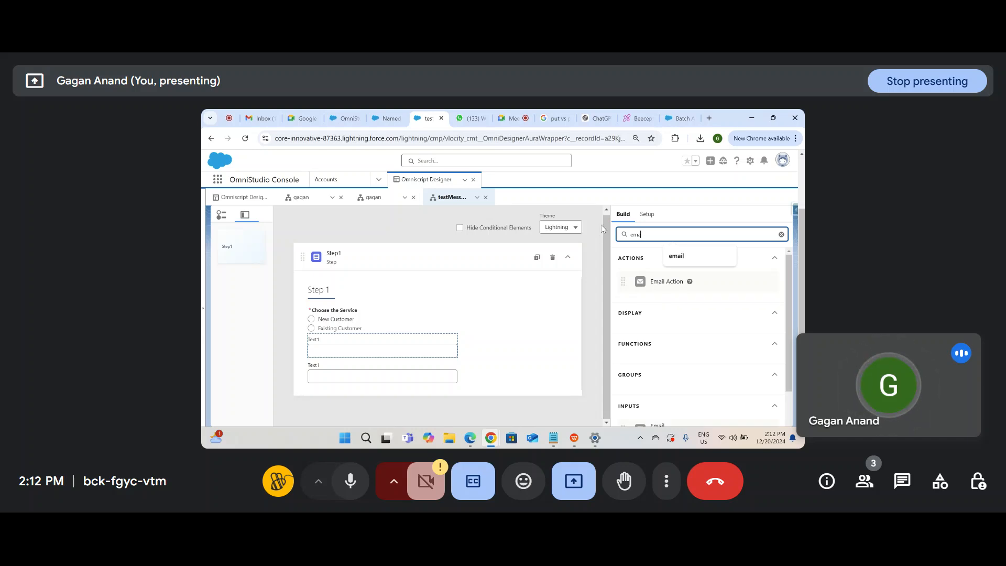
# Step: Add an Email input below the text fields and narrow it to Text1's width
pyautogui.scroll(-2, 696, 325)
pyautogui.moveTo(661, 381); pyautogui.dragTo(412, 394)
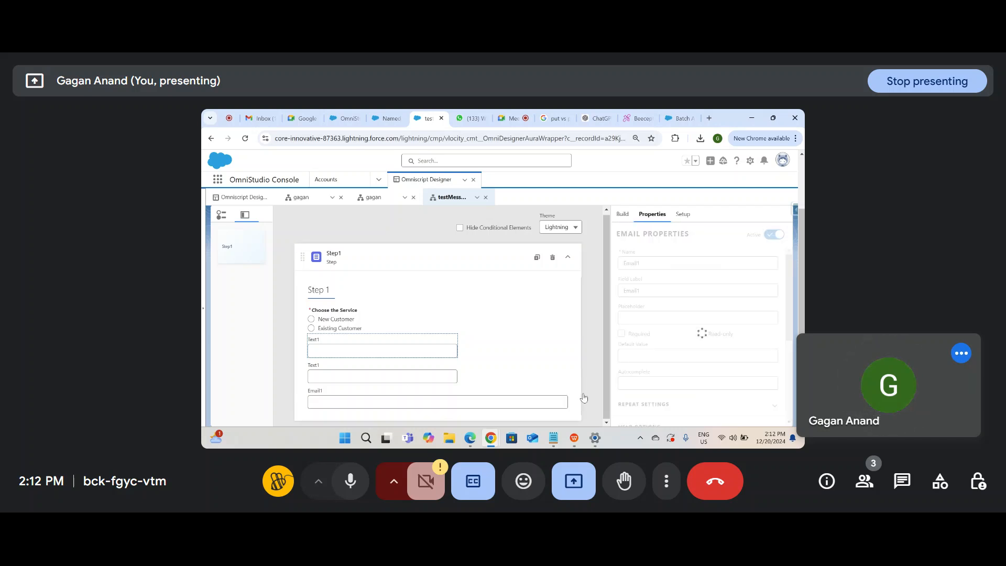
pyautogui.click(550, 401)
pyautogui.moveTo(567, 401); pyautogui.dragTo(457, 402)
# Step: Set the first text field's name to FirstName and label to First Name, leaving no placeholder
pyautogui.click(379, 355)
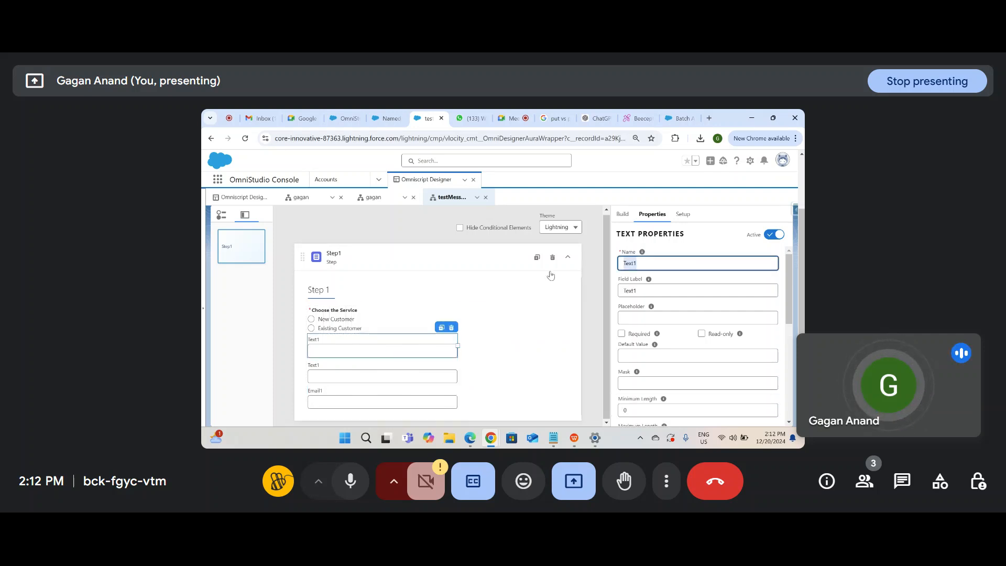
pyautogui.write('Fir')
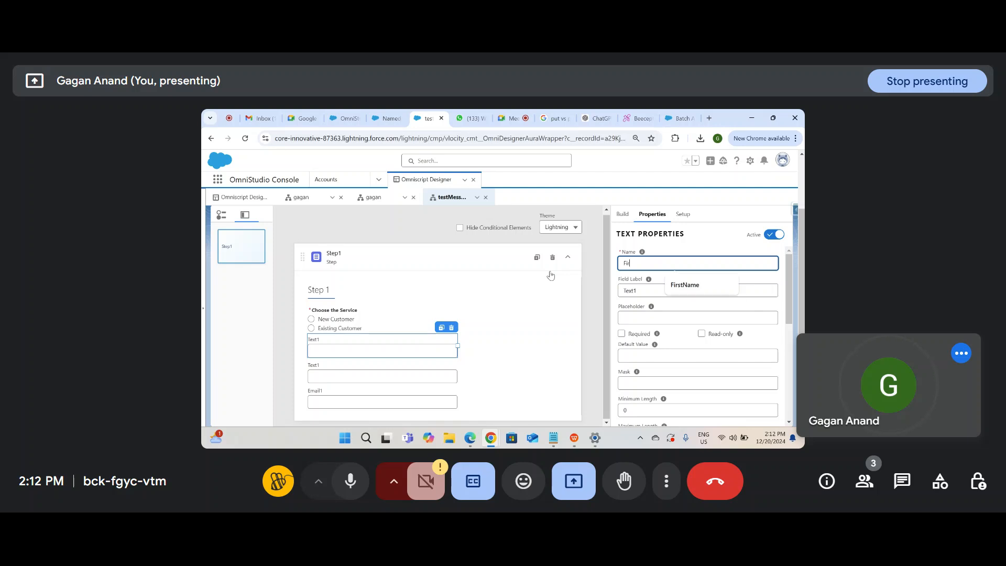
pyautogui.write('stName')
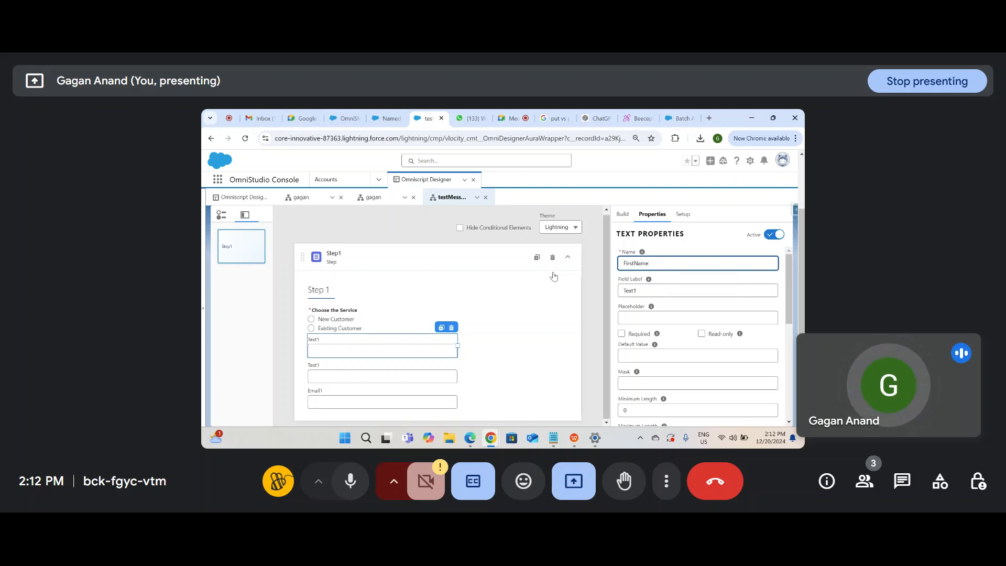
pyautogui.click(635, 292)
pyautogui.write('F')
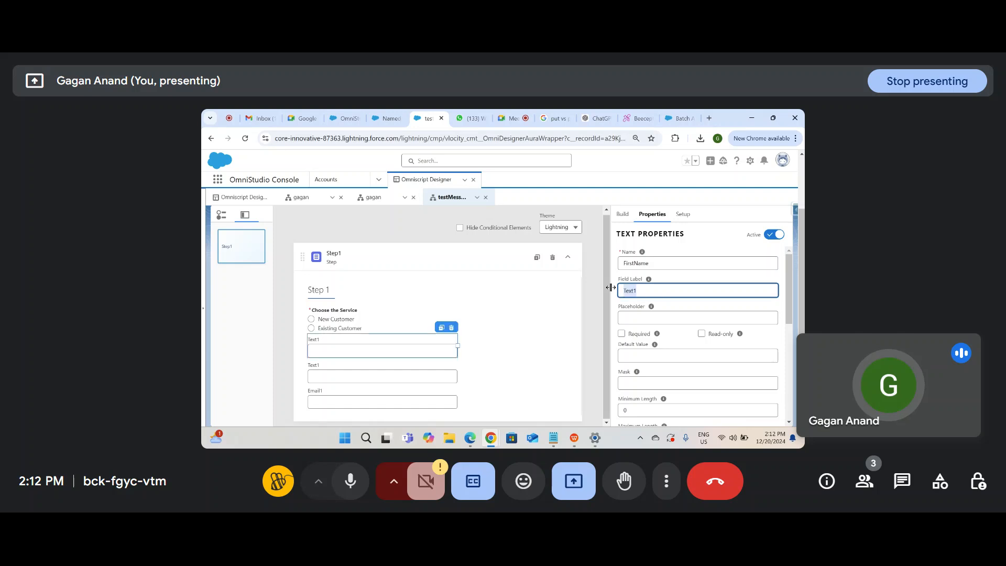
pyautogui.write('irst Name')
pyautogui.click(637, 315)
pyautogui.click(650, 306)
pyautogui.doubleClick(650, 290)
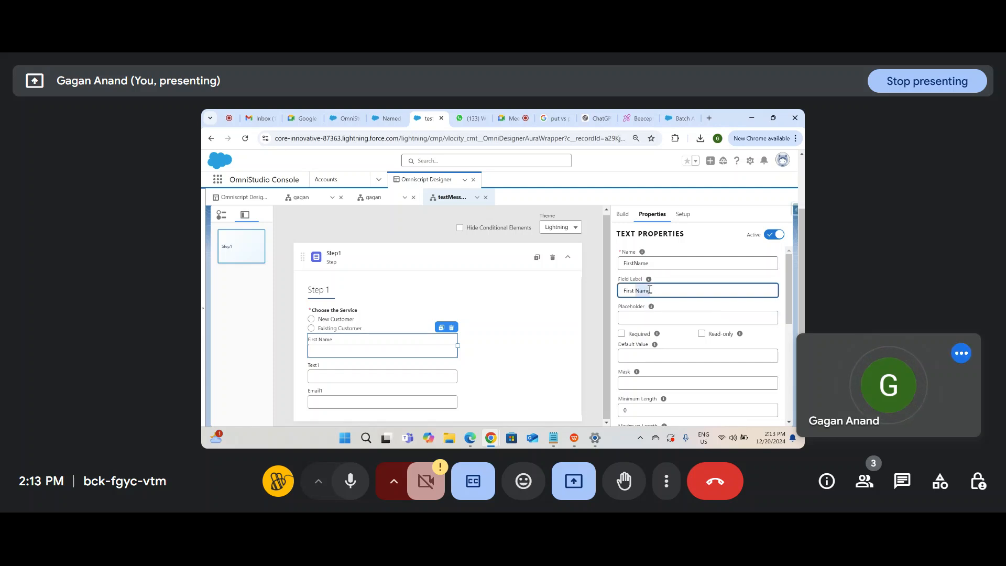
pyautogui.click(659, 319)
pyautogui.write('First Name')
pyautogui.click(694, 310)
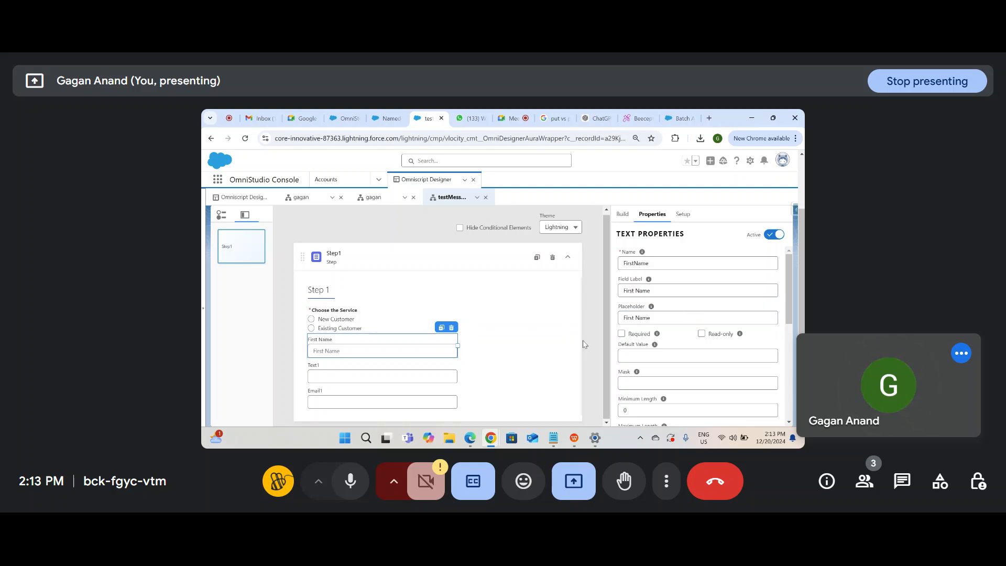
pyautogui.tripleClick(640, 318)
pyautogui.press('BackSpace')
# Step: Set the second text field's name to LastName and label to Last Name
pyautogui.click(432, 373)
pyautogui.press('BackSpace')
pyautogui.press('BackSpace')
pyautogui.press('BackSpace')
pyautogui.press('BackSpace')
pyautogui.press('BackSpace')
pyautogui.write('L')
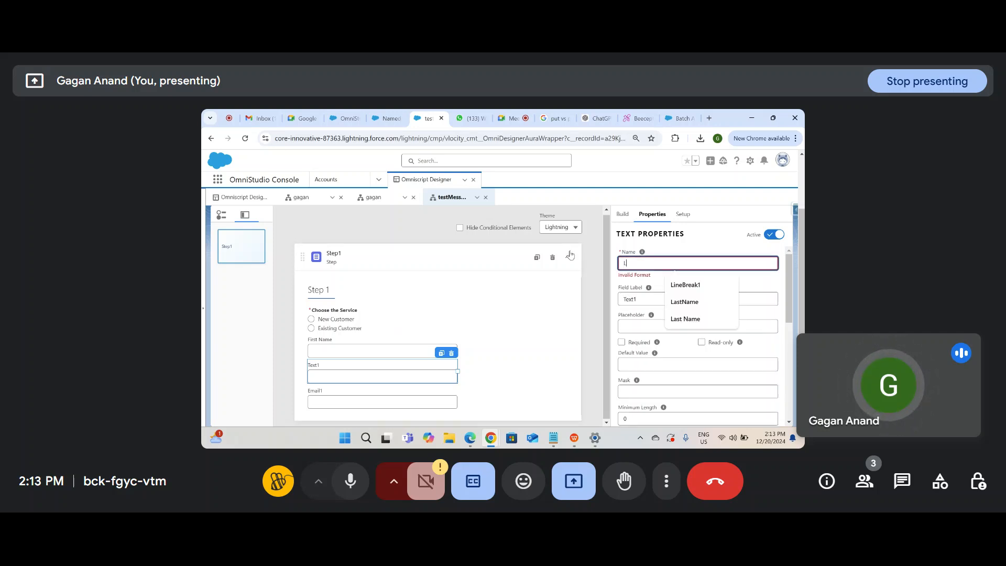
pyautogui.write('astName')
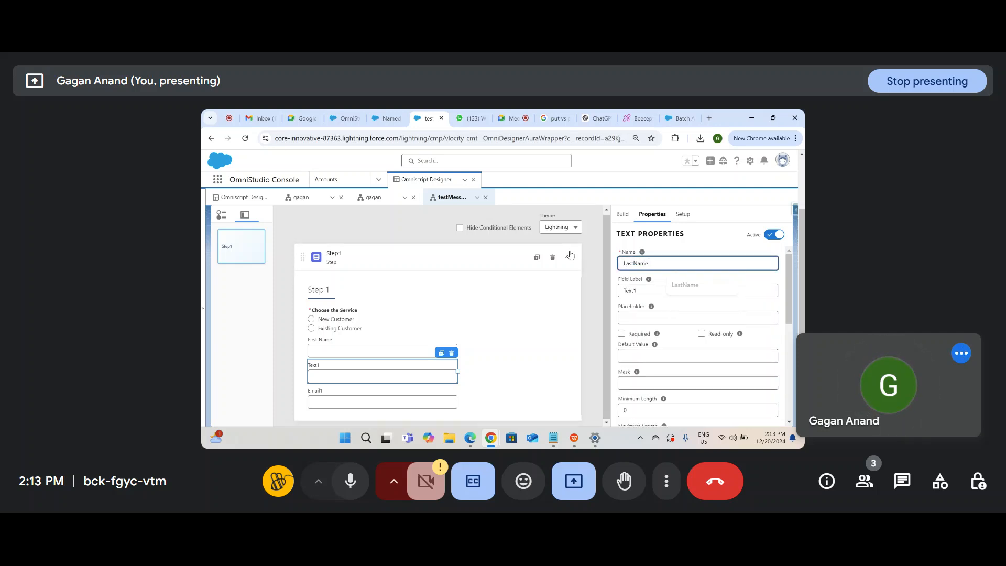
pyautogui.press('Tab')
pyautogui.write('Last NAme')
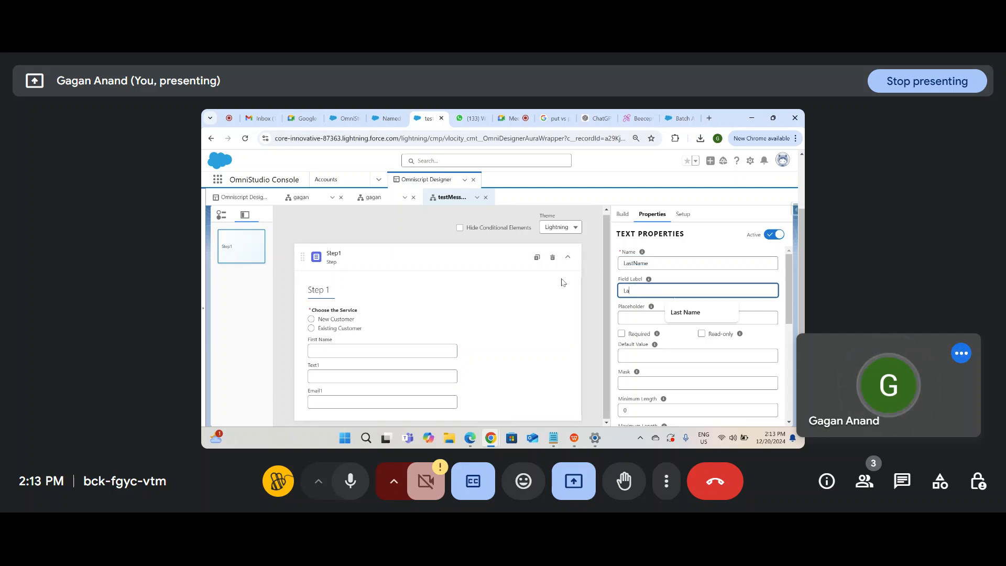
pyautogui.press('BackSpace')
pyautogui.press('BackSpace')
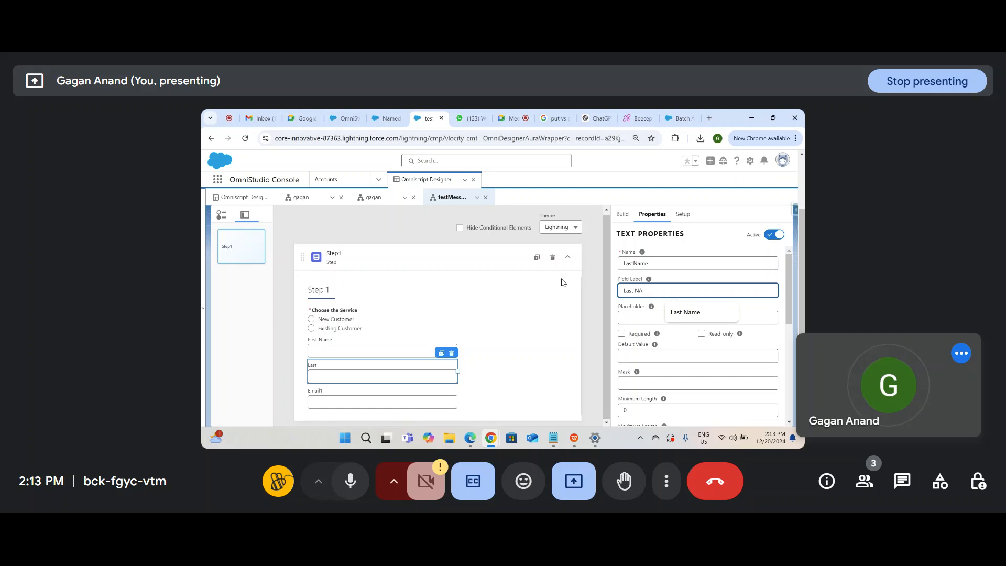
pyautogui.press('BackSpace')
pyautogui.write('ame')
pyautogui.click(669, 303)
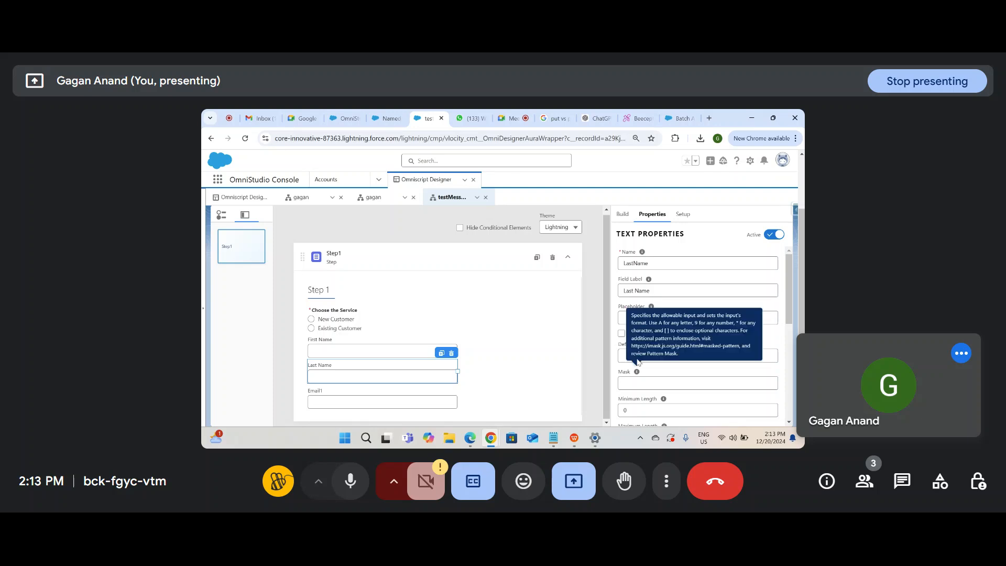
# Step: Set the email field's name and label both to Email
pyautogui.click(401, 401)
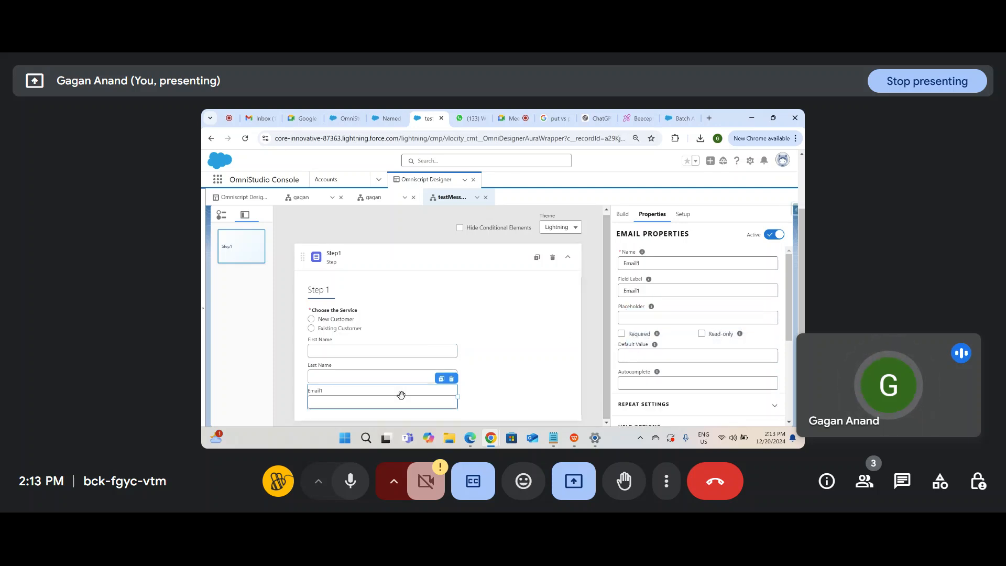
pyautogui.click(652, 264)
pyautogui.press('BackSpace')
pyautogui.click(644, 292)
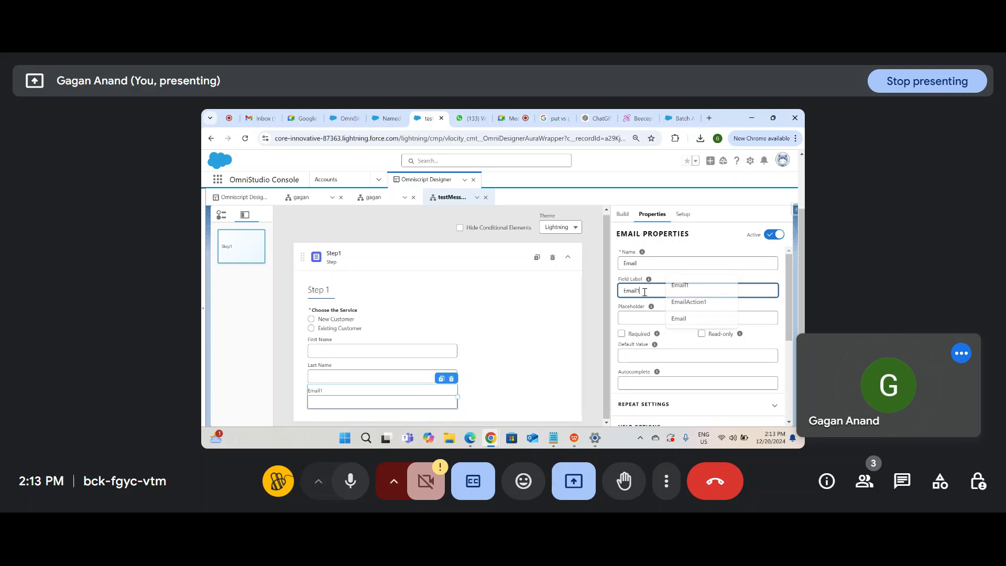
pyautogui.press('BackSpace')
# Step: Make First Name and Email required, then select the Choosetheservice radio's name text
pyautogui.click(437, 358)
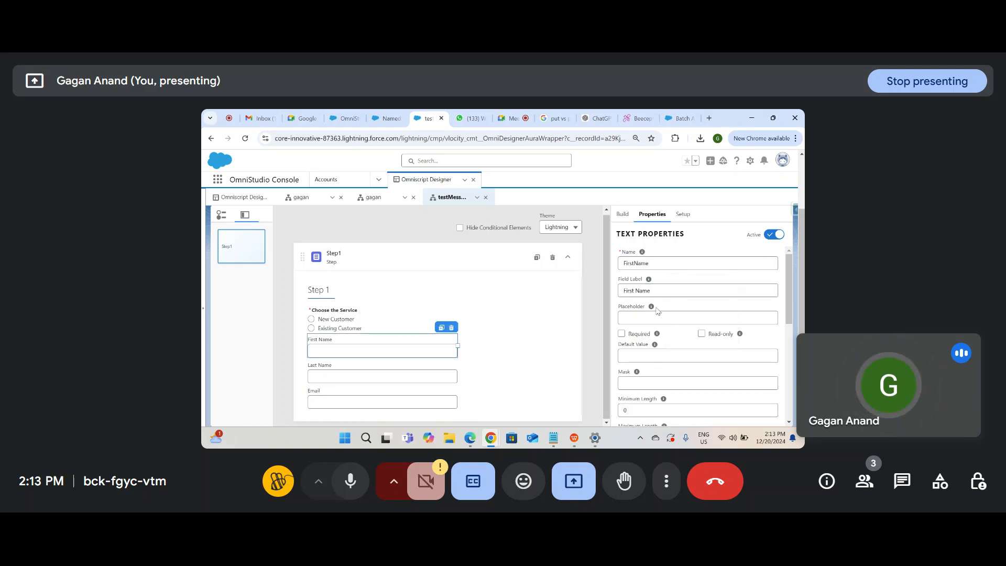
pyautogui.click(621, 334)
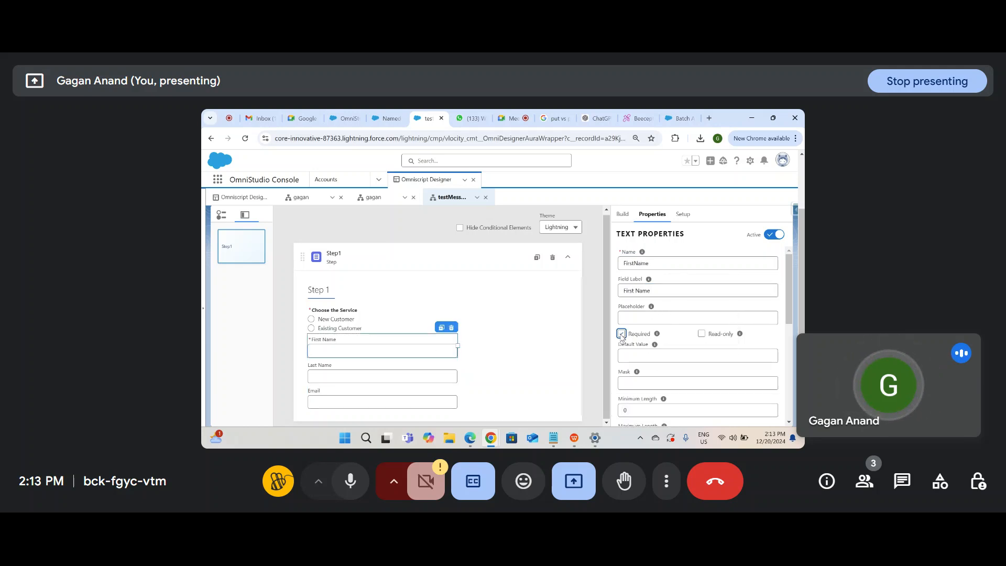
pyautogui.click(429, 406)
pyautogui.scroll(-3, 675, 349)
pyautogui.scroll(3, 675, 349)
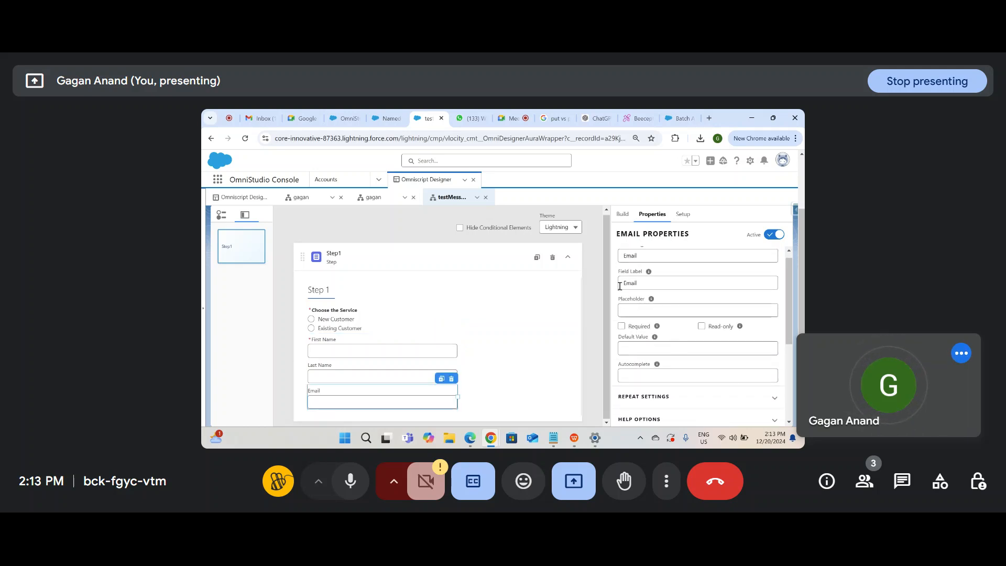
pyautogui.rightClick(669, 327)
pyautogui.click(622, 326)
pyautogui.click(411, 343)
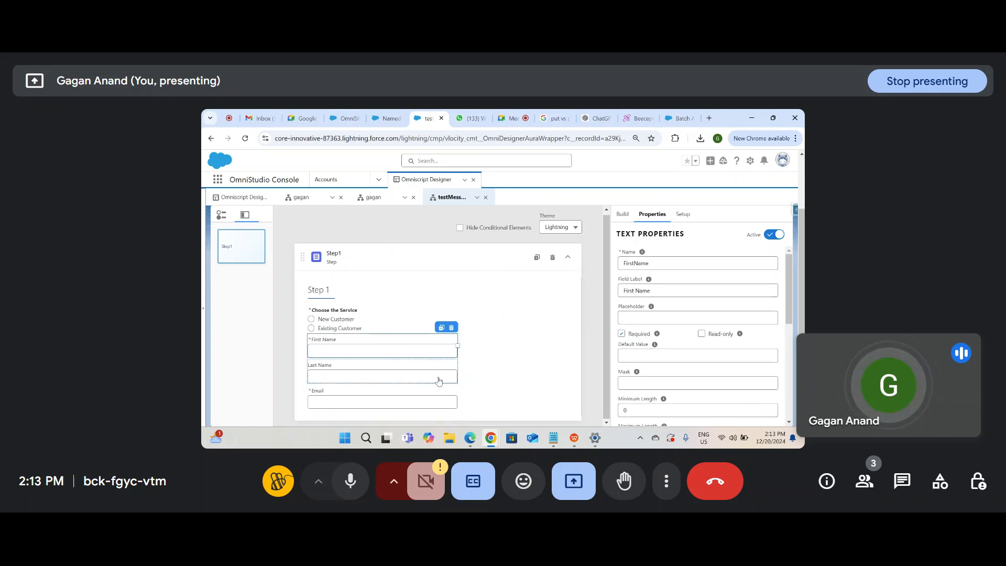
pyautogui.click(345, 319)
pyautogui.moveTo(676, 263); pyautogui.dragTo(589, 263)
pyautogui.hotkey('ctrl', 'c')
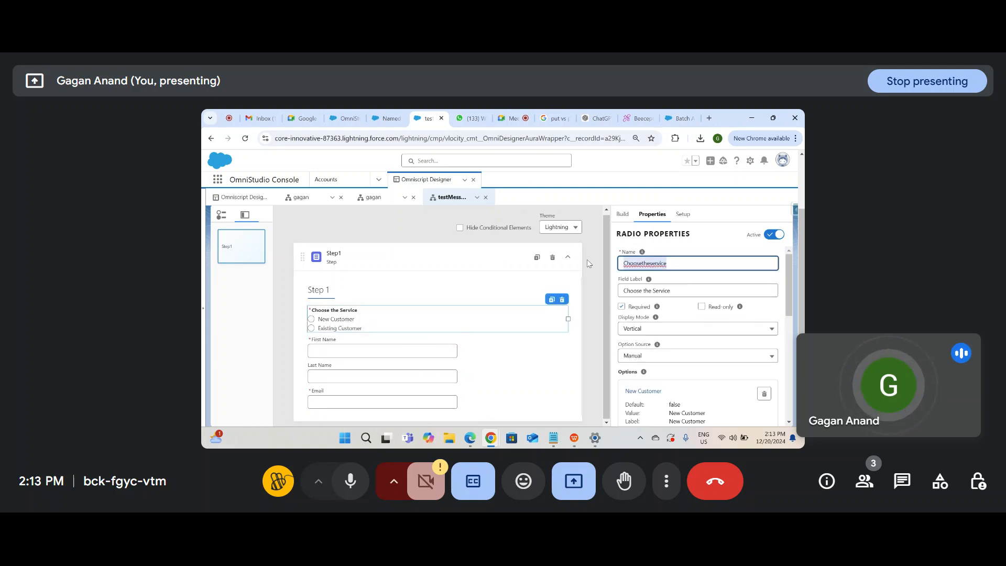
# Step: Open First Name's properties and scroll to its Conditional View settings
pyautogui.click(430, 351)
pyautogui.scroll(-5, 643, 342)
pyautogui.scroll(-3, 644, 342)
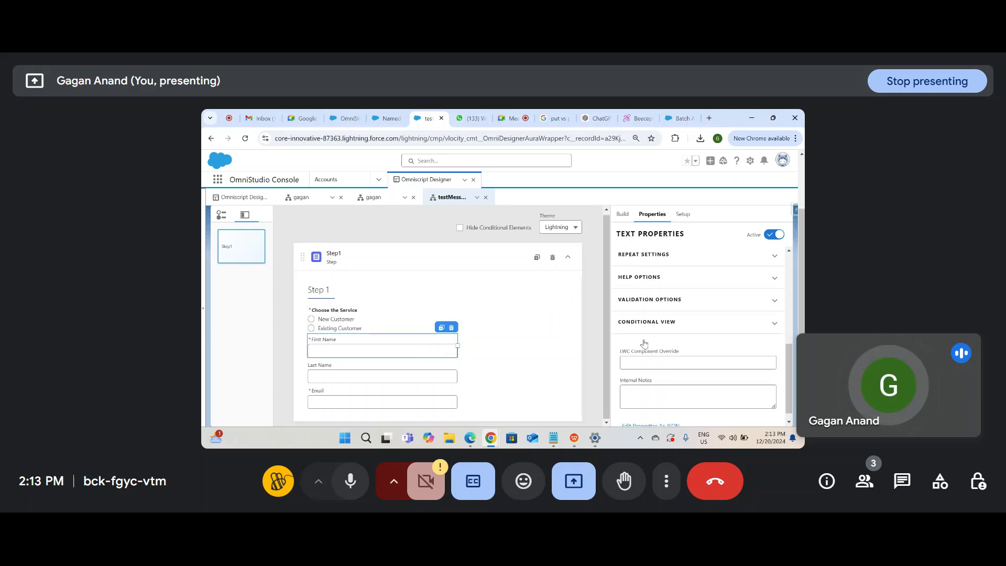
pyautogui.click(665, 322)
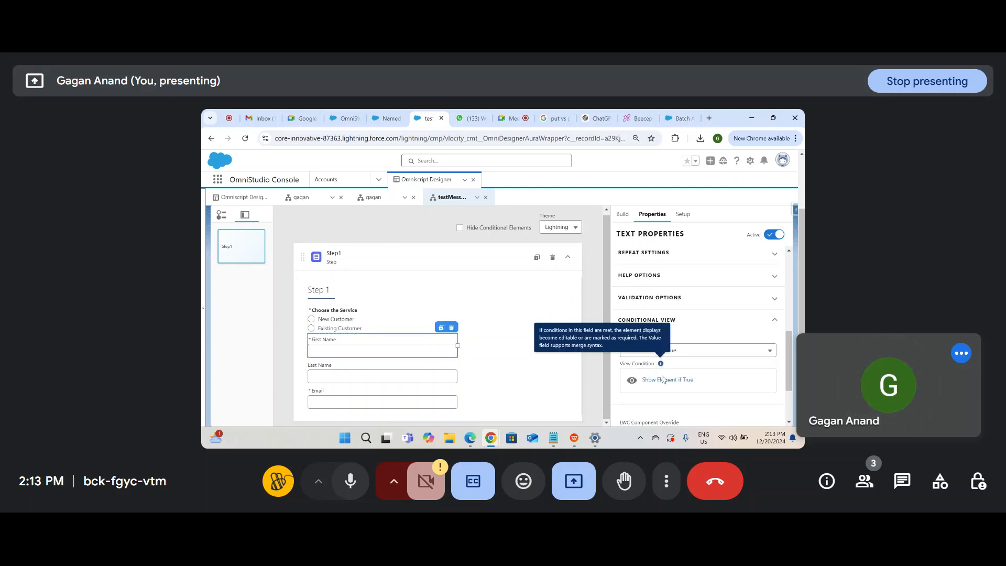
pyautogui.click(659, 381)
pyautogui.click(394, 307)
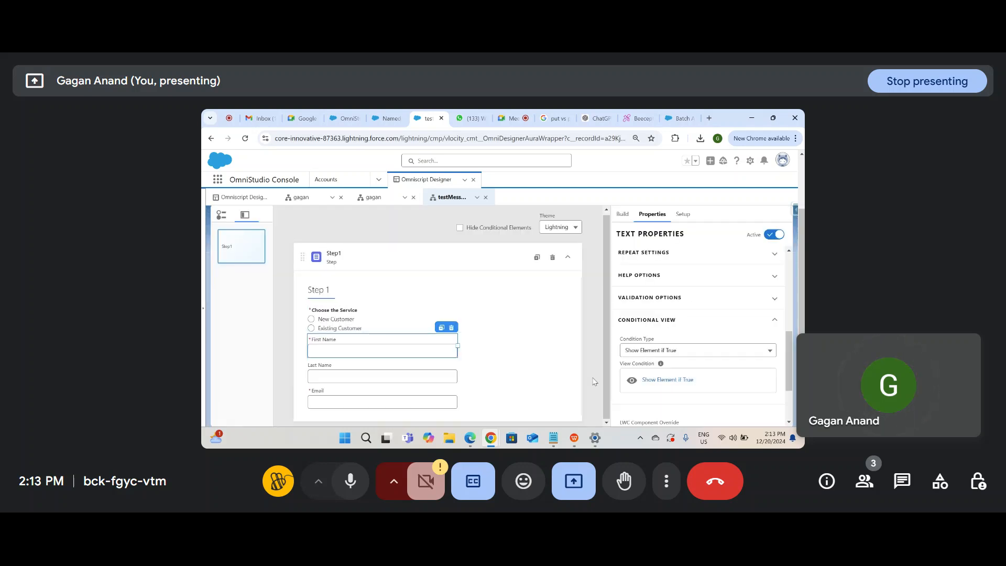
pyautogui.click(397, 370)
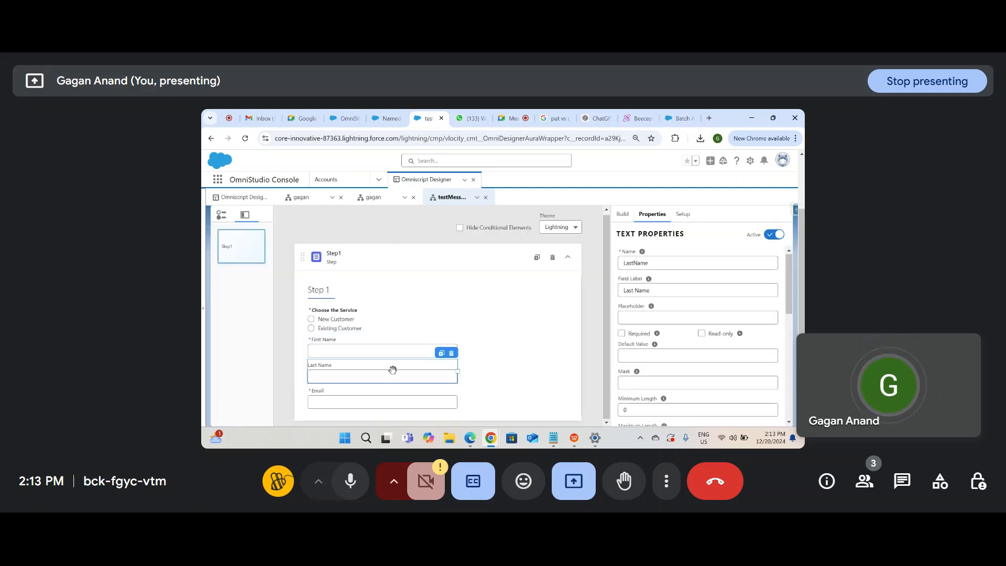
pyautogui.click(404, 341)
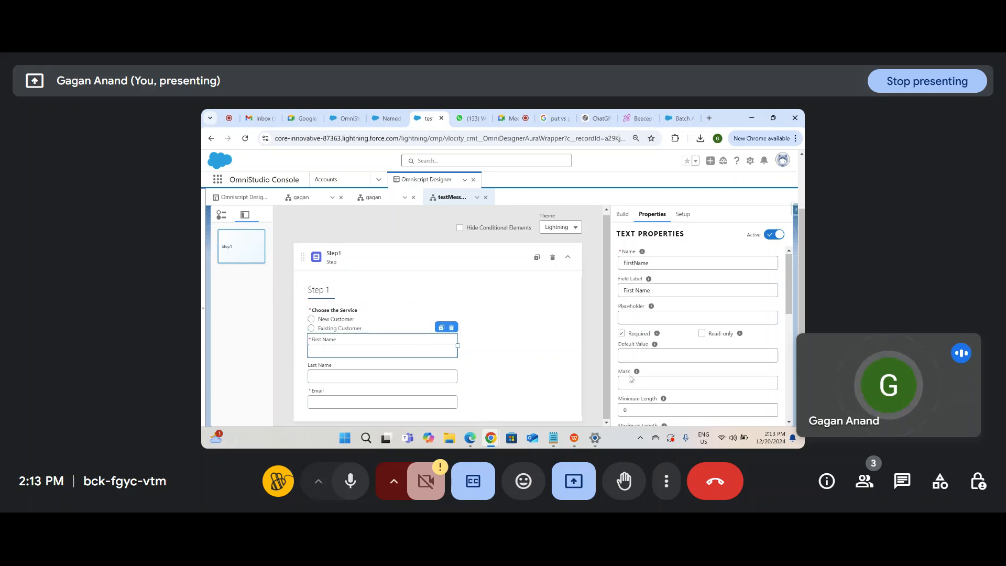
pyautogui.scroll(-3, 688, 368)
pyautogui.scroll(-4, 688, 367)
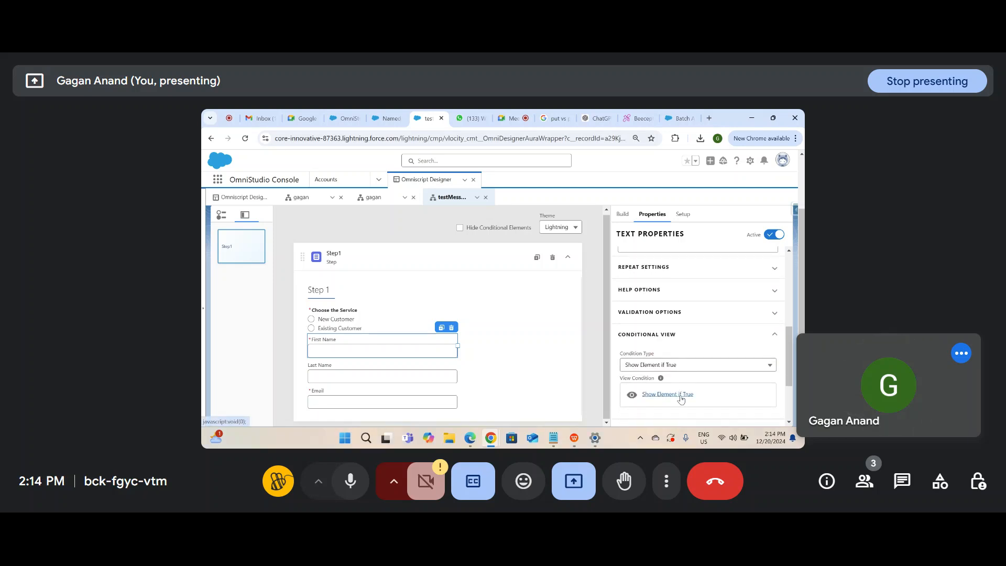
# Step: Add a Show Element if True rule: Choosetheservice Equal To New Customer, and save it
pyautogui.click(680, 395)
pyautogui.click(446, 310)
pyautogui.hotkey('ctrl', 'v')
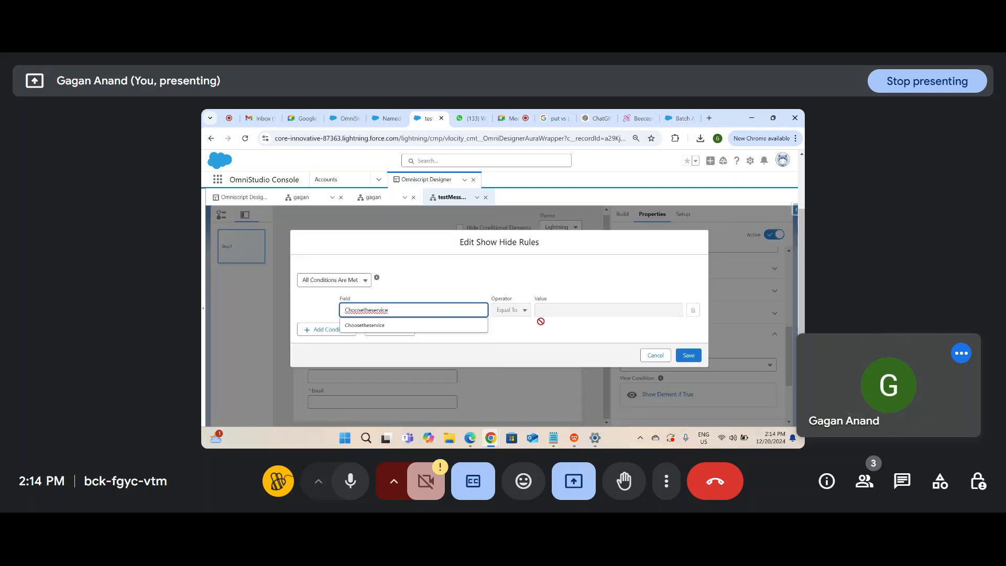
pyautogui.click(560, 308)
pyautogui.write('New')
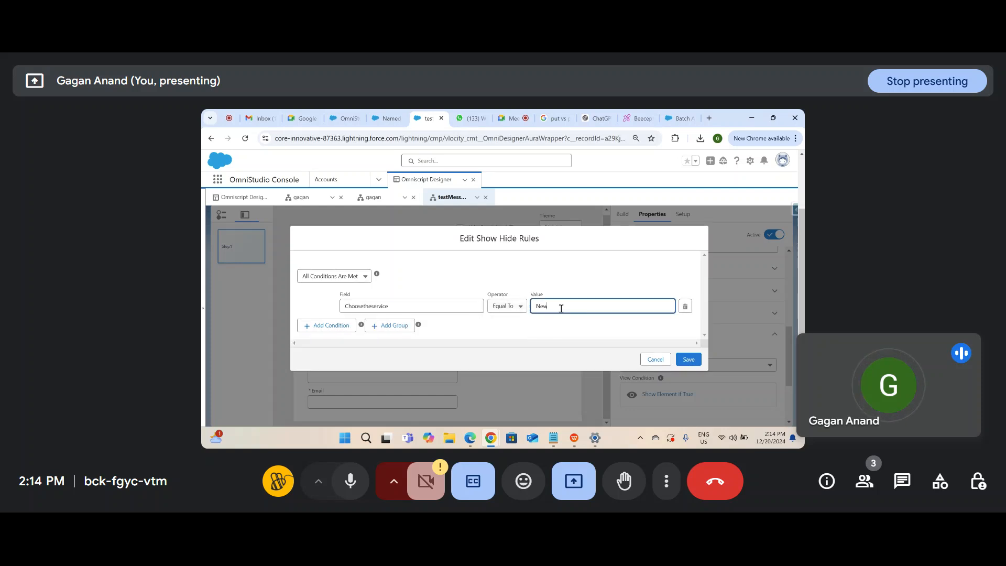
pyautogui.write(' Customer')
pyautogui.click(688, 359)
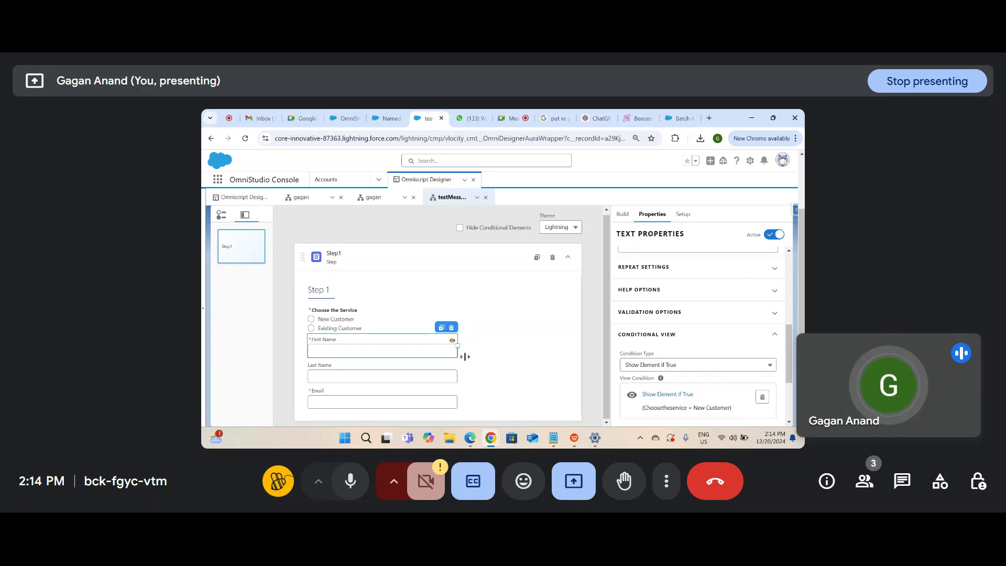
# Step: Review First Name's show rule and close it without changes
pyautogui.moveTo(451, 342)
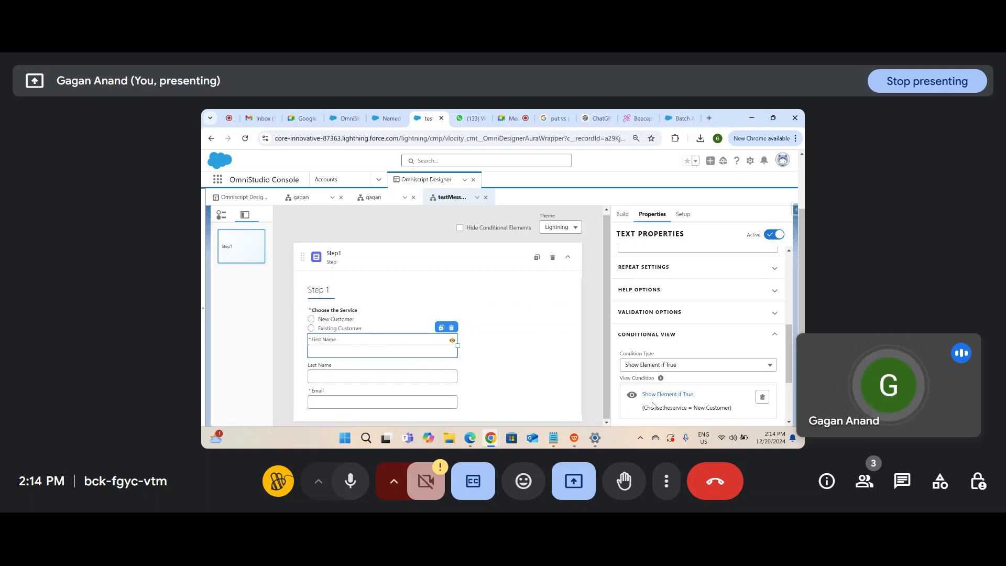
pyautogui.click(668, 394)
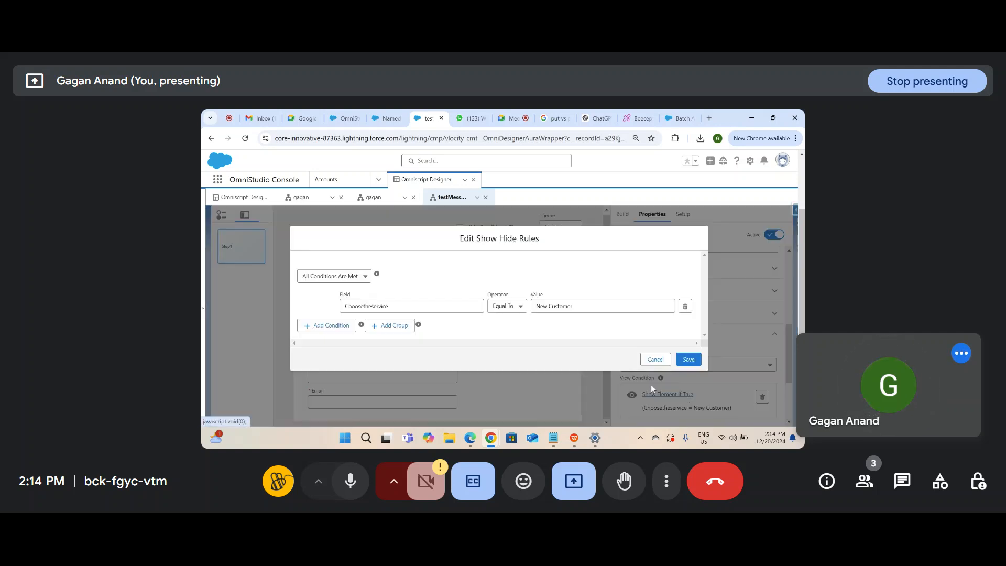
pyautogui.click(413, 308)
pyautogui.doubleClick(413, 308)
pyautogui.hotkey('ctrl', 'c')
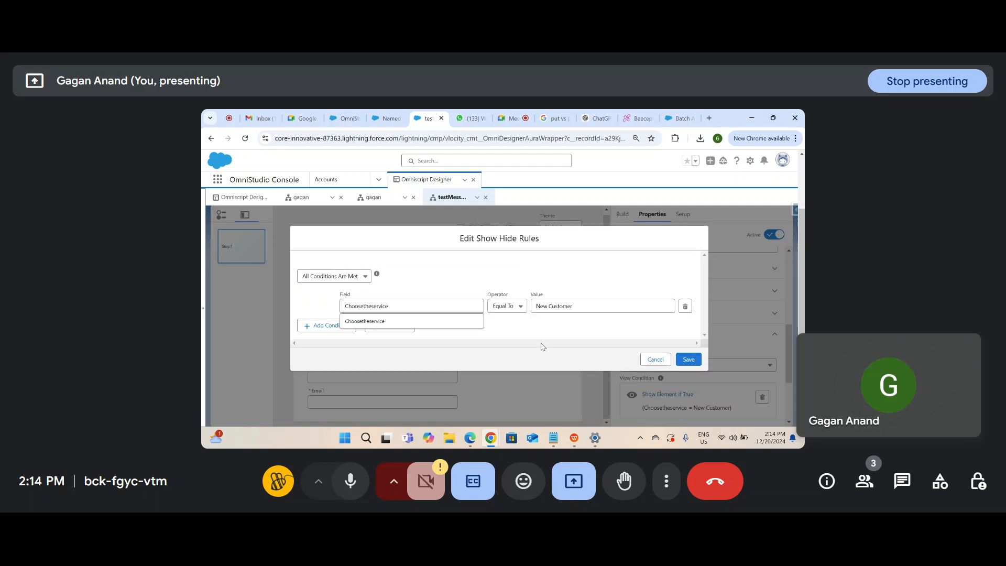
pyautogui.click(655, 355)
pyautogui.click(430, 370)
# Step: Show the Last Name field only when Choosetheservice equals New Customer
pyautogui.scroll(-10, 678, 367)
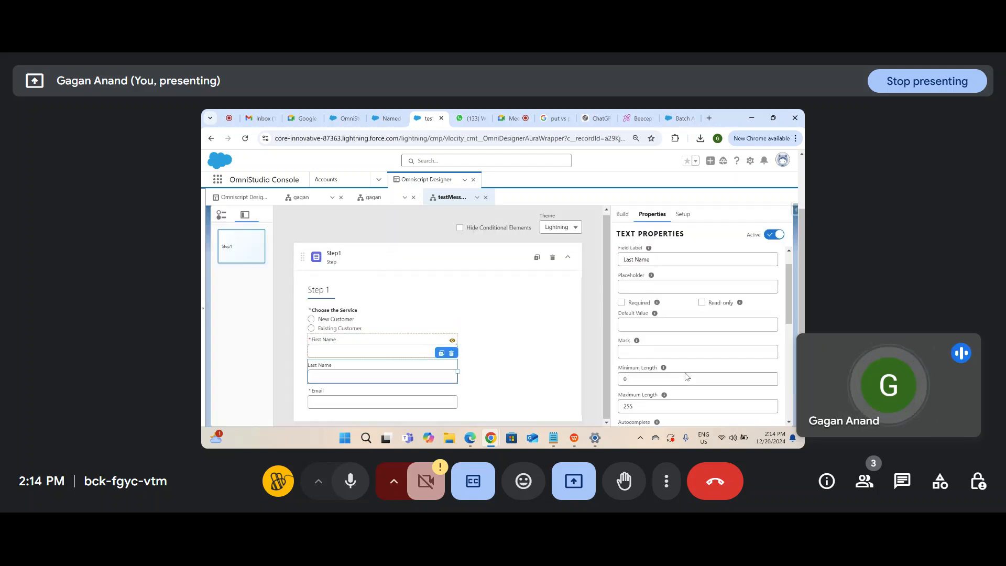
pyautogui.click(670, 411)
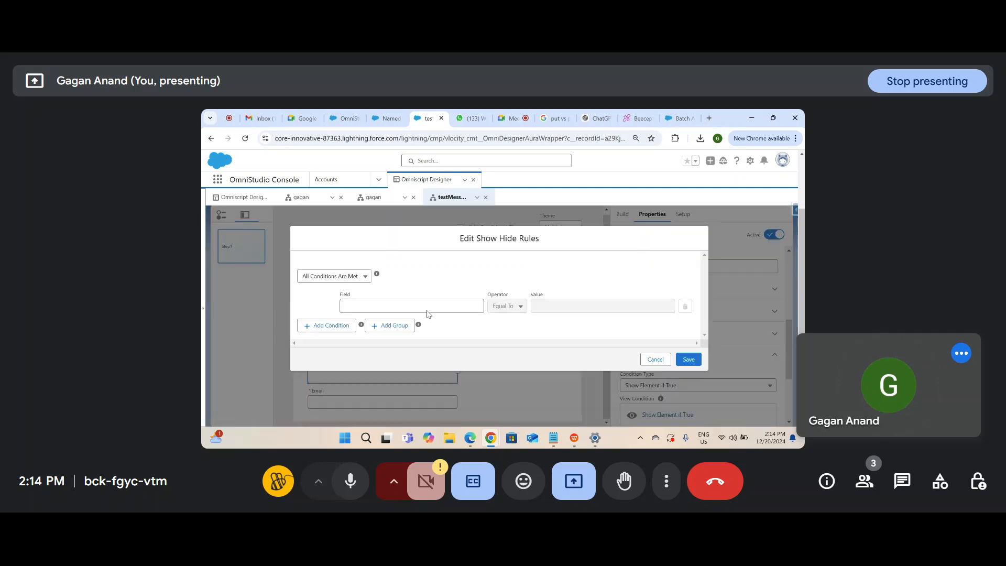
pyautogui.click(419, 308)
pyautogui.click(364, 324)
pyautogui.click(562, 311)
pyautogui.write('Ne')
pyautogui.click(603, 327)
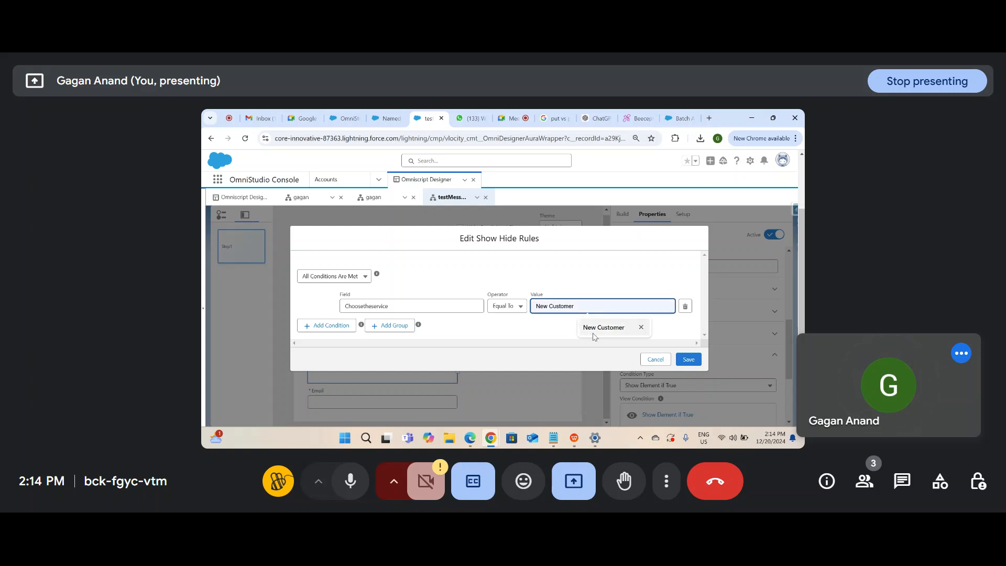
pyautogui.click(688, 359)
# Step: Give the Email field the same show rule: Choosetheservice equals New Customer
pyautogui.click(400, 400)
pyautogui.scroll(-5, 662, 373)
pyautogui.click(664, 351)
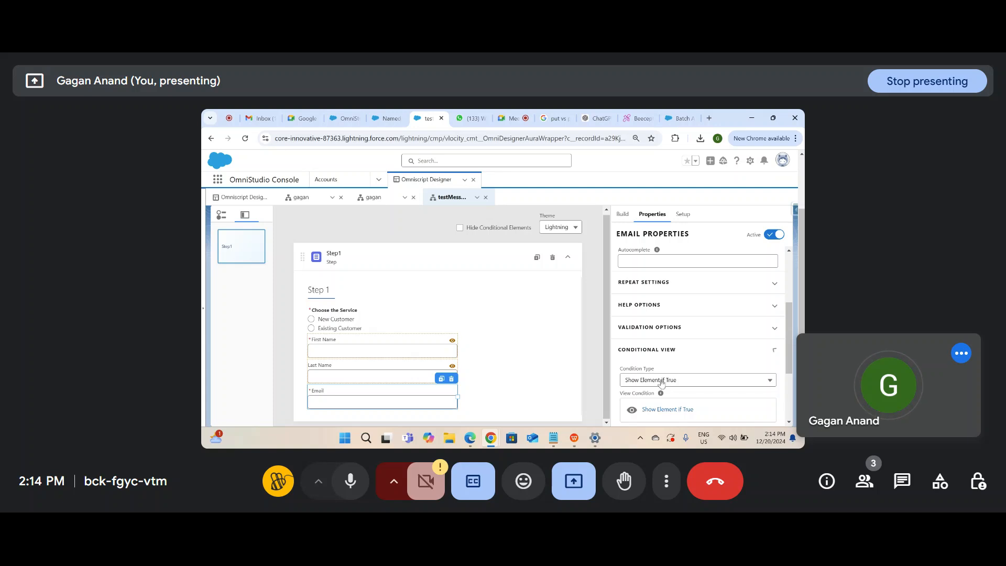
pyautogui.click(663, 410)
pyautogui.click(396, 305)
pyautogui.hotkey('ctrl', 'v')
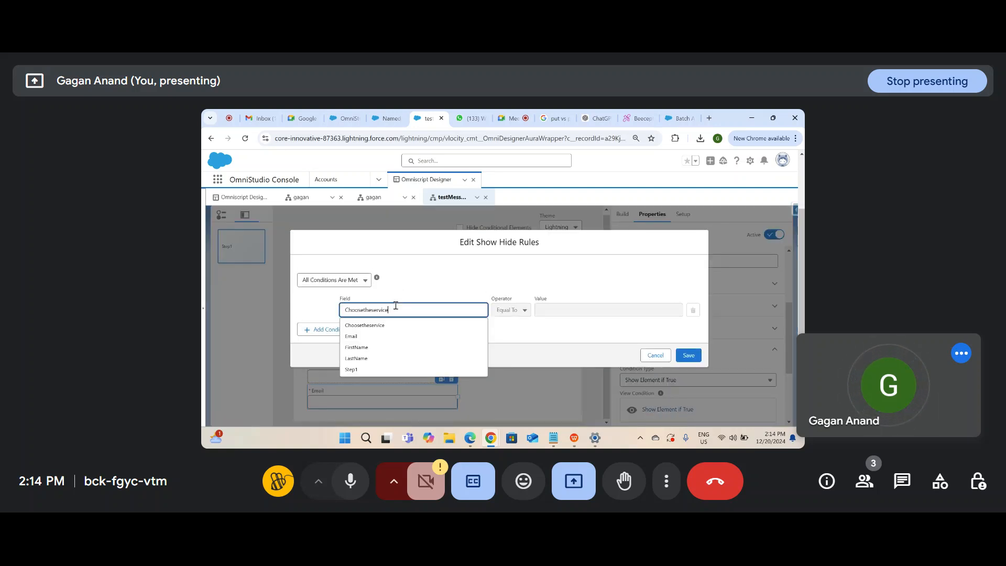
pyautogui.click(533, 337)
pyautogui.click(551, 302)
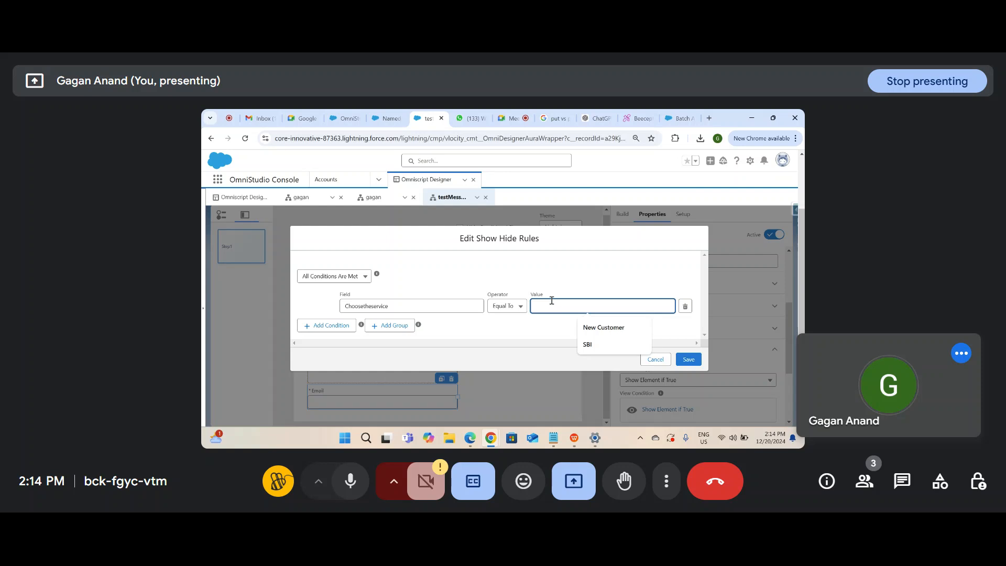
pyautogui.click(590, 327)
pyautogui.click(688, 360)
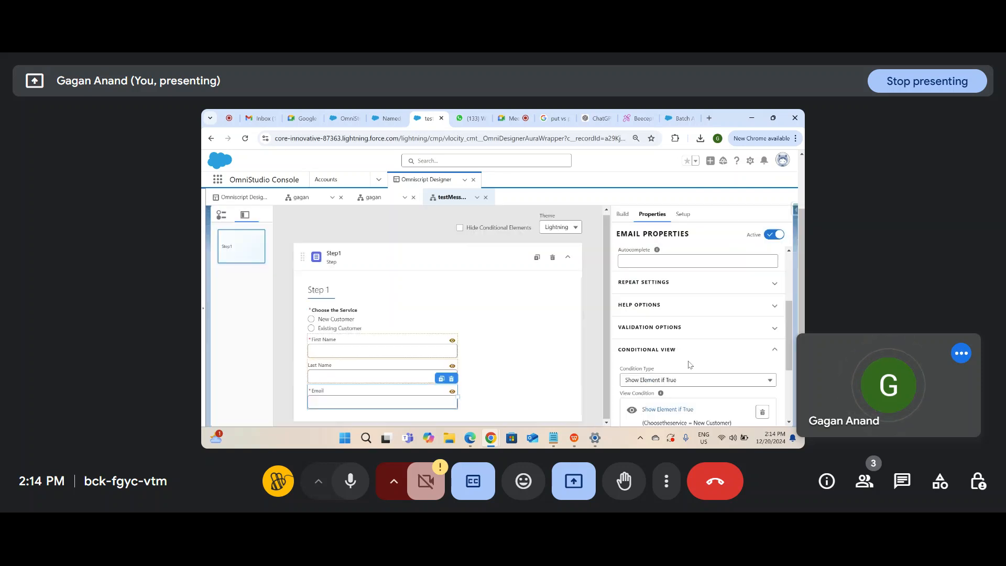
pyautogui.scroll(5, 647, 349)
# Step: Preview testMessaging, switching between New Customer and Existing Customer to watch the name and email fields hide and reappear
pyautogui.click(635, 224)
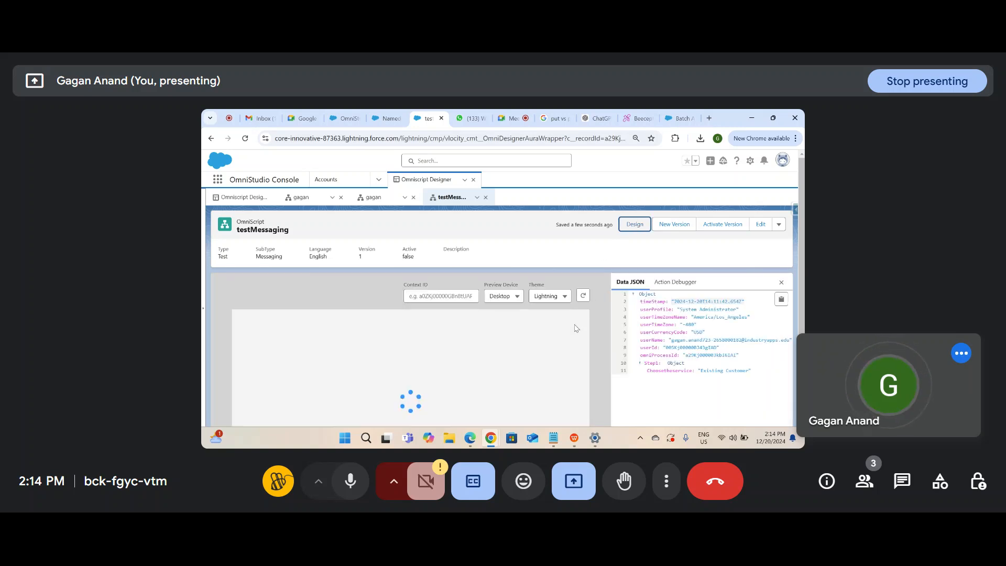
pyautogui.scroll(-2, 445, 382)
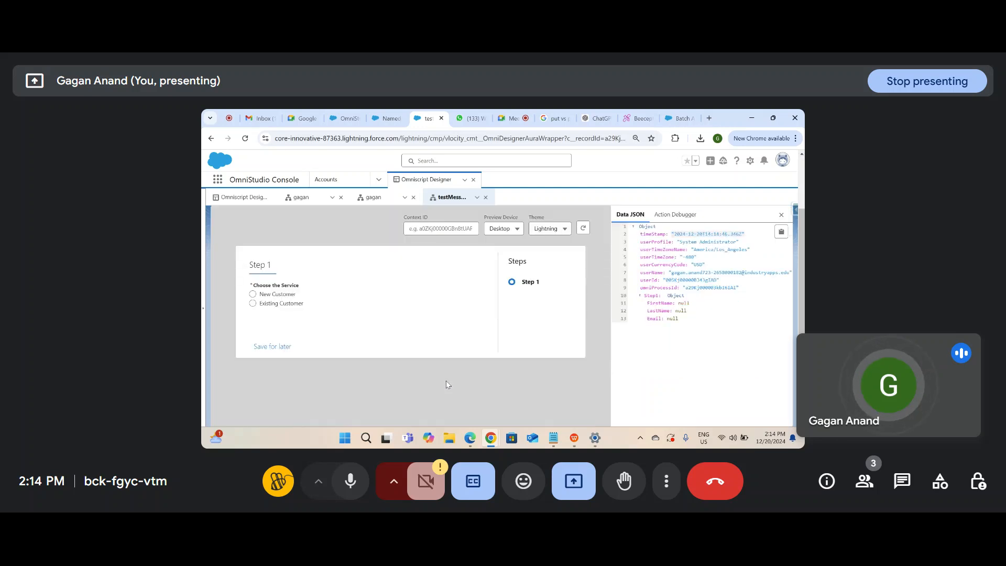
pyautogui.click(253, 294)
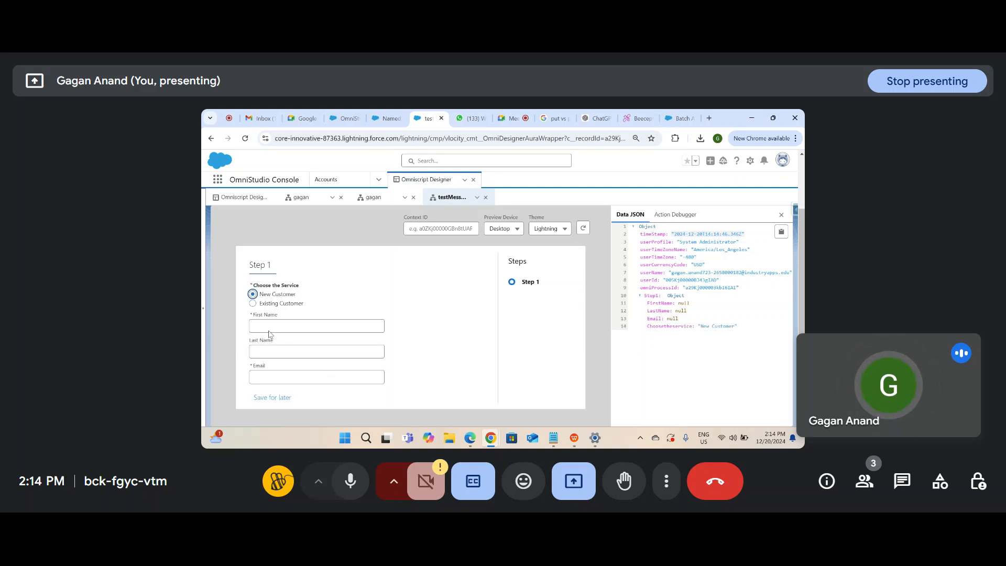
pyautogui.click(253, 304)
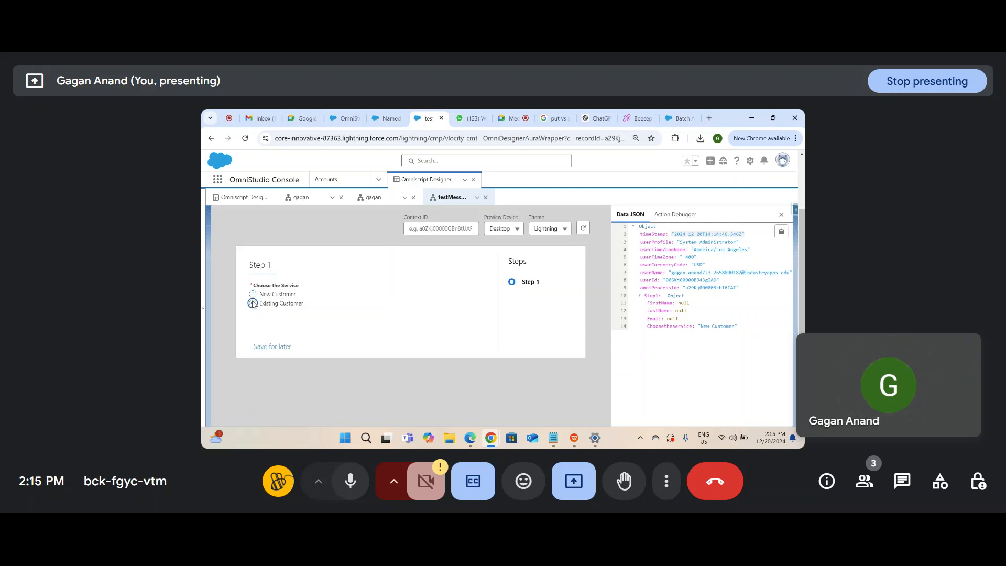
pyautogui.click(252, 294)
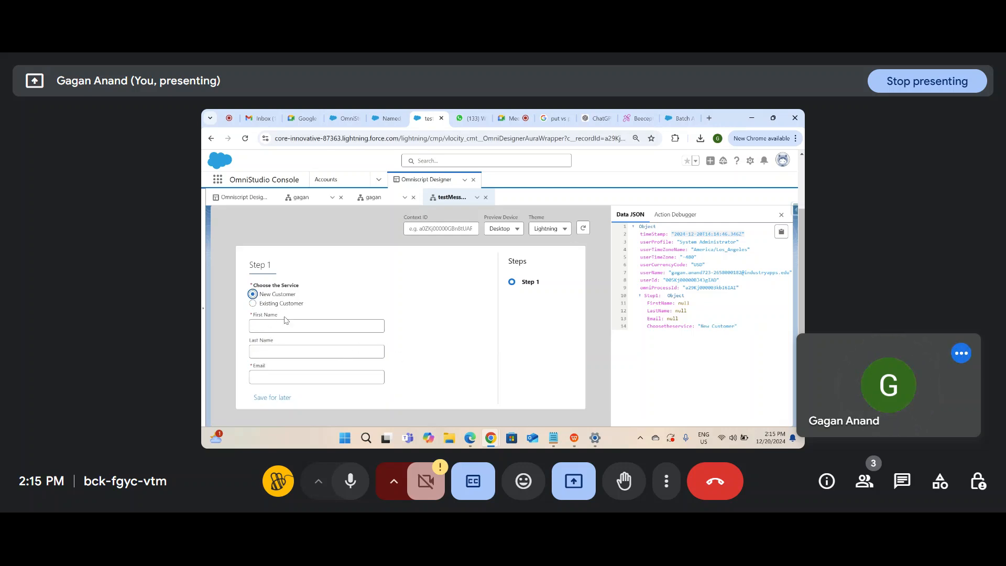
pyautogui.click(253, 303)
pyautogui.click(253, 294)
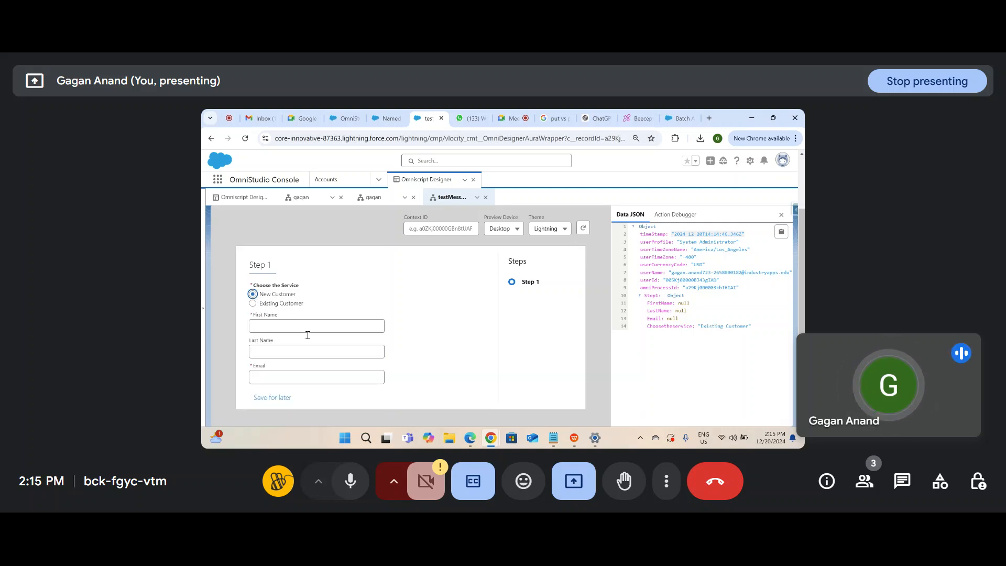
pyautogui.moveTo(802, 319); pyautogui.dragTo(802, 264)
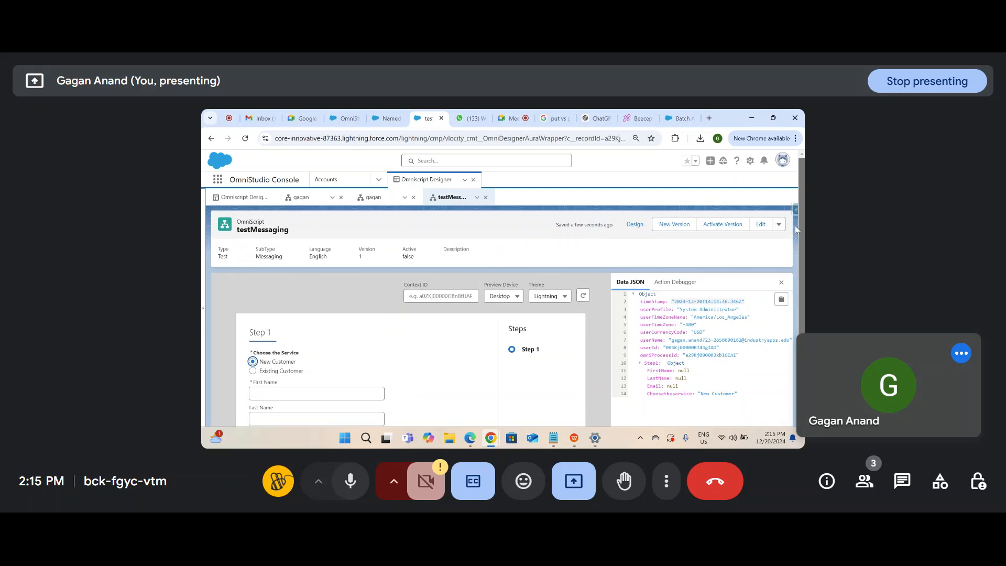
# Step: Back in the designer, add a Text input field below Email in Step 1
pyautogui.click(636, 225)
pyautogui.scroll(-2, 488, 317)
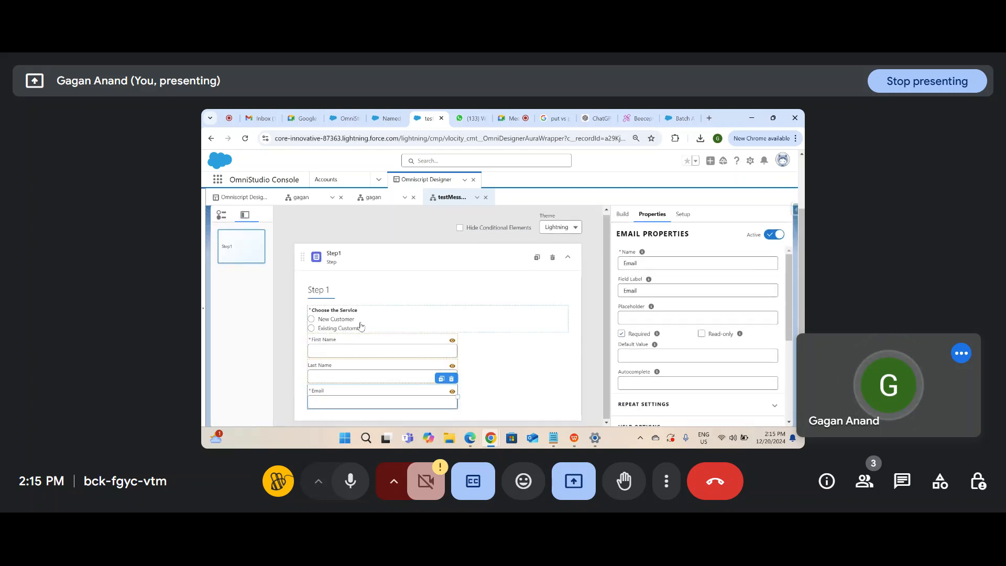
pyautogui.click(622, 215)
pyautogui.click(641, 231)
pyautogui.write('Acco')
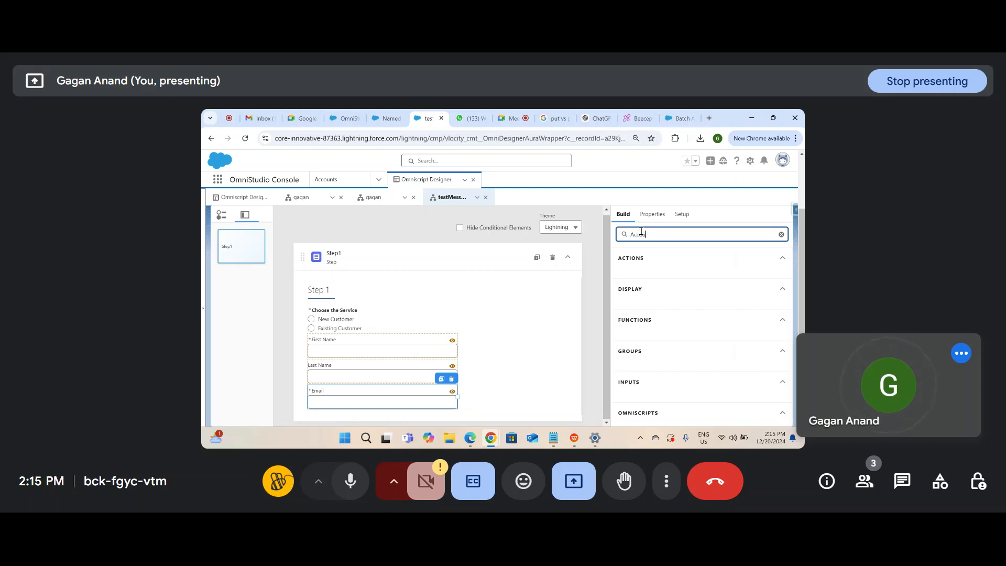
pyautogui.write('unt')
pyautogui.press('BackSpace')
pyautogui.press('BackSpace')
pyautogui.press('BackSpace')
pyautogui.press('BackSpace')
pyautogui.press('BackSpace')
pyautogui.press('BackSpace')
pyautogui.press('BackSpace')
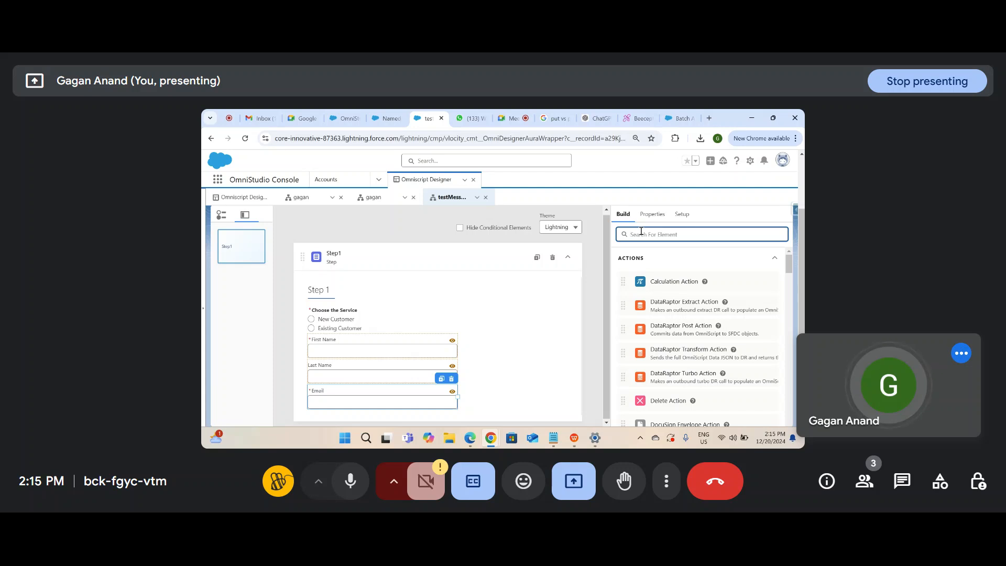
pyautogui.write('Text')
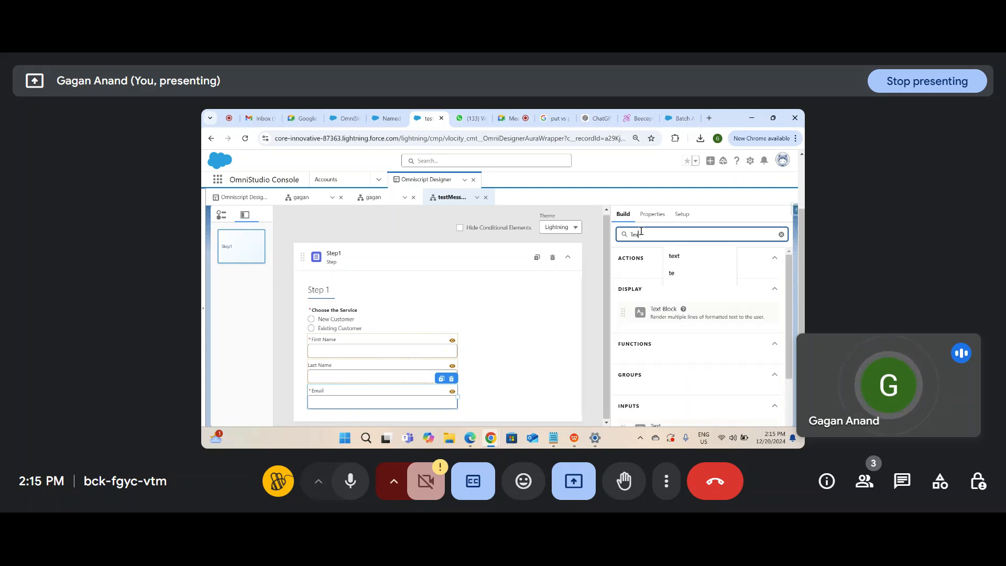
pyautogui.scroll(-2, 670, 299)
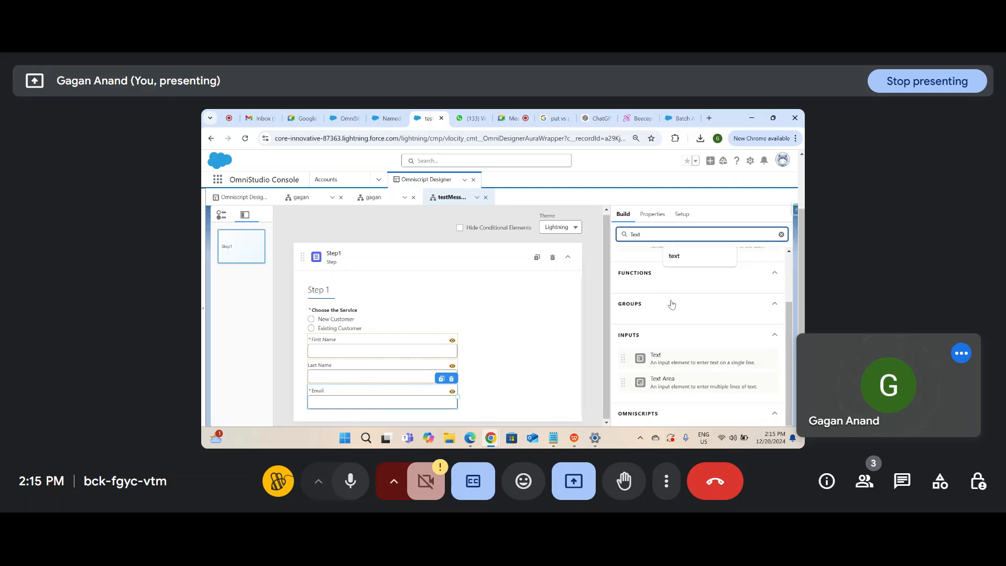
pyautogui.moveTo(670, 352); pyautogui.dragTo(440, 416)
pyautogui.scroll(-1, 591, 278)
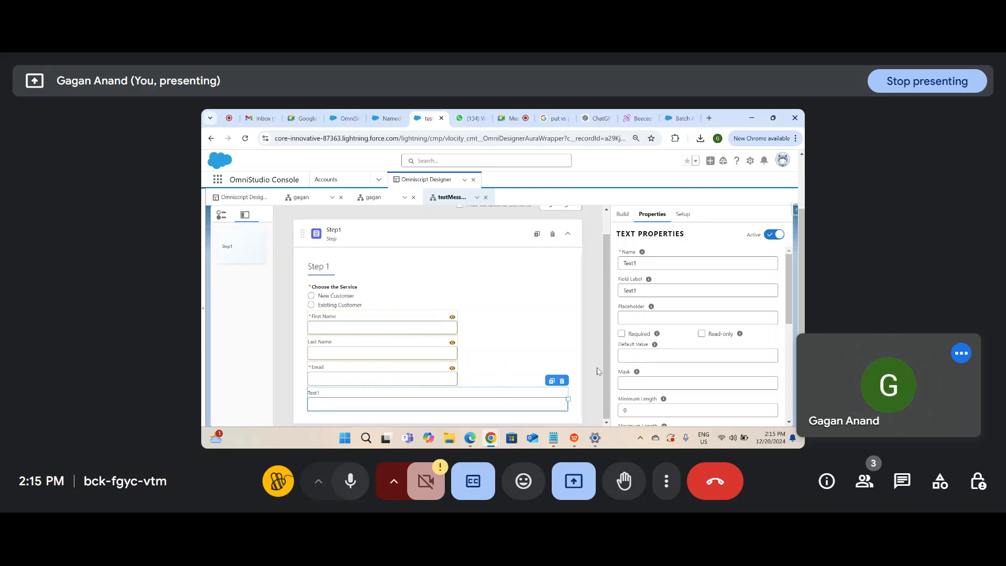
# Step: Name the field AccountId, label it 'Please provide your Account Id or Number', and make it half width
pyautogui.click(661, 262)
pyautogui.hotkey('ctrl', 'a')
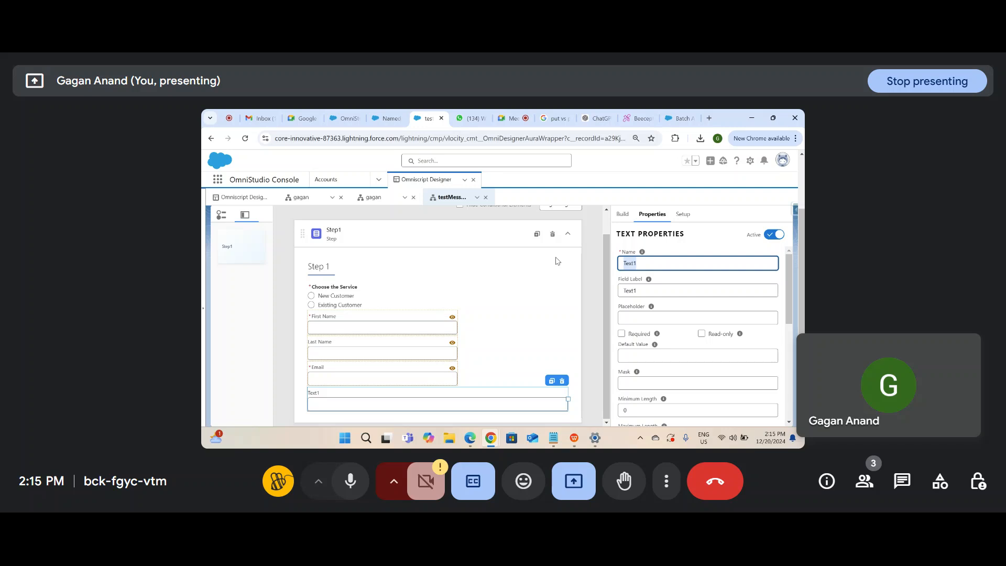
pyautogui.write('P')
pyautogui.press('BackSpace')
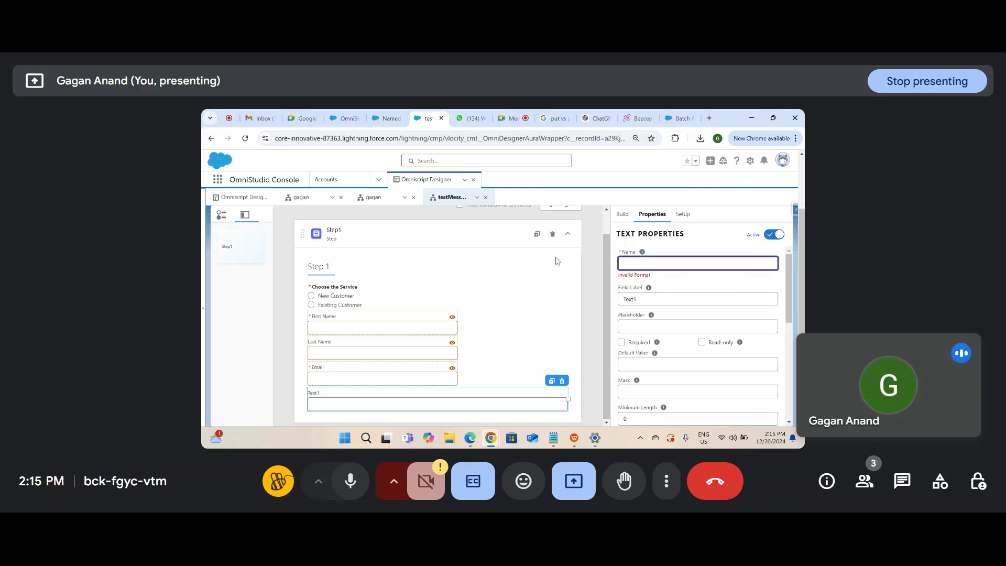
pyautogui.write('EM')
pyautogui.press('BackSpace')
pyautogui.press('BackSpace')
pyautogui.press('BackSpace')
pyautogui.write('Account')
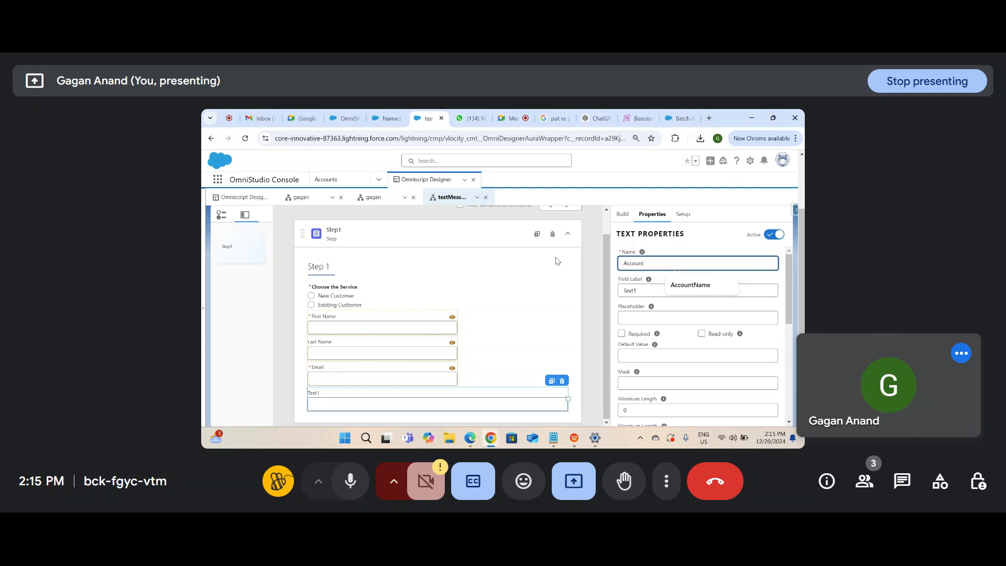
pyautogui.write('Id')
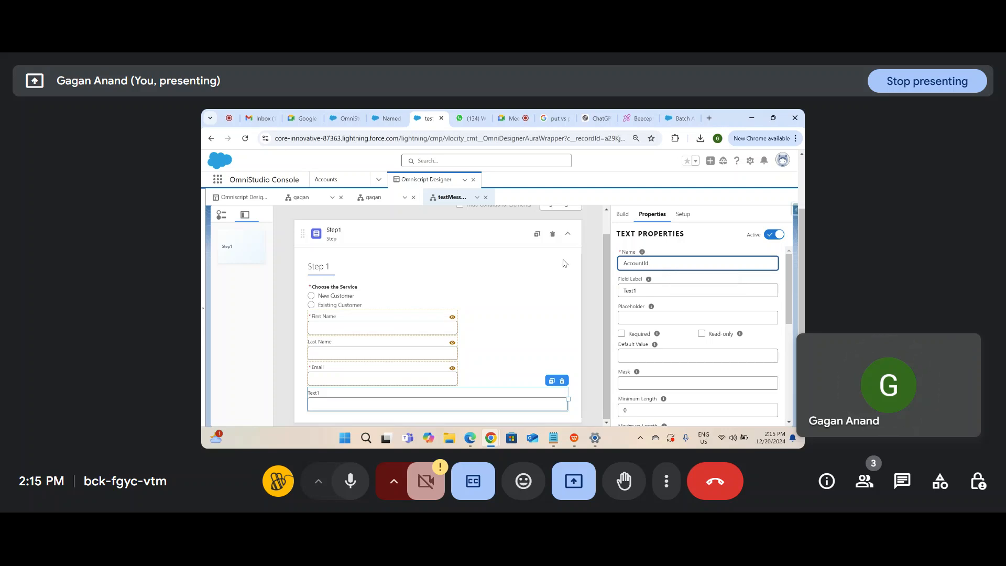
pyautogui.press('Tab')
pyautogui.write('Ple')
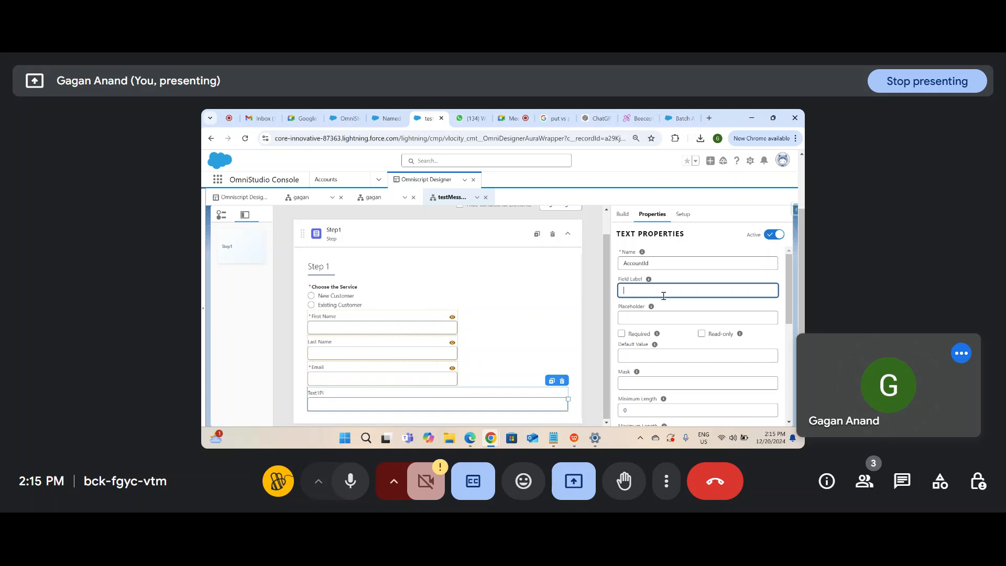
pyautogui.write('Please provide your Account Id o')
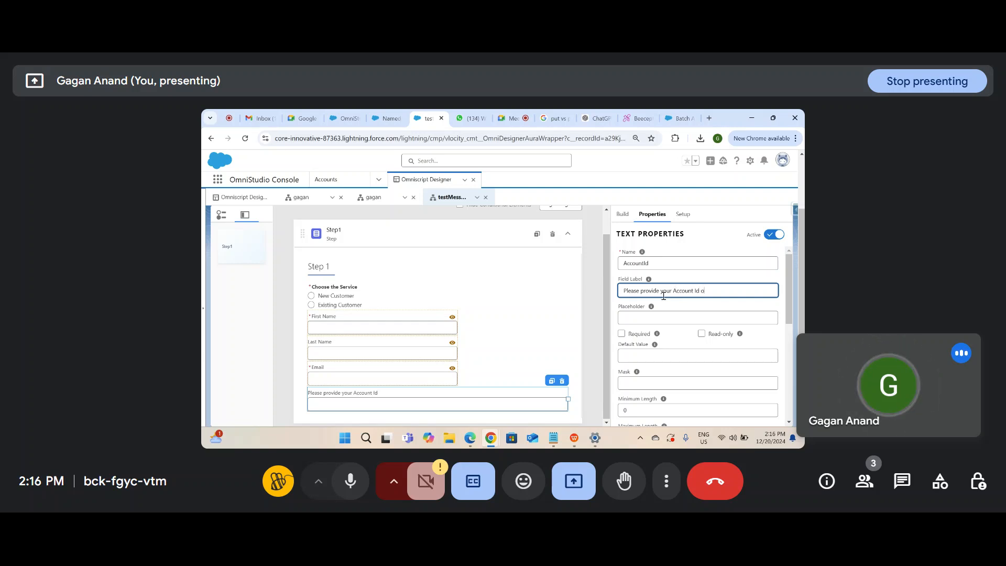
pyautogui.write('r Number')
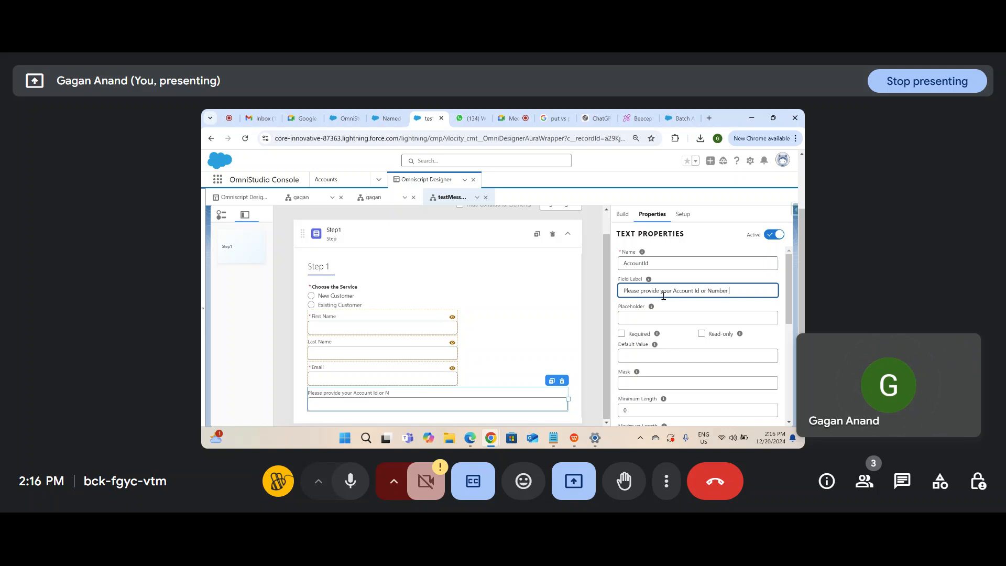
pyautogui.click(516, 400)
pyautogui.moveTo(567, 400); pyautogui.dragTo(456, 407)
# Step: Make AccountId required and copy the radio element's name Choosetheservice
pyautogui.click(622, 333)
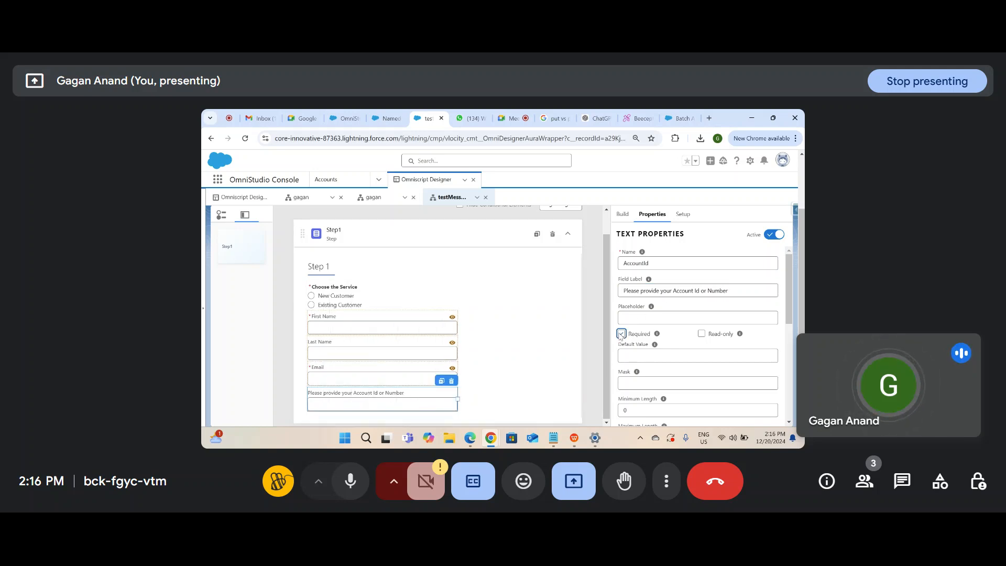
pyautogui.click(353, 301)
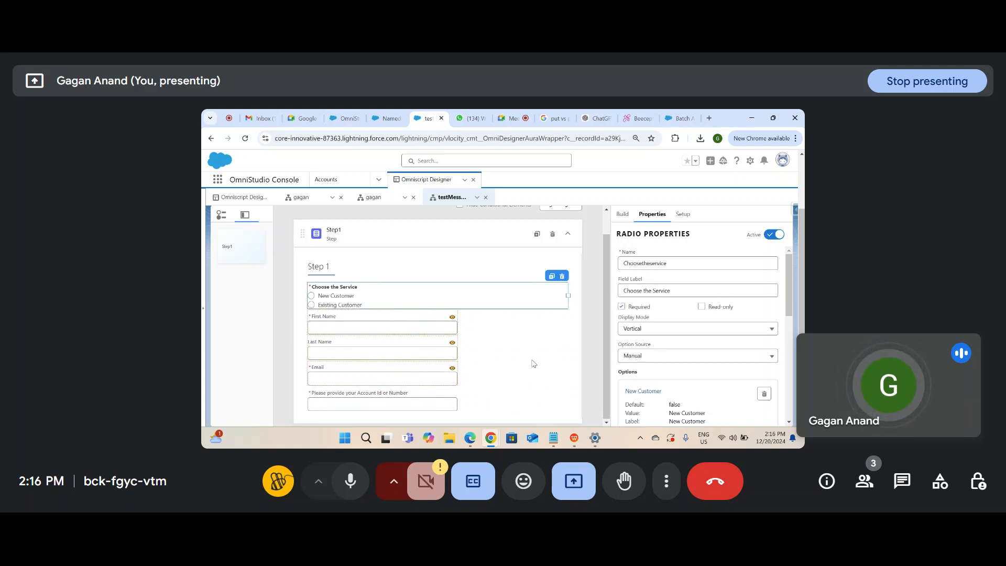
pyautogui.doubleClick(661, 267)
pyautogui.click(383, 403)
# Step: Show AccountId only when Choosetheservice equals Existing Customer
pyautogui.scroll(-5, 726, 351)
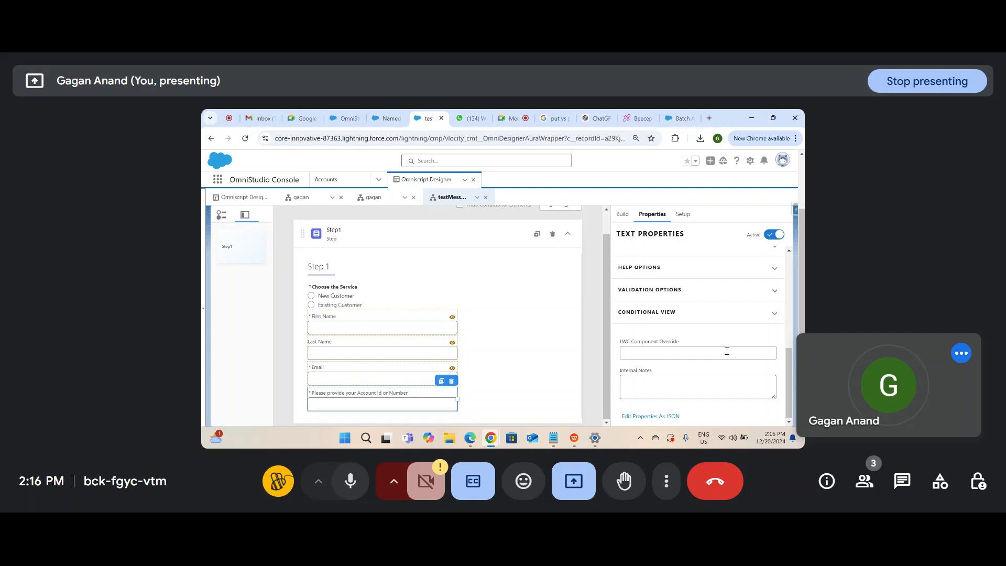
pyautogui.click(666, 317)
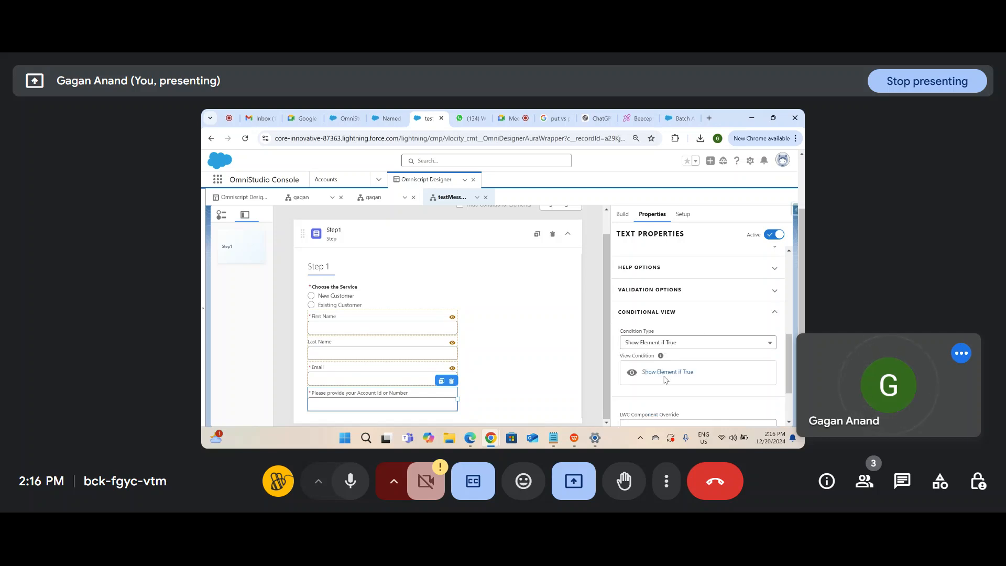
pyautogui.click(667, 371)
pyautogui.click(478, 311)
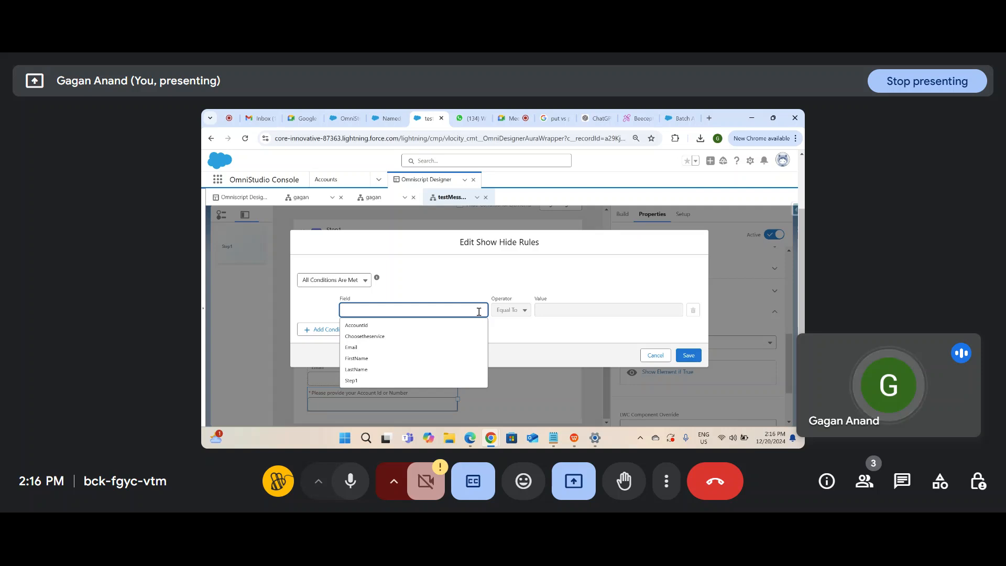
pyautogui.hotkey('ctrl', 'v')
pyautogui.click(577, 336)
pyautogui.click(580, 301)
pyautogui.write('Ex')
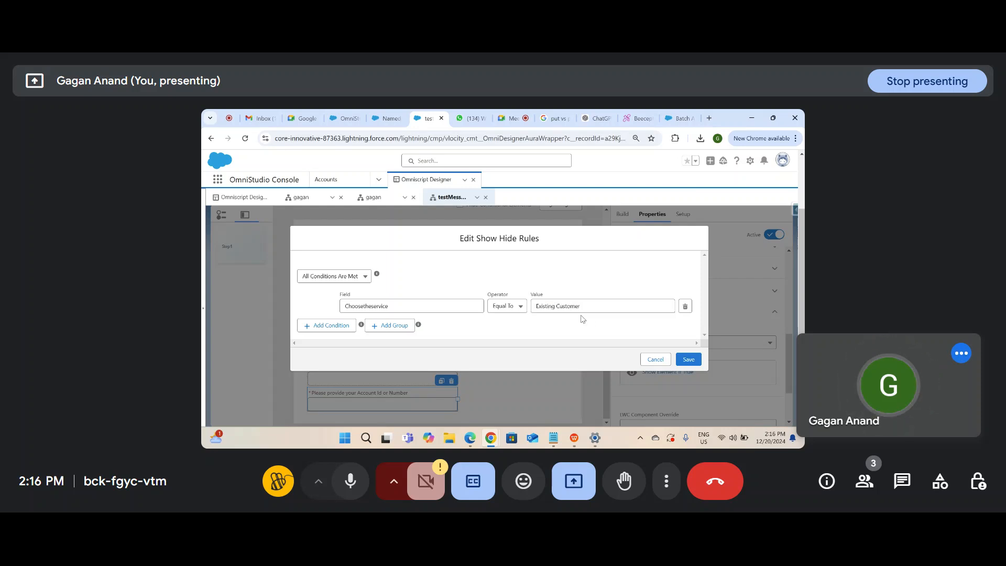
pyautogui.click(688, 358)
pyautogui.scroll(5, 642, 336)
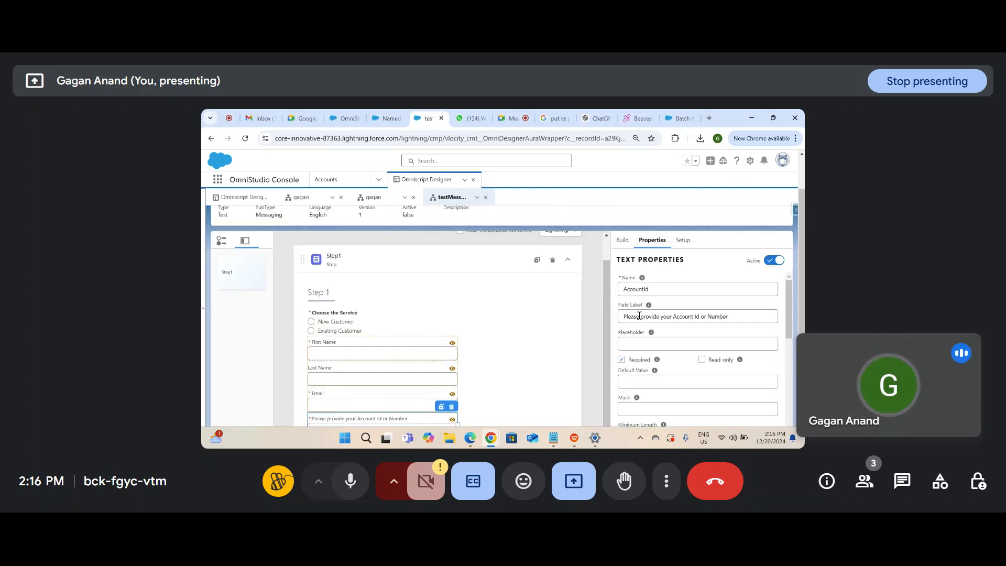
pyautogui.click(631, 224)
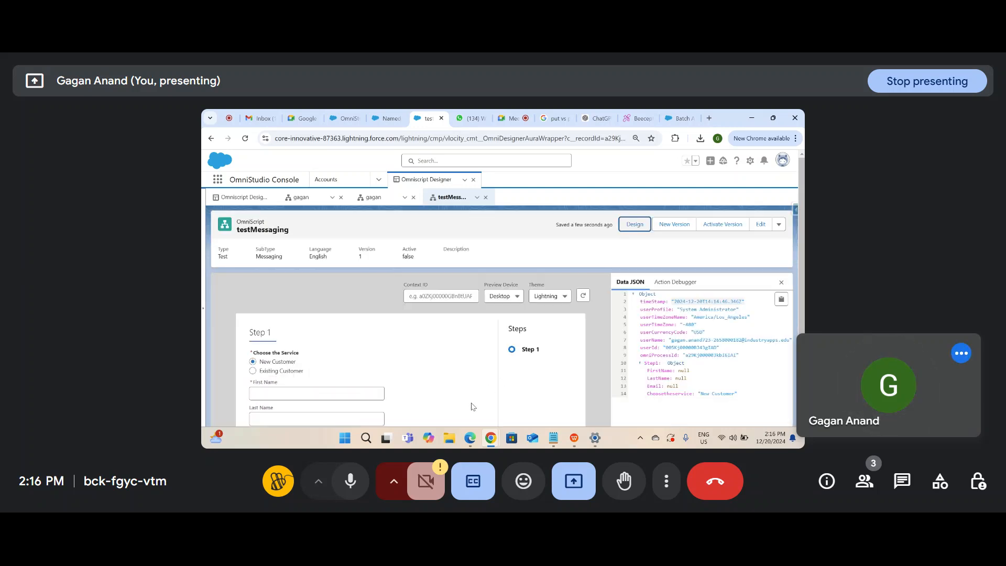
pyautogui.scroll(-2, 471, 403)
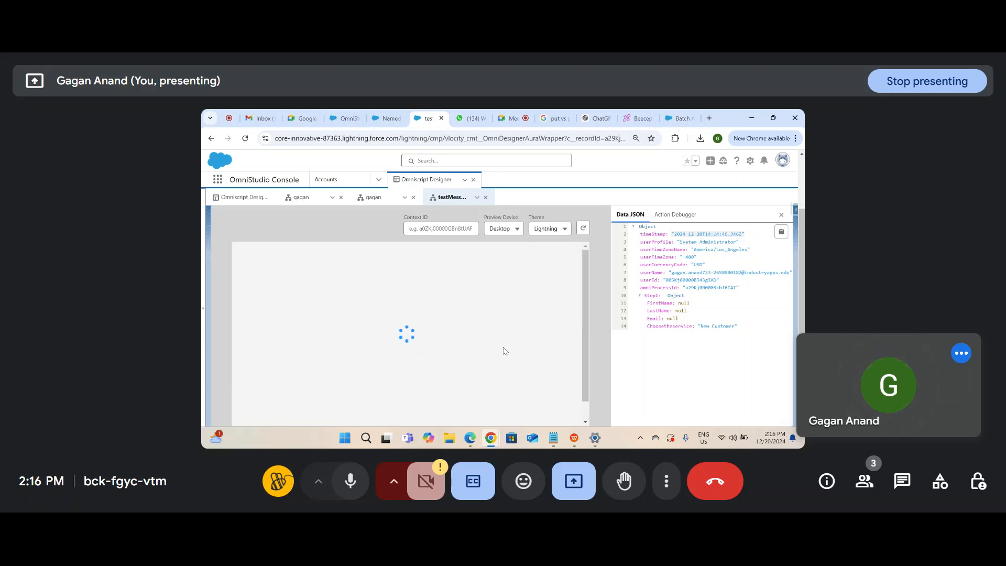
pyautogui.click(253, 294)
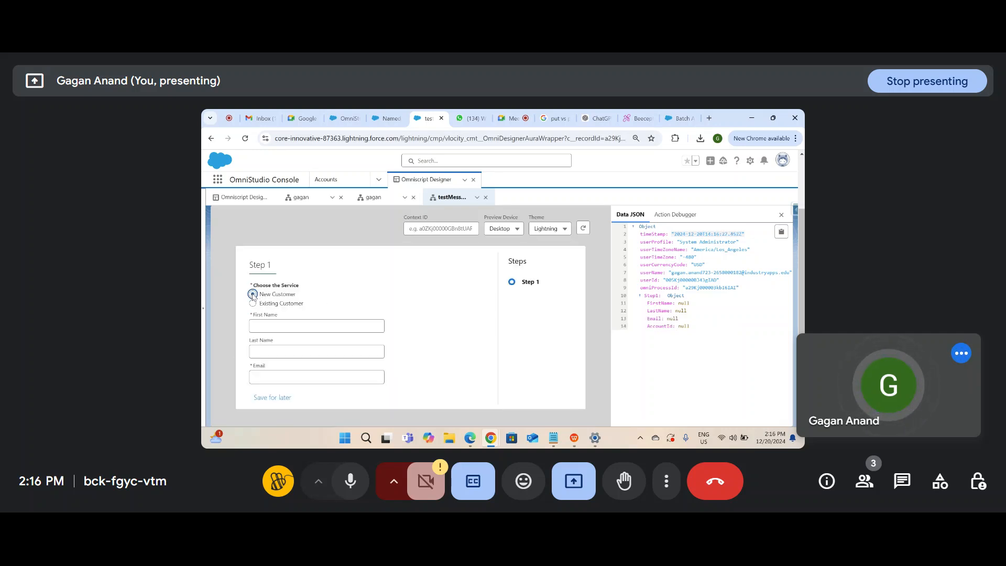
pyautogui.click(253, 303)
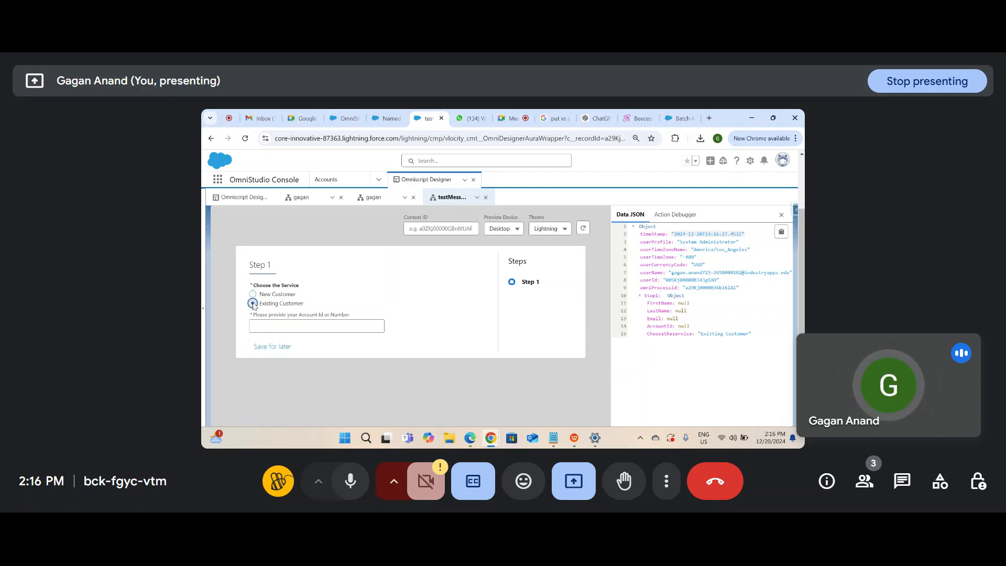
pyautogui.click(253, 294)
pyautogui.click(253, 303)
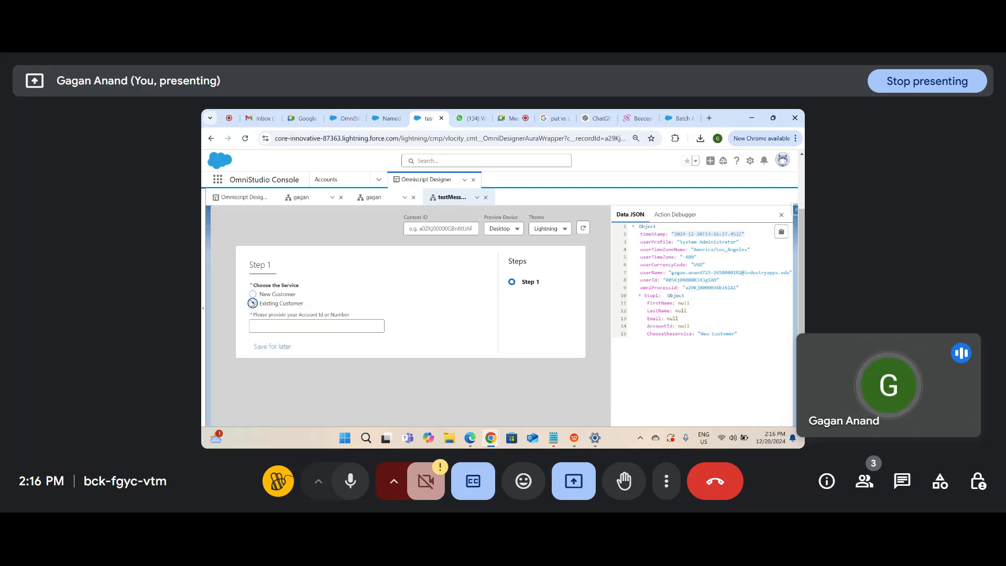
pyautogui.click(253, 294)
pyautogui.click(253, 303)
pyautogui.click(253, 294)
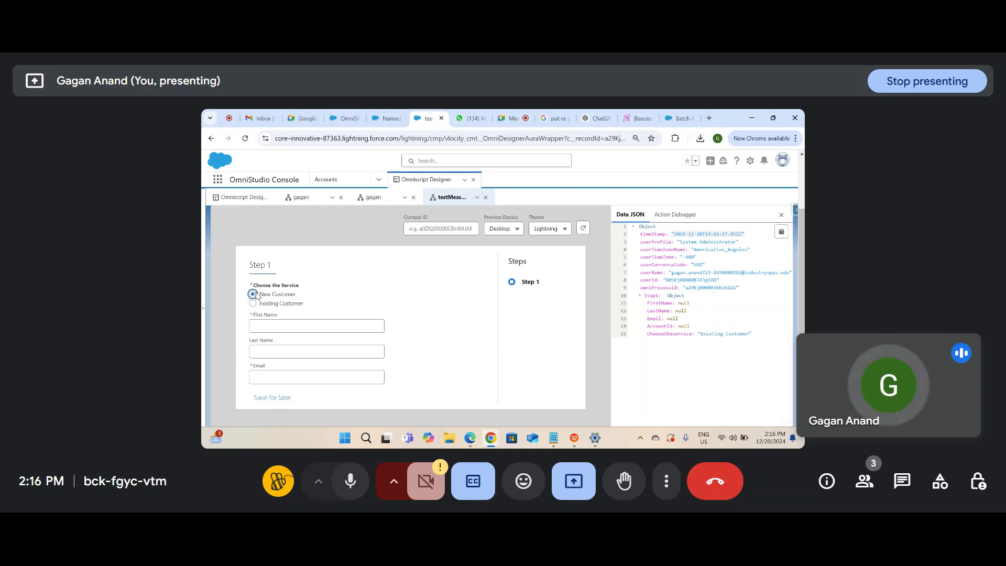
pyautogui.click(253, 303)
pyautogui.click(253, 294)
pyautogui.click(253, 303)
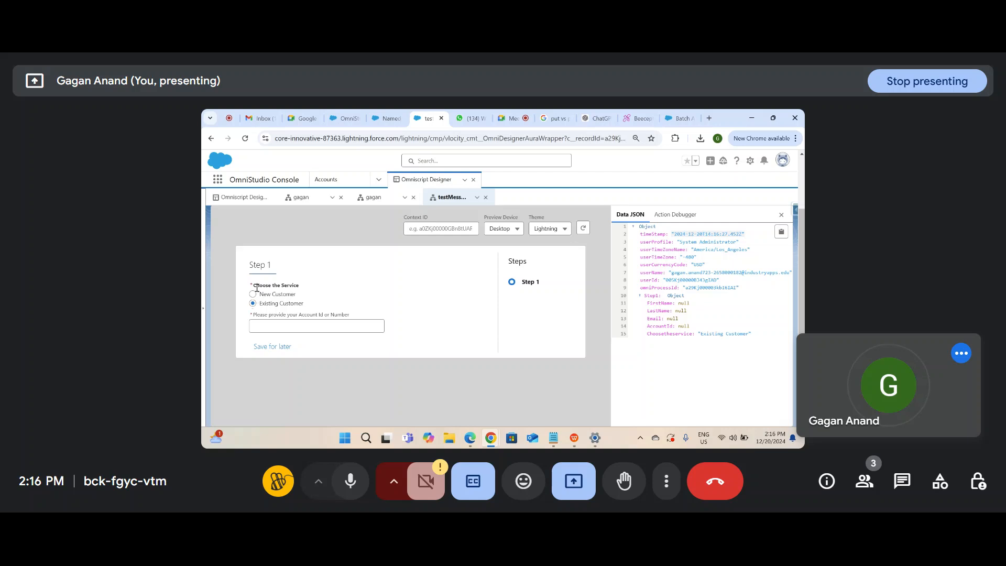
pyautogui.click(253, 294)
pyautogui.click(253, 303)
pyautogui.click(253, 294)
pyautogui.click(253, 304)
pyautogui.click(253, 294)
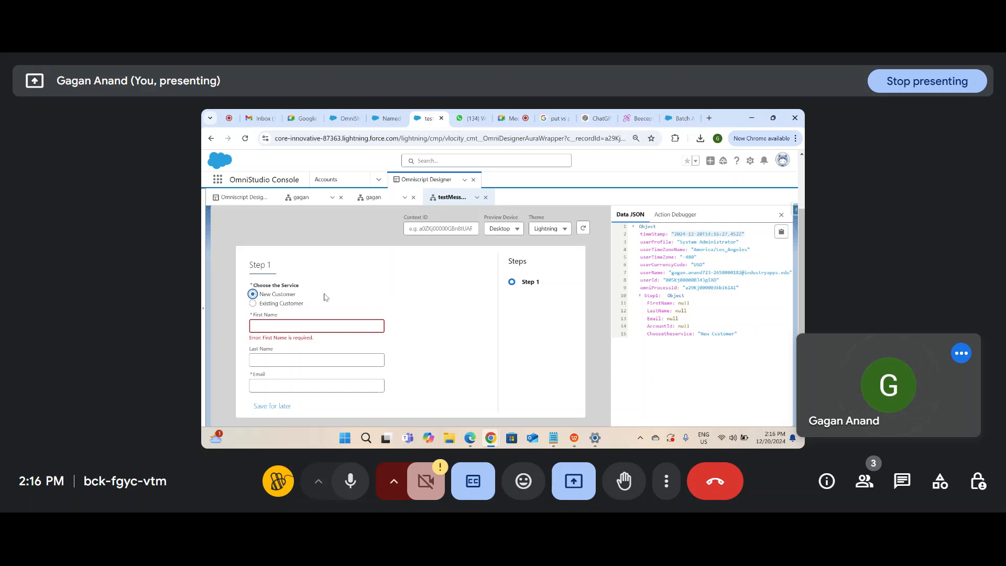
pyautogui.scroll(3, 411, 314)
pyautogui.click(624, 224)
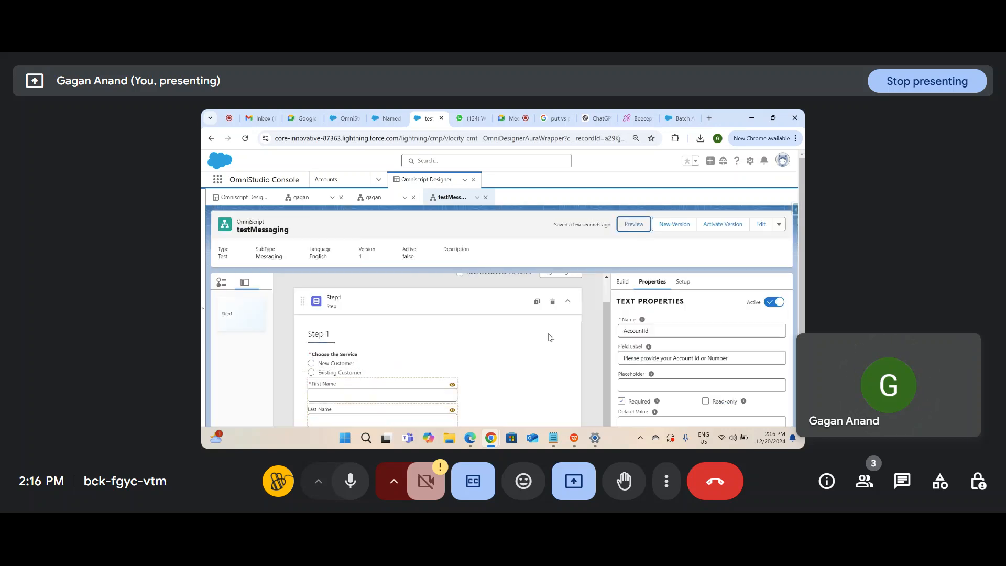
# Step: Add a DataRaptor Post Action to Step 1
pyautogui.scroll(-3, 513, 339)
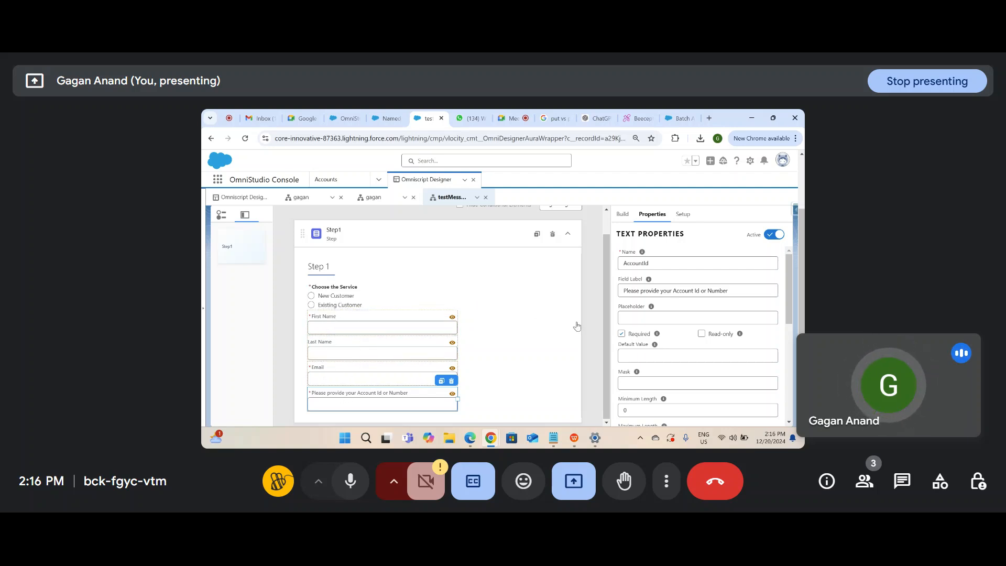
pyautogui.scroll(2, 609, 311)
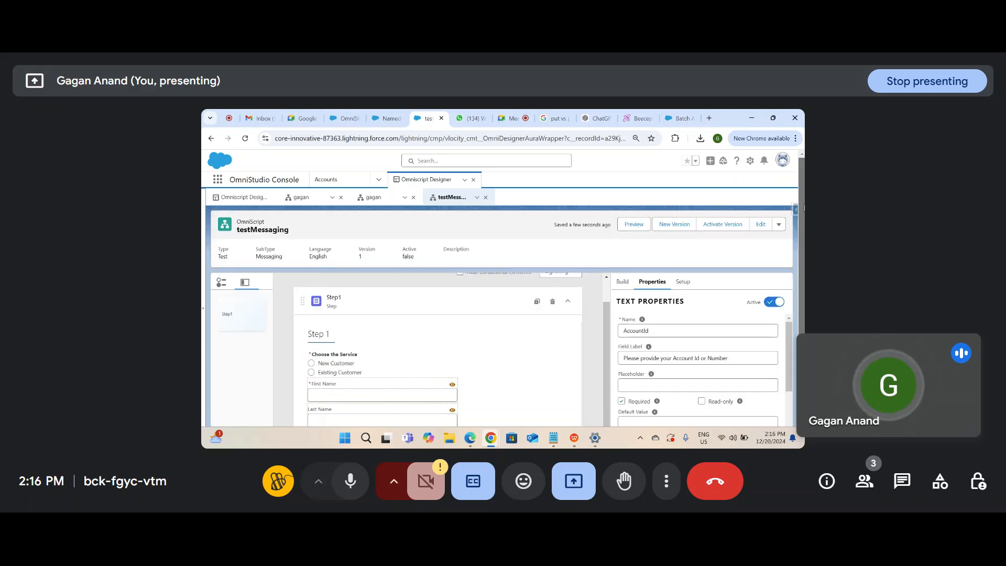
pyautogui.click(624, 283)
pyautogui.click(646, 302)
pyautogui.write('data')
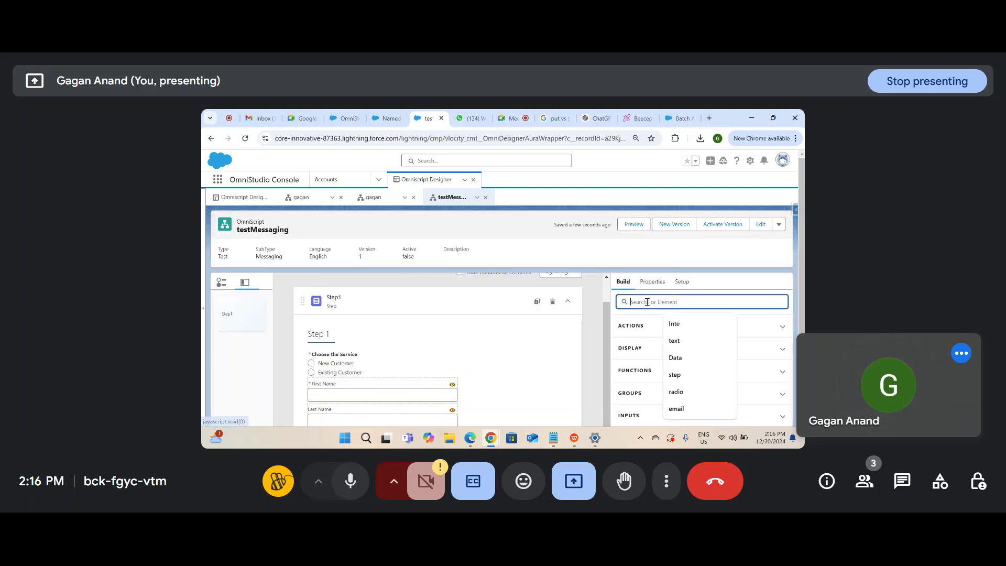
pyautogui.scroll(-2, 699, 324)
pyautogui.moveTo(695, 310)
pyautogui.mouseDown()
pyautogui.moveTo(373, 421)
pyautogui.moveTo(363, 389)
pyautogui.moveTo(451, 377)
pyautogui.moveTo(461, 357)
pyautogui.moveTo(540, 371)
pyautogui.mouseUp()
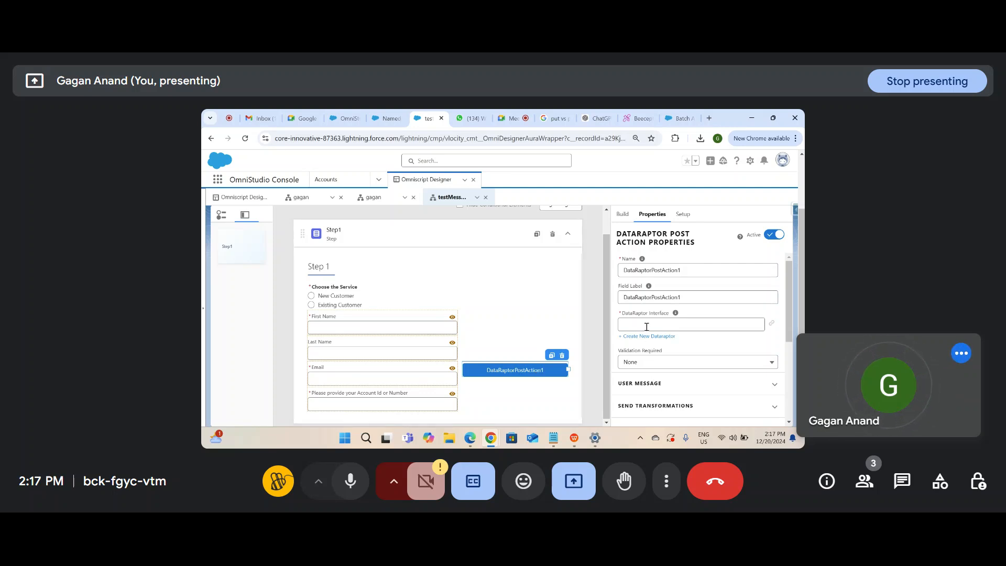
# Step: Label the action 'Submit the details' and name it Submitthedetails
pyautogui.write('S')
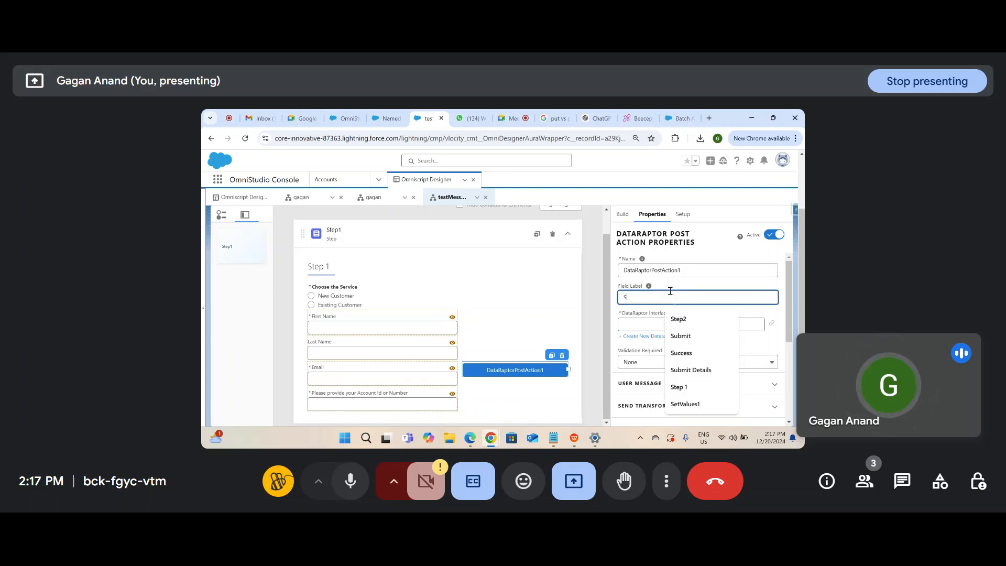
pyautogui.write('ubmit the details')
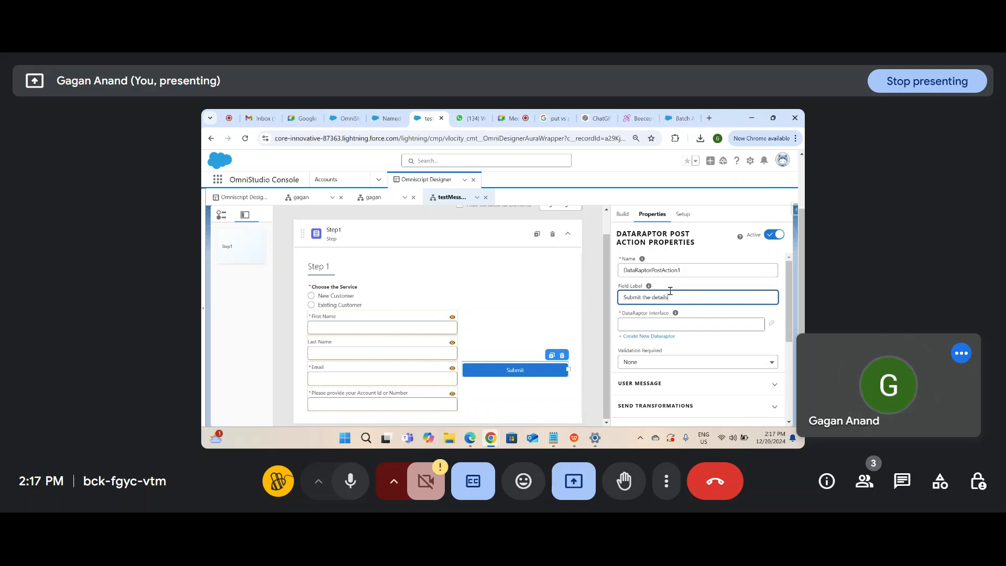
pyautogui.tripleClick(671, 294)
pyautogui.hotkey('ctrl', 'c')
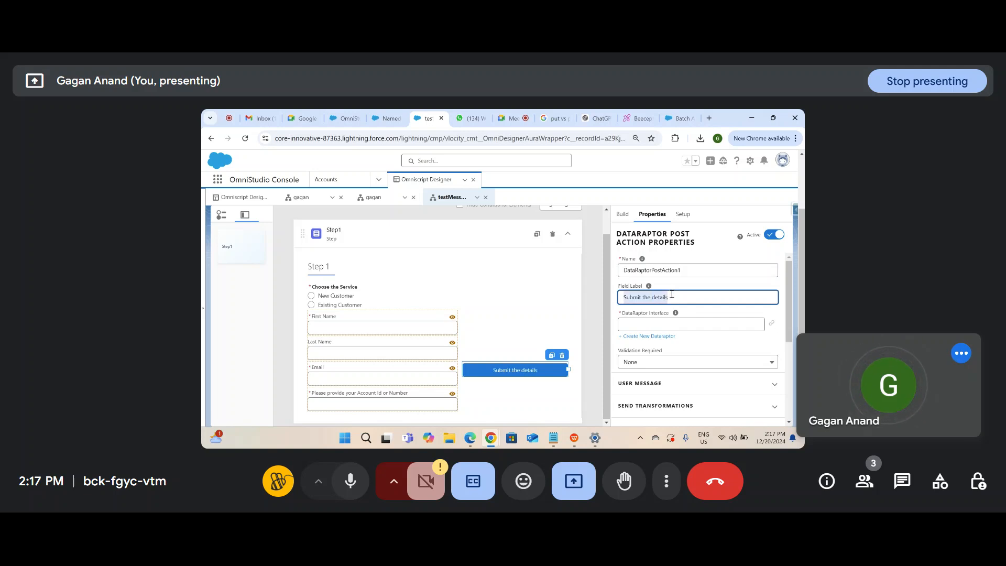
pyautogui.tripleClick(696, 268)
pyautogui.hotkey('ctrl', 'v')
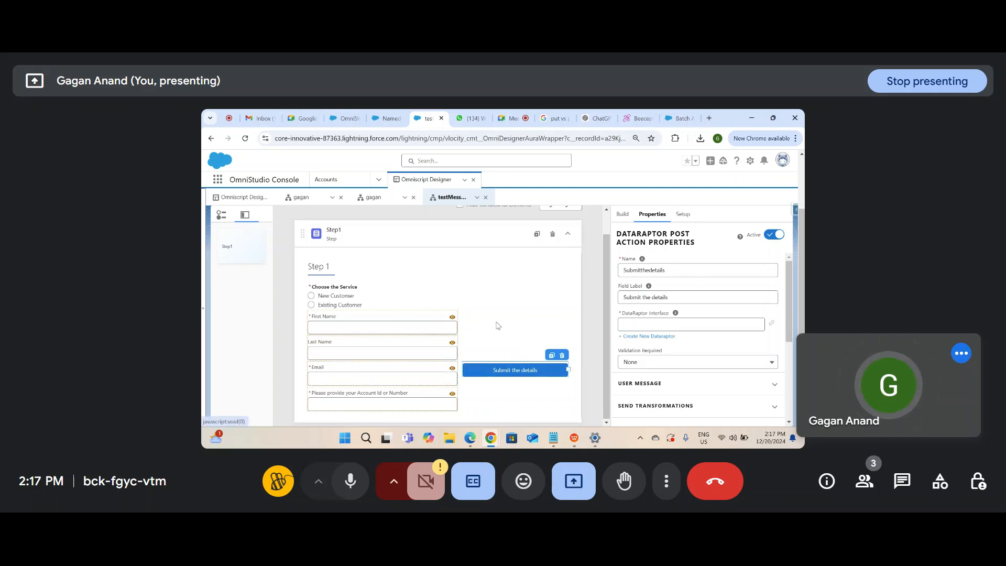
pyautogui.click(622, 213)
pyautogui.click(651, 236)
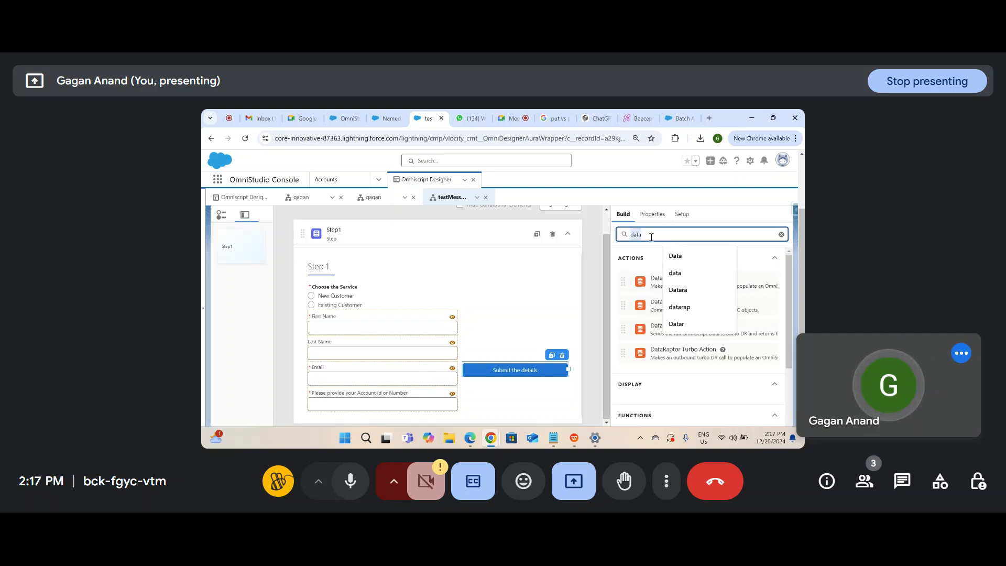
# Step: Insert LineBreak1 below Email and LineBreak2 below the Submit the details button
pyautogui.write('line')
pyautogui.moveTo(664, 309); pyautogui.dragTo(443, 370)
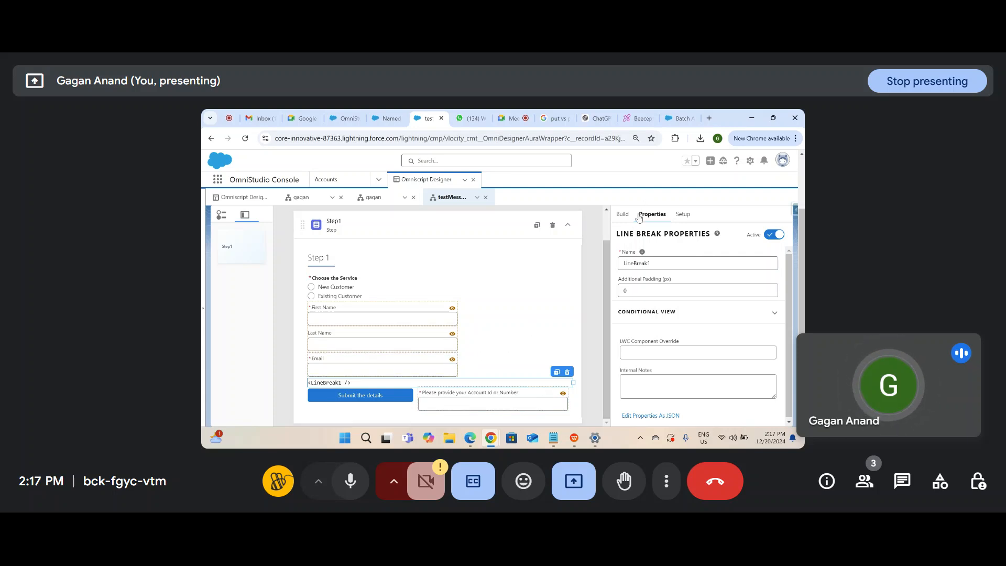
pyautogui.click(622, 215)
pyautogui.moveTo(661, 312)
pyautogui.mouseDown()
pyautogui.moveTo(680, 326)
pyautogui.moveTo(419, 397)
pyautogui.mouseUp()
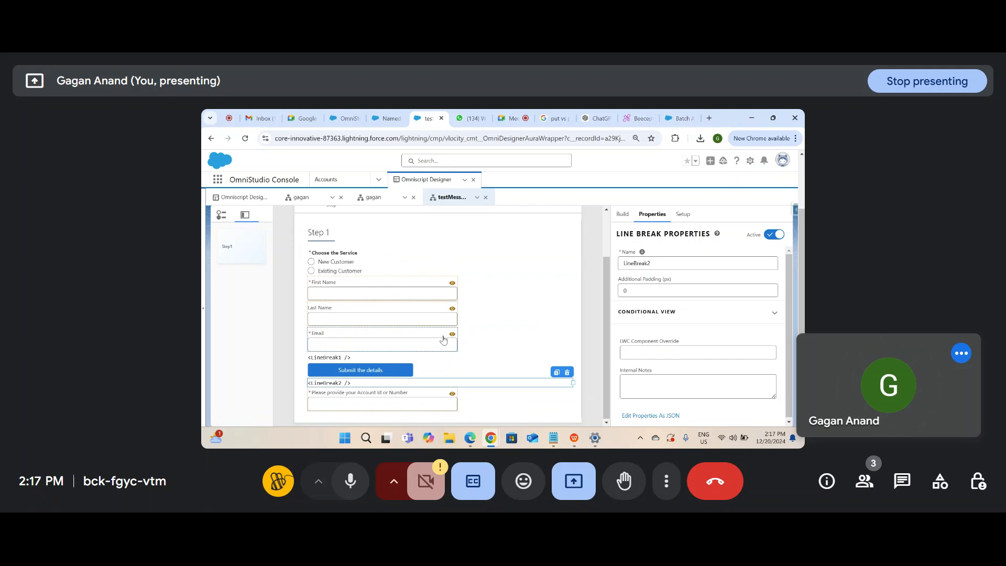
pyautogui.scroll(2, 444, 341)
pyautogui.scroll(-2, 444, 346)
pyautogui.scroll(2, 444, 346)
pyautogui.moveTo(801, 244); pyautogui.dragTo(803, 190)
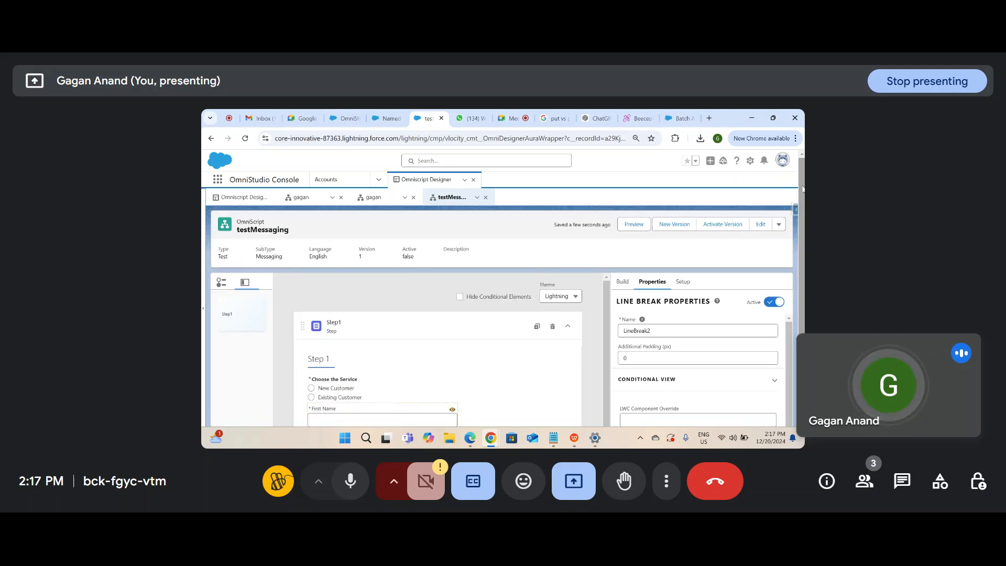
# Step: Add the show rule Choosetheservice equals New Customer to Submit the details, then preview
pyautogui.click(634, 224)
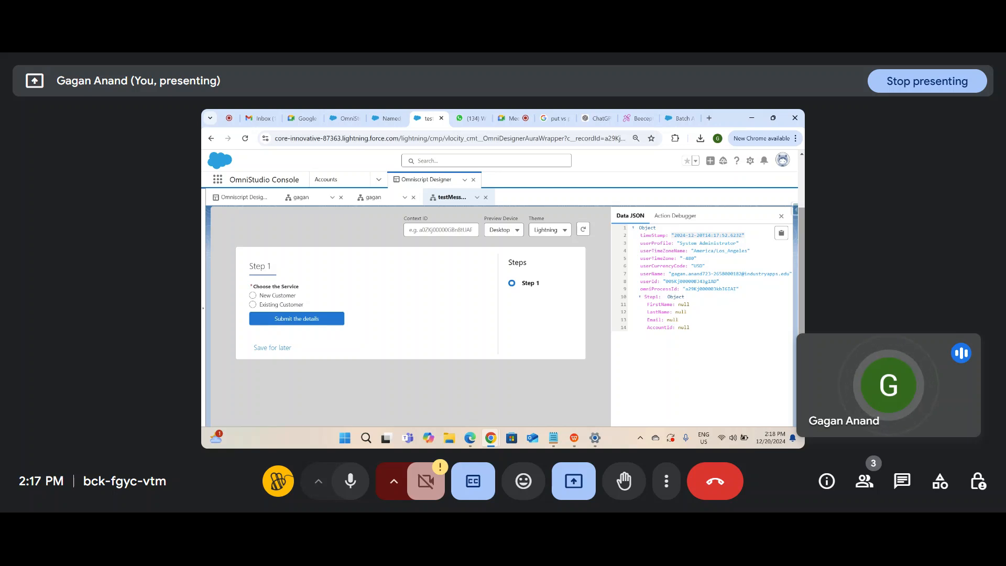
pyautogui.moveTo(802, 246); pyautogui.dragTo(787, 149)
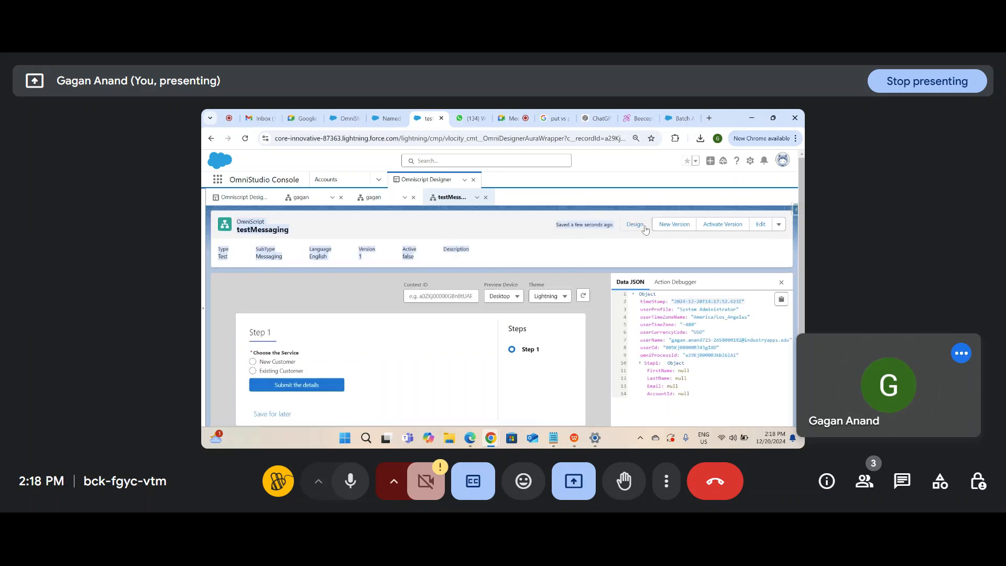
pyautogui.scroll(-4, 362, 402)
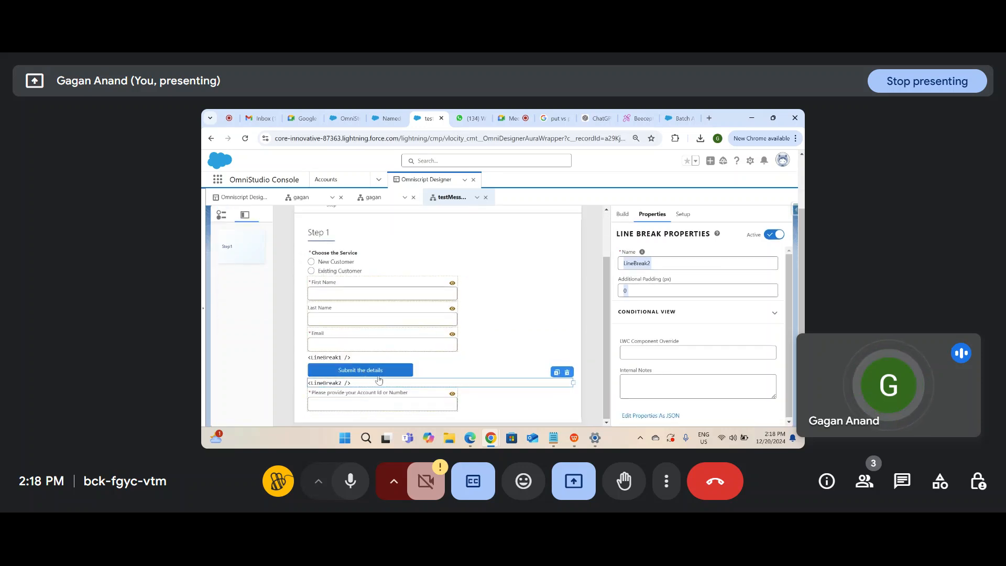
pyautogui.click(377, 370)
pyautogui.scroll(-5, 654, 388)
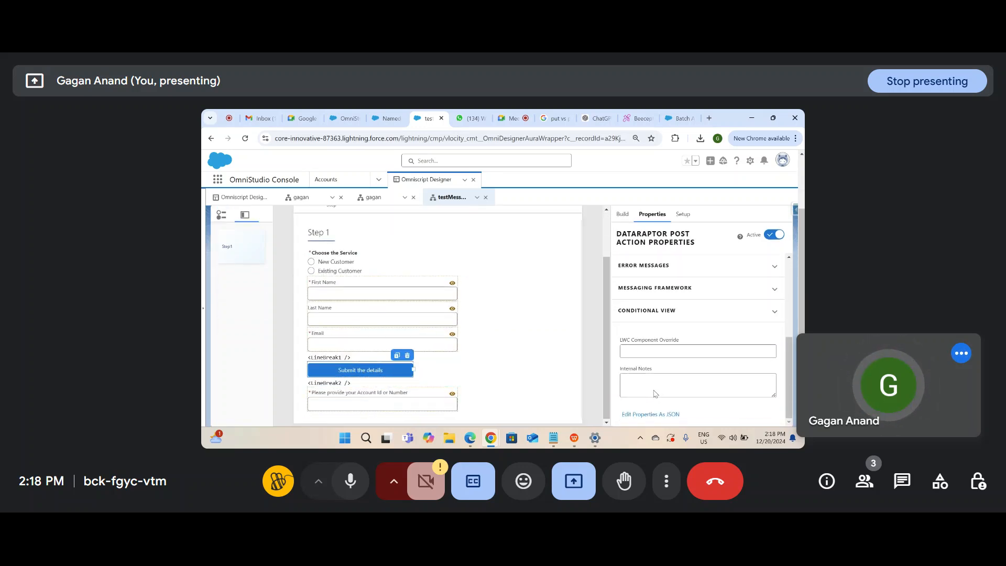
pyautogui.click(658, 310)
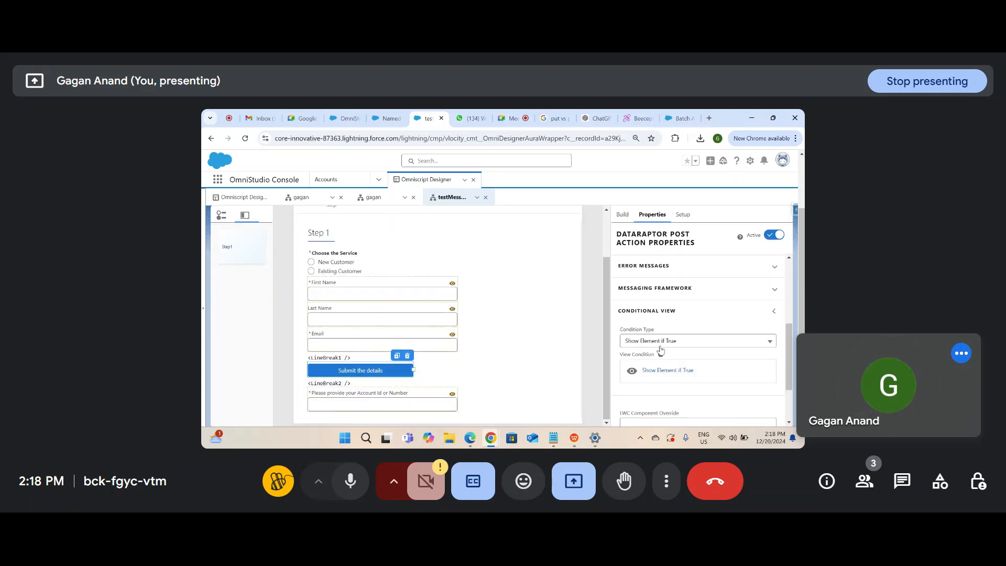
pyautogui.click(659, 370)
pyautogui.click(391, 309)
pyautogui.click(385, 336)
pyautogui.click(556, 306)
pyautogui.click(590, 328)
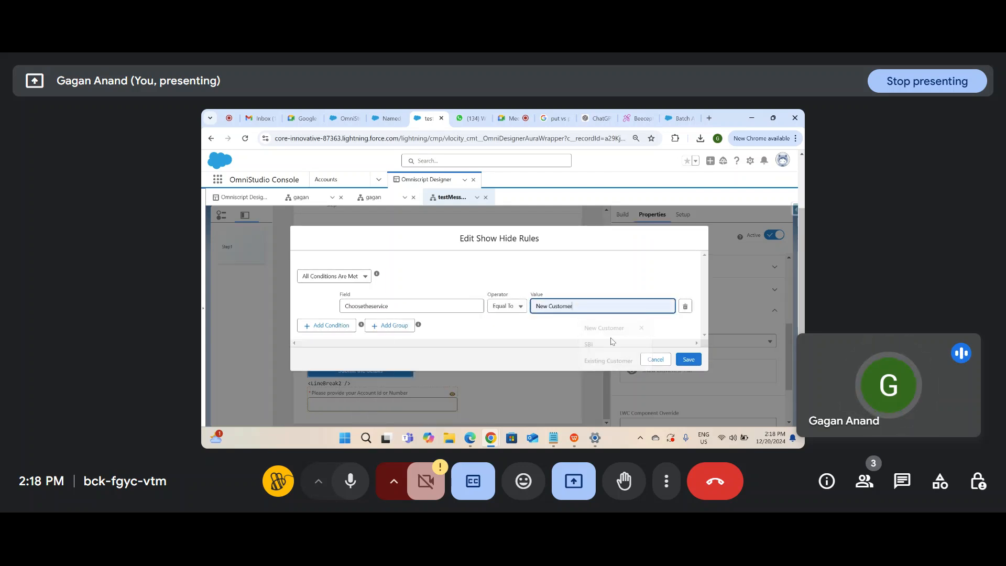
pyautogui.click(688, 360)
pyautogui.scroll(3, 413, 369)
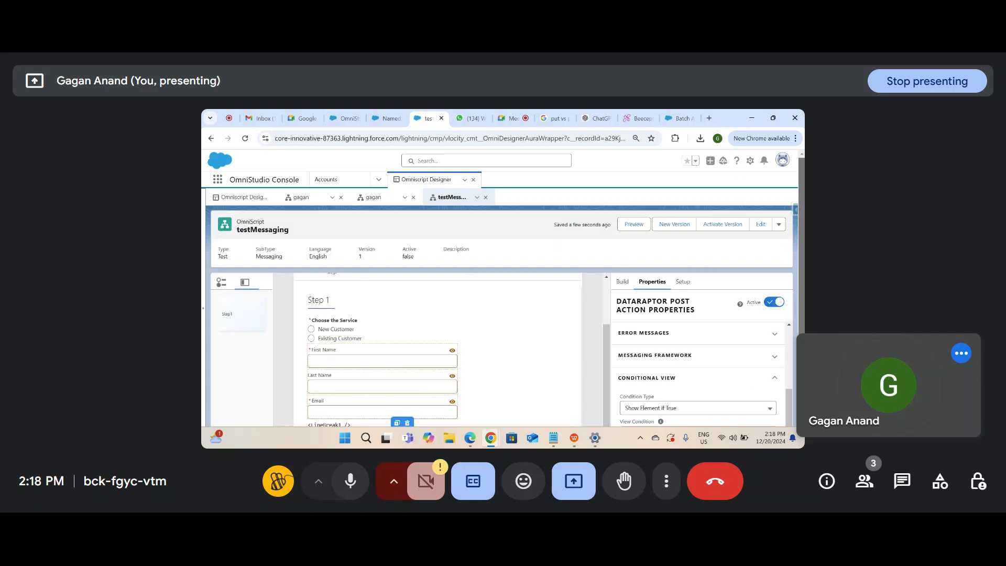
pyautogui.click(634, 224)
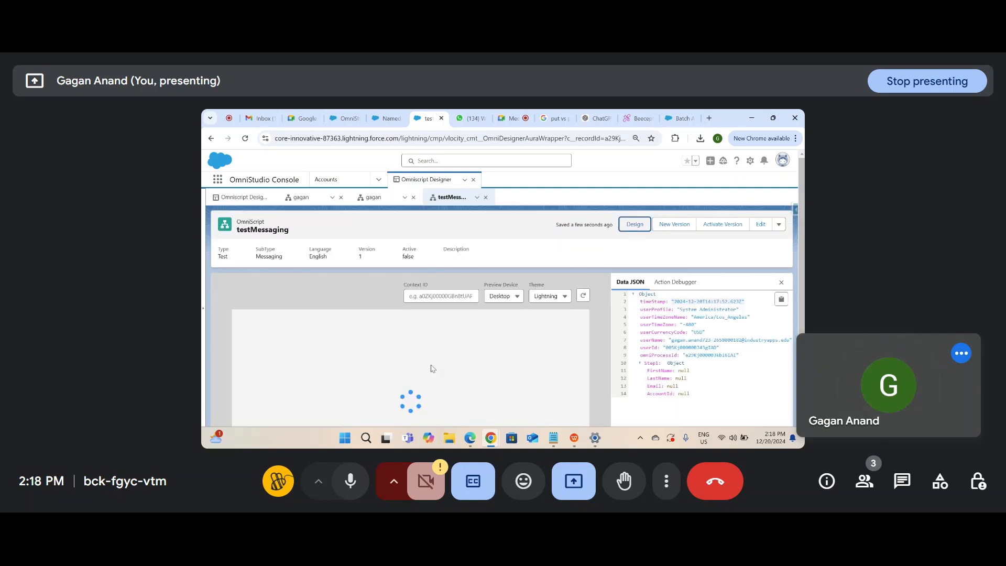
# Step: As a New Customer, fill Last Name, submit the details, dismiss the error, and return to Design
pyautogui.scroll(-2, 432, 368)
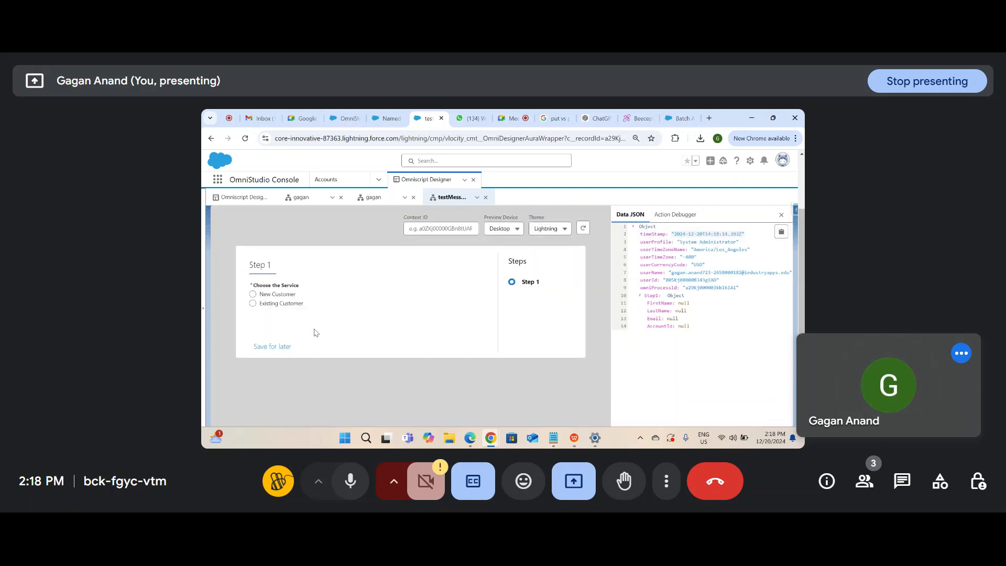
pyautogui.click(276, 295)
pyautogui.click(313, 351)
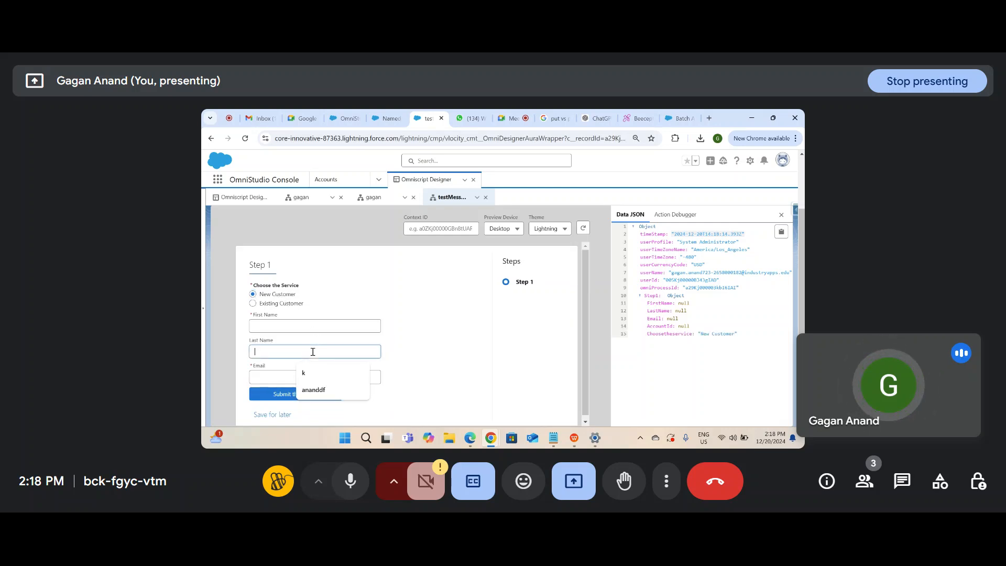
pyautogui.click(317, 397)
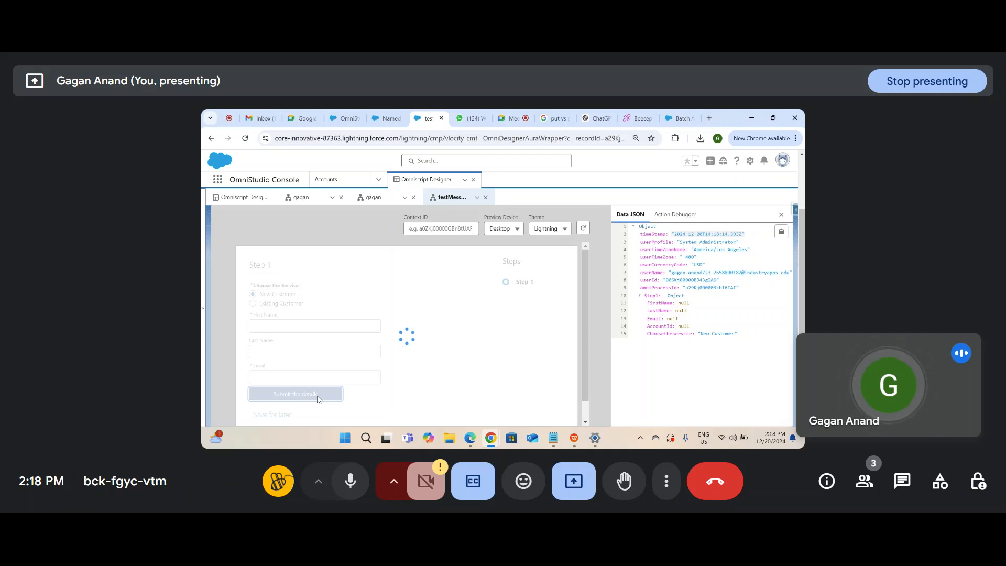
pyautogui.click(407, 344)
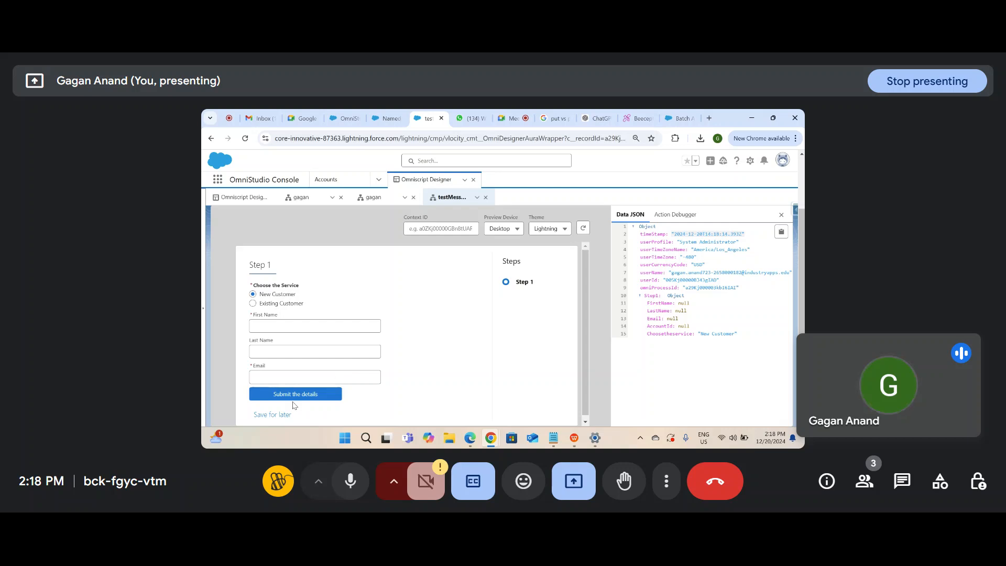
pyautogui.scroll(2, 800, 266)
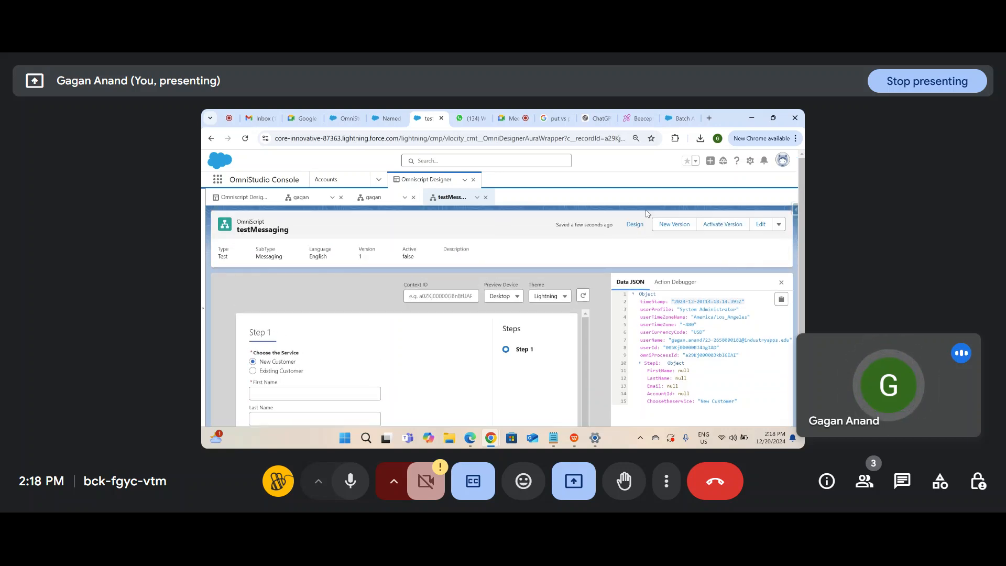
pyautogui.click(621, 224)
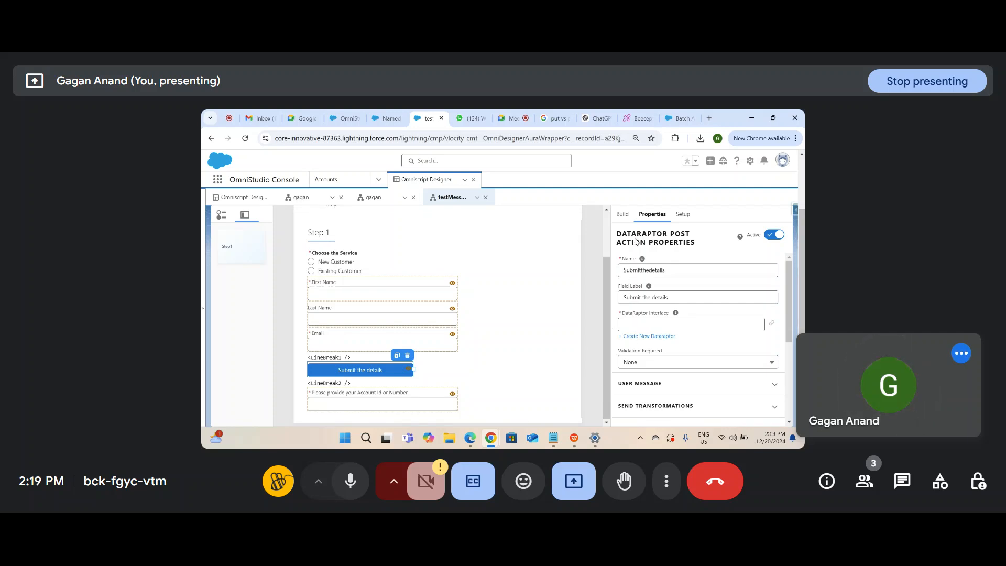
# Step: Add an Edit Block, EditBlock1, below the Account Id field in Step 1
pyautogui.click(621, 215)
pyautogui.click(657, 234)
pyautogui.write('edit')
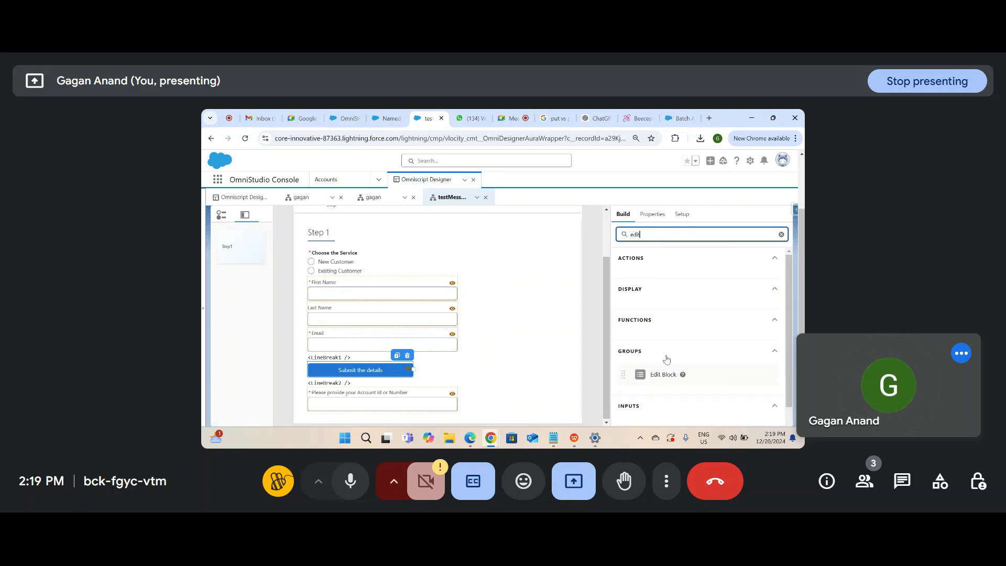
pyautogui.moveTo(663, 374); pyautogui.dragTo(453, 400)
pyautogui.scroll(-1, 547, 337)
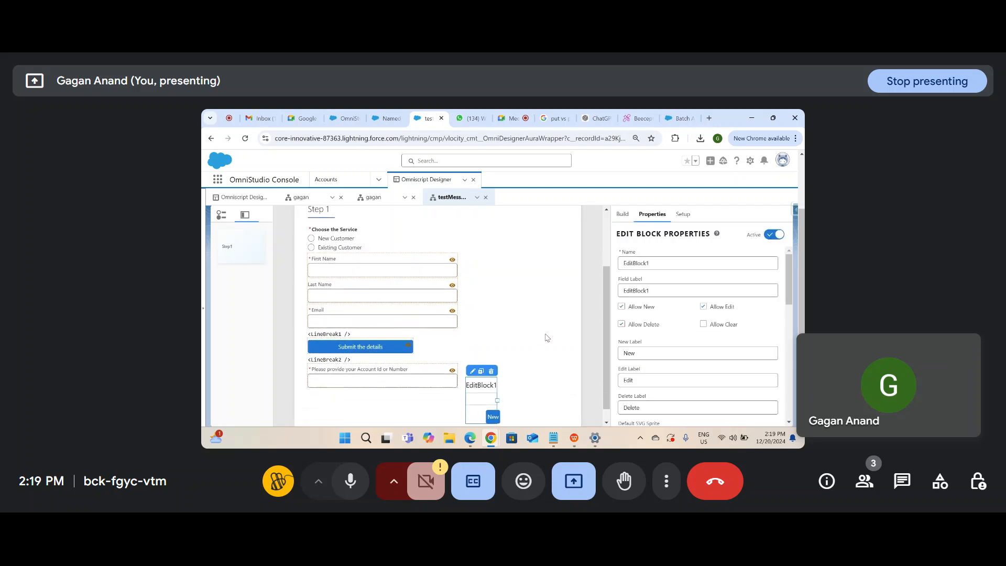
pyautogui.scroll(-1, 693, 340)
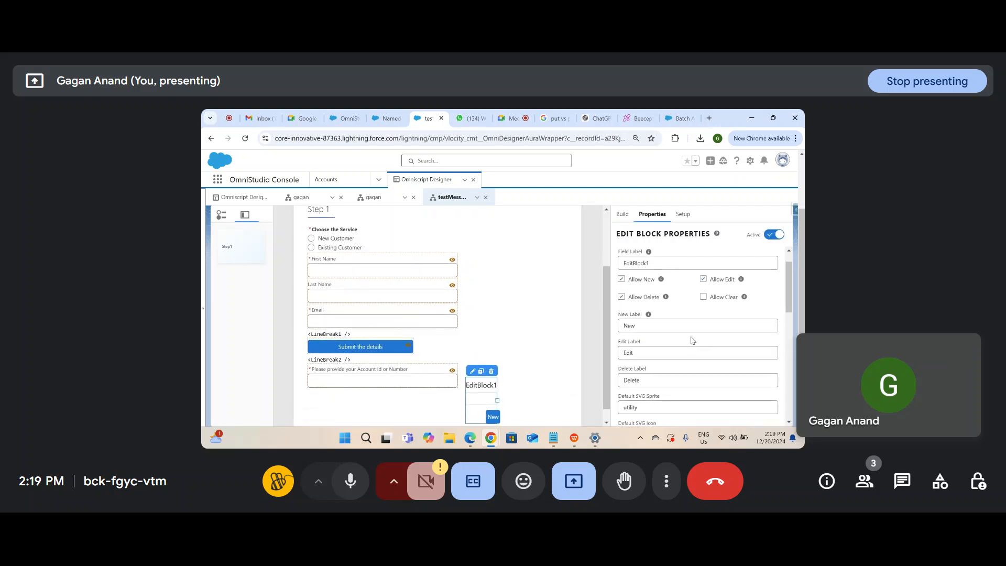
pyautogui.scroll(-5, 692, 340)
pyautogui.scroll(-4, 690, 339)
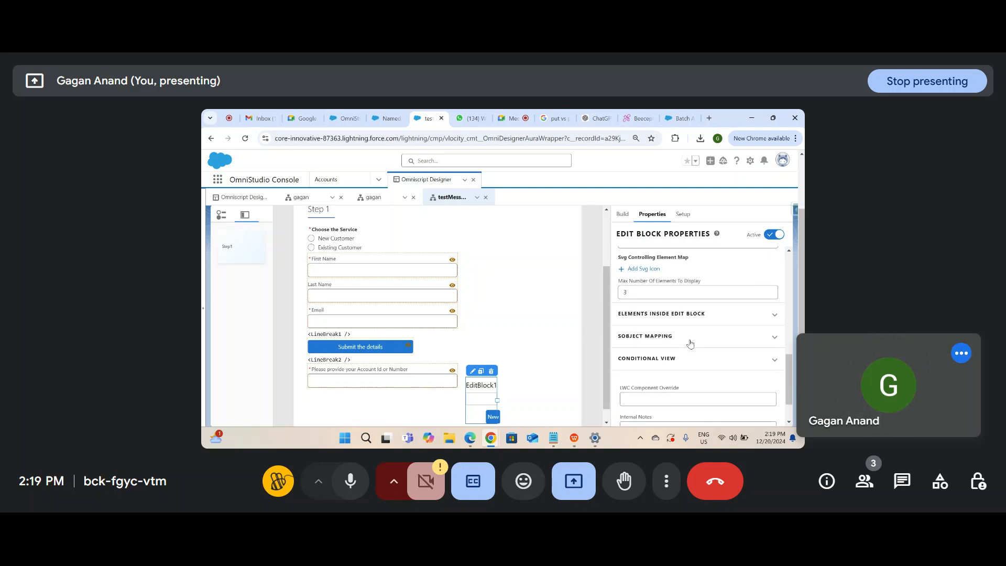
# Step: Expand EditBlock1's elements and review its Element Name and Element Type columns
pyautogui.click(700, 321)
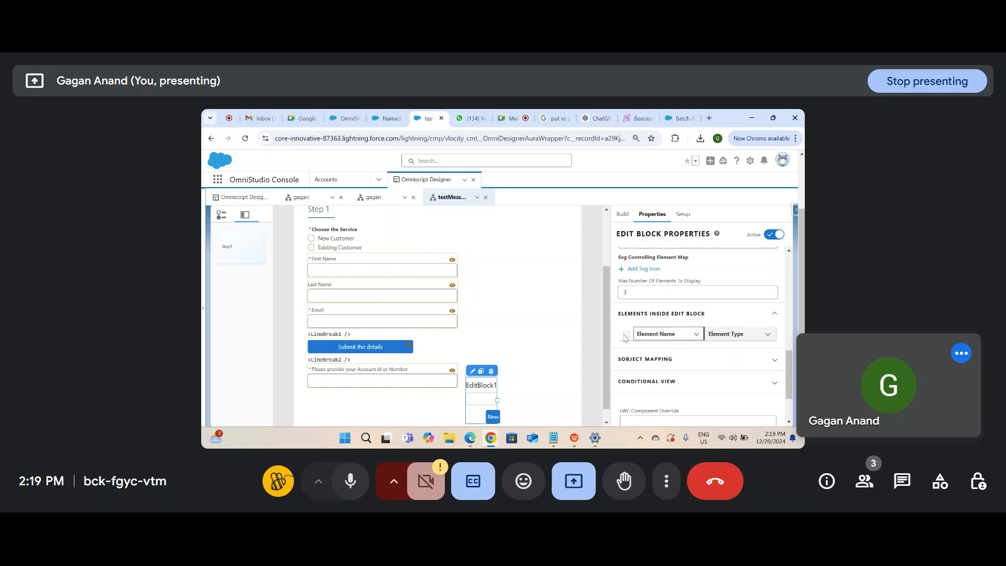
pyautogui.click(718, 339)
pyautogui.scroll(2, 753, 345)
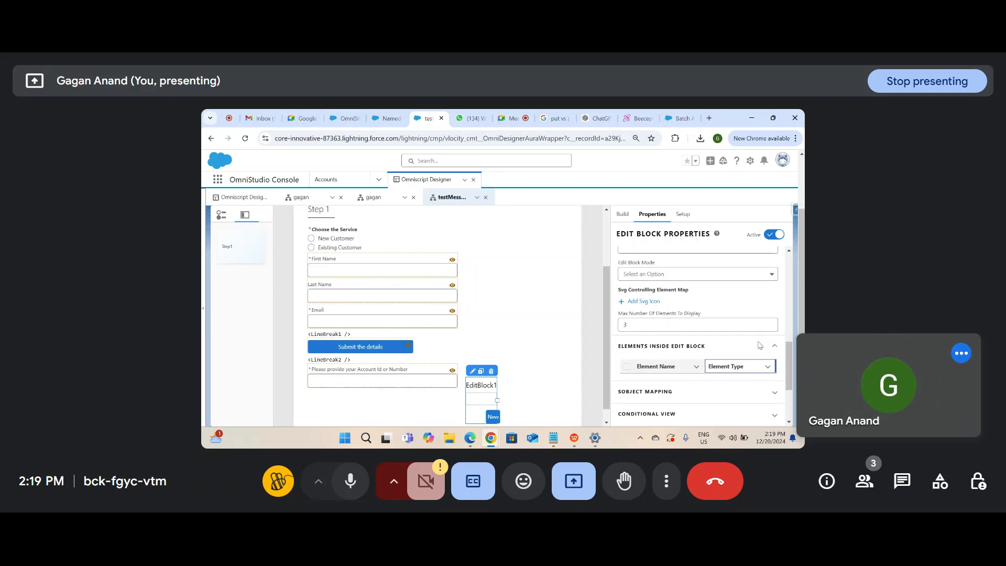
pyautogui.click(486, 387)
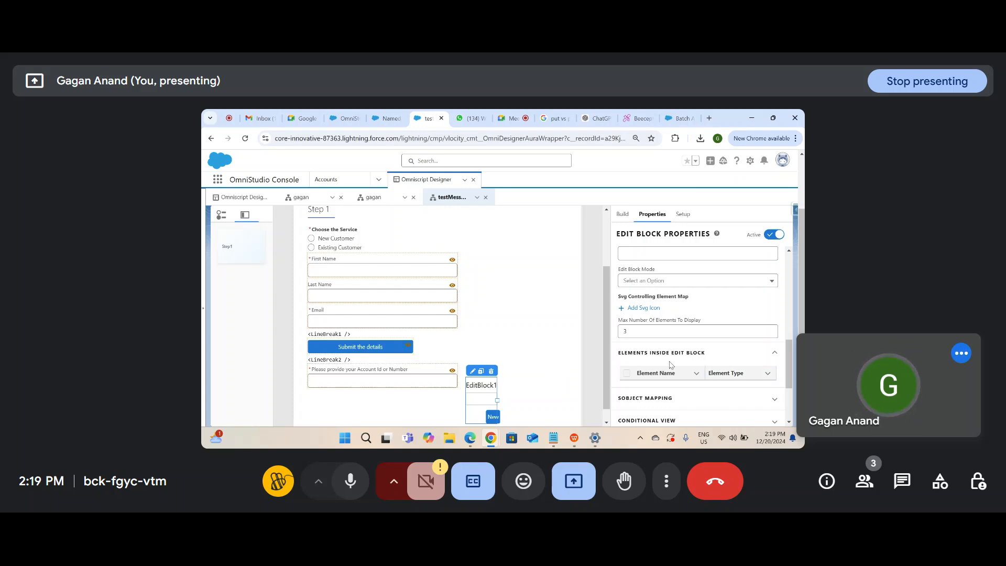
pyautogui.scroll(4, 670, 362)
pyautogui.scroll(10, 670, 361)
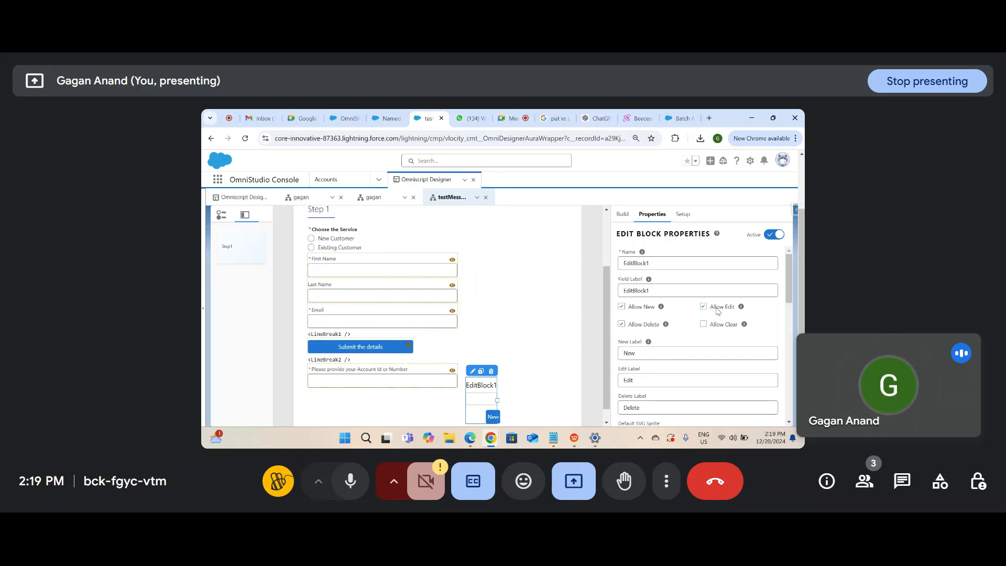
pyautogui.scroll(-2, 666, 376)
pyautogui.scroll(-4, 666, 376)
pyautogui.scroll(-2, 667, 376)
pyautogui.scroll(-2, 675, 343)
# Step: Set EditBlock1's Edit Block Mode to Table
pyautogui.click(689, 327)
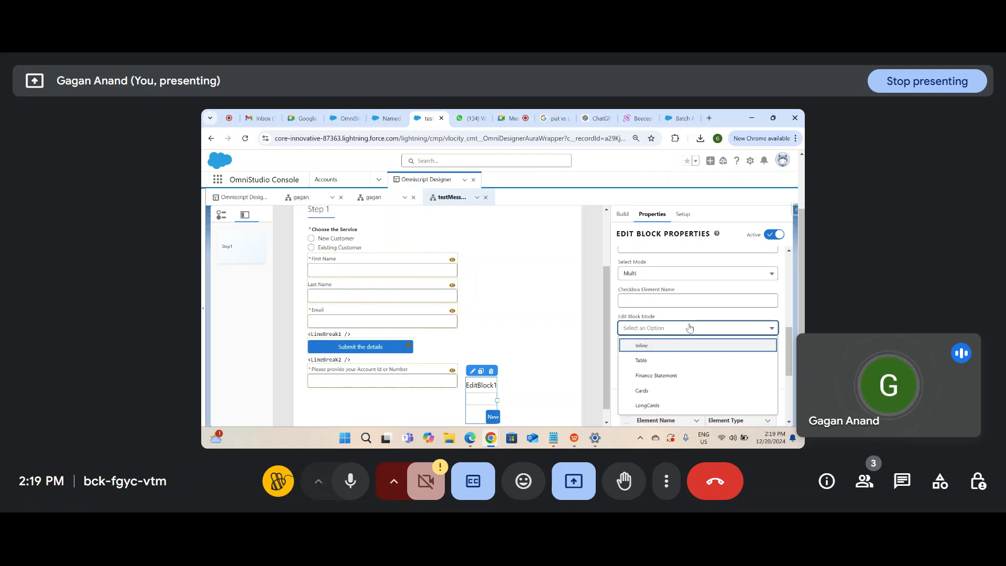
pyautogui.click(668, 361)
pyautogui.scroll(-1, 671, 363)
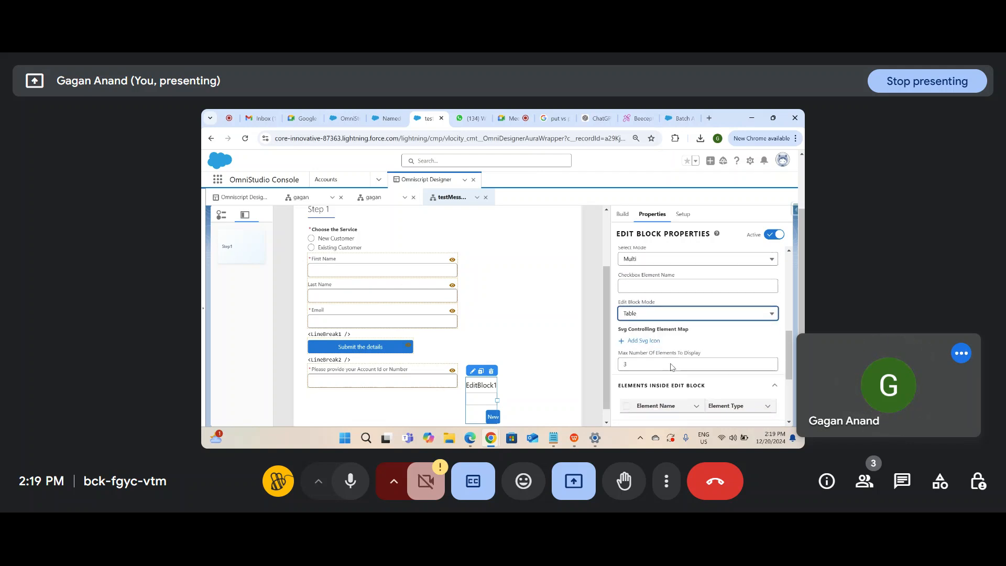
pyautogui.scroll(-1, 670, 364)
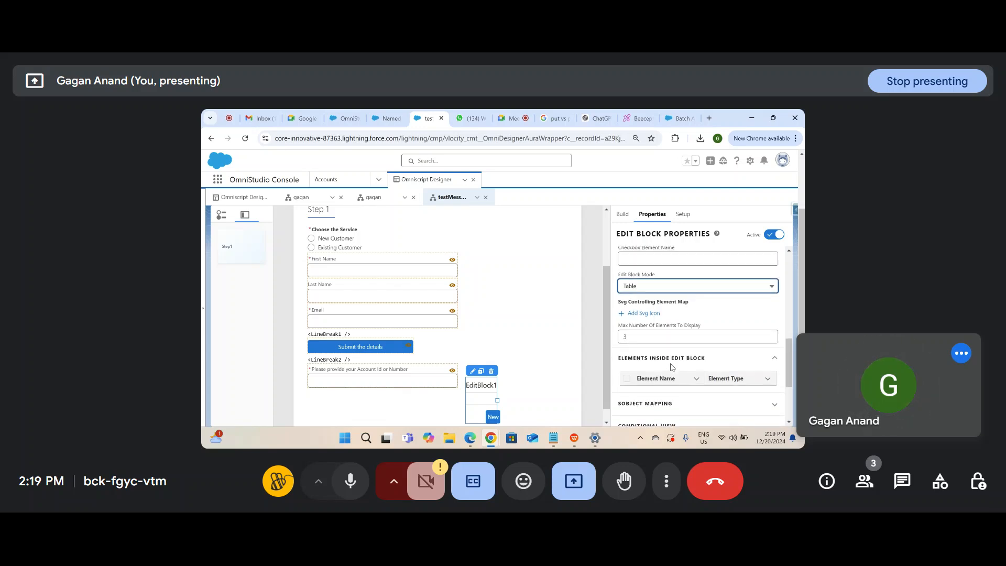
pyautogui.scroll(-2, 670, 366)
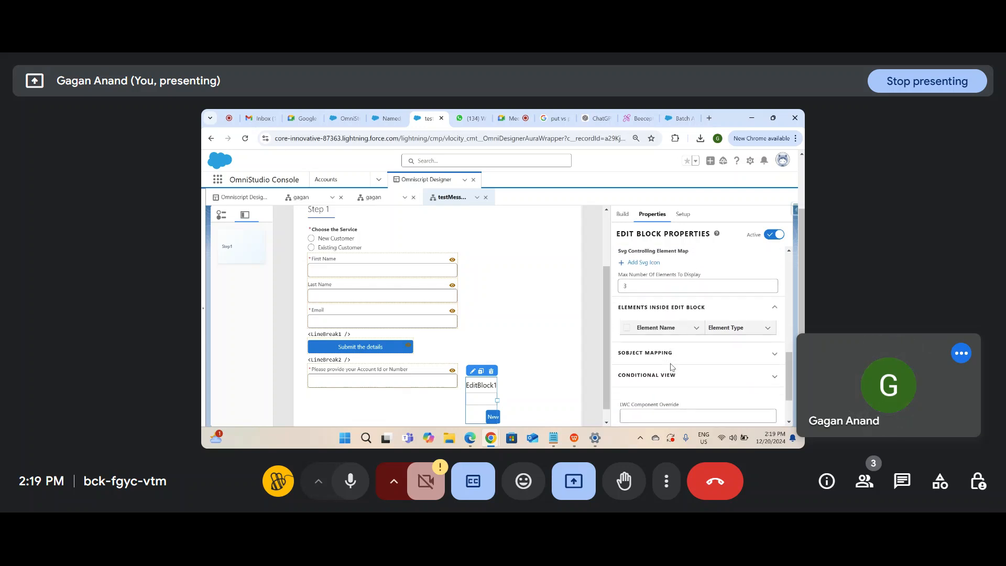
pyautogui.scroll(-2, 671, 366)
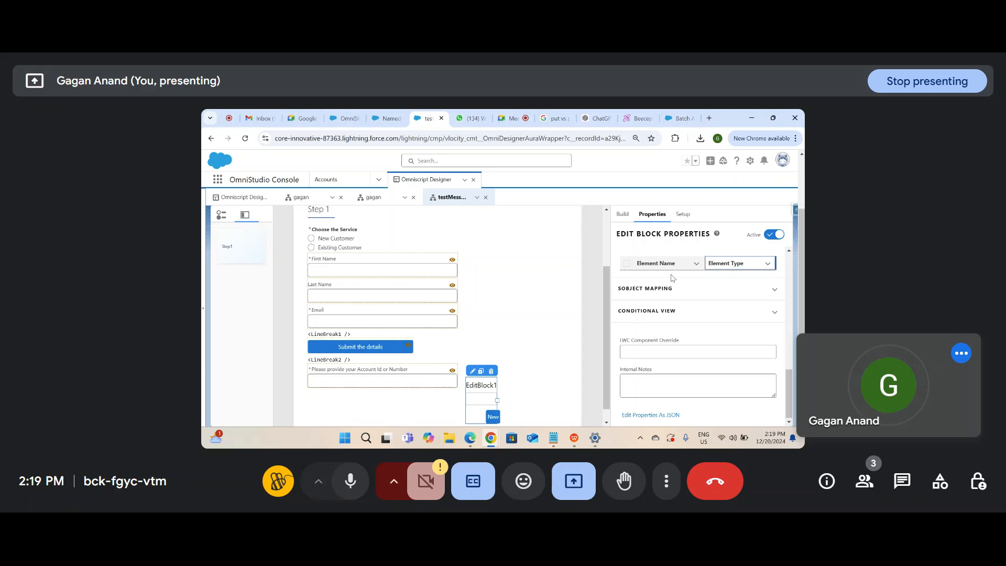
pyautogui.click(757, 265)
pyautogui.scroll(3, 598, 307)
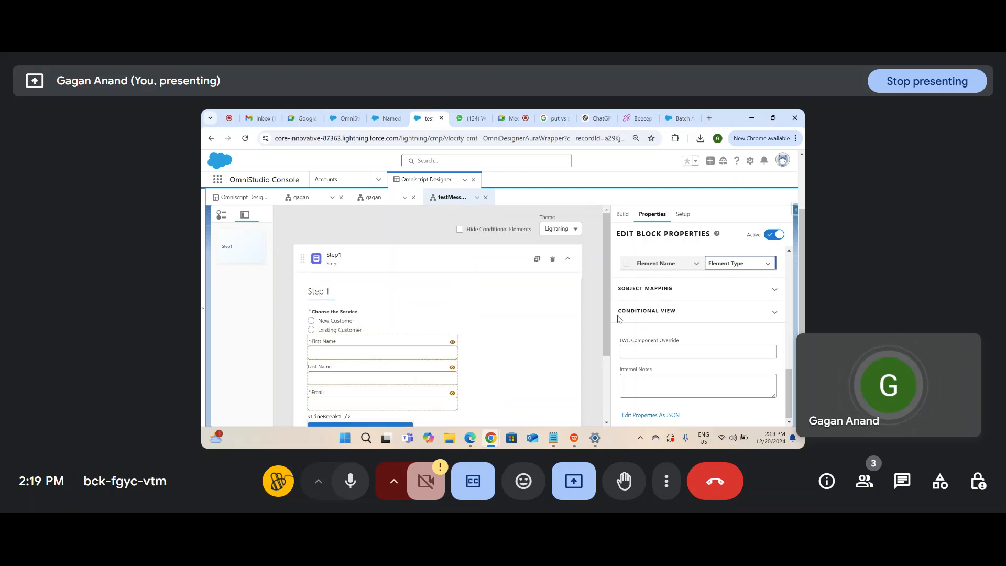
pyautogui.scroll(2, 598, 308)
# Step: Search the Build elements for 'line' and drop a Line Break above EditBlock1
pyautogui.click(622, 281)
pyautogui.click(650, 305)
pyautogui.moveTo(650, 305); pyautogui.dragTo(587, 297)
pyautogui.write('lien')
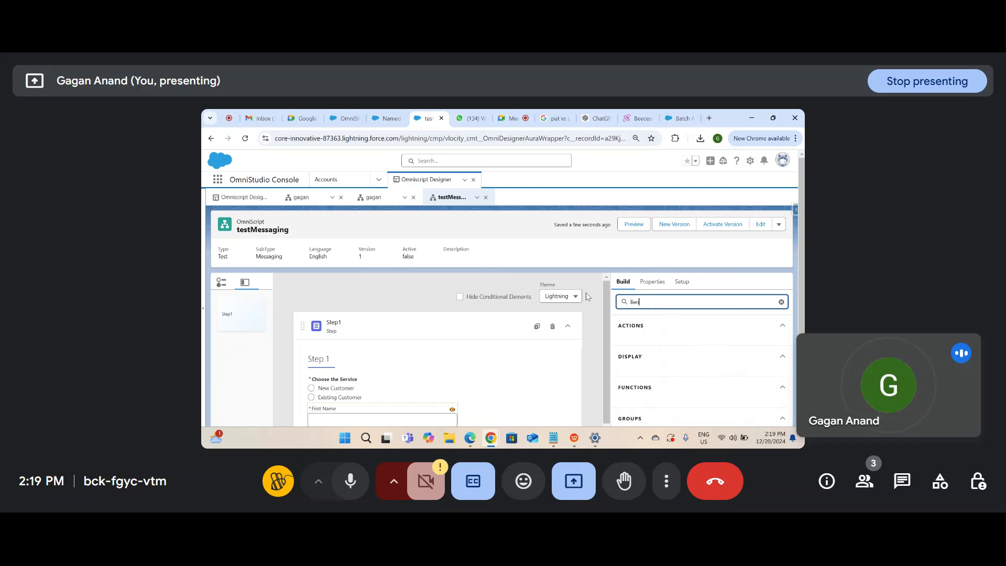
pyautogui.press('BackSpace')
pyautogui.write('ne')
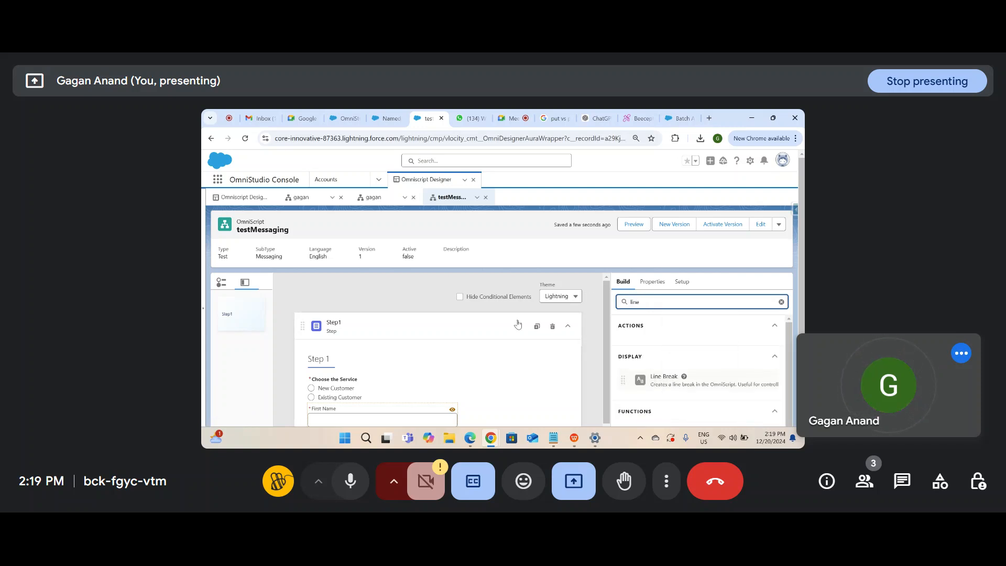
pyautogui.scroll(-2, 741, 313)
pyautogui.scroll(-2, 587, 358)
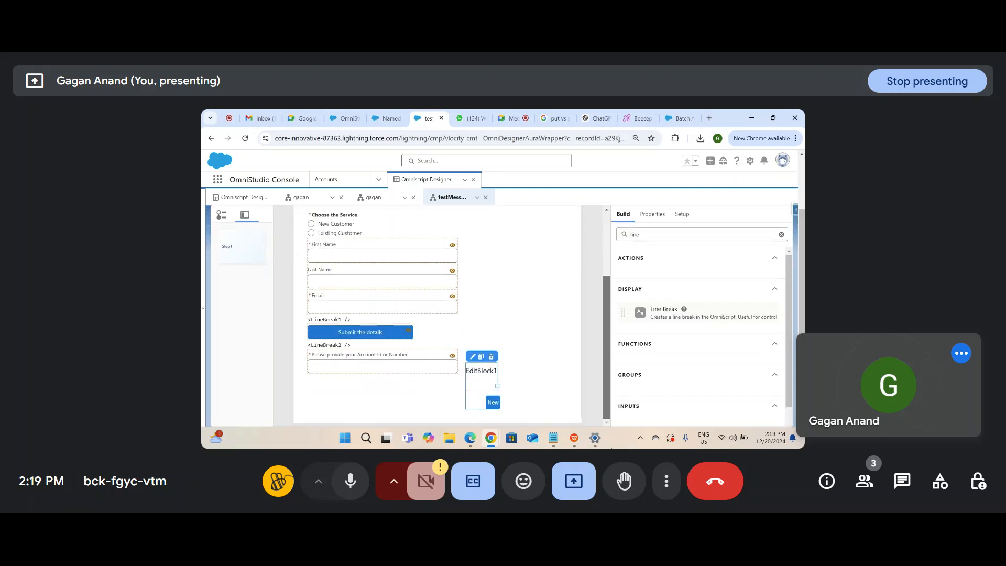
pyautogui.moveTo(646, 313); pyautogui.dragTo(456, 367)
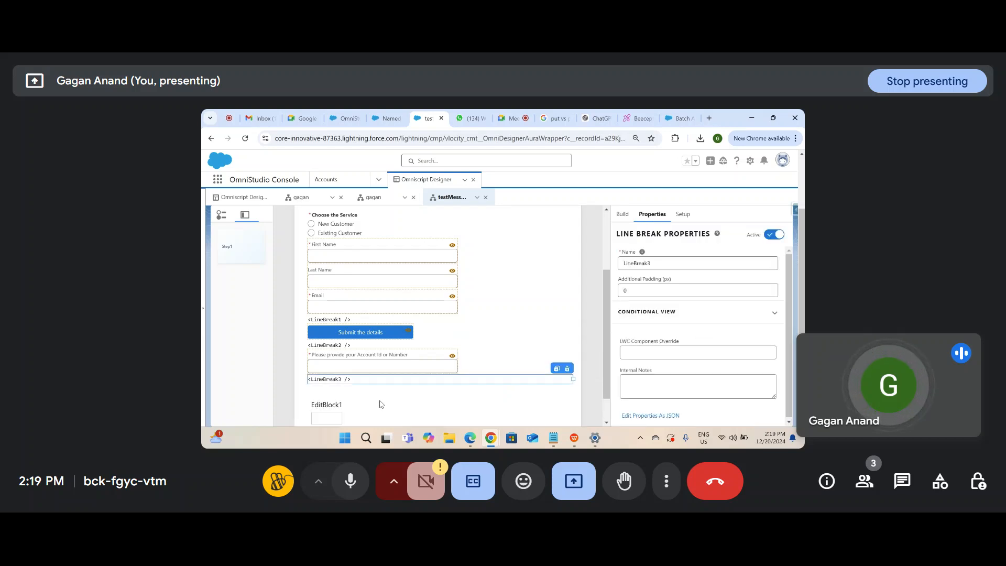
pyautogui.scroll(-1, 380, 404)
pyautogui.click(324, 386)
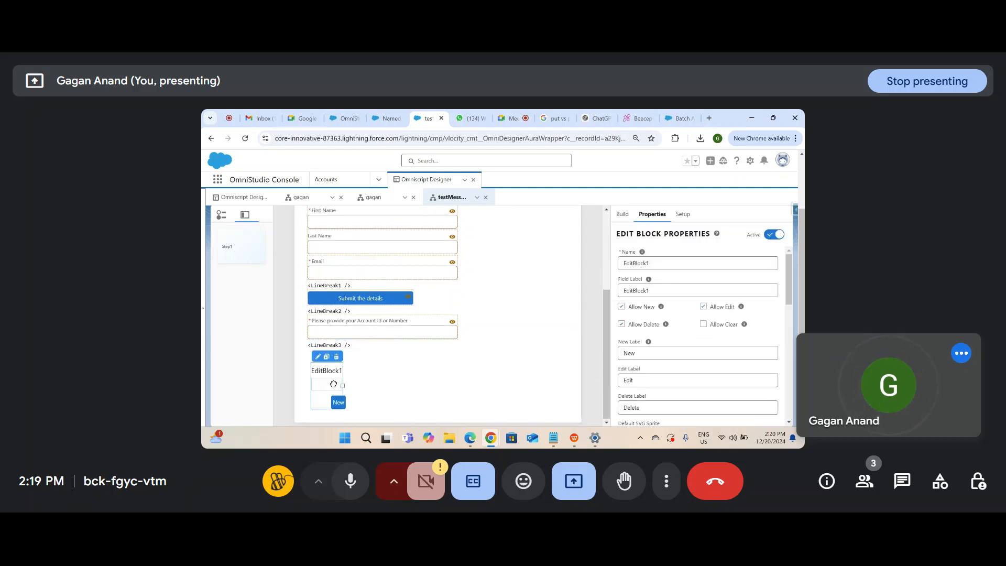
pyautogui.scroll(3, 449, 382)
pyautogui.scroll(-3, 449, 385)
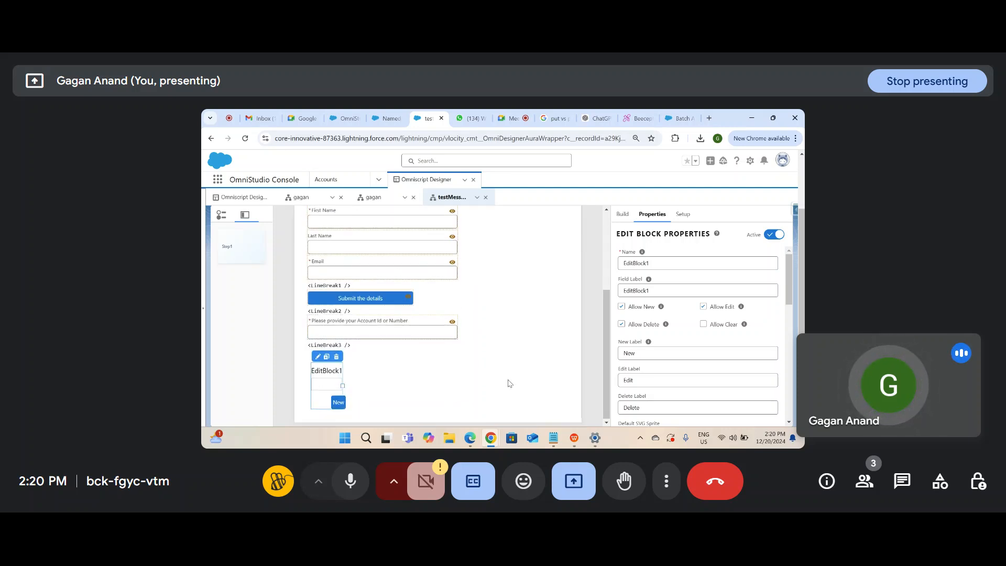
pyautogui.scroll(2, 477, 401)
# Step: Preview Step 1, choose Existing Customer and save the form for later
pyautogui.click(634, 223)
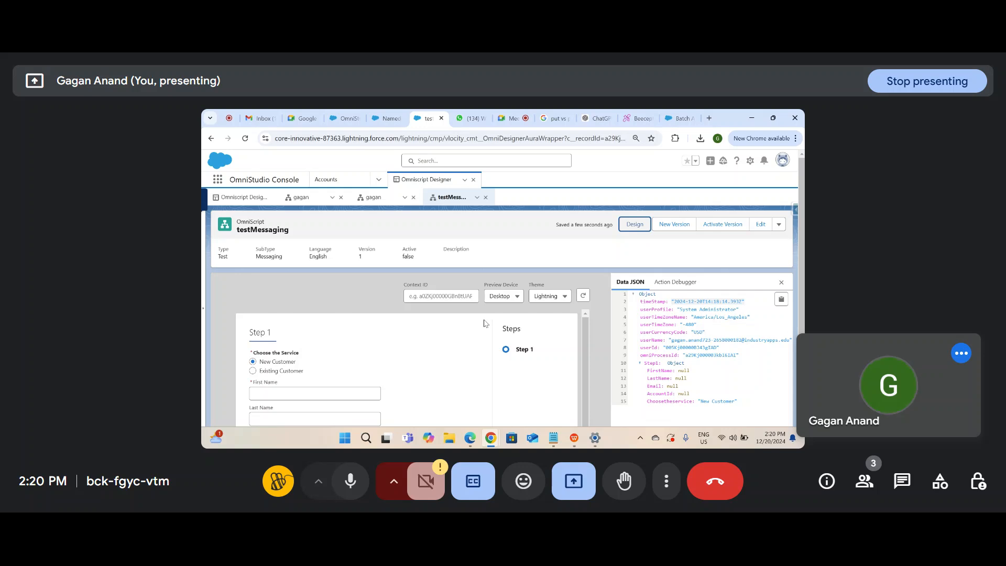
pyautogui.scroll(-2, 484, 323)
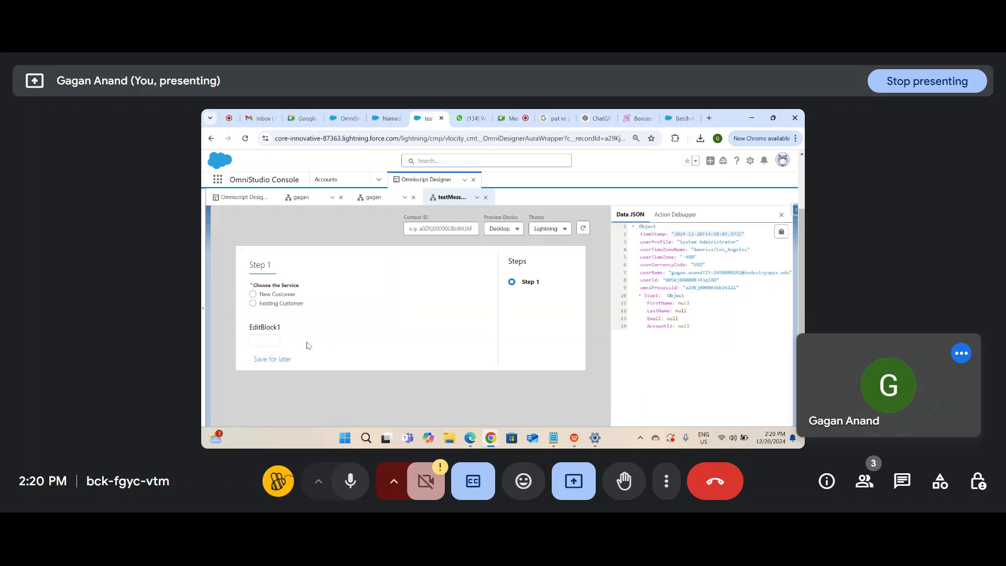
pyautogui.click(259, 304)
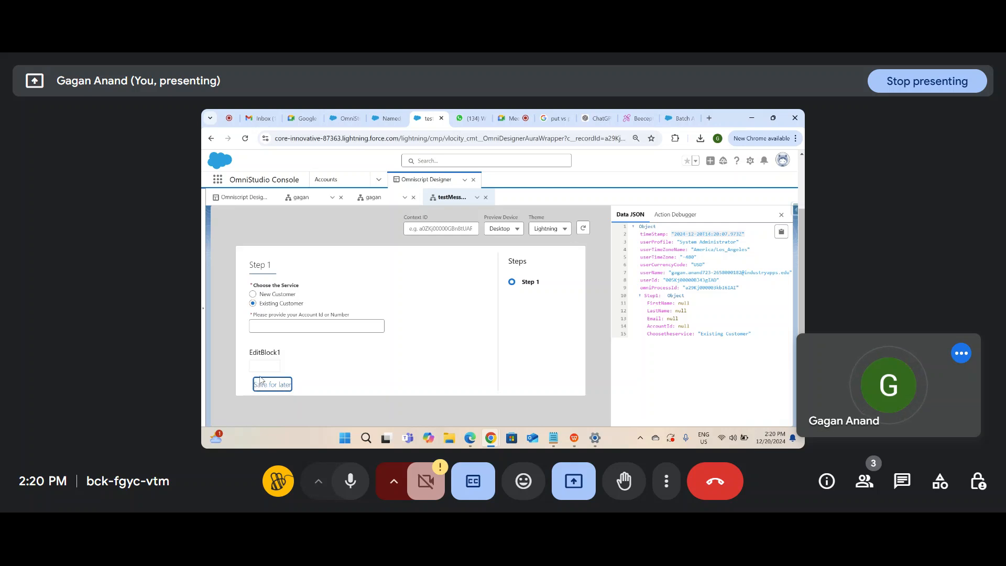
pyautogui.click(272, 384)
pyautogui.click(429, 331)
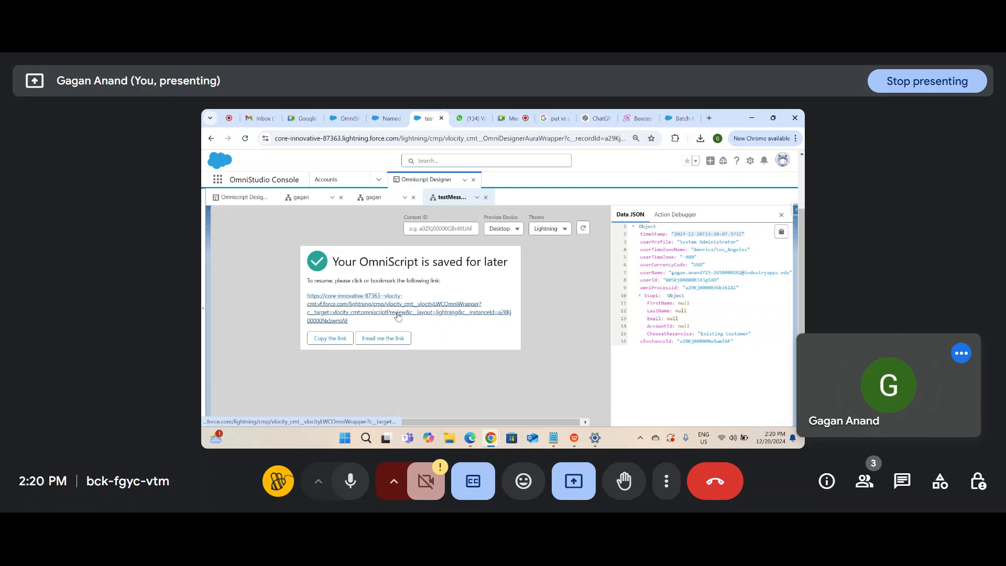
# Step: On a fresh preview, try New Customer and Existing Customer, and trigger the required Account Id error
pyautogui.click(581, 229)
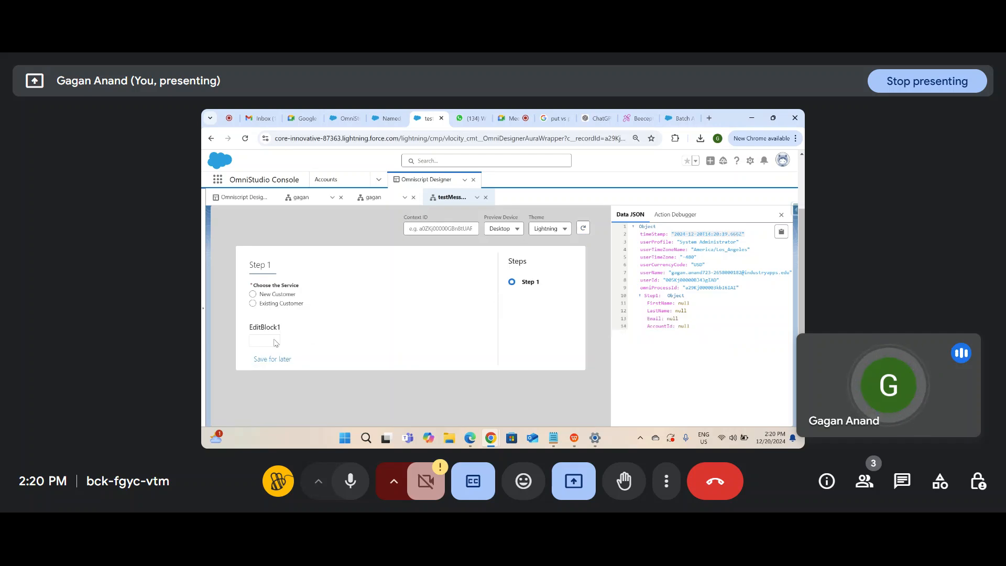
pyautogui.click(268, 296)
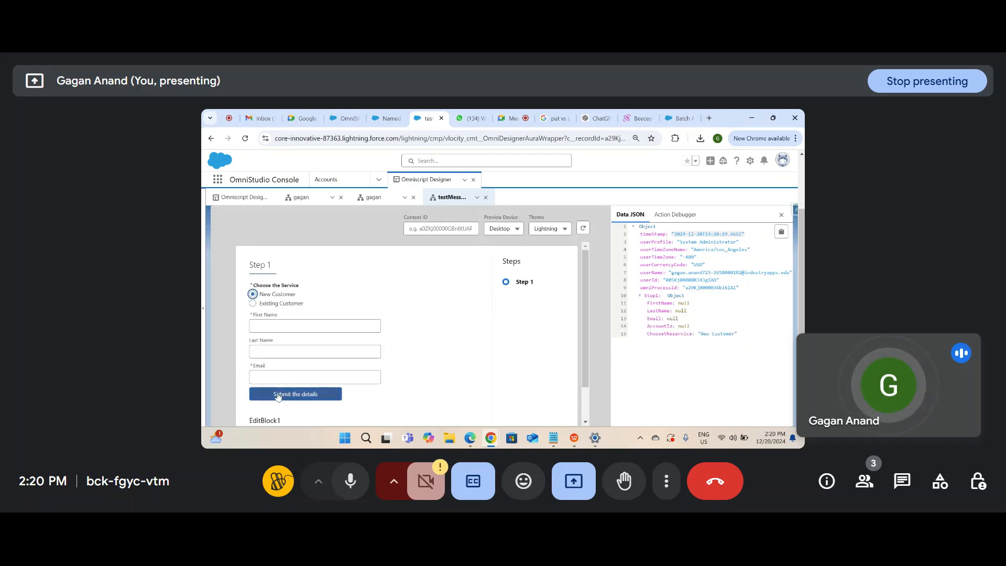
pyautogui.scroll(-2, 273, 390)
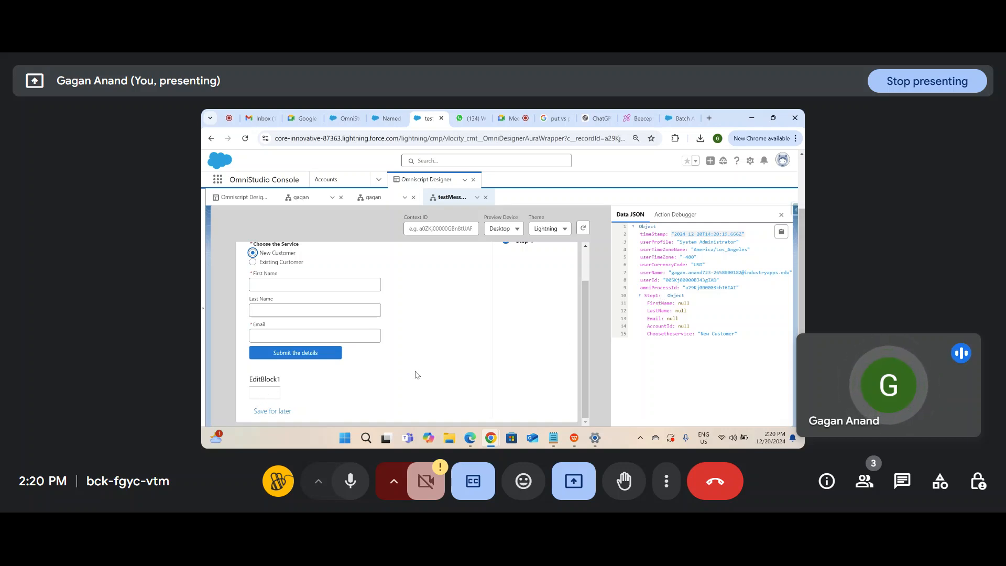
pyautogui.scroll(2, 321, 355)
pyautogui.click(297, 301)
pyautogui.click(294, 325)
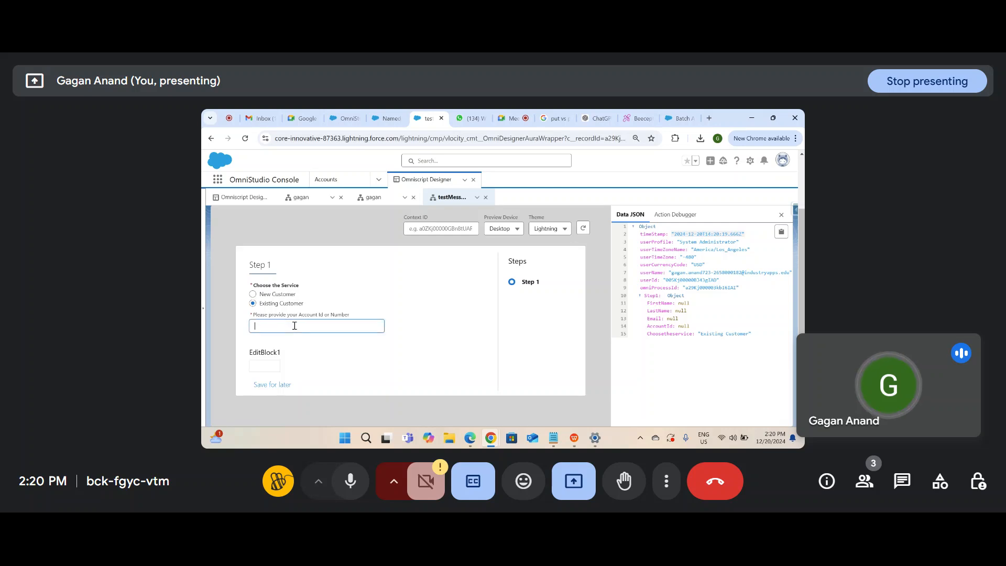
pyautogui.click(256, 360)
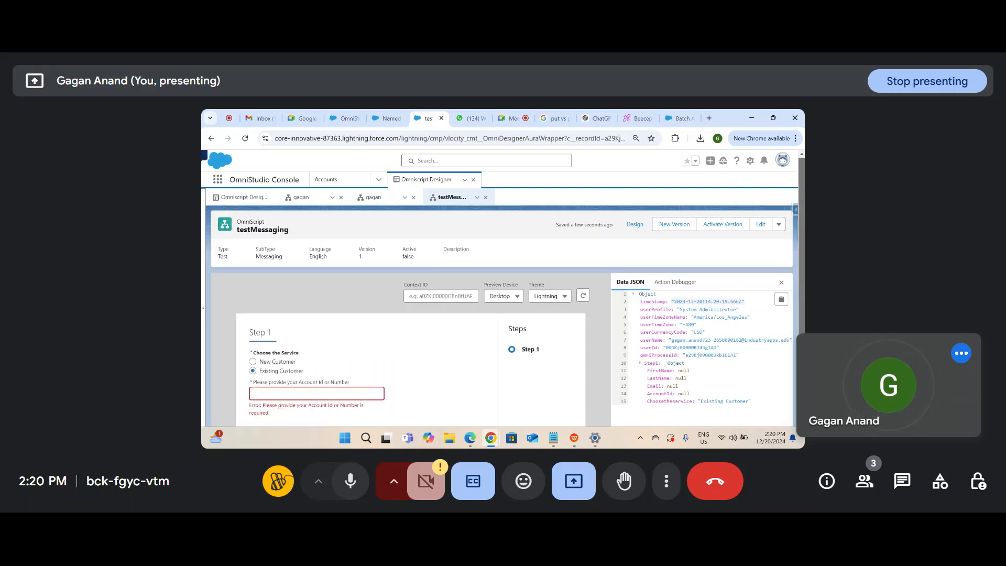
pyautogui.scroll(2, 797, 316)
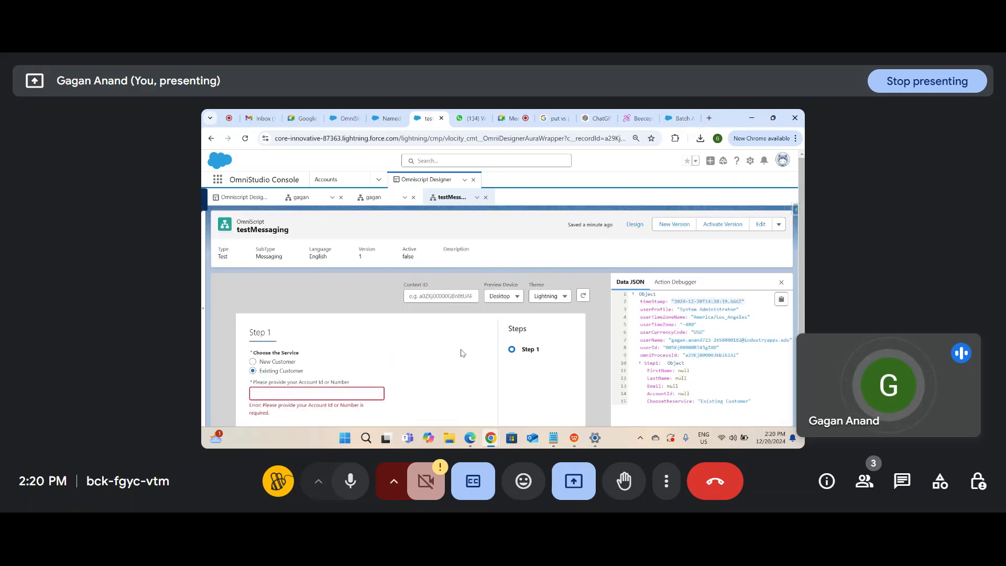
pyautogui.click(634, 223)
pyautogui.click(634, 224)
pyautogui.scroll(-2, 400, 370)
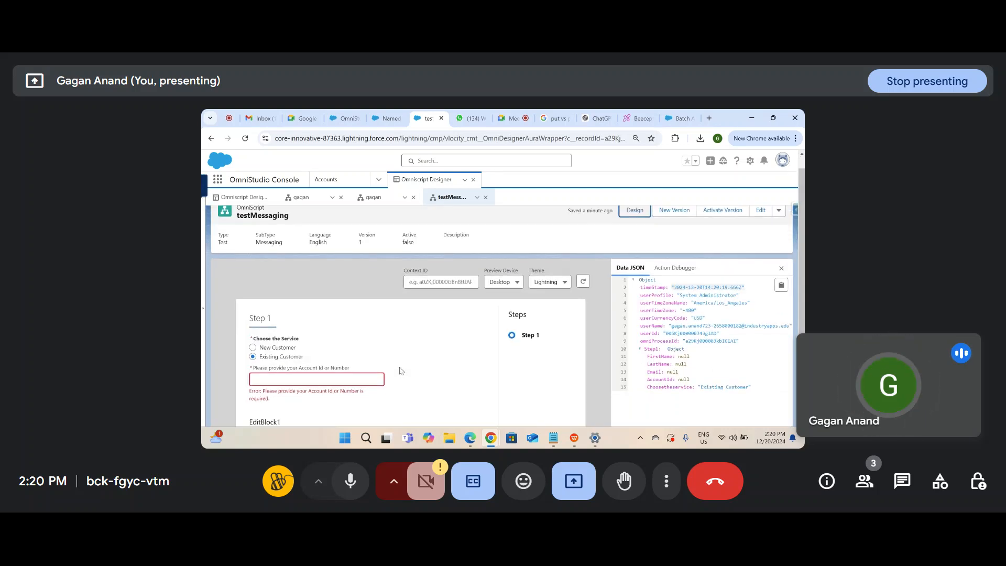
pyautogui.scroll(2, 400, 370)
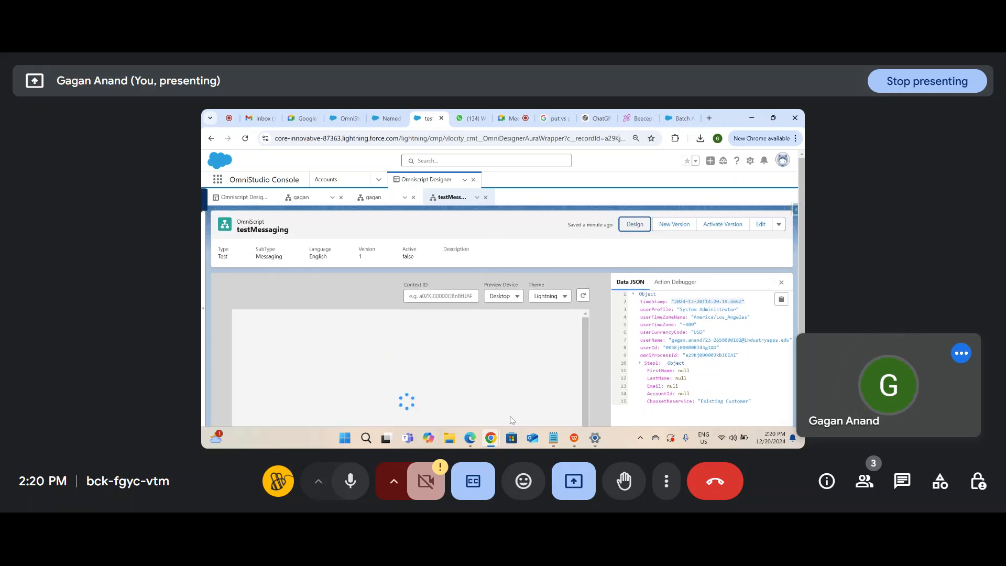
# Step: Back in design mode, change EditBlock1's field label to 'Edit Details'
pyautogui.click(643, 230)
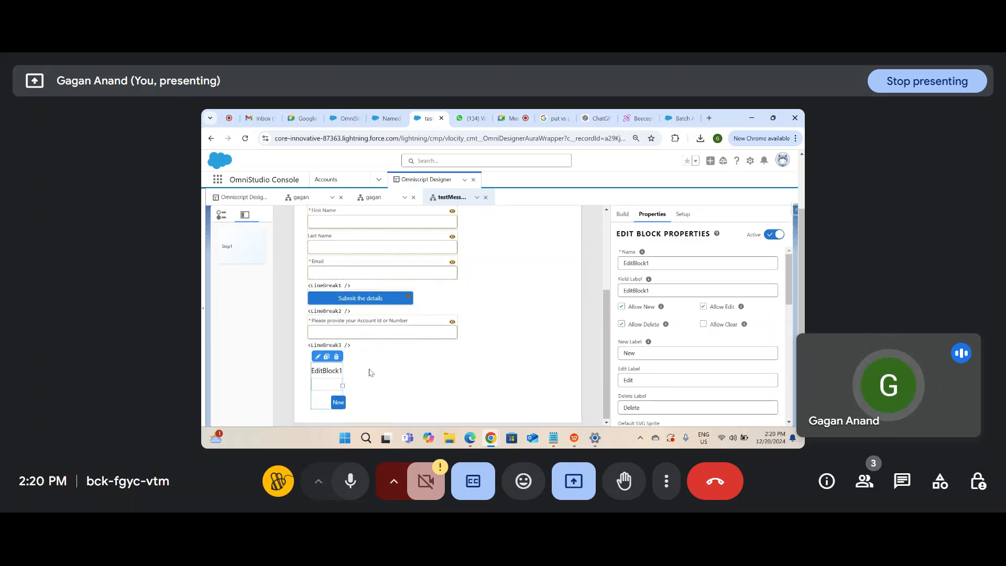
pyautogui.click(666, 260)
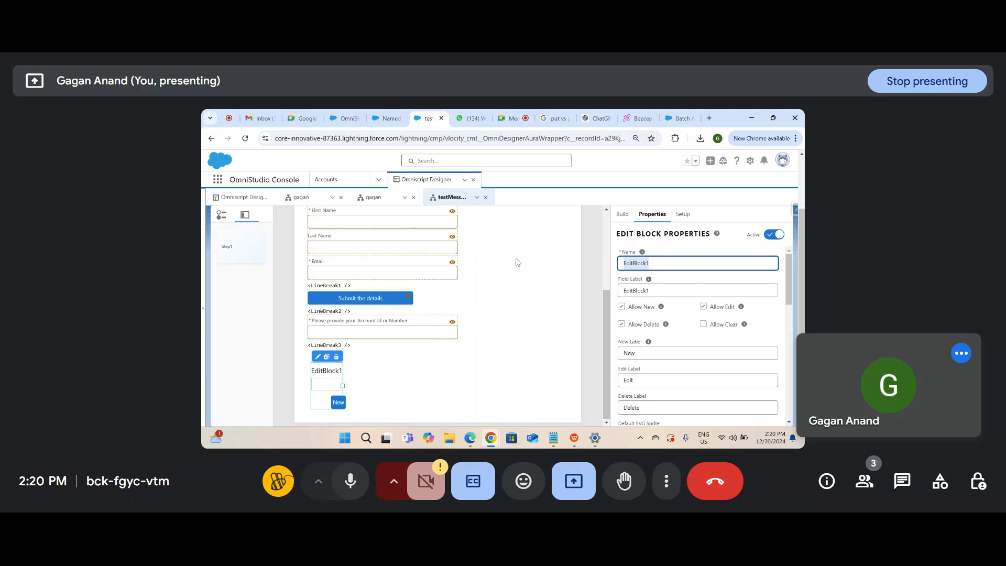
pyautogui.press('Tab')
pyautogui.write('E')
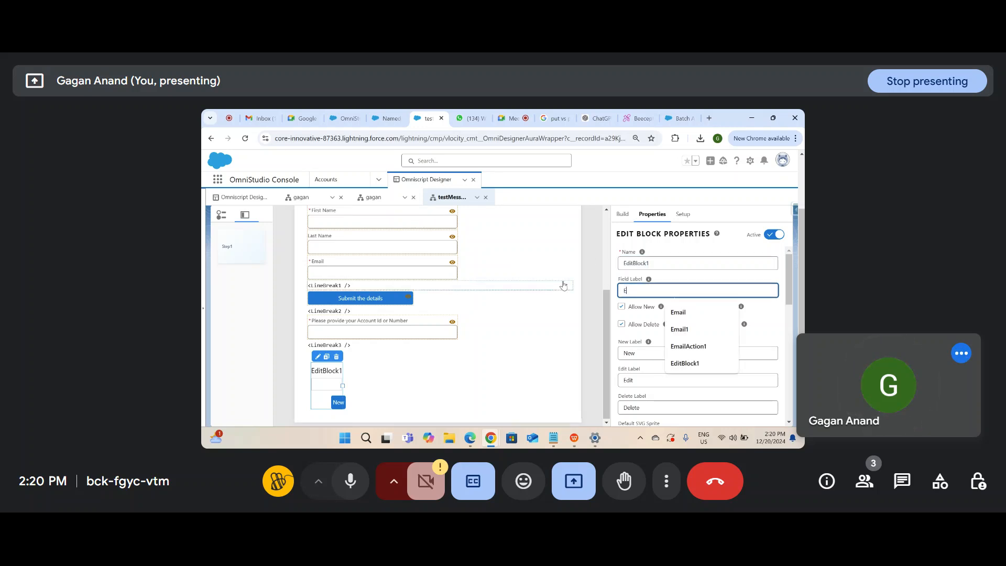
pyautogui.write('dit Details')
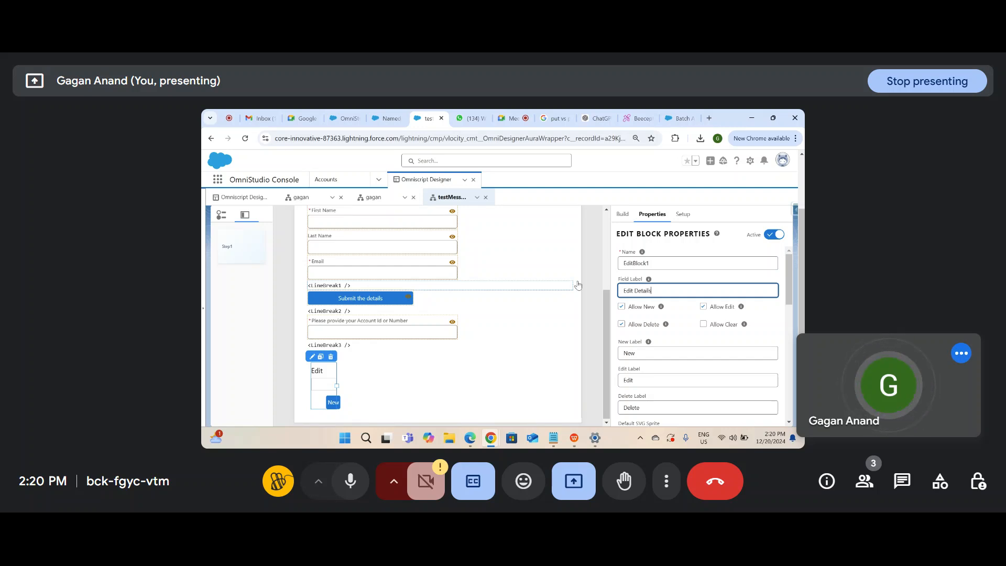
pyautogui.click(676, 276)
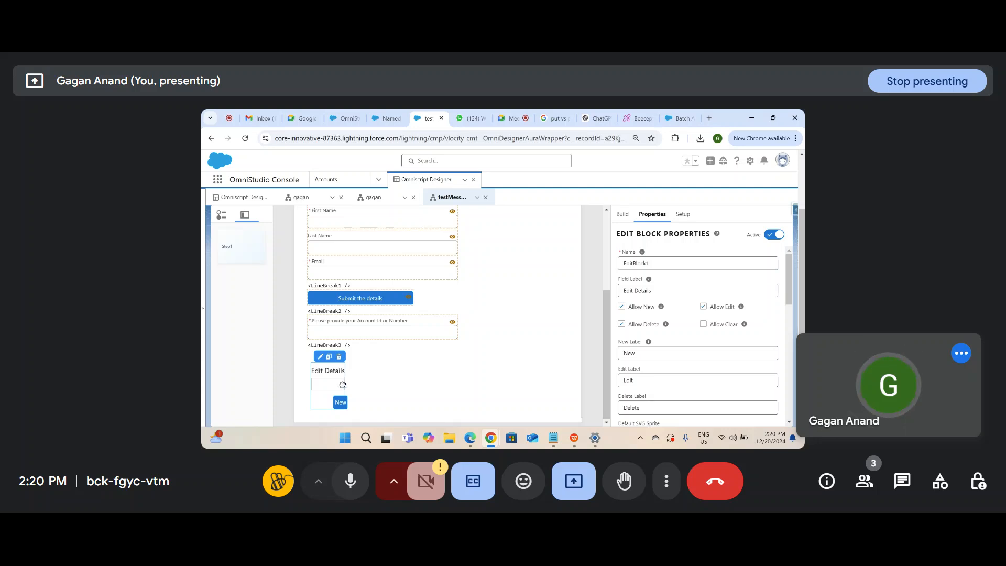
# Step: Reselect the Edit Details block and show its properties as JSON
pyautogui.click(327, 387)
pyautogui.click(327, 387)
pyautogui.scroll(-8, 696, 340)
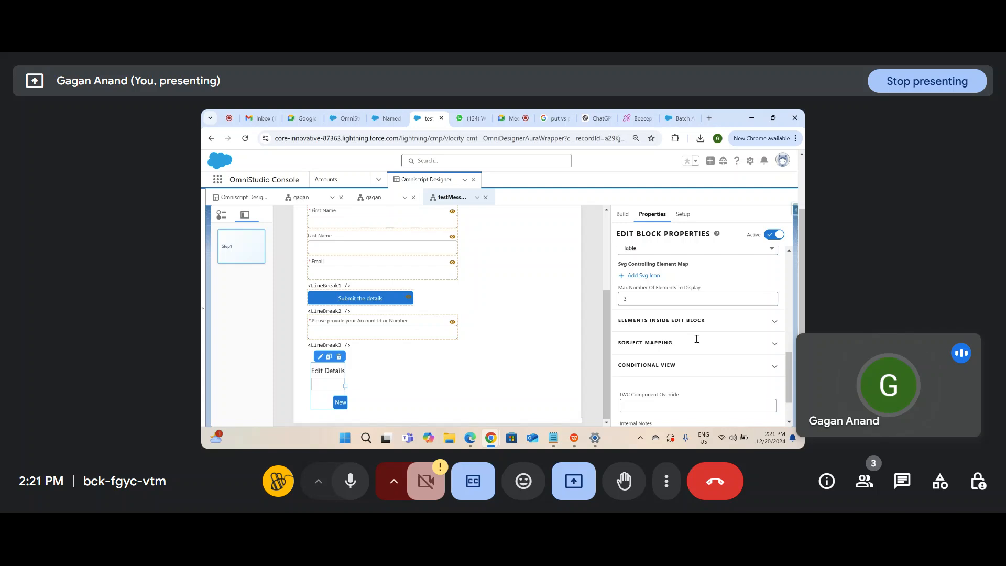
pyautogui.scroll(-1, 687, 375)
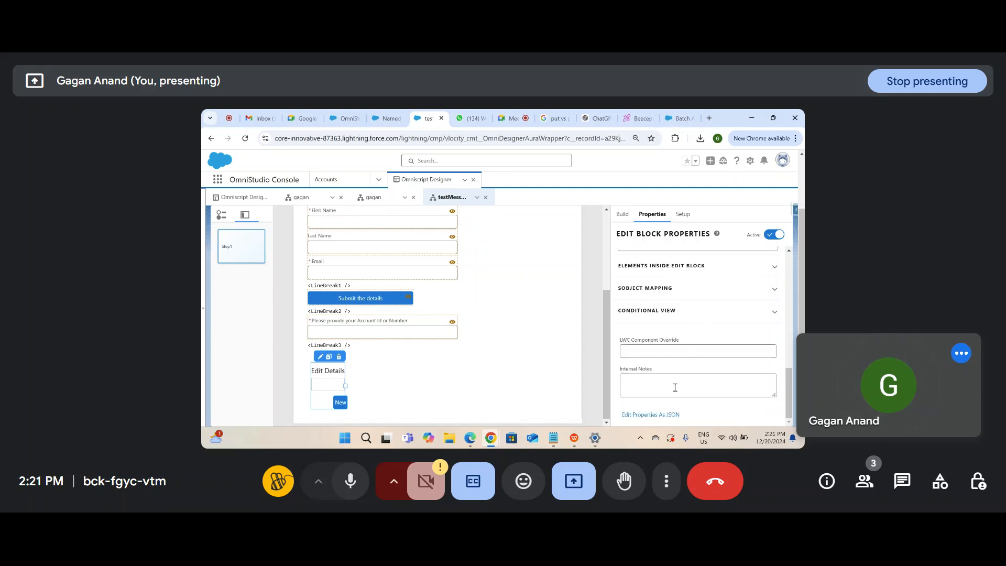
pyautogui.click(660, 417)
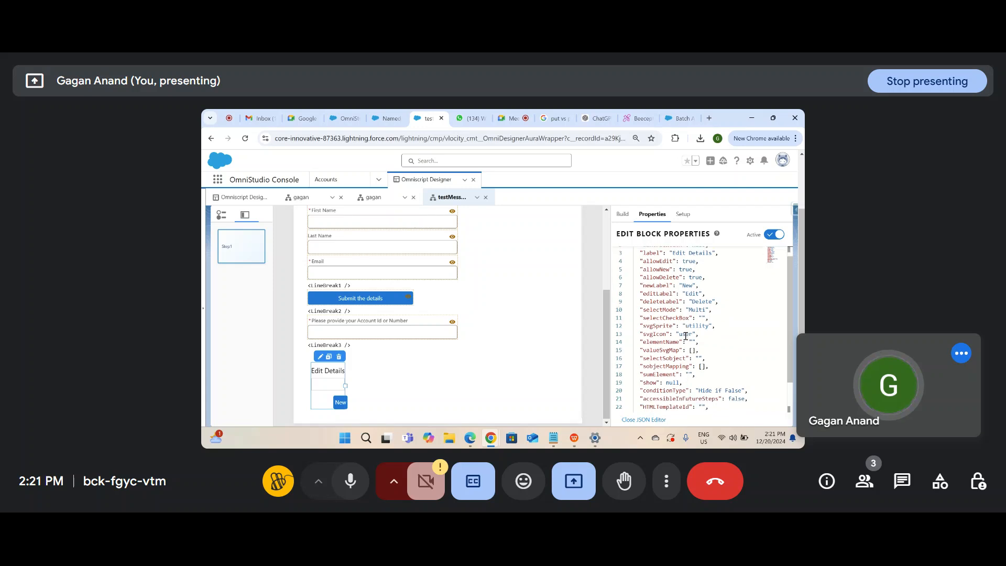
# Step: Set the block's controlWidth to 9 in the JSON editor
pyautogui.scroll(-3, 685, 324)
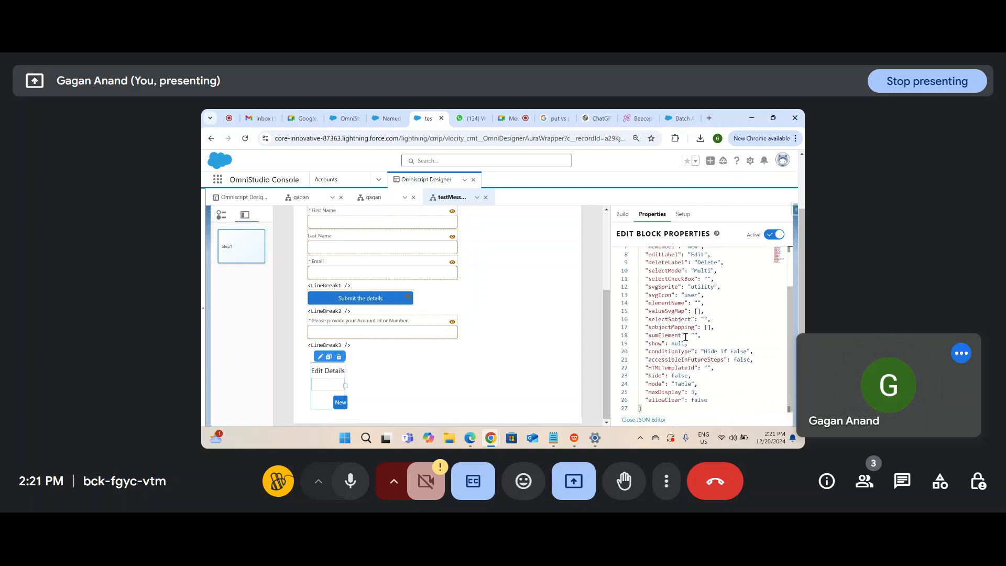
pyautogui.scroll(3, 685, 336)
pyautogui.doubleClick(702, 258)
pyautogui.write('10')
pyautogui.press('Down')
pyautogui.press('Down')
pyautogui.press('Down')
pyautogui.click(703, 258)
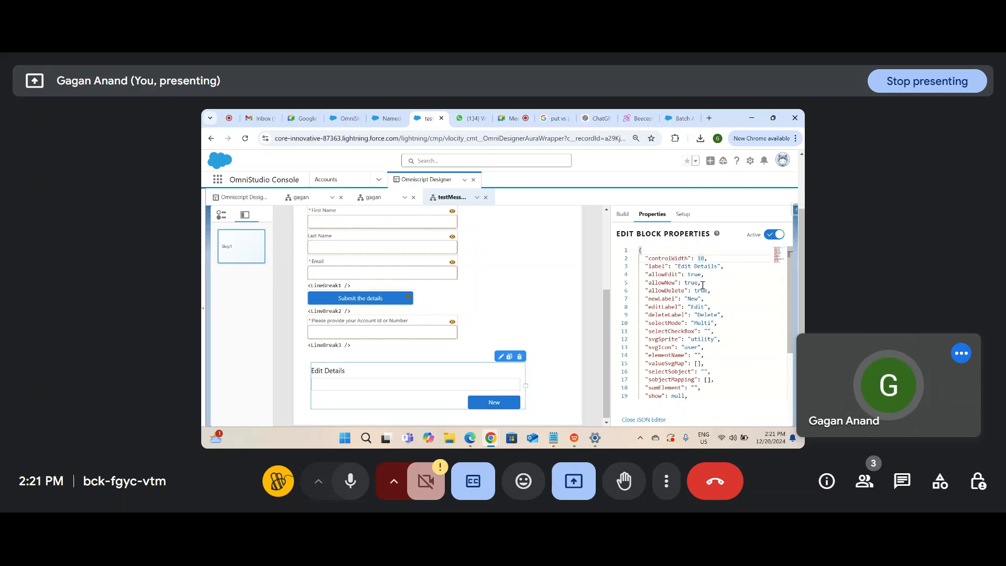
pyautogui.press('BackSpace')
pyautogui.write('91')
pyautogui.press('pagedown')
pyautogui.press('Down')
pyautogui.click(704, 258)
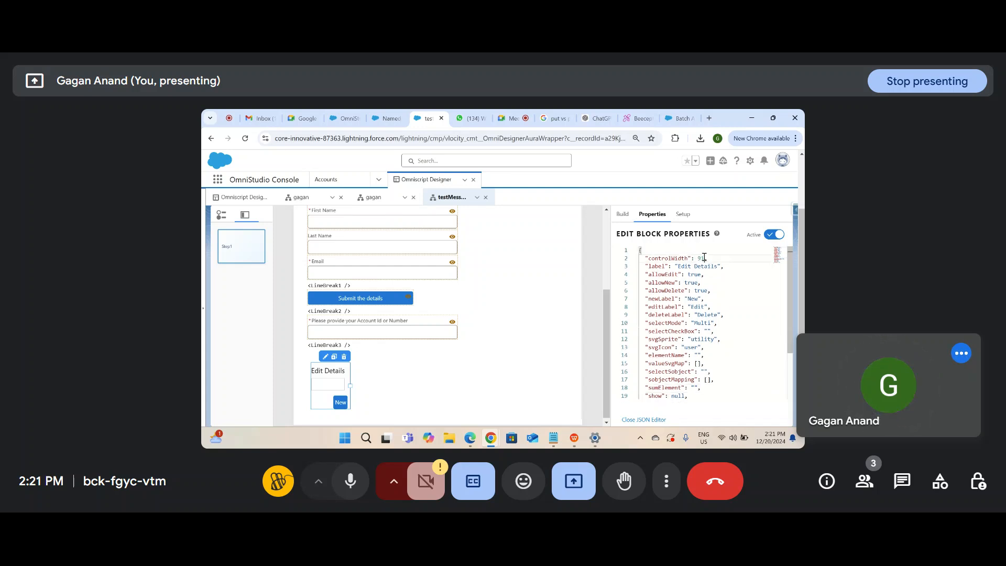
pyautogui.press('BackSpace')
pyautogui.click(715, 315)
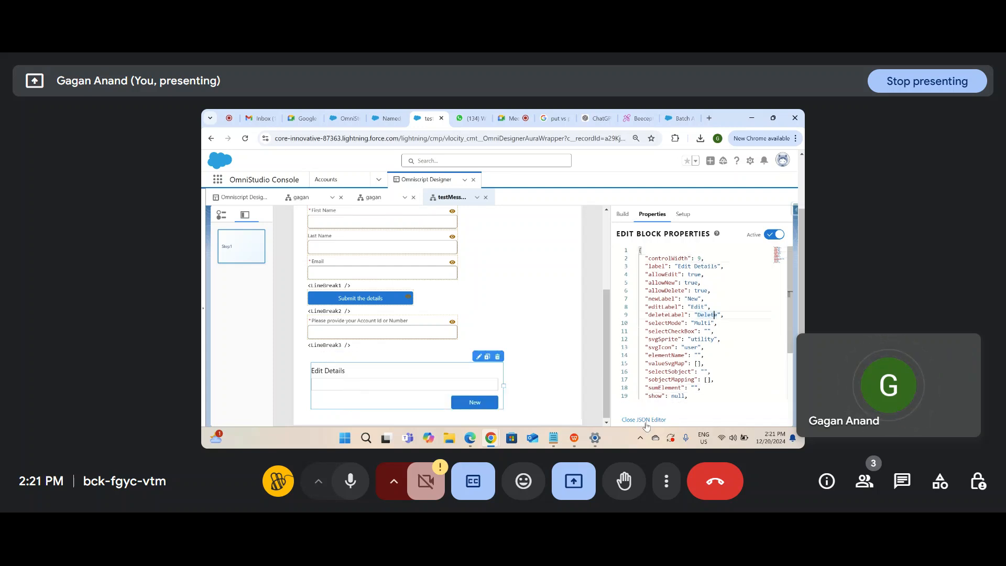
# Step: Close the JSON editor and reselect Edit Details to see its regular properties
pyautogui.click(644, 420)
pyautogui.scroll(-5, 705, 288)
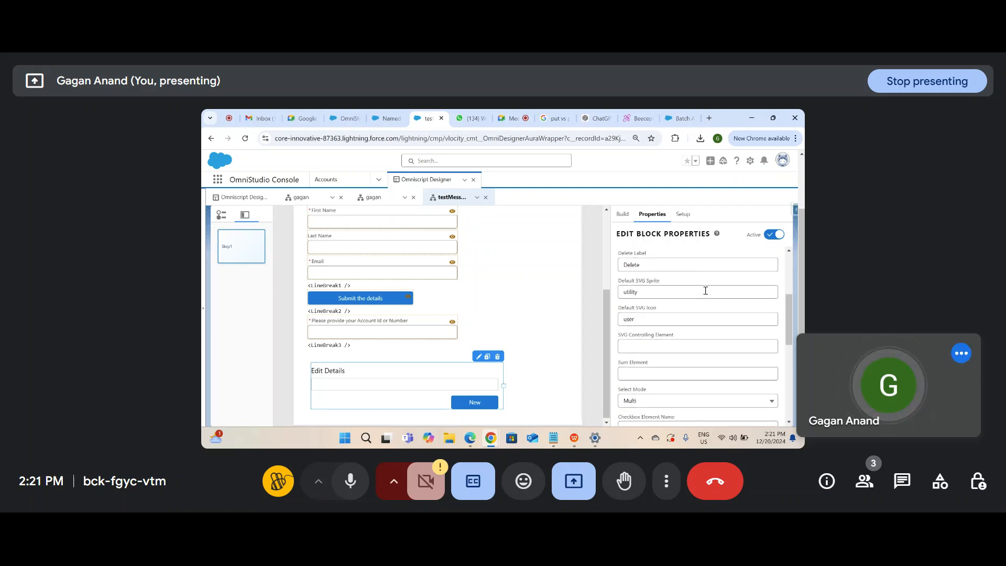
pyautogui.click(396, 329)
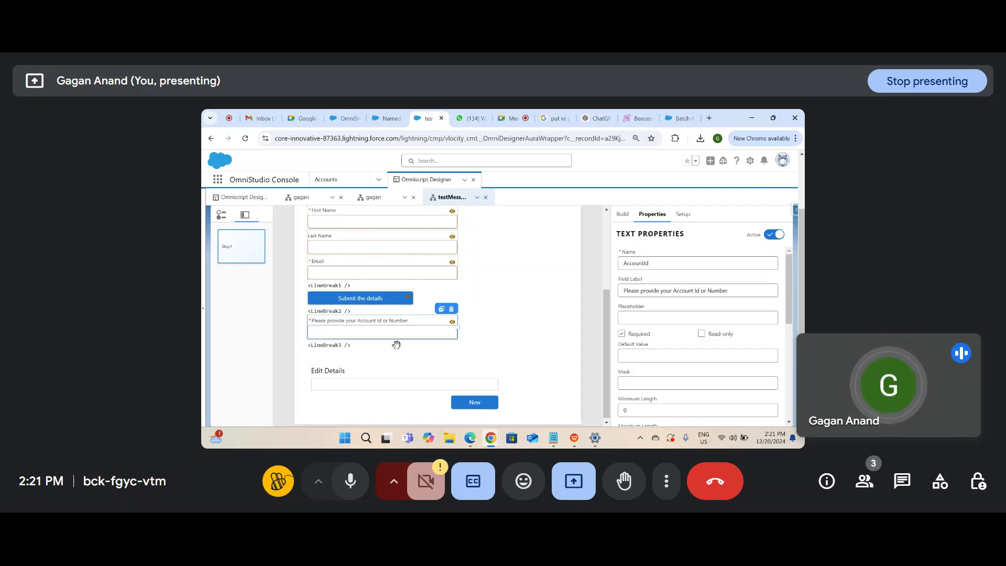
pyautogui.click(401, 386)
pyautogui.scroll(3, 548, 382)
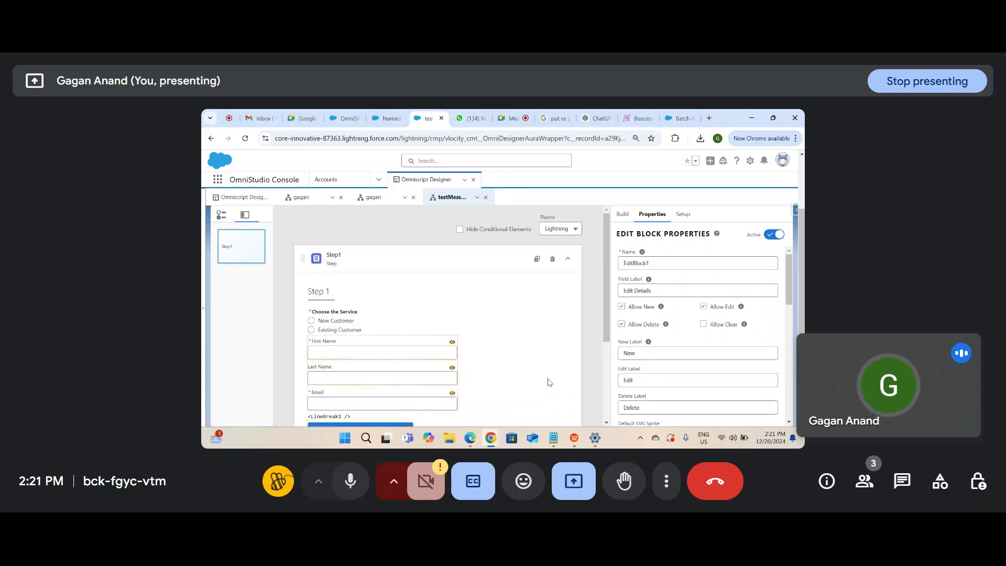
pyautogui.scroll(-3, 548, 382)
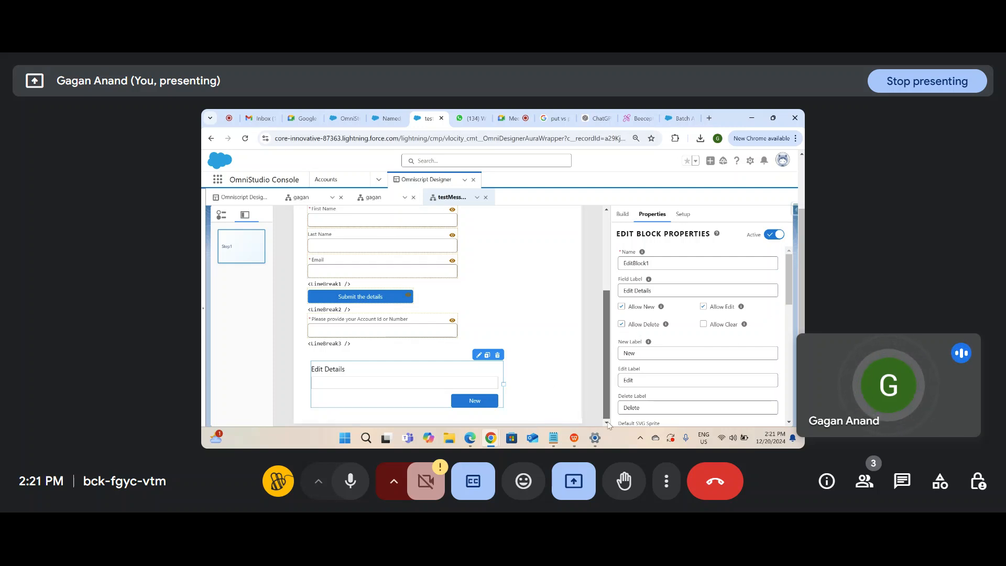
# Step: Search for 'step' and add a new Step2 after Step1
pyautogui.click(622, 214)
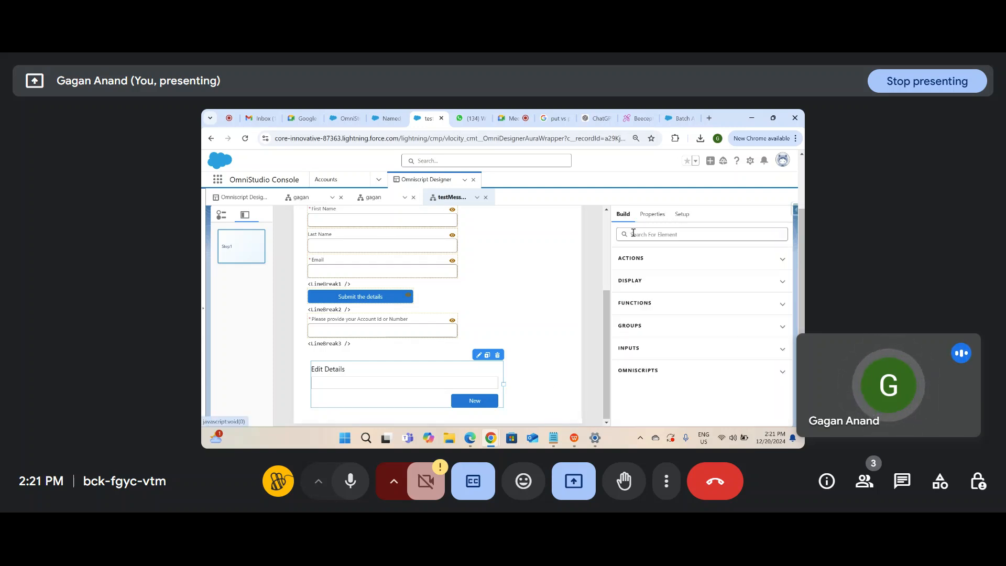
pyautogui.click(651, 235)
pyautogui.write('step')
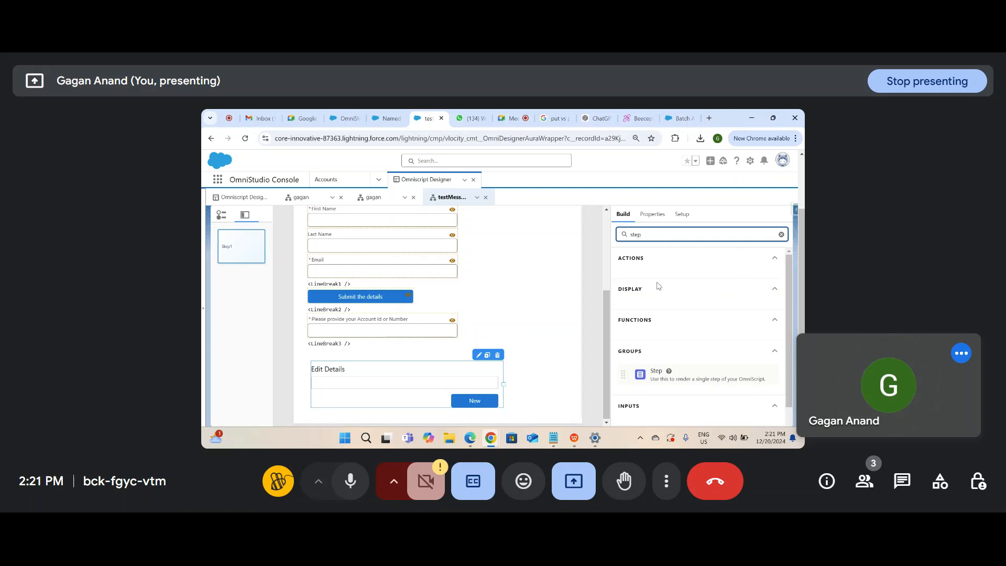
pyautogui.moveTo(672, 372); pyautogui.dragTo(550, 408)
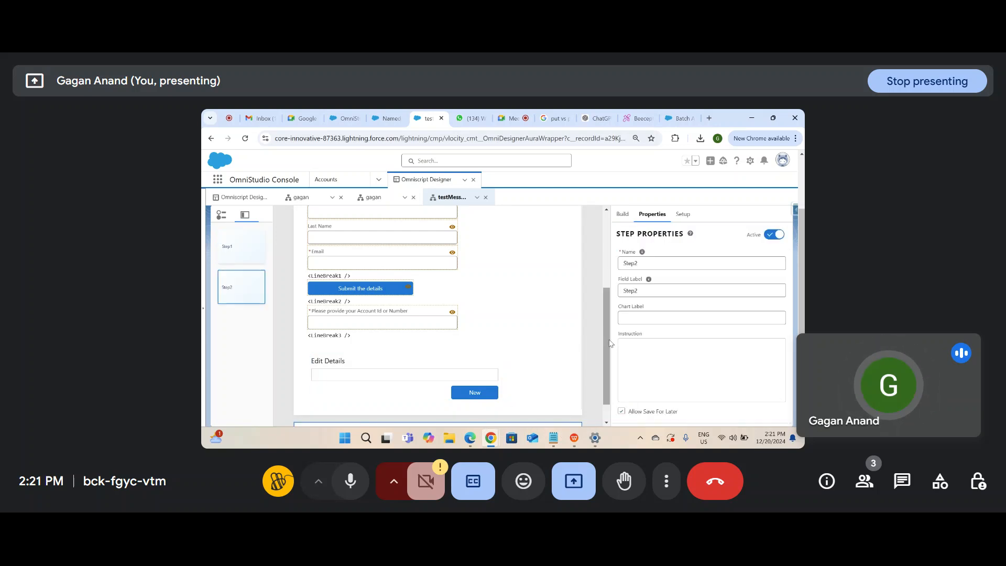
# Step: Search for 'text', drop a Text Area into Step2 and duplicate TextArea1
pyautogui.click(622, 214)
pyautogui.doubleClick(657, 236)
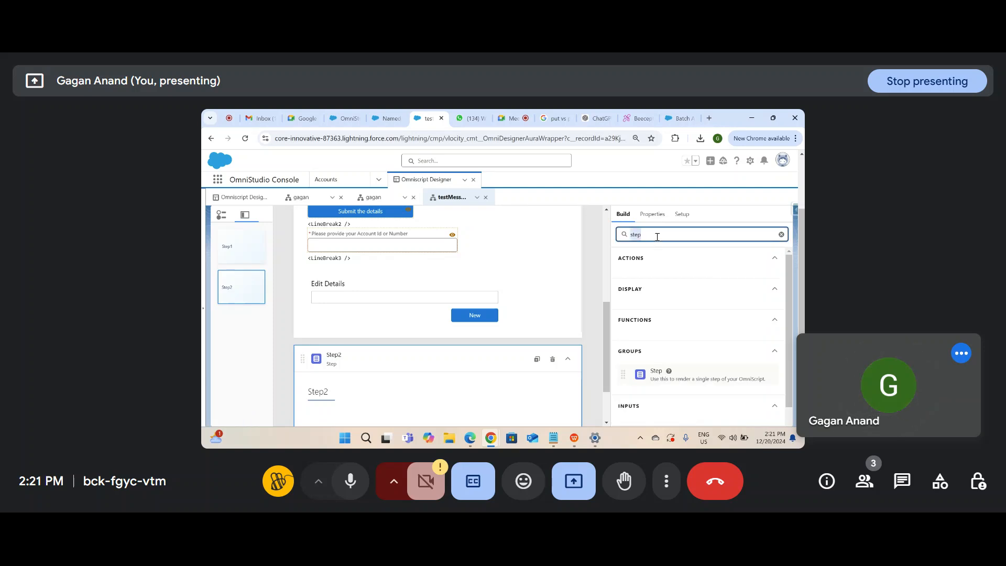
pyautogui.write('text')
pyautogui.scroll(-2, 678, 336)
pyautogui.moveTo(665, 377); pyautogui.dragTo(412, 421)
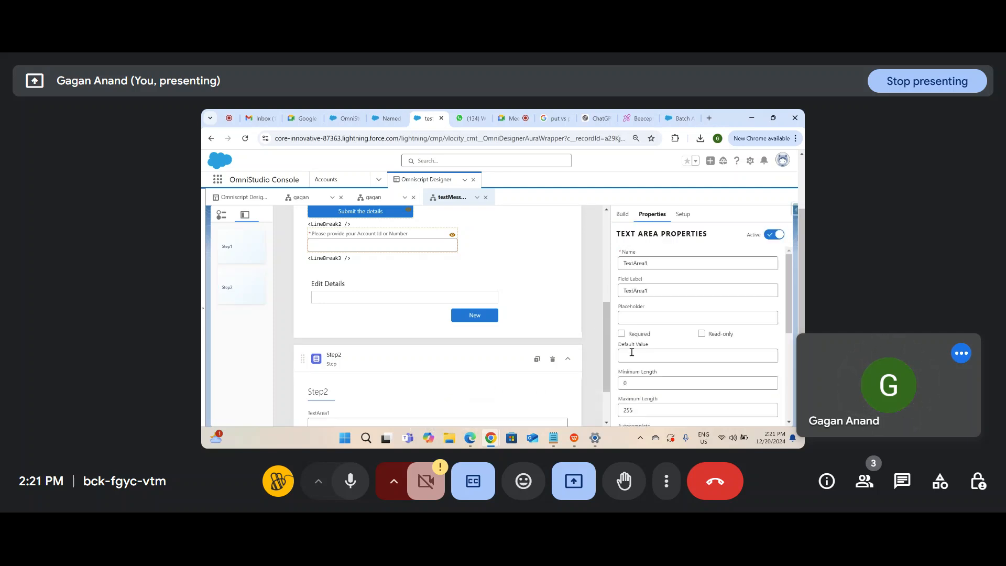
pyautogui.scroll(-2, 604, 359)
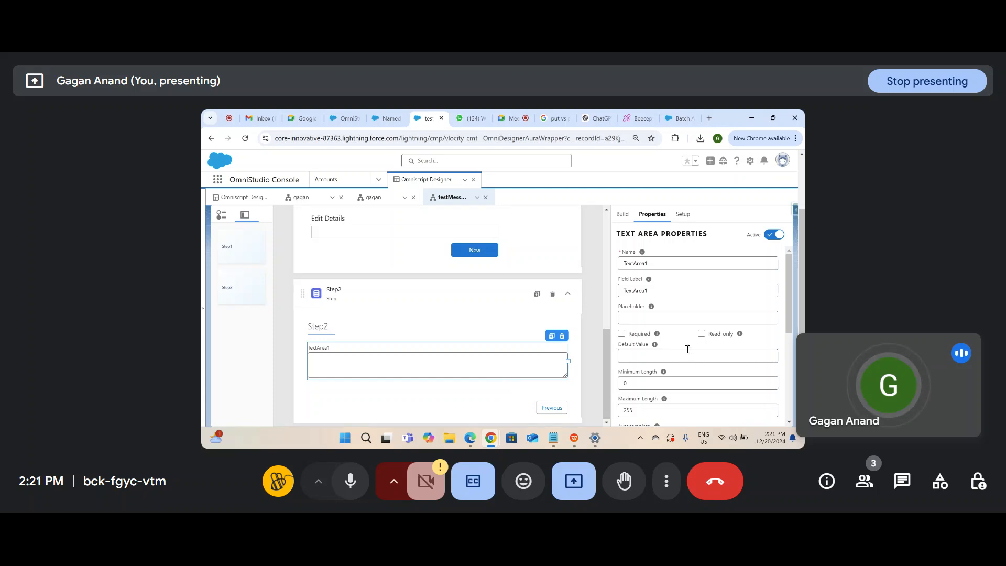
pyautogui.click(551, 337)
pyautogui.scroll(-5, 658, 337)
pyautogui.scroll(5, 657, 336)
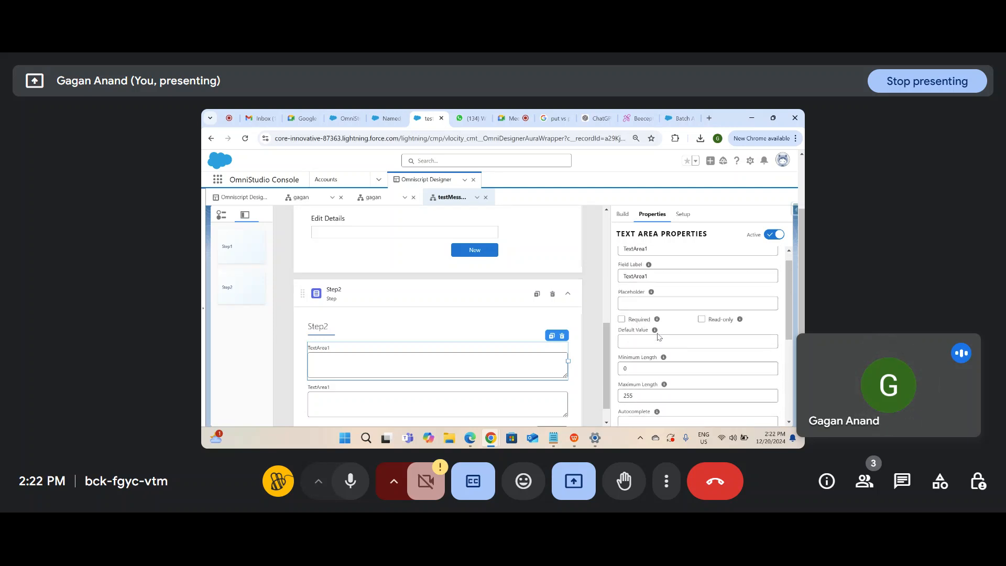
# Step: Delete both TextArea1 fields from Step2 and drop a Text Block in their place
pyautogui.click(561, 335)
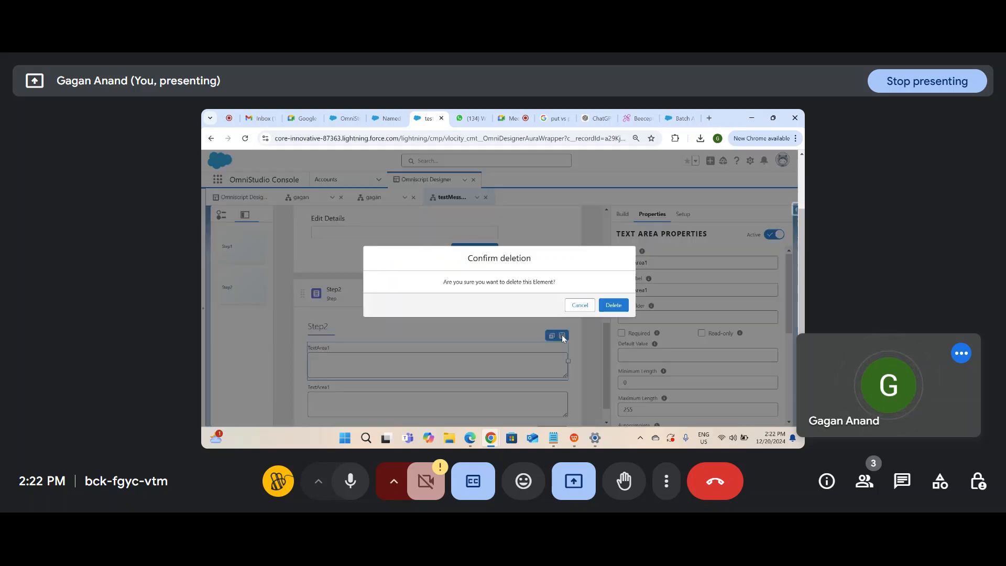
pyautogui.click(613, 305)
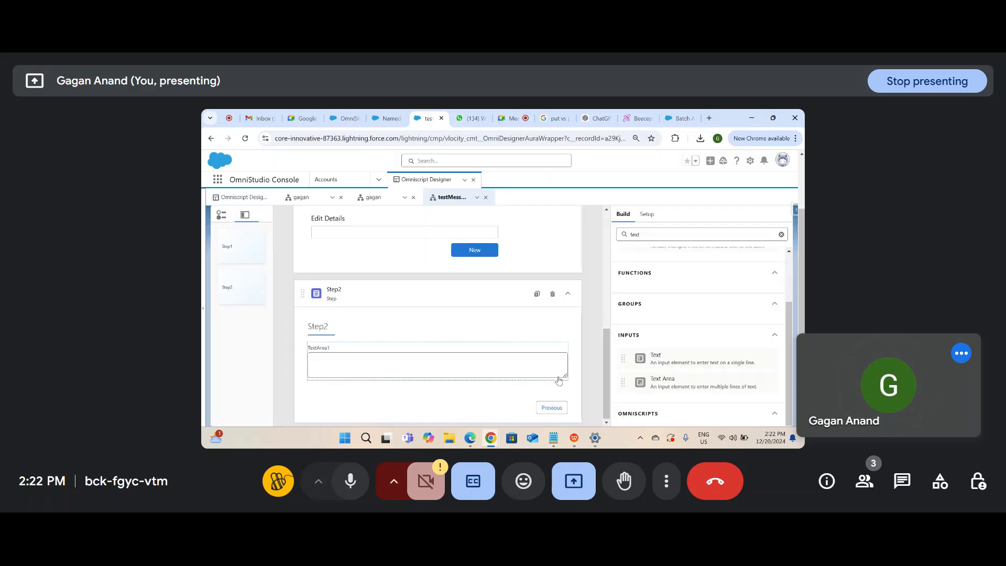
pyautogui.click(559, 378)
pyautogui.click(563, 336)
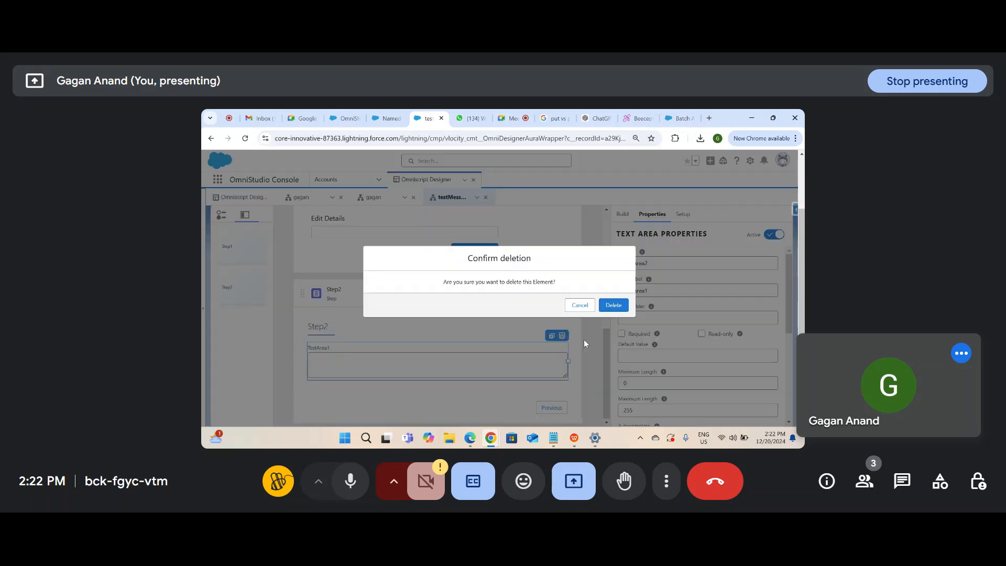
pyautogui.click(610, 304)
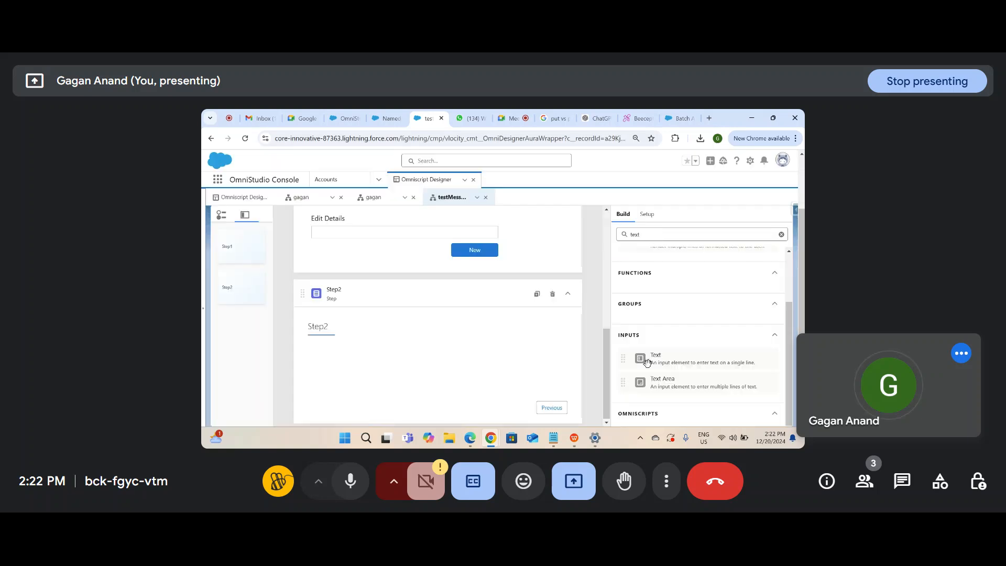
pyautogui.scroll(2, 694, 387)
pyautogui.moveTo(708, 305); pyautogui.dragTo(427, 361)
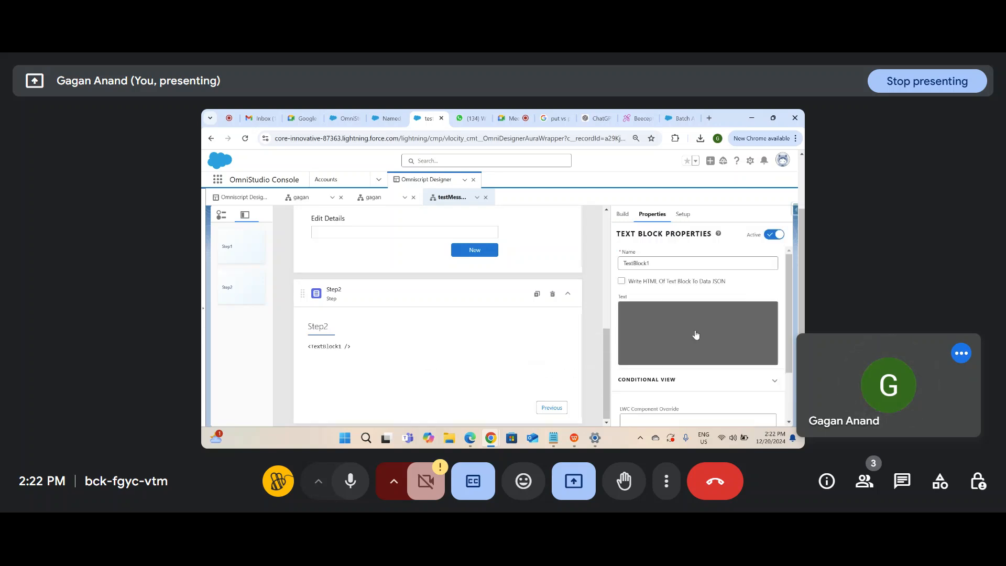
# Step: Set TextBlock1's text to 'Record has been successfully Updated' and duplicate the block
pyautogui.click(694, 335)
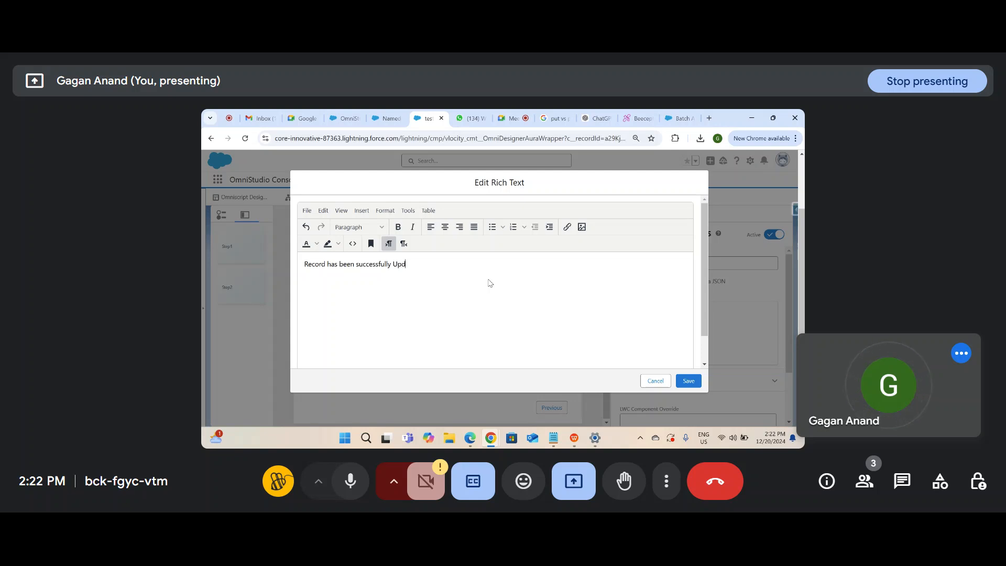
pyautogui.click(688, 380)
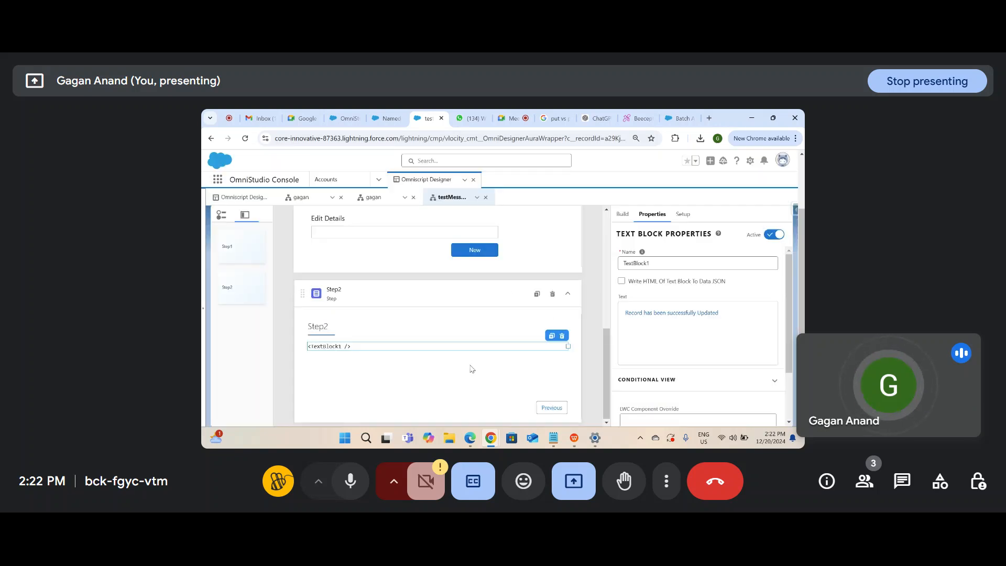
pyautogui.click(551, 336)
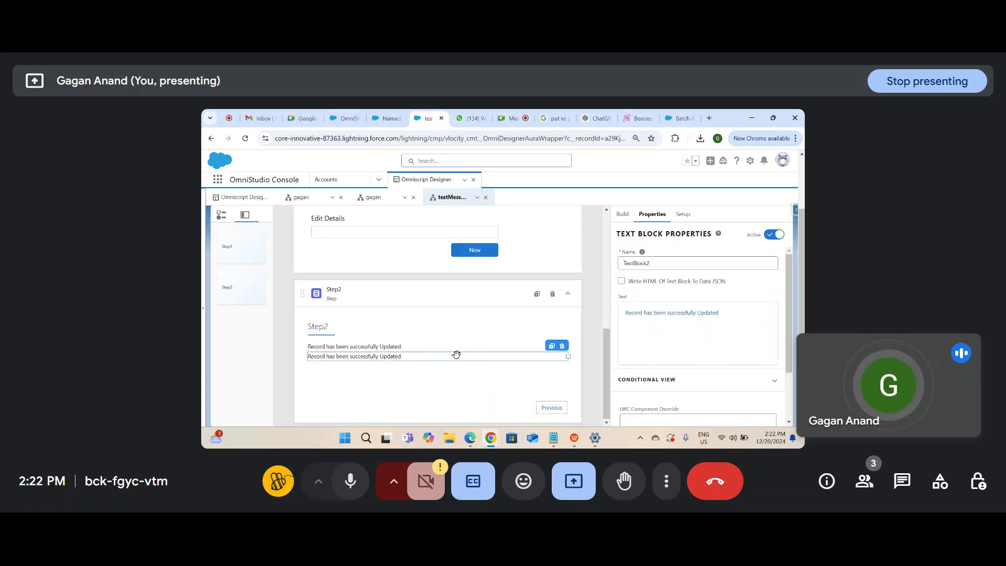
# Step: Replace TextBlock2's text with 'Your last transaction has been failed' and save
pyautogui.click(701, 316)
pyautogui.moveTo(478, 267); pyautogui.dragTo(209, 231)
pyautogui.write('Your ')
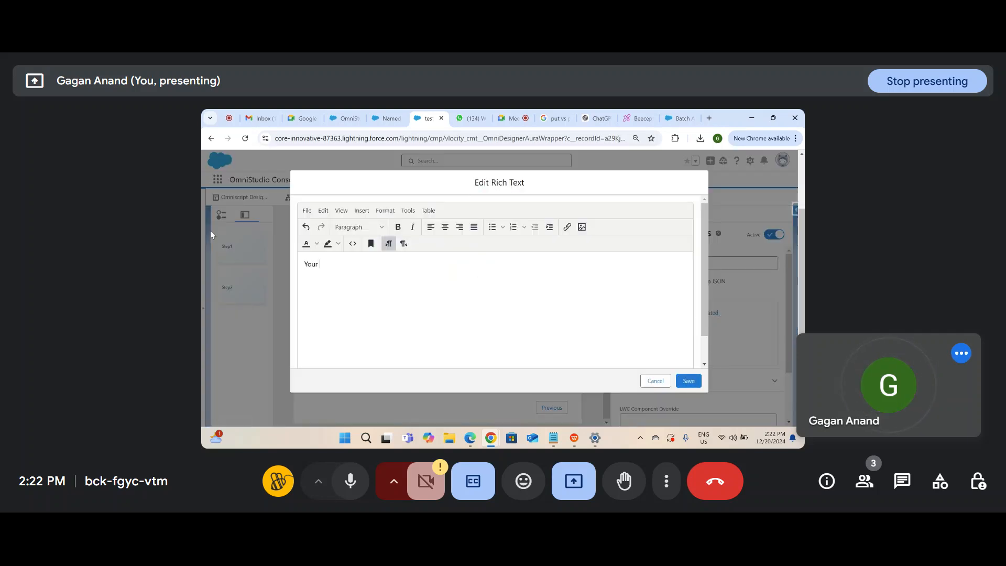
pyautogui.write('lasttr')
pyautogui.write(' transact')
pyautogui.write('ion has been failed')
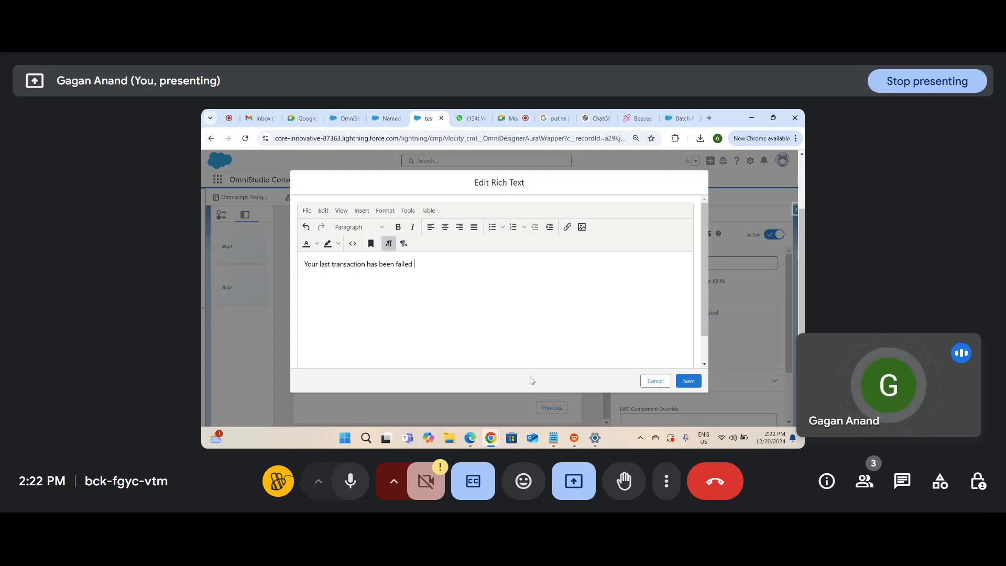
pyautogui.click(688, 381)
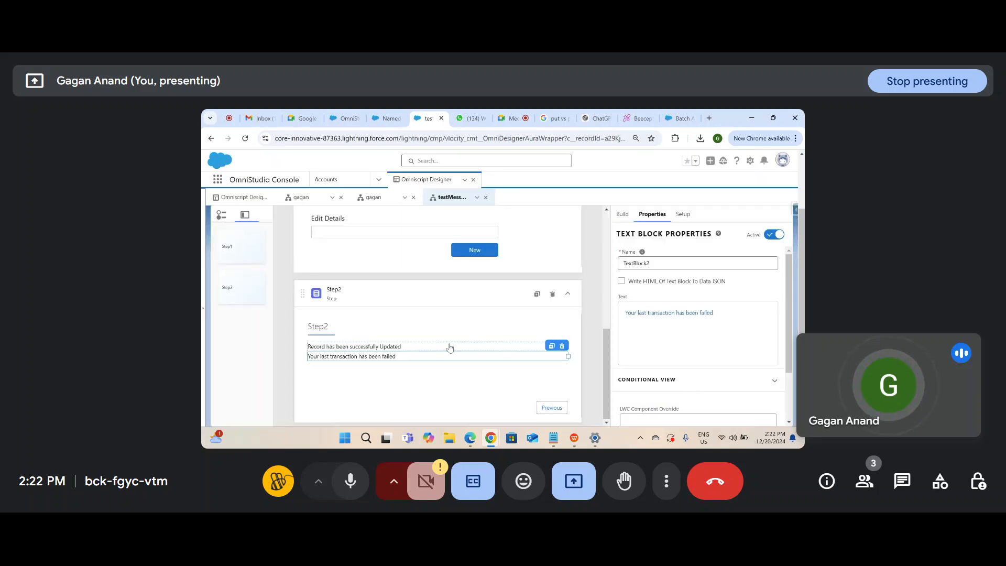
pyautogui.scroll(10, 449, 347)
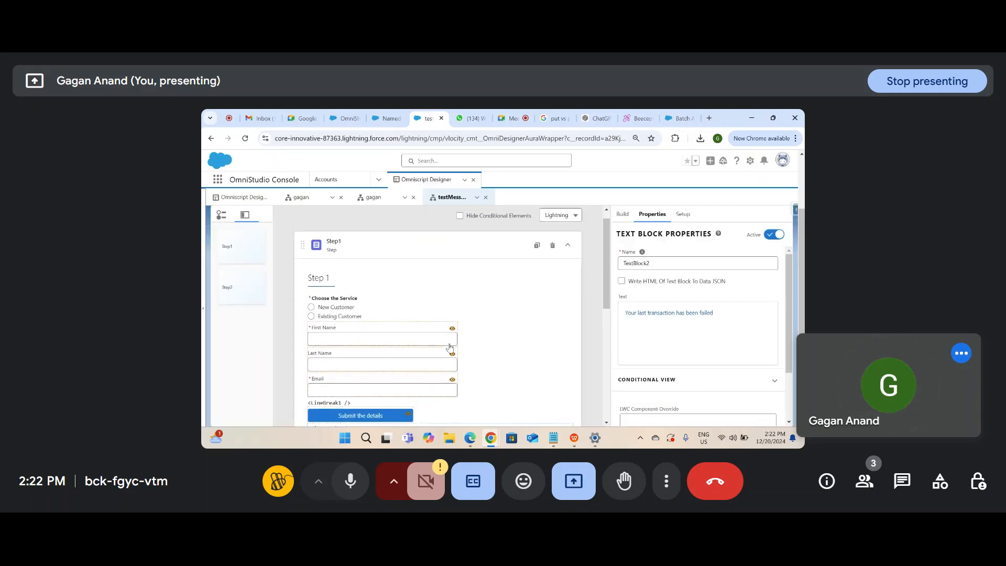
pyautogui.scroll(-1, 449, 347)
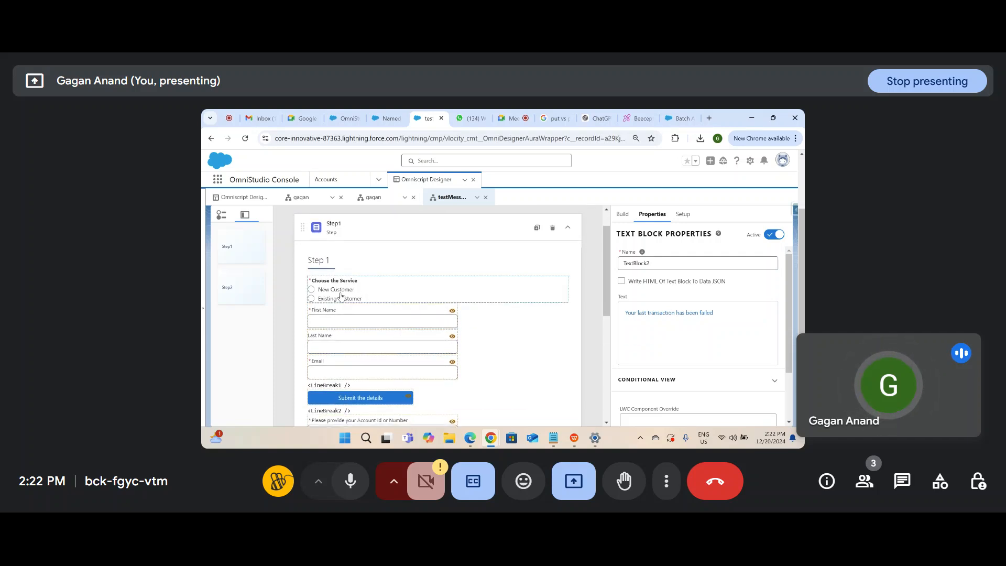
pyautogui.scroll(-1, 363, 340)
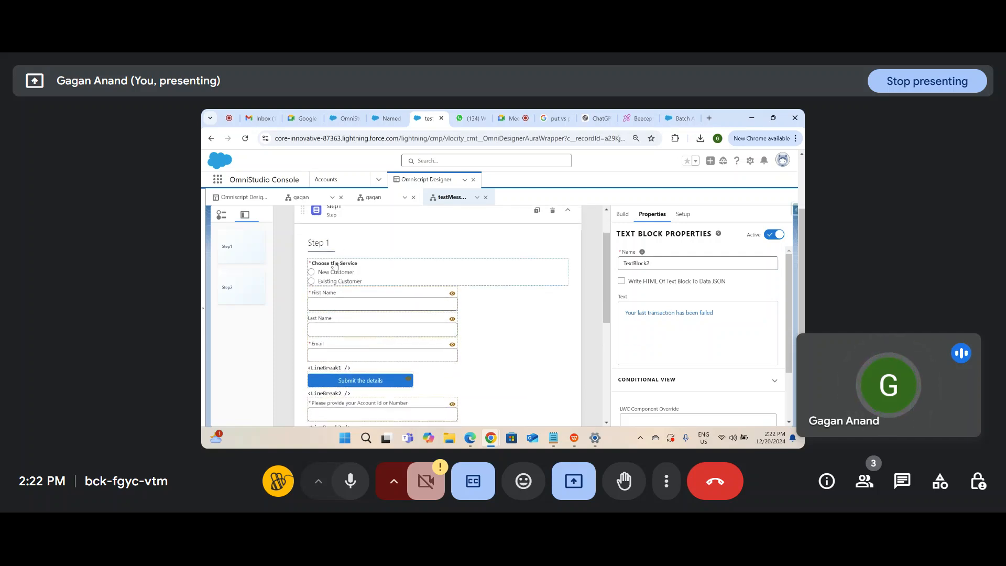
pyautogui.scroll(-5, 342, 331)
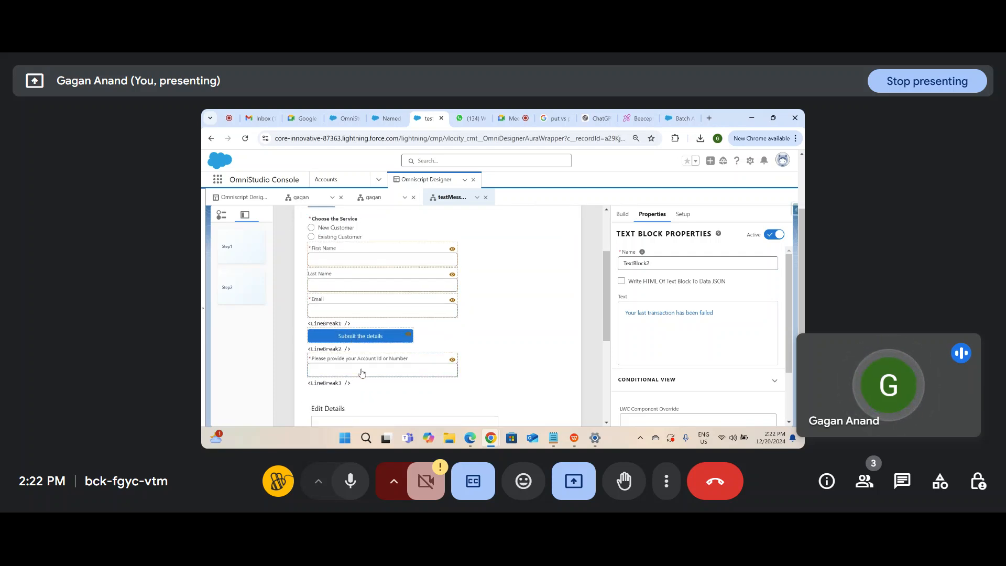
pyautogui.scroll(-2, 364, 399)
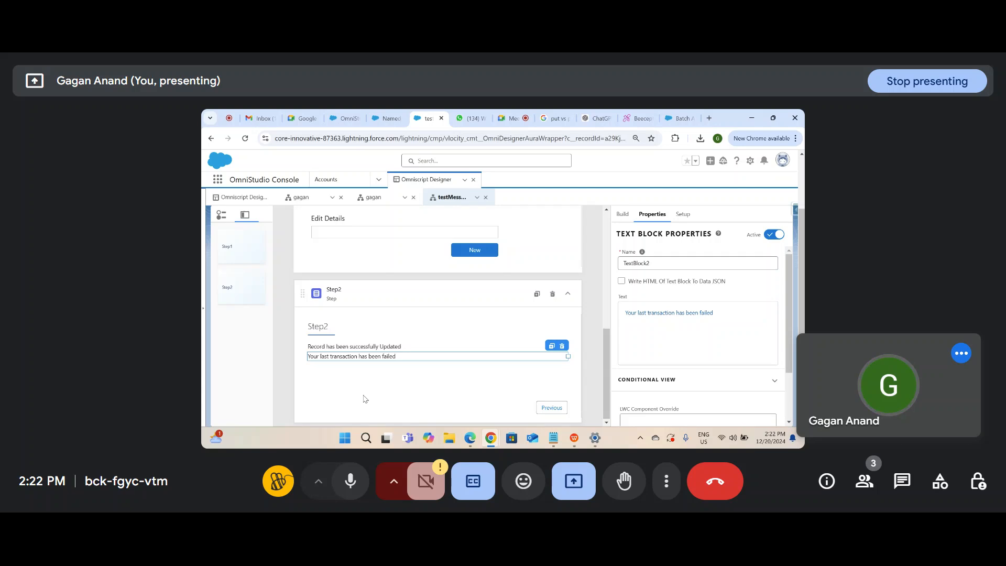
pyautogui.scroll(2, 502, 267)
pyautogui.scroll(-2, 503, 267)
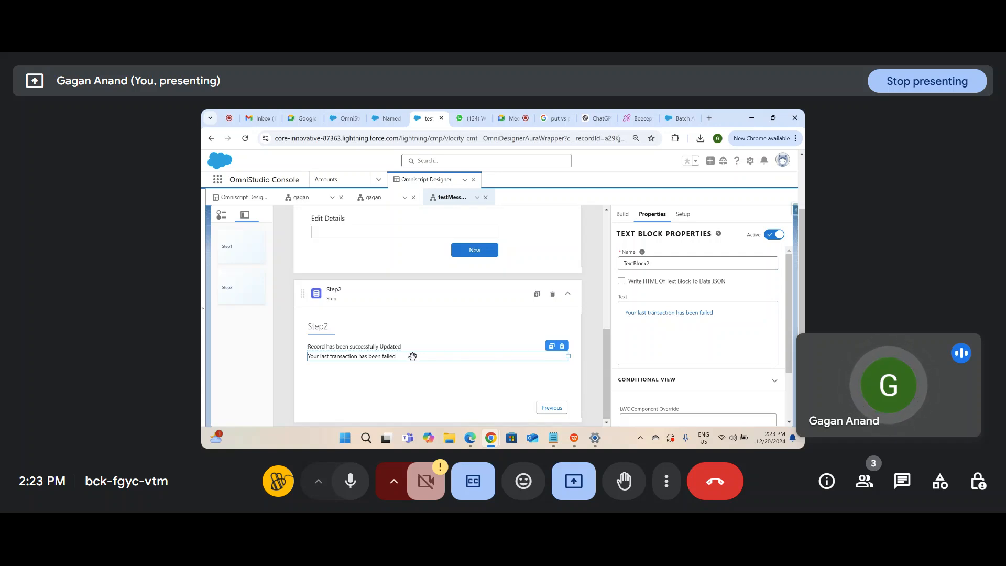
pyautogui.scroll(3, 475, 296)
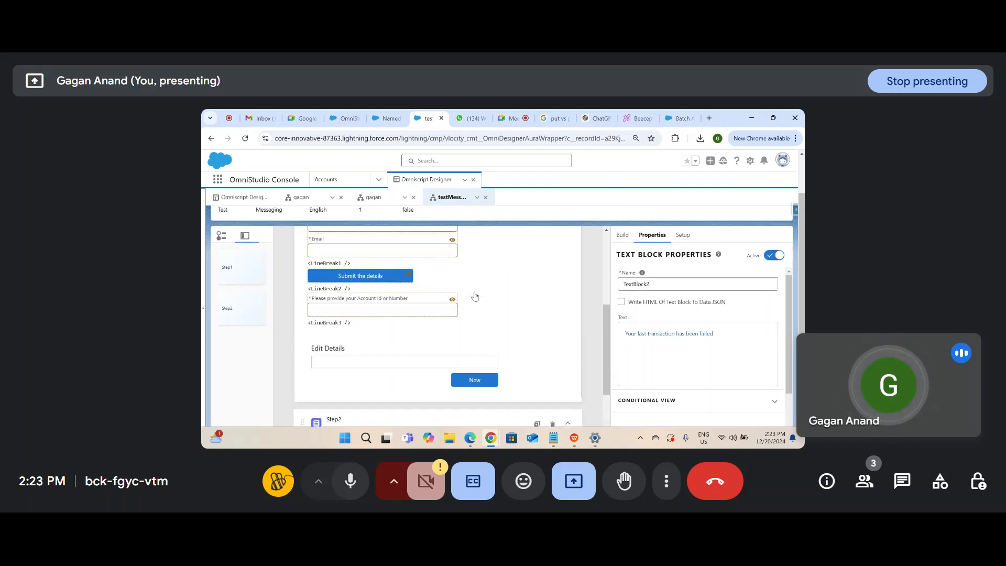
pyautogui.scroll(-1, 416, 282)
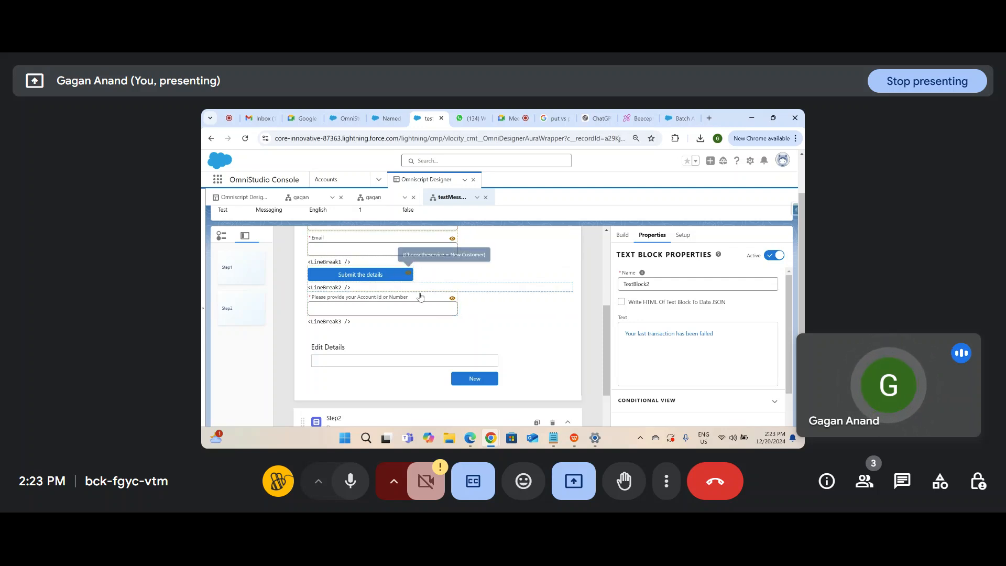
pyautogui.scroll(1, 399, 277)
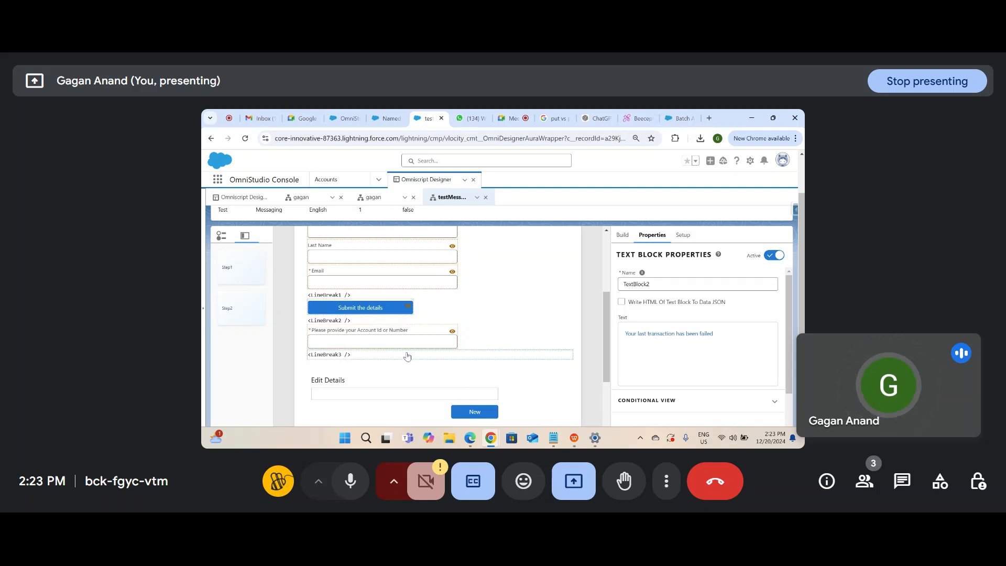
pyautogui.scroll(-4, 405, 355)
pyautogui.click(365, 368)
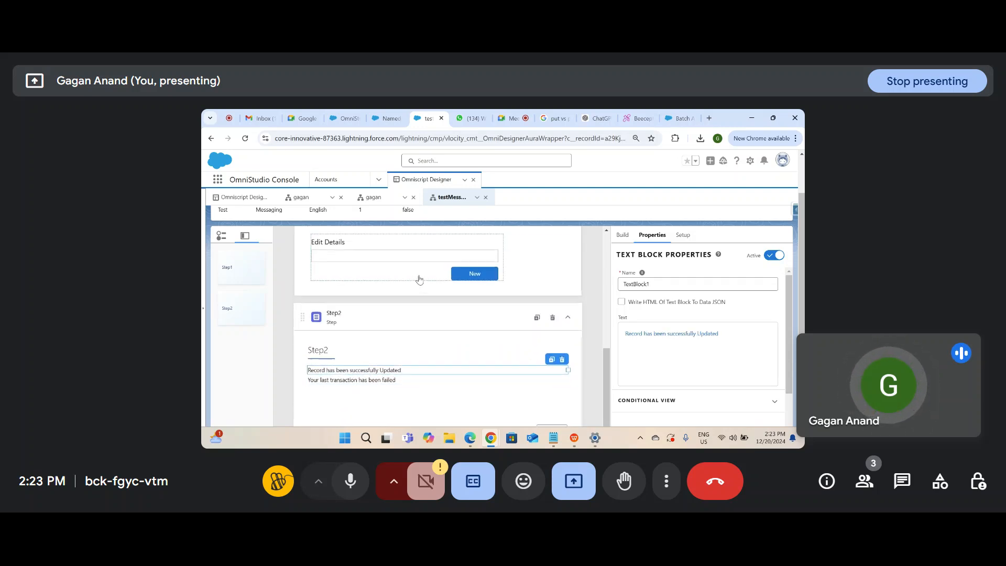
pyautogui.scroll(-1, 386, 346)
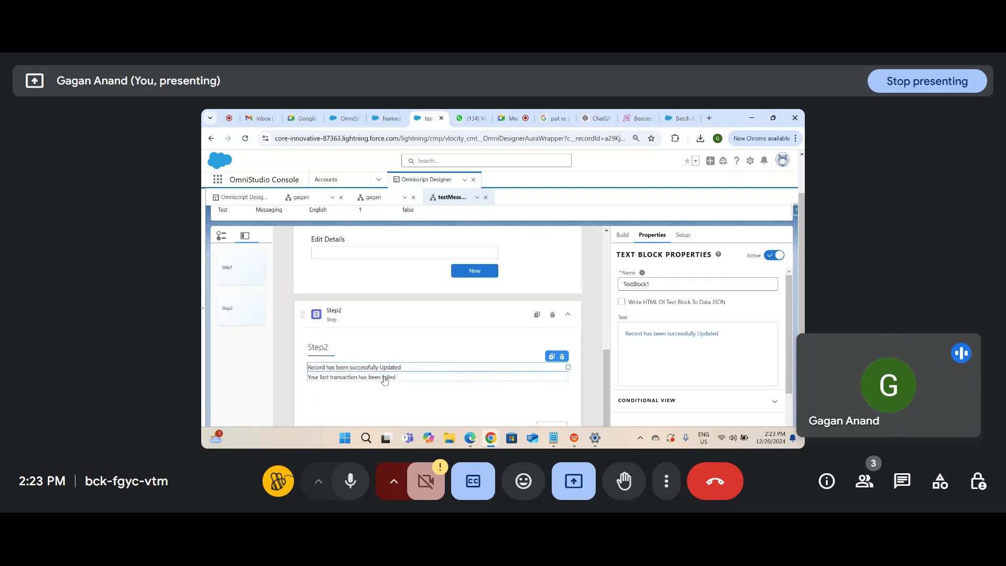
pyautogui.click(383, 377)
pyautogui.scroll(8, 383, 375)
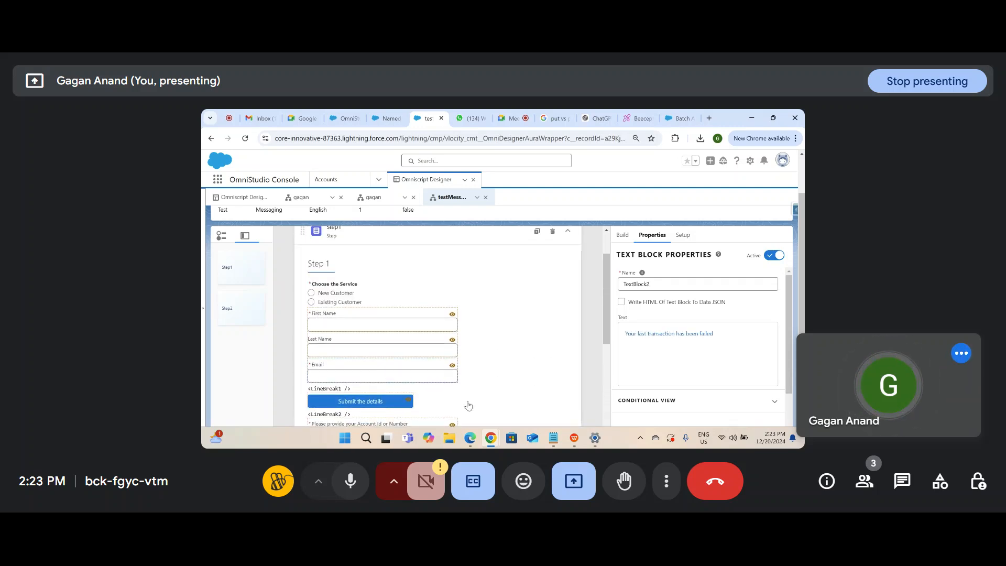
pyautogui.click(552, 441)
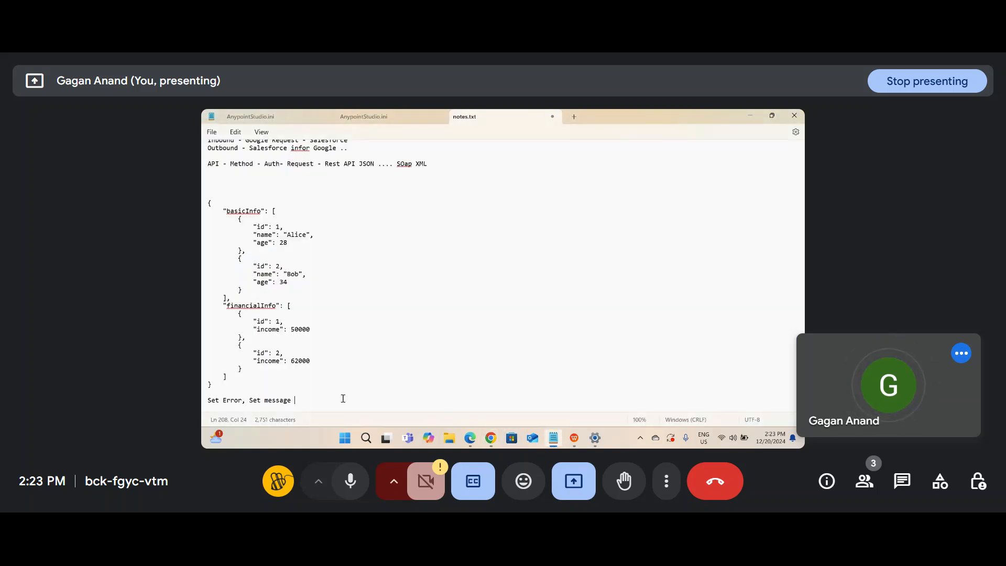
pyautogui.click(491, 438)
pyautogui.scroll(-3, 445, 314)
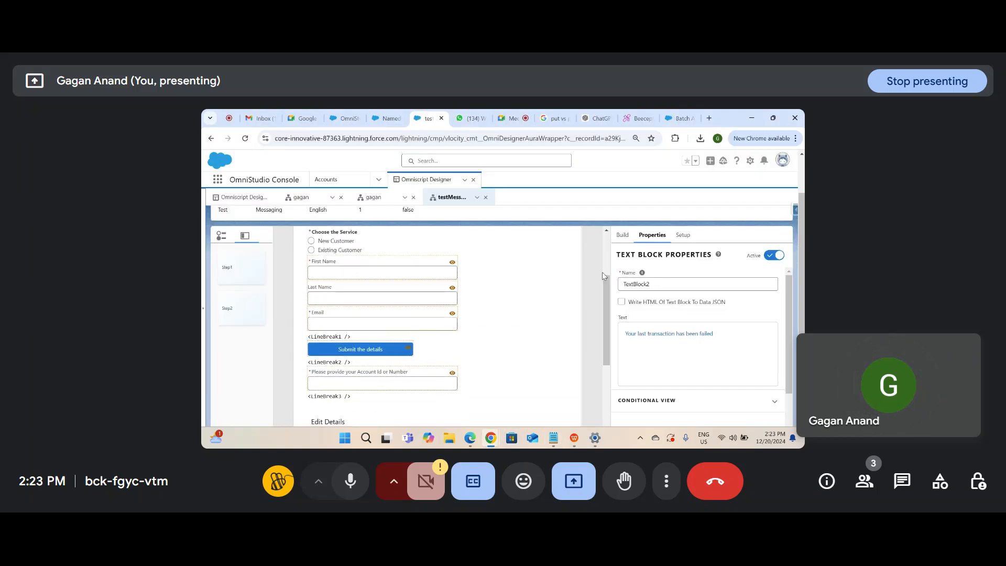
# Step: Search for 'mess' and drop a Messaging element below Choose the Service in Step 1
pyautogui.click(623, 237)
pyautogui.doubleClick(648, 254)
pyautogui.write('mess')
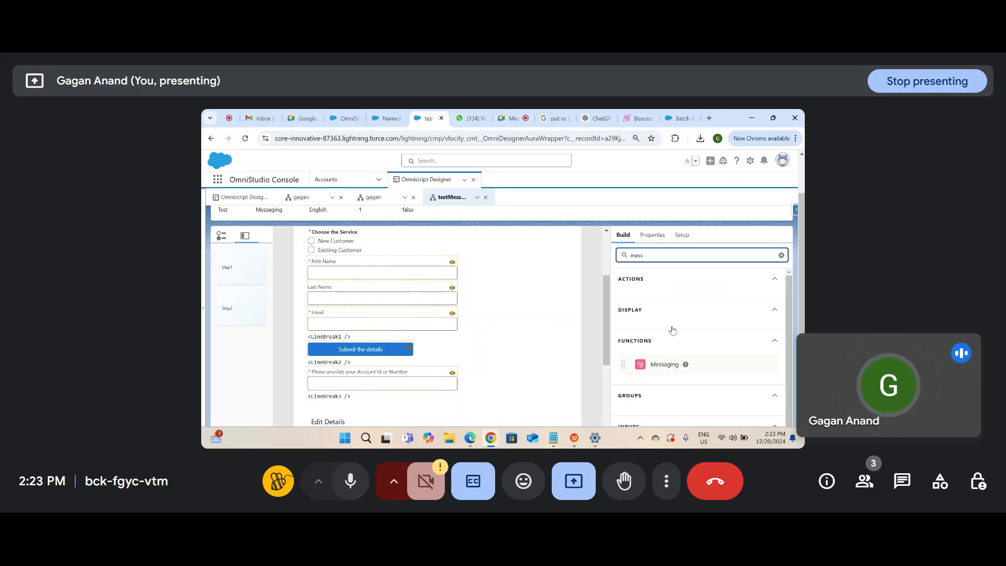
pyautogui.moveTo(661, 364)
pyautogui.mouseDown()
pyautogui.moveTo(404, 309)
pyautogui.moveTo(460, 275)
pyautogui.moveTo(456, 251)
pyautogui.mouseUp()
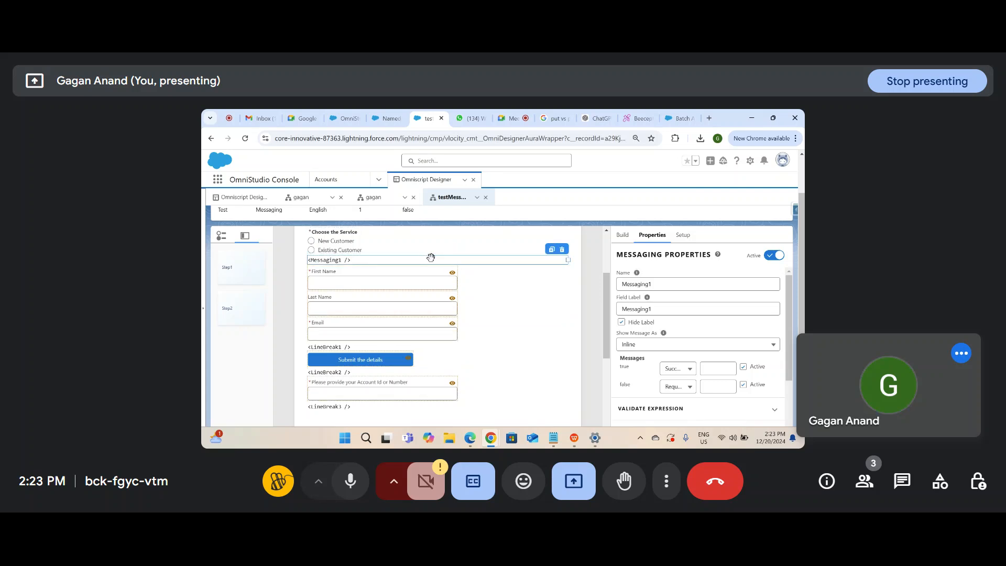
pyautogui.scroll(2, 506, 288)
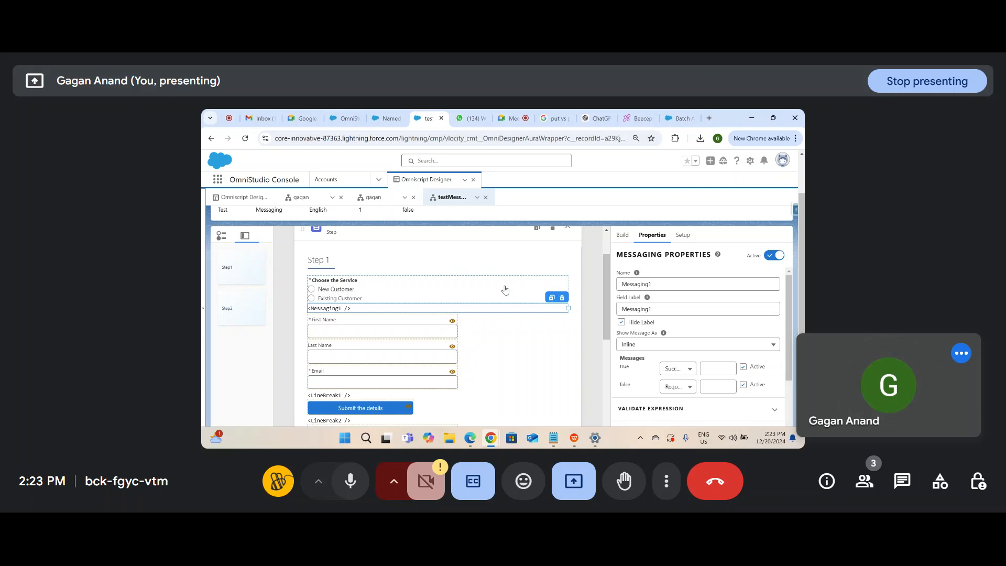
pyautogui.scroll(-3, 686, 366)
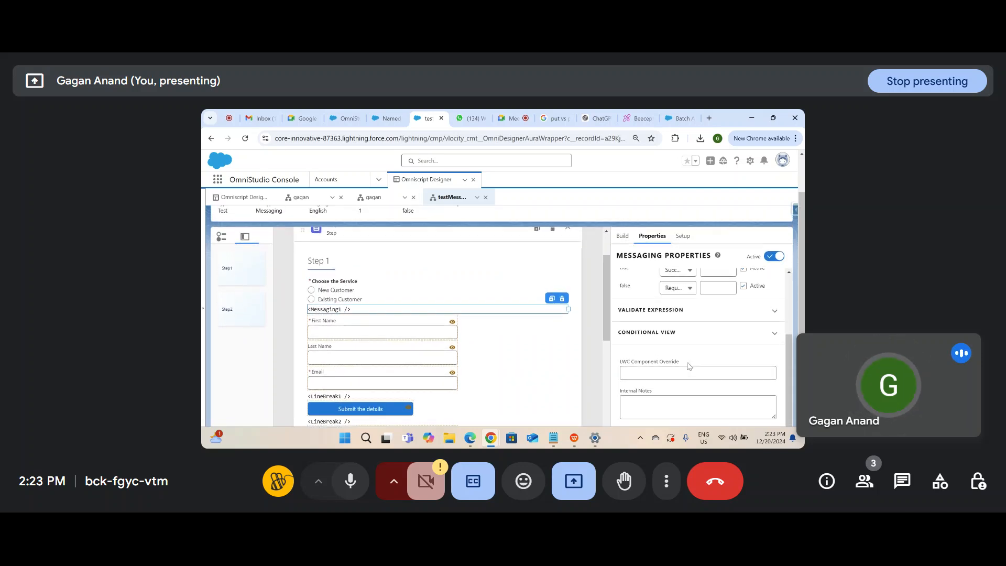
# Step: Select Messaging1 and expand its Conditional View settings
pyautogui.click(346, 278)
pyautogui.click(665, 285)
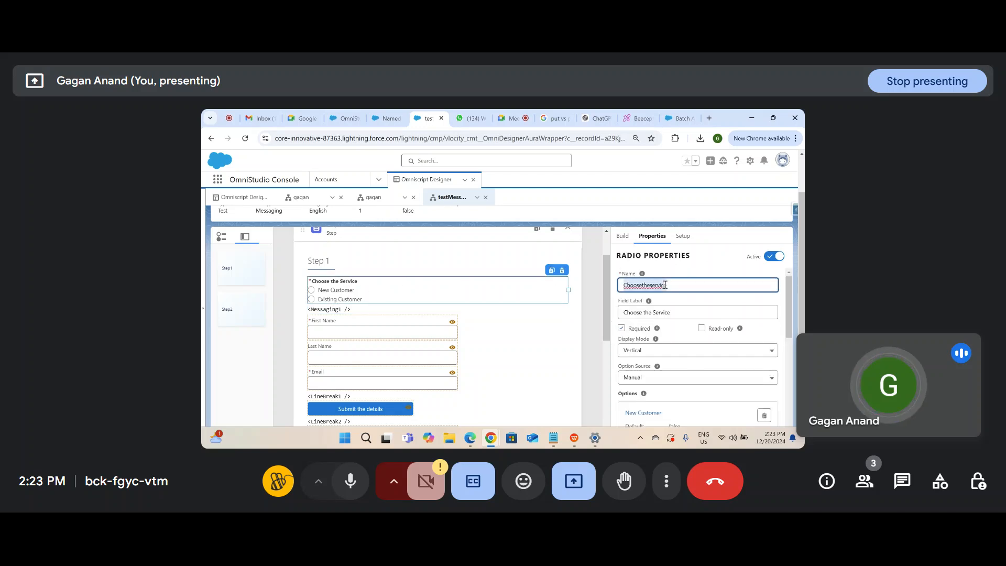
pyautogui.click(362, 313)
pyautogui.scroll(-3, 670, 406)
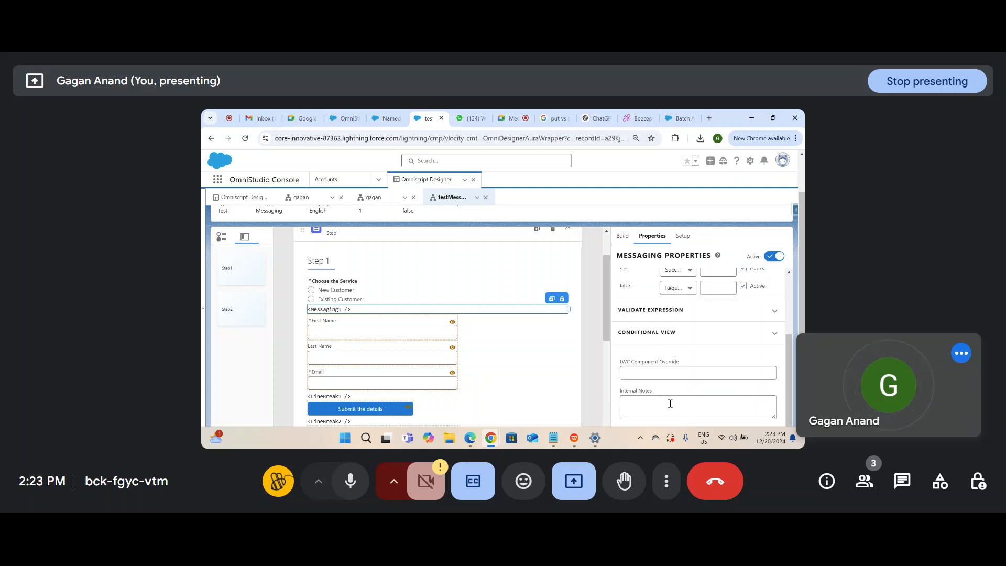
pyautogui.click(690, 374)
pyautogui.scroll(-1, 681, 388)
# Step: Set Messaging1's show/hide condition field to Choosetheservice and save the rule
pyautogui.click(668, 400)
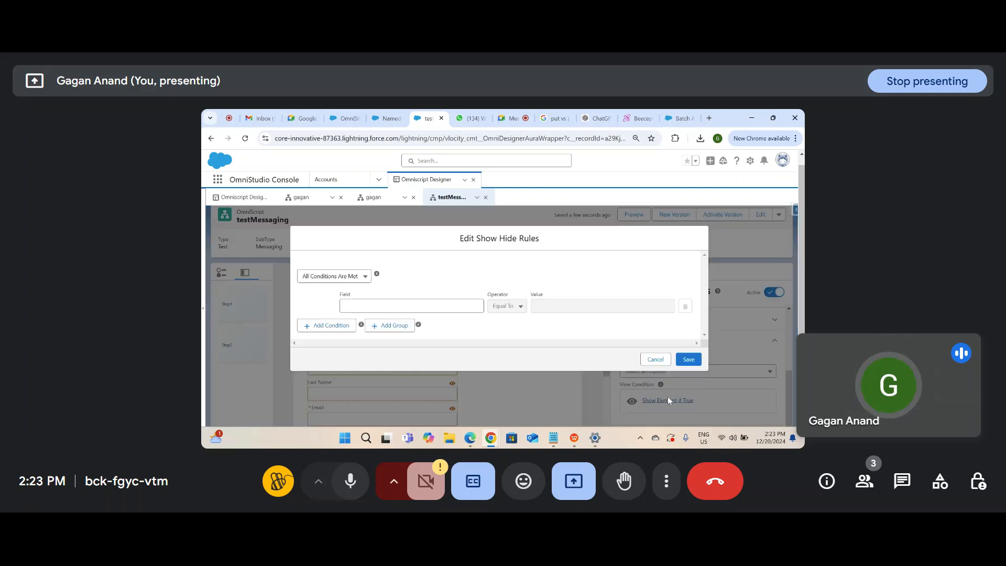
pyautogui.click(470, 305)
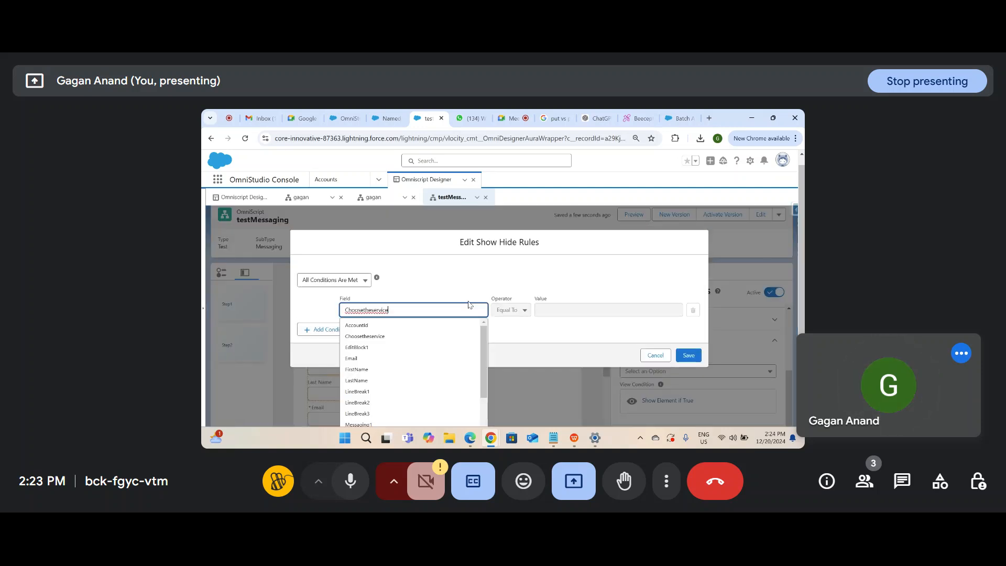
pyautogui.click(536, 343)
pyautogui.click(689, 358)
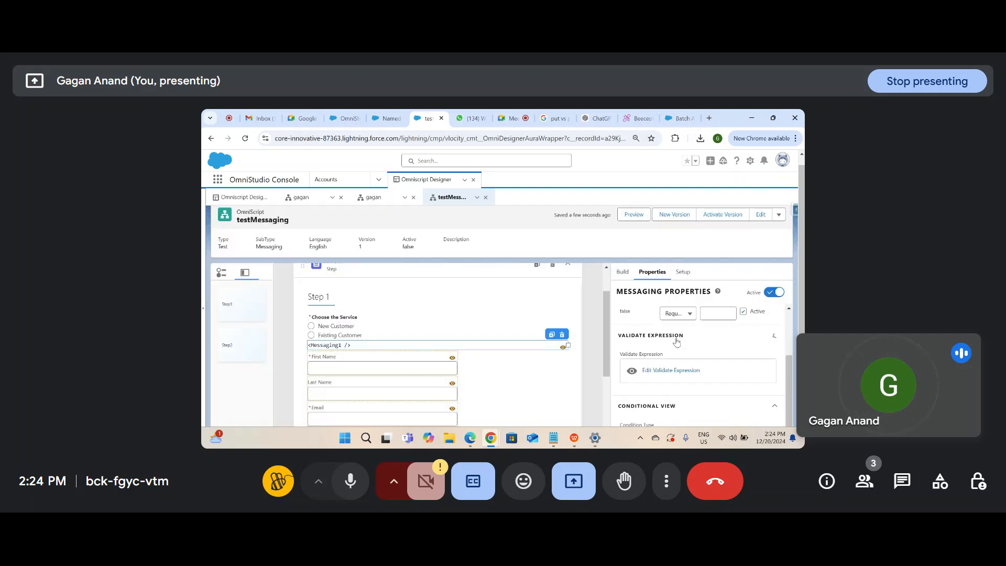
# Step: Give Messaging1 a validate expression of Choosetheservice Equal To, and save it
pyautogui.click(355, 319)
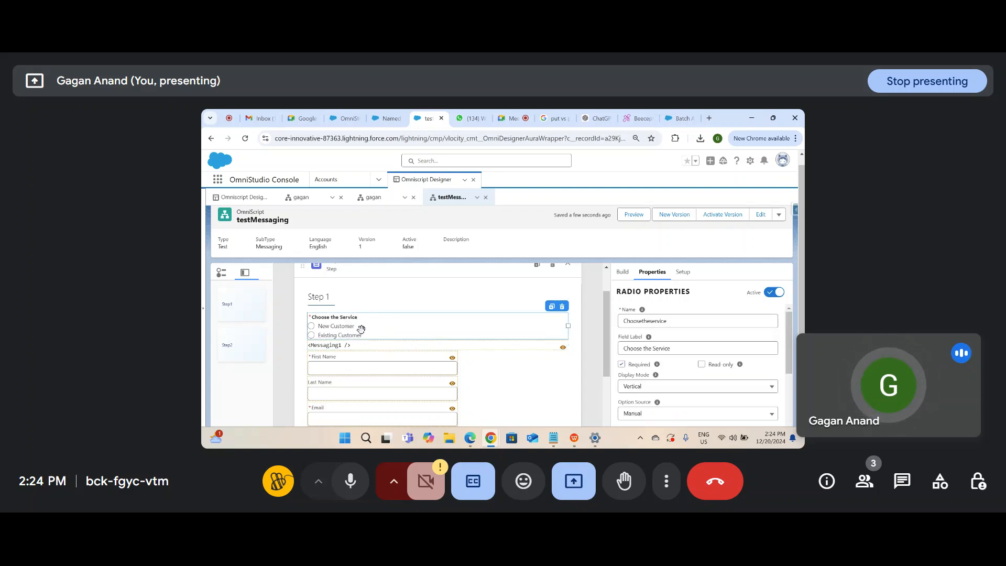
pyautogui.click(395, 346)
pyautogui.scroll(-10, 703, 353)
pyautogui.scroll(3, 704, 356)
pyautogui.scroll(-2, 705, 359)
pyautogui.click(670, 324)
pyautogui.click(661, 354)
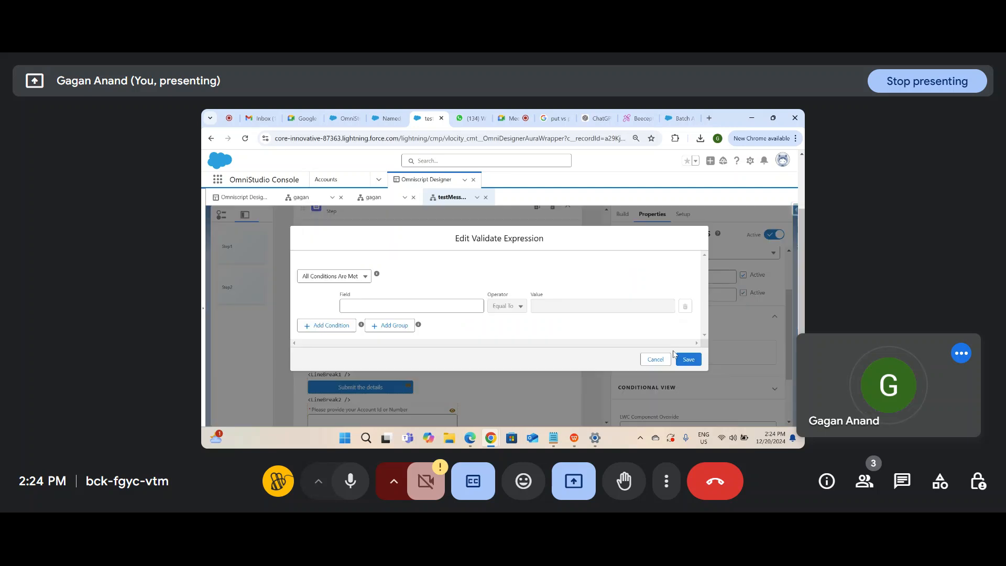
pyautogui.click(438, 307)
pyautogui.write('Choosetheservice')
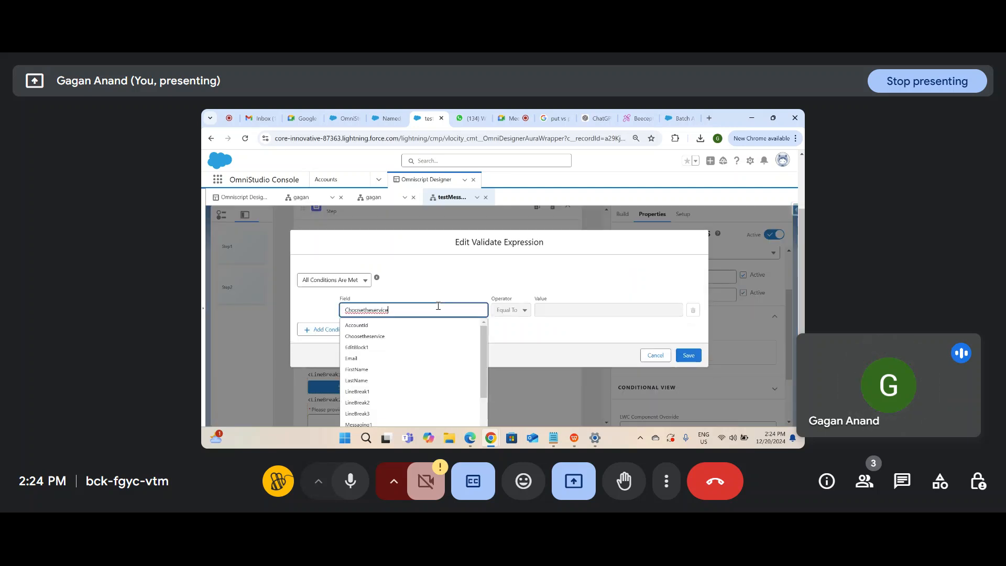
pyautogui.click(530, 341)
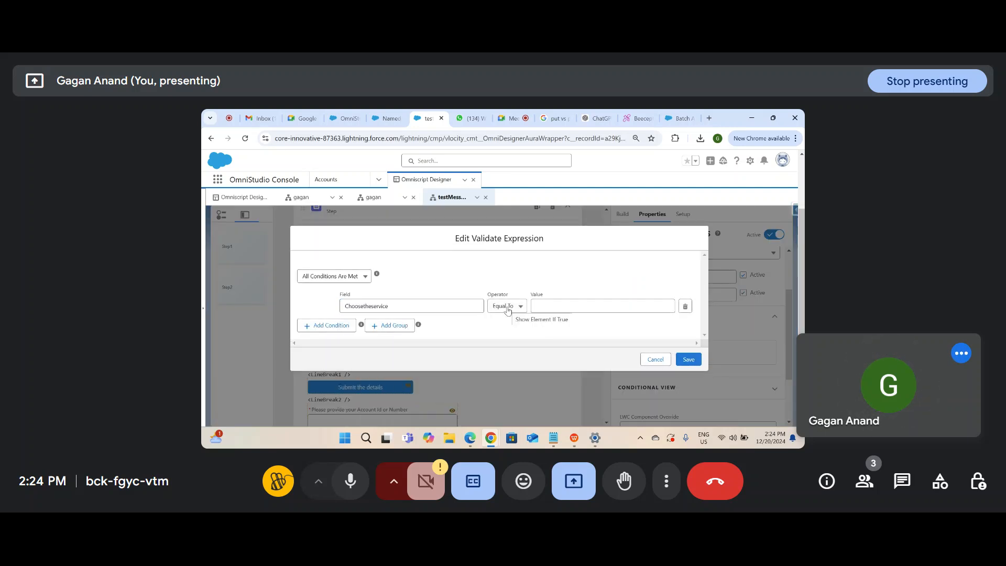
pyautogui.click(507, 311)
pyautogui.click(492, 334)
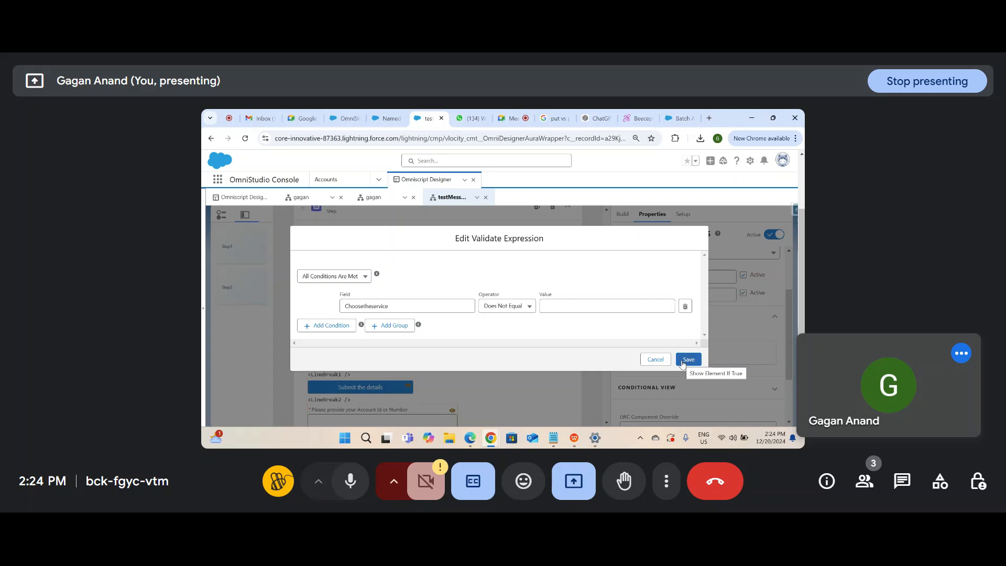
pyautogui.click(520, 307)
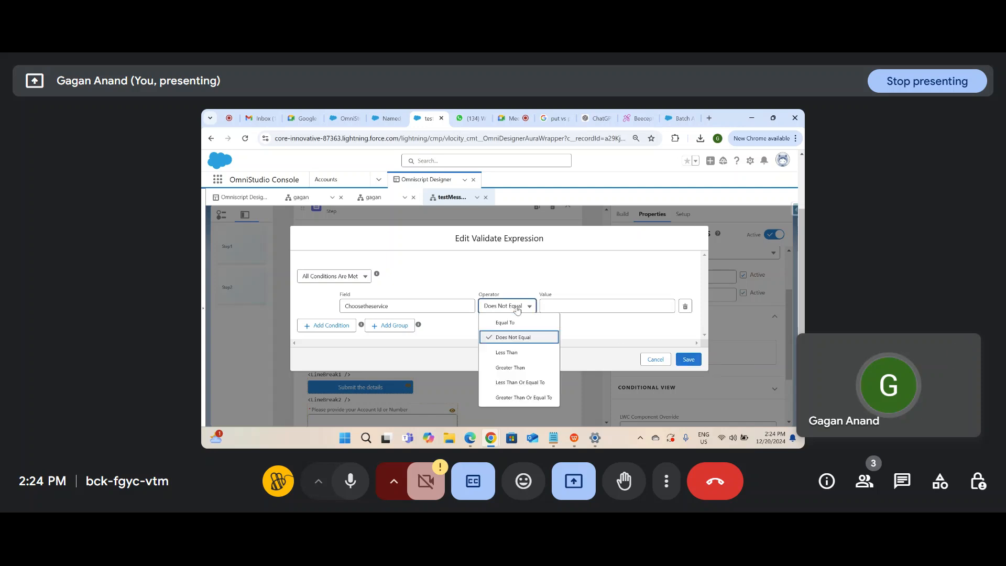
pyautogui.click(516, 325)
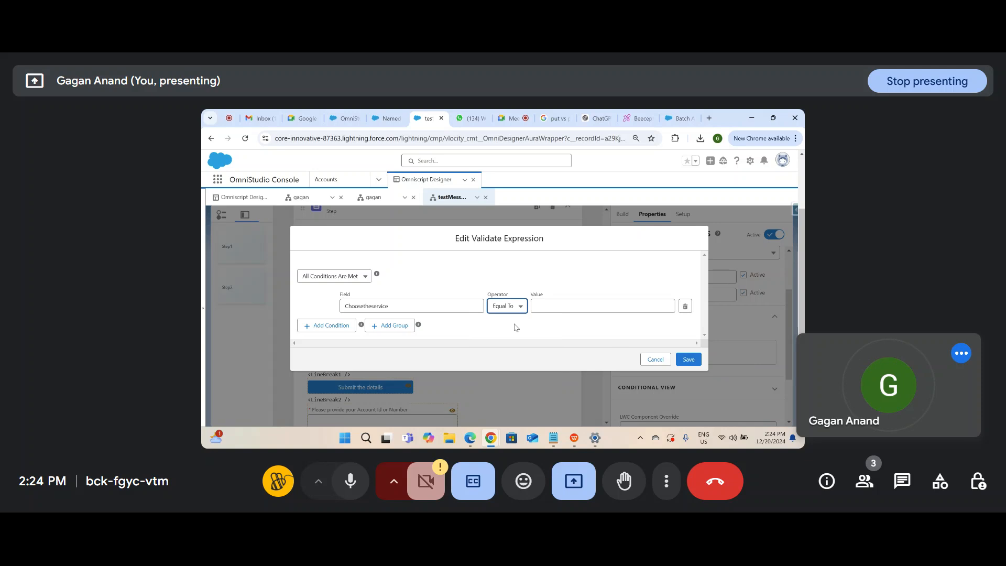
pyautogui.click(688, 359)
pyautogui.click(682, 296)
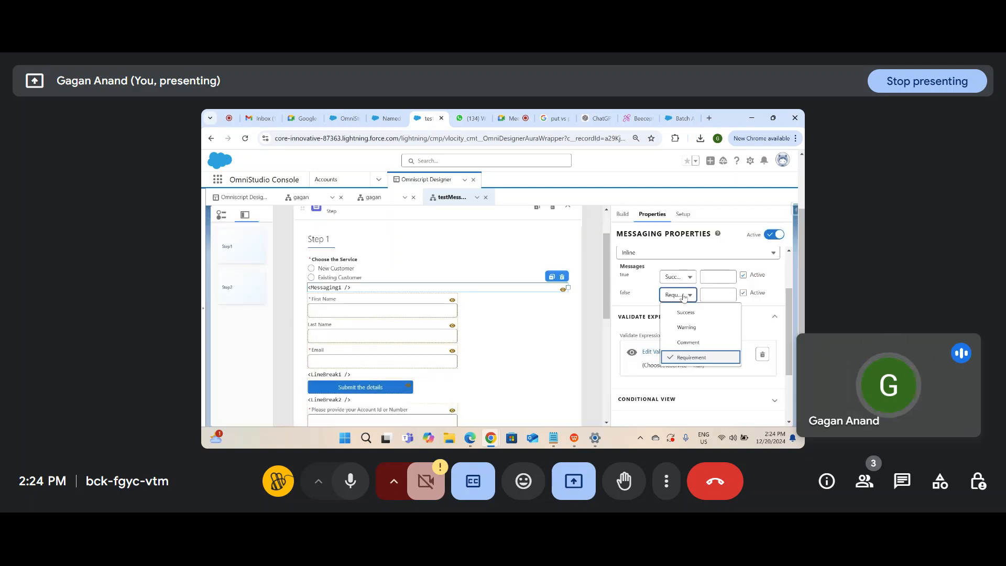
# Step: Change Messaging1's false-case message type from Requirement to Warning
pyautogui.click(686, 327)
pyautogui.click(716, 297)
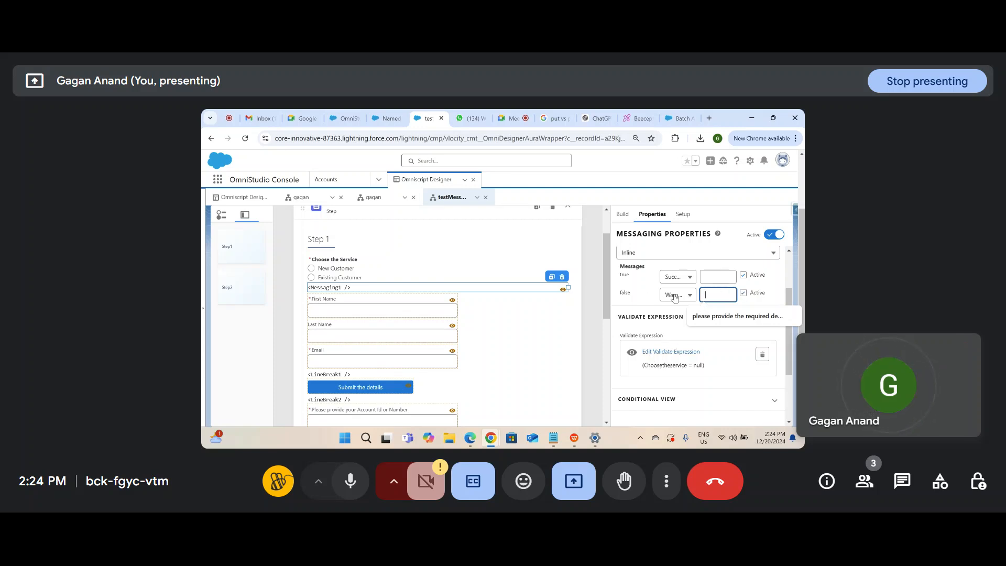
# Step: Change Messaging1's validate expression operator to Not Equal To and save it
pyautogui.click(683, 276)
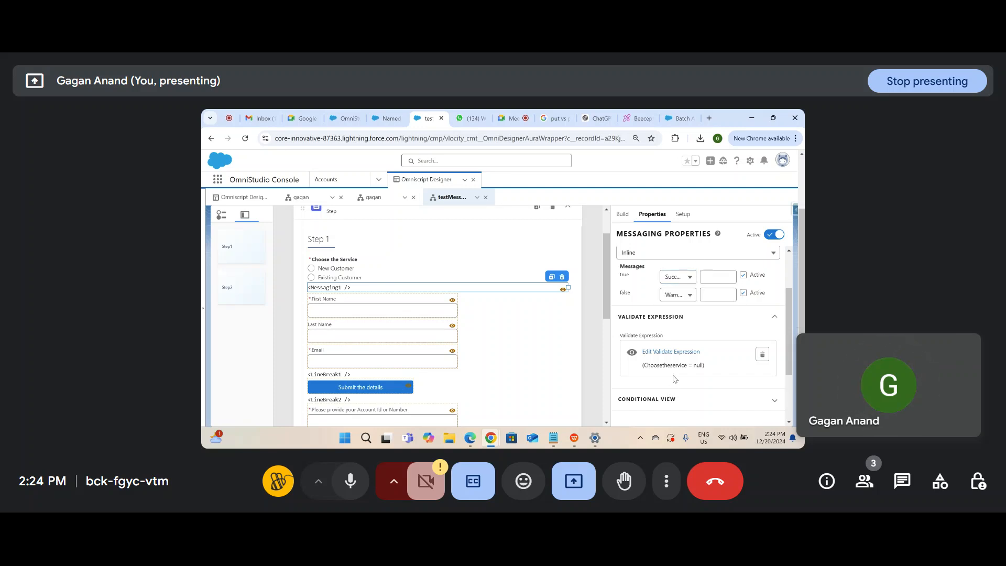
pyautogui.click(671, 352)
pyautogui.click(516, 307)
pyautogui.click(511, 336)
pyautogui.click(688, 359)
# Step: Set the false case to a Warning reading 'Please choose the service', then preview the script
pyautogui.click(689, 295)
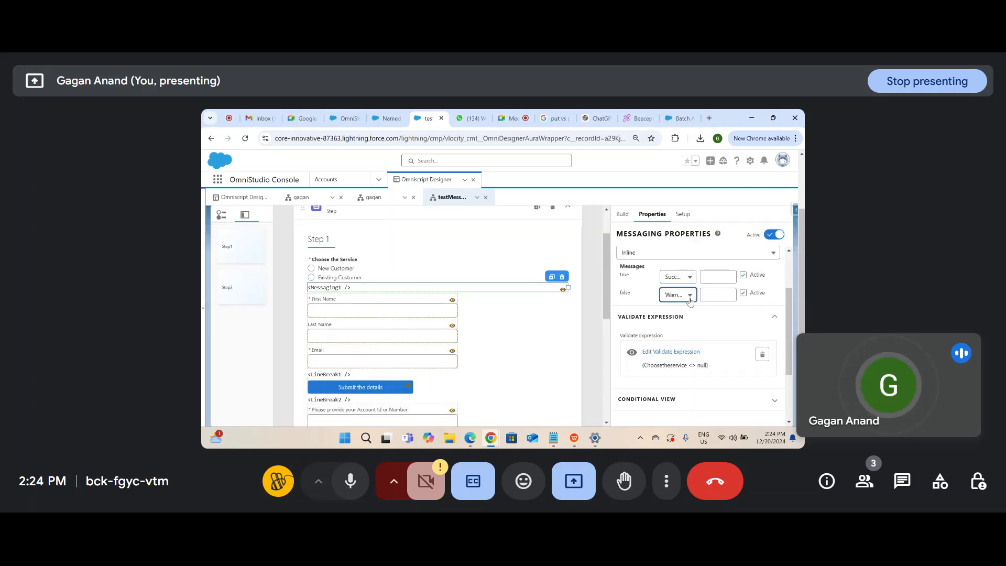
pyautogui.click(686, 311)
pyautogui.click(678, 297)
pyautogui.click(681, 321)
pyautogui.click(710, 296)
pyautogui.write('Pl')
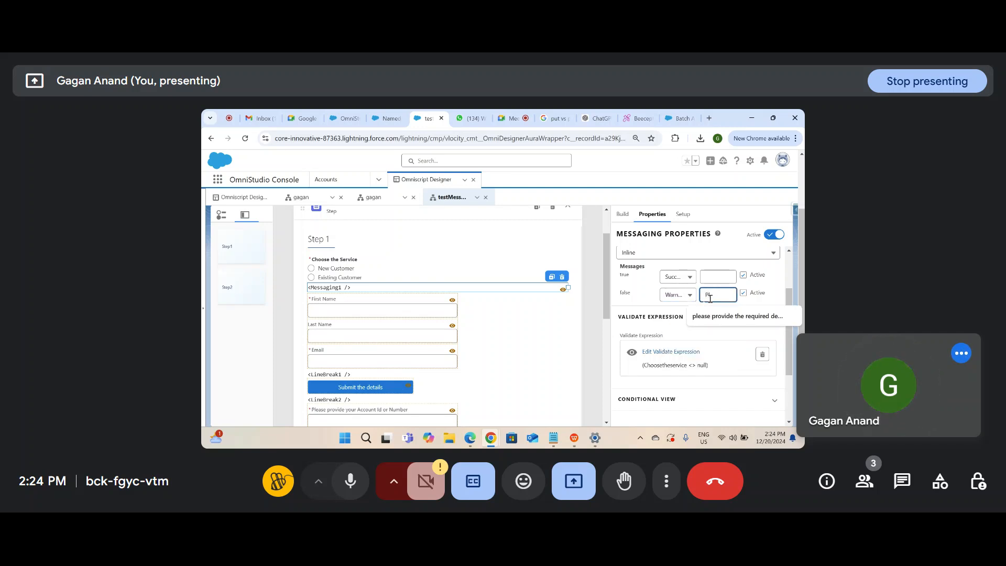
pyautogui.write('ease chooe')
pyautogui.press('BackSpace')
pyautogui.write('se the ser')
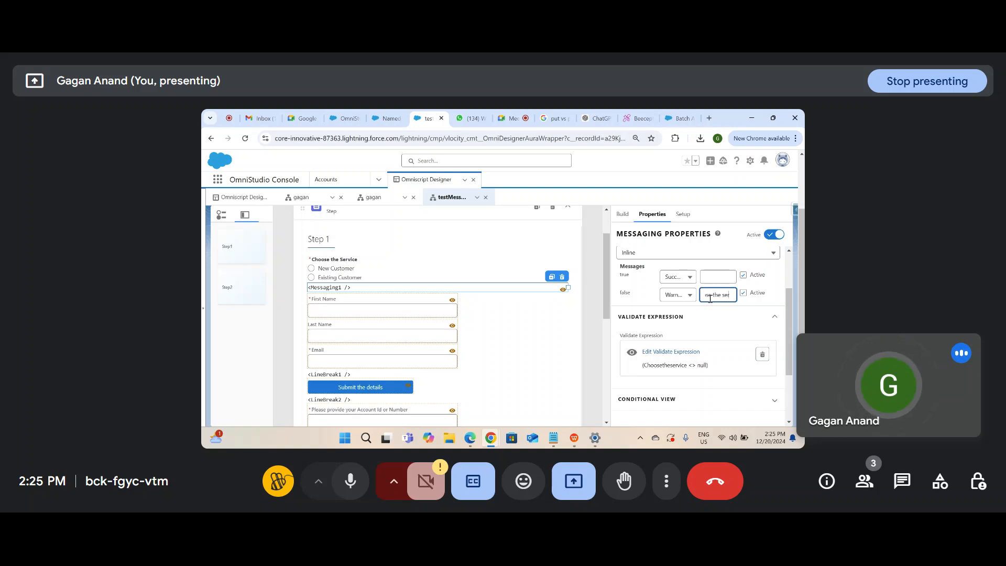
pyautogui.click(714, 326)
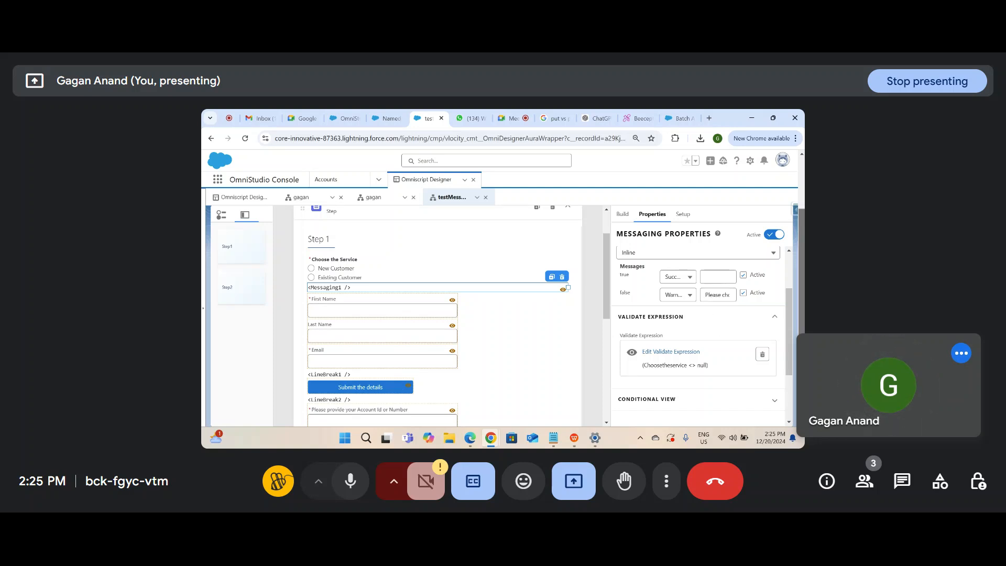
pyautogui.moveTo(800, 289); pyautogui.dragTo(800, 236)
pyautogui.click(626, 229)
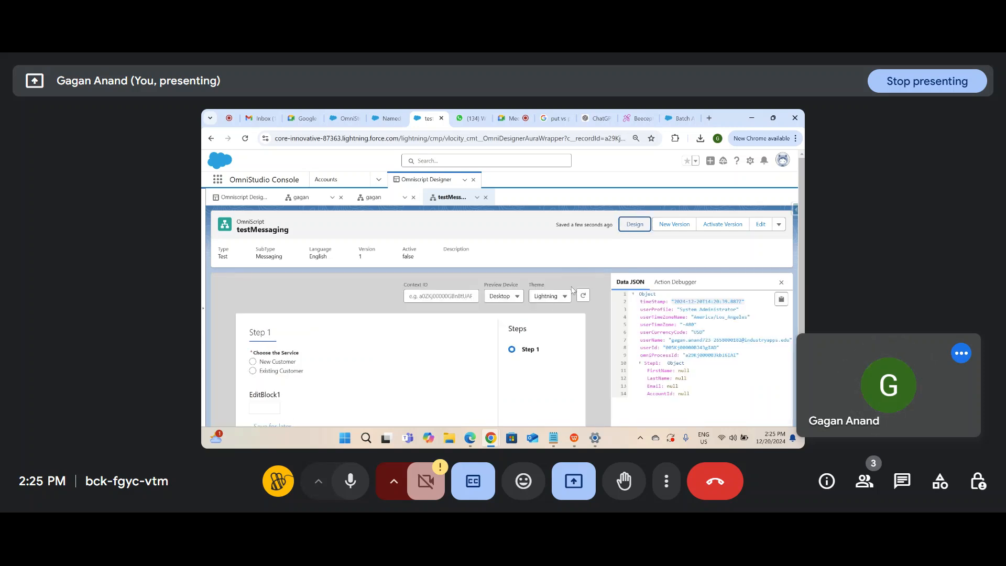
# Step: In the preview, pick New Customer, then Existing Customer, and watch the warning clear
pyautogui.moveTo(801, 258); pyautogui.dragTo(801, 348)
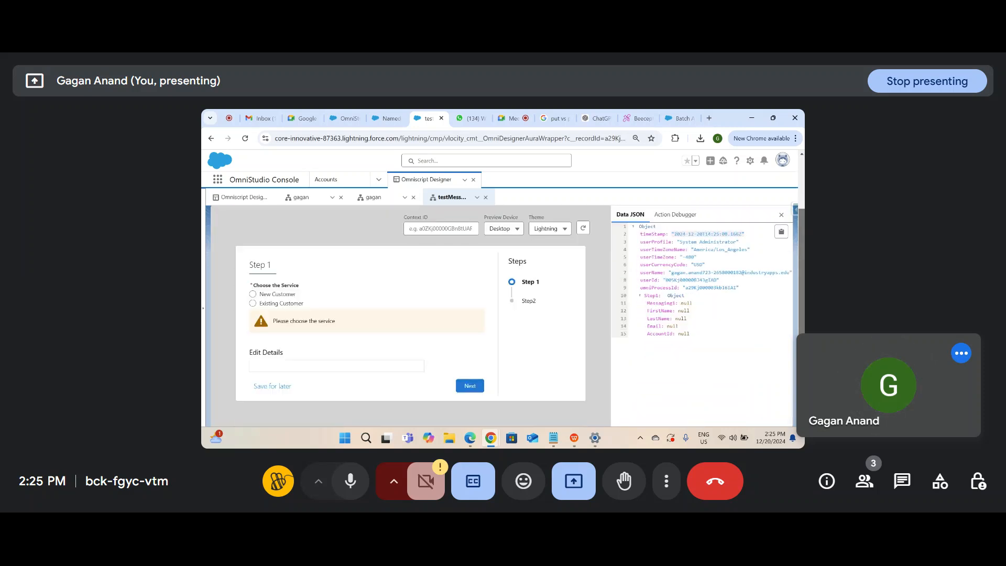
pyautogui.moveTo(342, 323); pyautogui.dragTo(261, 319)
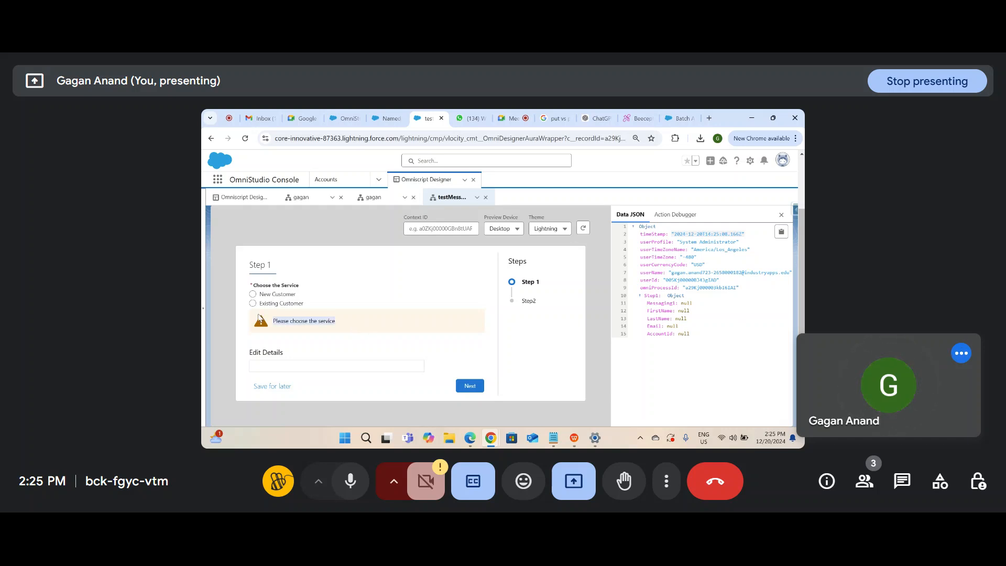
pyautogui.moveTo(402, 352); pyautogui.dragTo(332, 320)
pyautogui.click(337, 339)
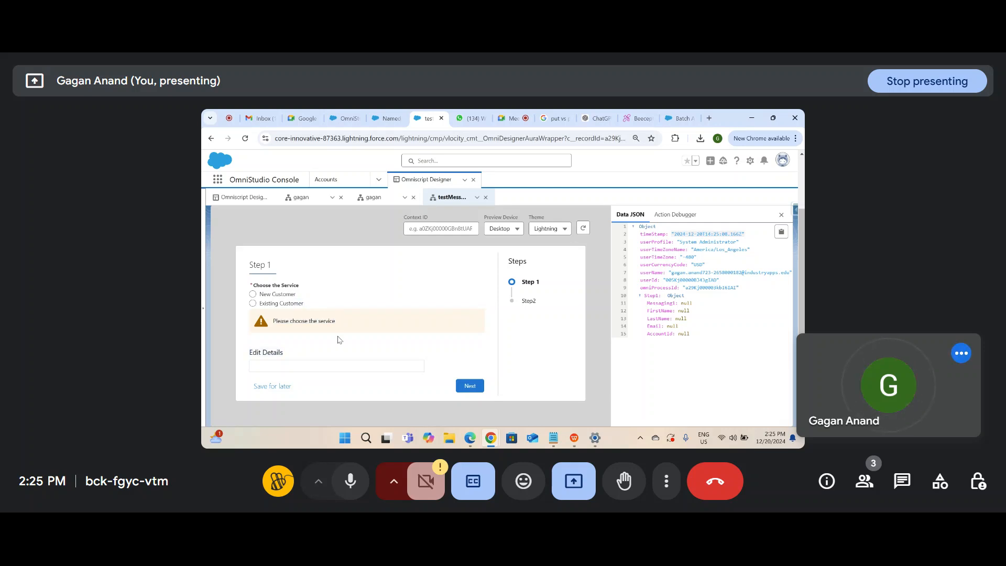
pyautogui.click(252, 295)
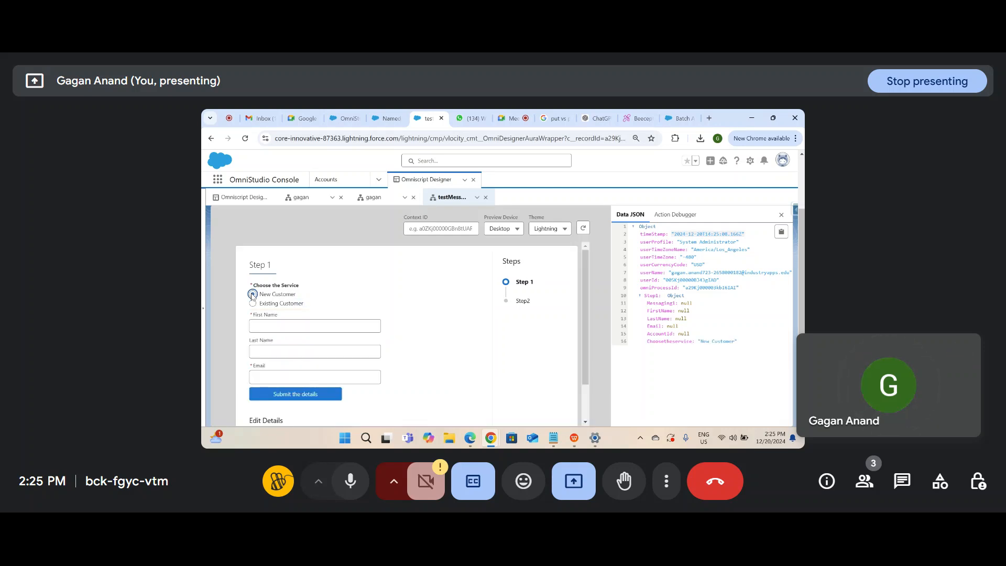
pyautogui.click(252, 303)
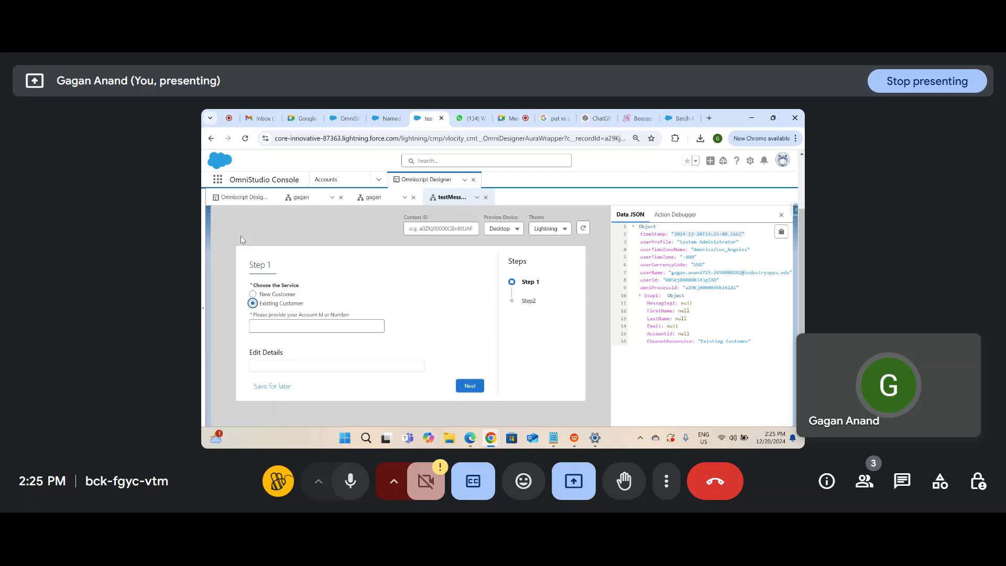
pyautogui.scroll(2, 744, 232)
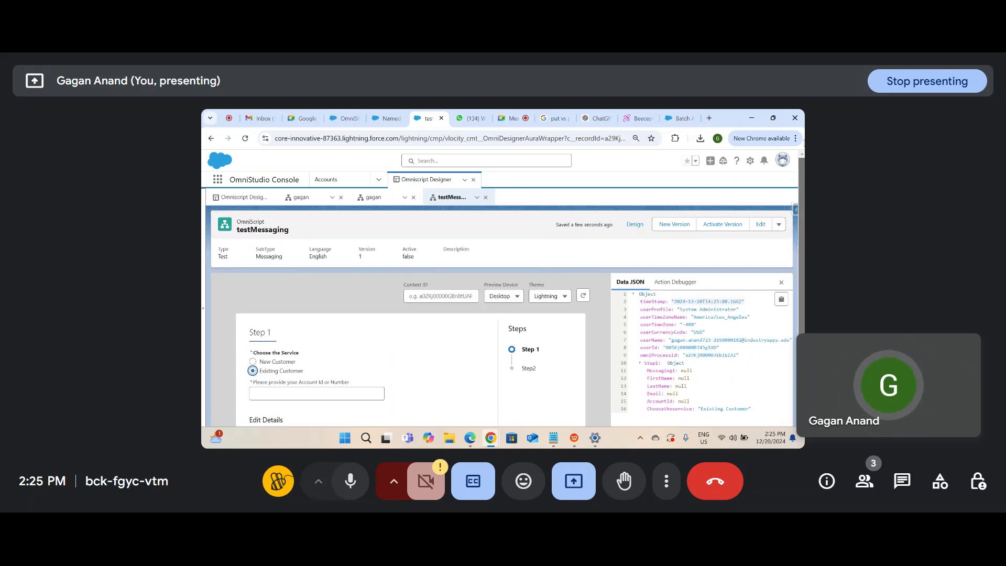
# Step: Reload the preview, toggle New Customer and Existing Customer again, then return to the designer
pyautogui.click(623, 224)
pyautogui.click(623, 223)
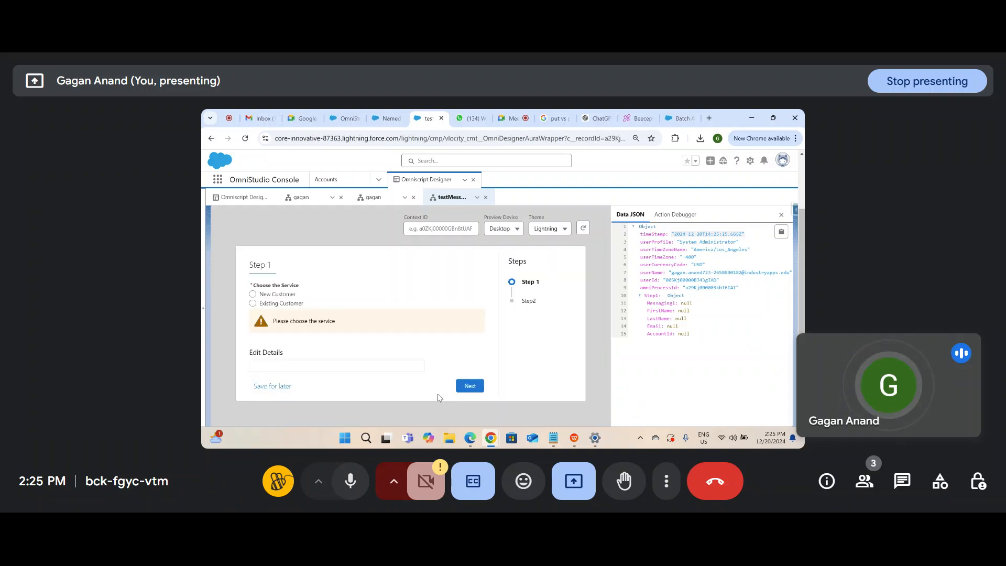
pyautogui.click(254, 294)
pyautogui.click(253, 303)
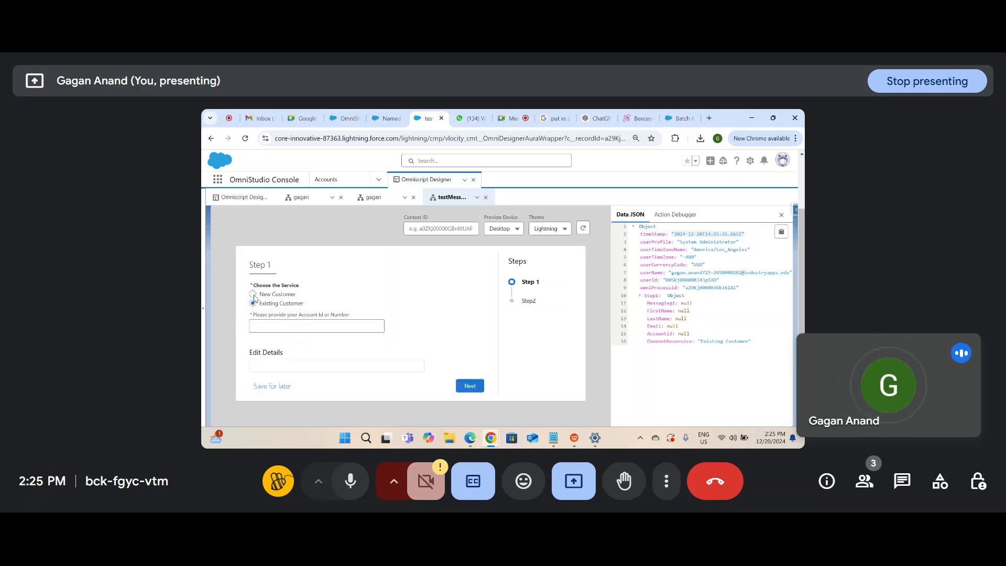
pyautogui.click(253, 294)
pyautogui.click(253, 303)
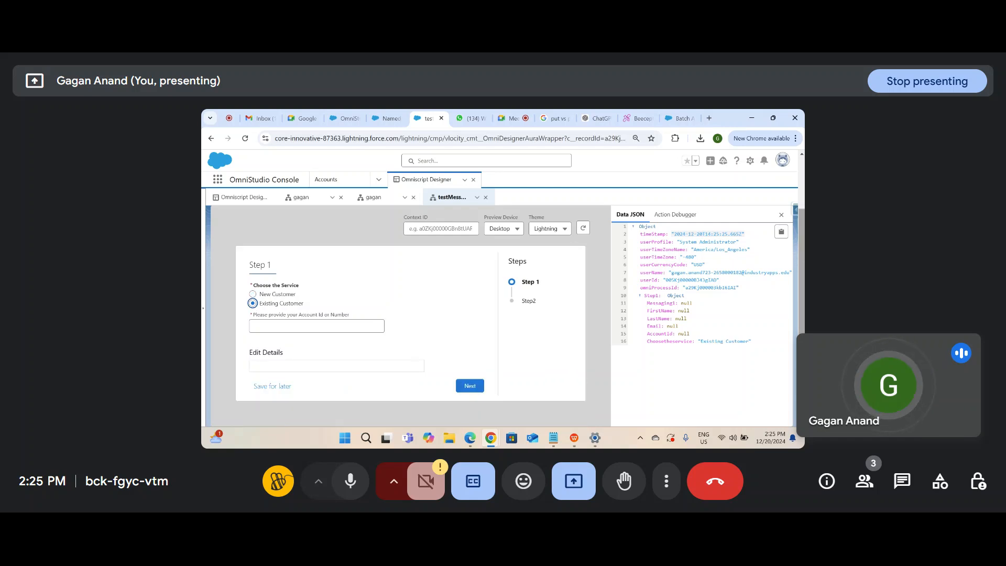
pyautogui.scroll(2, 254, 306)
pyautogui.moveTo(514, 334); pyautogui.dragTo(558, 375)
pyautogui.scroll(1, 797, 213)
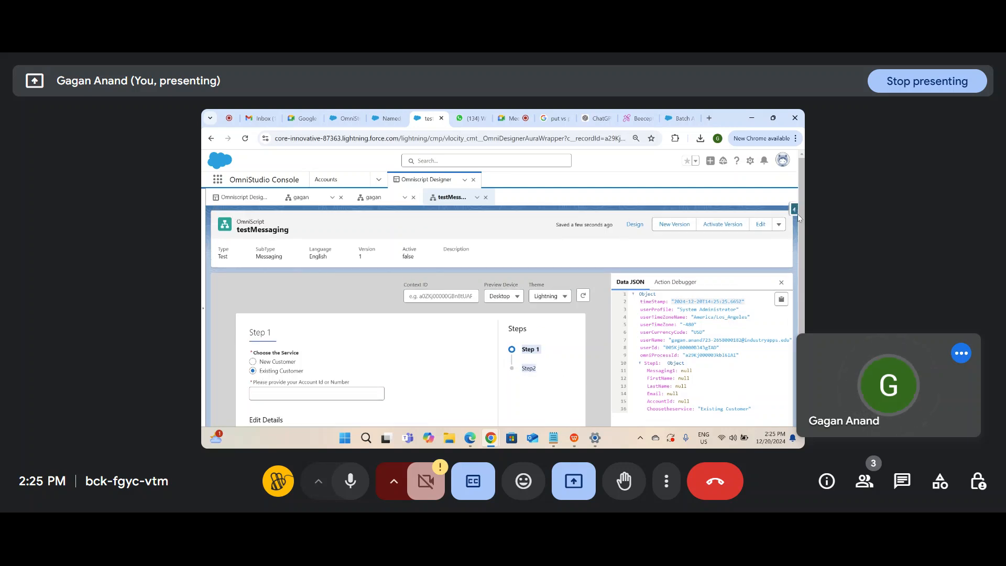
pyautogui.click(634, 224)
# Step: Set Step Chart Placement to Top, preview the result, and return to Design
pyautogui.click(681, 281)
pyautogui.scroll(-5, 656, 401)
pyautogui.rightClick(656, 410)
pyautogui.click(670, 328)
pyautogui.click(671, 328)
pyautogui.click(661, 360)
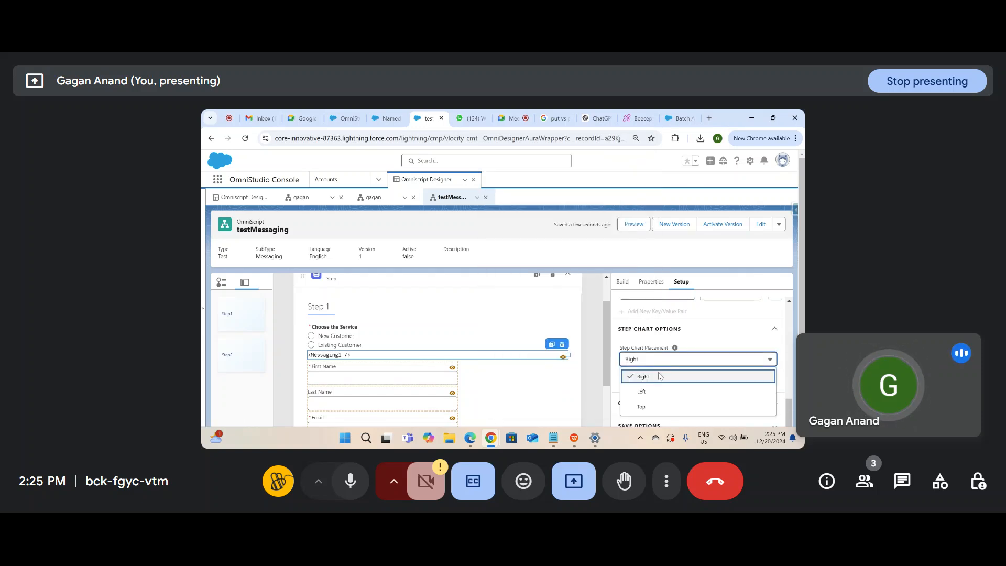
pyautogui.click(652, 404)
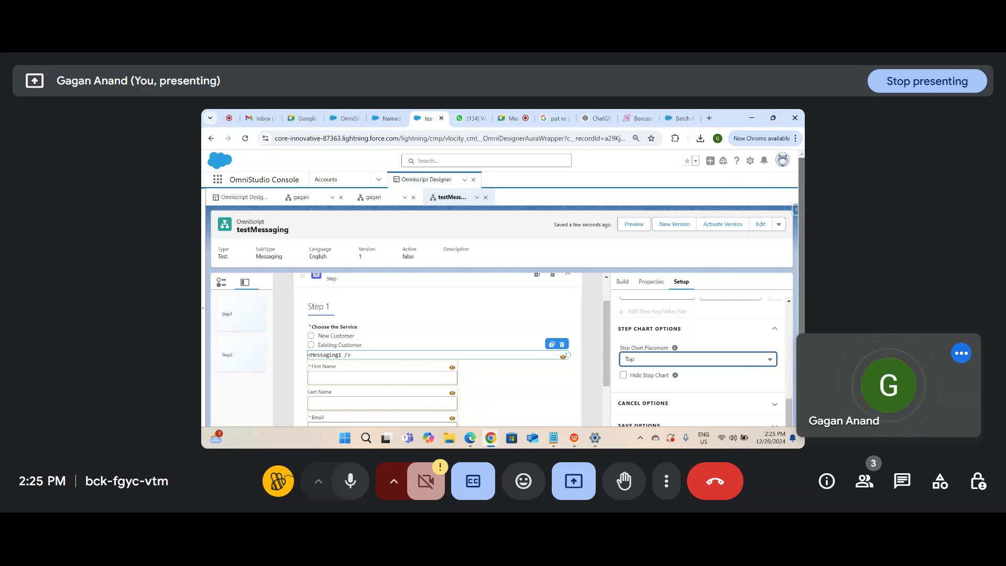
pyautogui.click(632, 224)
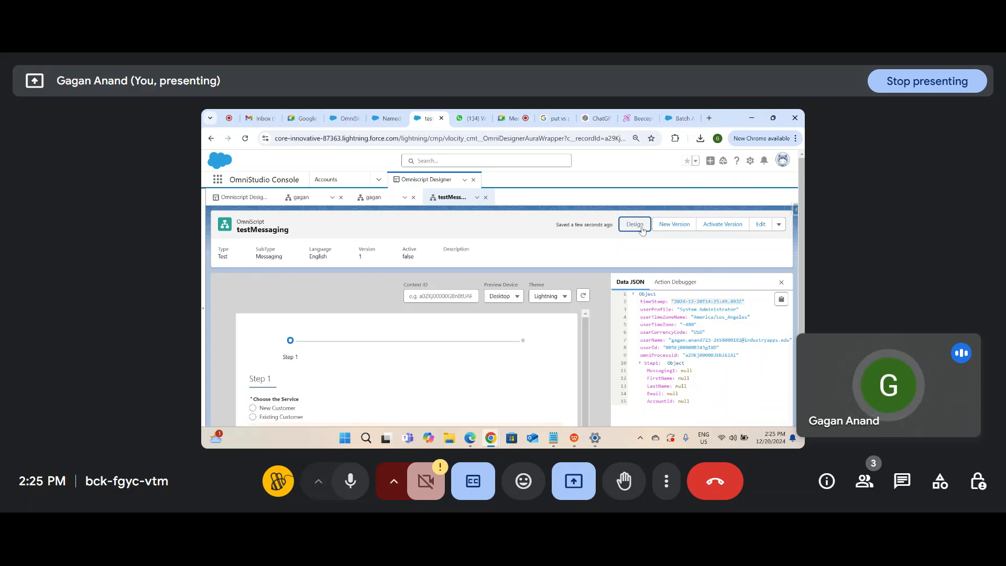
pyautogui.click(635, 224)
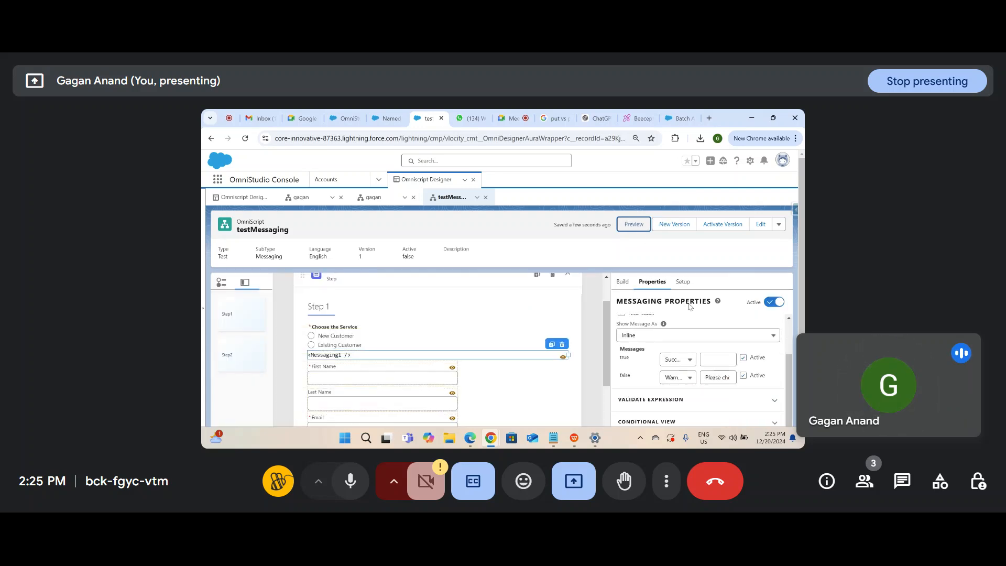
# Step: Tick Hide Step Chart in Step Chart Options, preview the script, and return to the designer
pyautogui.click(682, 283)
pyautogui.scroll(-1, 680, 354)
pyautogui.scroll(-3, 682, 355)
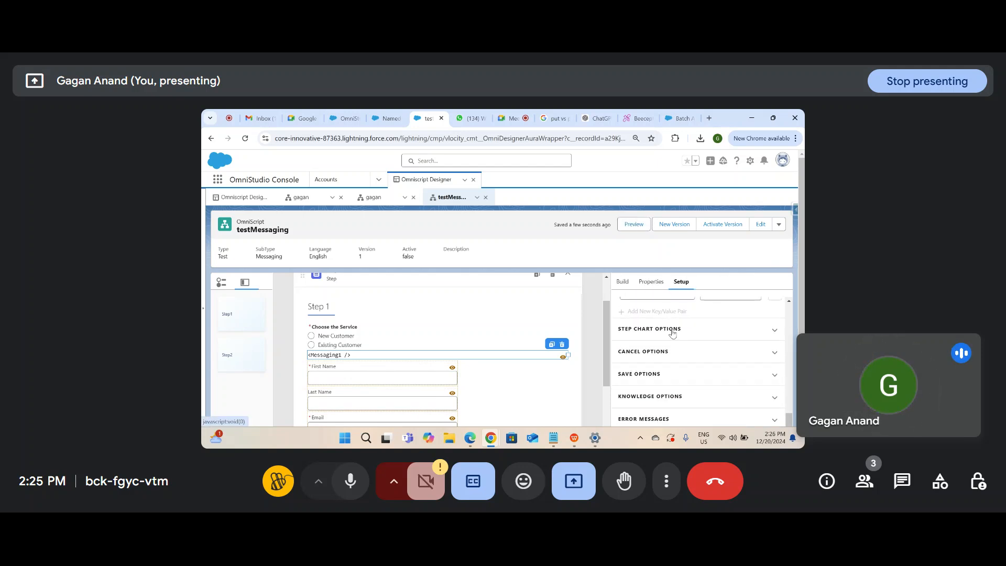
pyautogui.click(674, 335)
pyautogui.scroll(1, 634, 323)
pyautogui.scroll(-1, 636, 379)
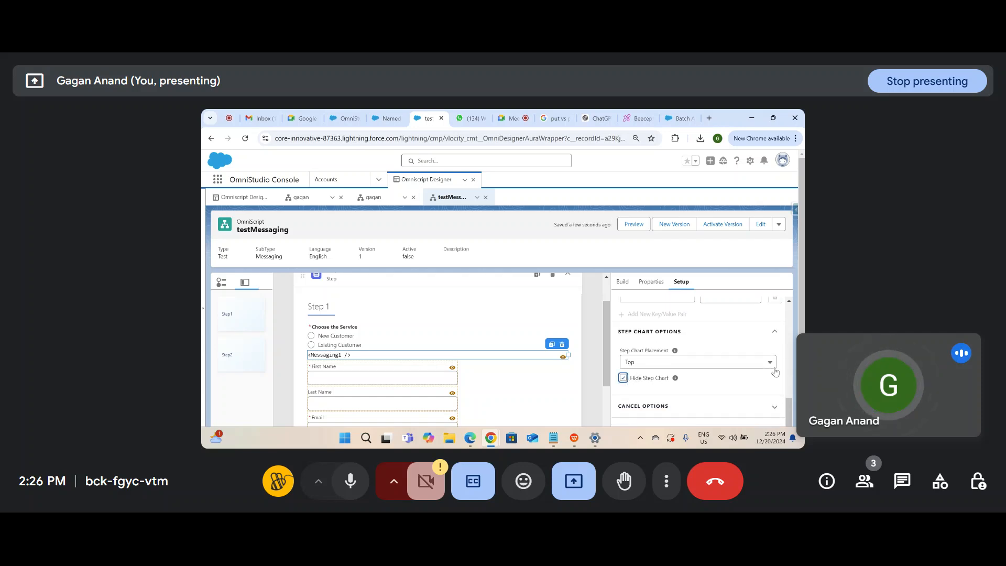
pyautogui.click(634, 224)
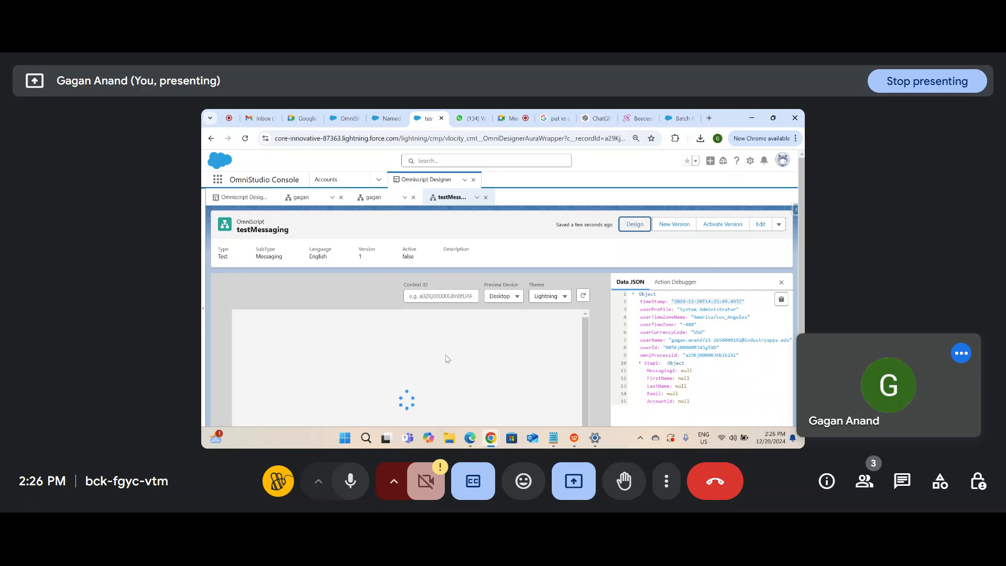
pyautogui.scroll(-2, 447, 358)
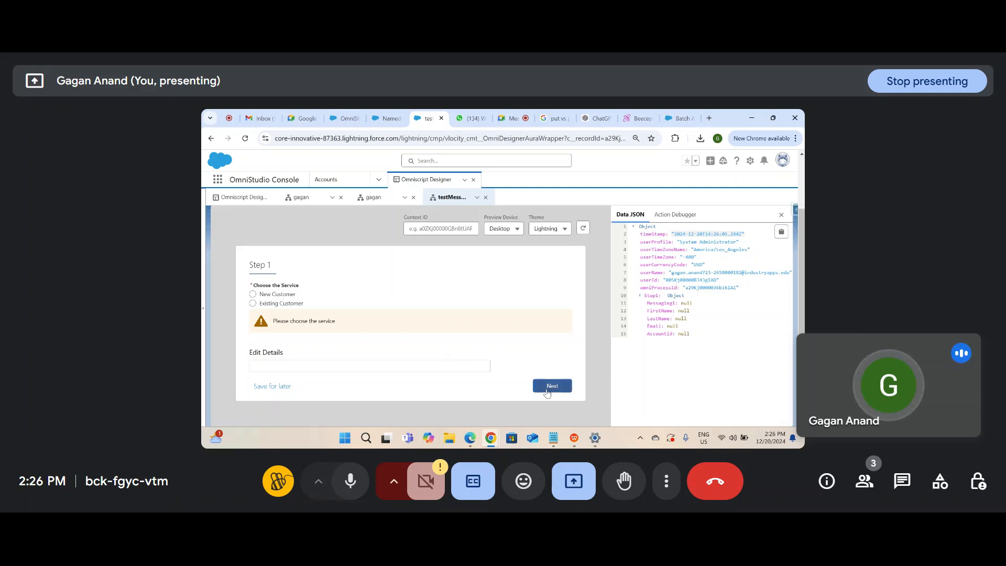
pyautogui.scroll(2, 648, 287)
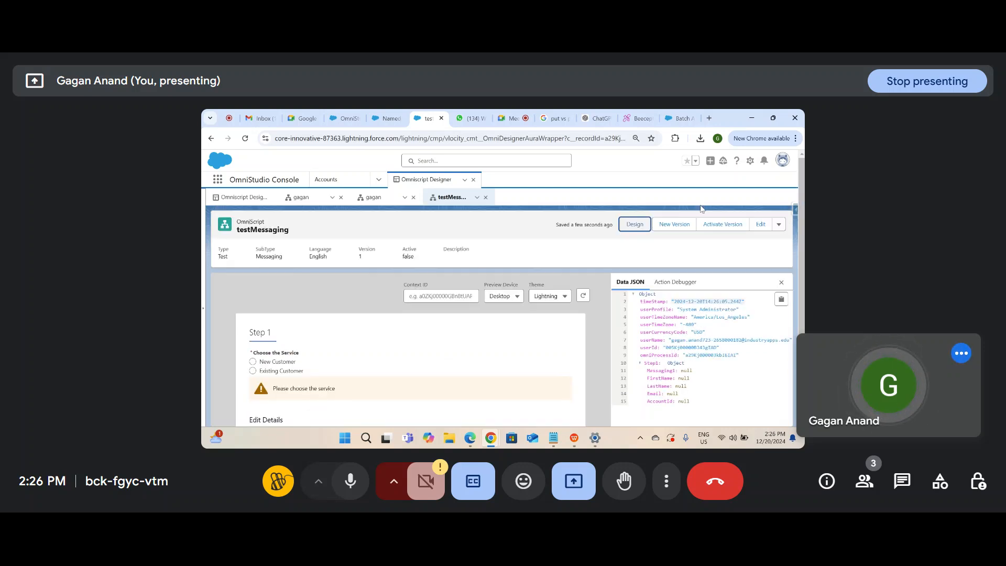
pyautogui.click(634, 225)
# Step: Review the Save Options in the script-wide Setup settings
pyautogui.click(680, 281)
pyautogui.scroll(-15, 670, 370)
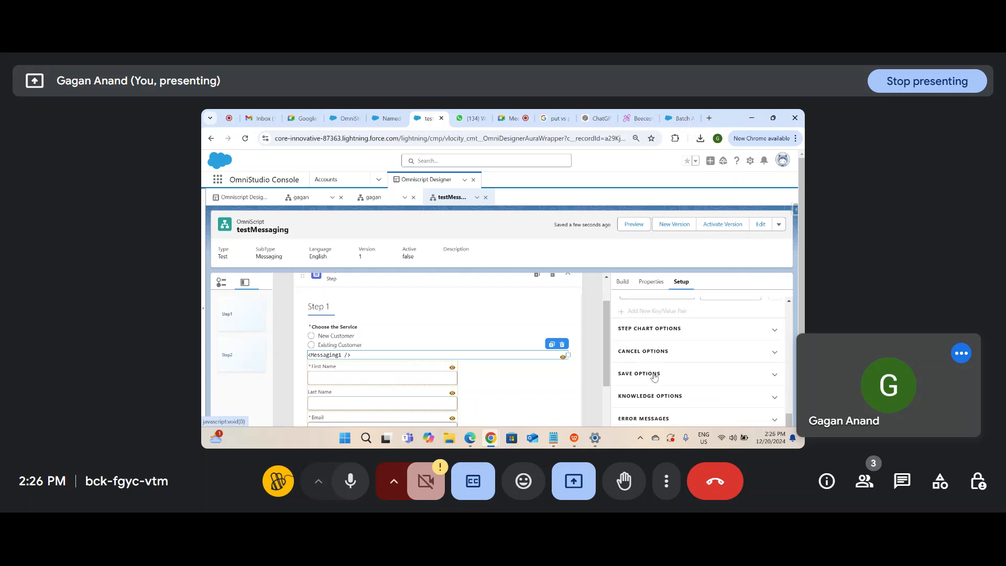
pyautogui.click(654, 374)
pyautogui.scroll(-1, 654, 376)
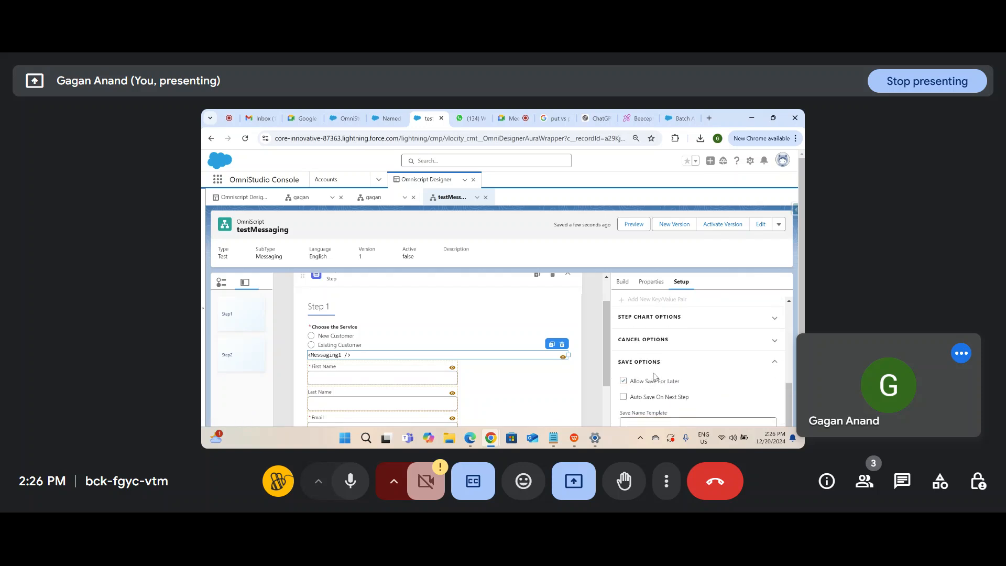
pyautogui.scroll(-5, 653, 376)
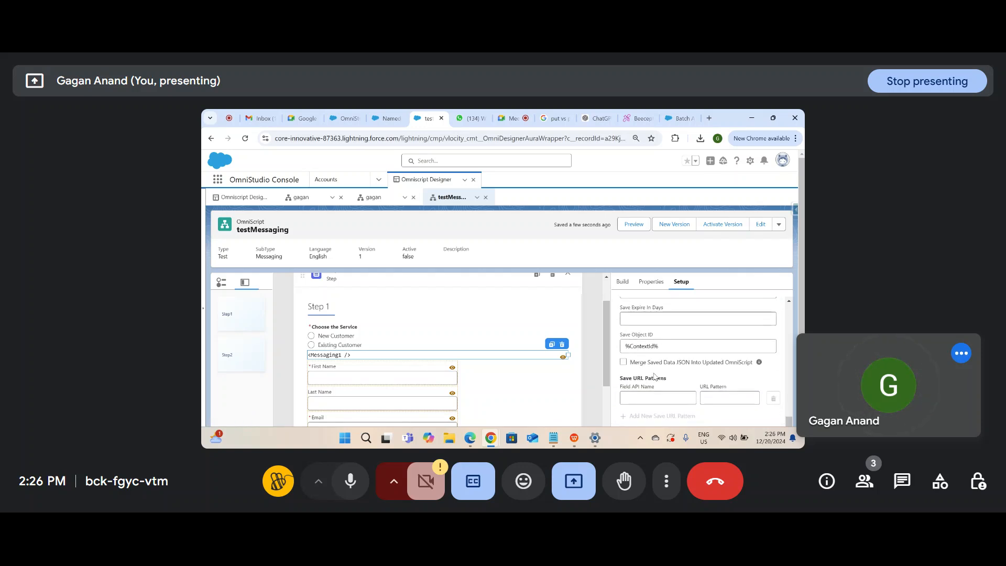
pyautogui.scroll(5, 654, 376)
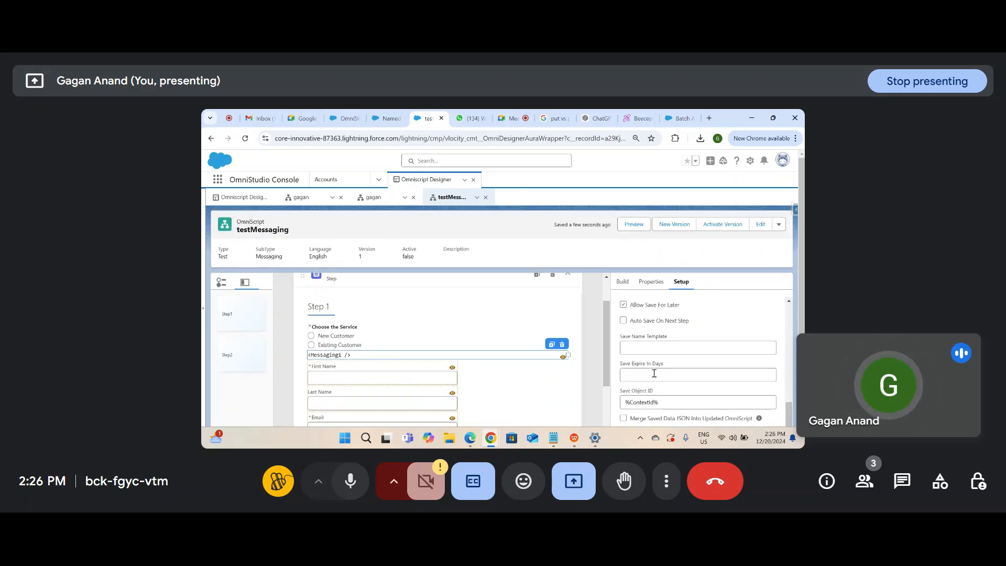
pyautogui.scroll(1, 655, 377)
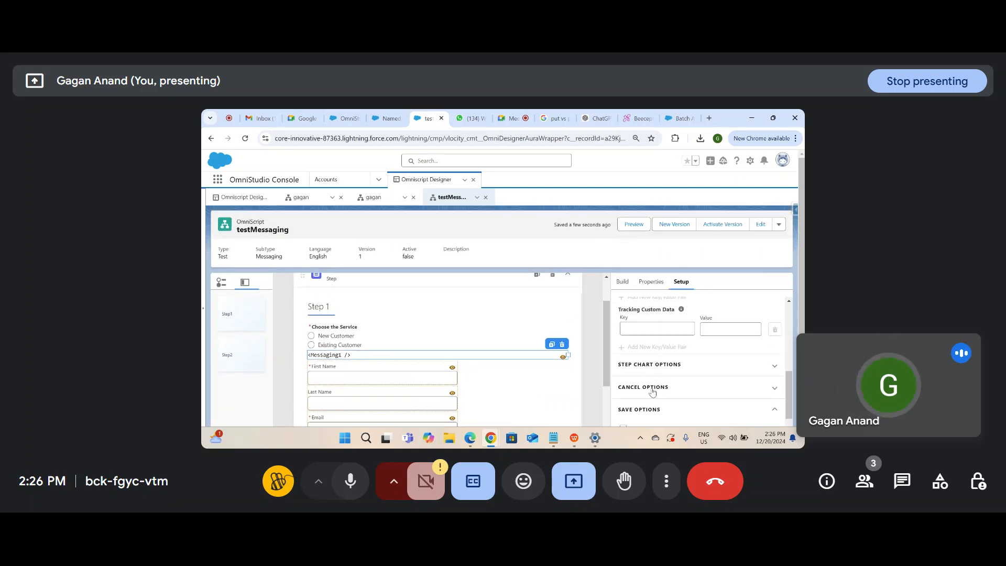
# Step: Review the Step Chart Options settings
pyautogui.click(670, 365)
pyautogui.scroll(-1, 670, 368)
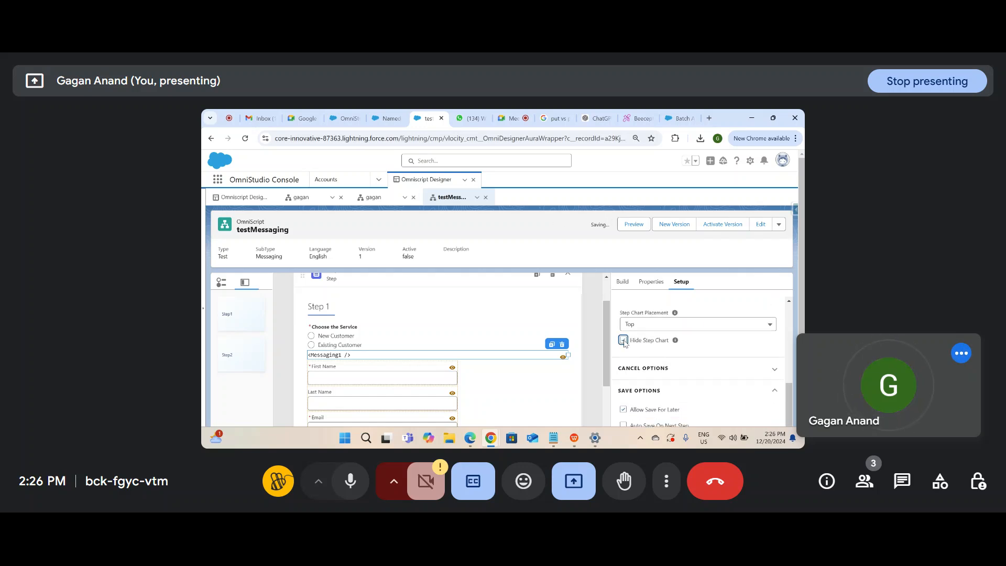
pyautogui.scroll(-5, 655, 321)
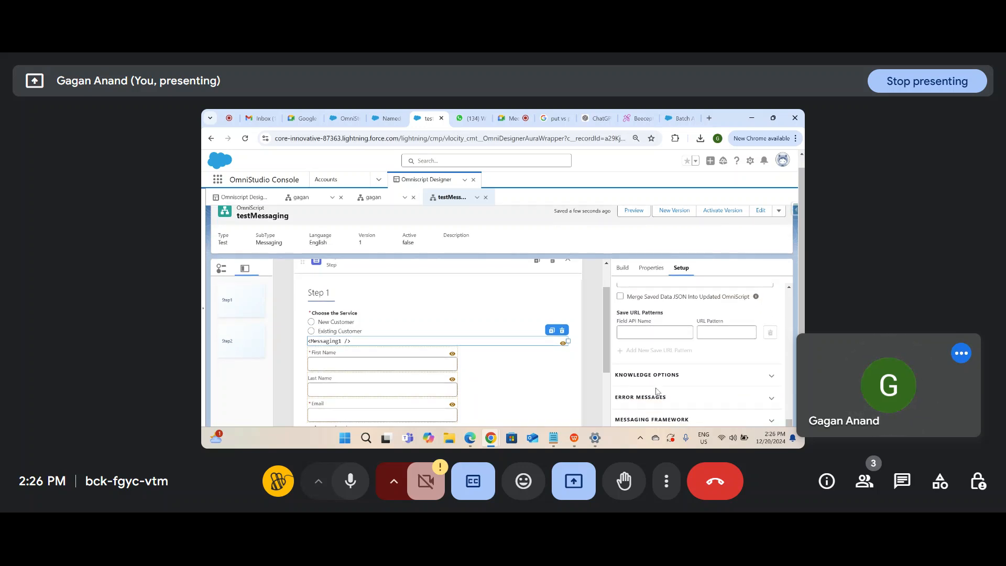
pyautogui.scroll(3, 655, 356)
pyautogui.scroll(3, 655, 390)
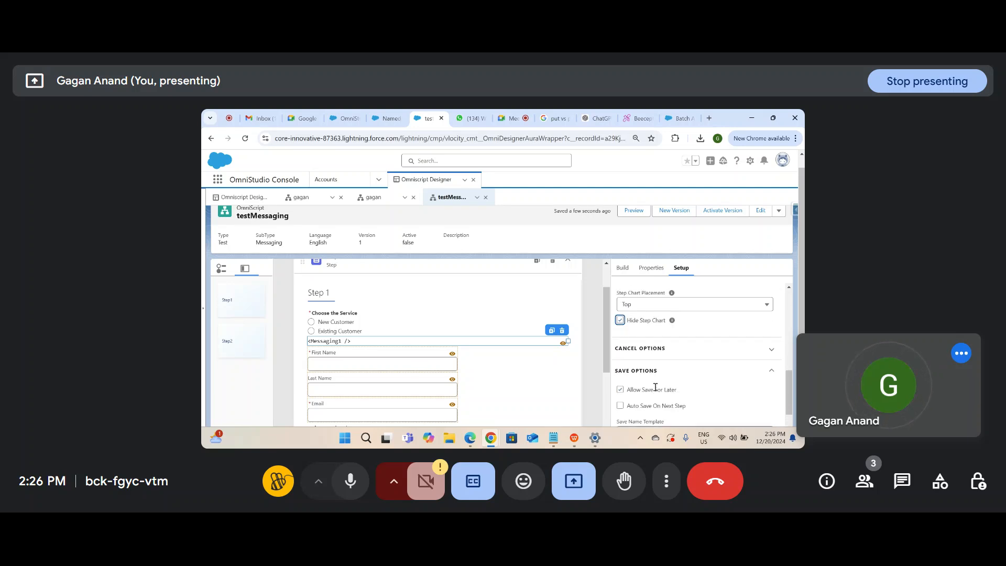
pyautogui.scroll(5, 655, 390)
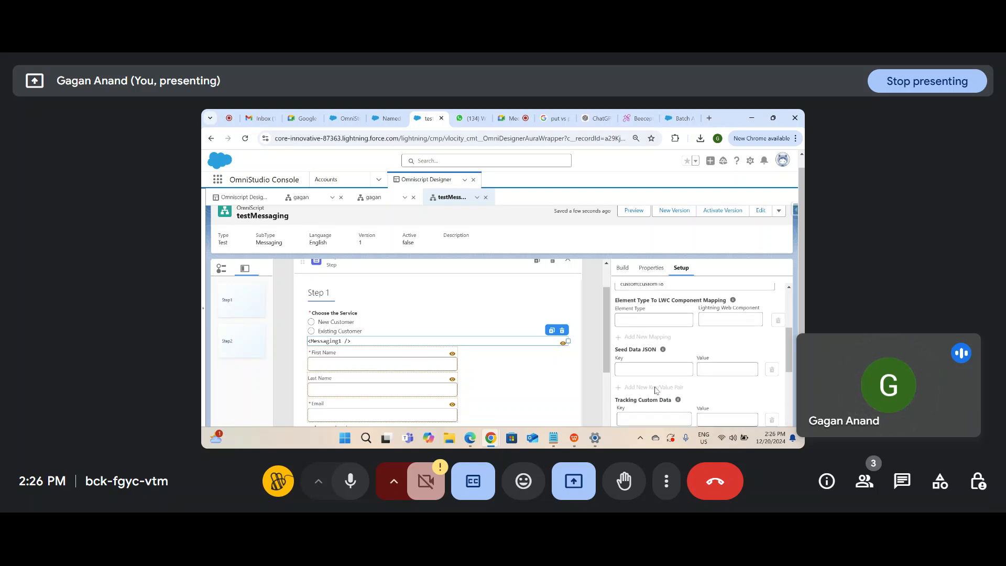
pyautogui.scroll(-10, 655, 390)
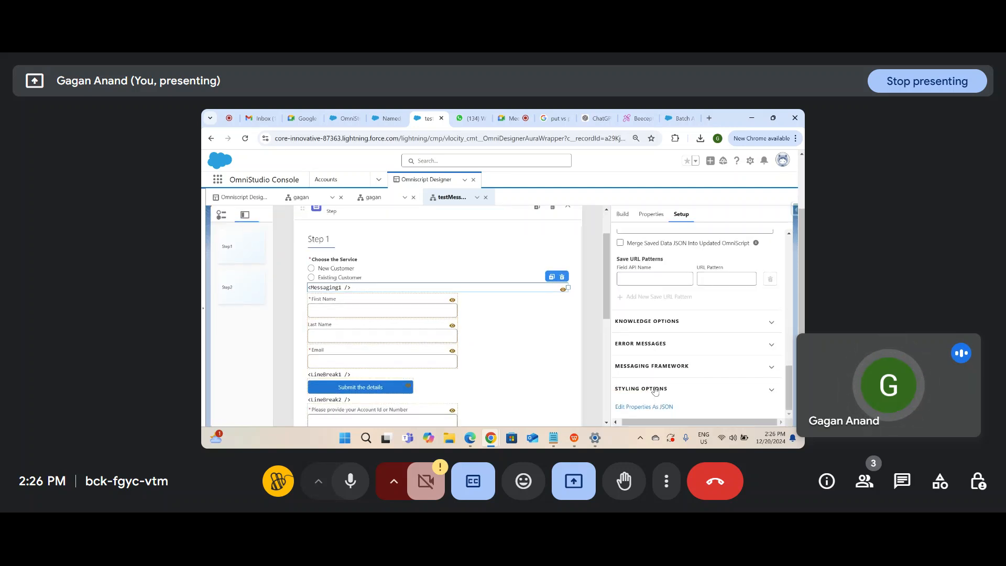
# Step: Review the Knowledge and Cancel Options settings
pyautogui.click(659, 329)
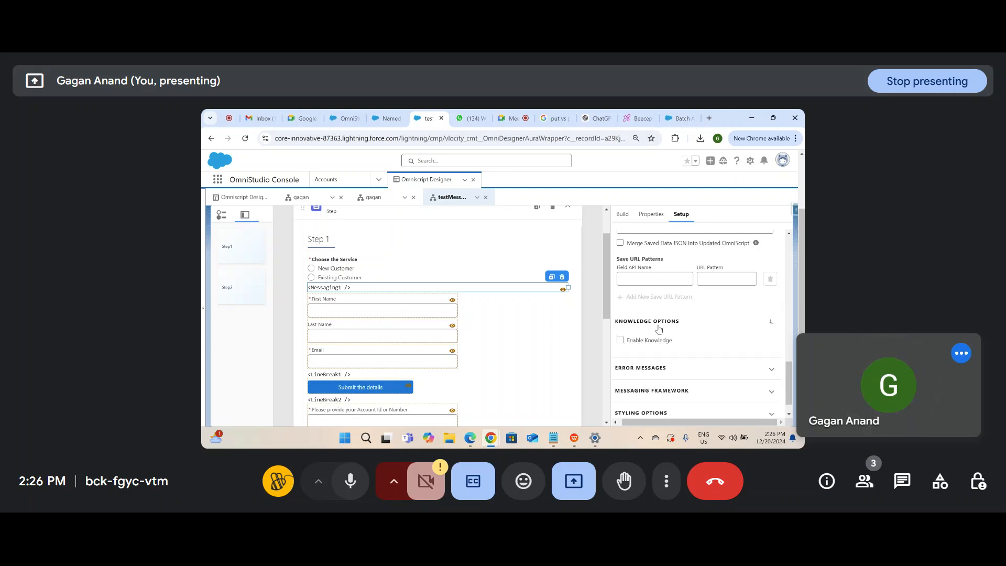
pyautogui.scroll(4, 662, 348)
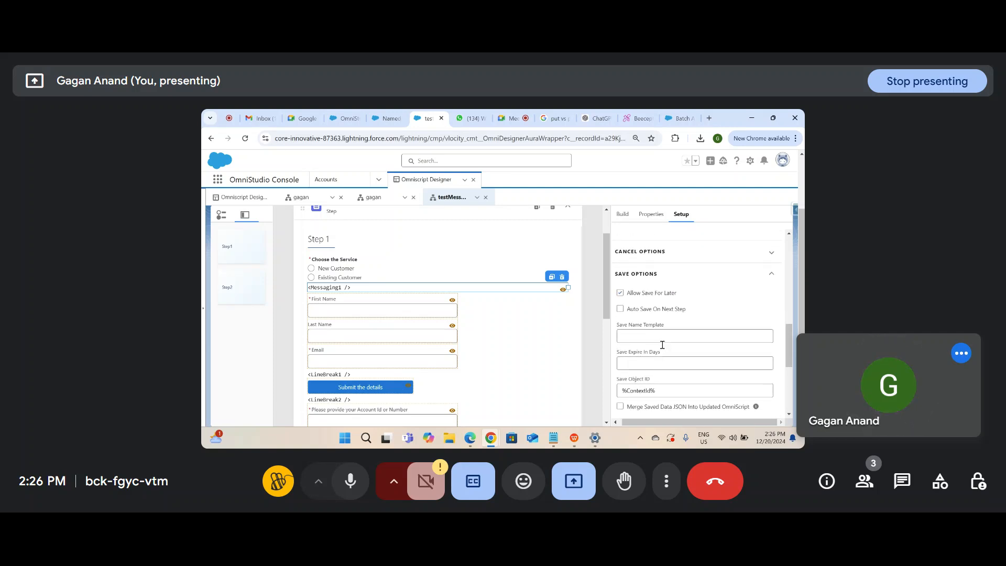
pyautogui.scroll(3, 663, 348)
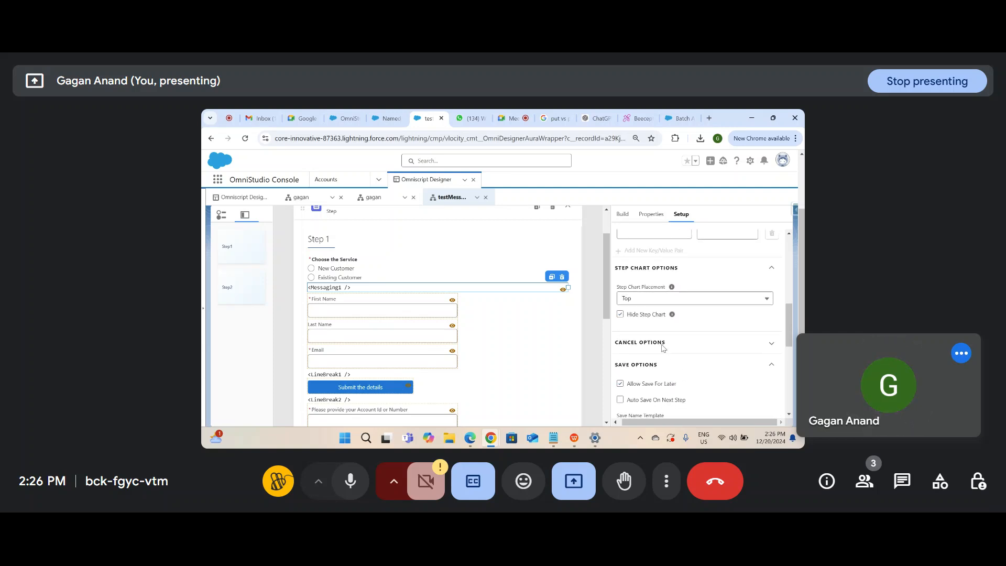
pyautogui.click(662, 349)
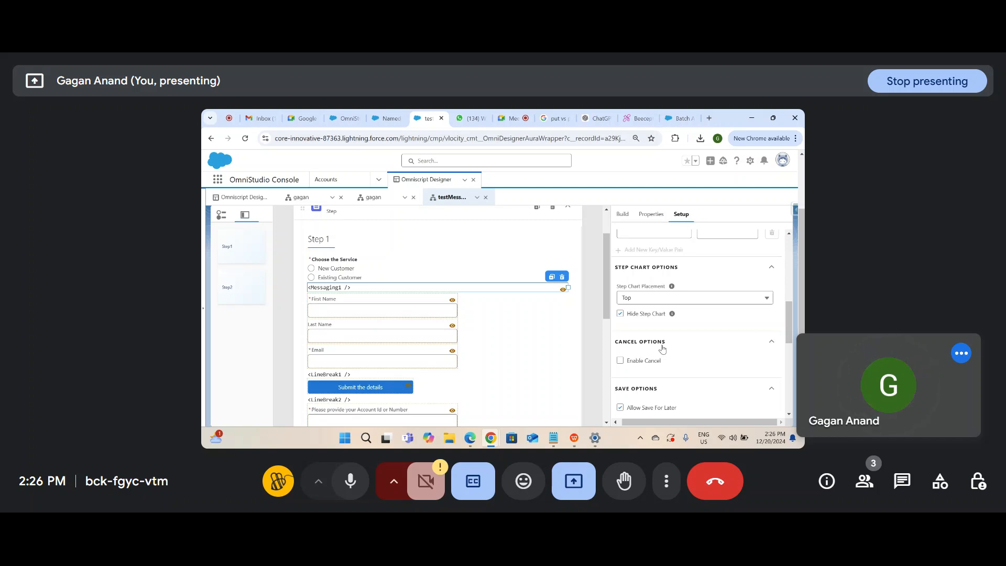
pyautogui.scroll(-5, 656, 365)
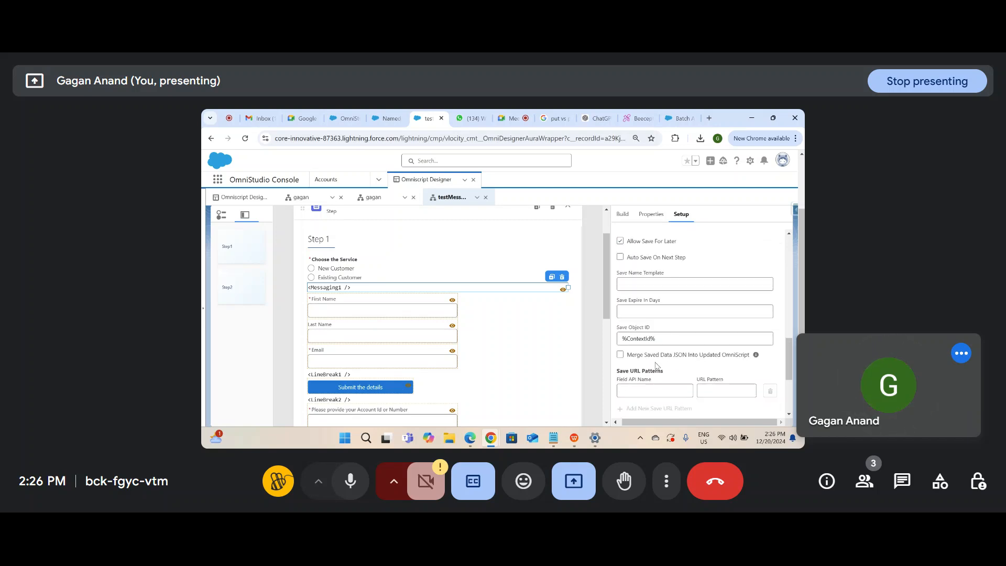
pyautogui.scroll(10, 661, 334)
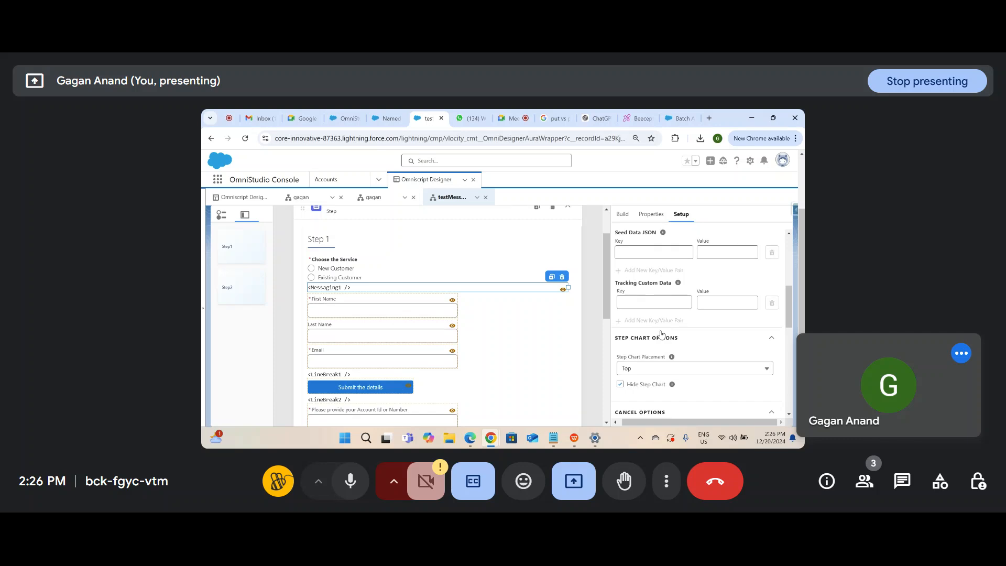
pyautogui.scroll(3, 662, 332)
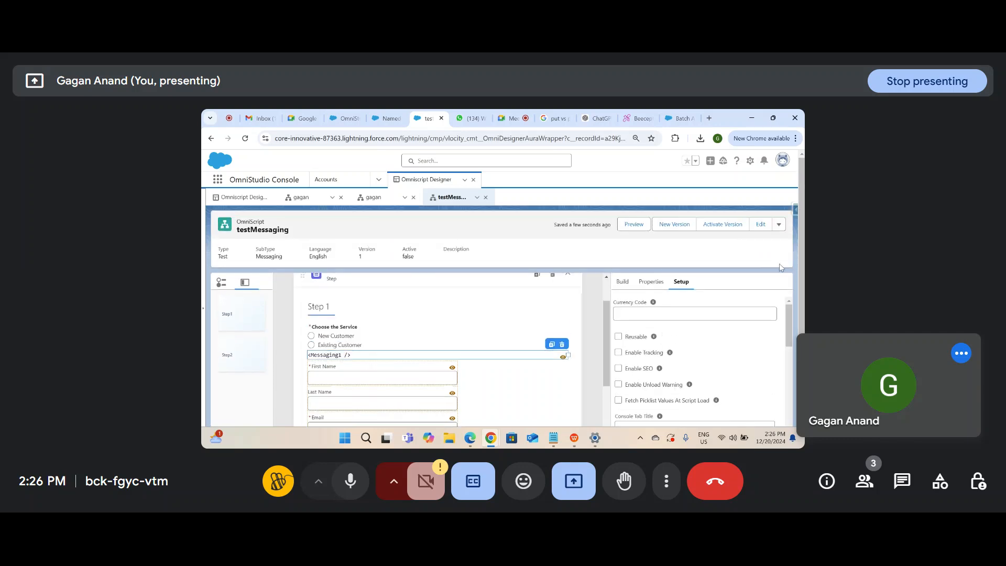
# Step: Preview the script and repeatedly try advancing past Step 1 without choosing a service
pyautogui.click(632, 225)
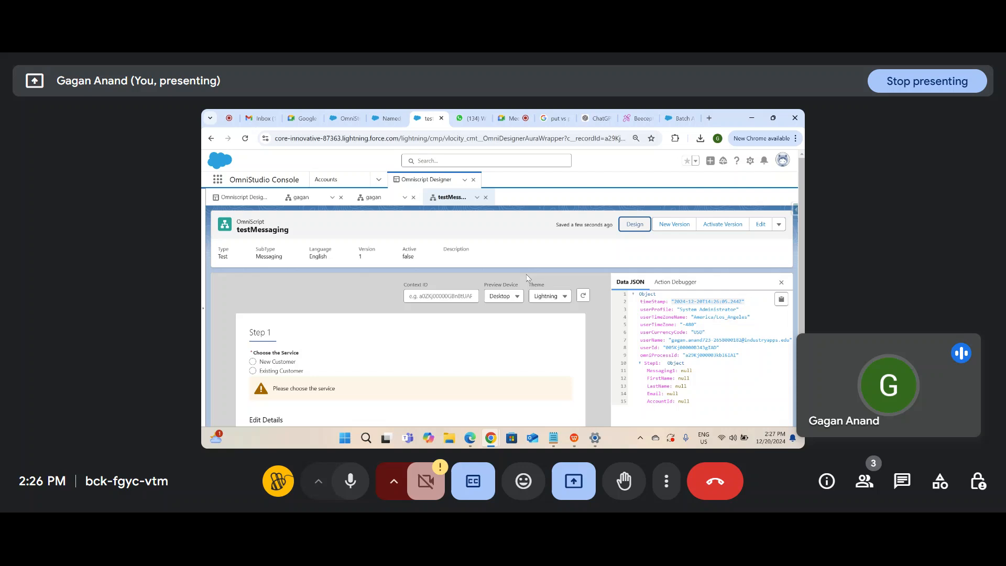
pyautogui.scroll(-3, 428, 341)
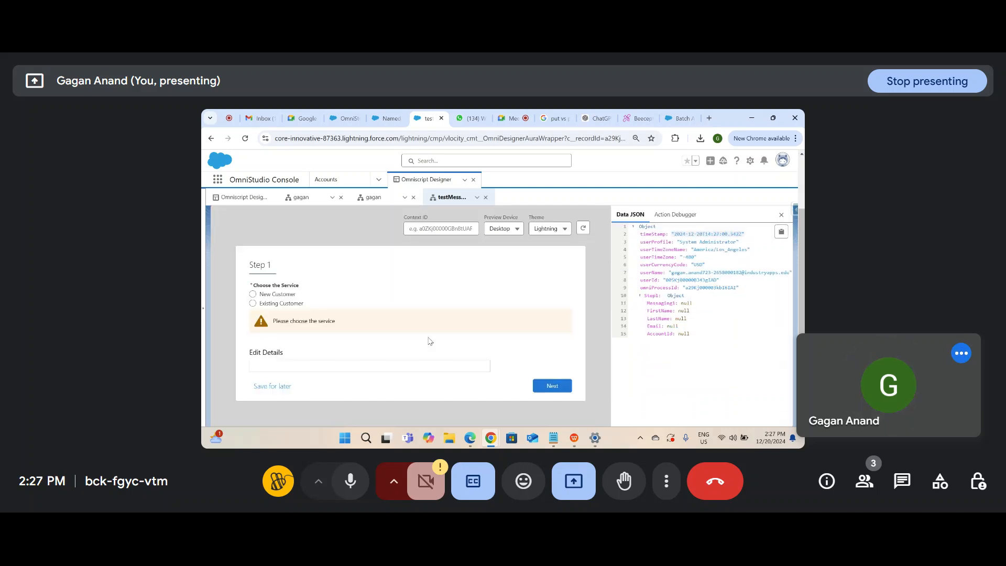
pyautogui.click(550, 386)
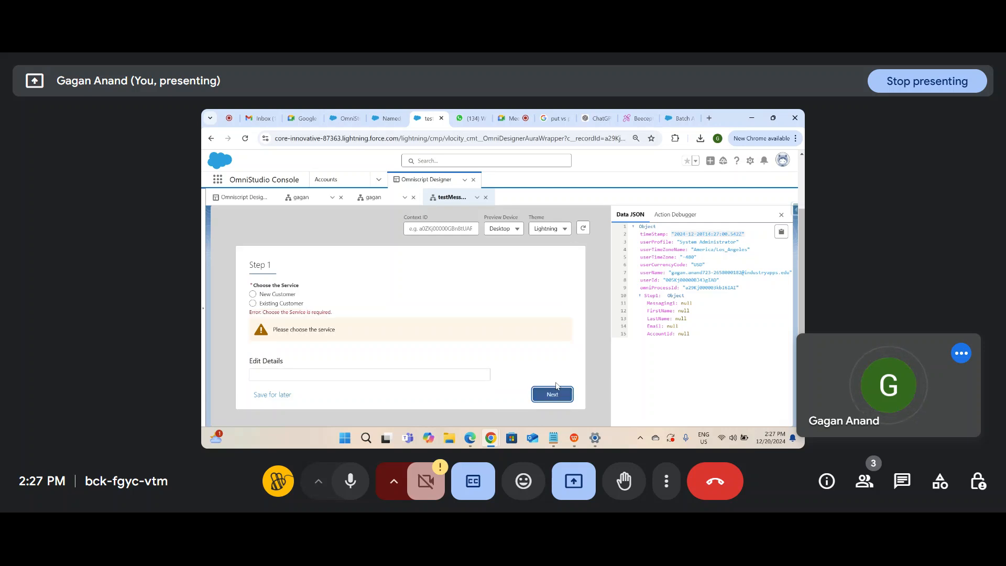
pyautogui.click(550, 392)
pyautogui.click(550, 391)
pyautogui.click(550, 392)
pyautogui.click(550, 392)
pyautogui.click(550, 393)
pyautogui.click(550, 393)
pyautogui.click(551, 393)
pyautogui.click(550, 394)
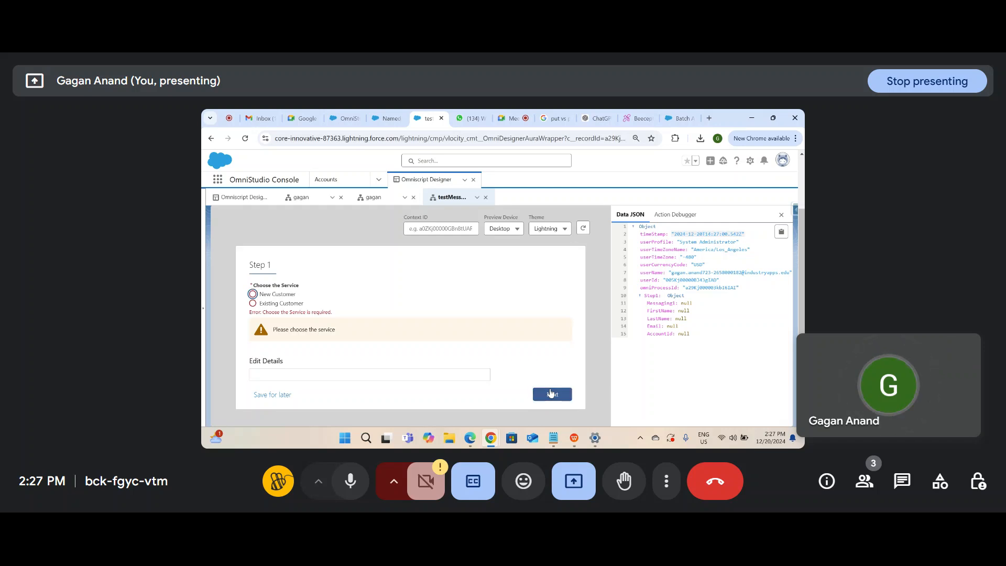
pyautogui.click(550, 393)
pyautogui.click(550, 393)
pyautogui.click(550, 393)
pyautogui.click(550, 393)
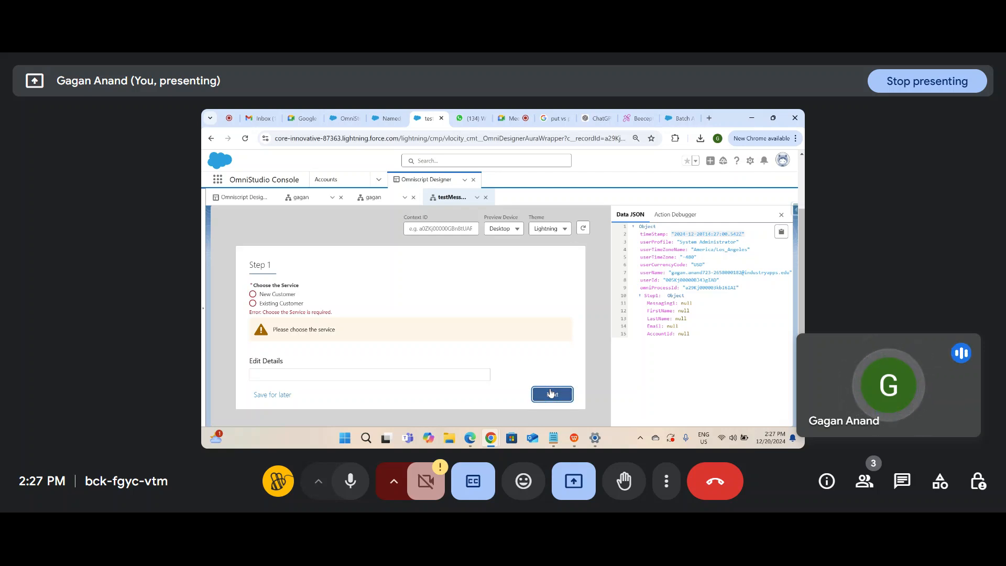
pyautogui.click(550, 394)
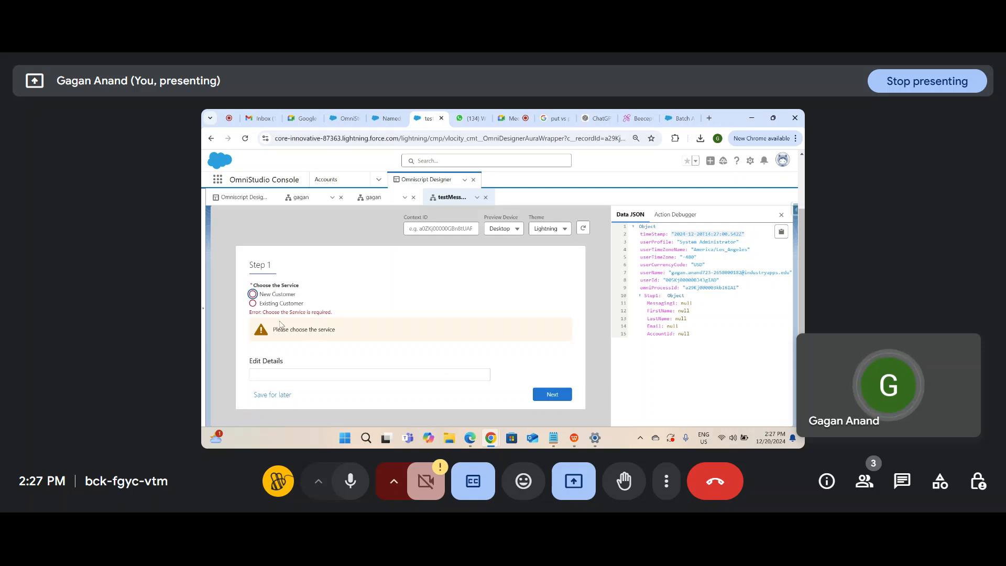
# Step: Choose New Customer, enter a first name and the suggested Email, reach Step2, then return to Design
pyautogui.click(253, 294)
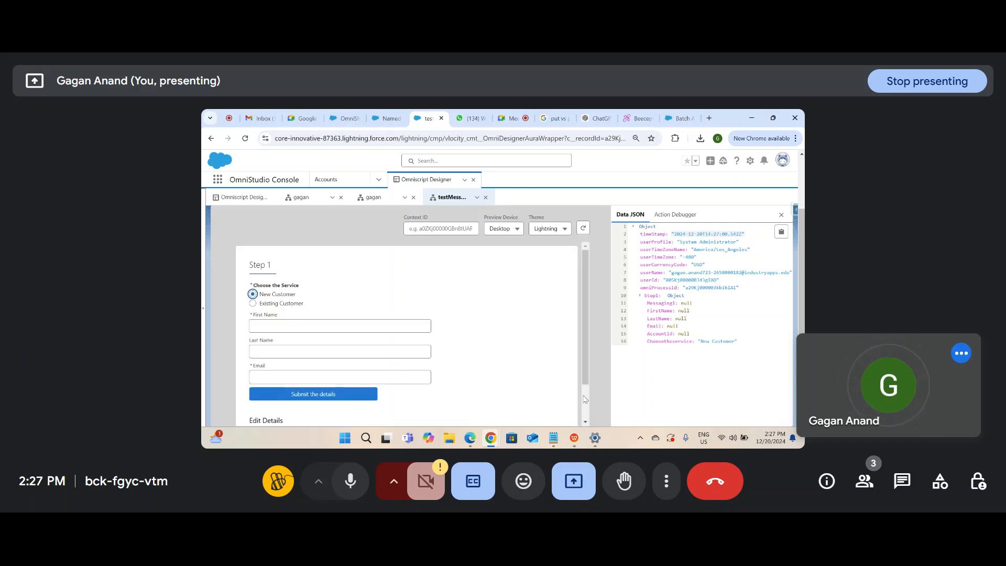
pyautogui.scroll(-2, 582, 380)
pyautogui.click(549, 409)
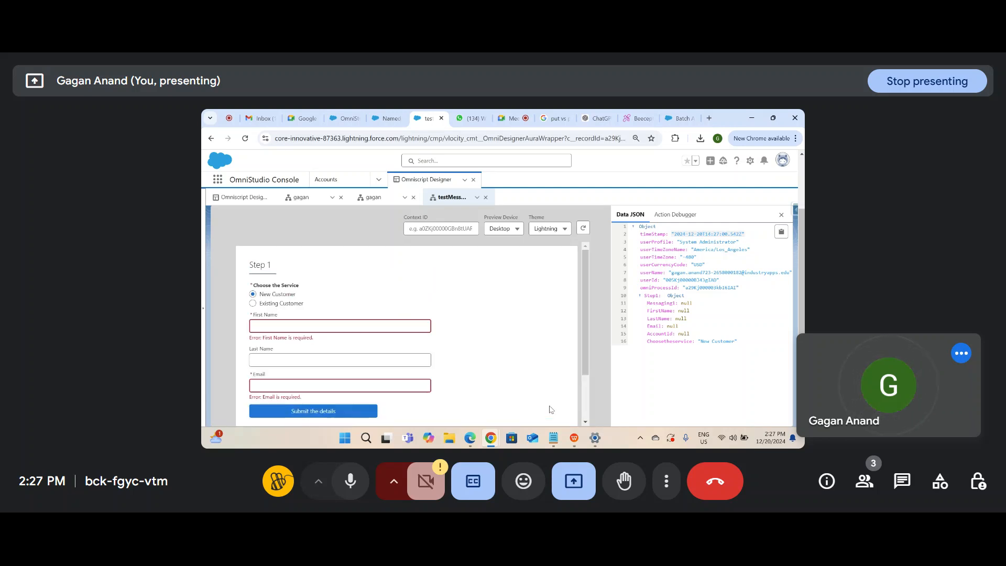
pyautogui.click(284, 327)
pyautogui.write('gagan')
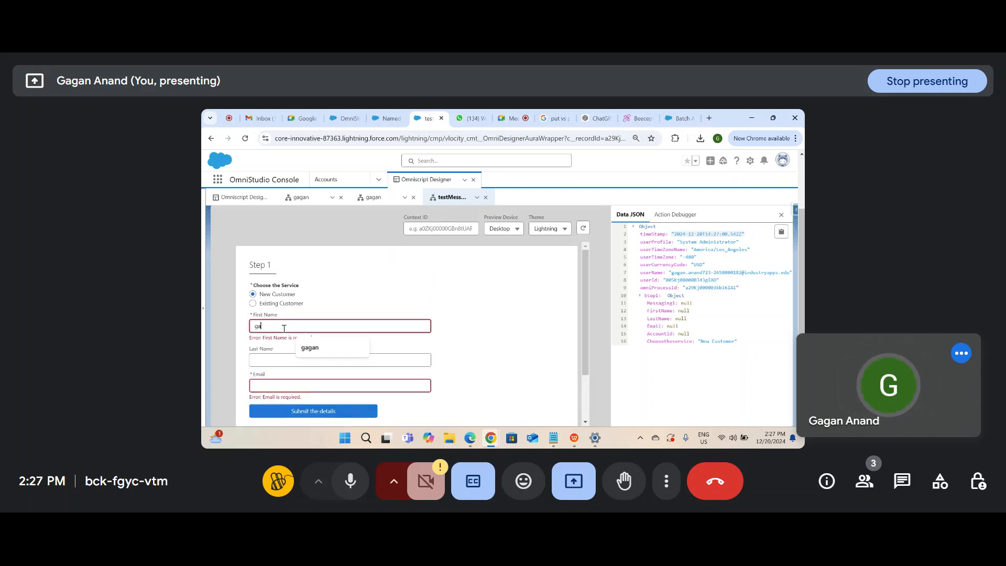
pyautogui.click(293, 377)
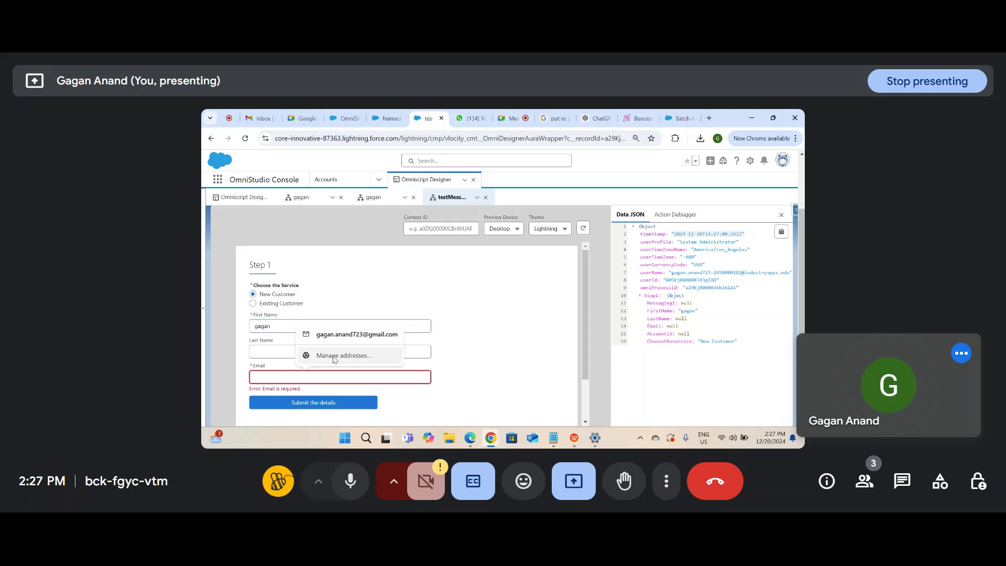
pyautogui.click(356, 334)
pyautogui.scroll(-2, 582, 356)
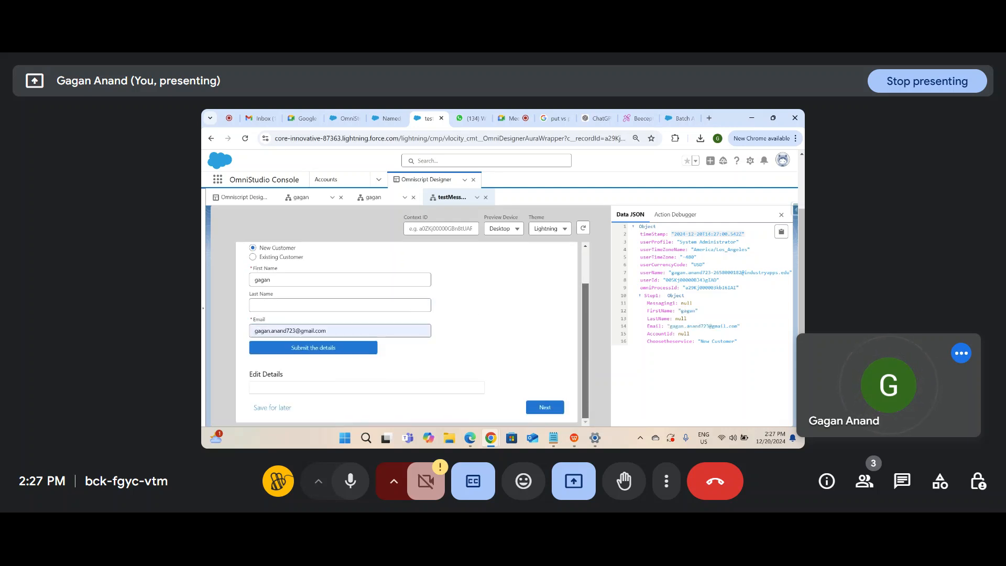
pyautogui.click(540, 412)
pyautogui.moveTo(362, 306); pyautogui.dragTo(216, 278)
pyautogui.moveTo(801, 270); pyautogui.dragTo(801, 222)
pyautogui.click(630, 214)
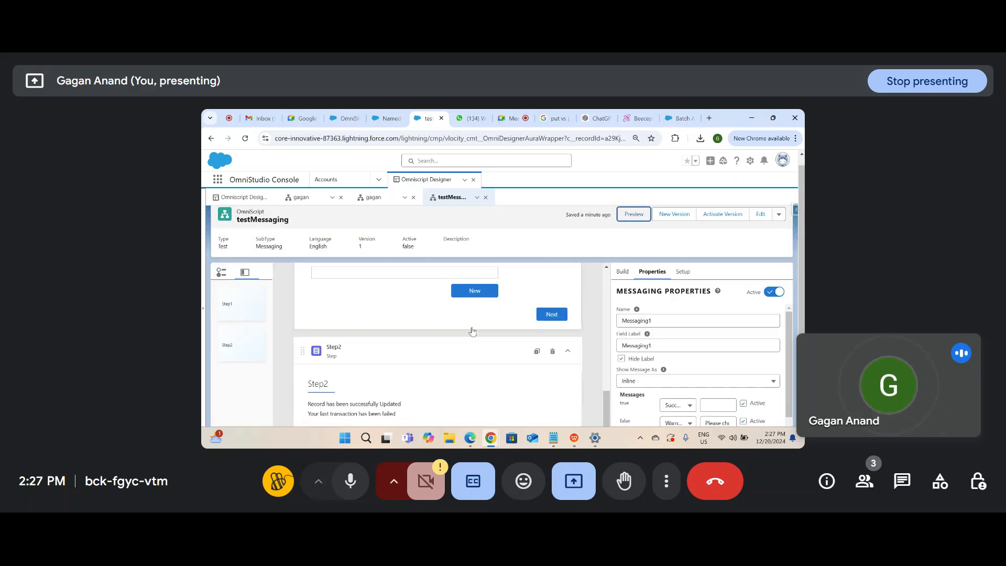
# Step: Change Step1's field label from 'Step 1' to 'Customer Details' and preview the script
pyautogui.scroll(-10, 472, 330)
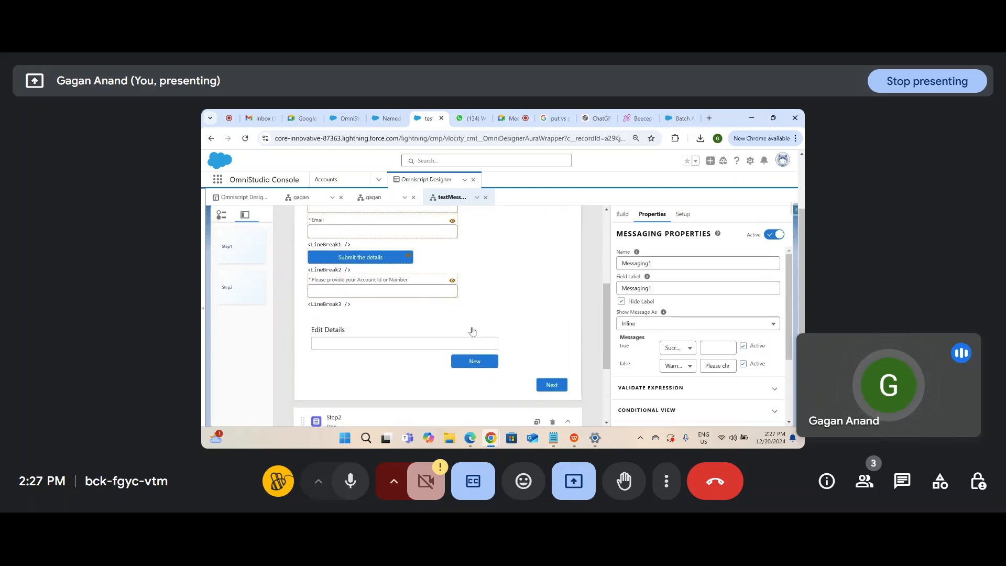
pyautogui.scroll(10, 471, 330)
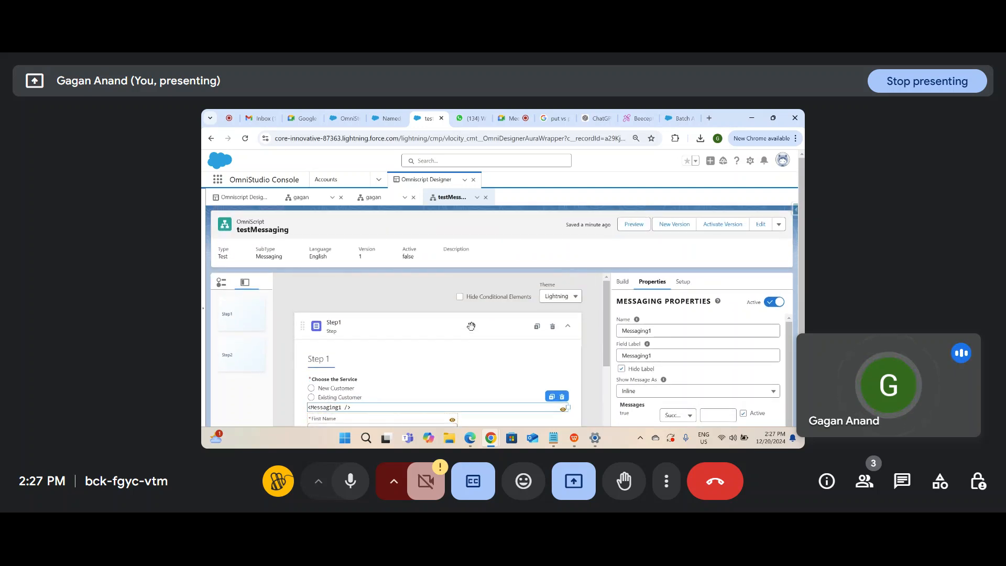
pyautogui.click(472, 331)
pyautogui.click(659, 359)
pyautogui.hotkey('ctrl', 'a')
pyautogui.press('BackSpace')
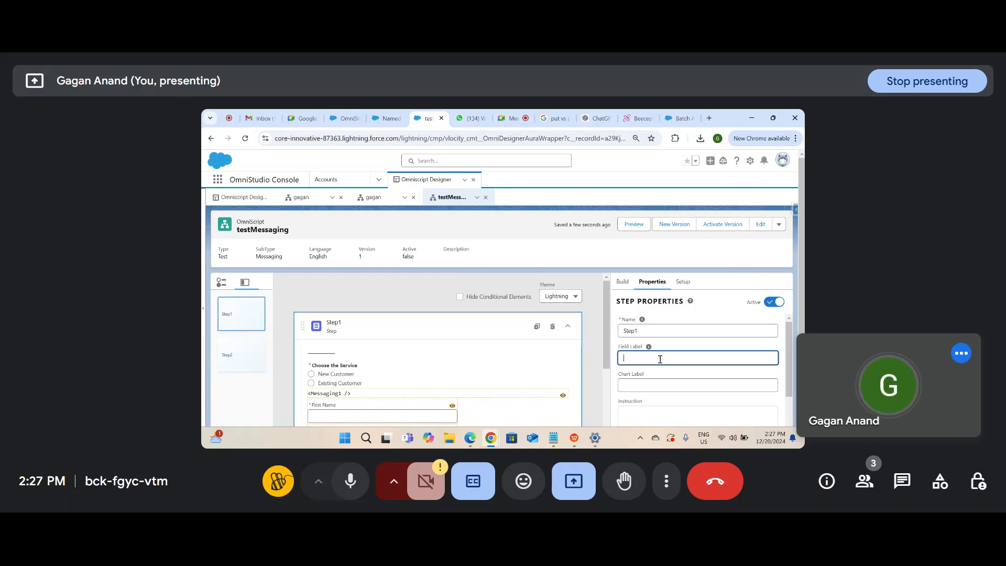
pyautogui.write('Cust')
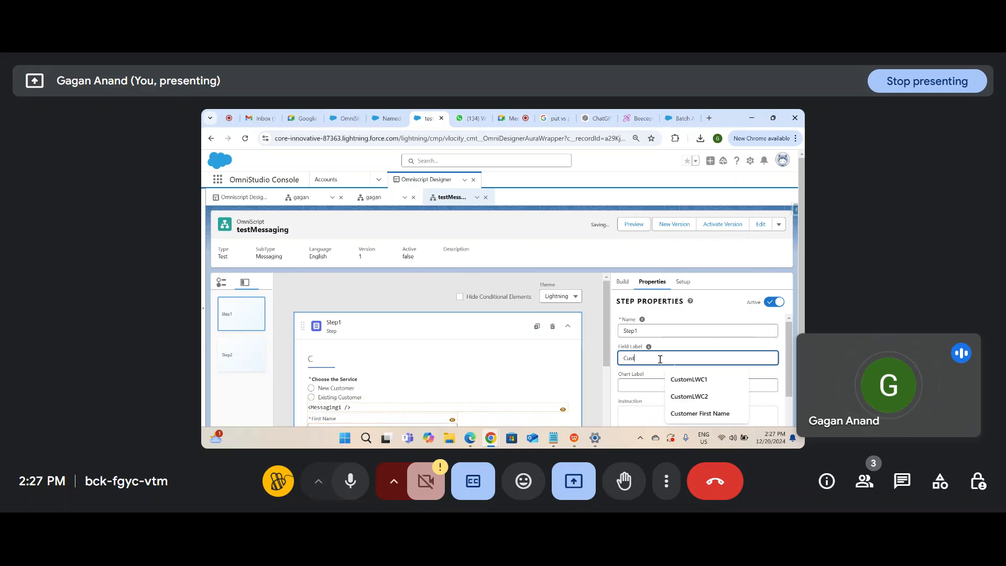
pyautogui.write('omer Details')
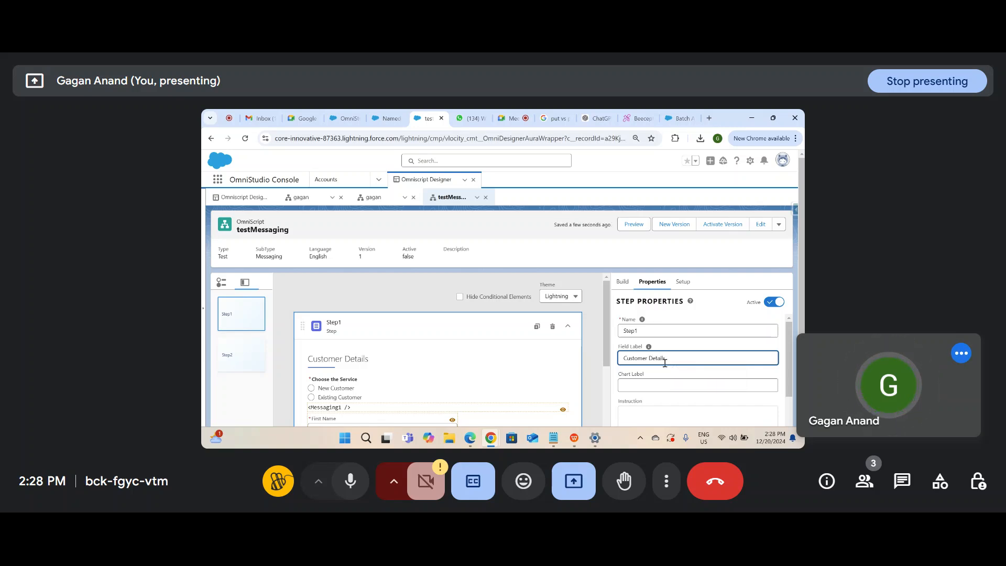
pyautogui.click(679, 375)
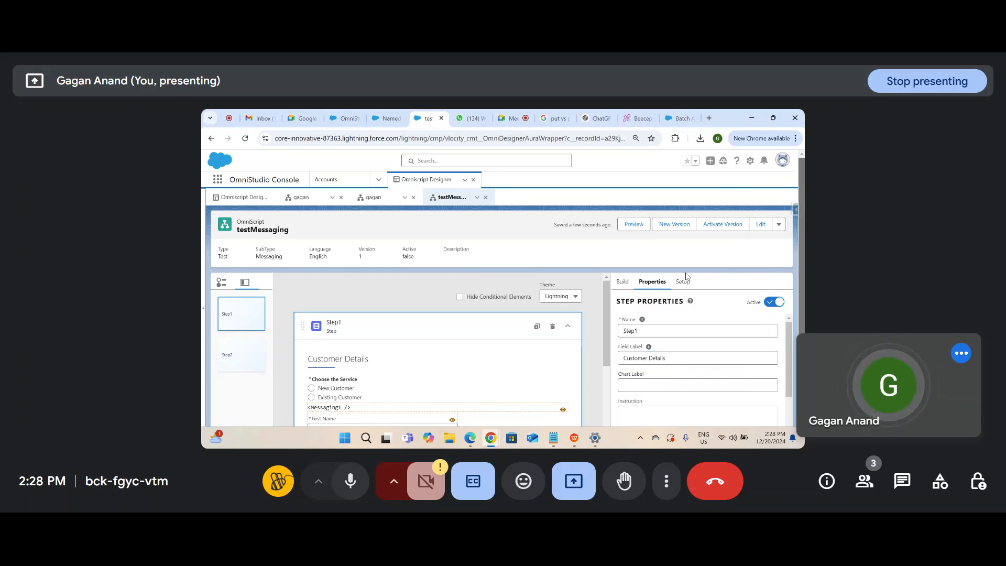
pyautogui.click(635, 226)
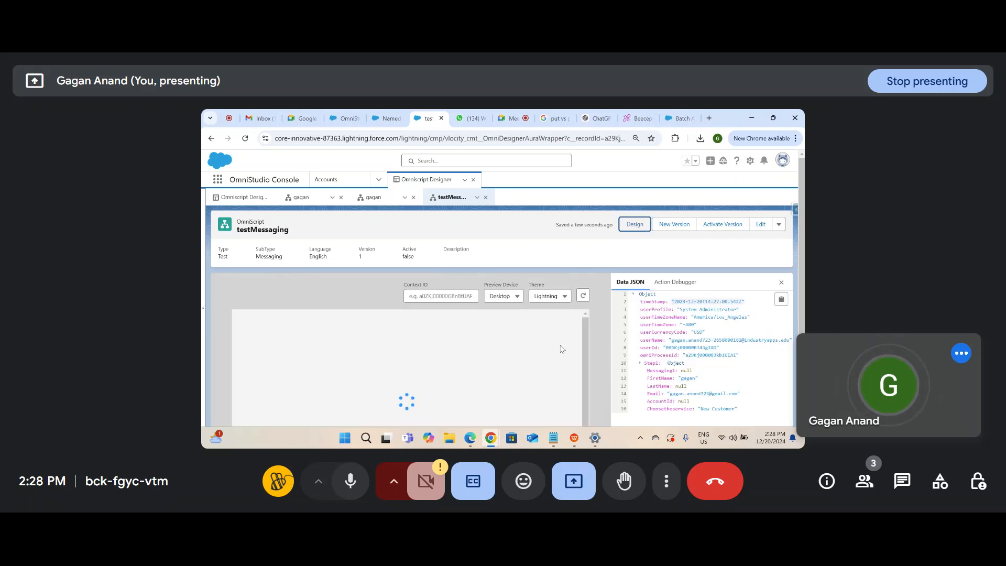
# Step: Check the Customer Details heading and its warning in the preview, then switch to Notepad
pyautogui.scroll(-2, 546, 383)
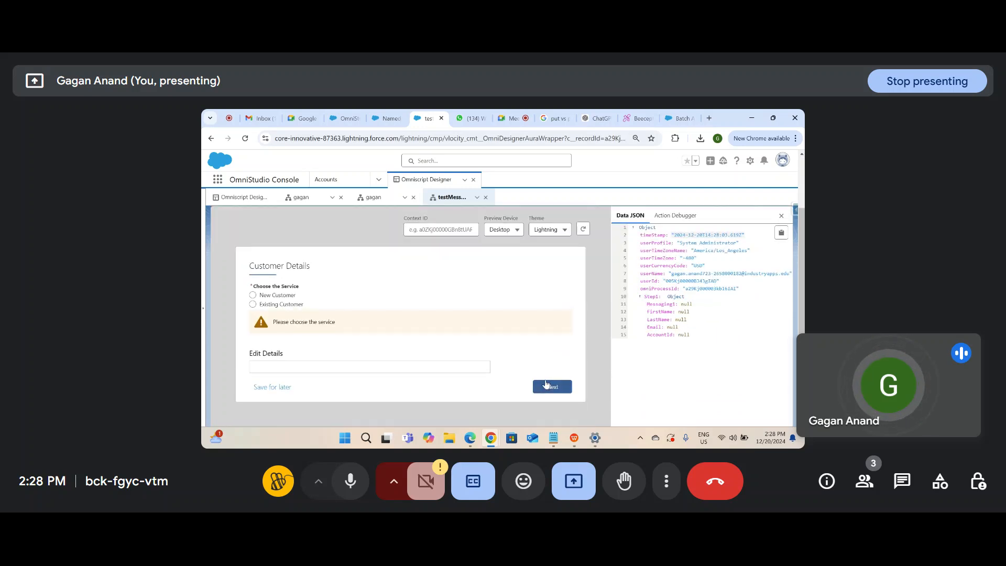
pyautogui.moveTo(330, 265); pyautogui.dragTo(233, 265)
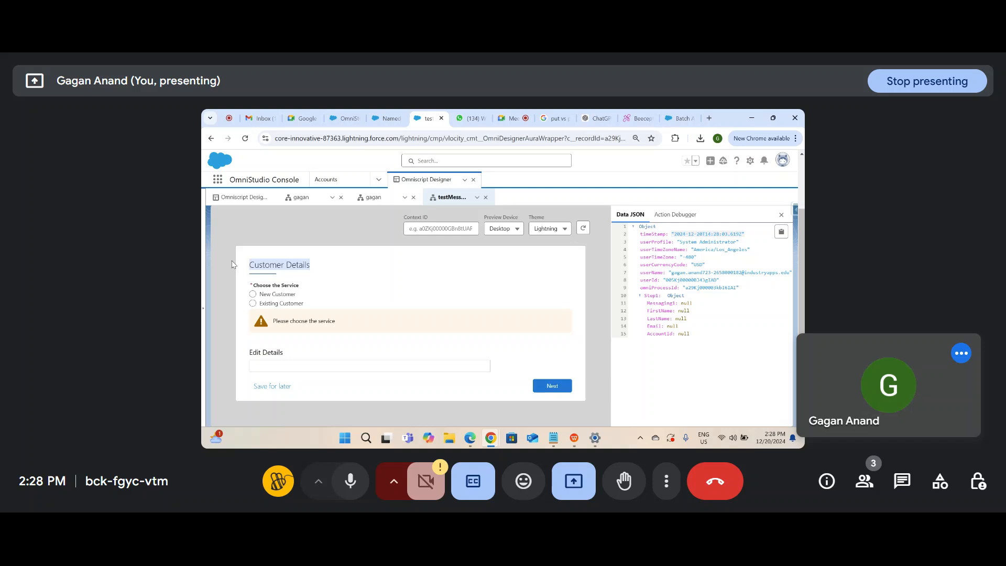
pyautogui.click(336, 301)
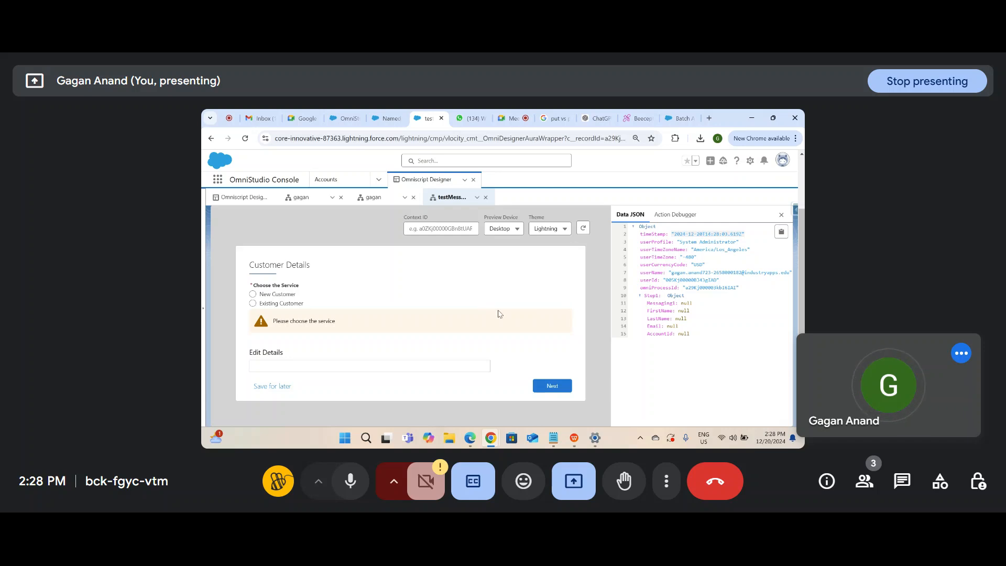
pyautogui.moveTo(801, 391)
pyautogui.mouseDown()
pyautogui.moveTo(801, 339)
pyautogui.moveTo(801, 391)
pyautogui.mouseUp()
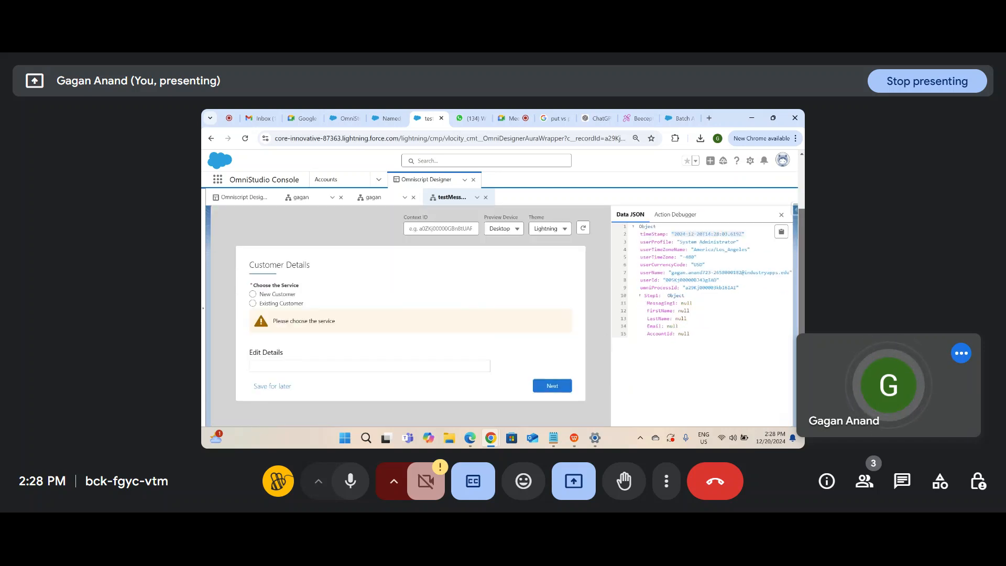
pyautogui.scroll(3, 713, 251)
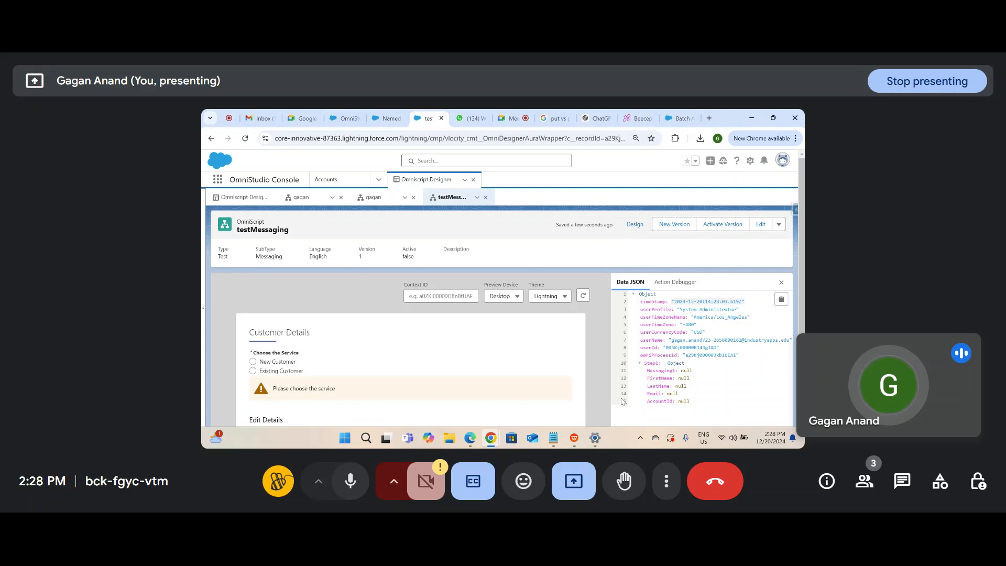
pyautogui.click(553, 438)
# Step: Remove ', Set message' from the Set Error note and add a CSS line with dashes
pyautogui.scroll(-1, 386, 384)
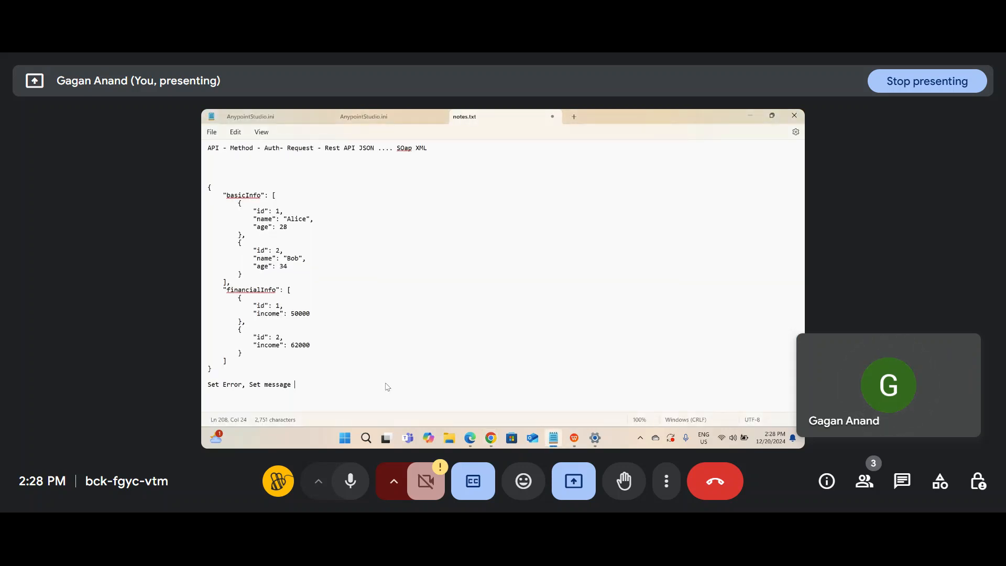
pyautogui.press('Return')
pyautogui.write('CSS -')
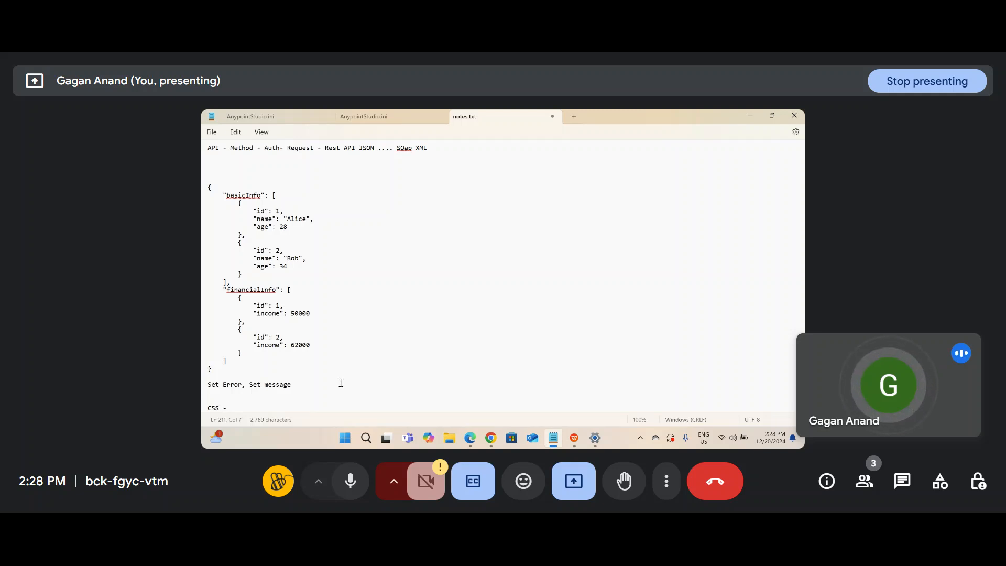
pyautogui.moveTo(319, 385); pyautogui.dragTo(253, 386)
pyautogui.press('BackSpace')
pyautogui.write('-----')
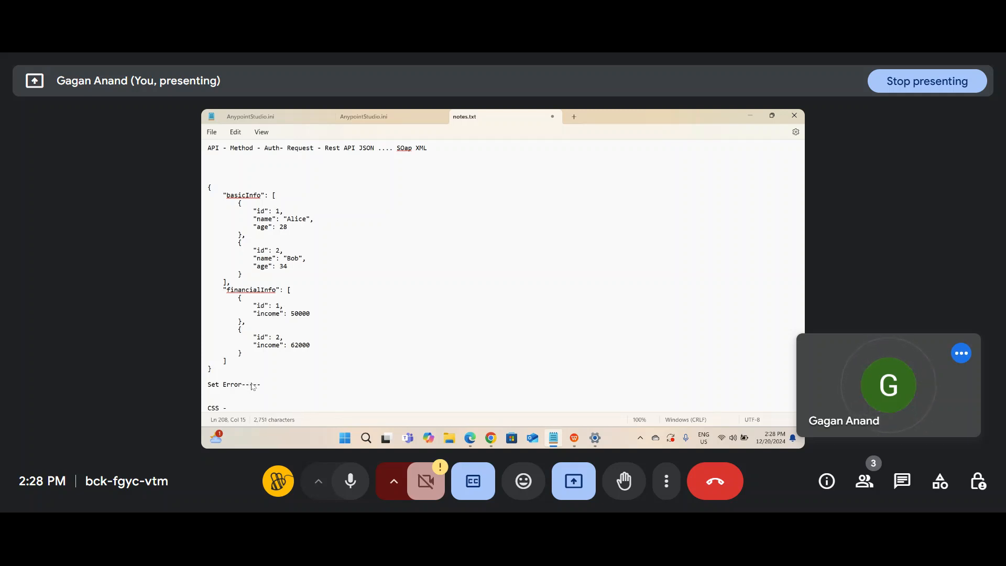
pyautogui.click(244, 407)
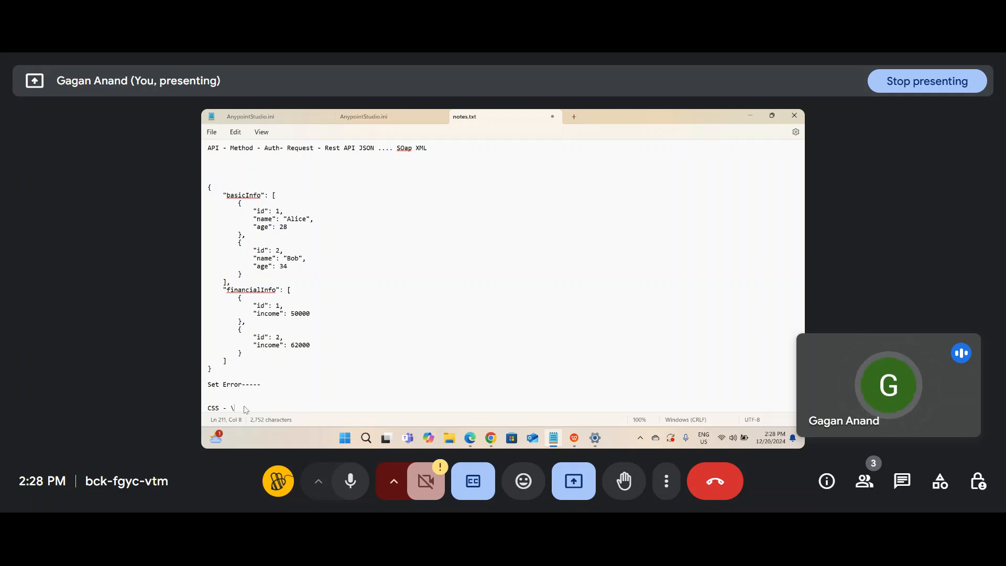
# Step: Add 'Edit Saving functionality .' and 'Record' lines to the notes, then return to the browser
pyautogui.press('Return')
pyautogui.press('Return')
pyautogui.write('Edit Saving functionaliyu')
pyautogui.doubleClick(220, 359)
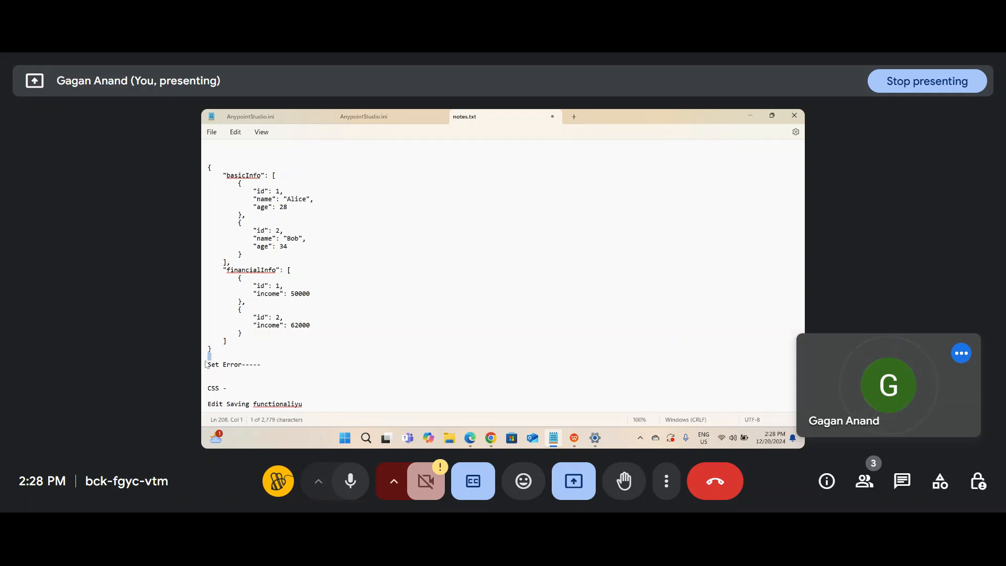
pyautogui.click(312, 404)
pyautogui.press('BackSpace')
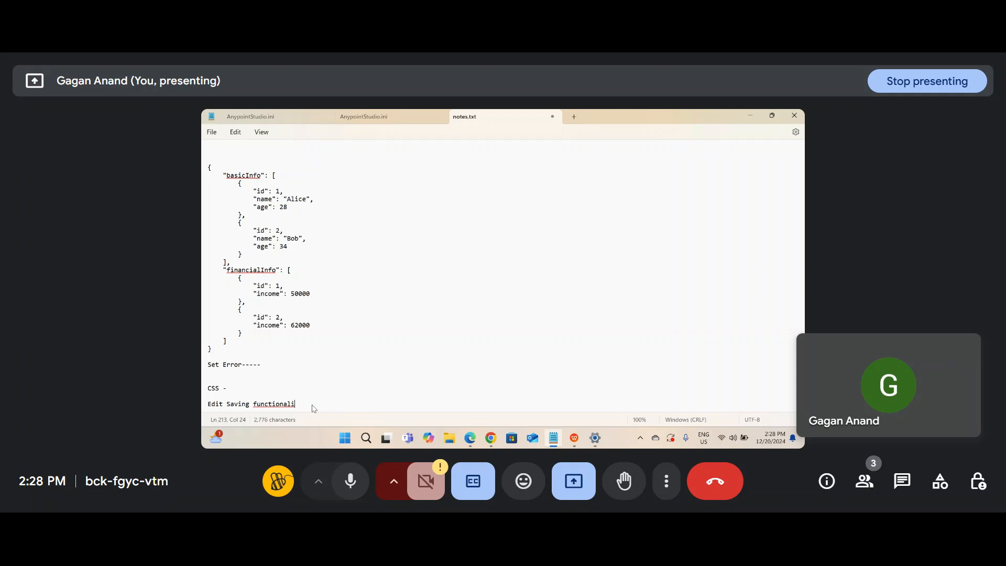
pyautogui.write('ty .')
pyautogui.press('Return')
pyautogui.press('Return')
pyautogui.write('Record')
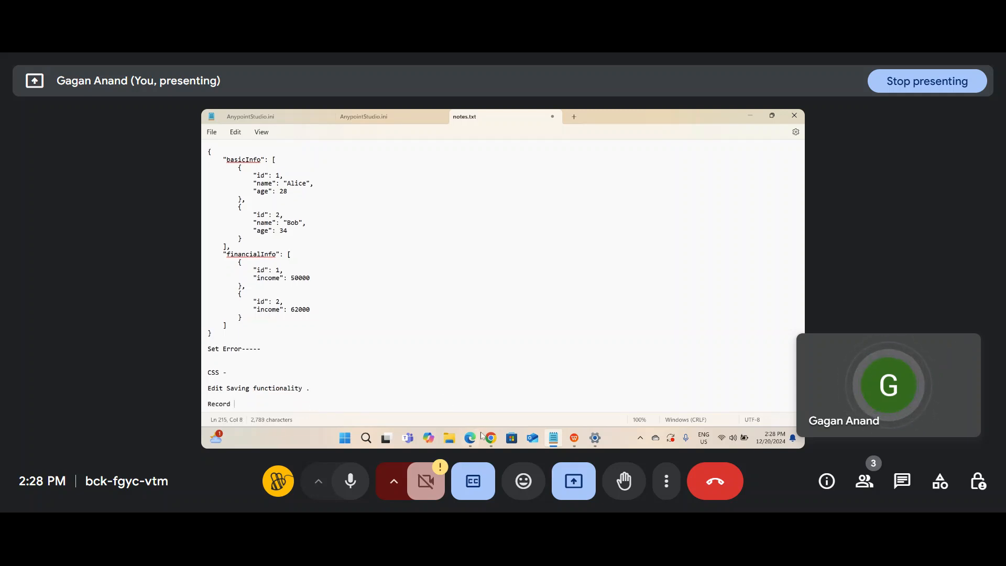
pyautogui.moveTo(490, 438)
pyautogui.click(430, 390)
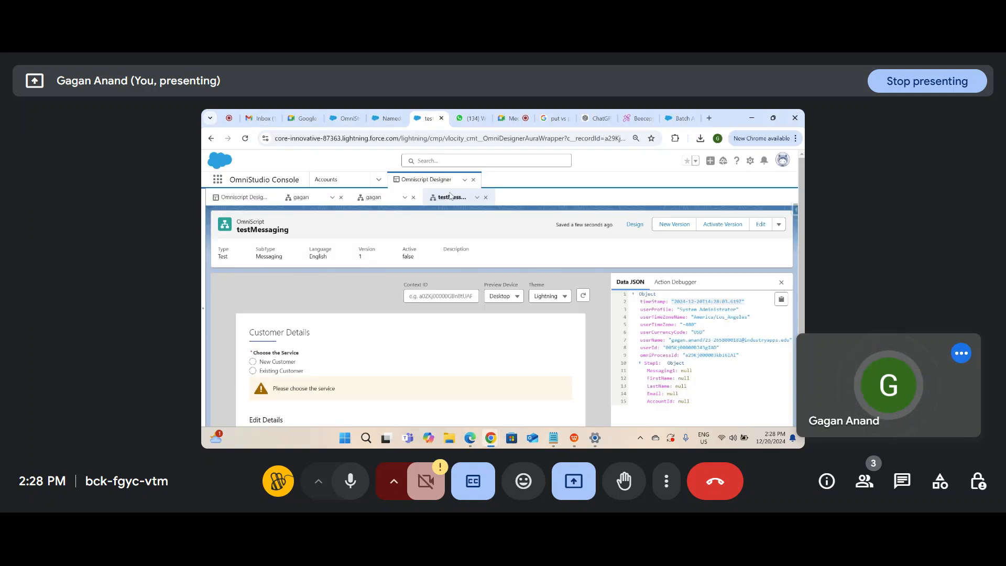
# Step: Visit the Named Credentials page, switch to the Google Meet tab, and launch the Beesy extension
pyautogui.click(386, 118)
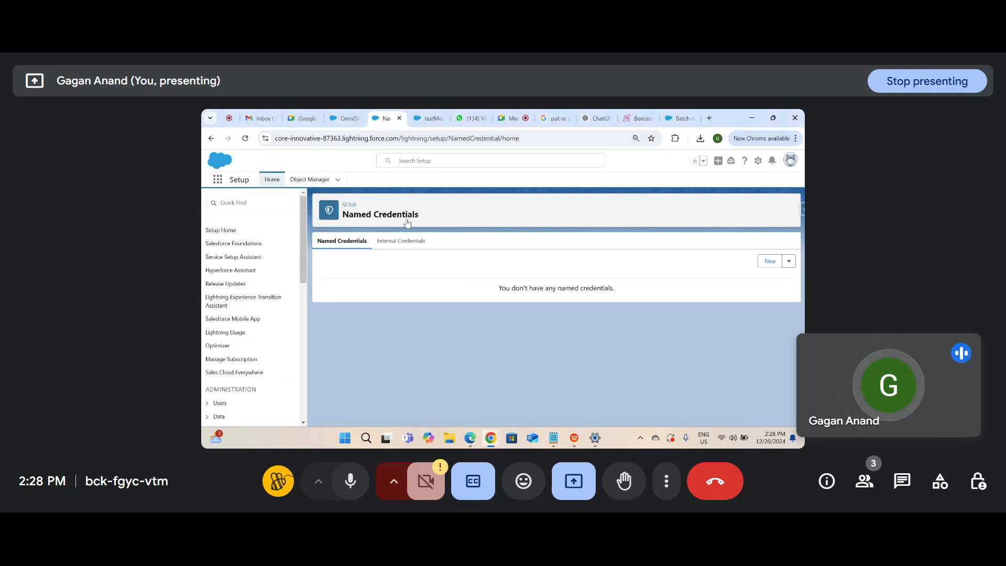
pyautogui.click(507, 119)
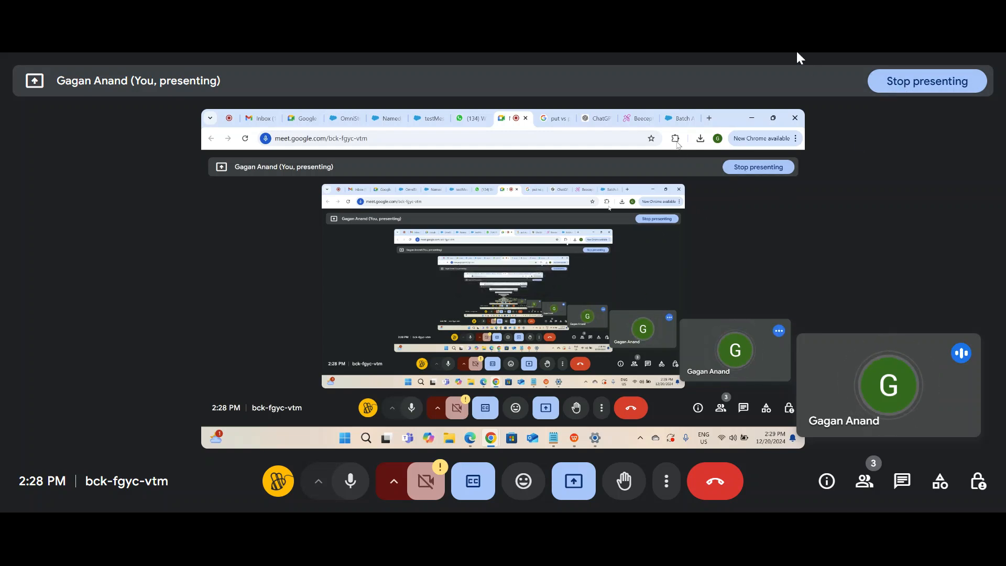
pyautogui.click(675, 138)
pyautogui.click(589, 274)
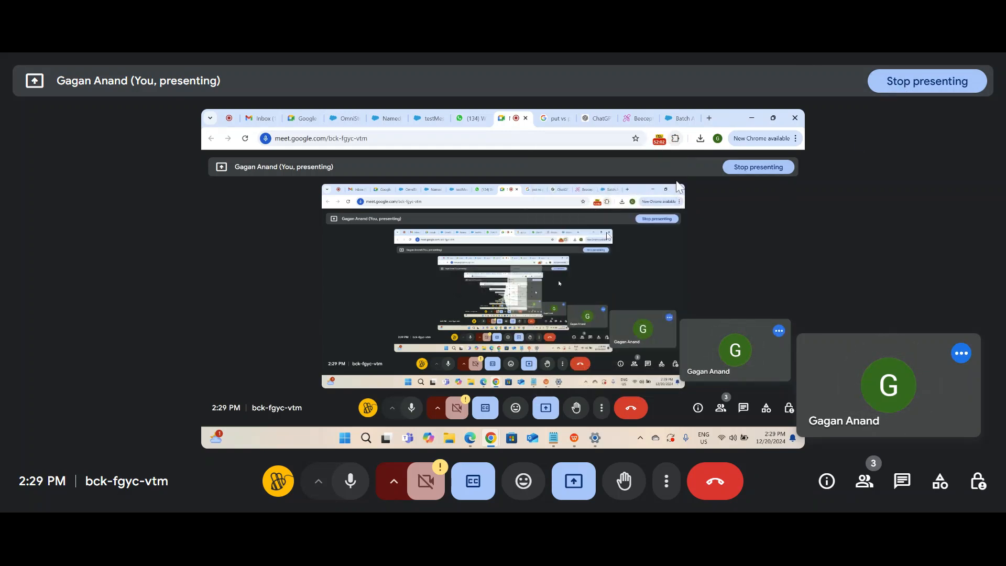